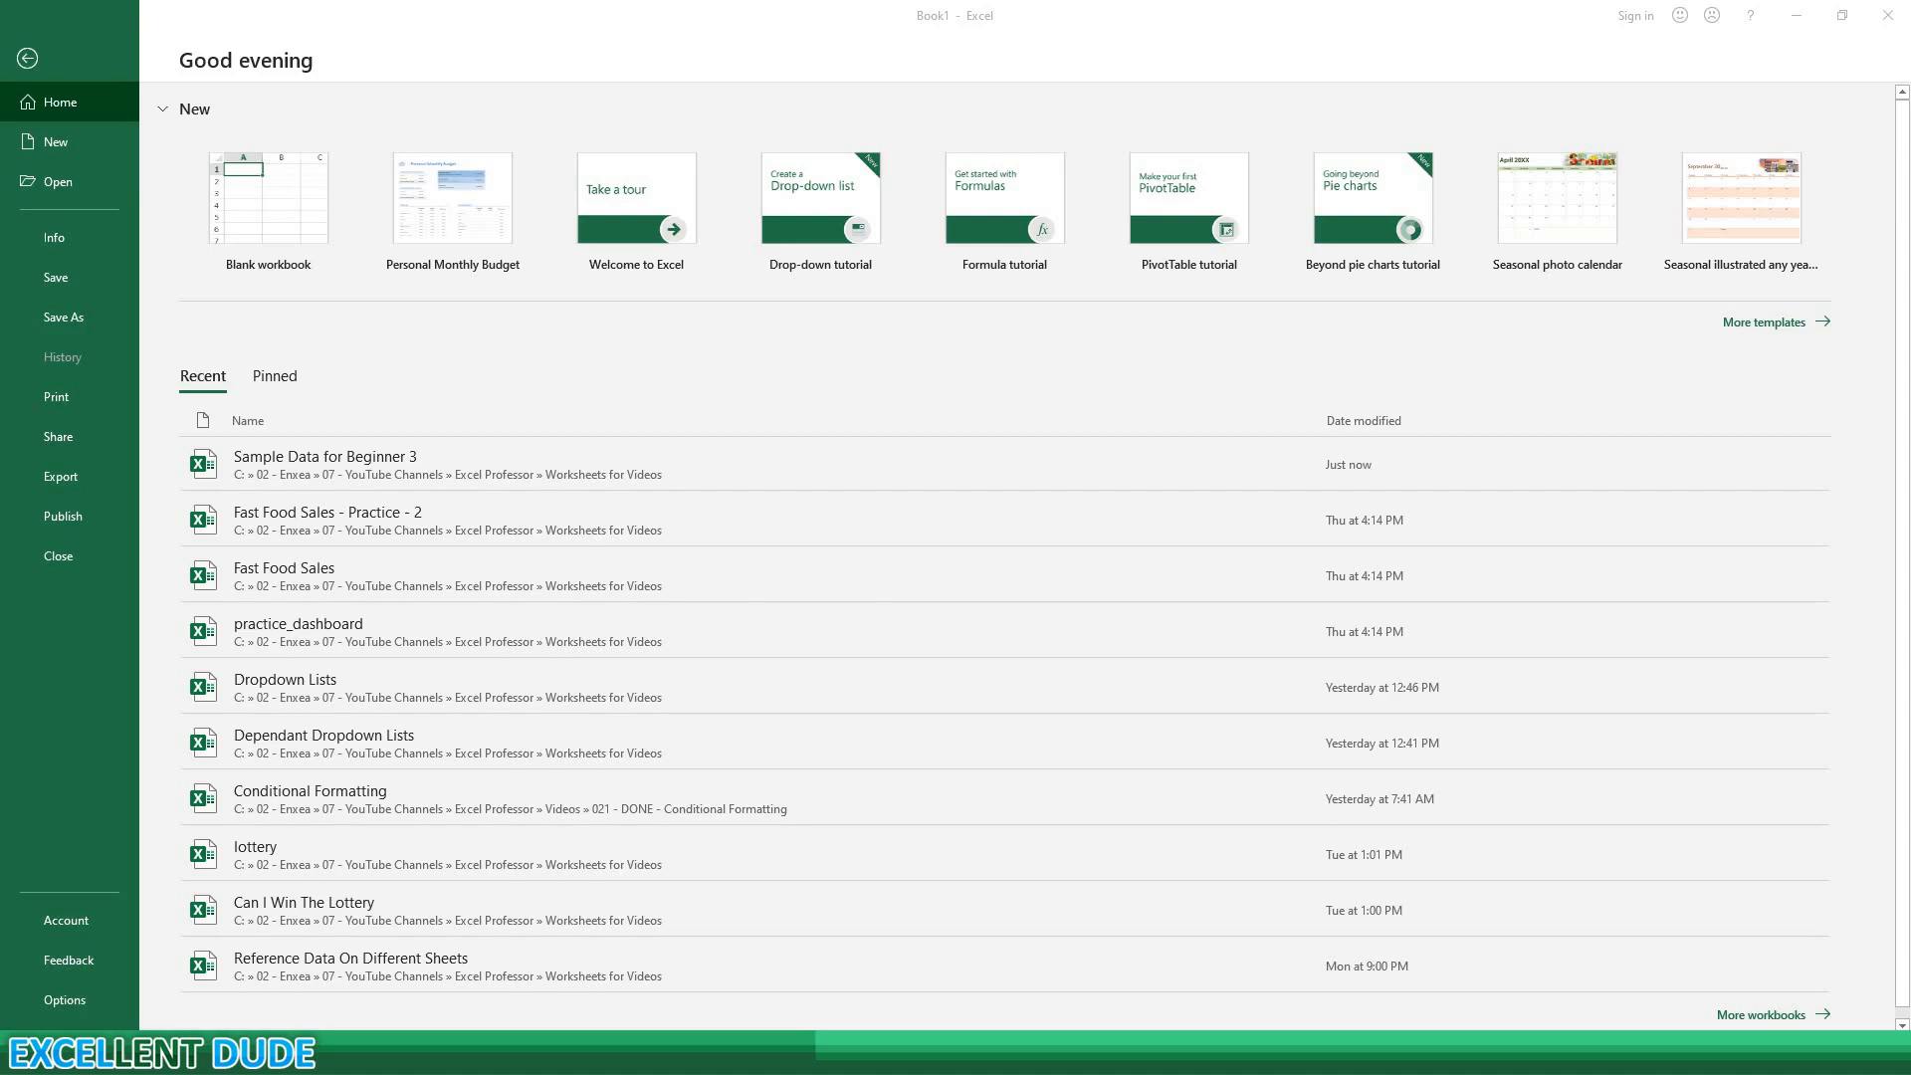
Step: Preview the Personal Monthly Budget template, dismiss it, and create a new blank workbook
left_click(1765, 323)
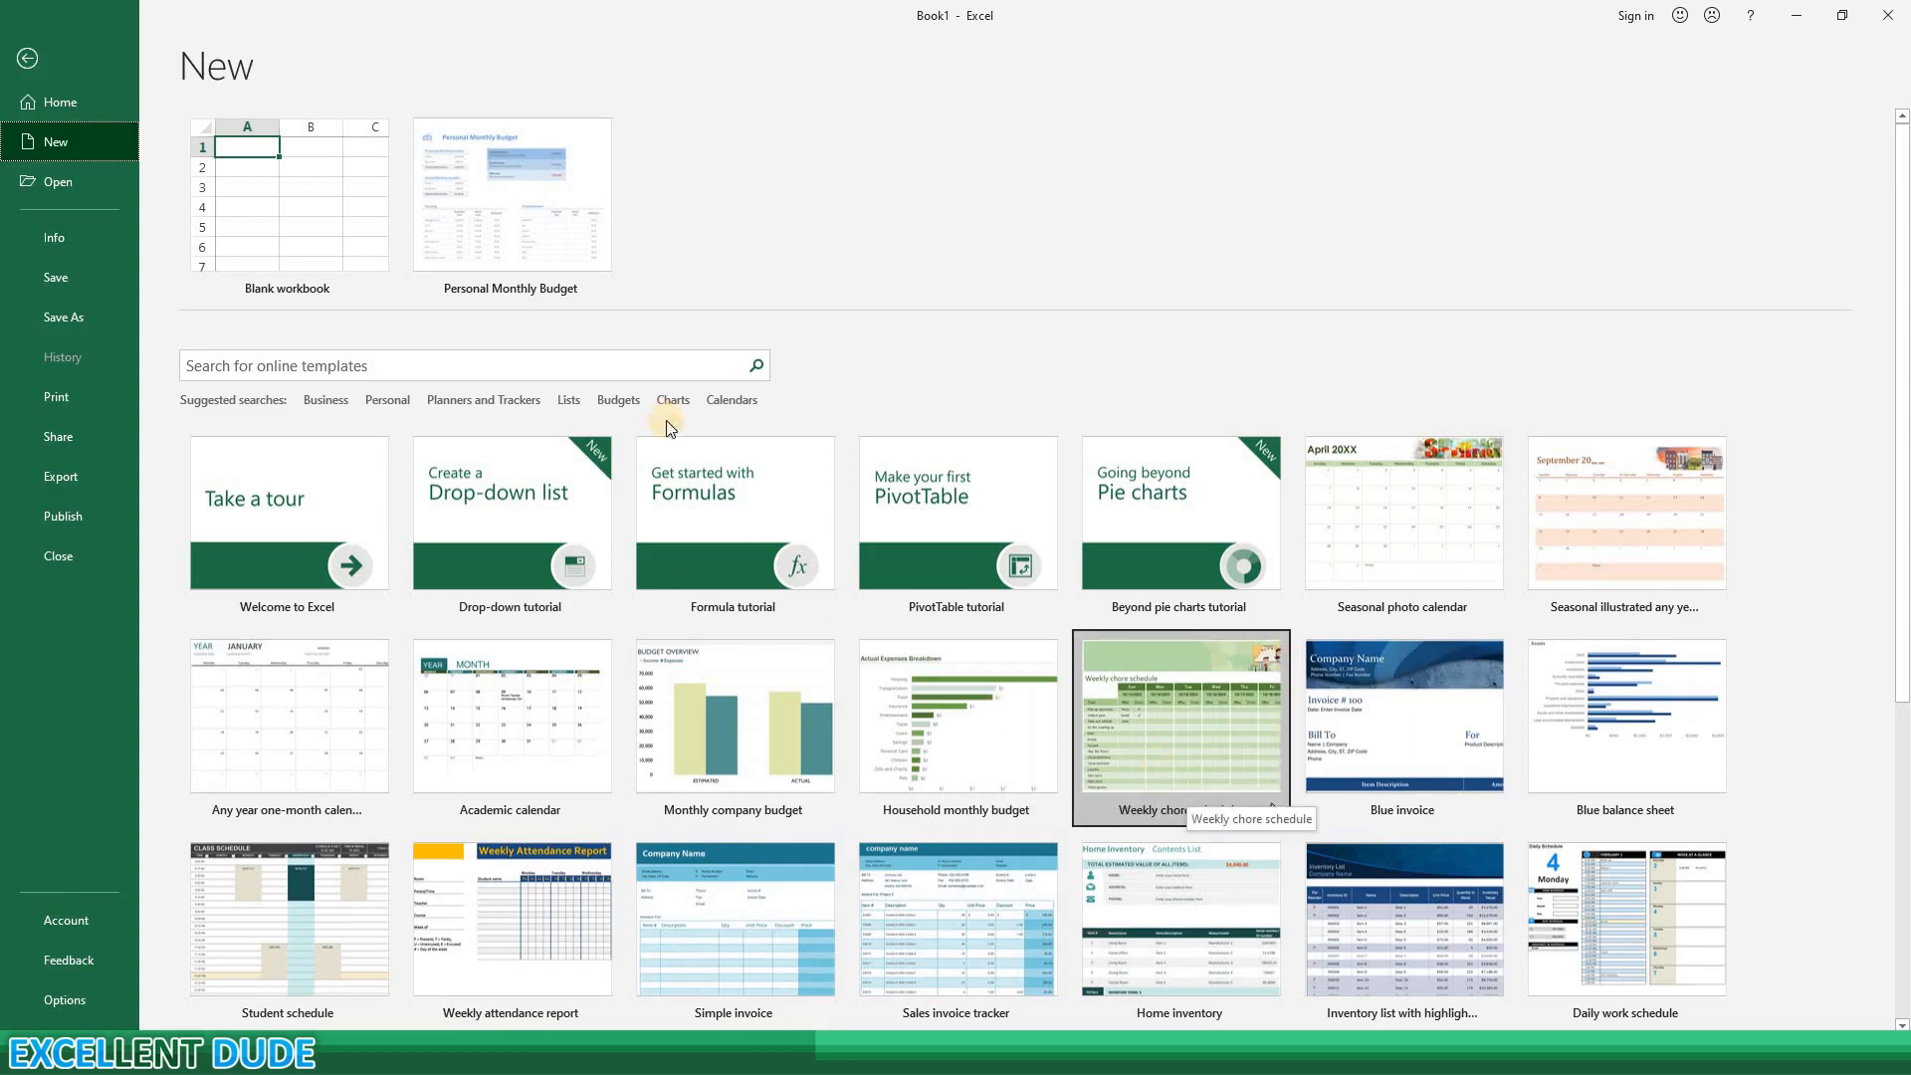
left_click(578, 264)
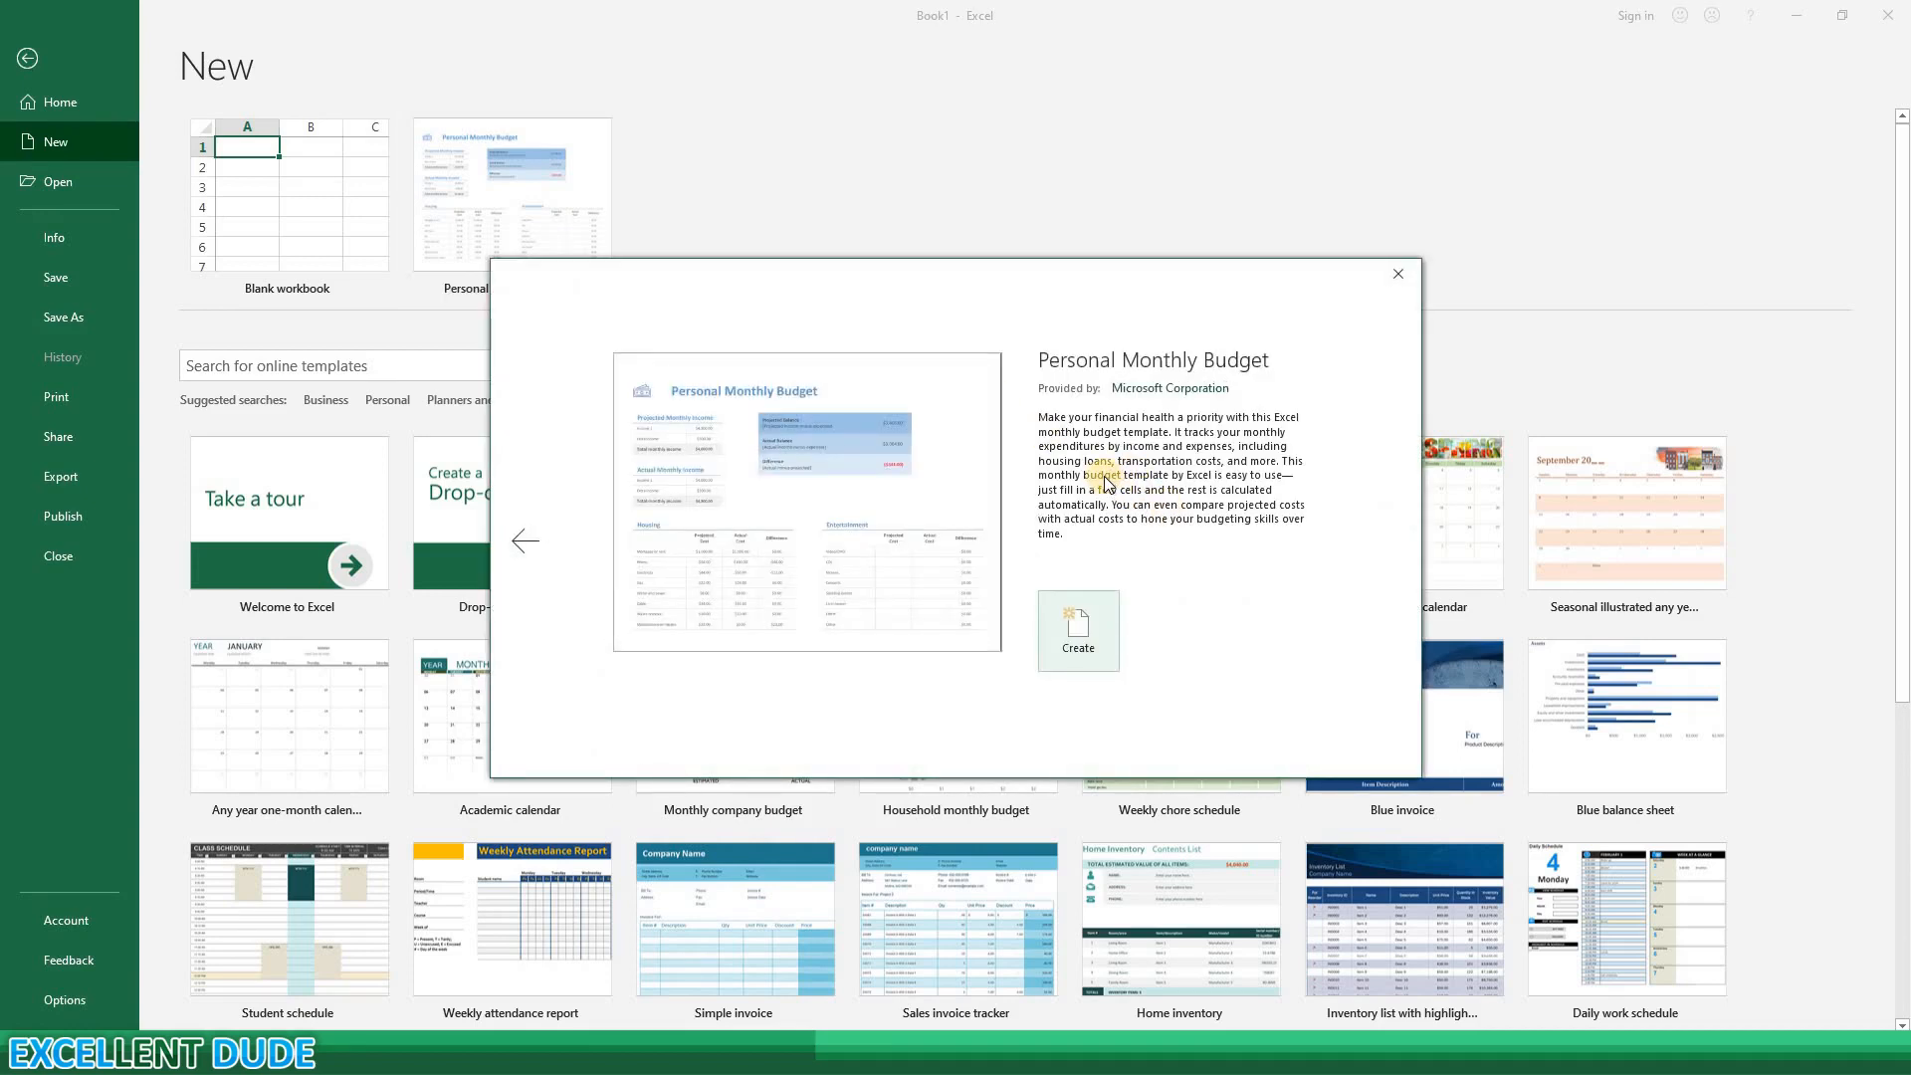
left_click(1395, 277)
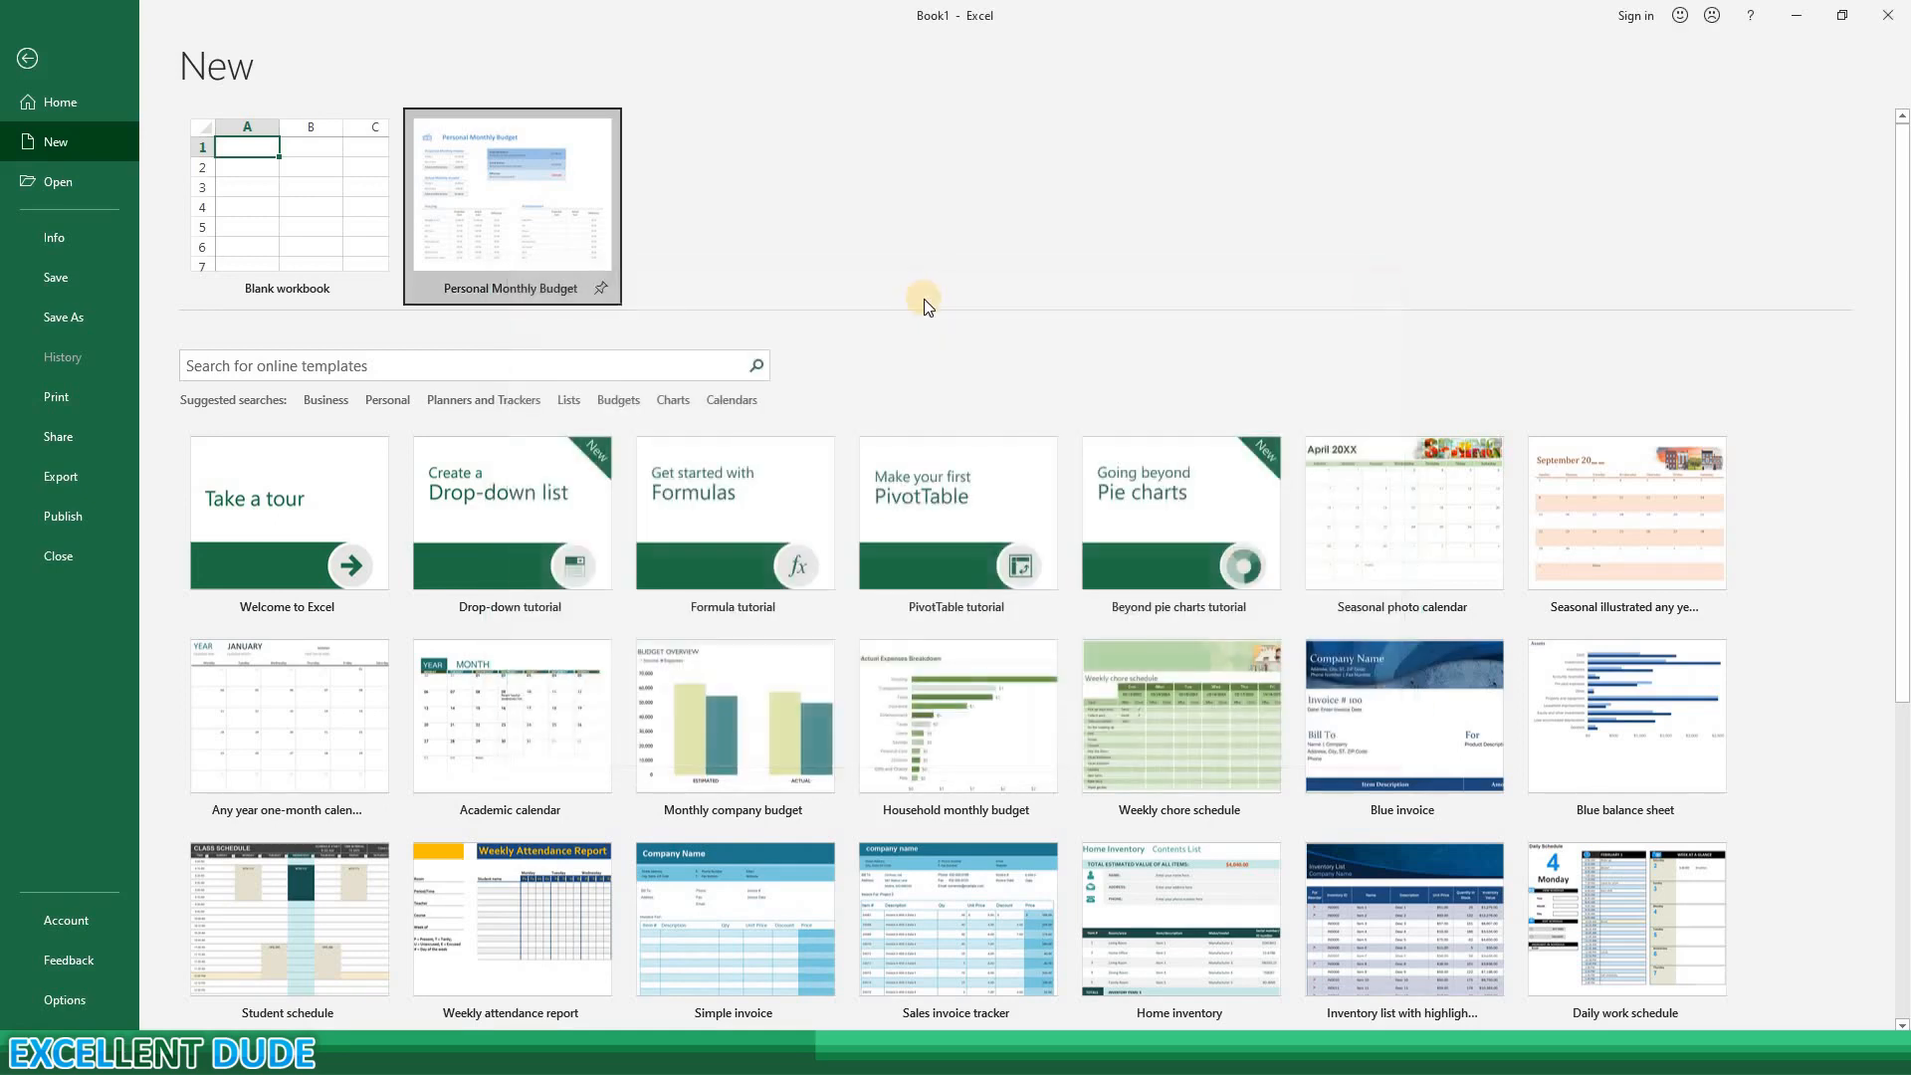
left_click(331, 246)
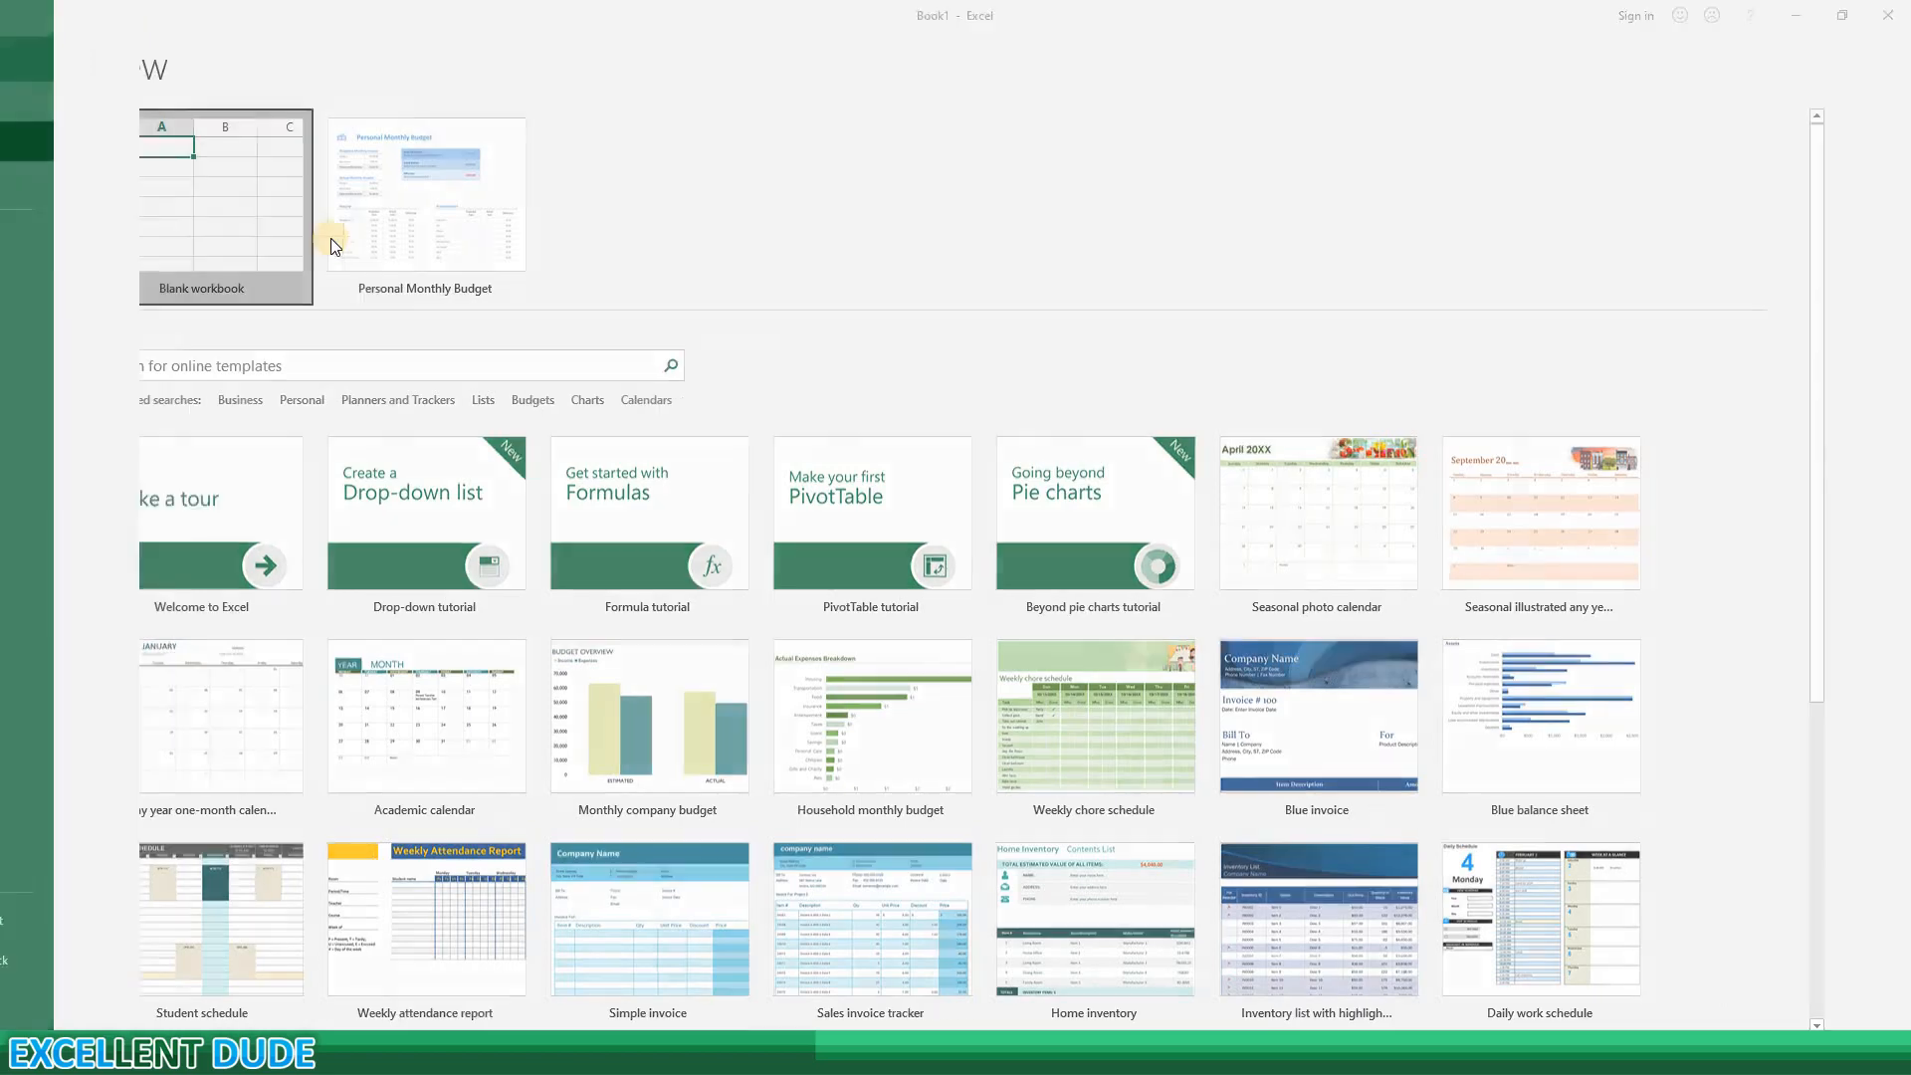
Step: Zoom the worksheet view in to 200%
left_click(1689, 103)
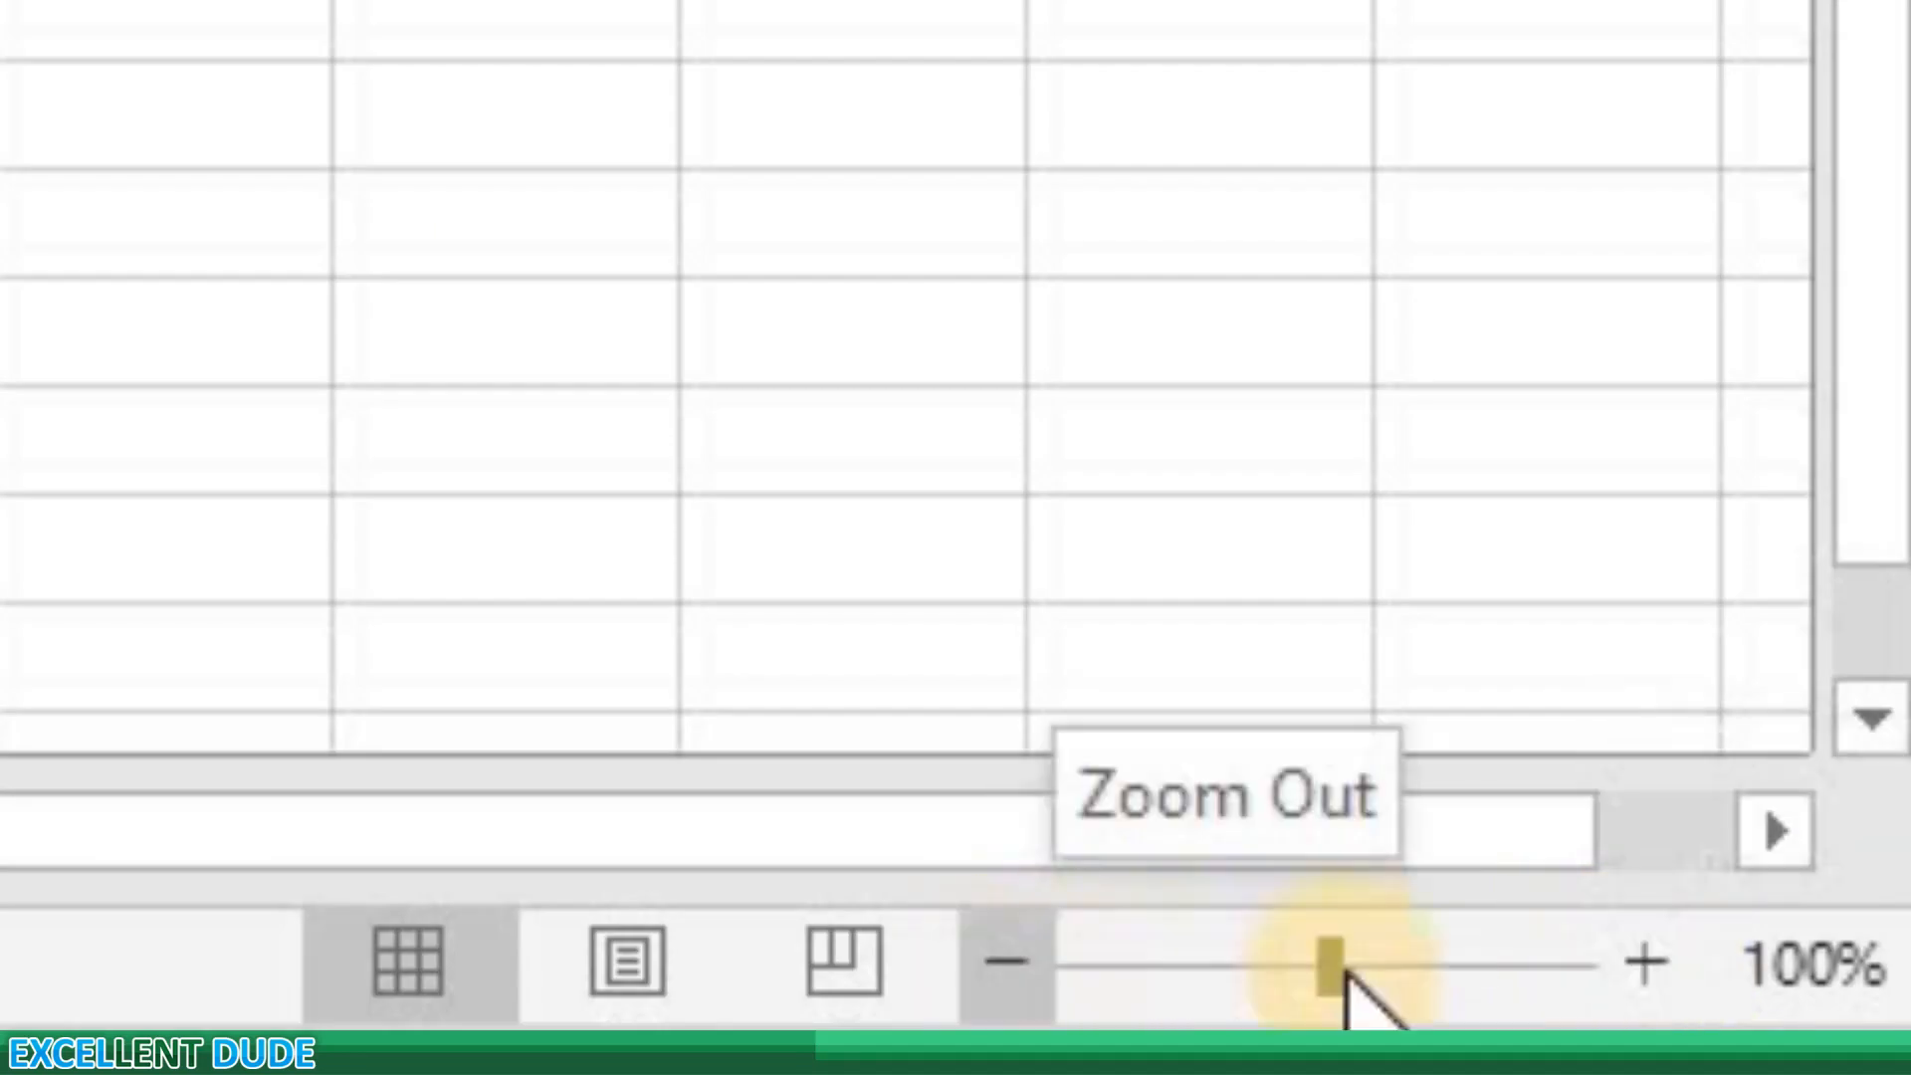
left_click(1640, 964)
left_click(1637, 964)
left_click(1638, 963)
left_click(1637, 964)
left_click(1637, 963)
left_click(1637, 964)
left_click(1637, 964)
left_click(1638, 963)
left_click(1637, 963)
left_click(1638, 963)
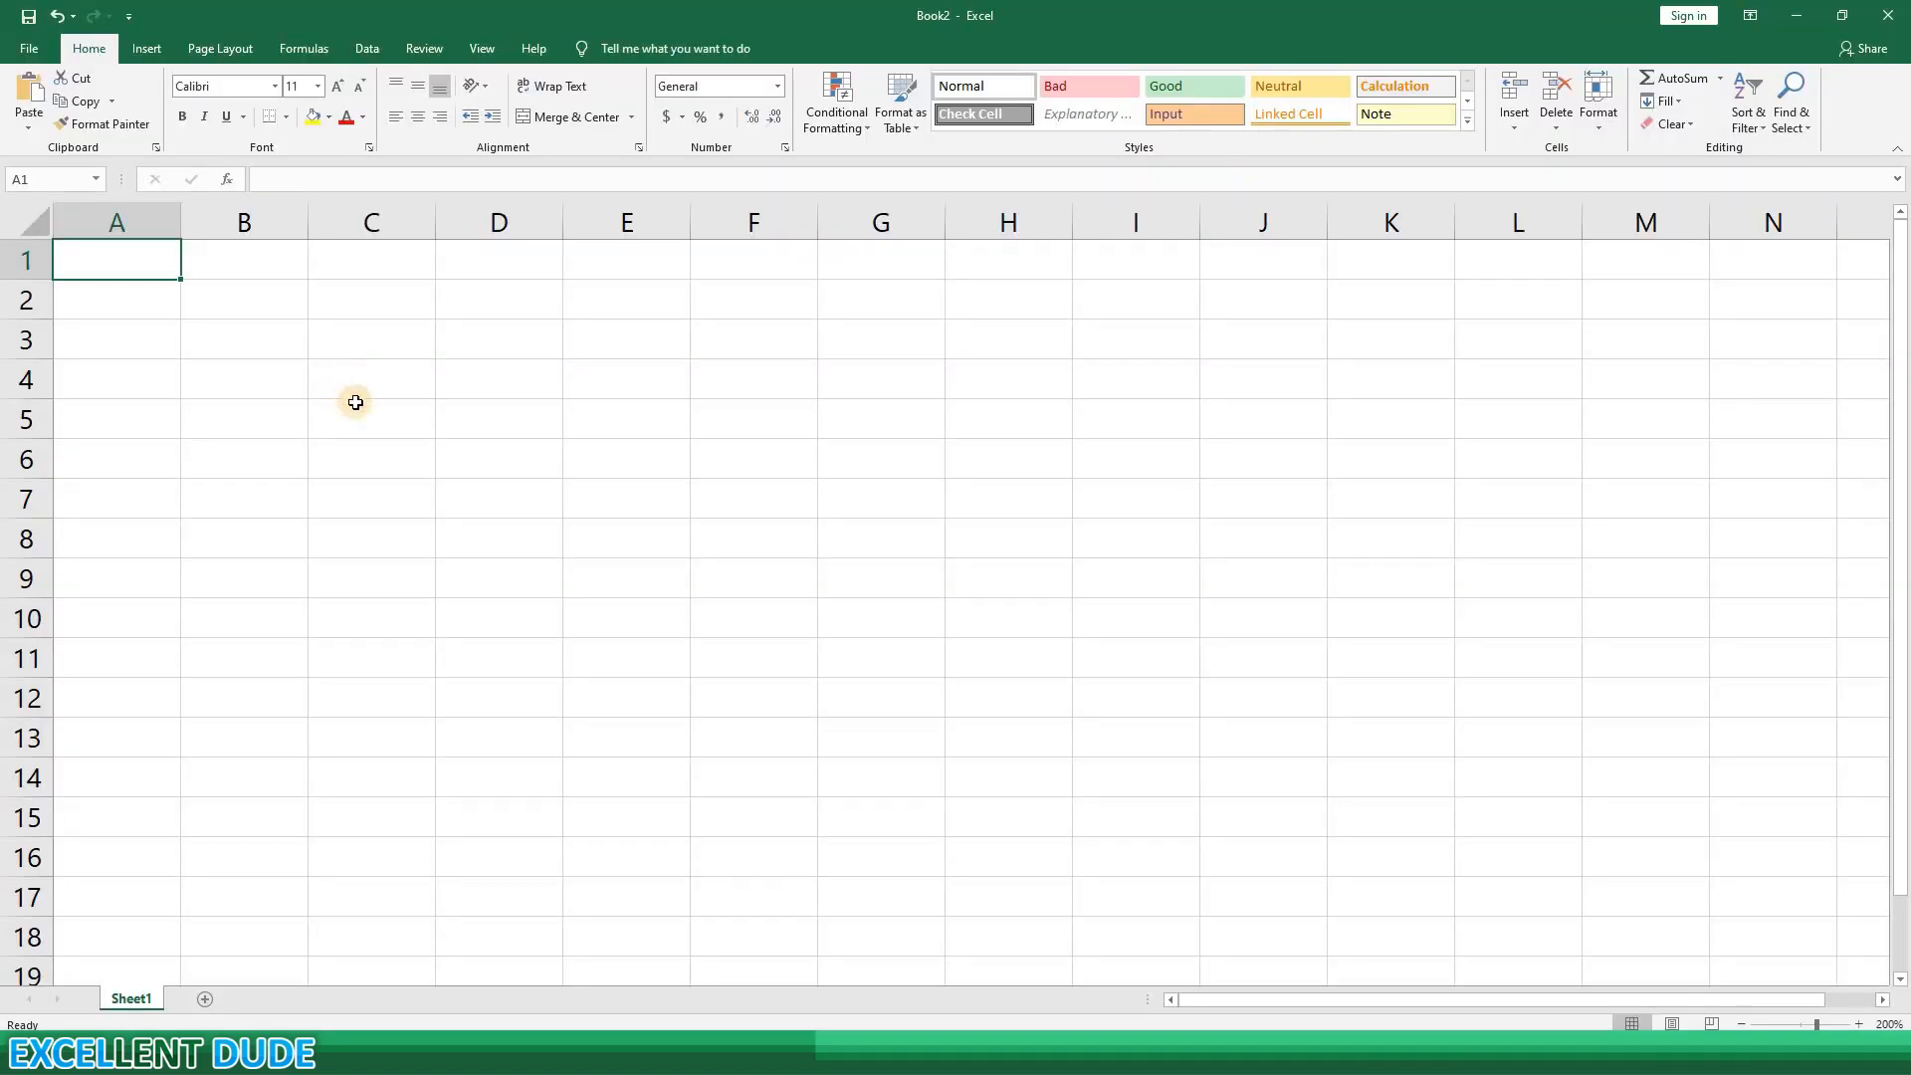
Step: Select cell B4, review the Insert, Page Layout, Formulas and Data commands, and return to the Home commands
left_click(356, 399)
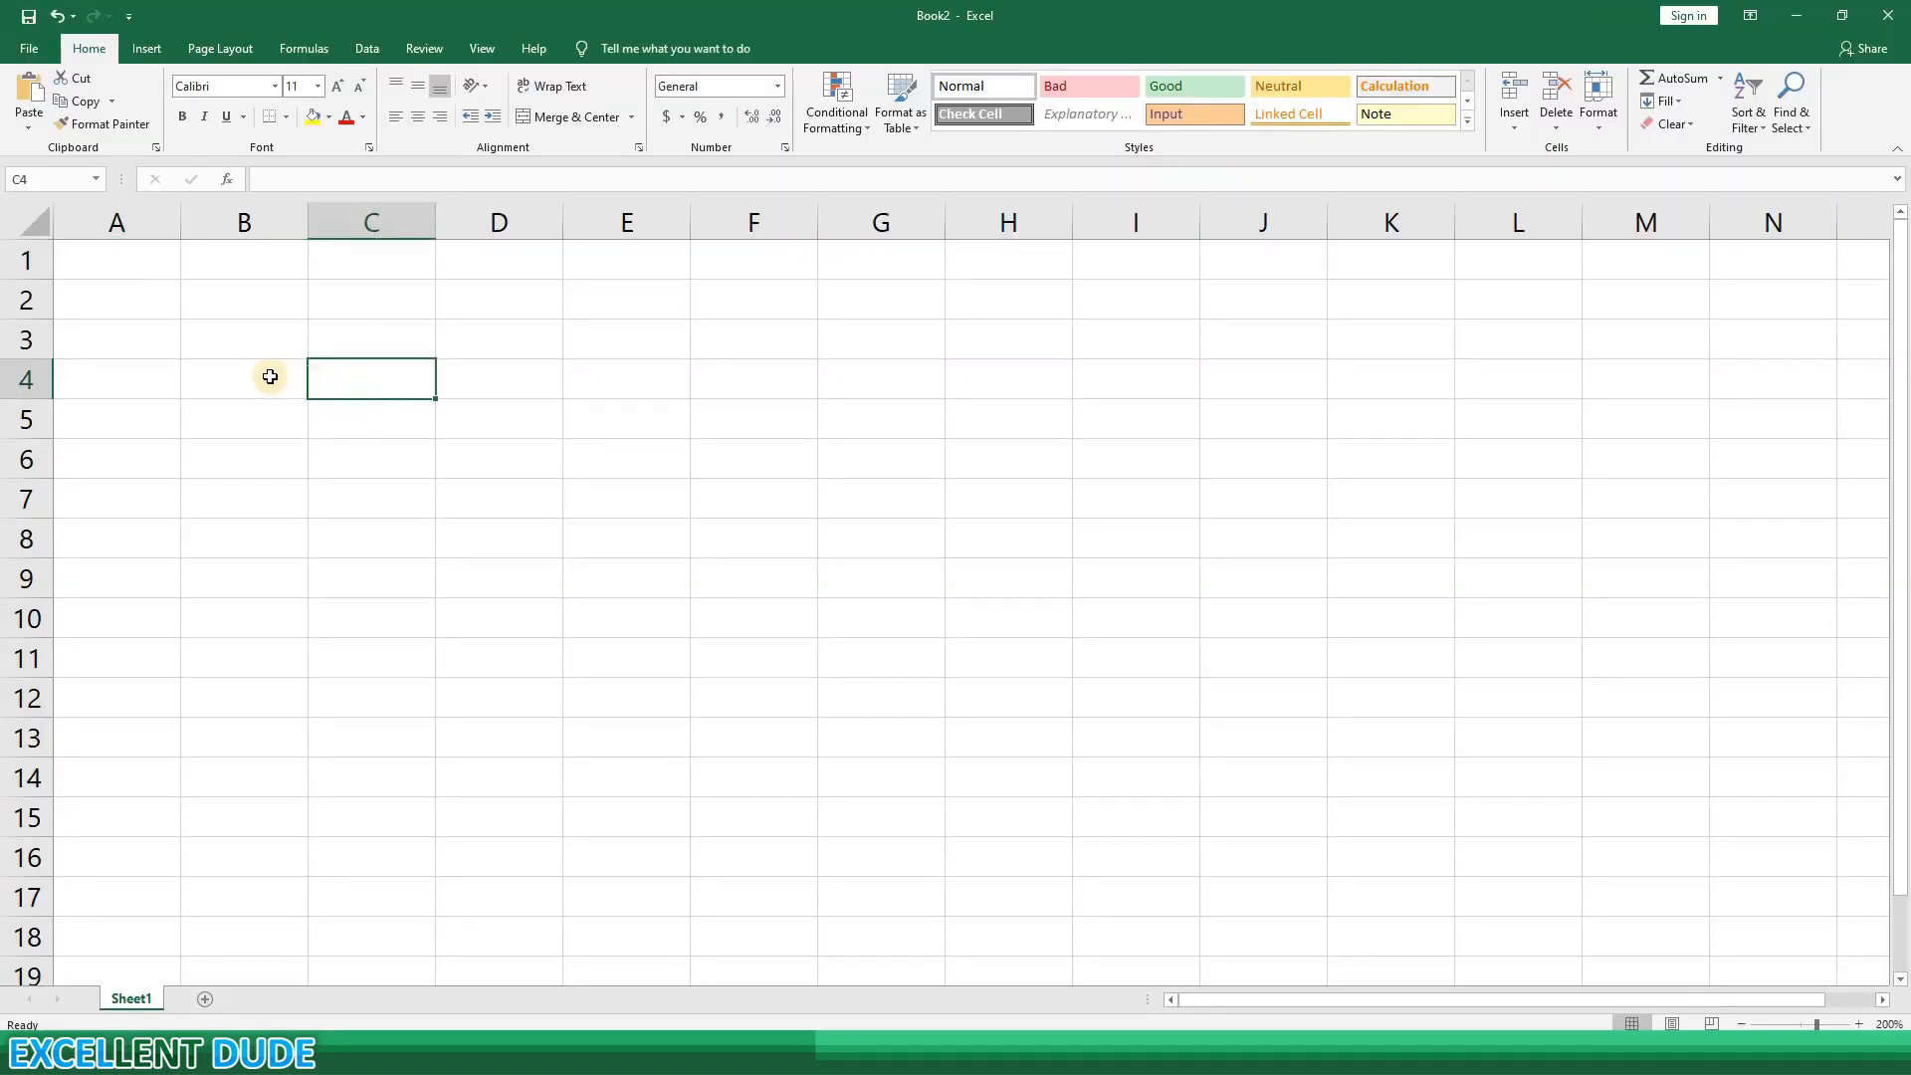
left_click(303, 379)
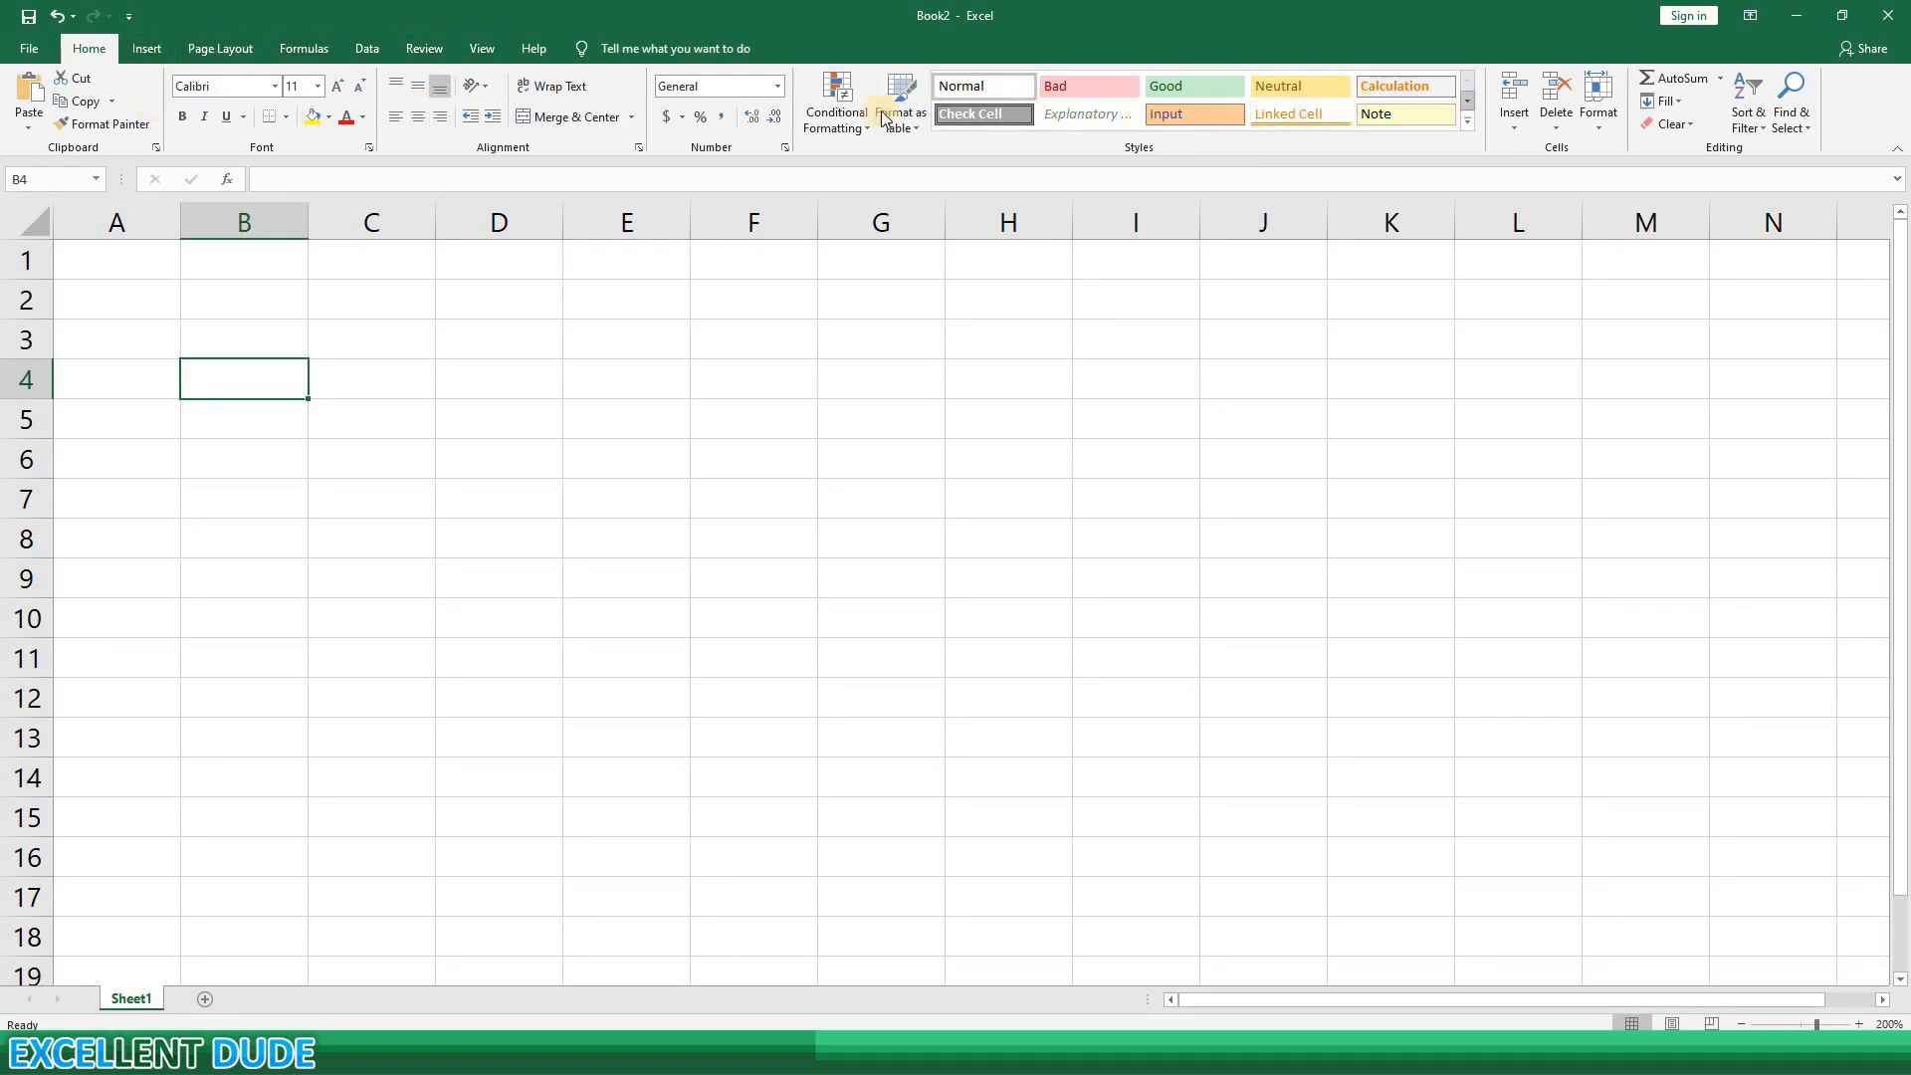
left_click(147, 50)
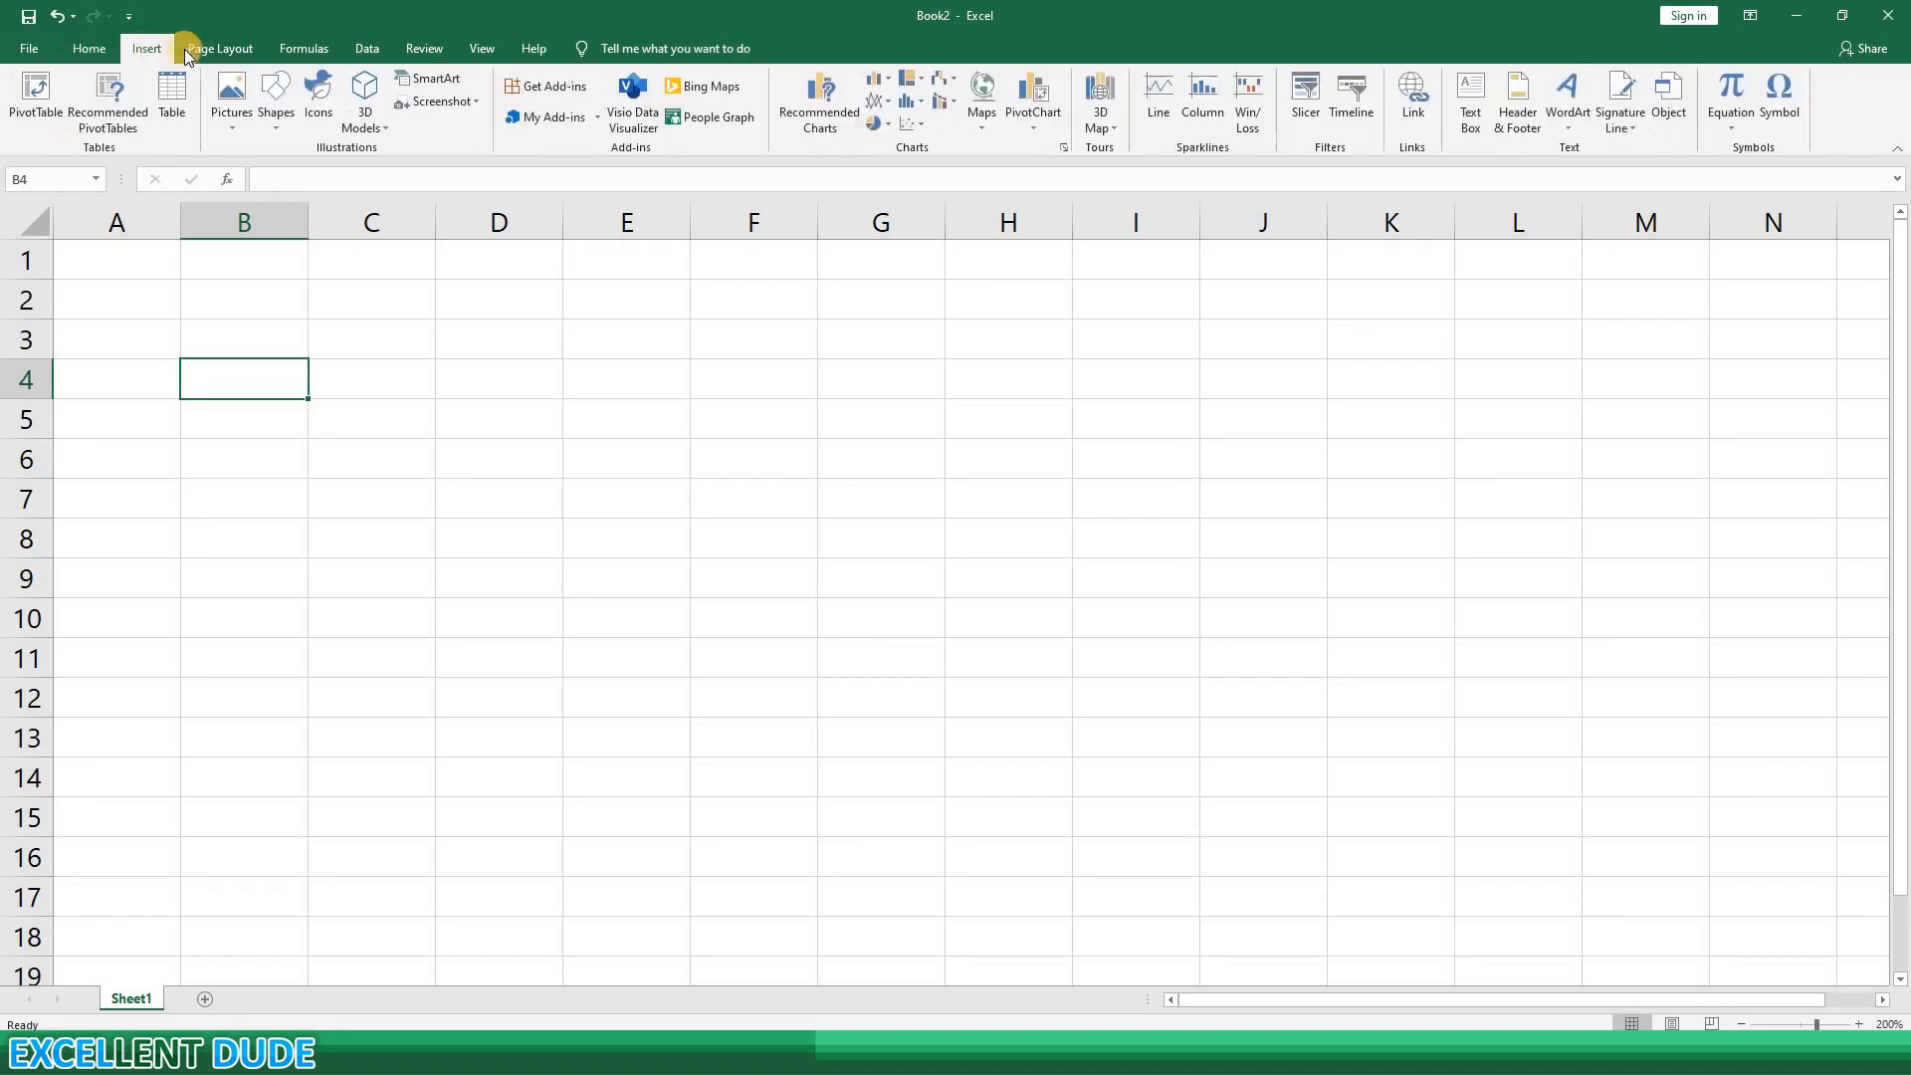
left_click(200, 49)
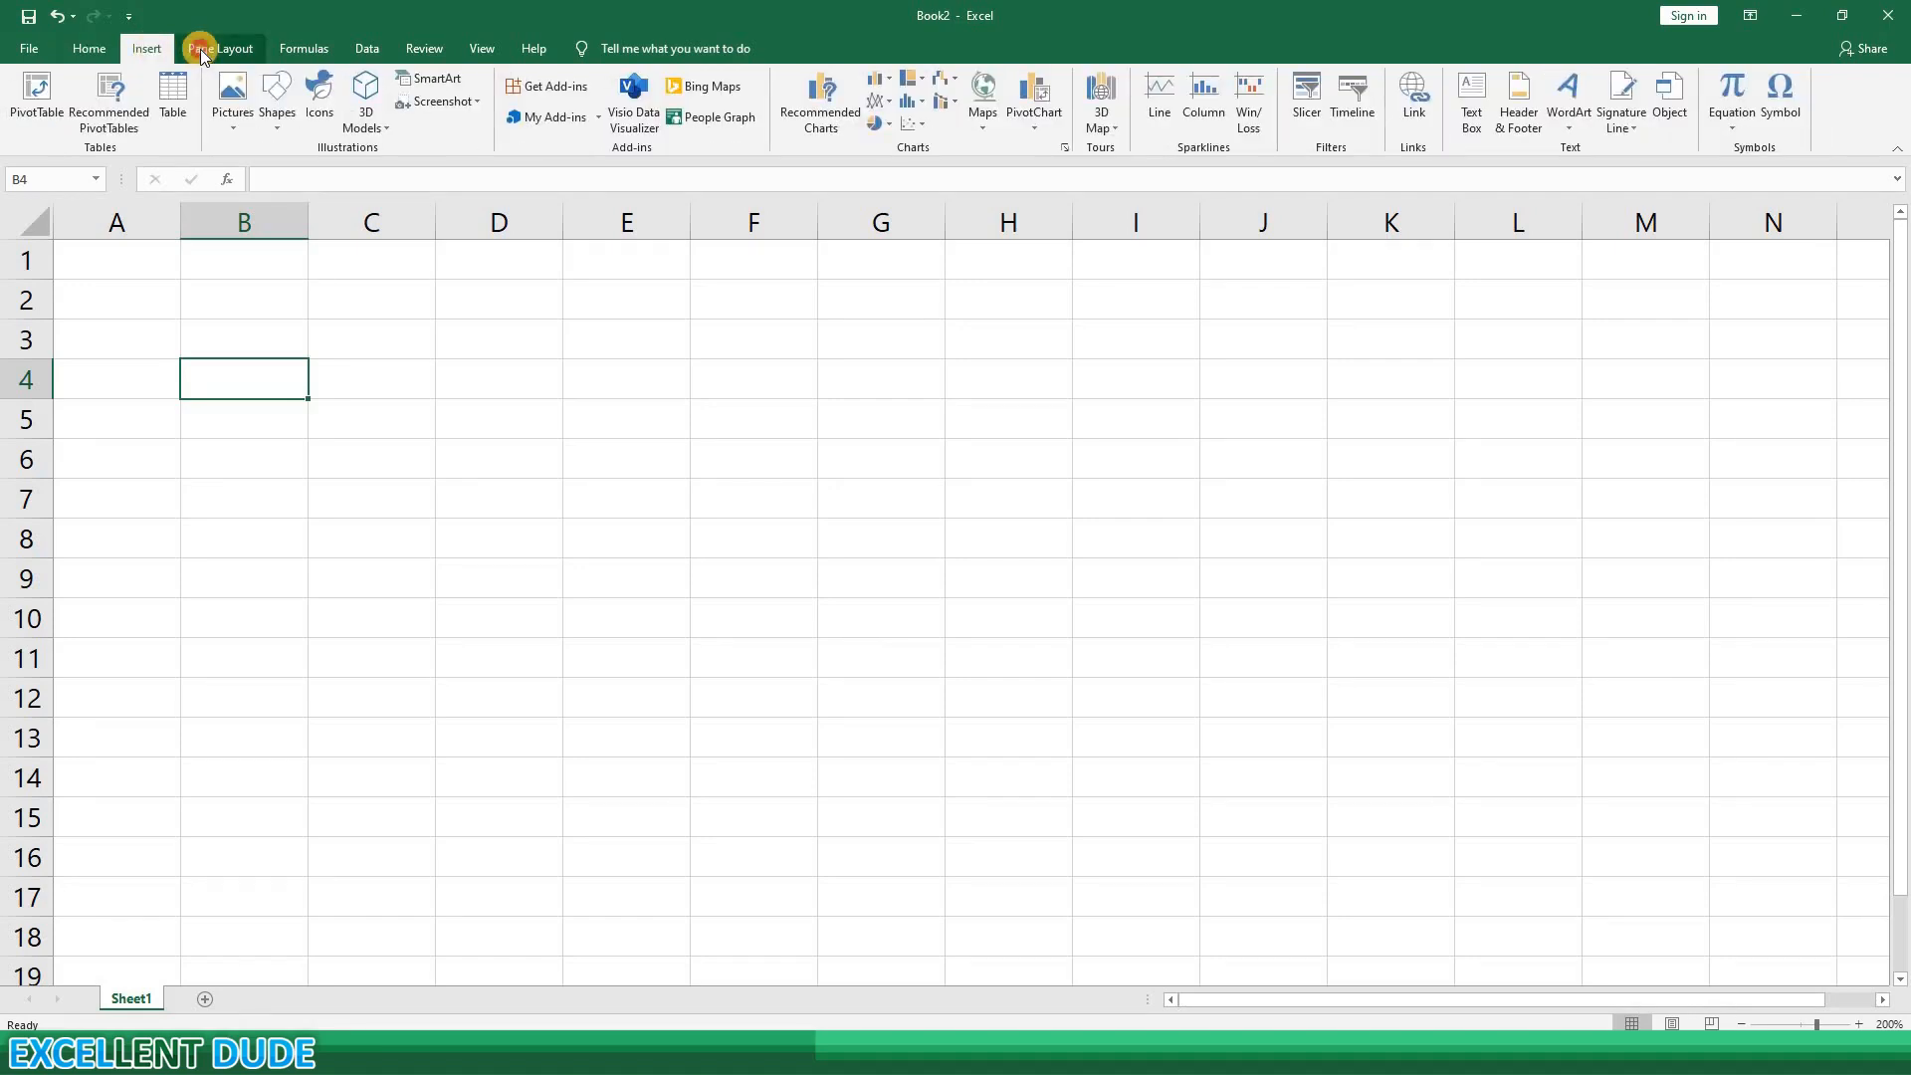
left_click(289, 49)
left_click(362, 51)
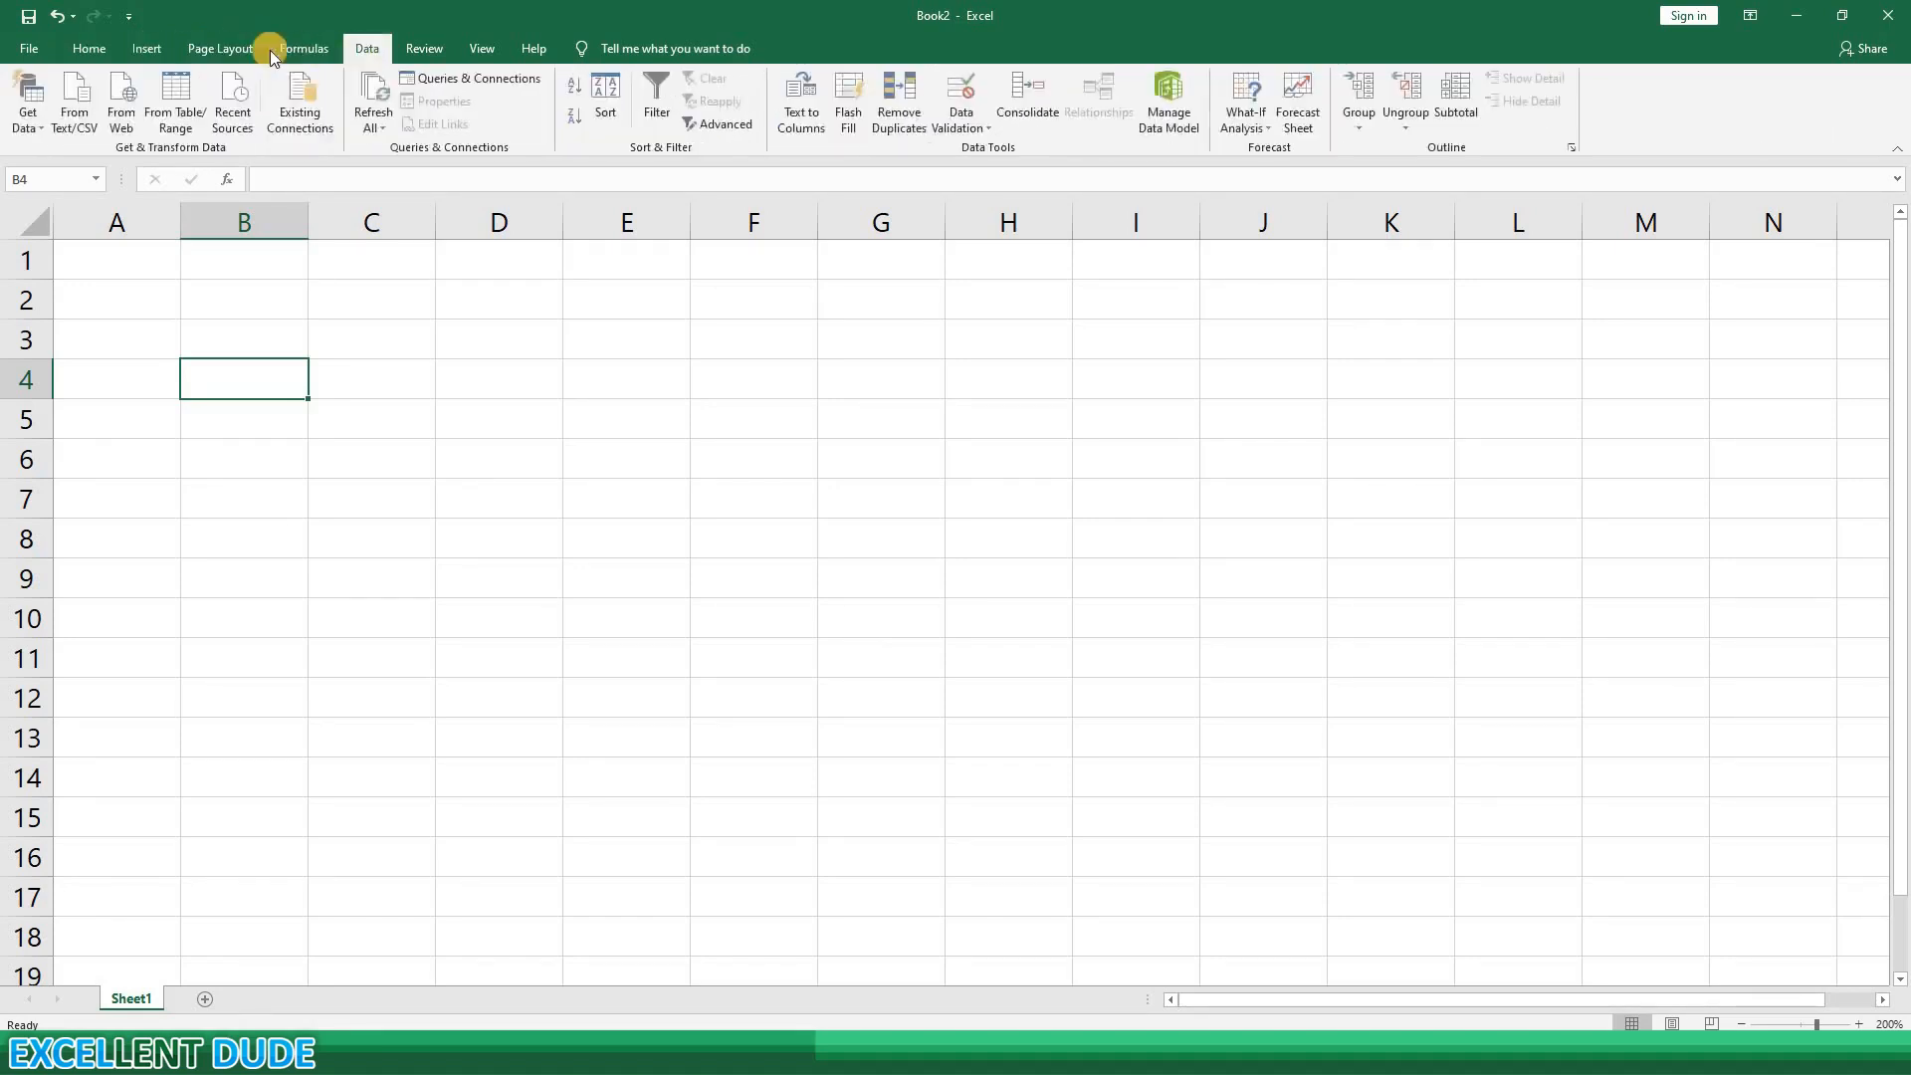
left_click(98, 49)
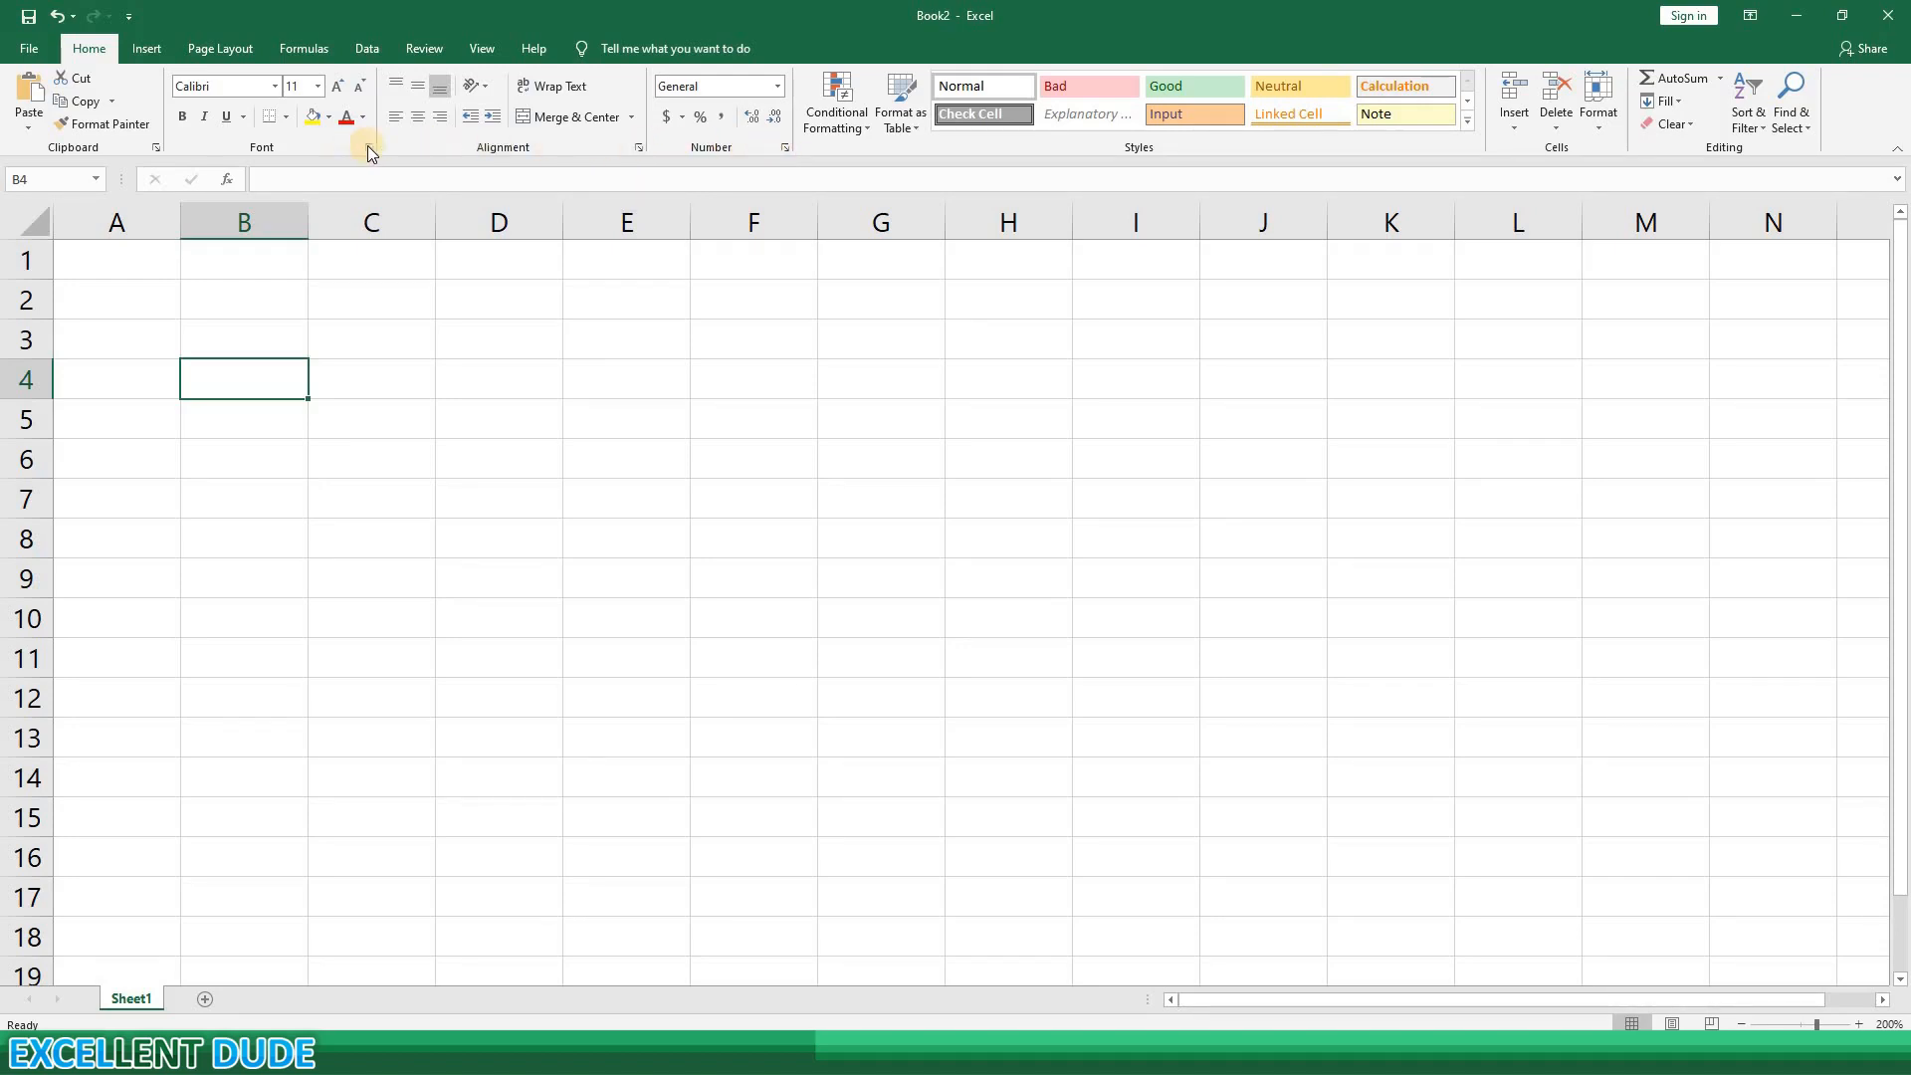
Step: Review the number, alignment, font, border, fill and protection format settings for cell B4 without applying any change
left_click(787, 151)
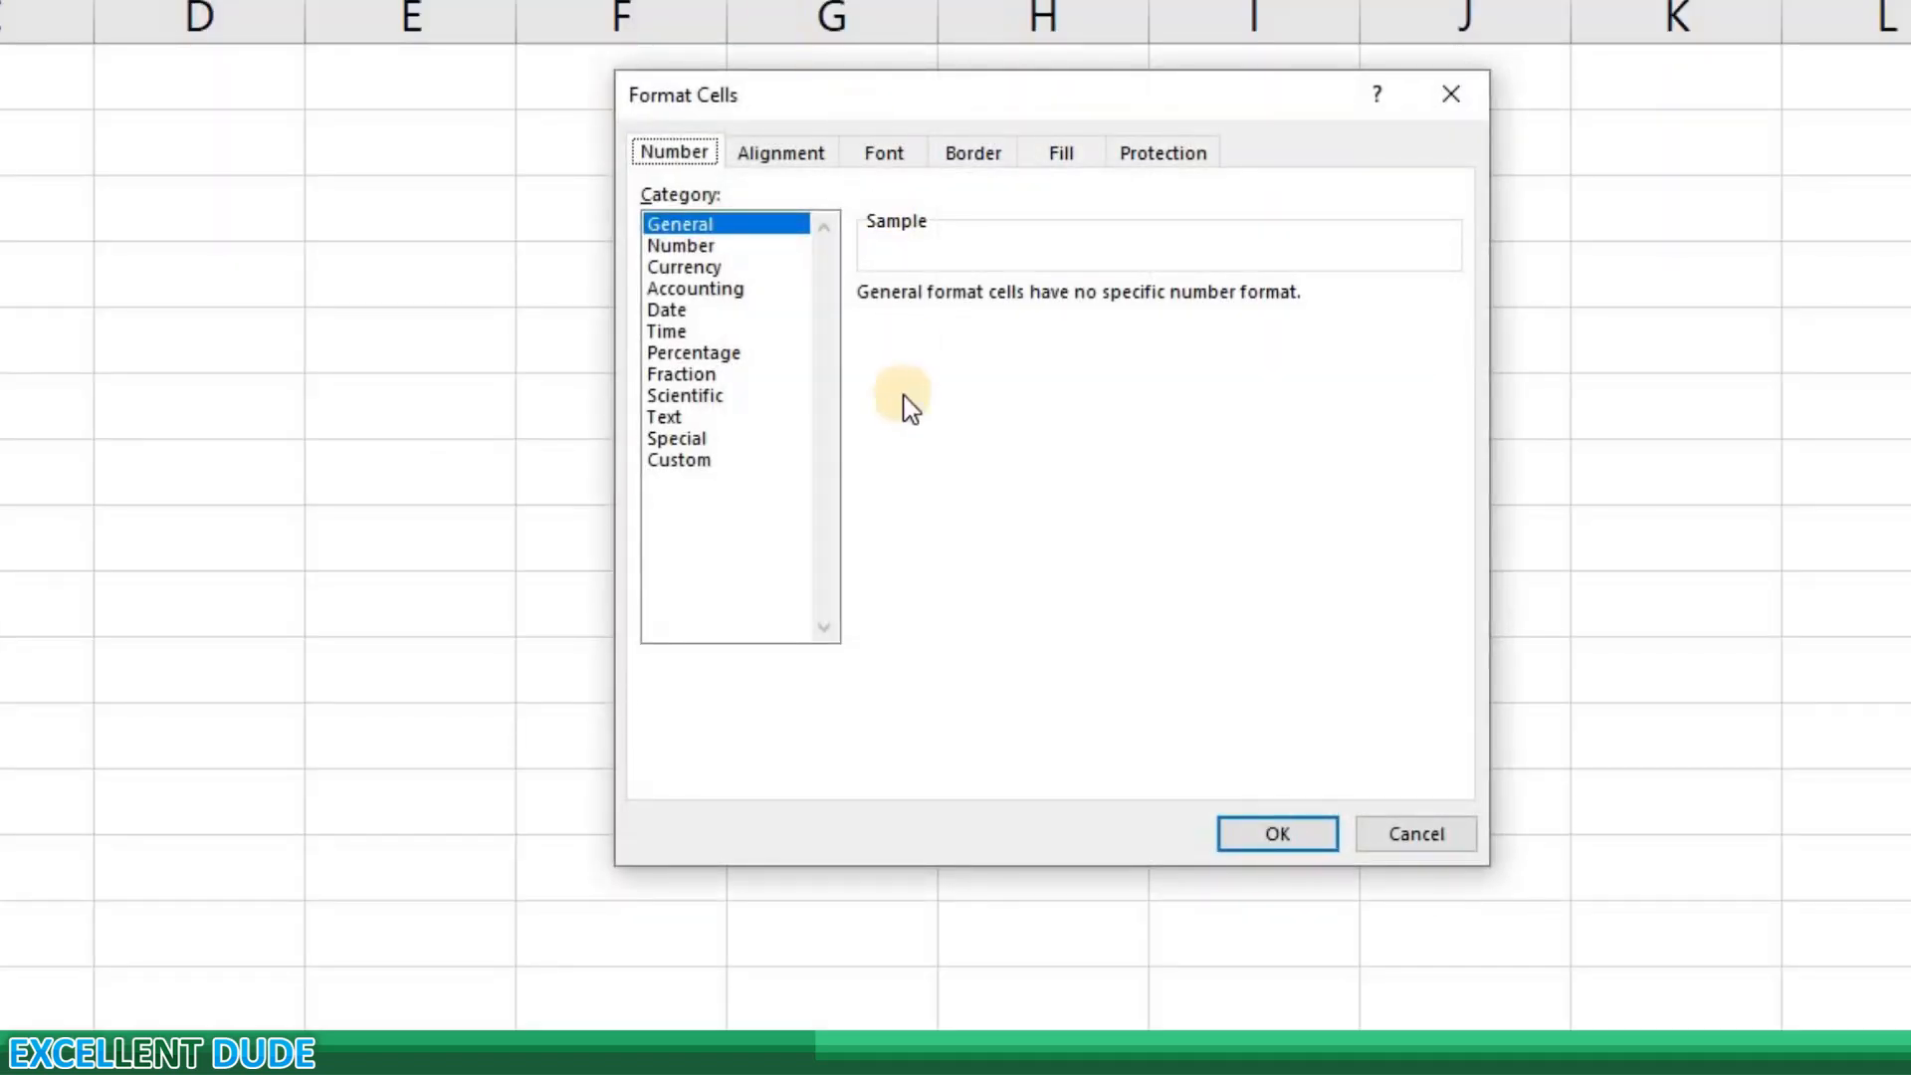
left_click(811, 159)
left_click(871, 155)
left_click(966, 155)
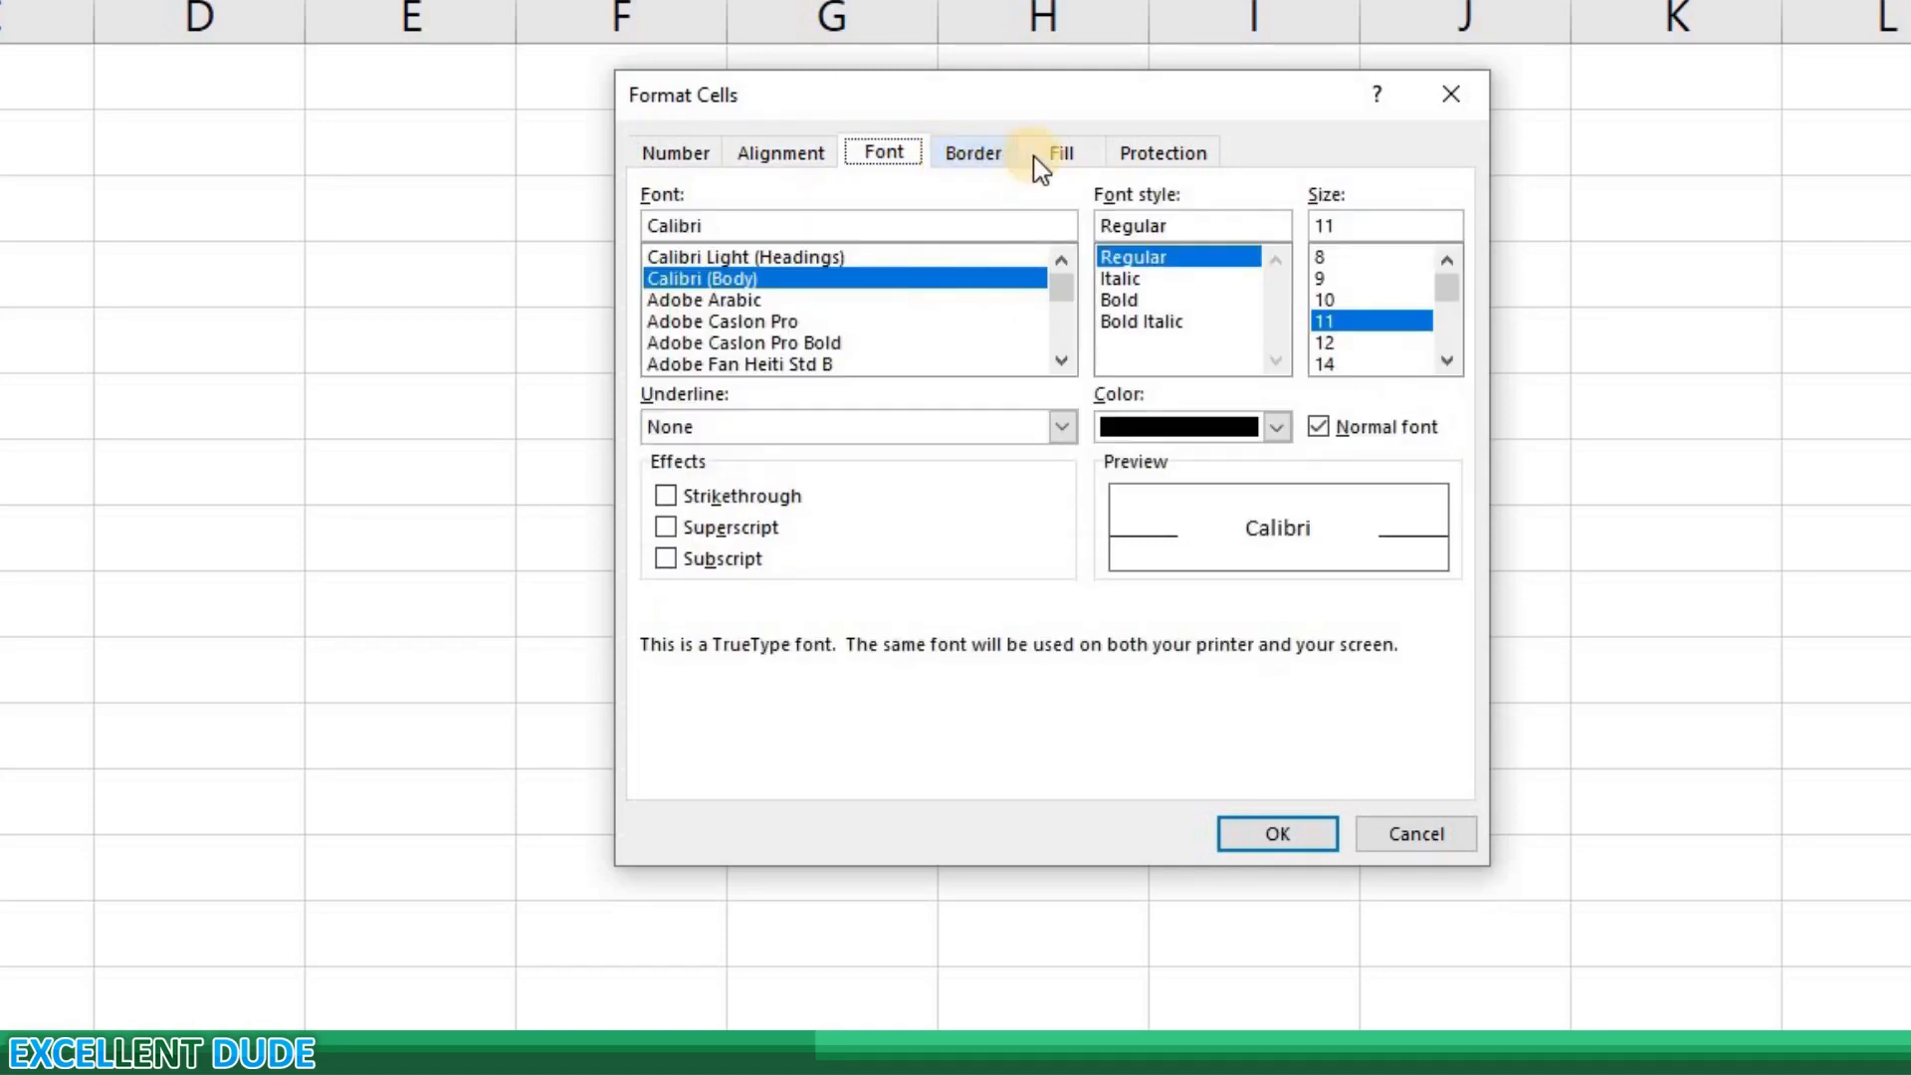
left_click(1058, 156)
left_click(1131, 153)
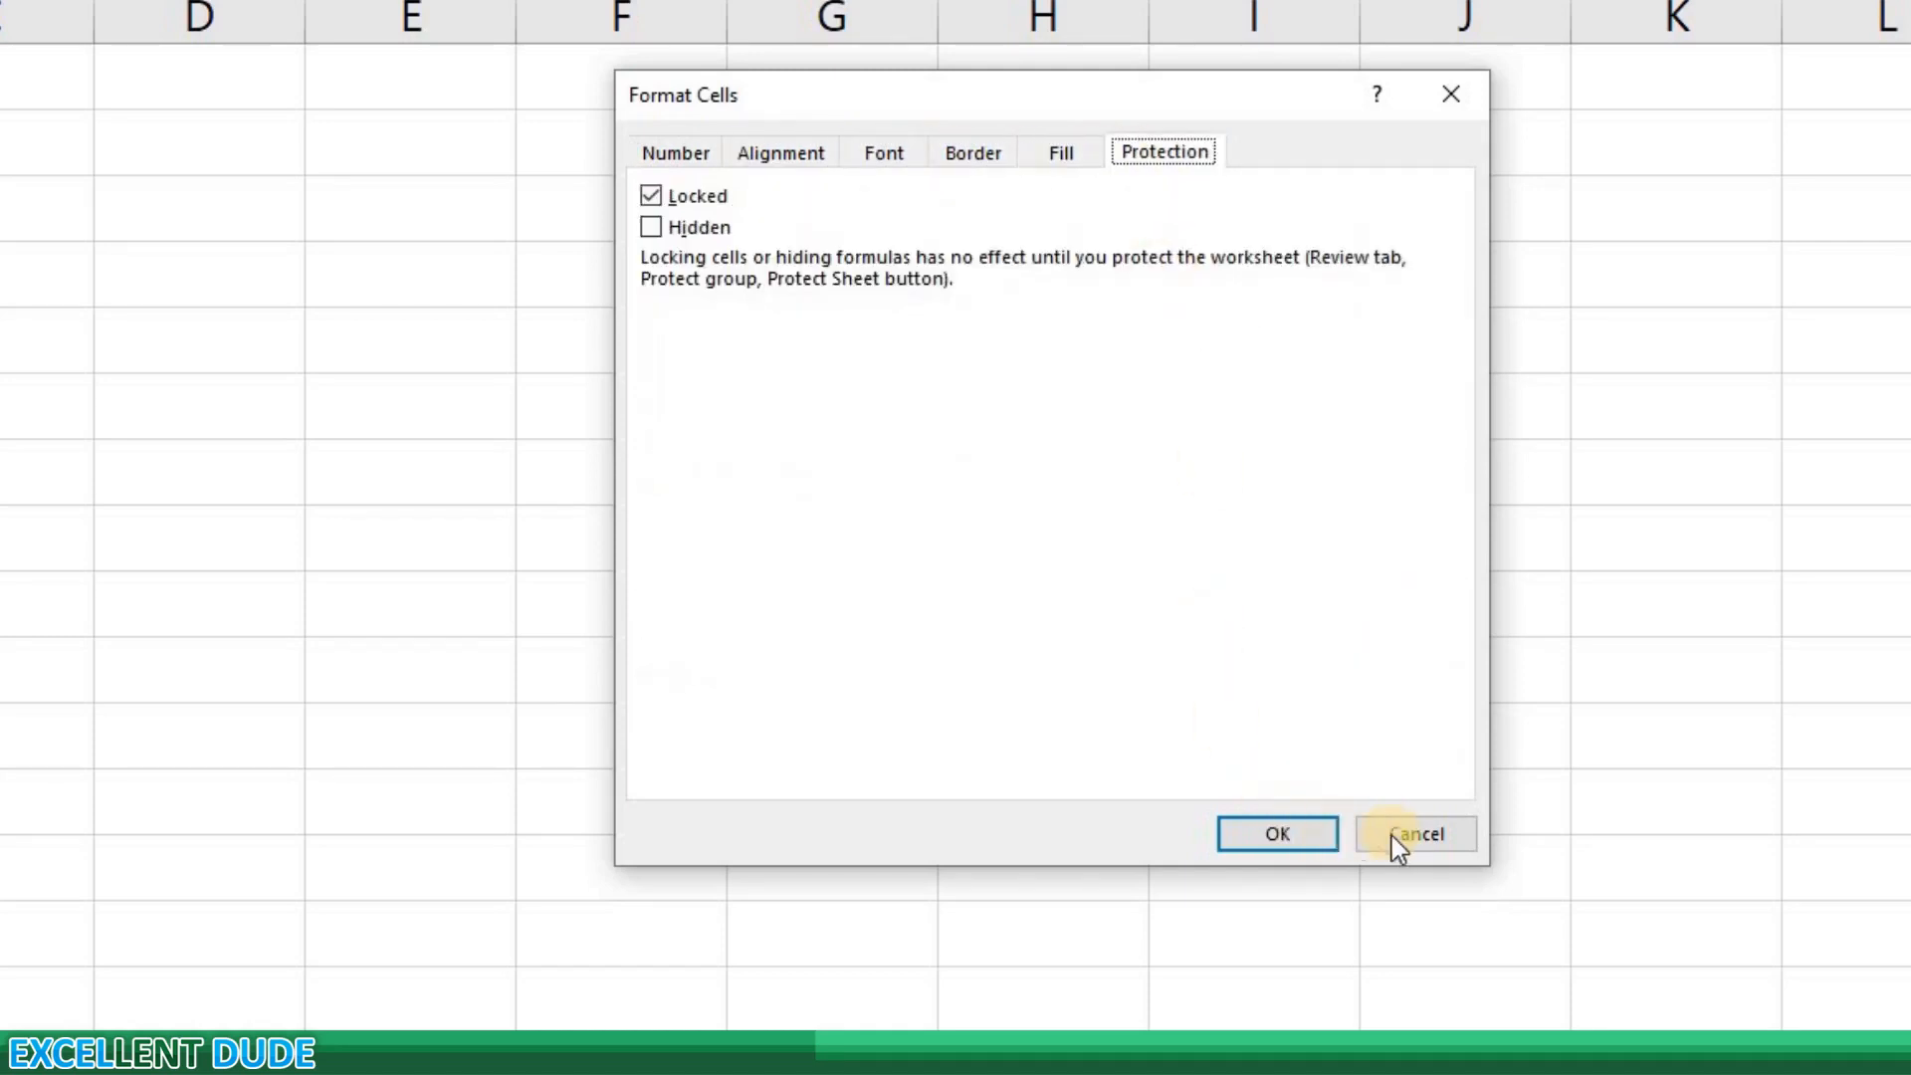
left_click(1417, 833)
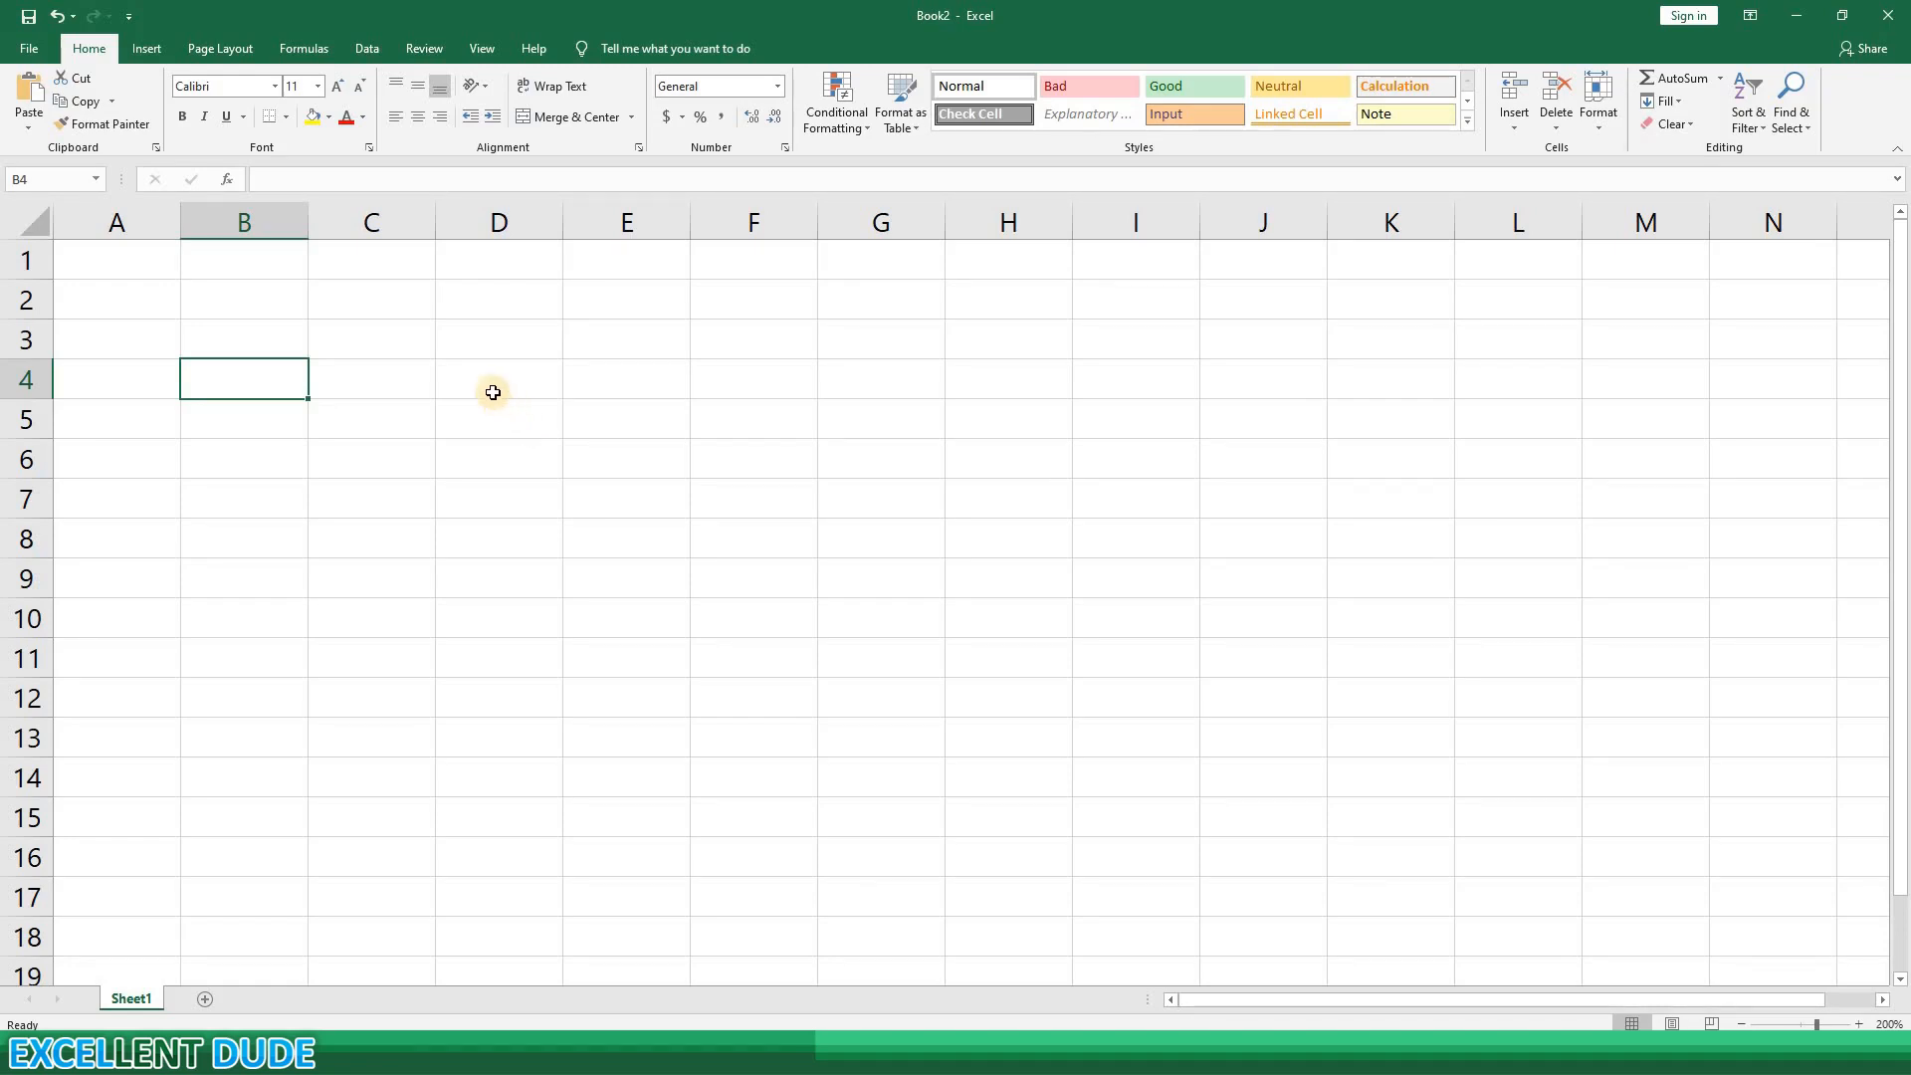
Step: Select whole columns in turn, starting at column A and ending with column G
left_click(156, 221)
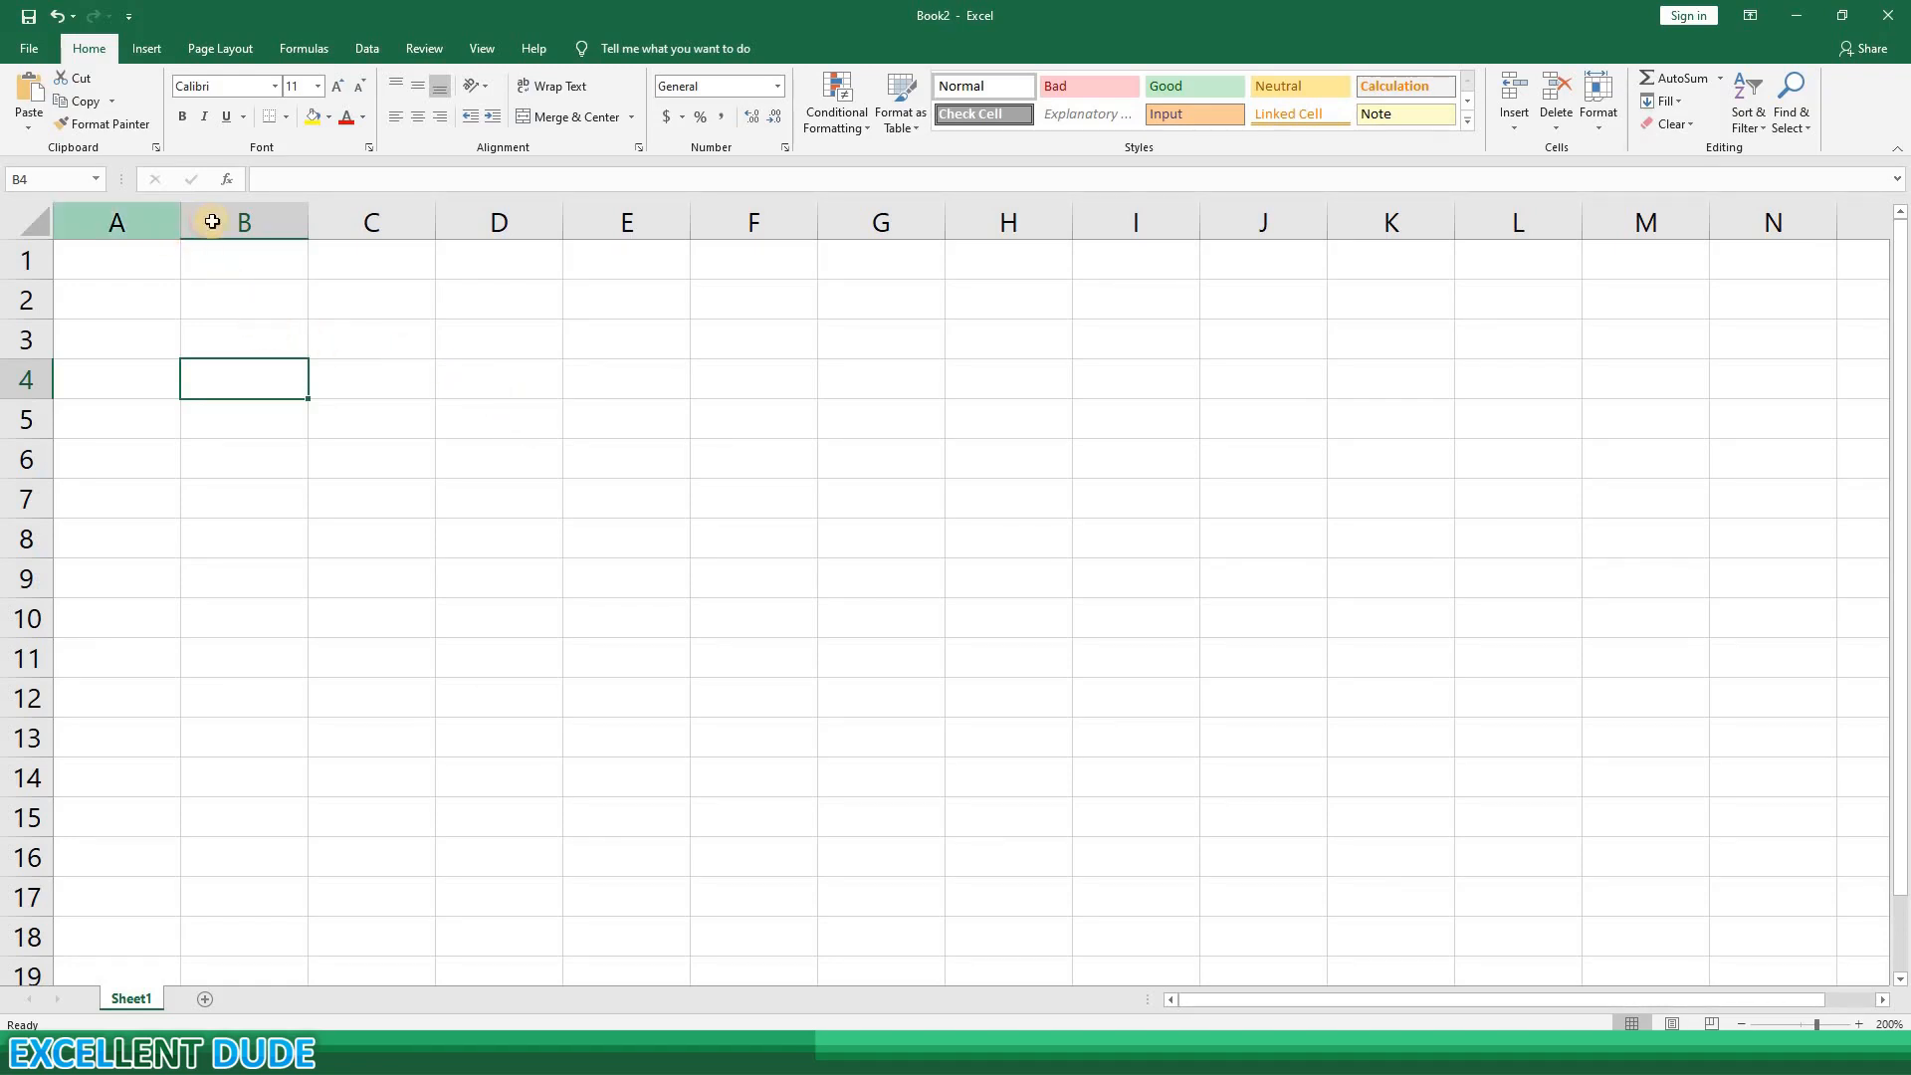
left_click(299, 222)
left_click_drag(428, 220, 848, 221)
left_click(848, 220)
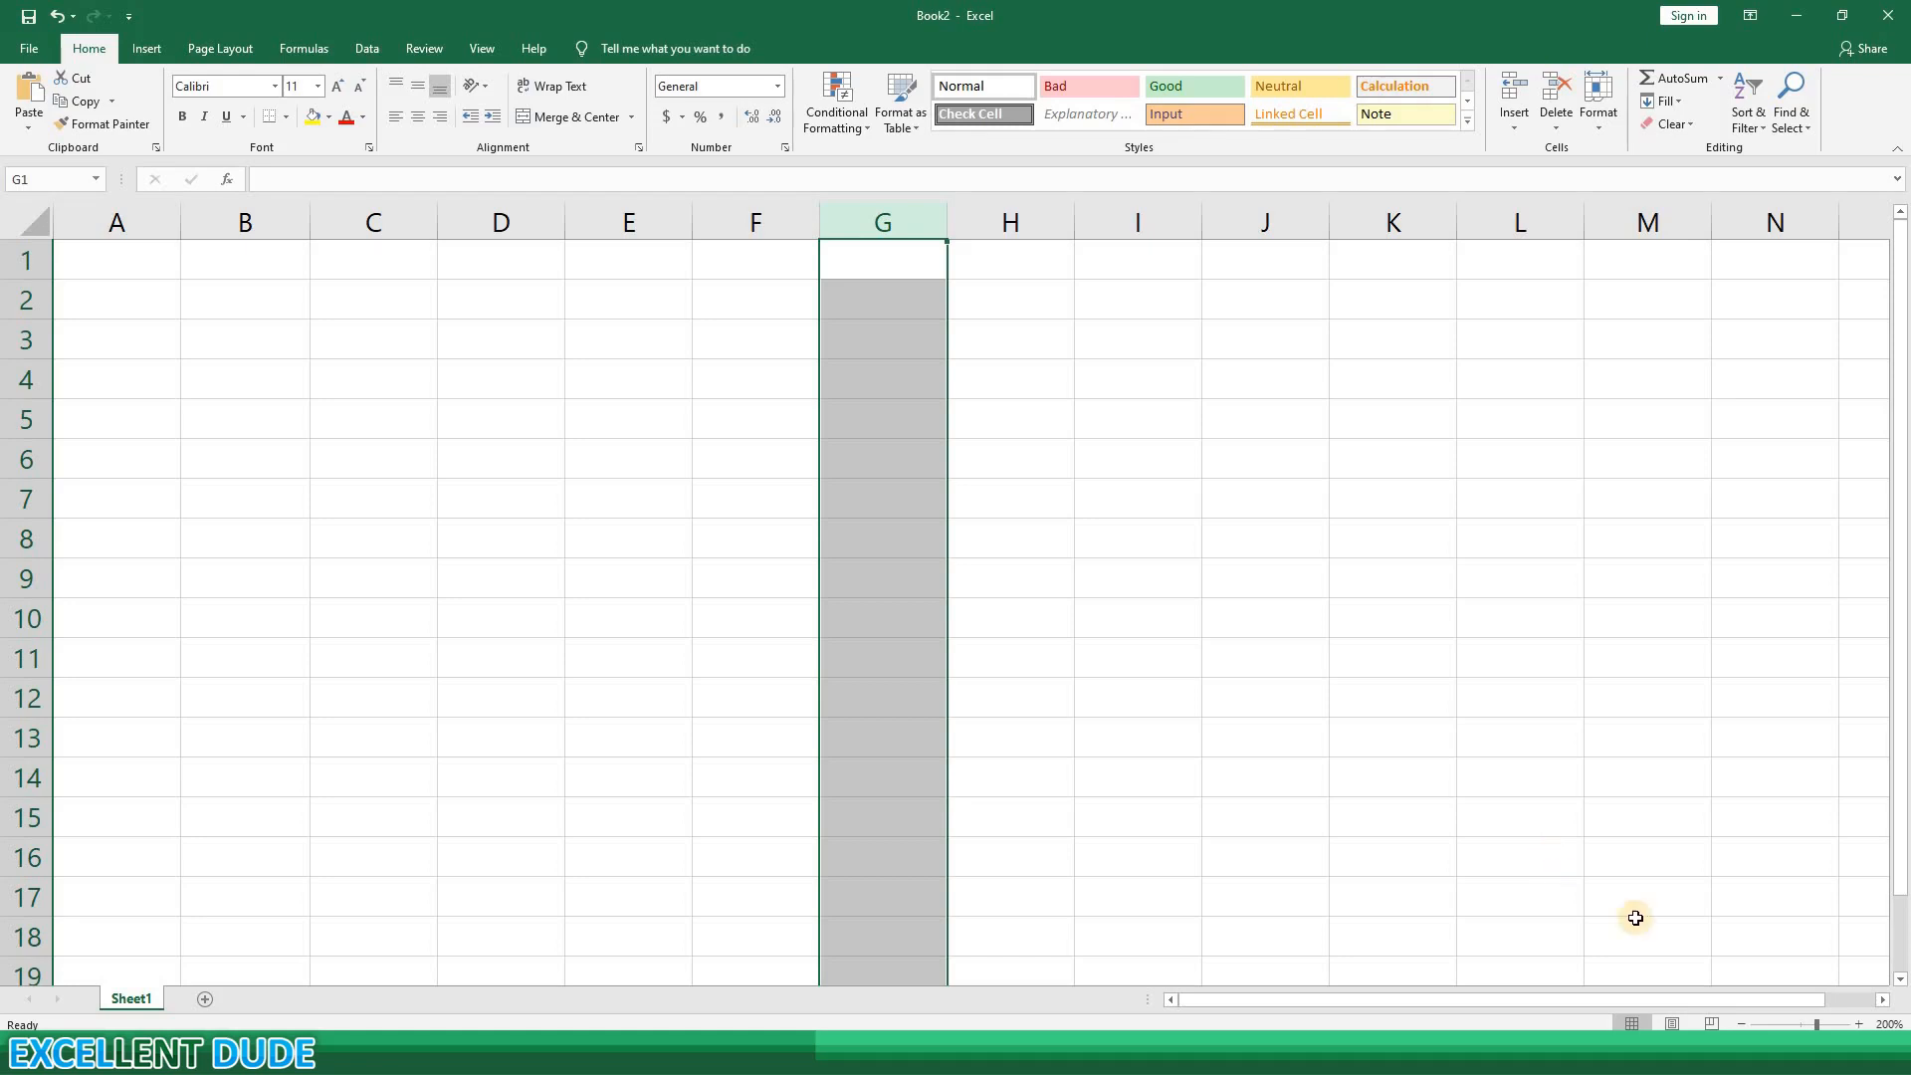
Step: Select columns AA, AB and AC one after another to examine the column lettering beyond Z
left_click(1882, 999)
left_click_drag(1884, 1004, 1884, 1003)
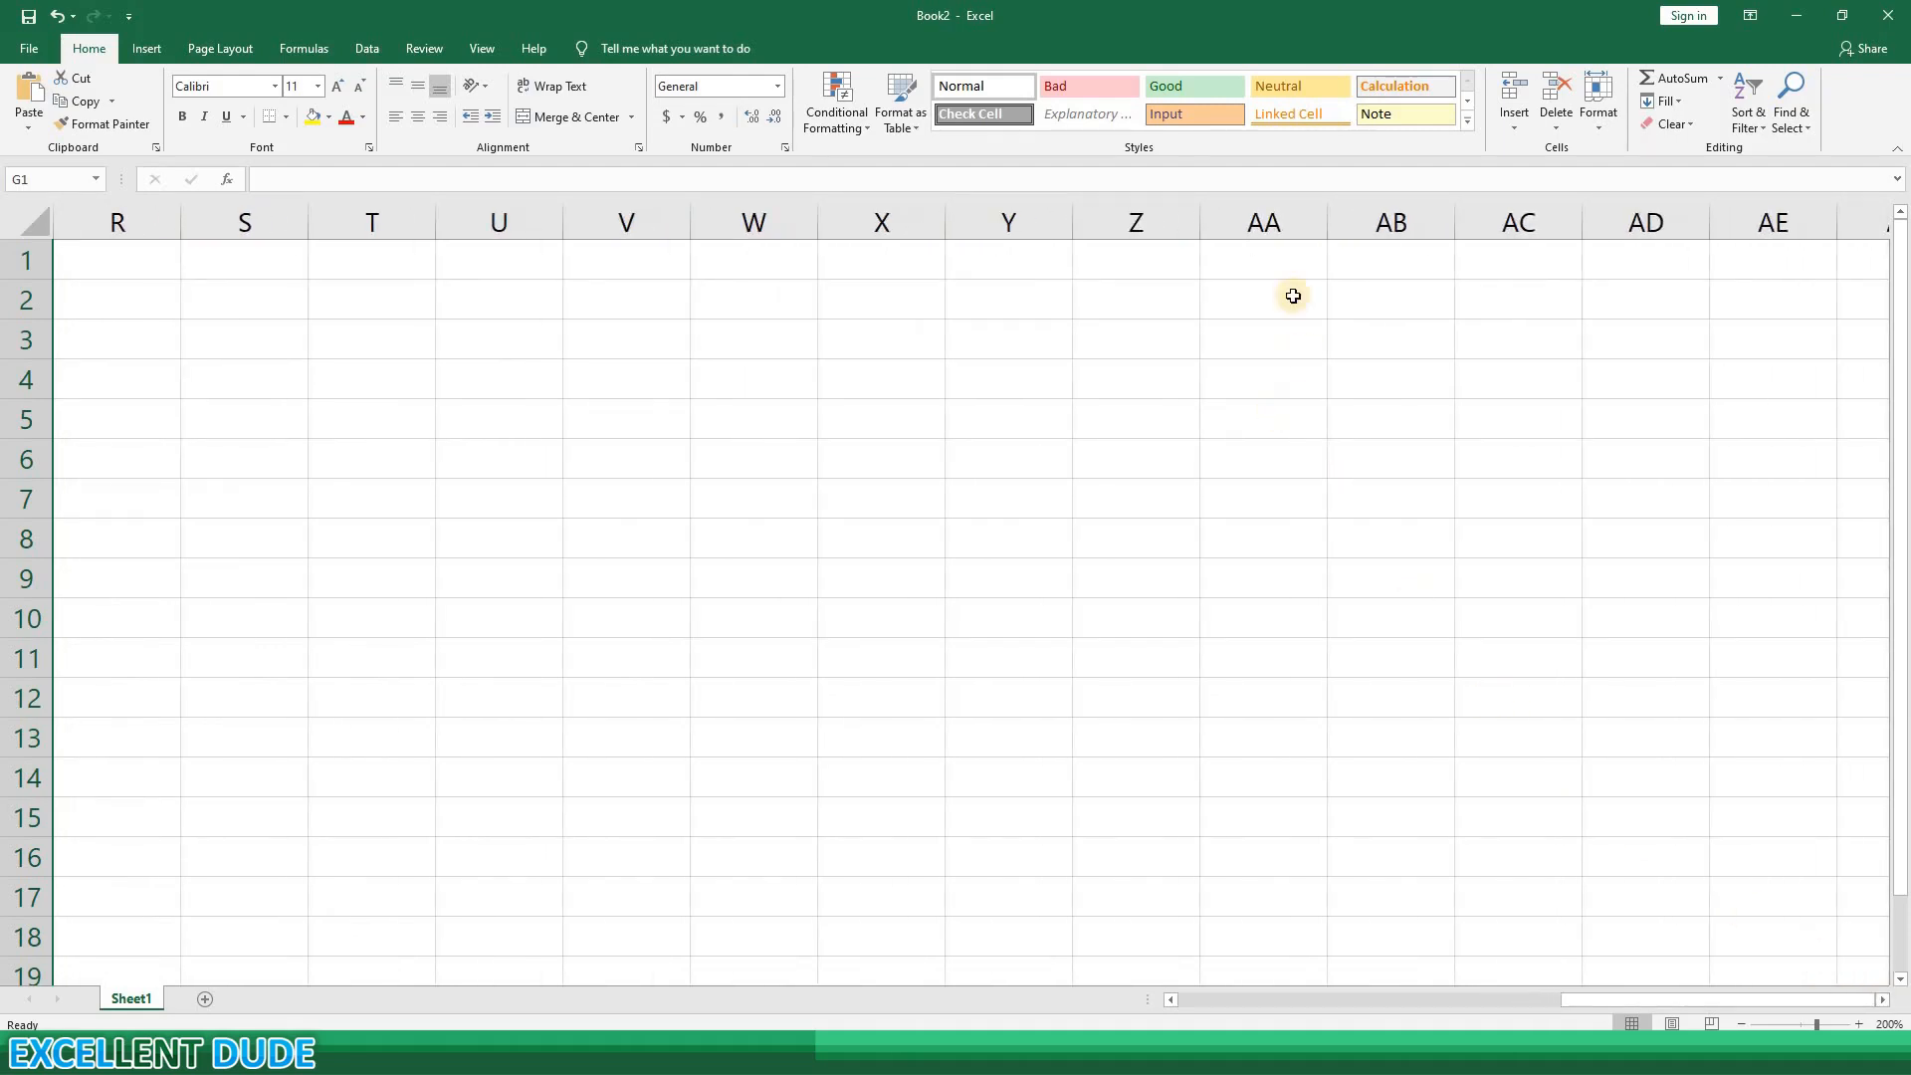
left_click_drag(1294, 223, 1331, 225)
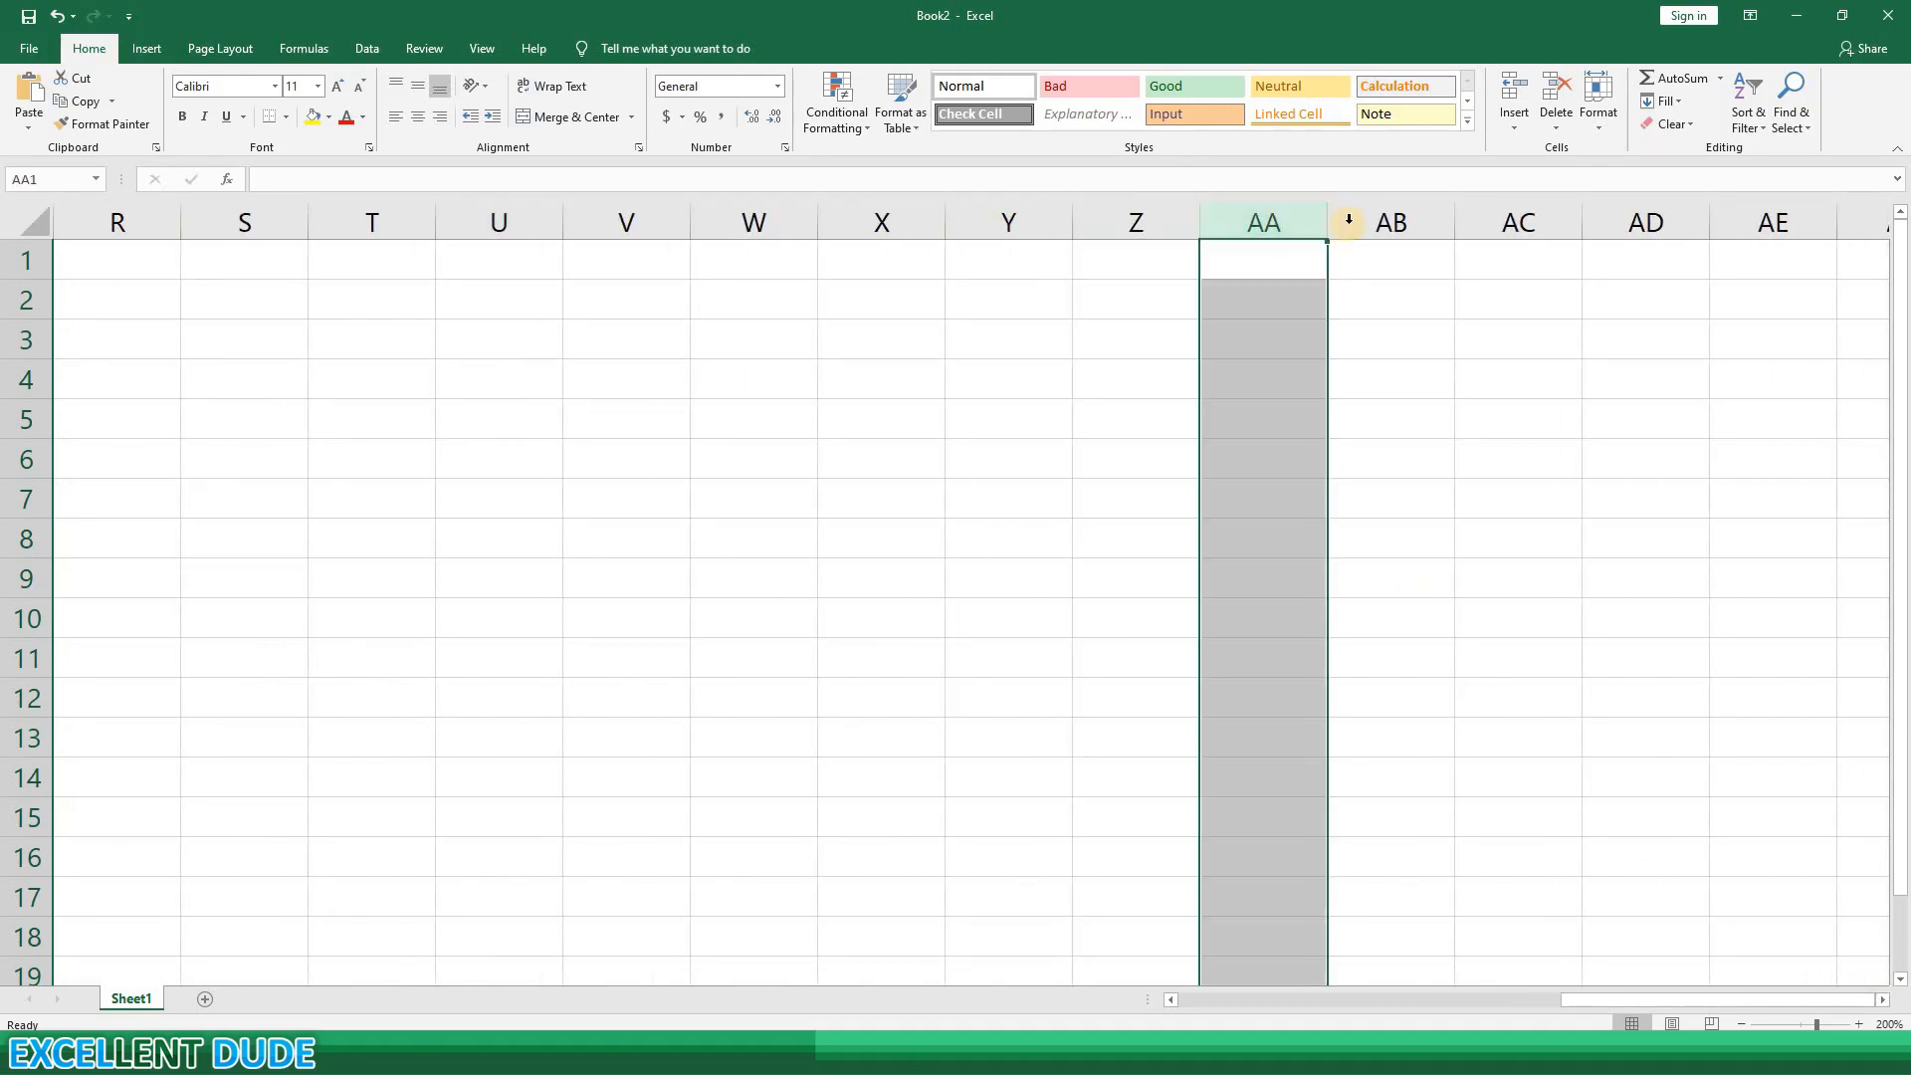
left_click(1348, 223)
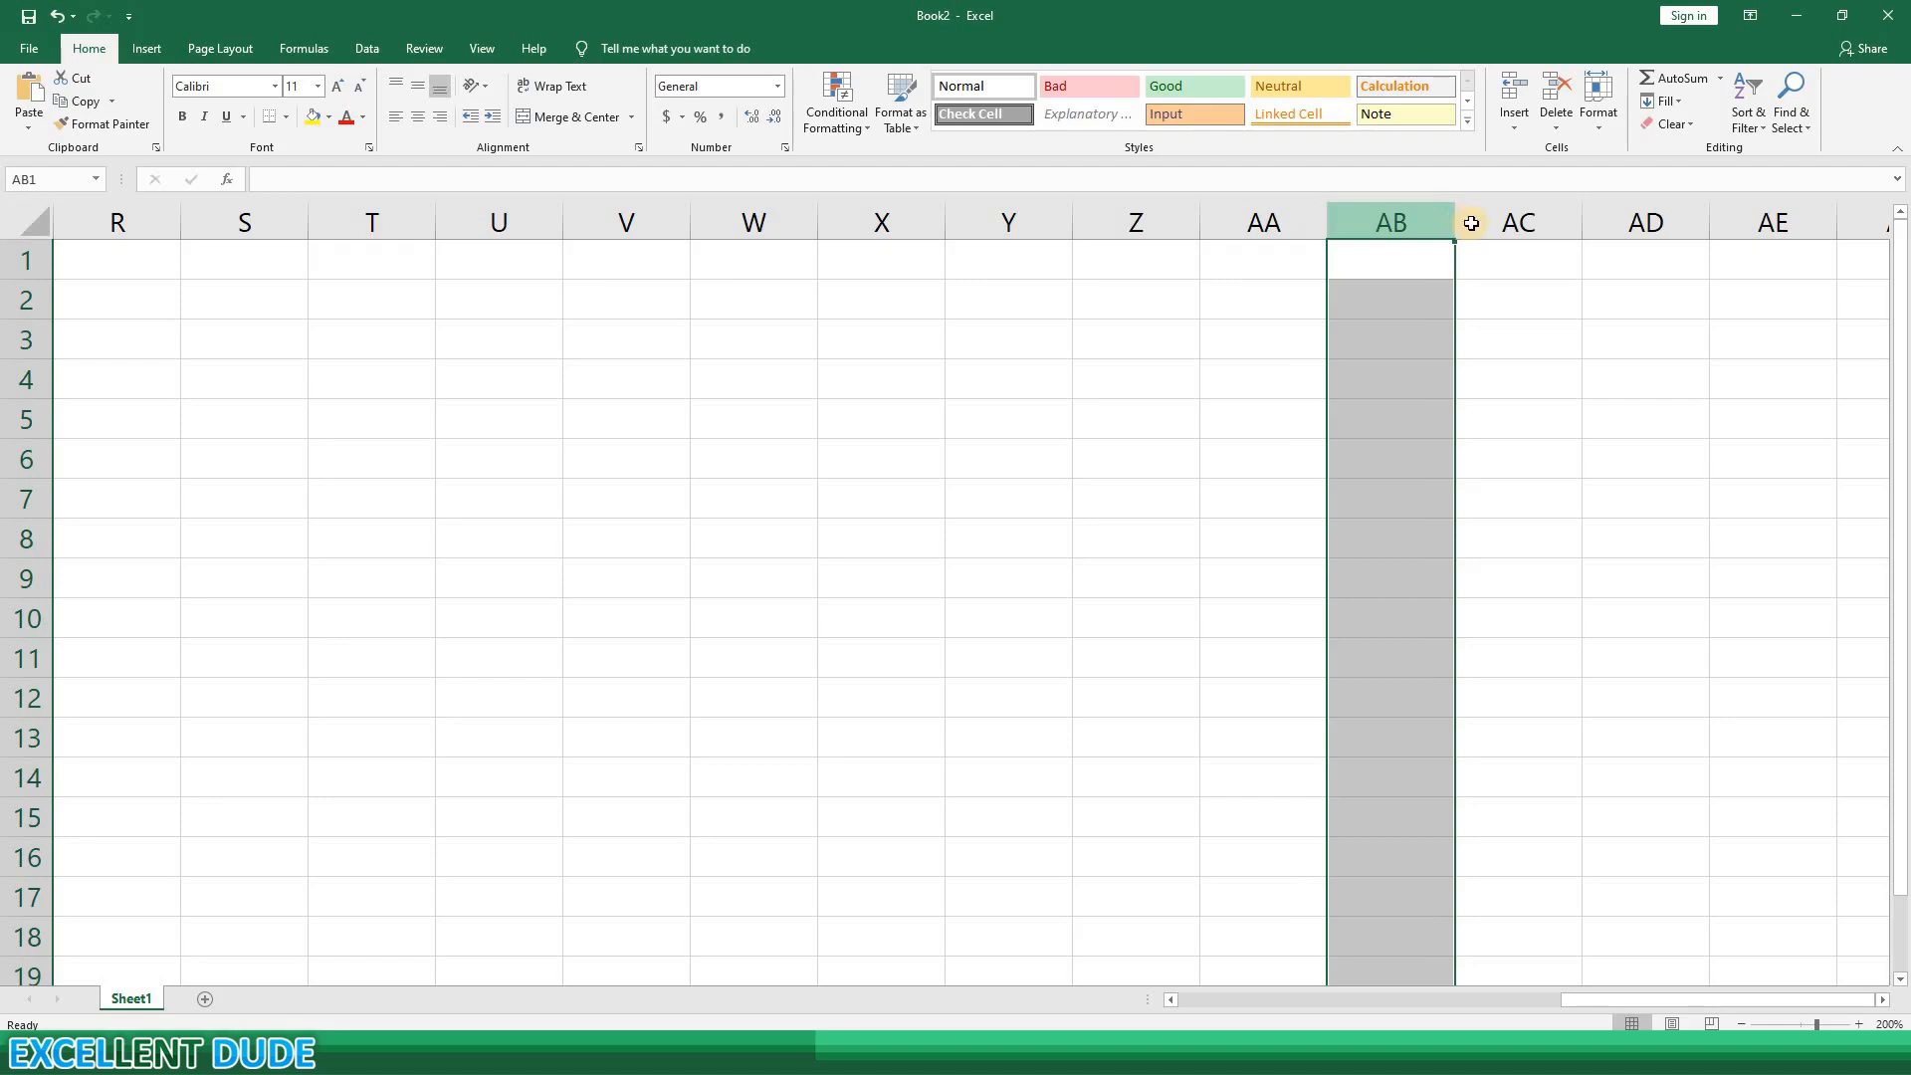
left_click(1469, 221)
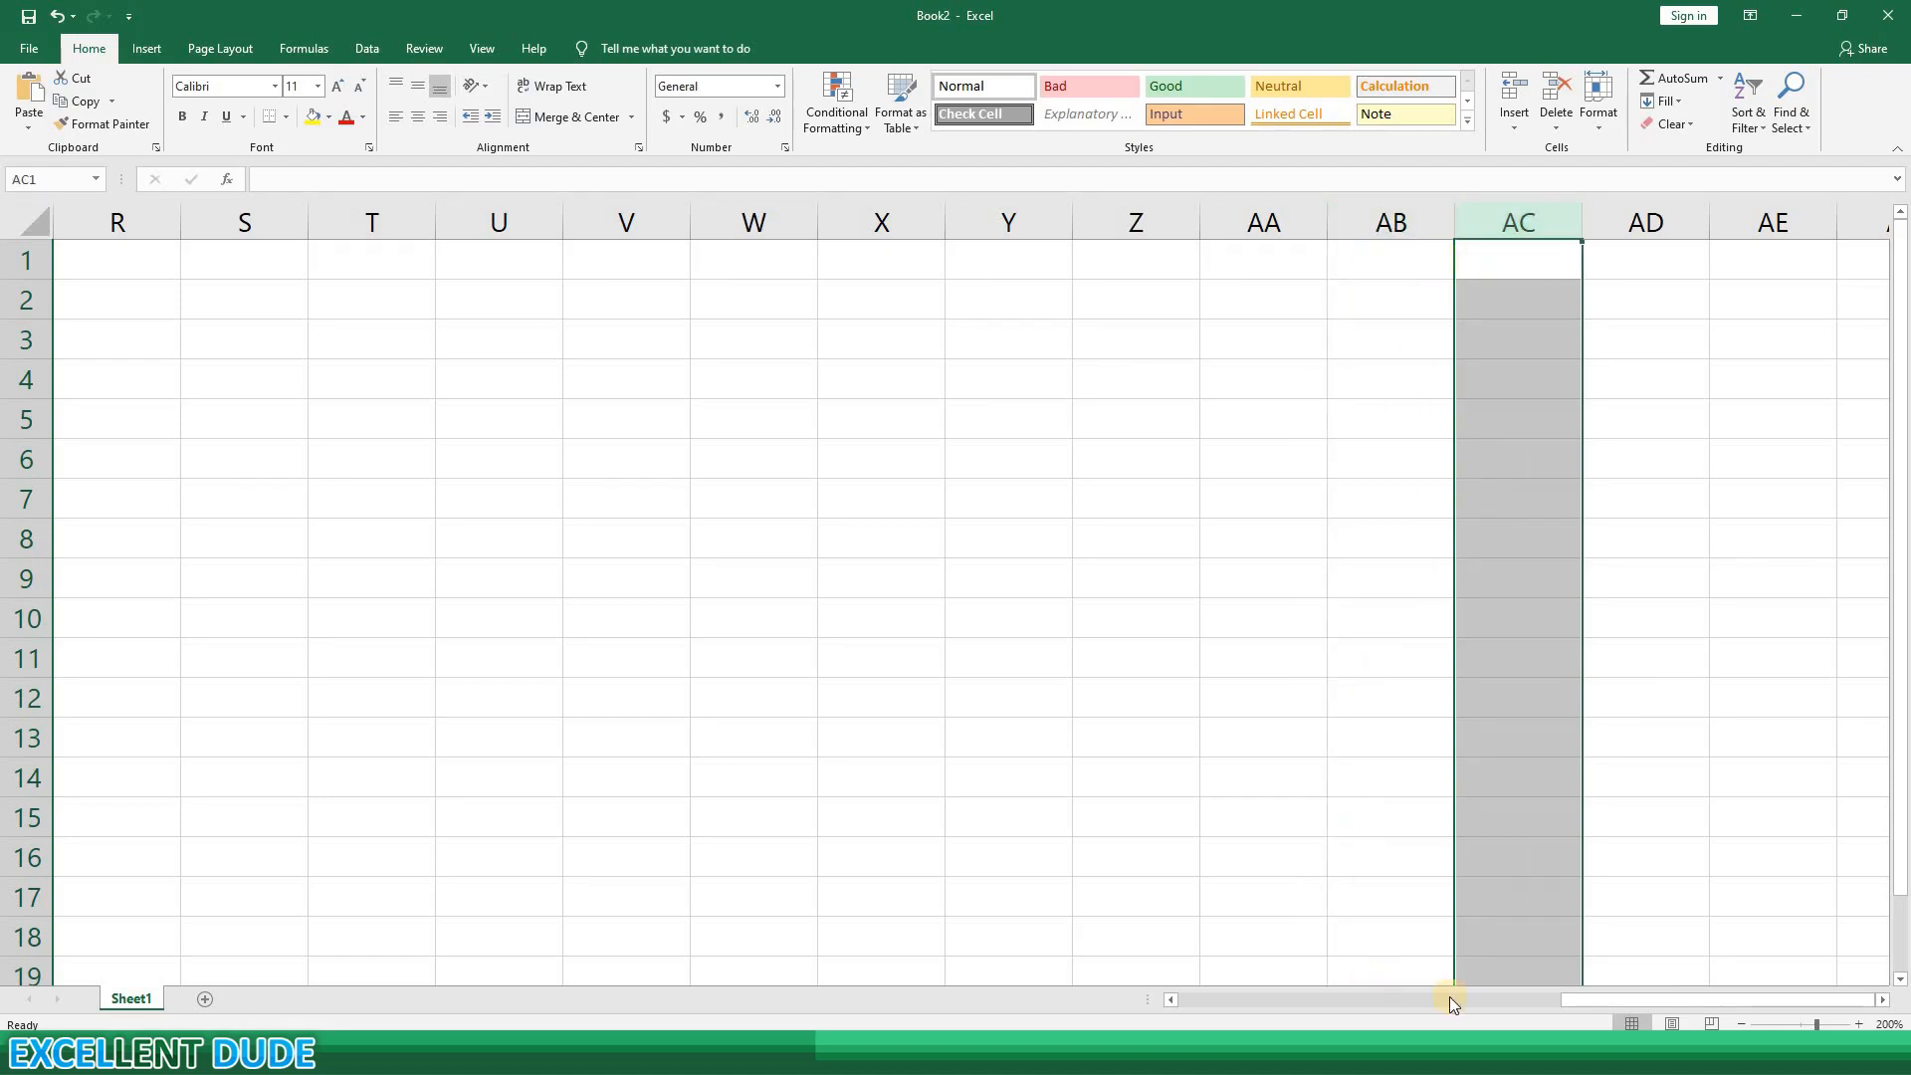
Step: Return to column A and select rows 1 through 6 one at a time
left_click_drag(1593, 1002, 136, 435)
left_click(27, 263)
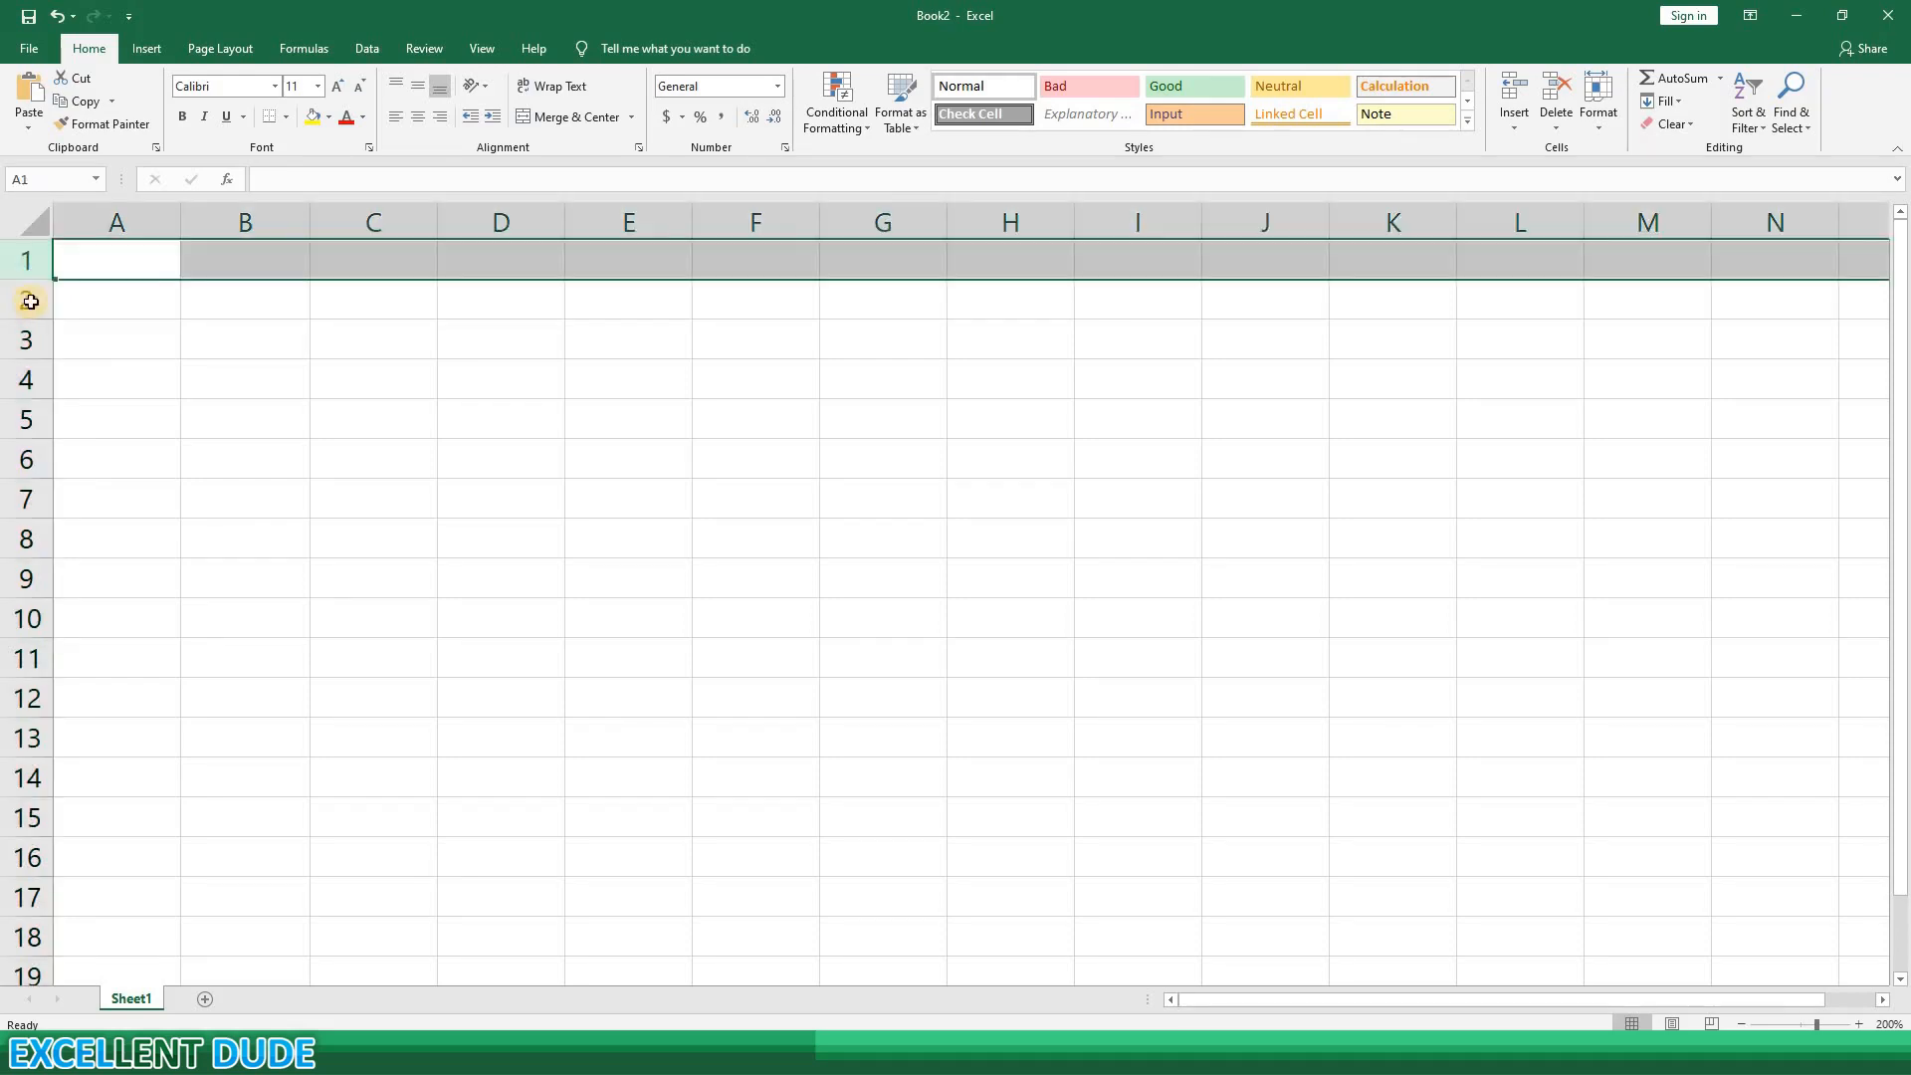
left_click(27, 300)
left_click(26, 339)
left_click(23, 382)
left_click(23, 421)
left_click(23, 459)
Step: Select the single cells B3, D4 and D5, select the range E4:H10, and end back on cell D5
left_click(228, 355)
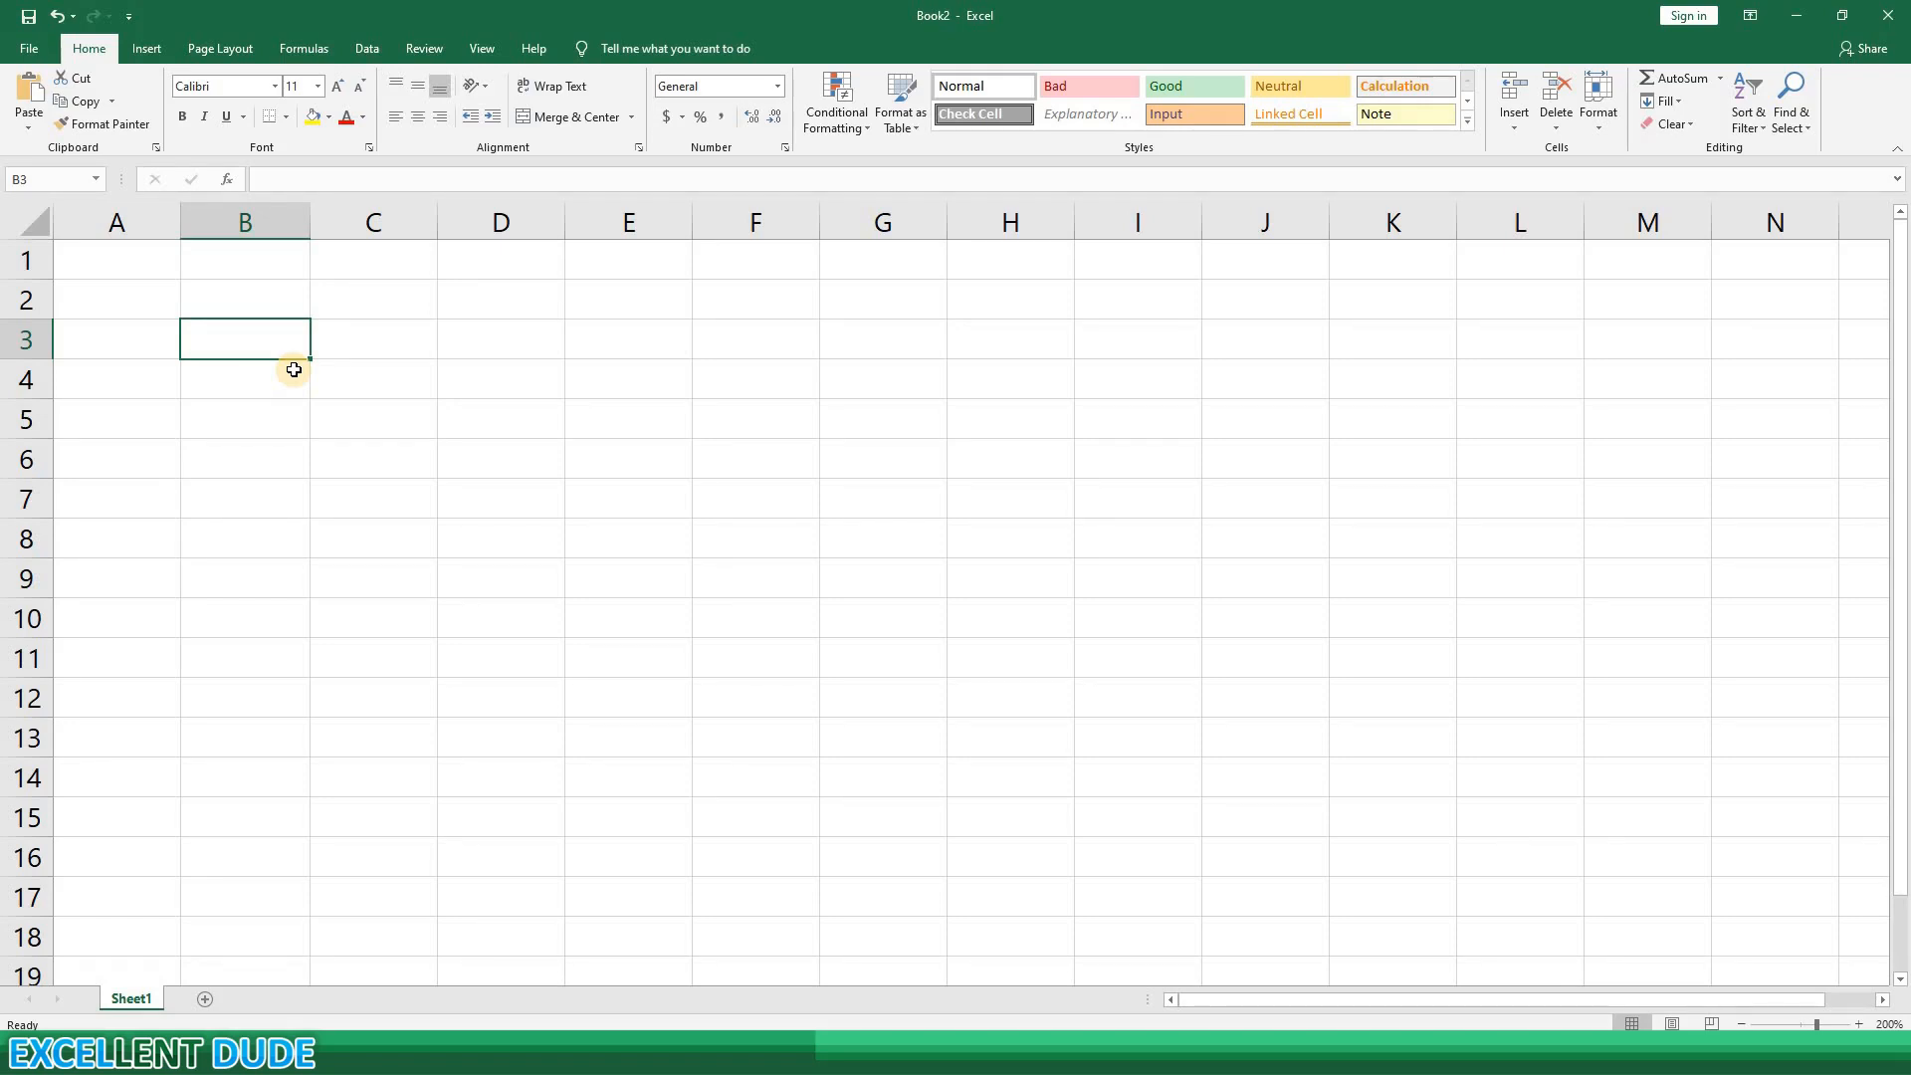
left_click(484, 377)
left_click(493, 414)
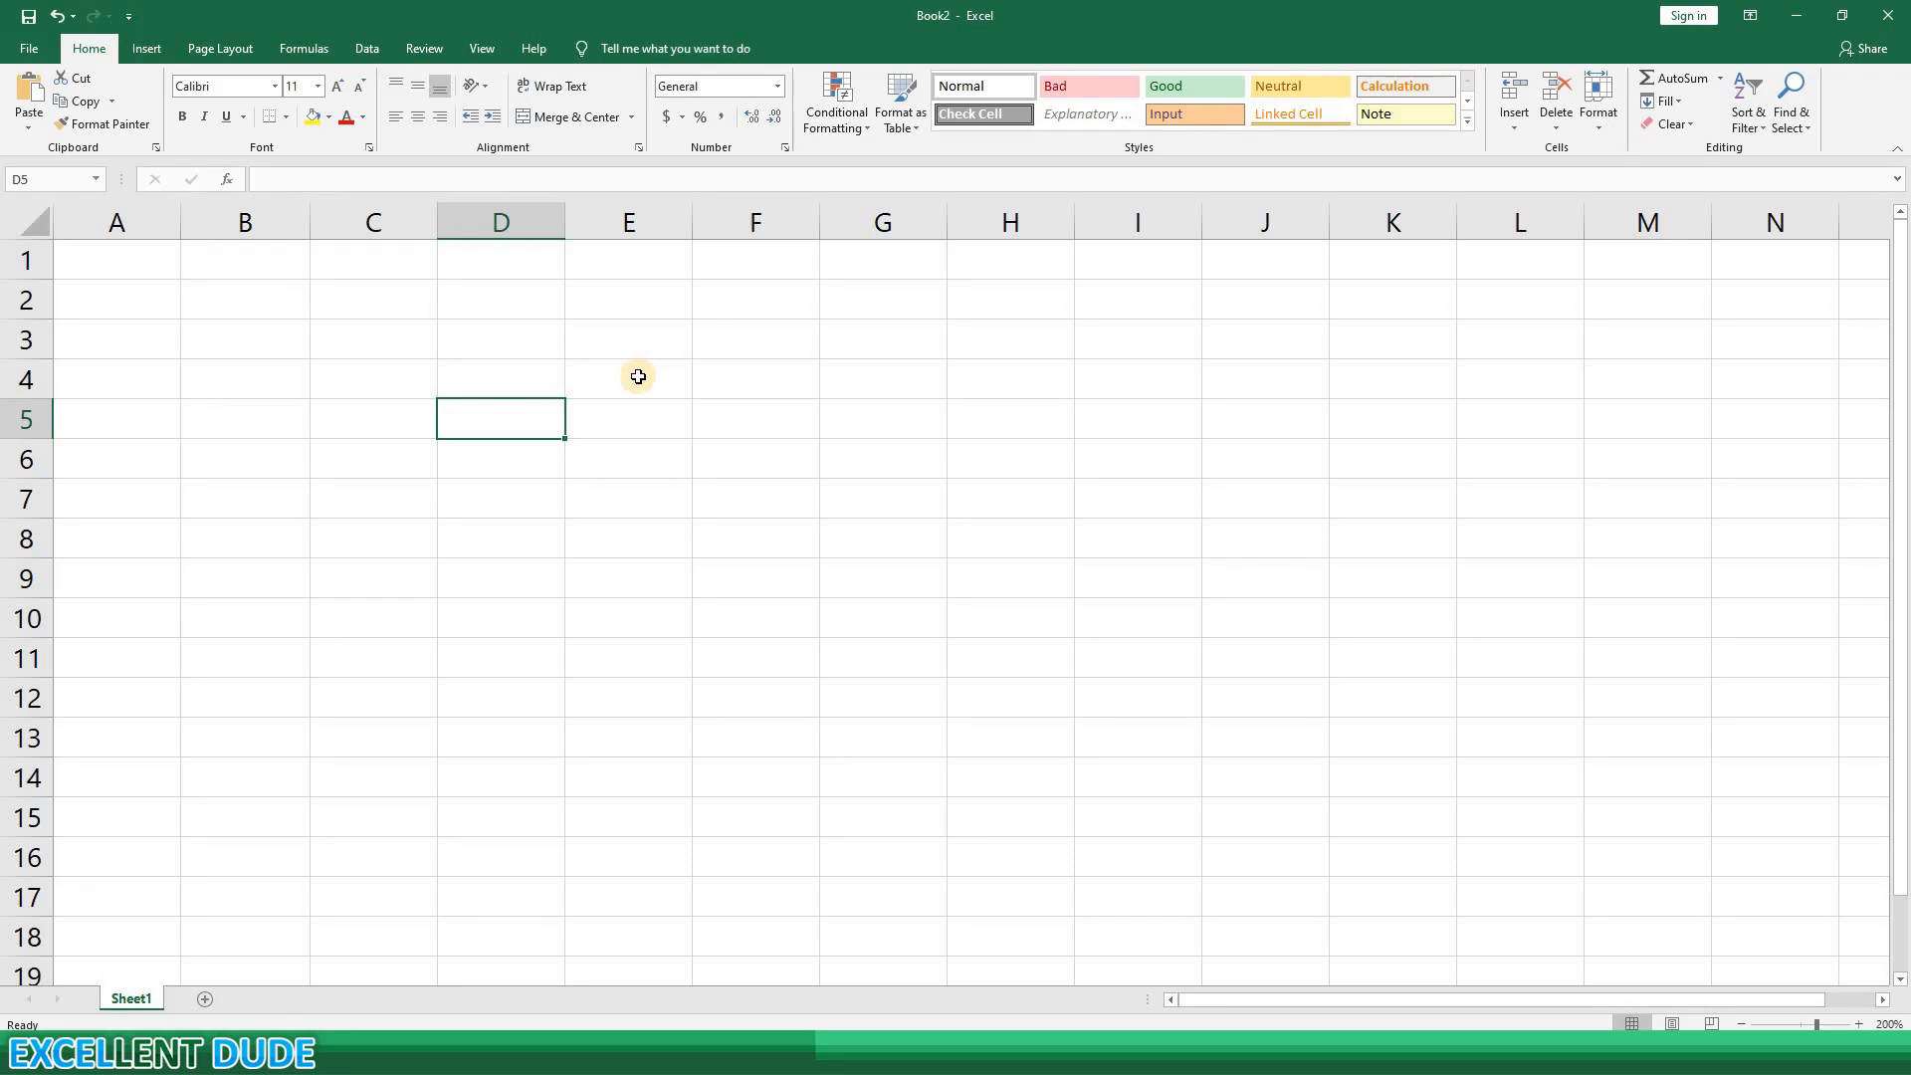
left_click_drag(638, 377, 985, 604)
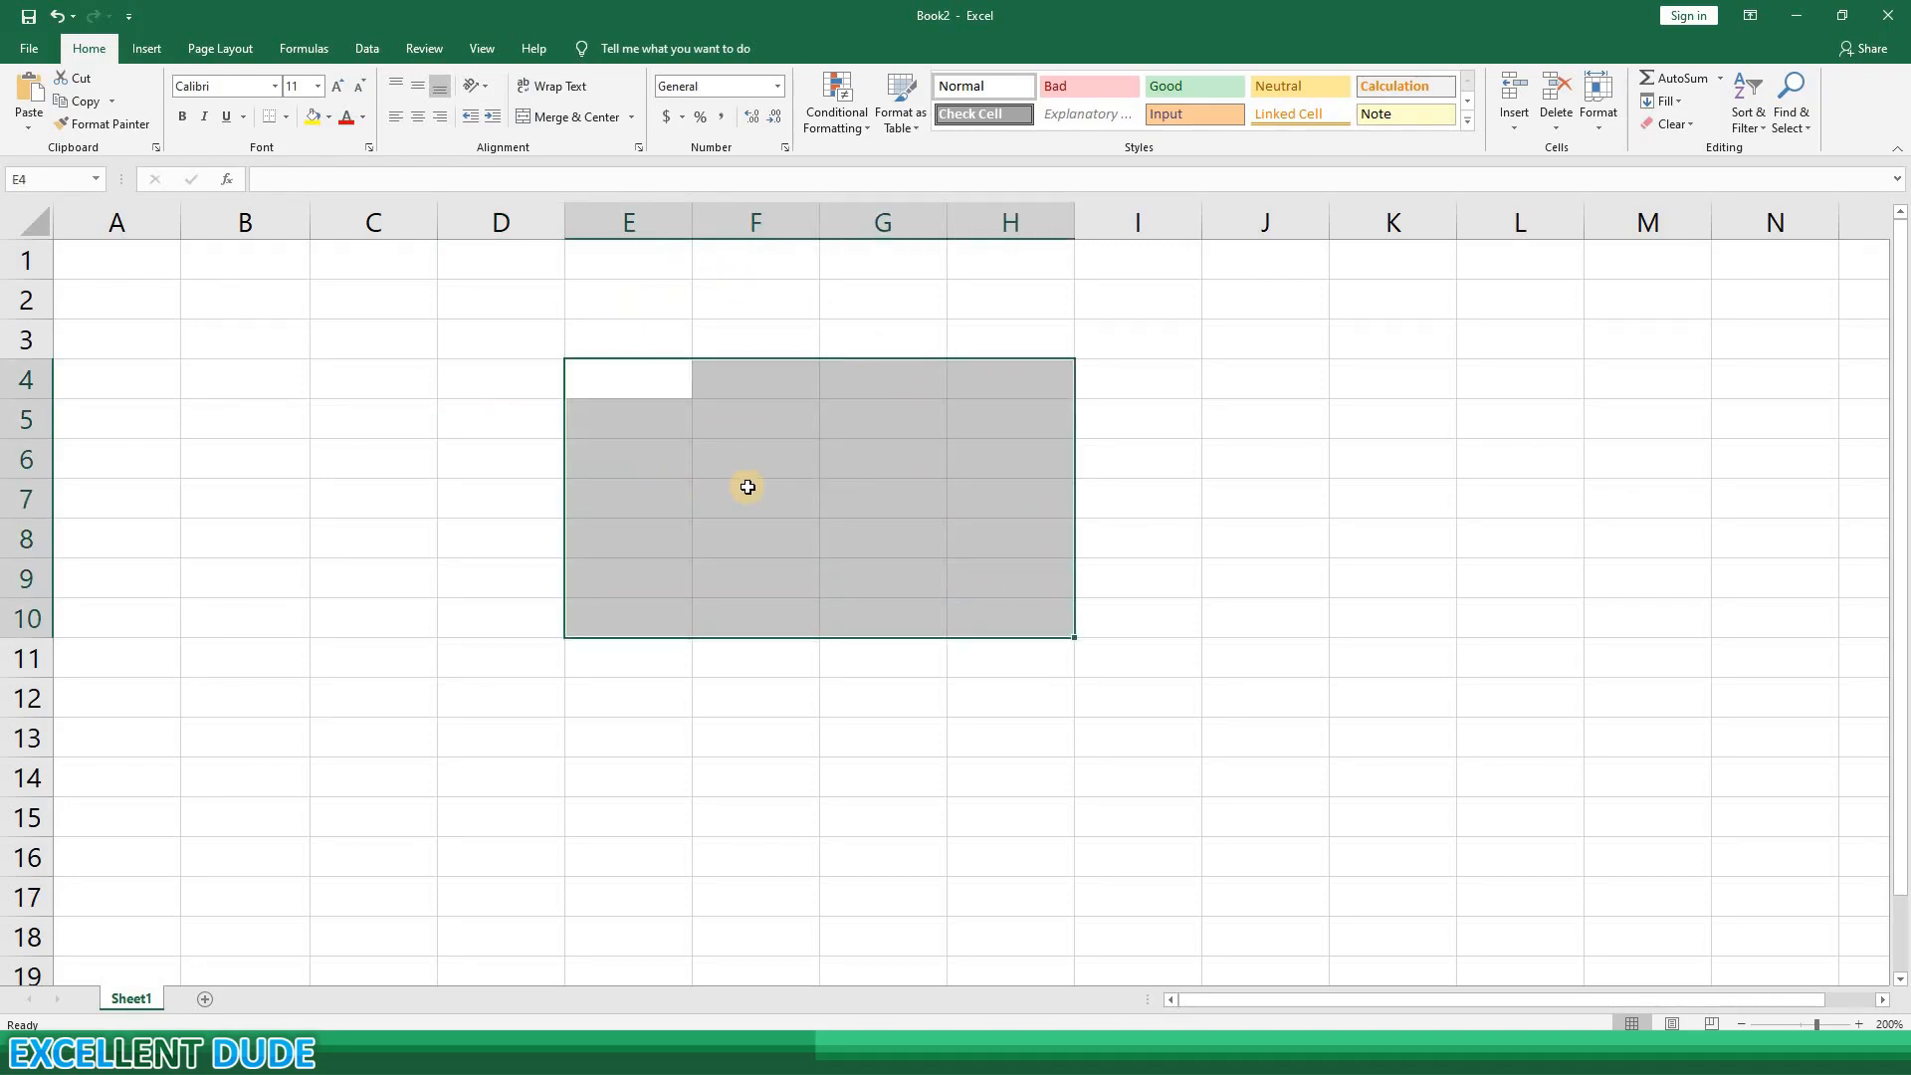
left_click(471, 404)
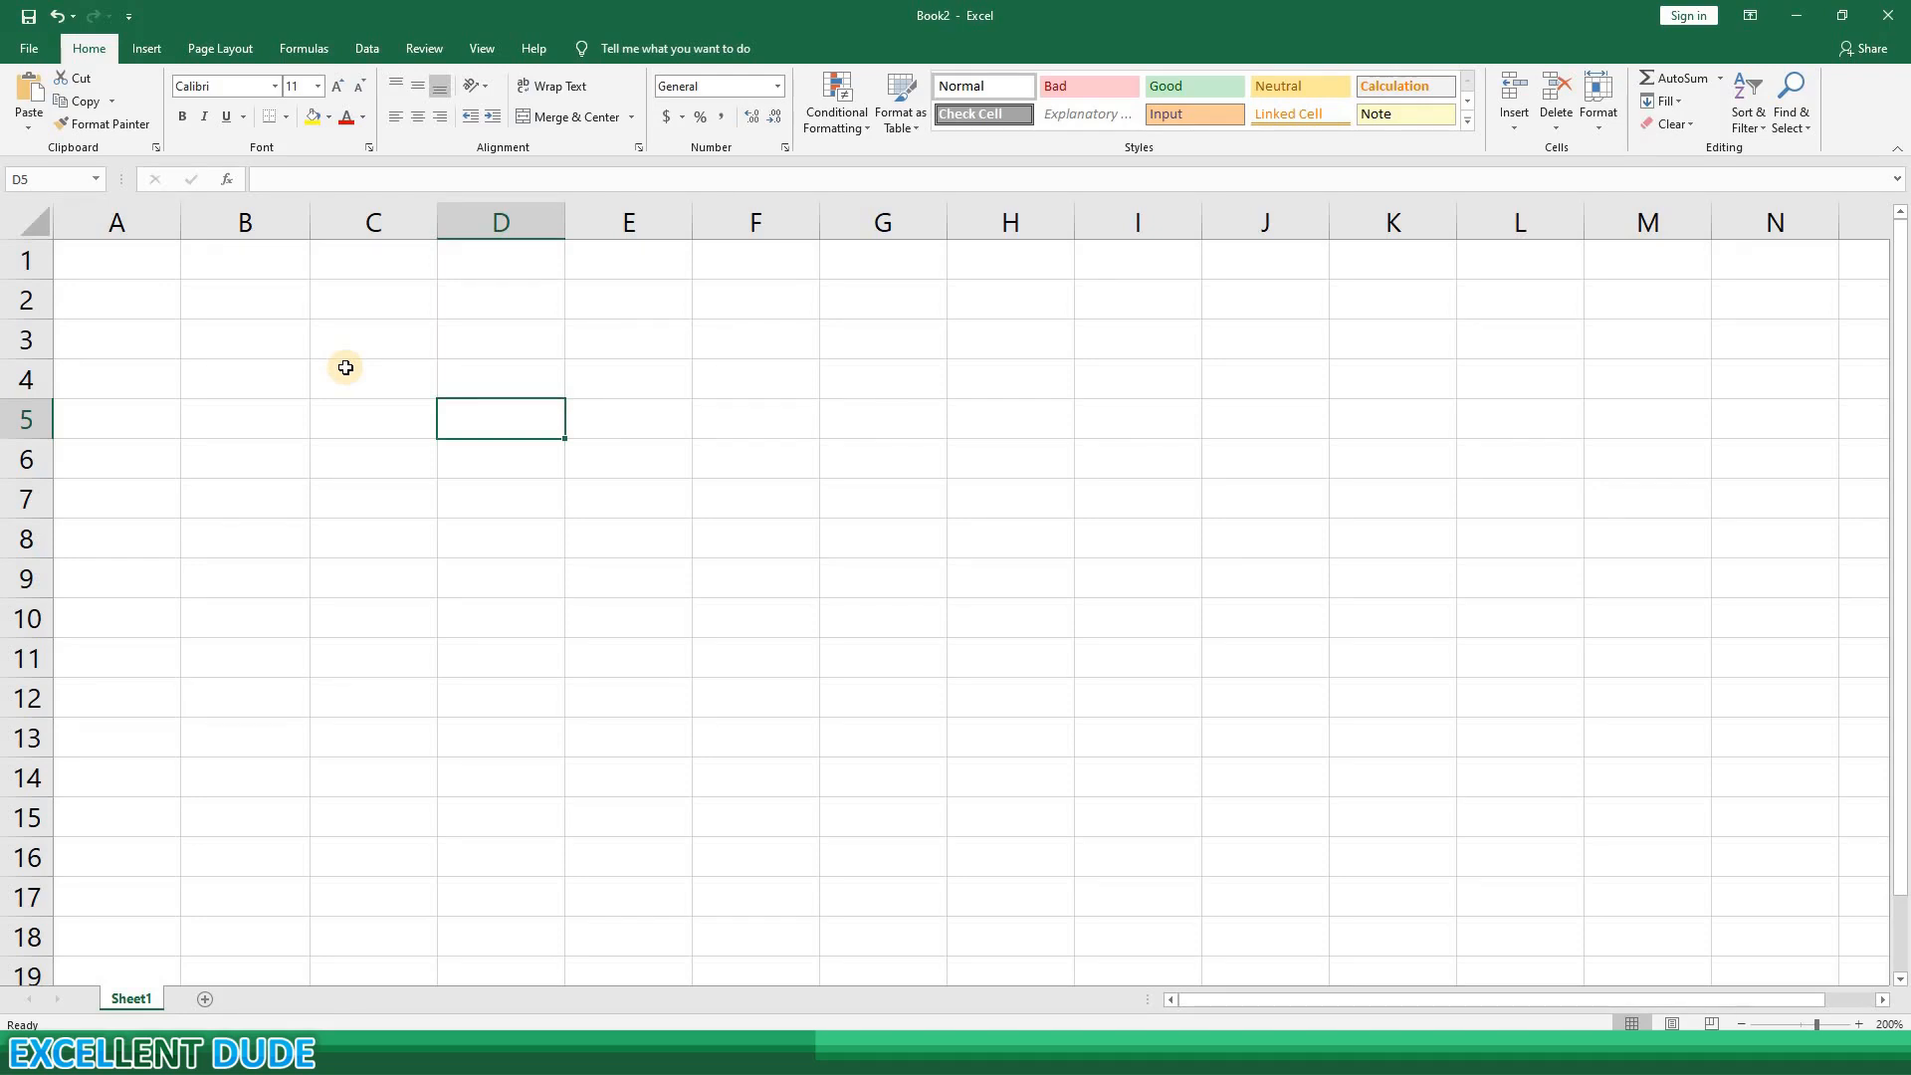
Step: Enter the heading "Invntory Number" in cell B4
left_click(282, 376)
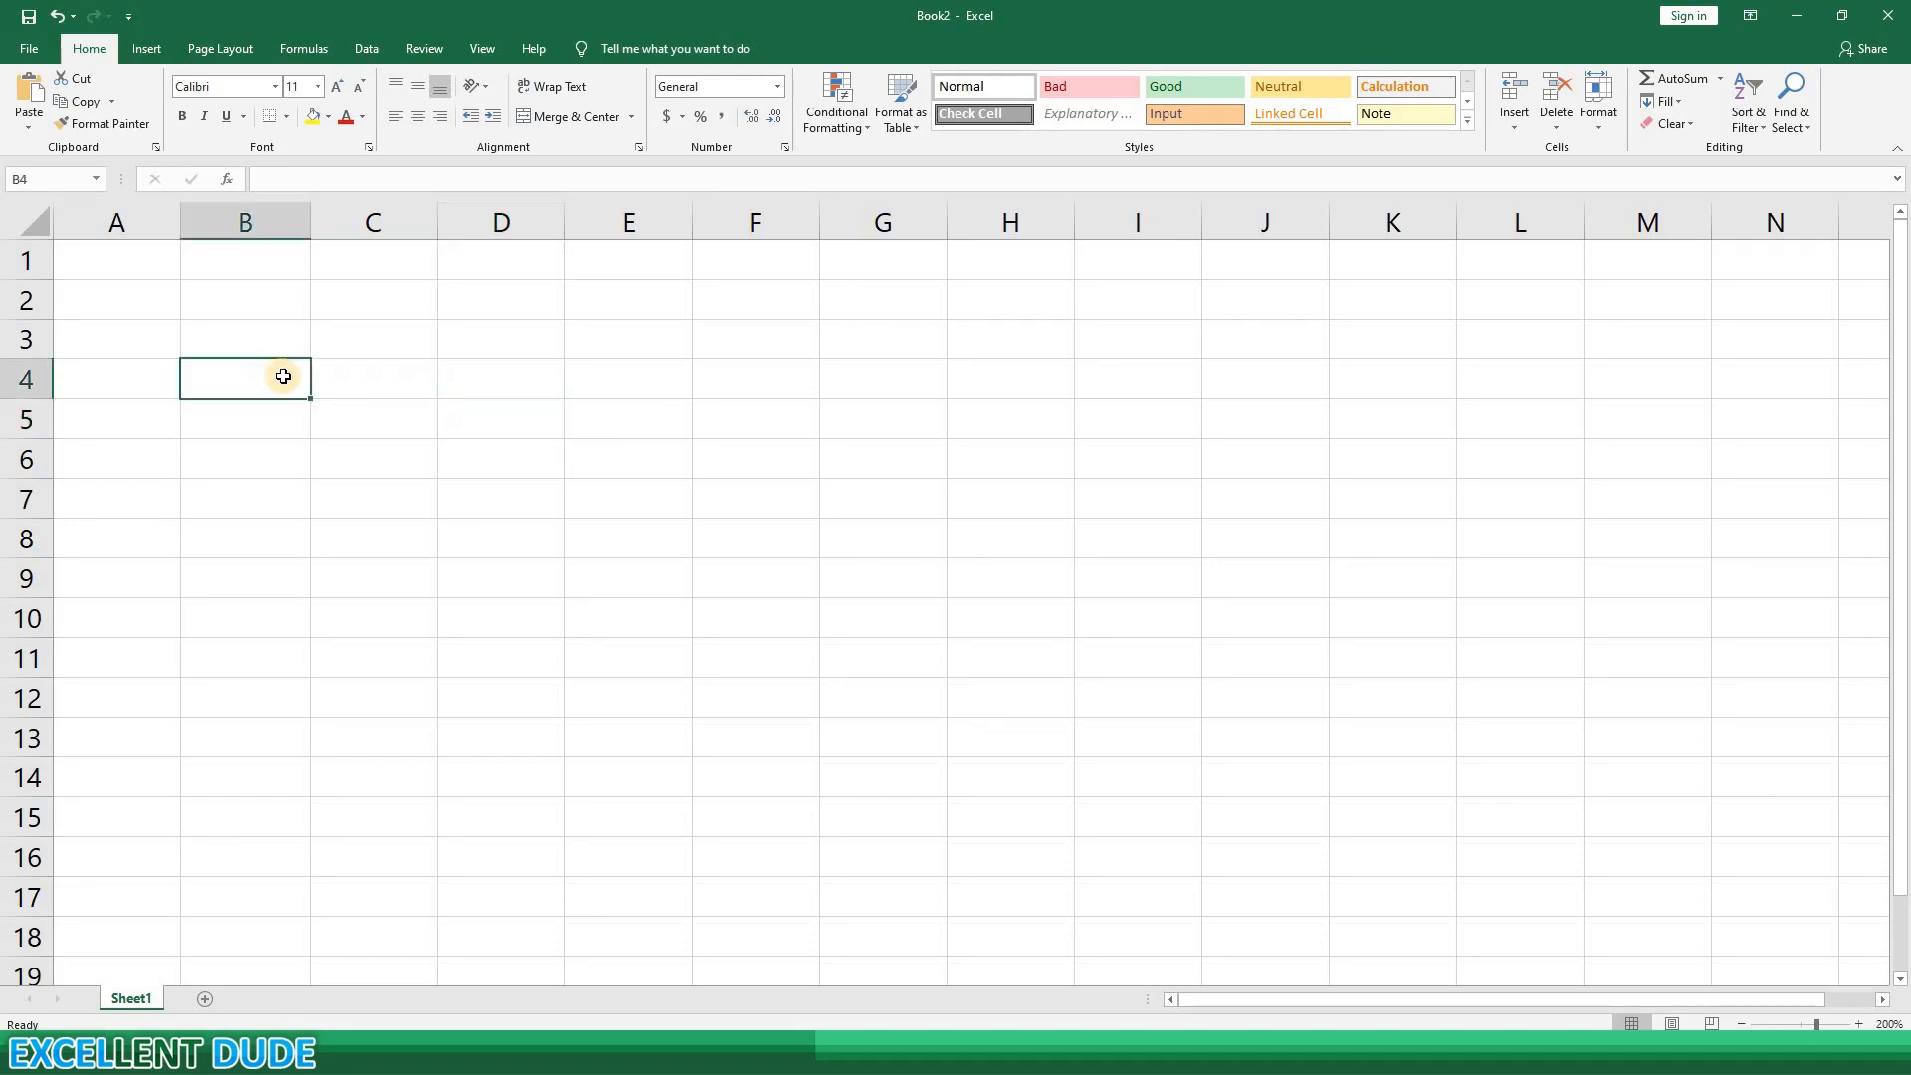
type("In")
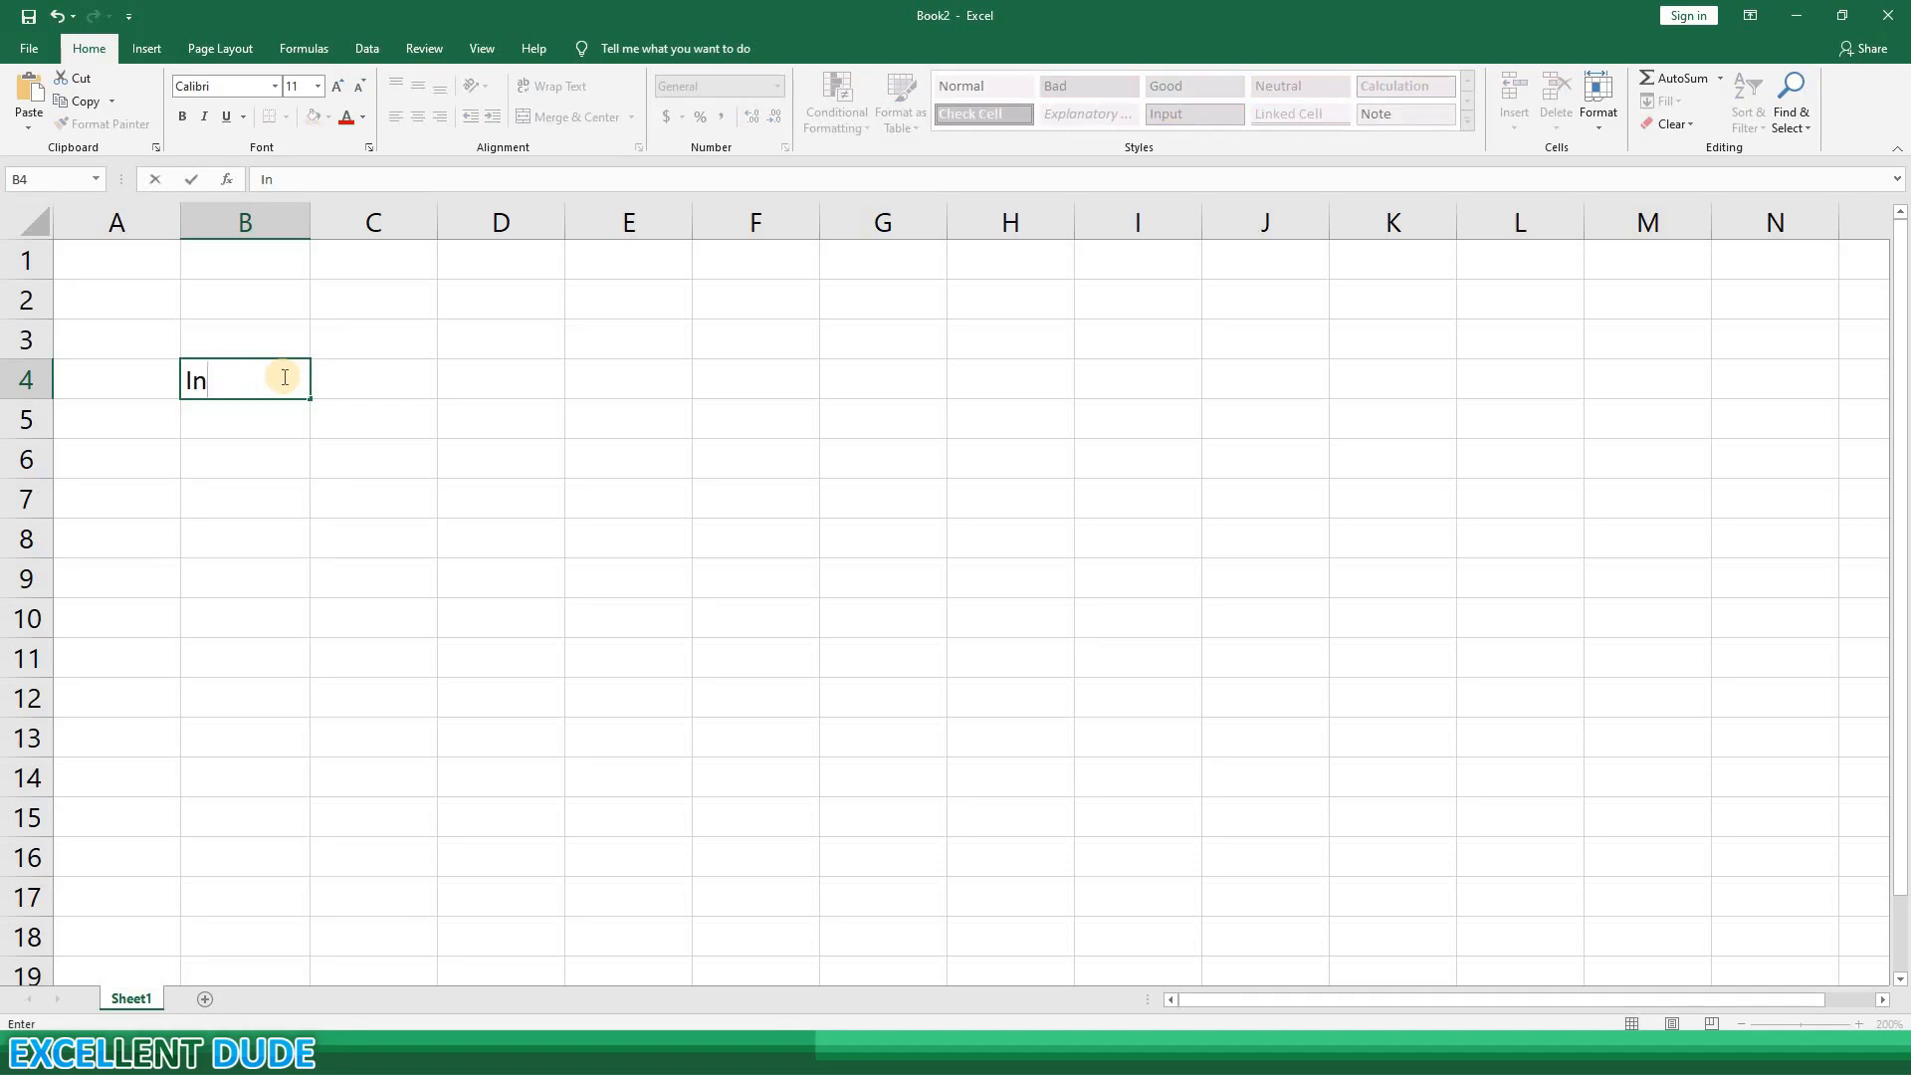
type("vntory Number")
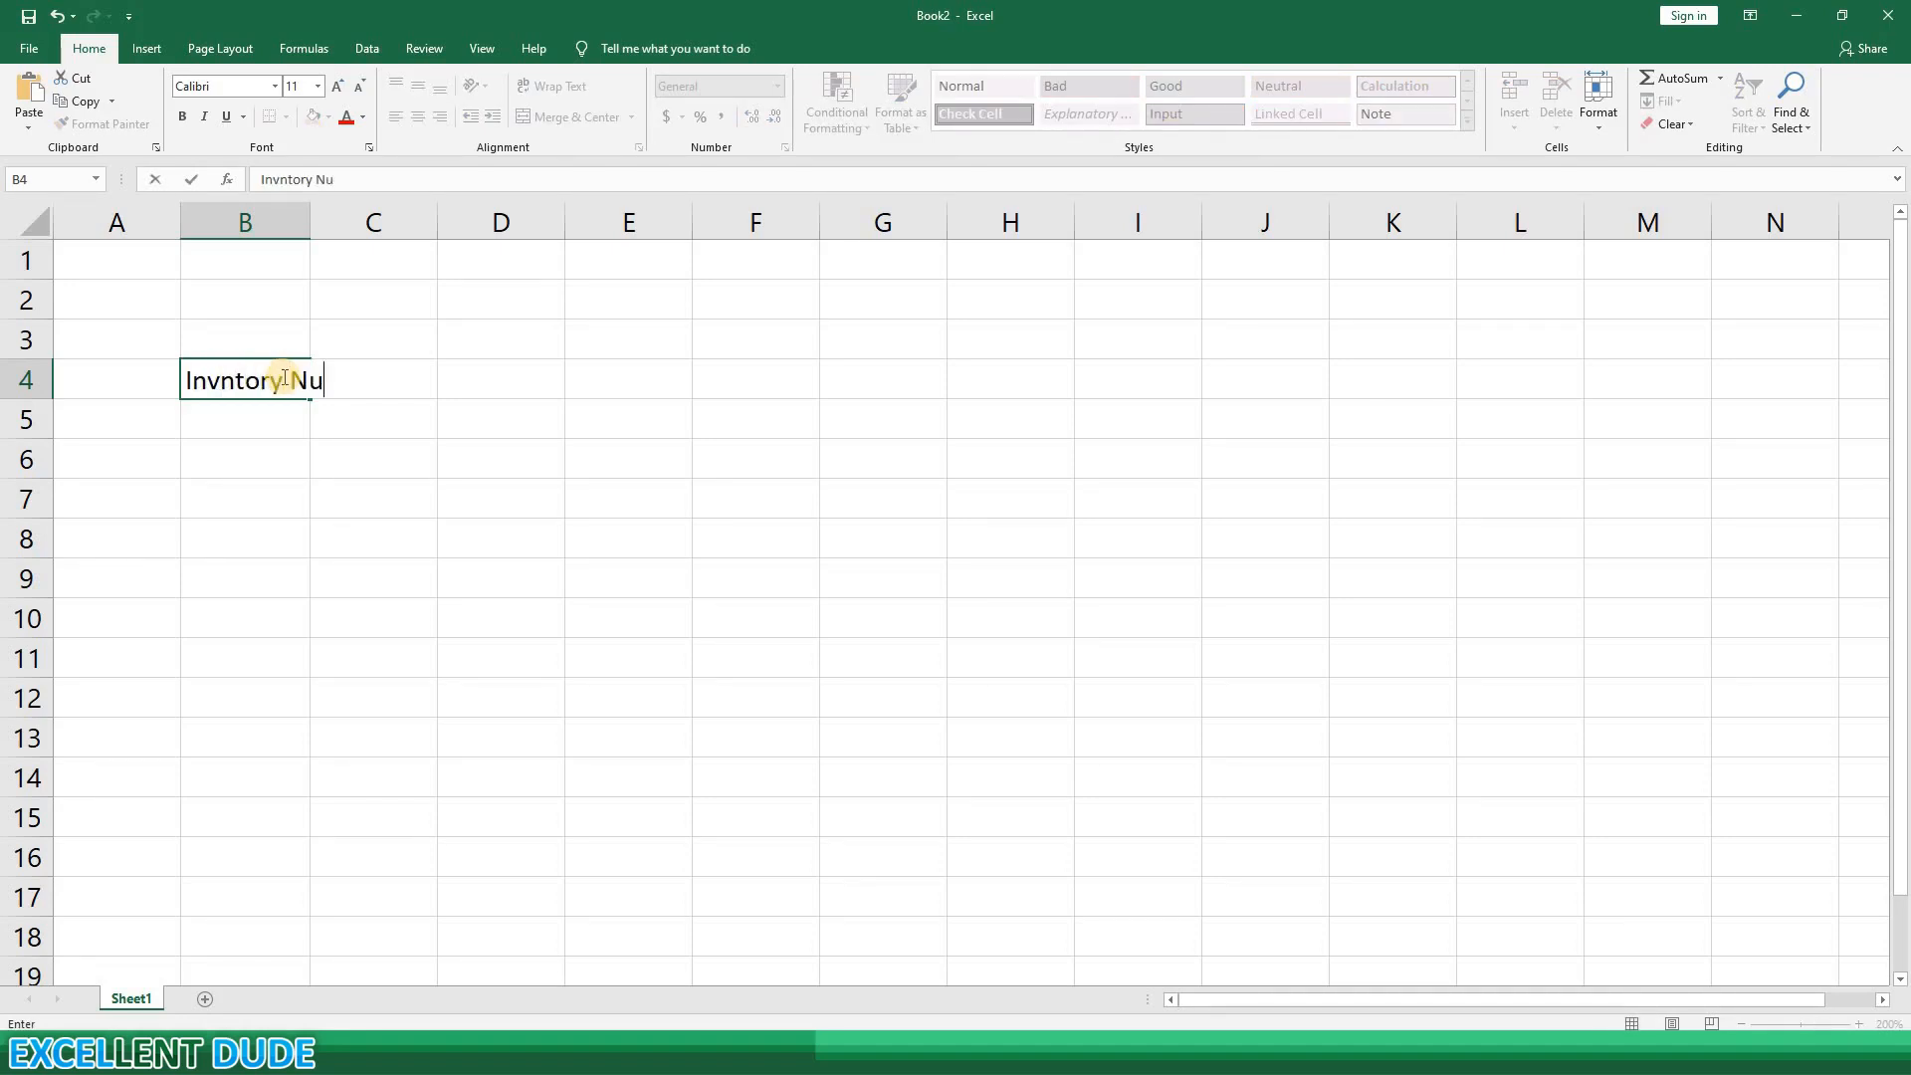
key("Return")
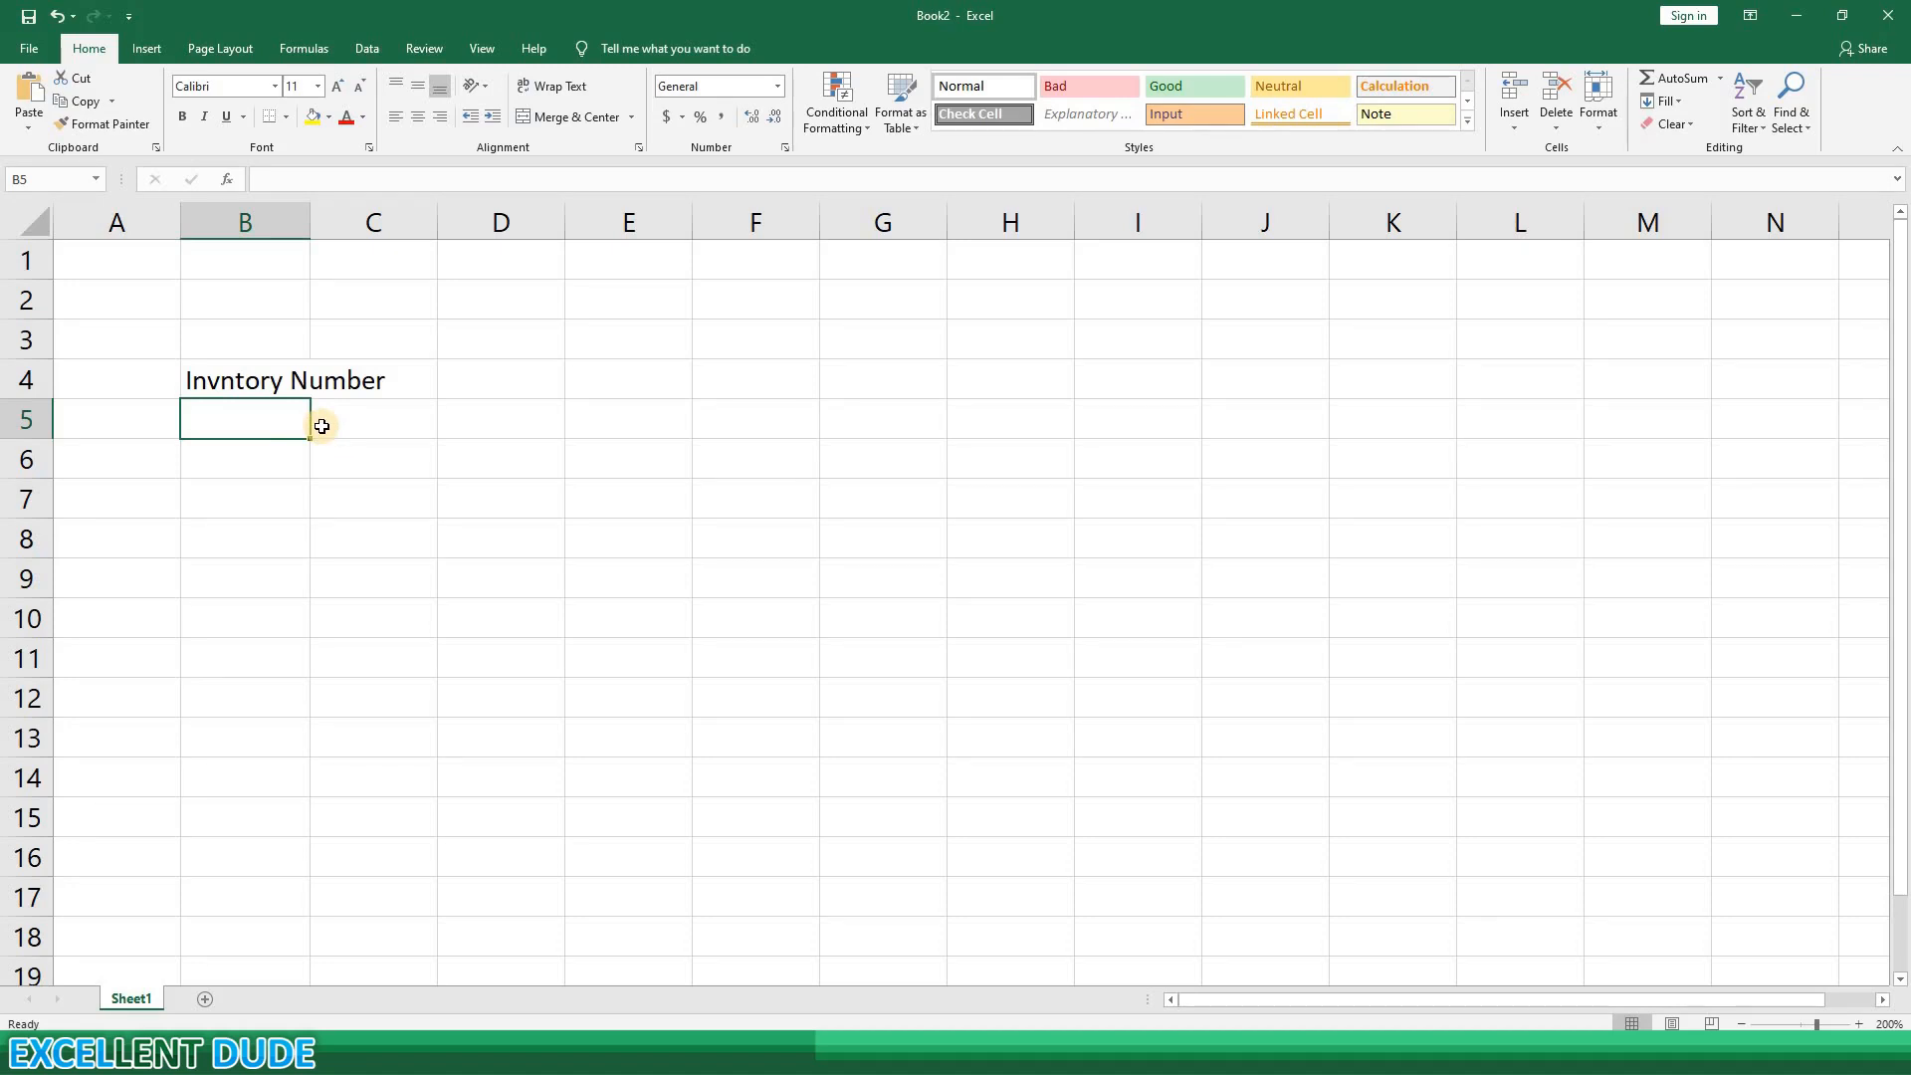
Step: Move the active cell down column B, return to B4, and move across row 4 to F4
key("Down")
key("Down")
key("Down")
key("Down")
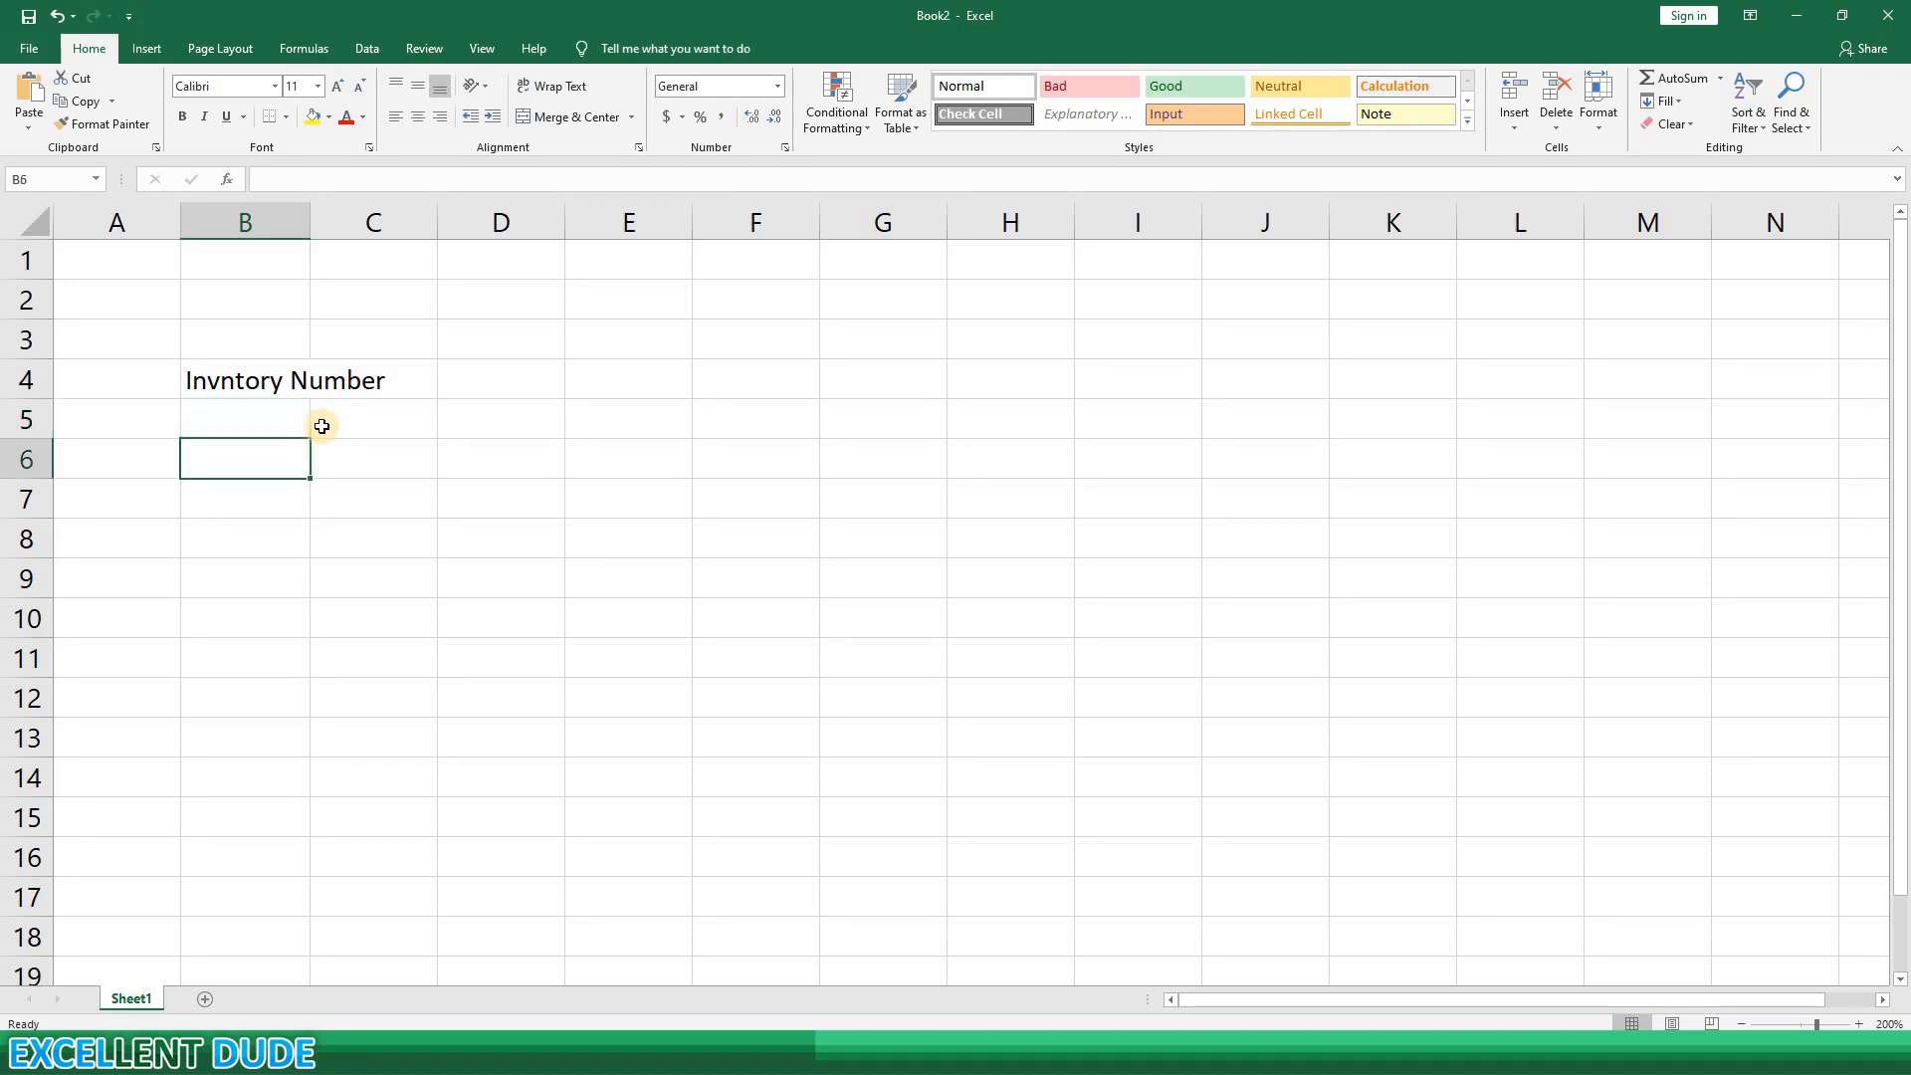
left_click(276, 388)
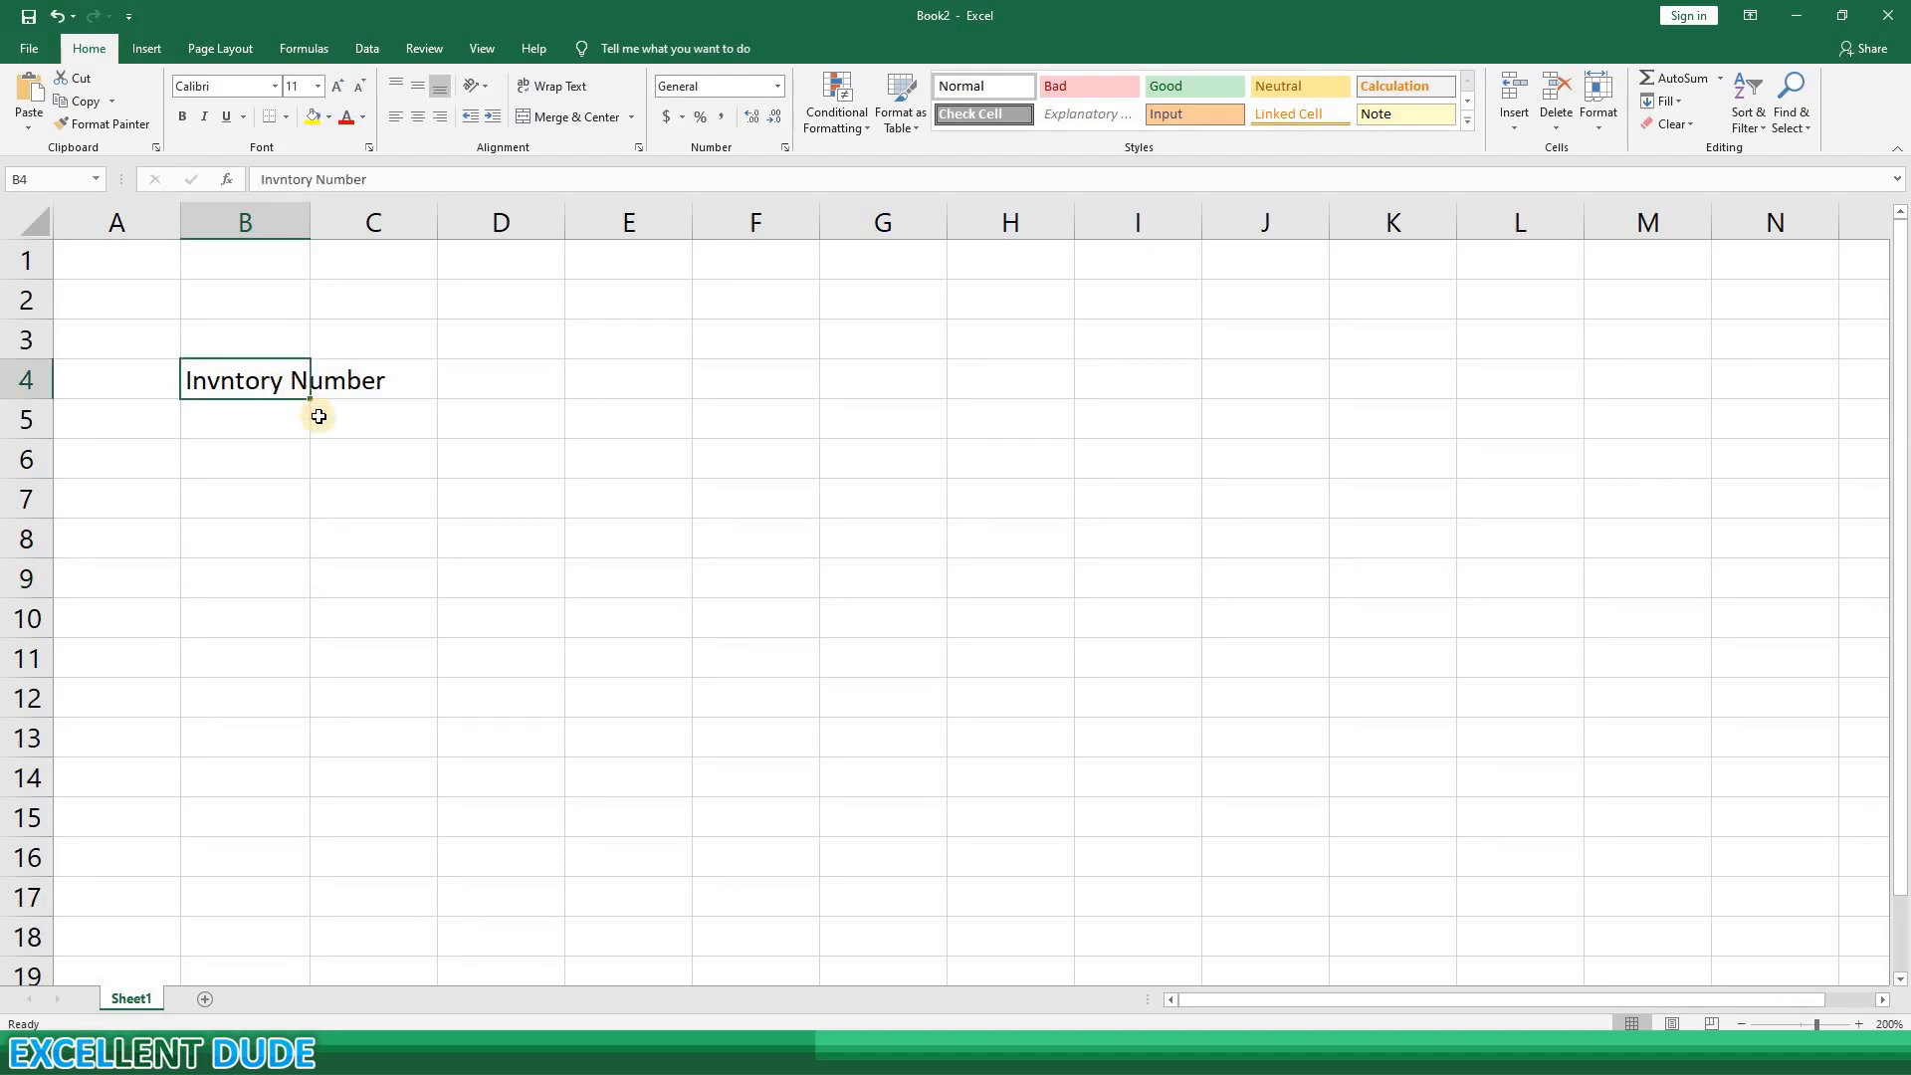
key("Right")
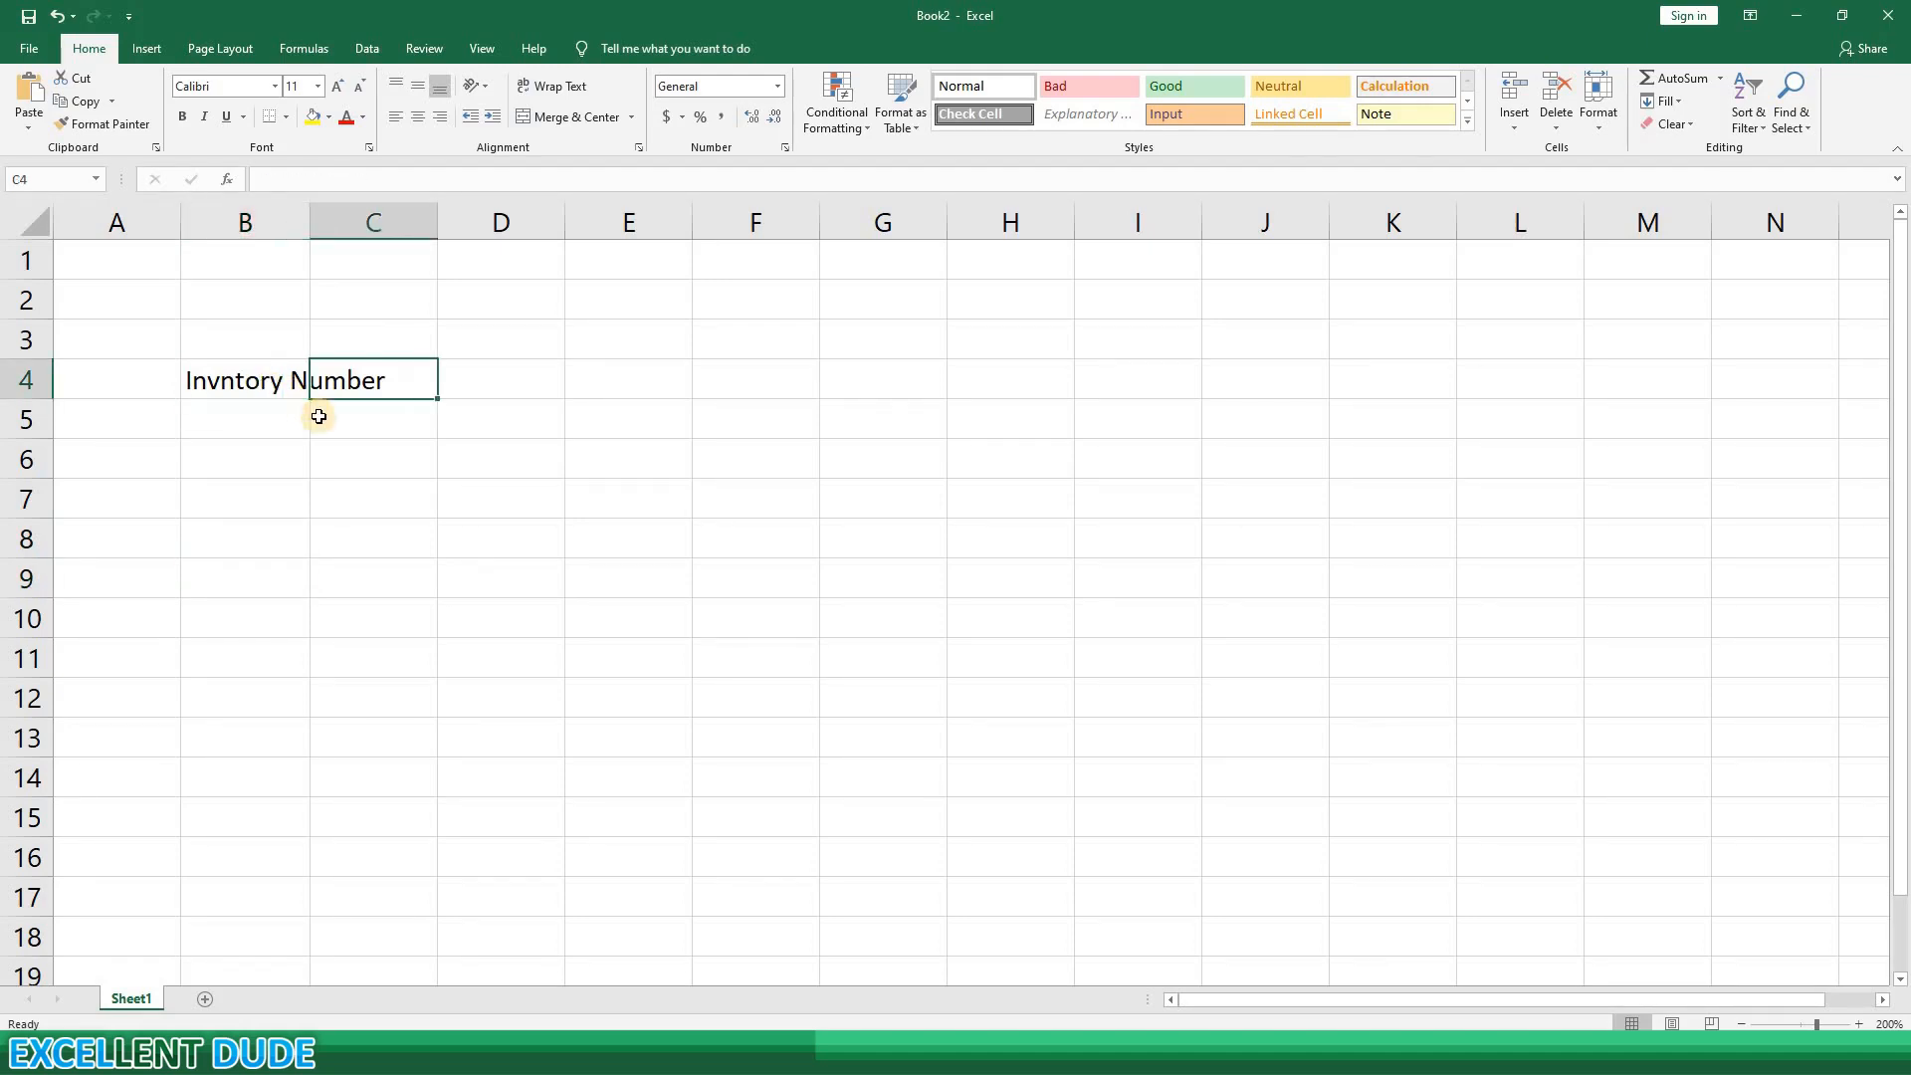
key("Right")
key("Right")
key("Right")
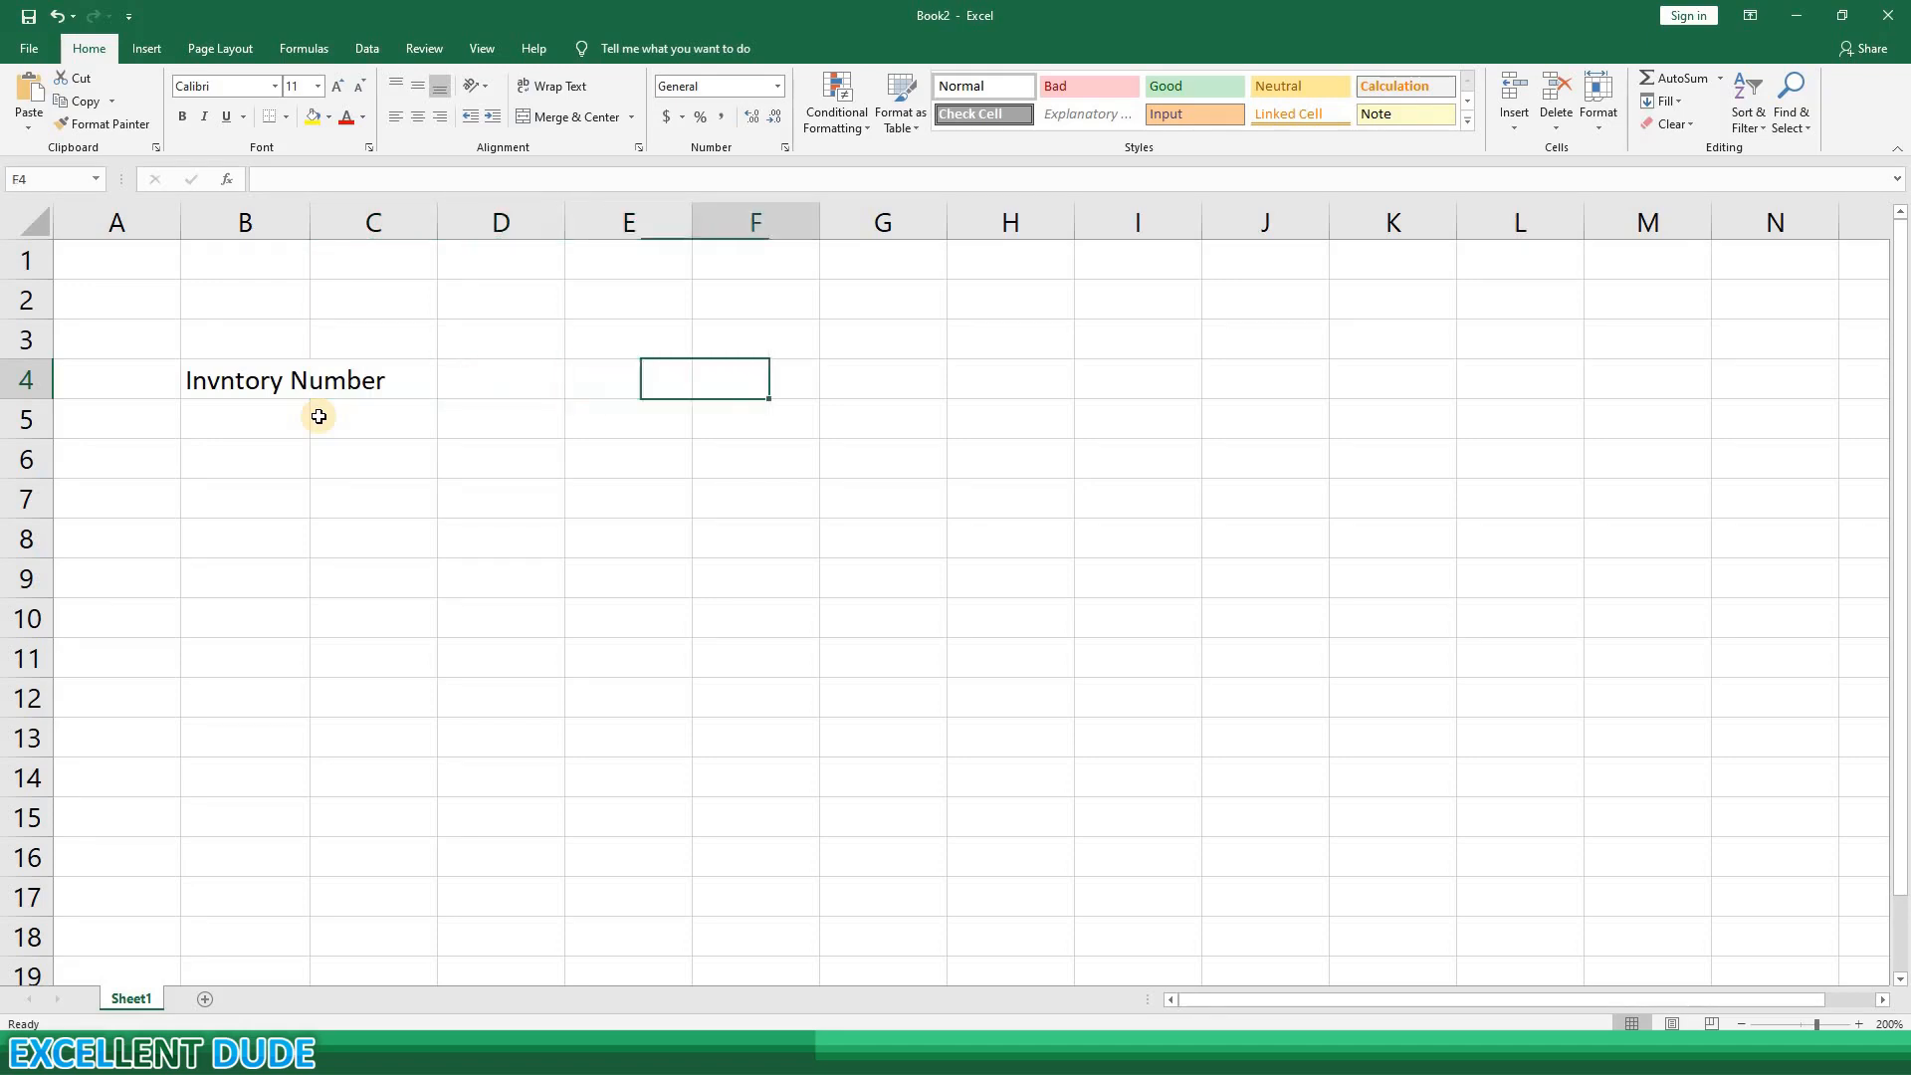
Step: Select B4 and the neighbouring cell C4 to compare their contents in the formula bar, ending back on B4
key("Right")
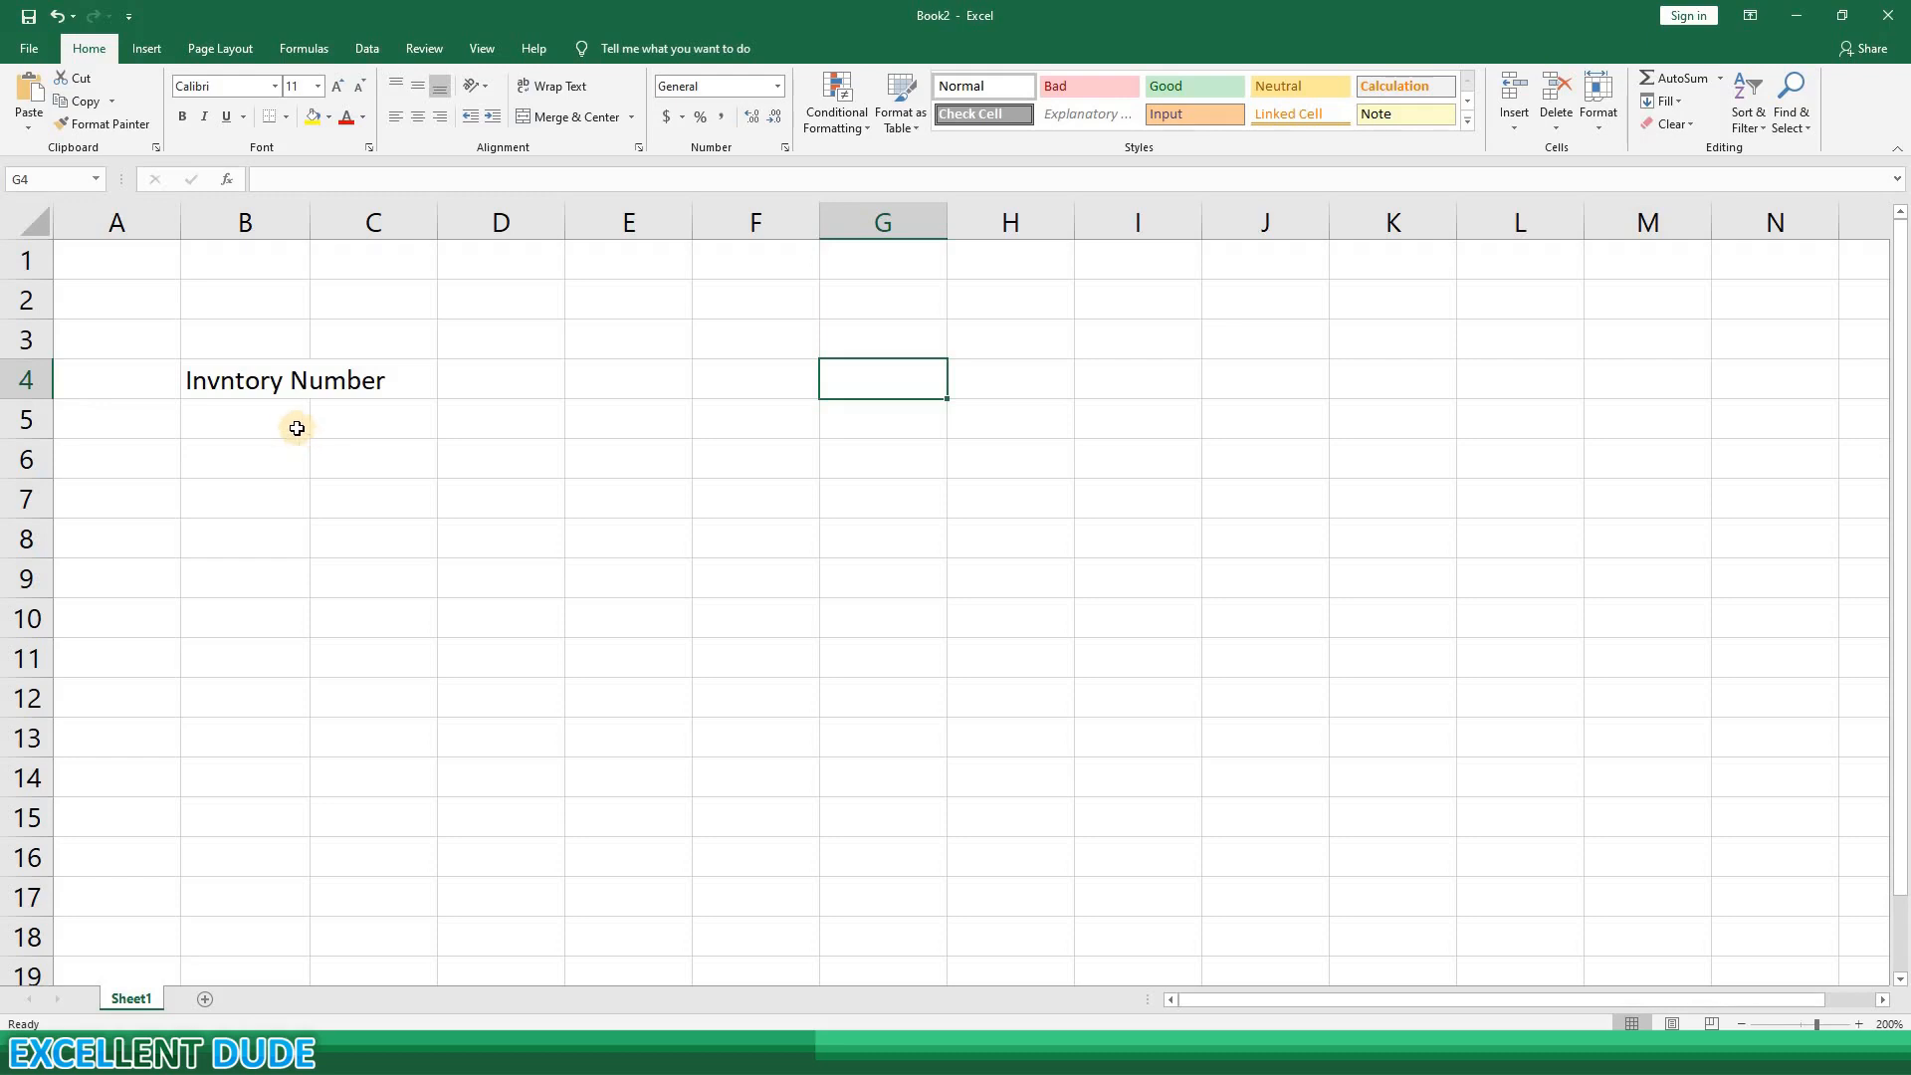
left_click(256, 381)
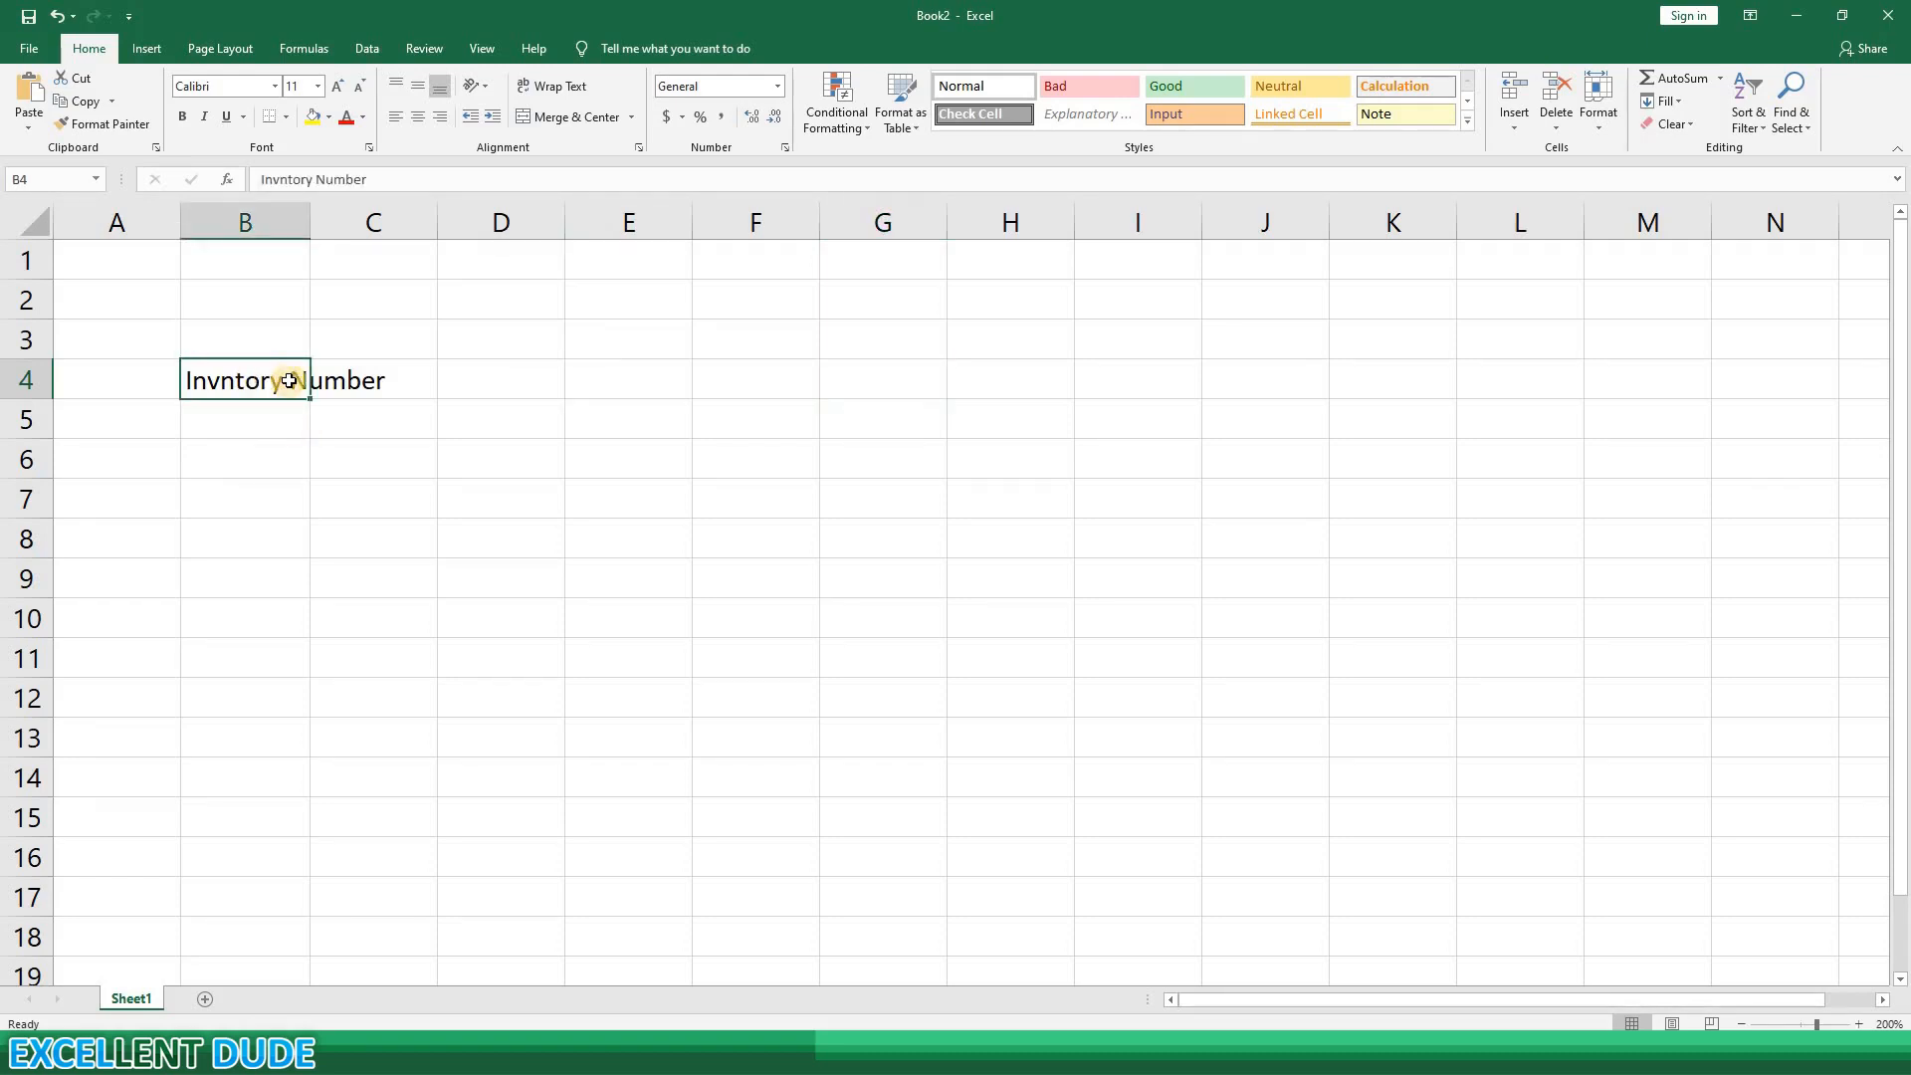
left_click(370, 380)
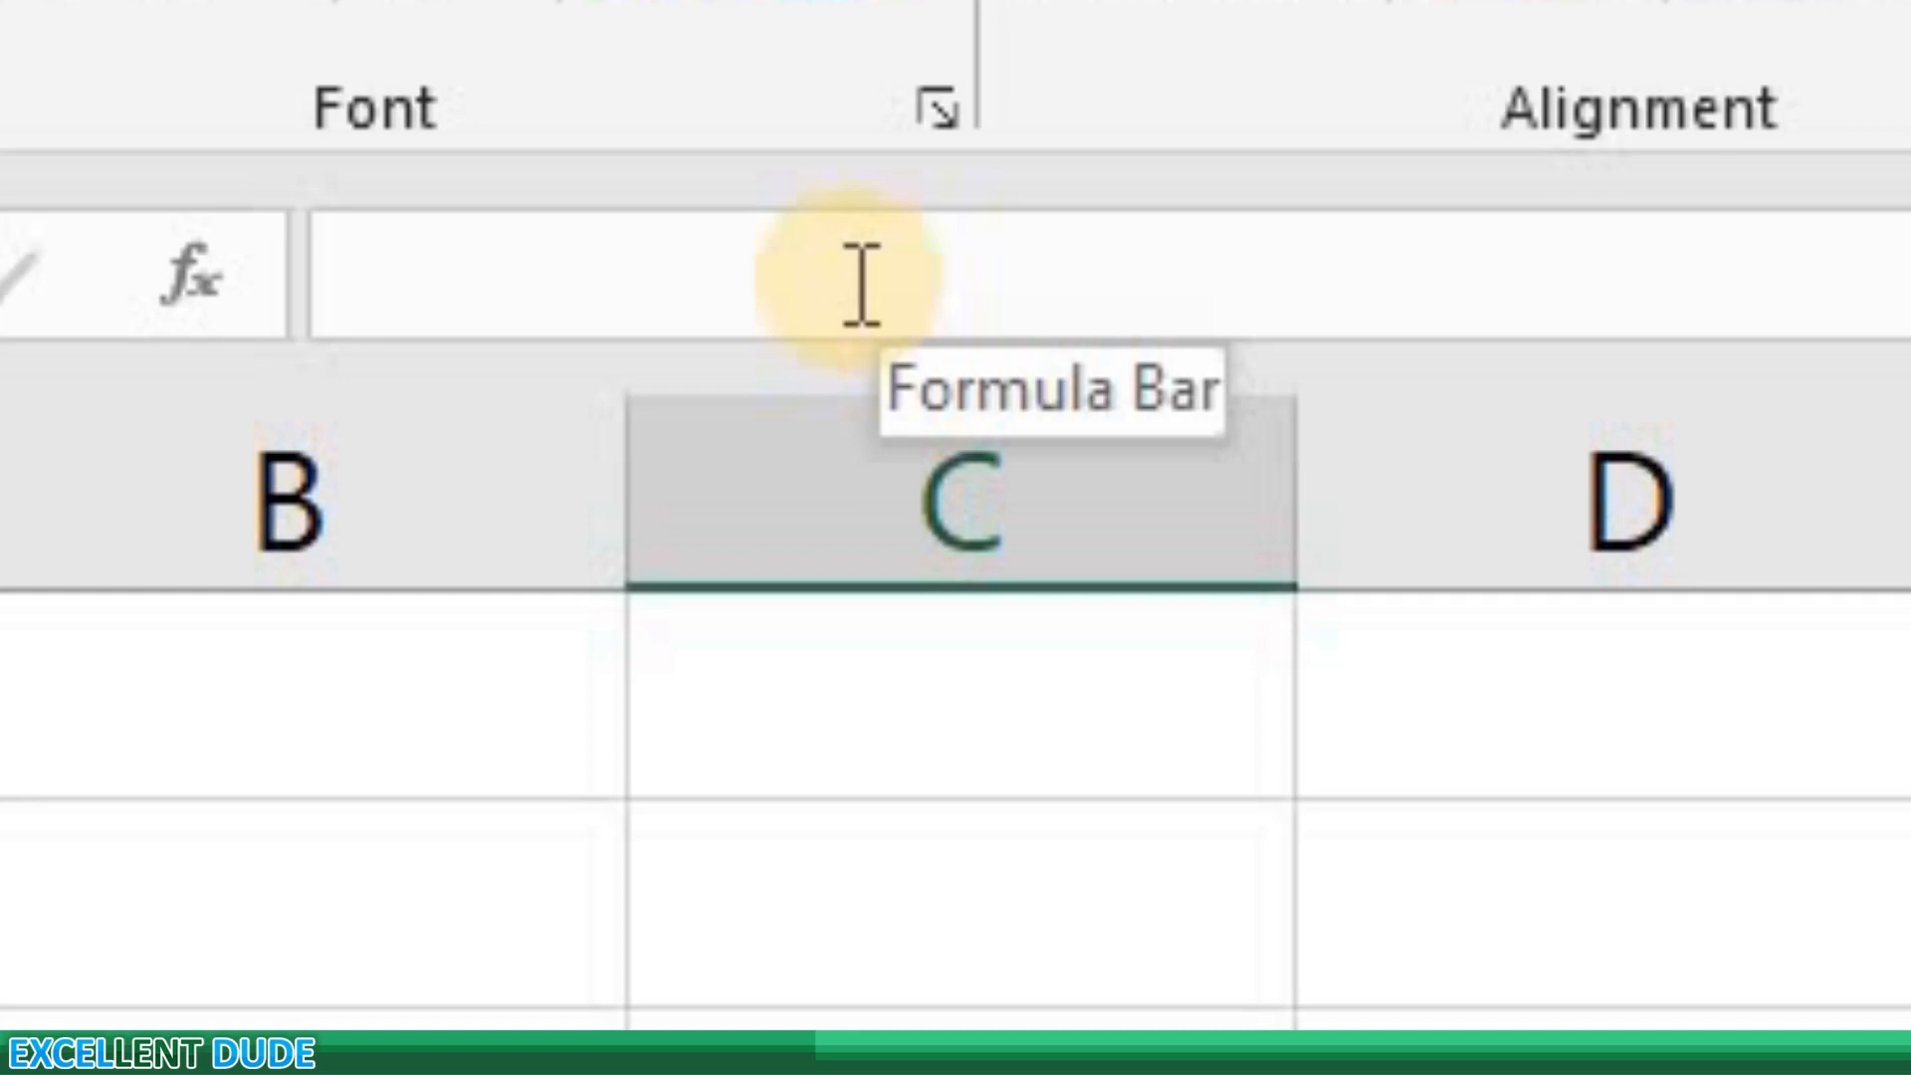
left_click(851, 400)
left_click(286, 376)
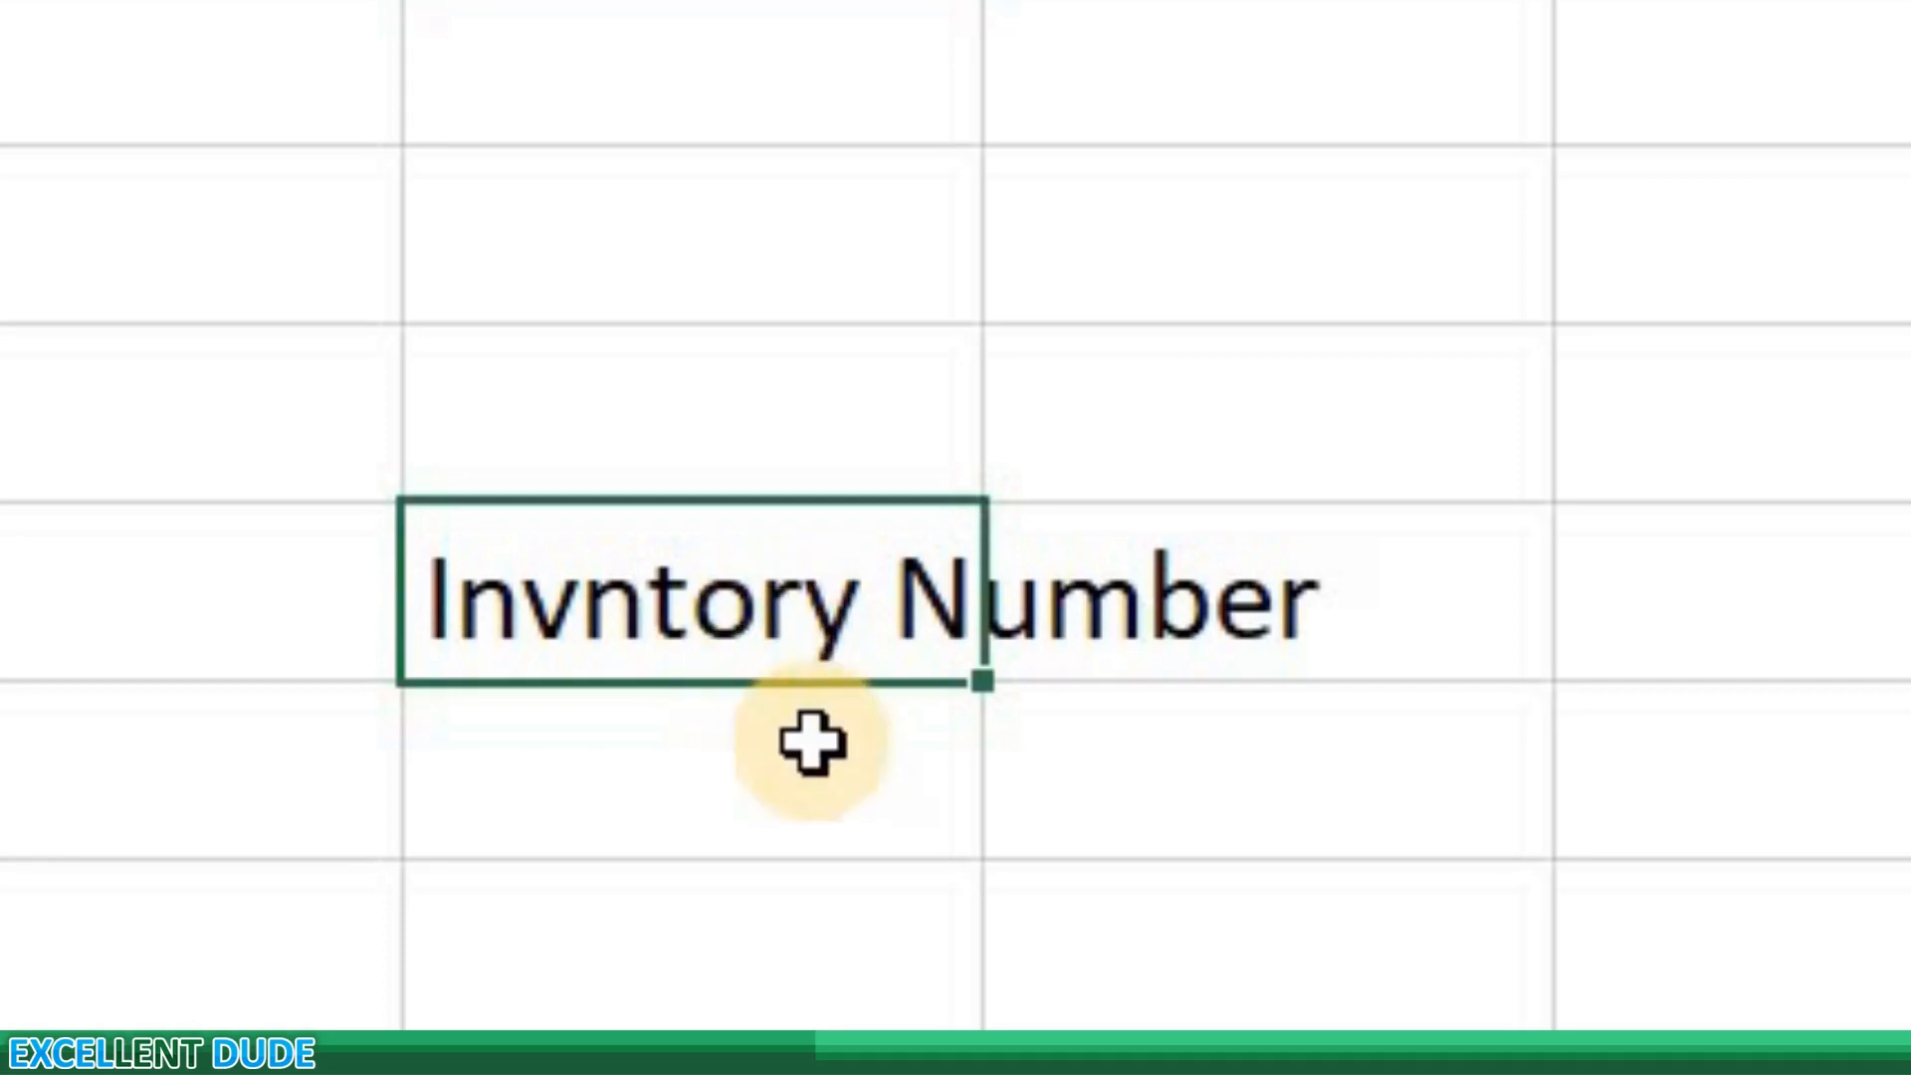
Step: Correct the misspelled heading in B4 to "Inventory Number" and check its text in the formula bar
double_click(771, 612)
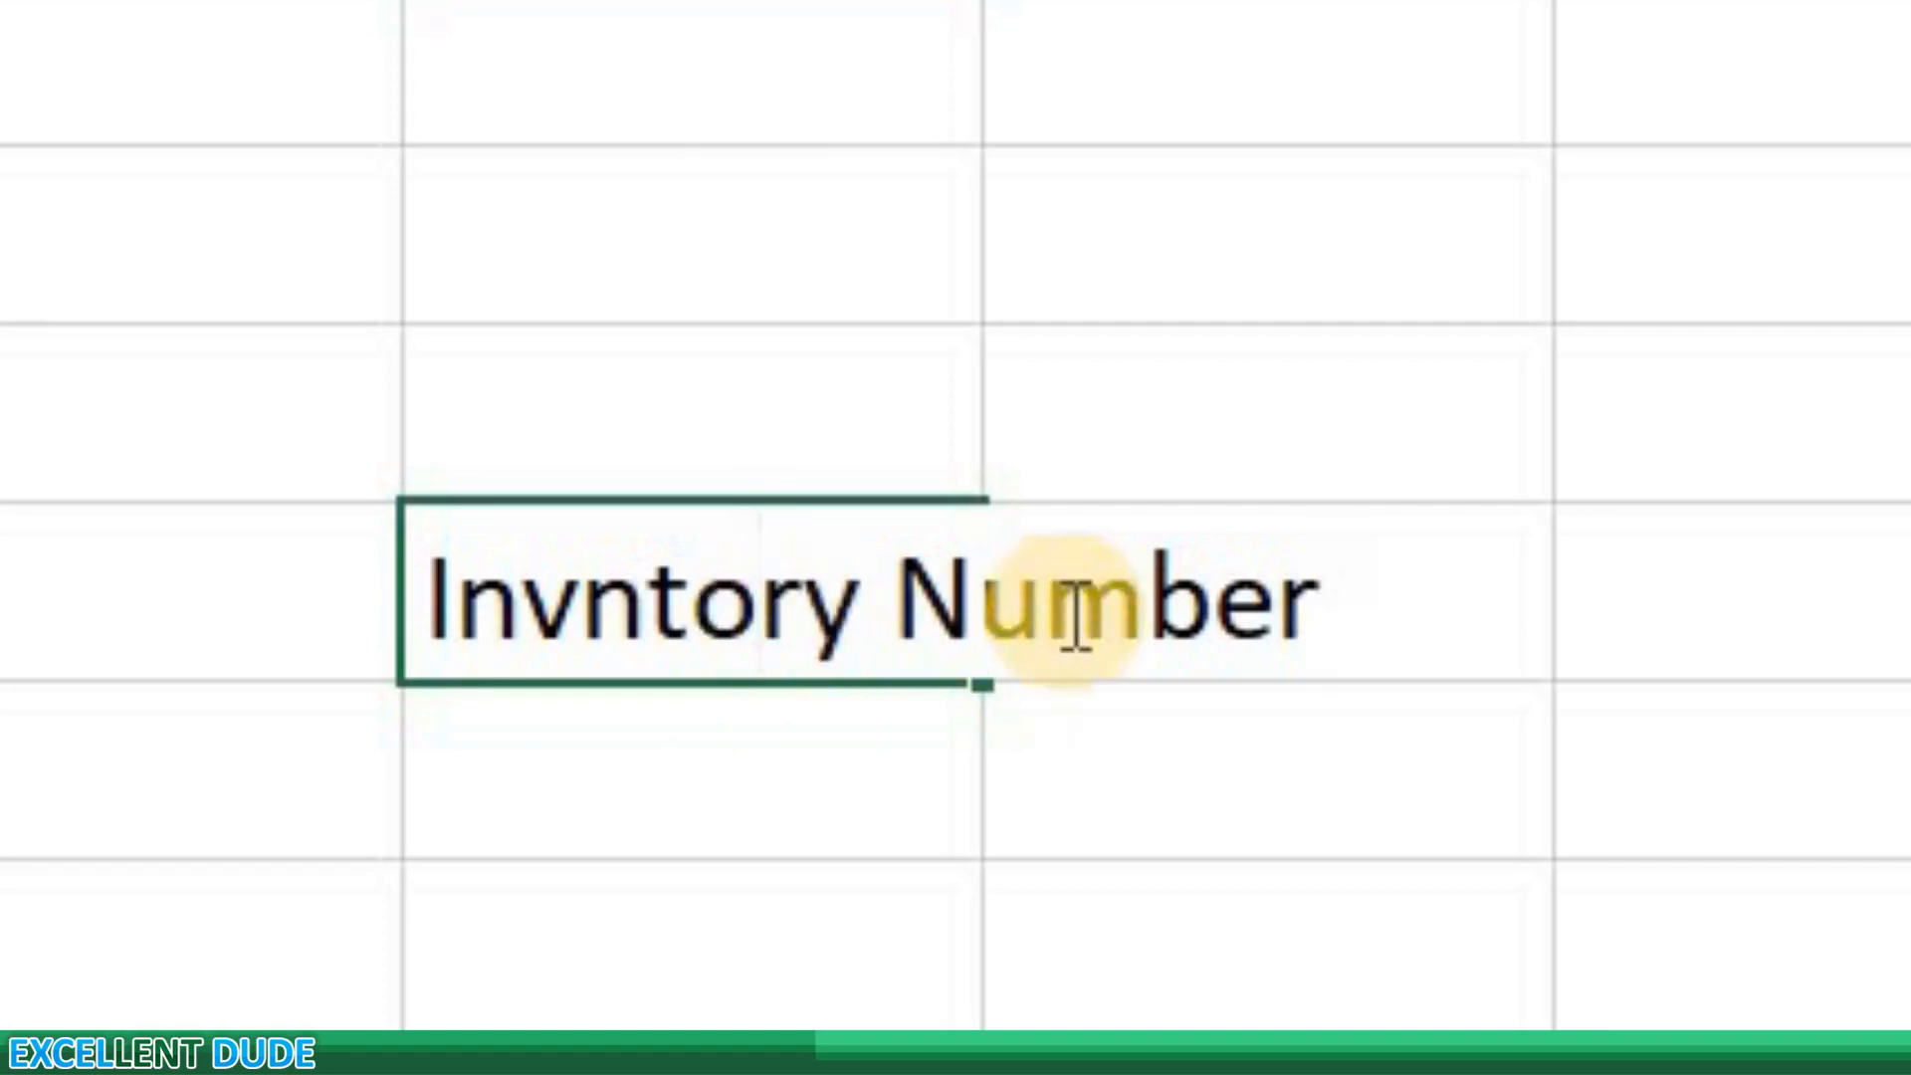
key("Left")
key("Left")
key("Left")
type("e")
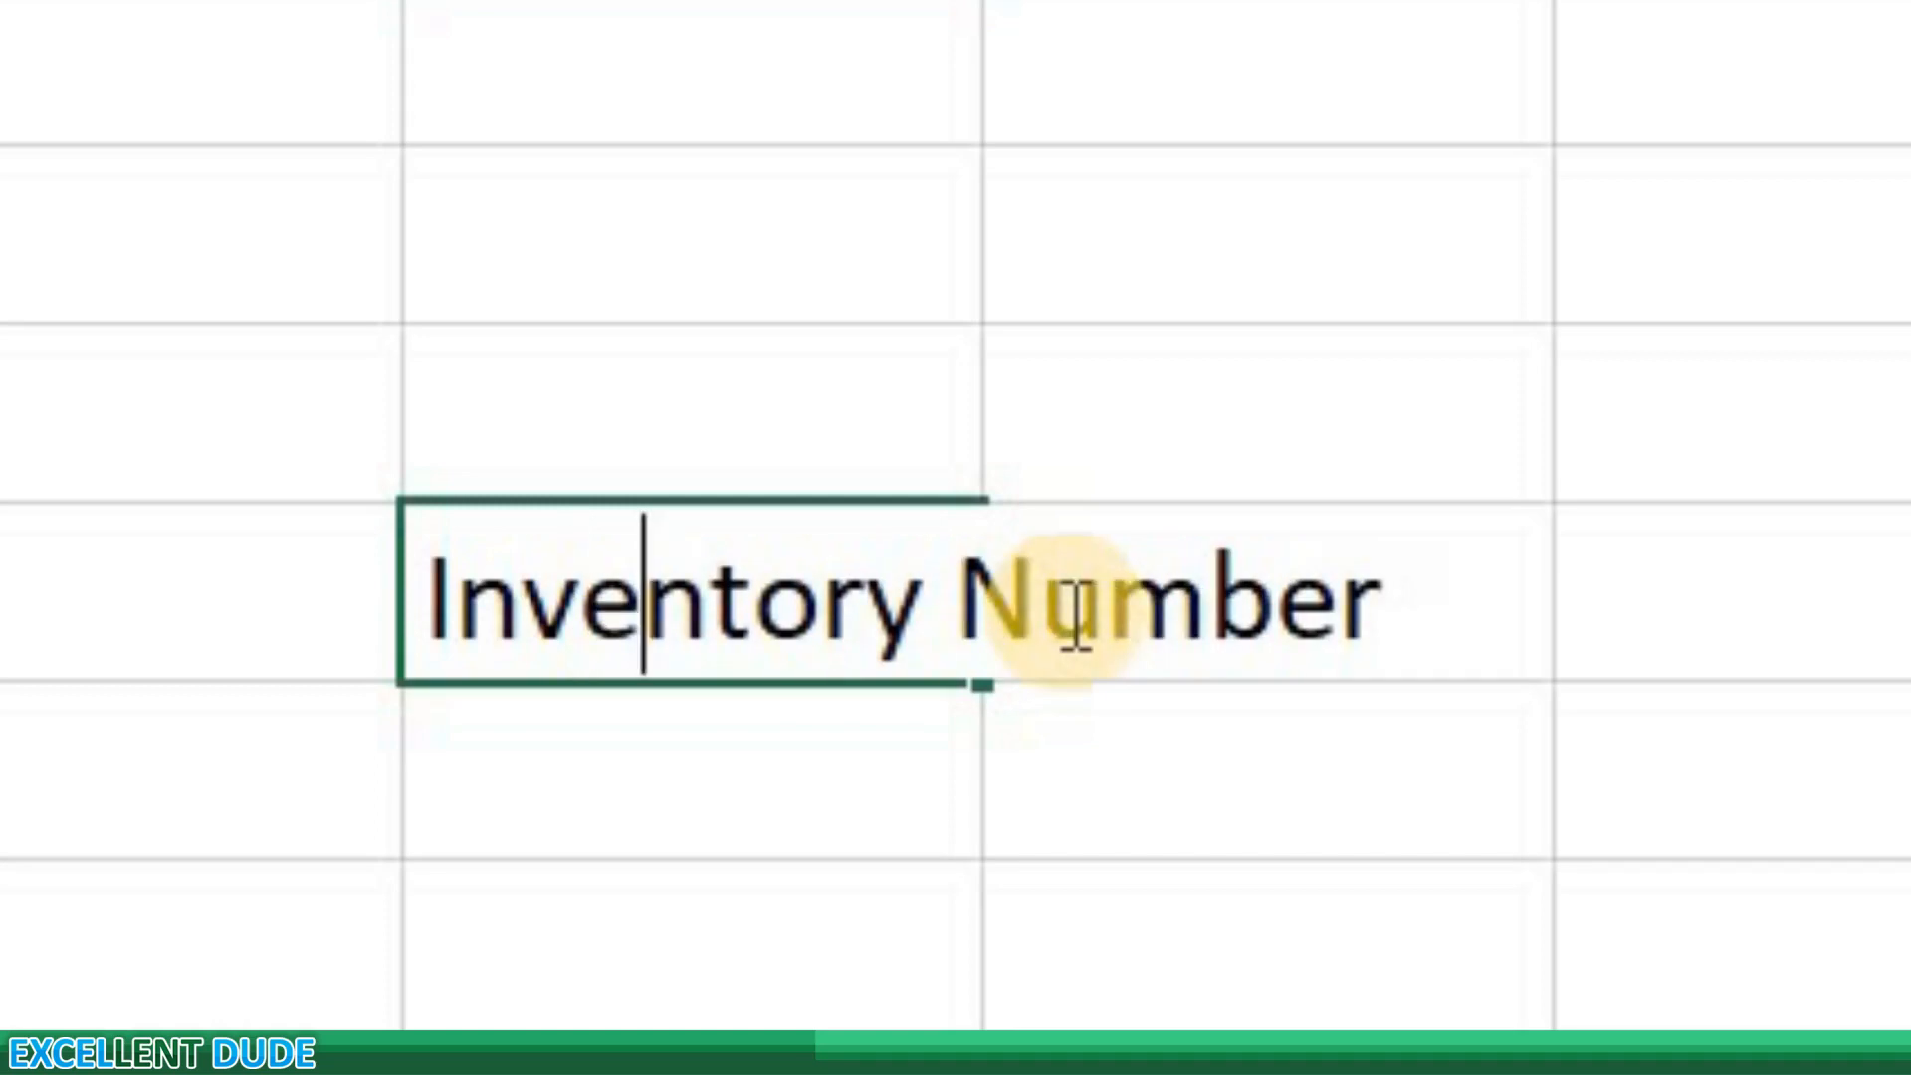
key("Return")
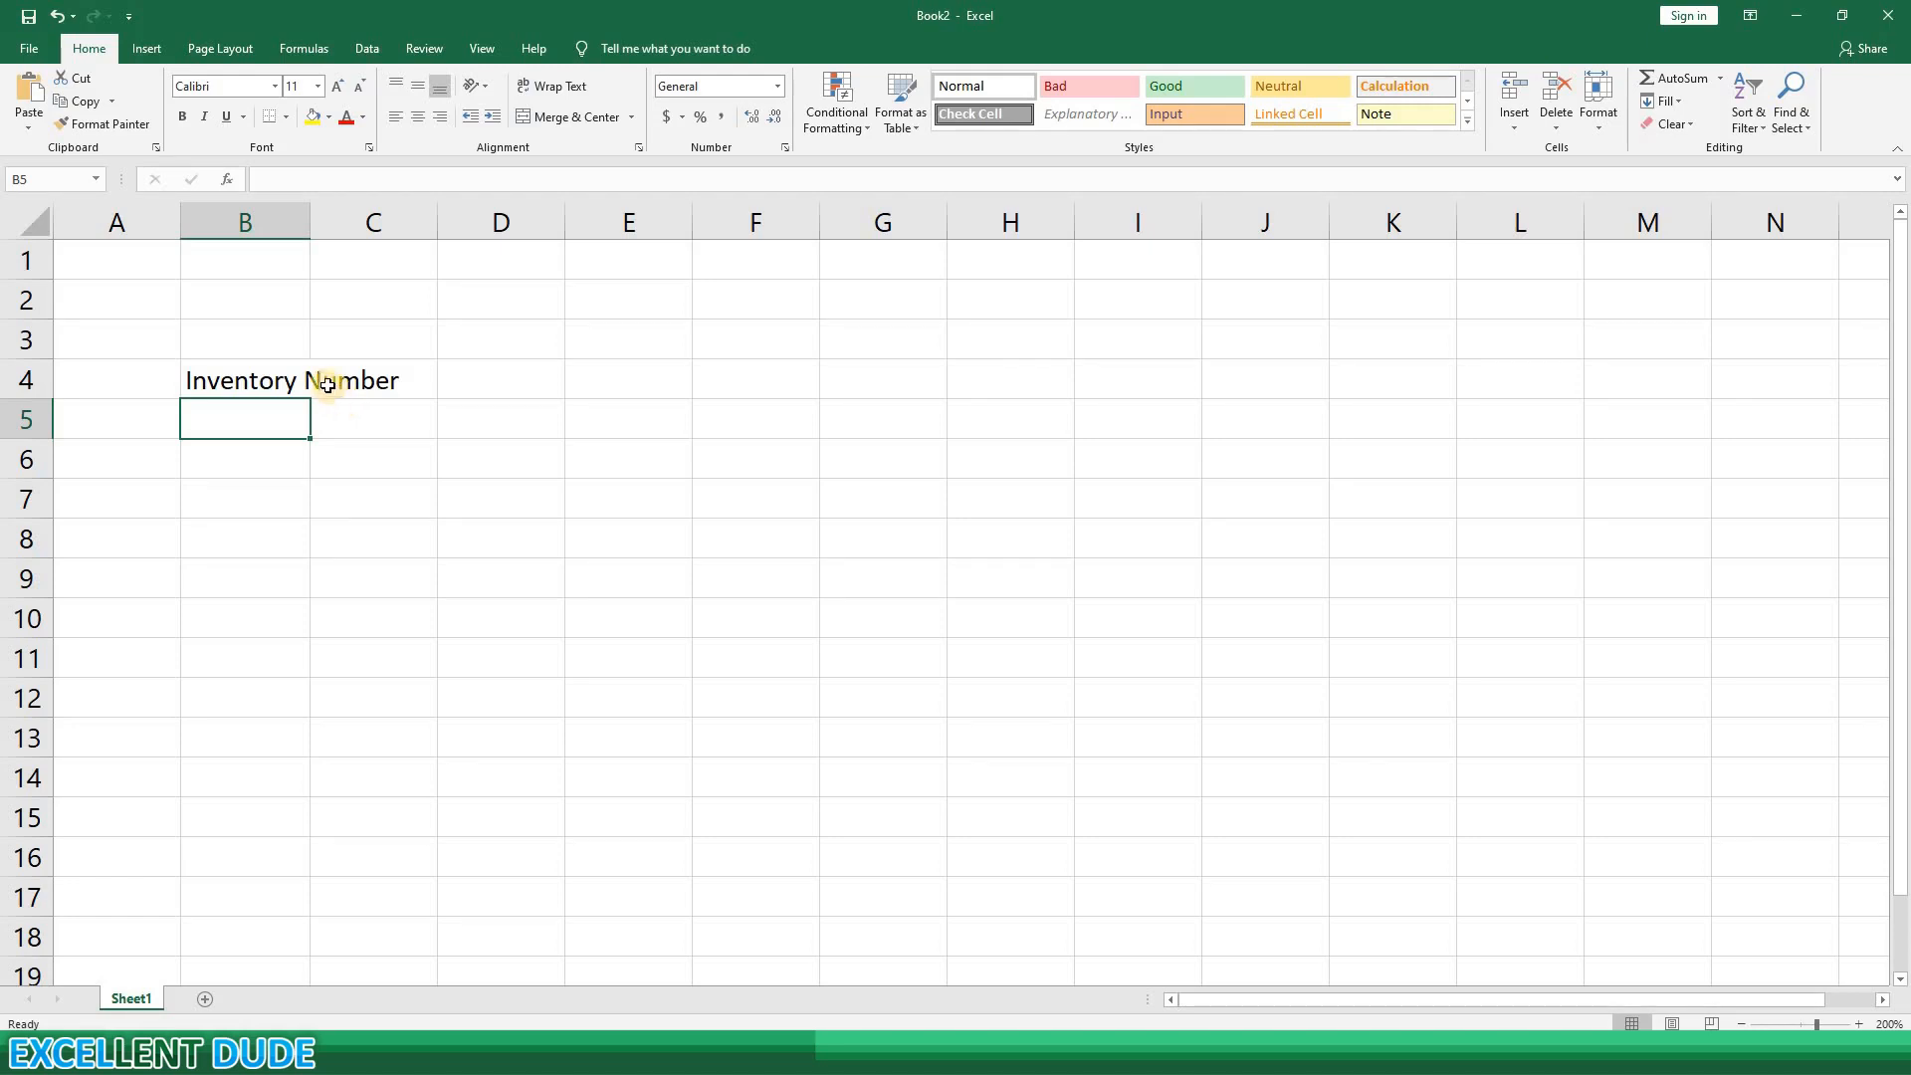
left_click(289, 370)
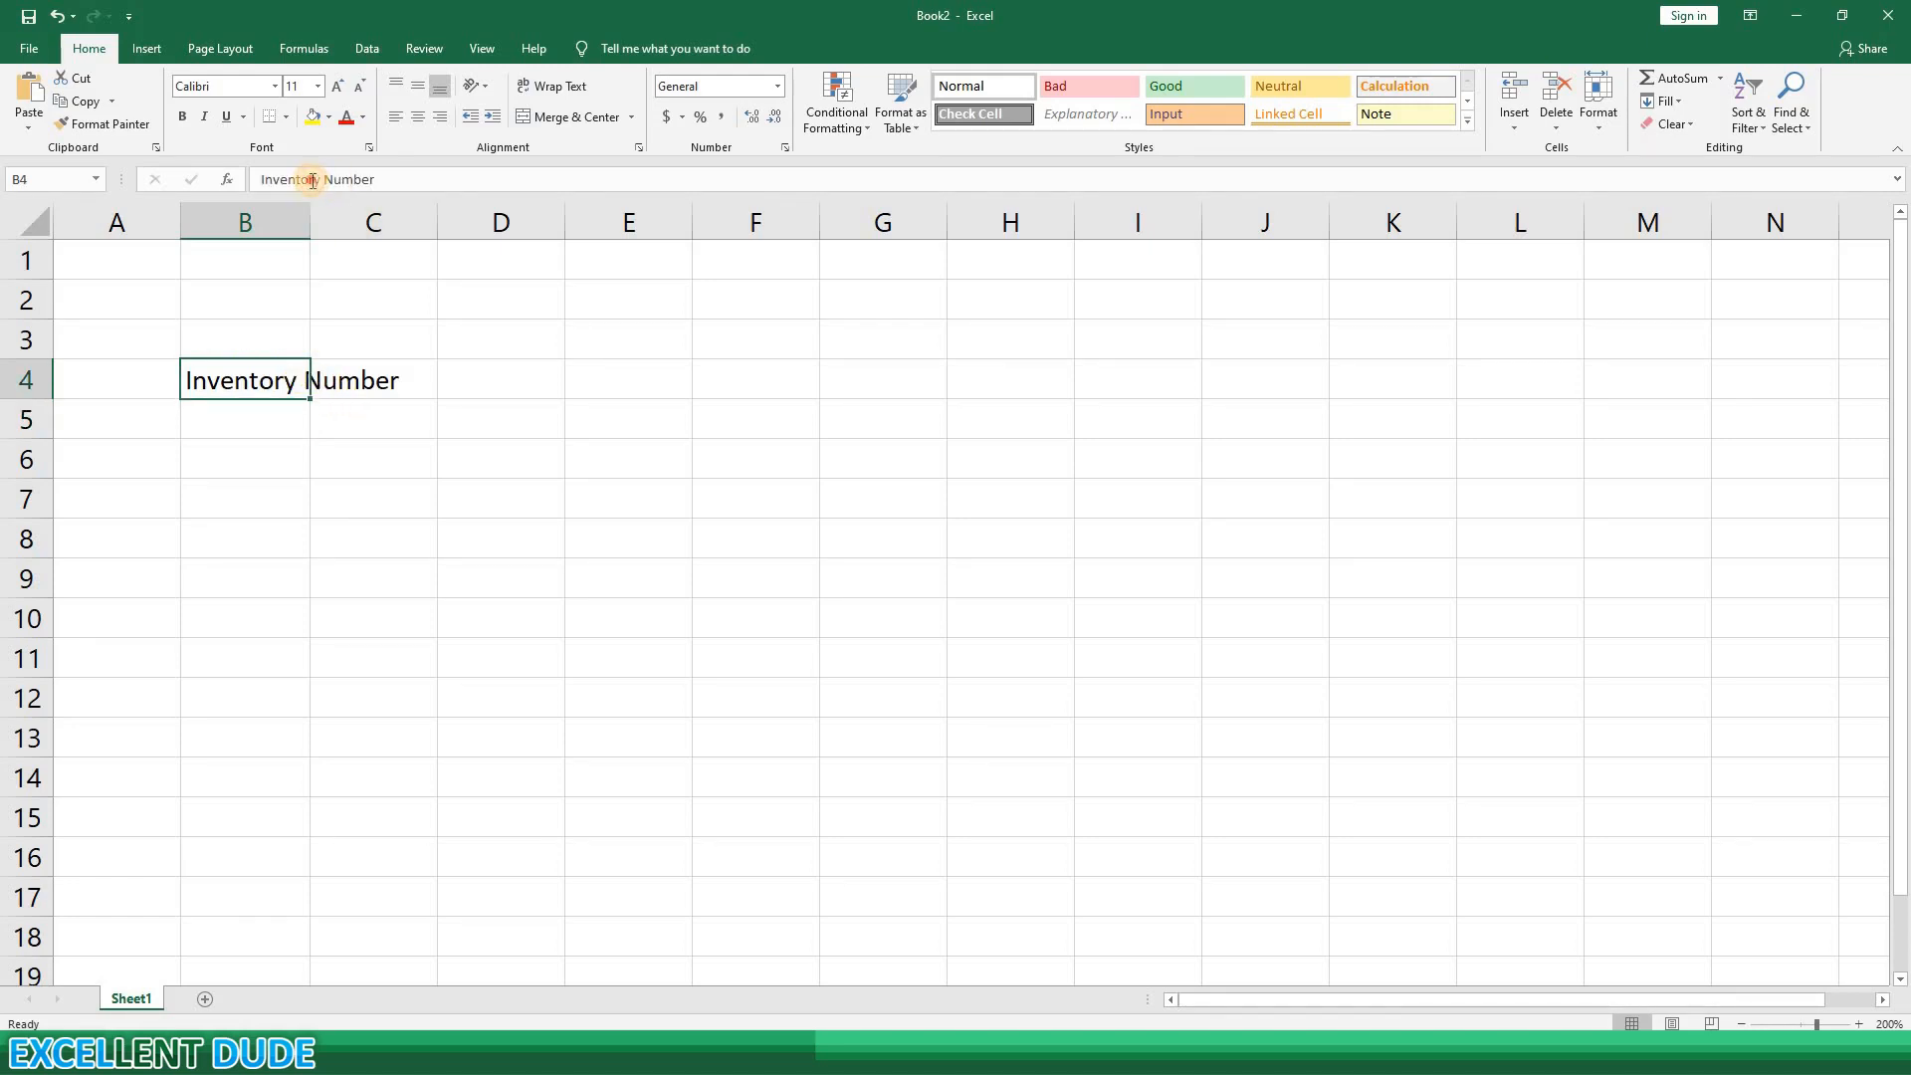
left_click(294, 181)
left_click(291, 418)
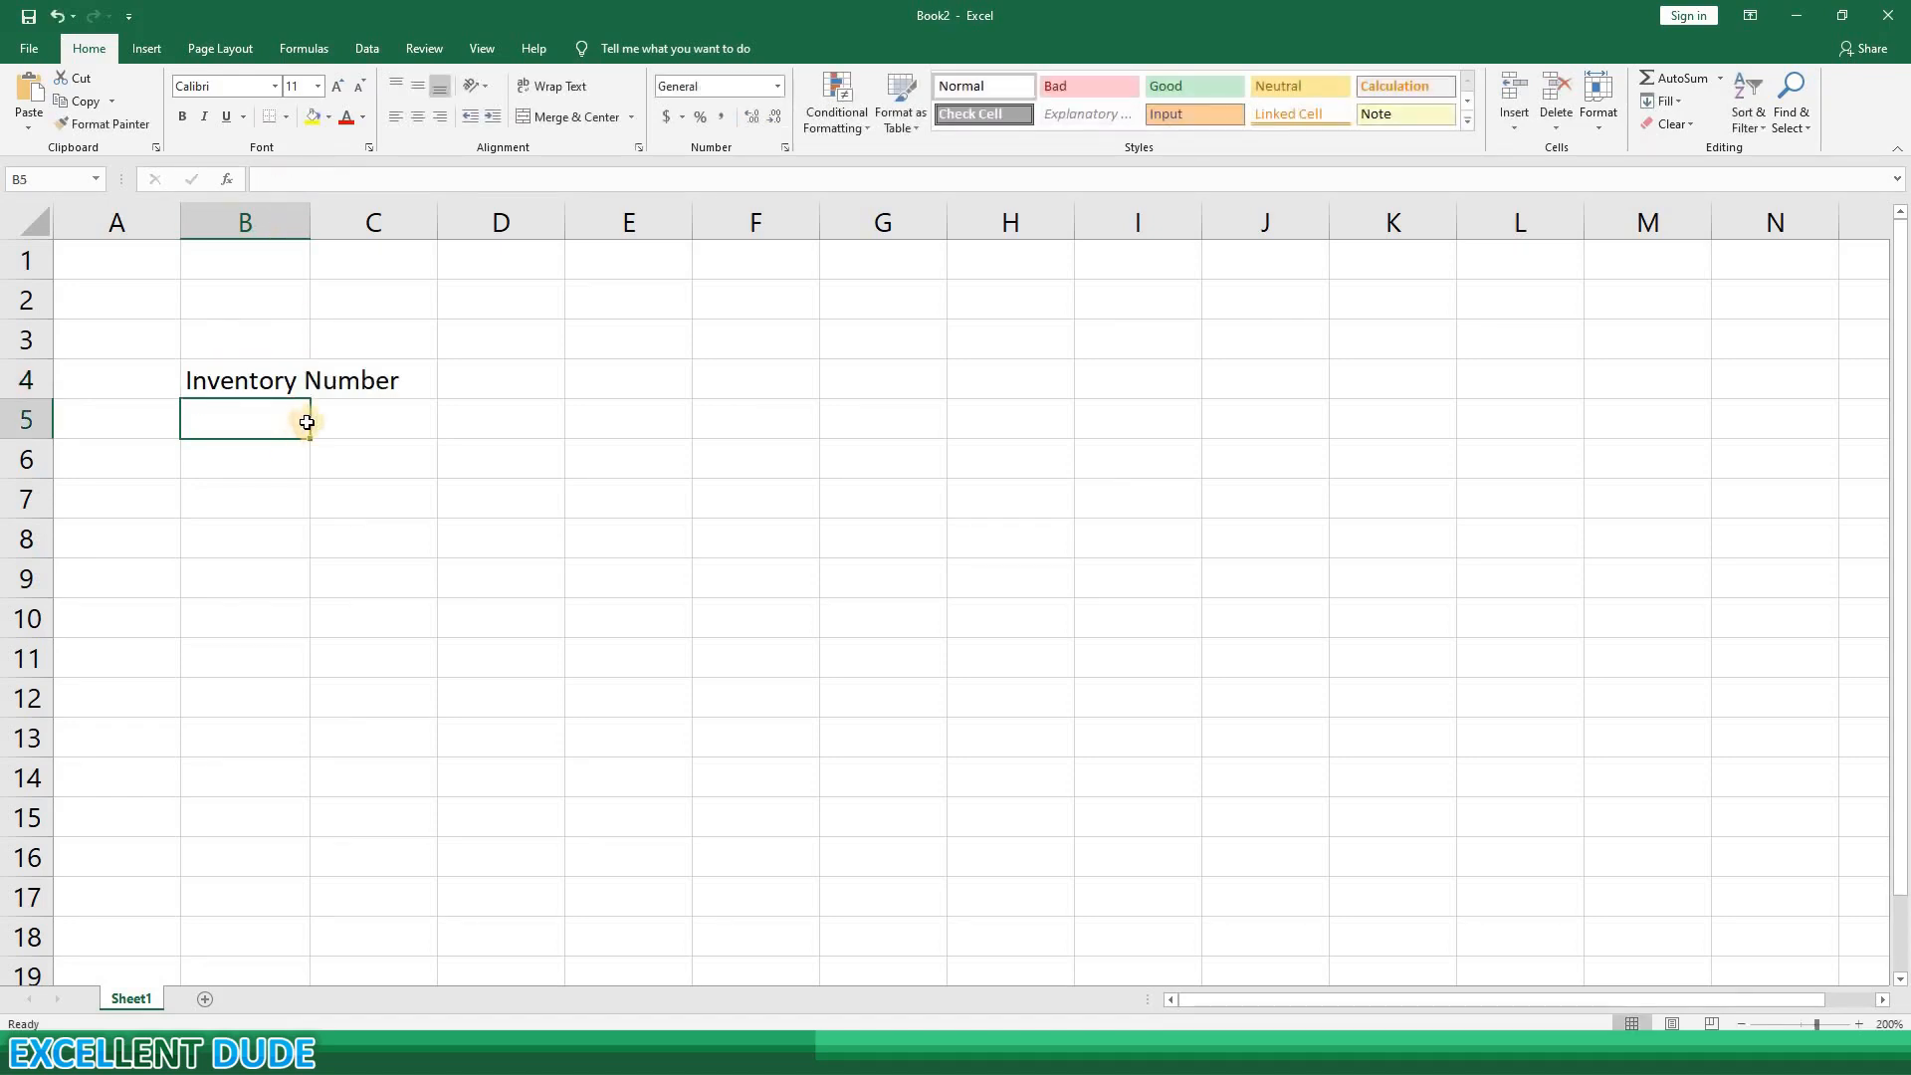
Step: Enter the heading "Year" in cell C4 and reselect B4 and C4 to check how their text fits
left_click(384, 381)
type("Year")
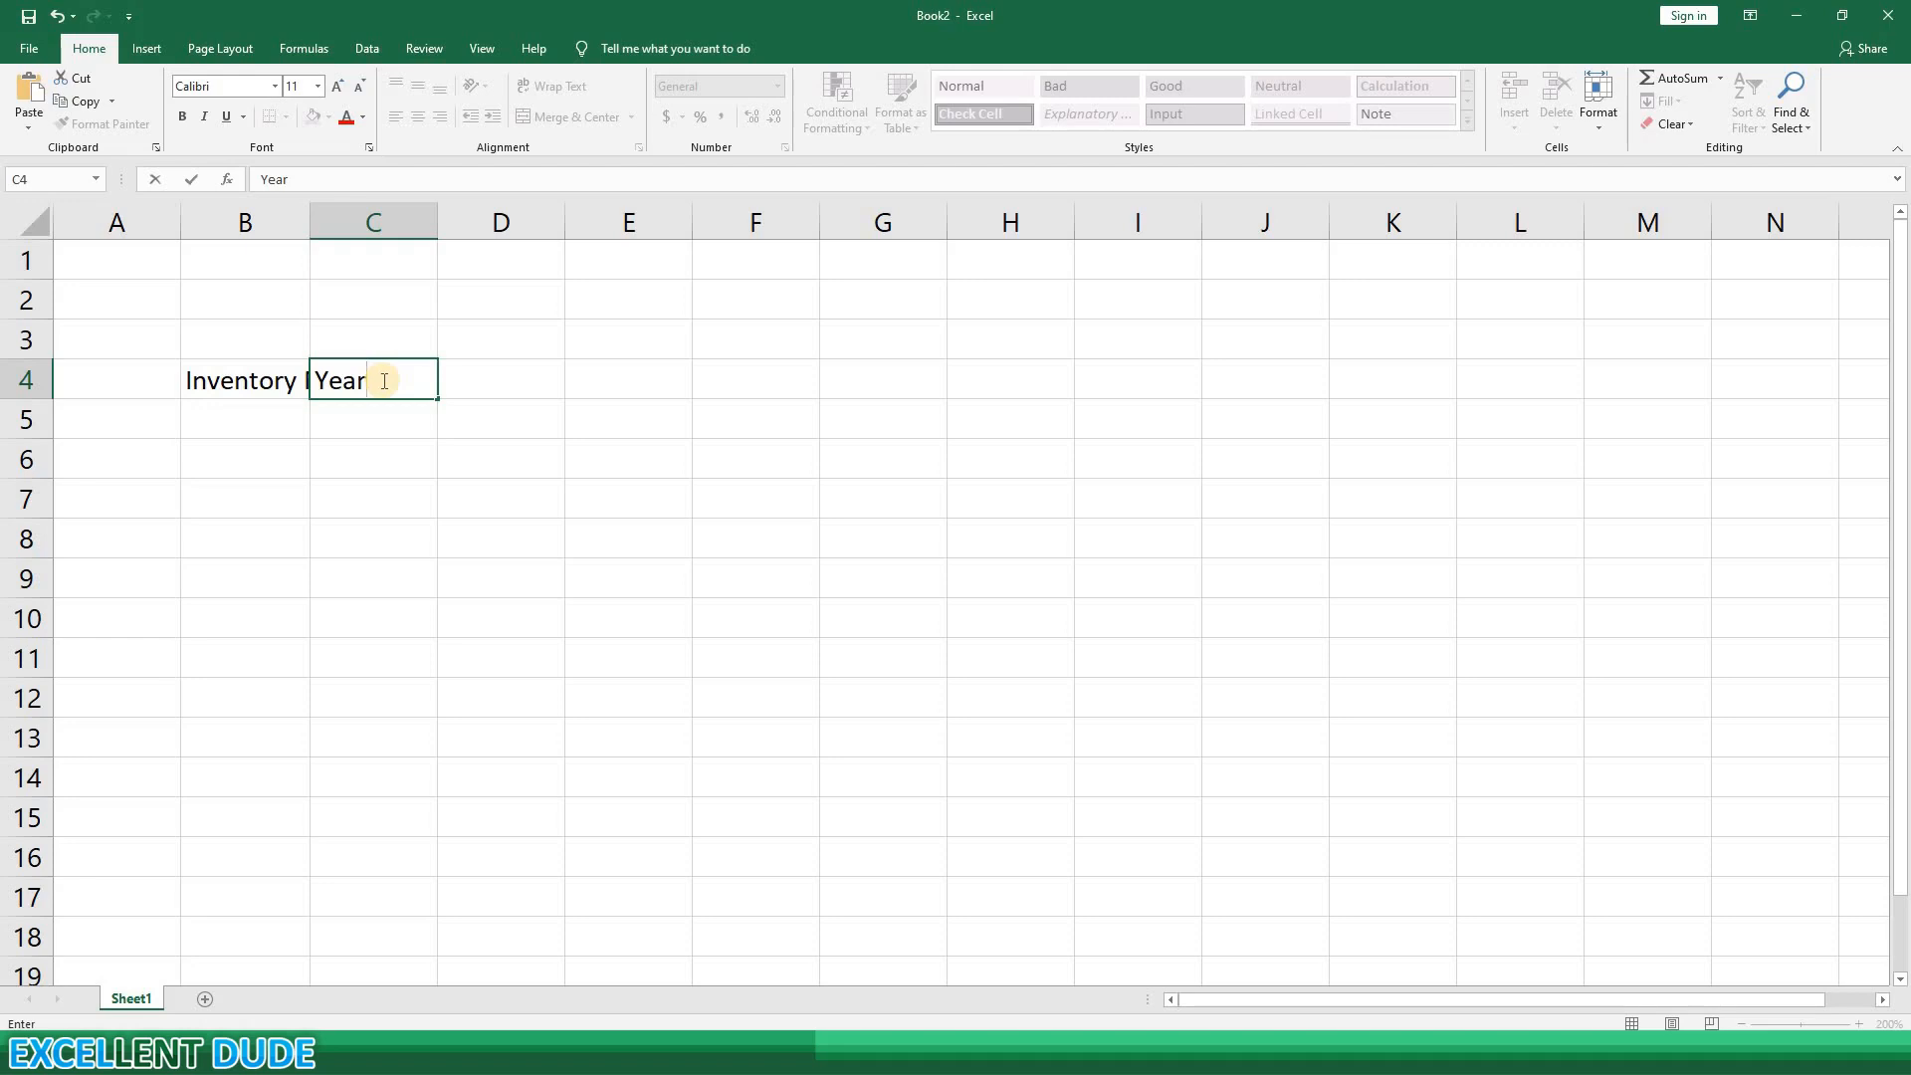
key("Return")
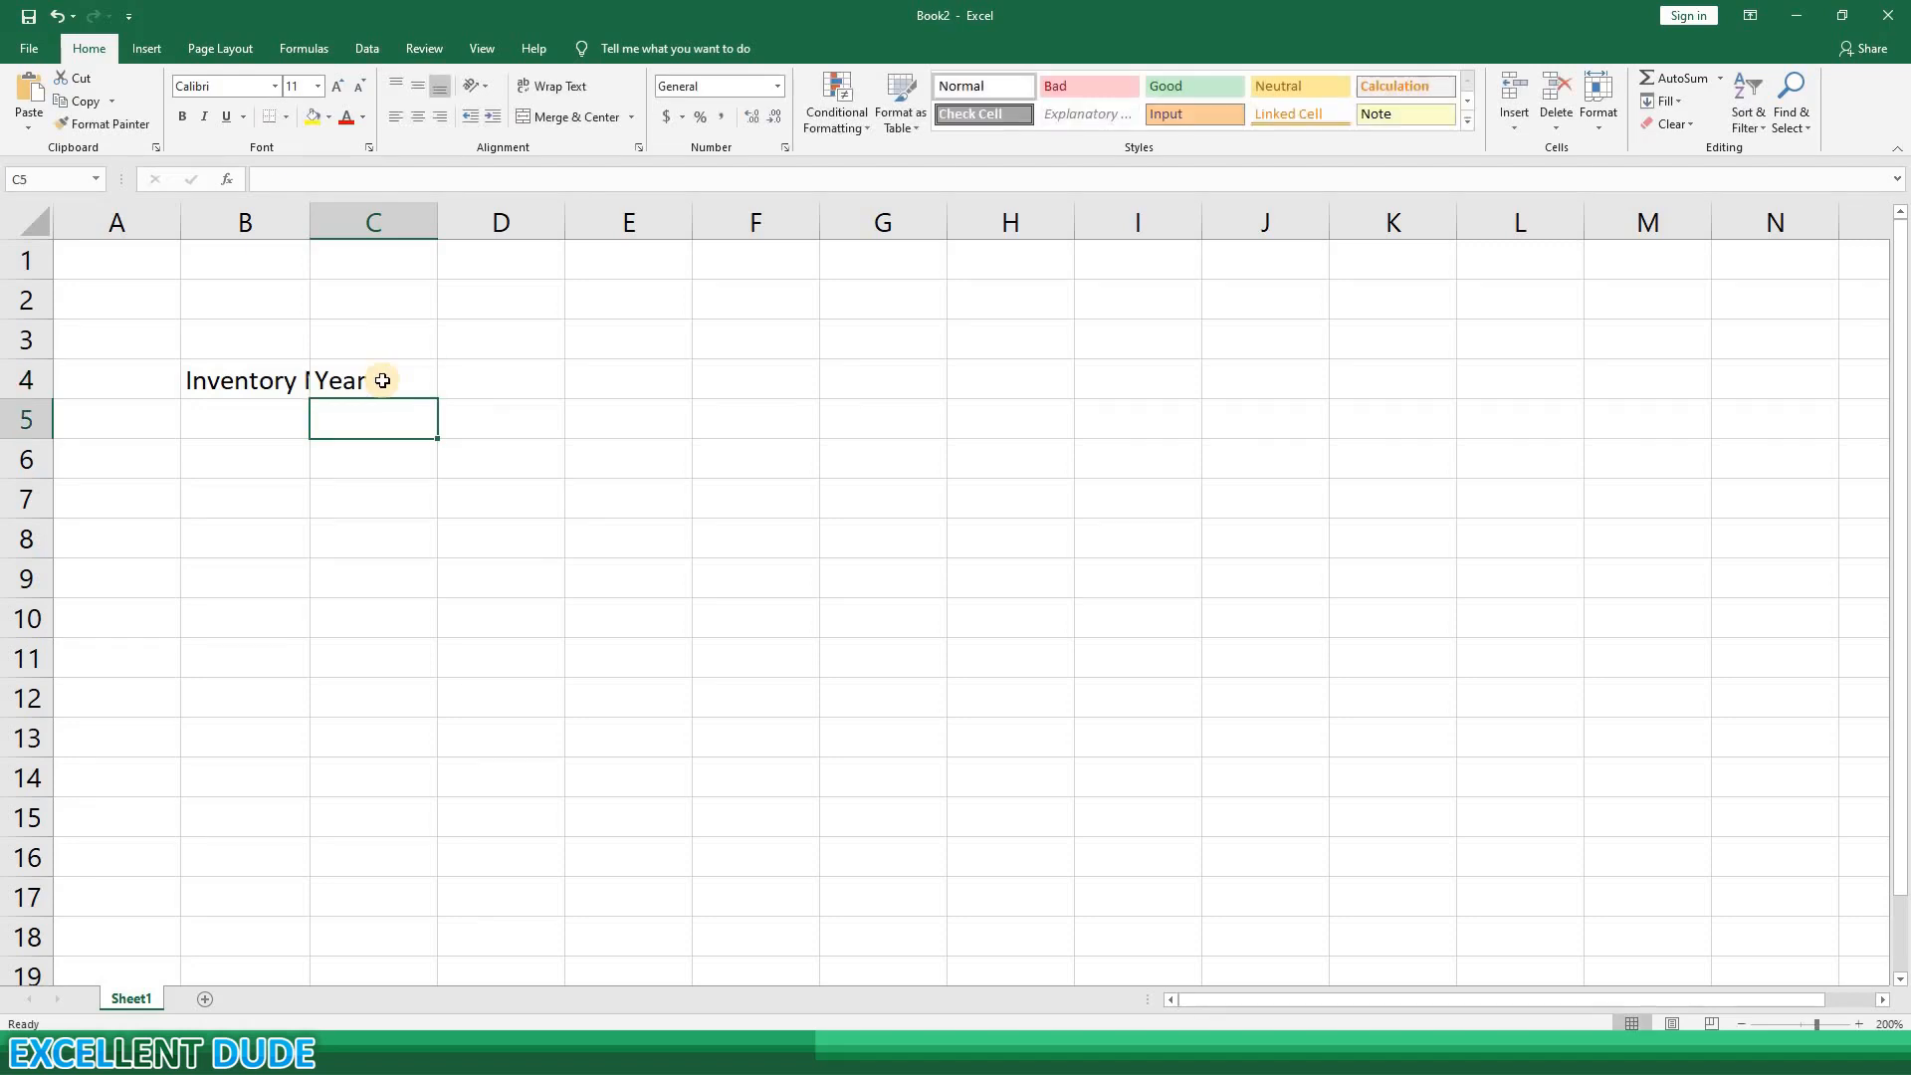
left_click(279, 381)
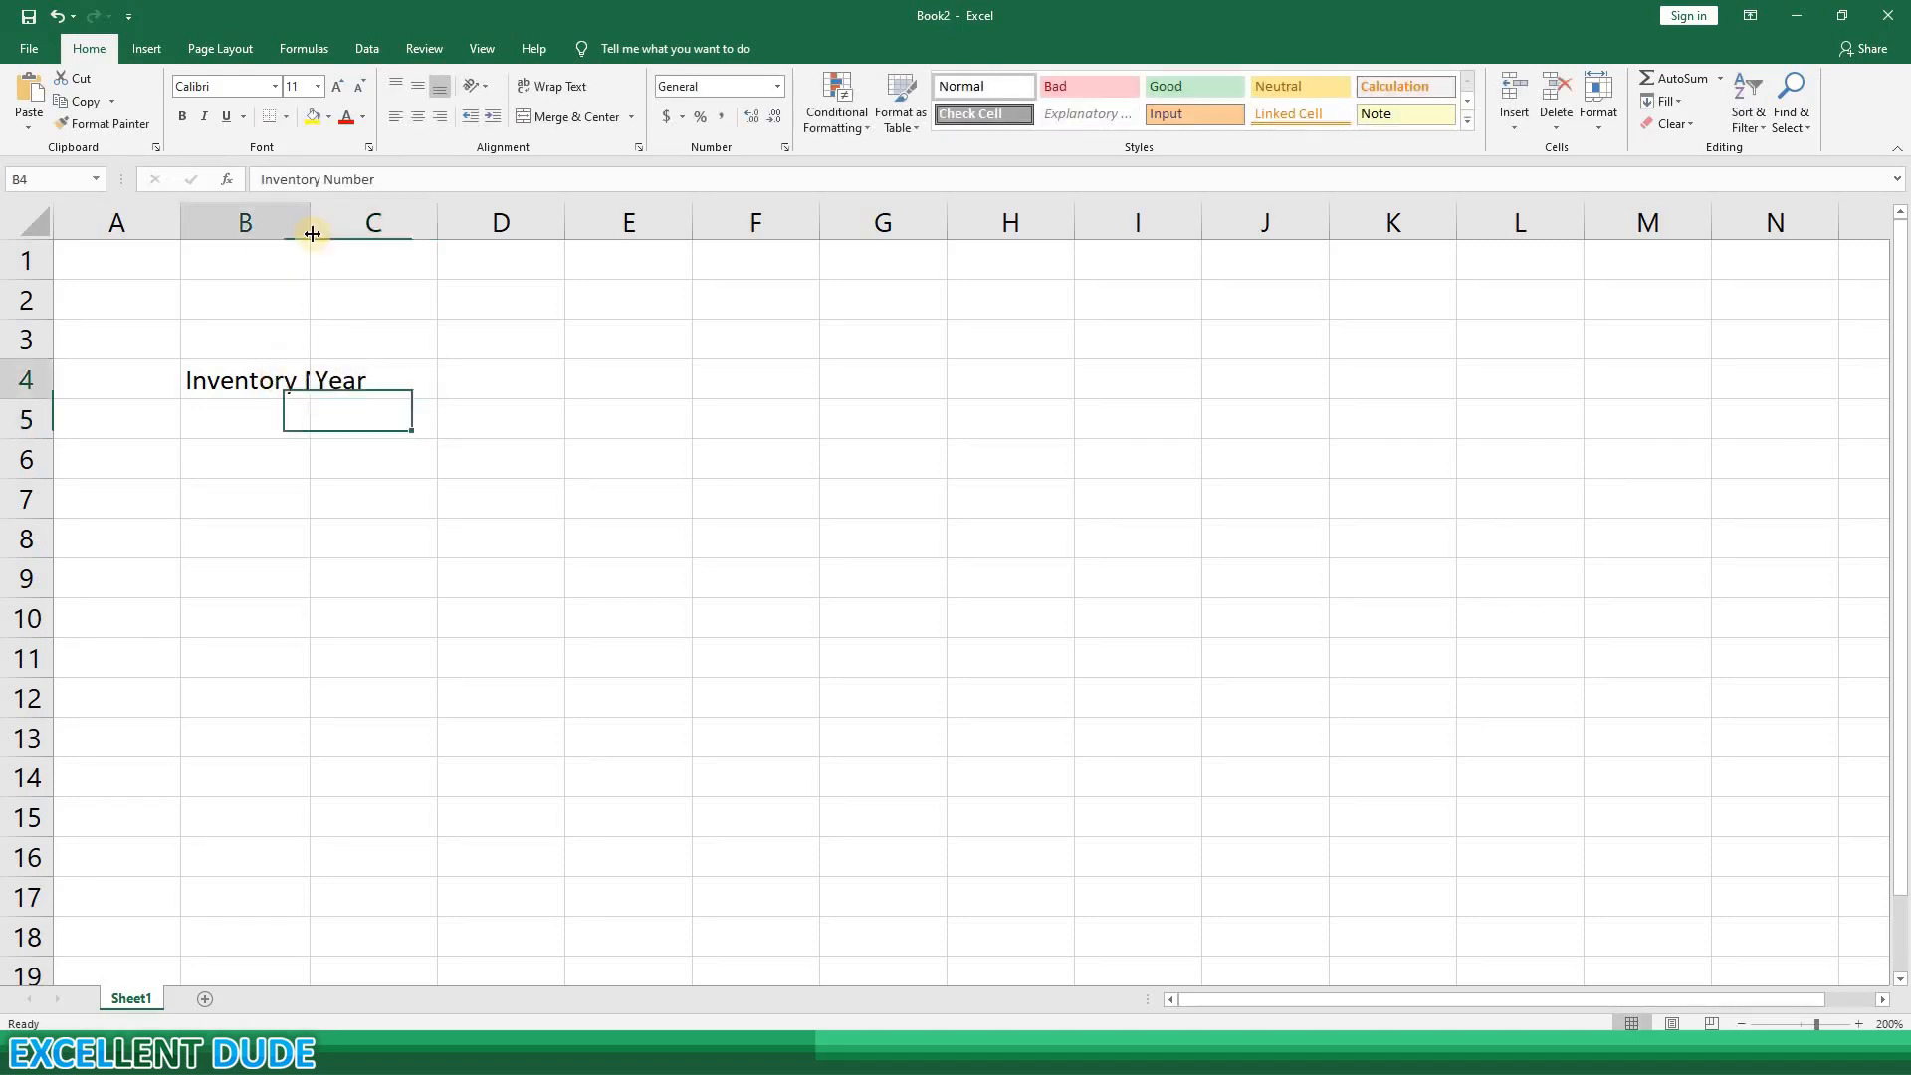
left_click_drag(1021, 609, 498, 610)
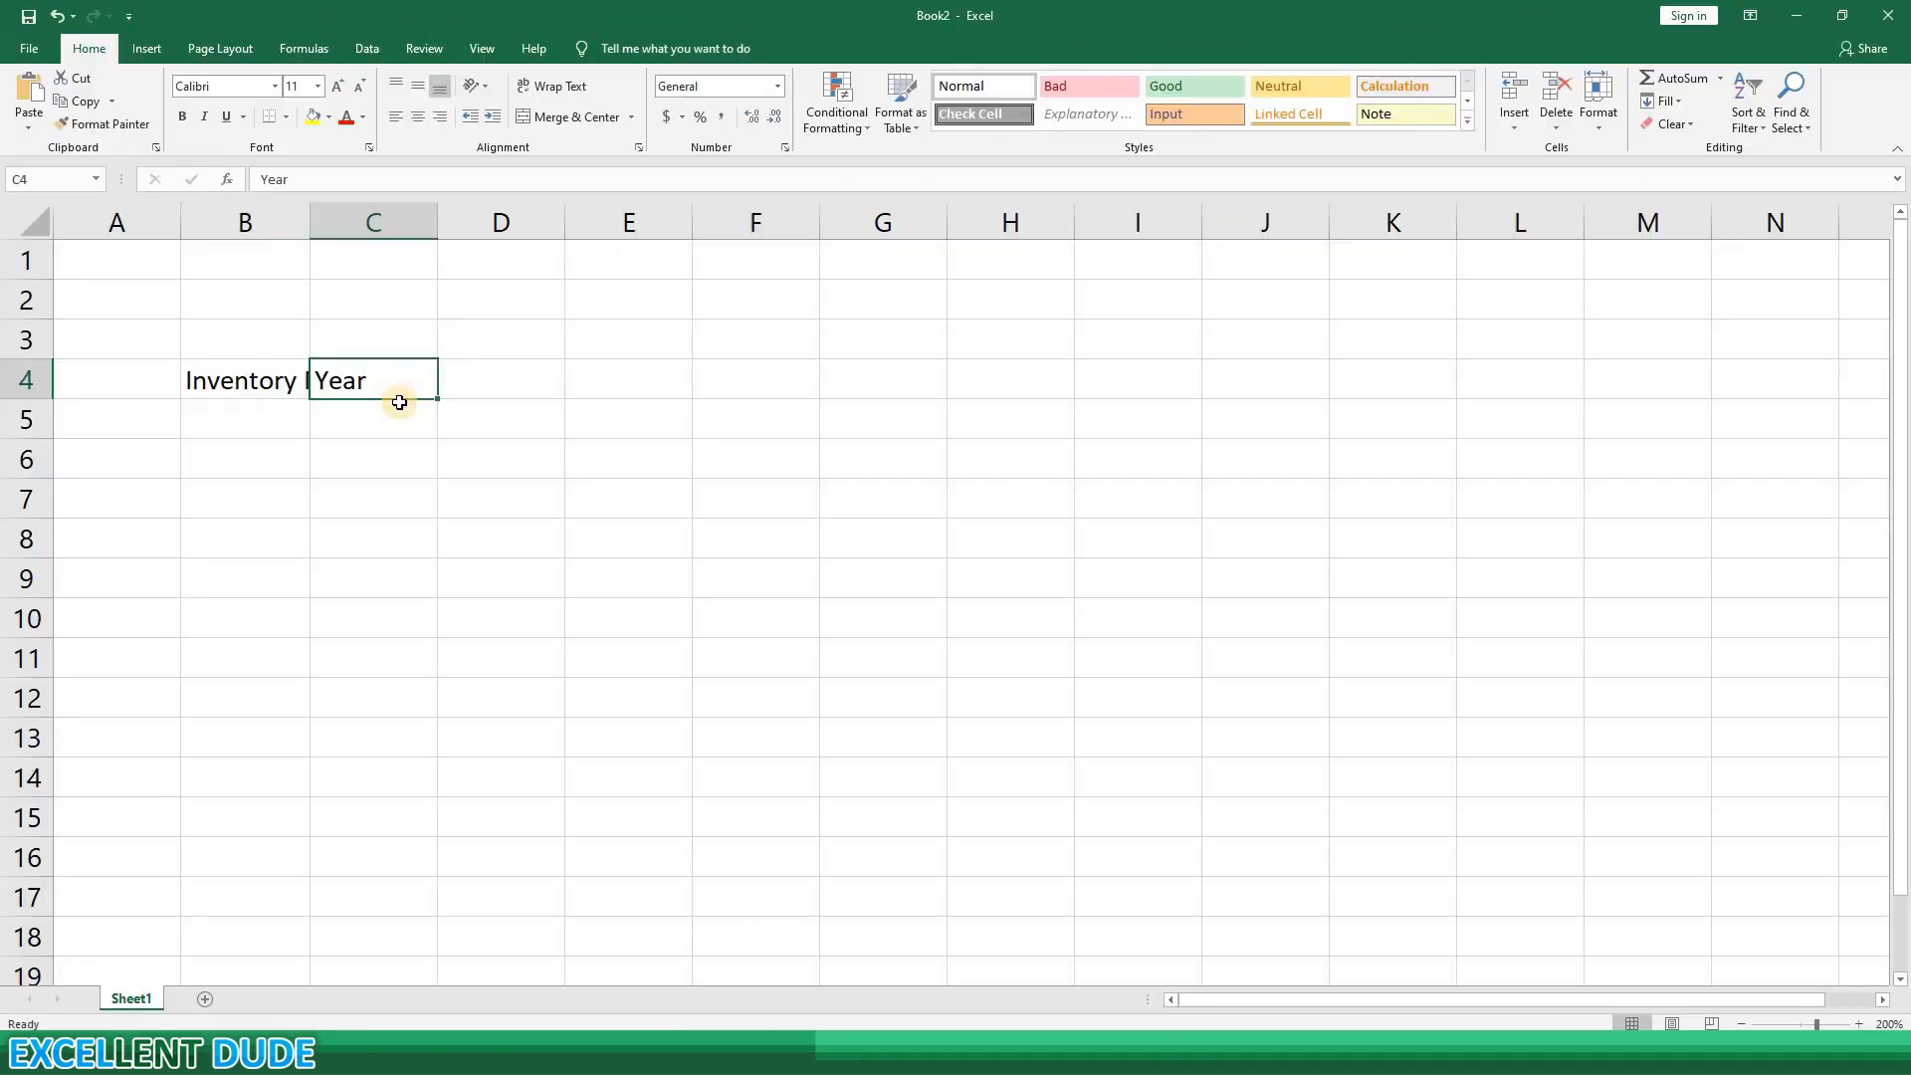
left_click(397, 397)
Step: Enter the headings "Brand", "Model", "Wholesale Price" and "Retail Price" in cells D4 through G4
left_click(468, 382)
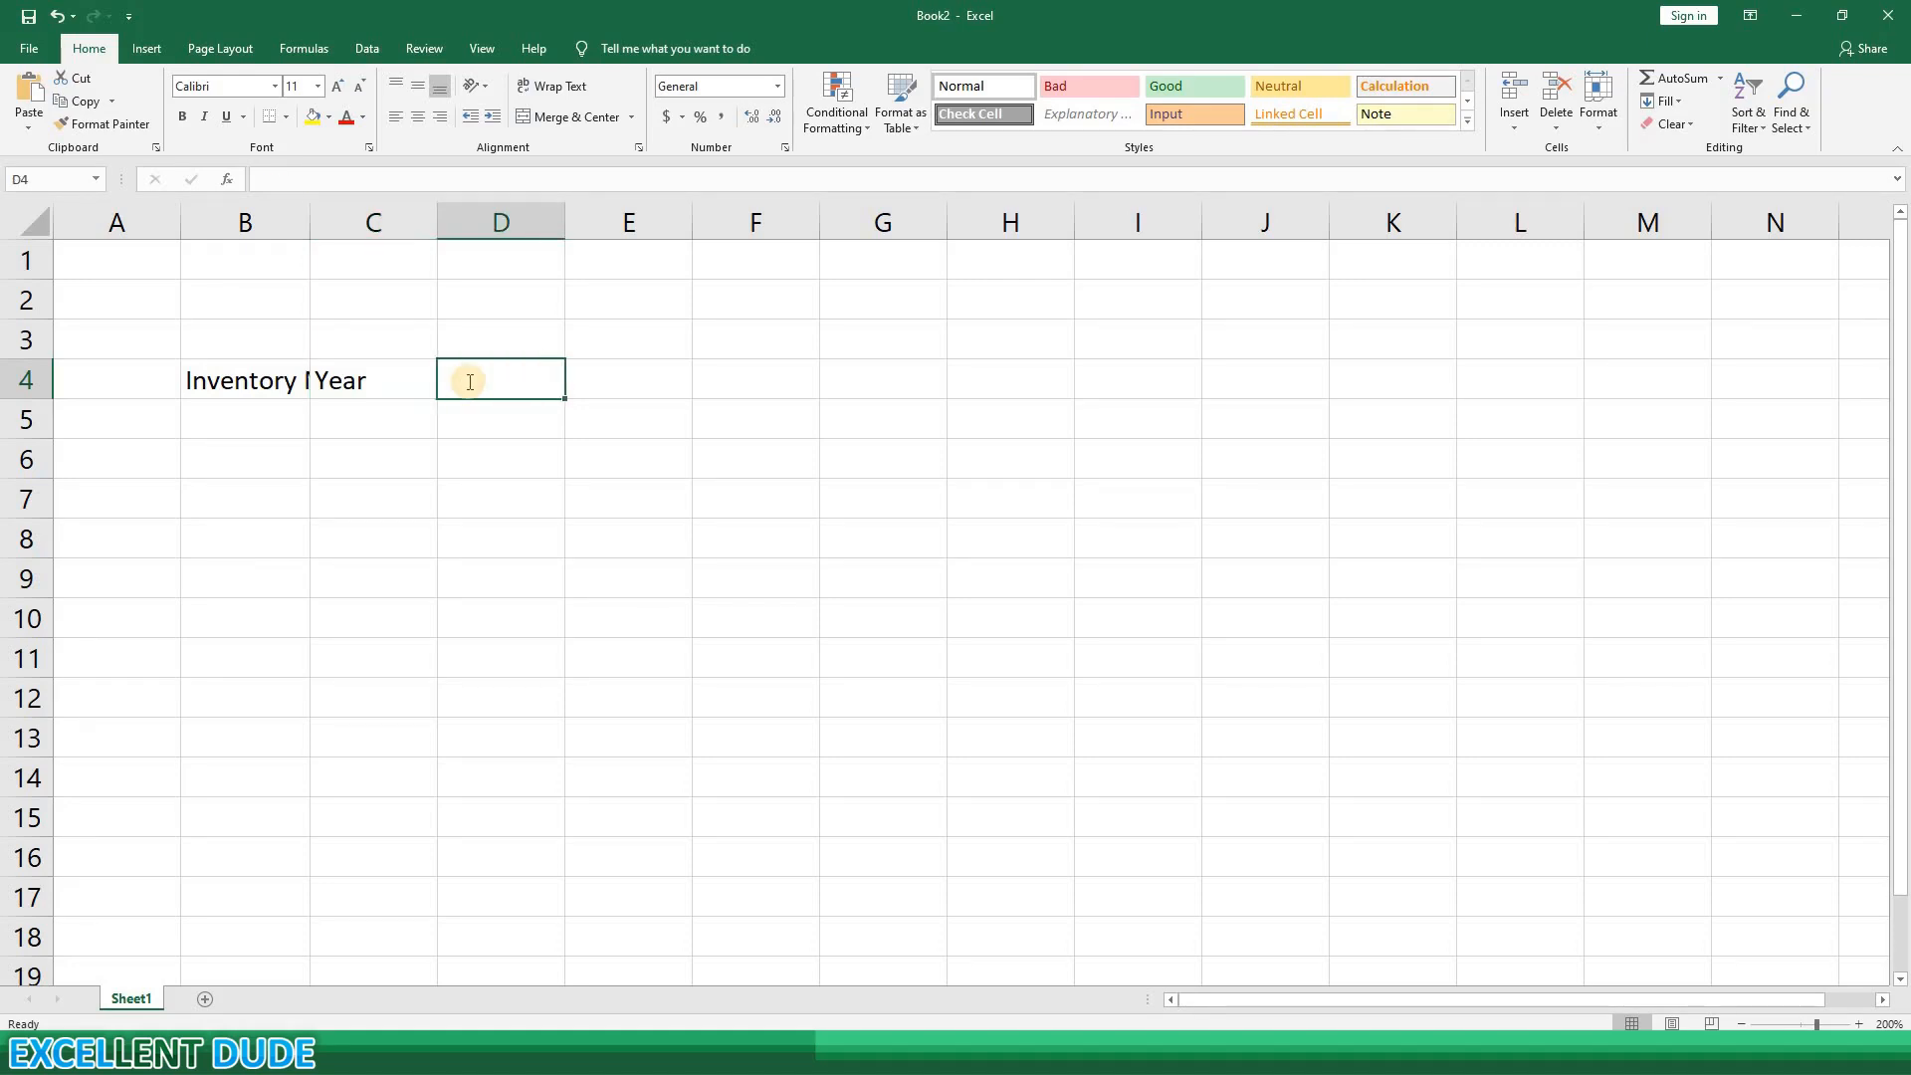
type("Brand")
key("Tab")
type("Model")
key("Tab")
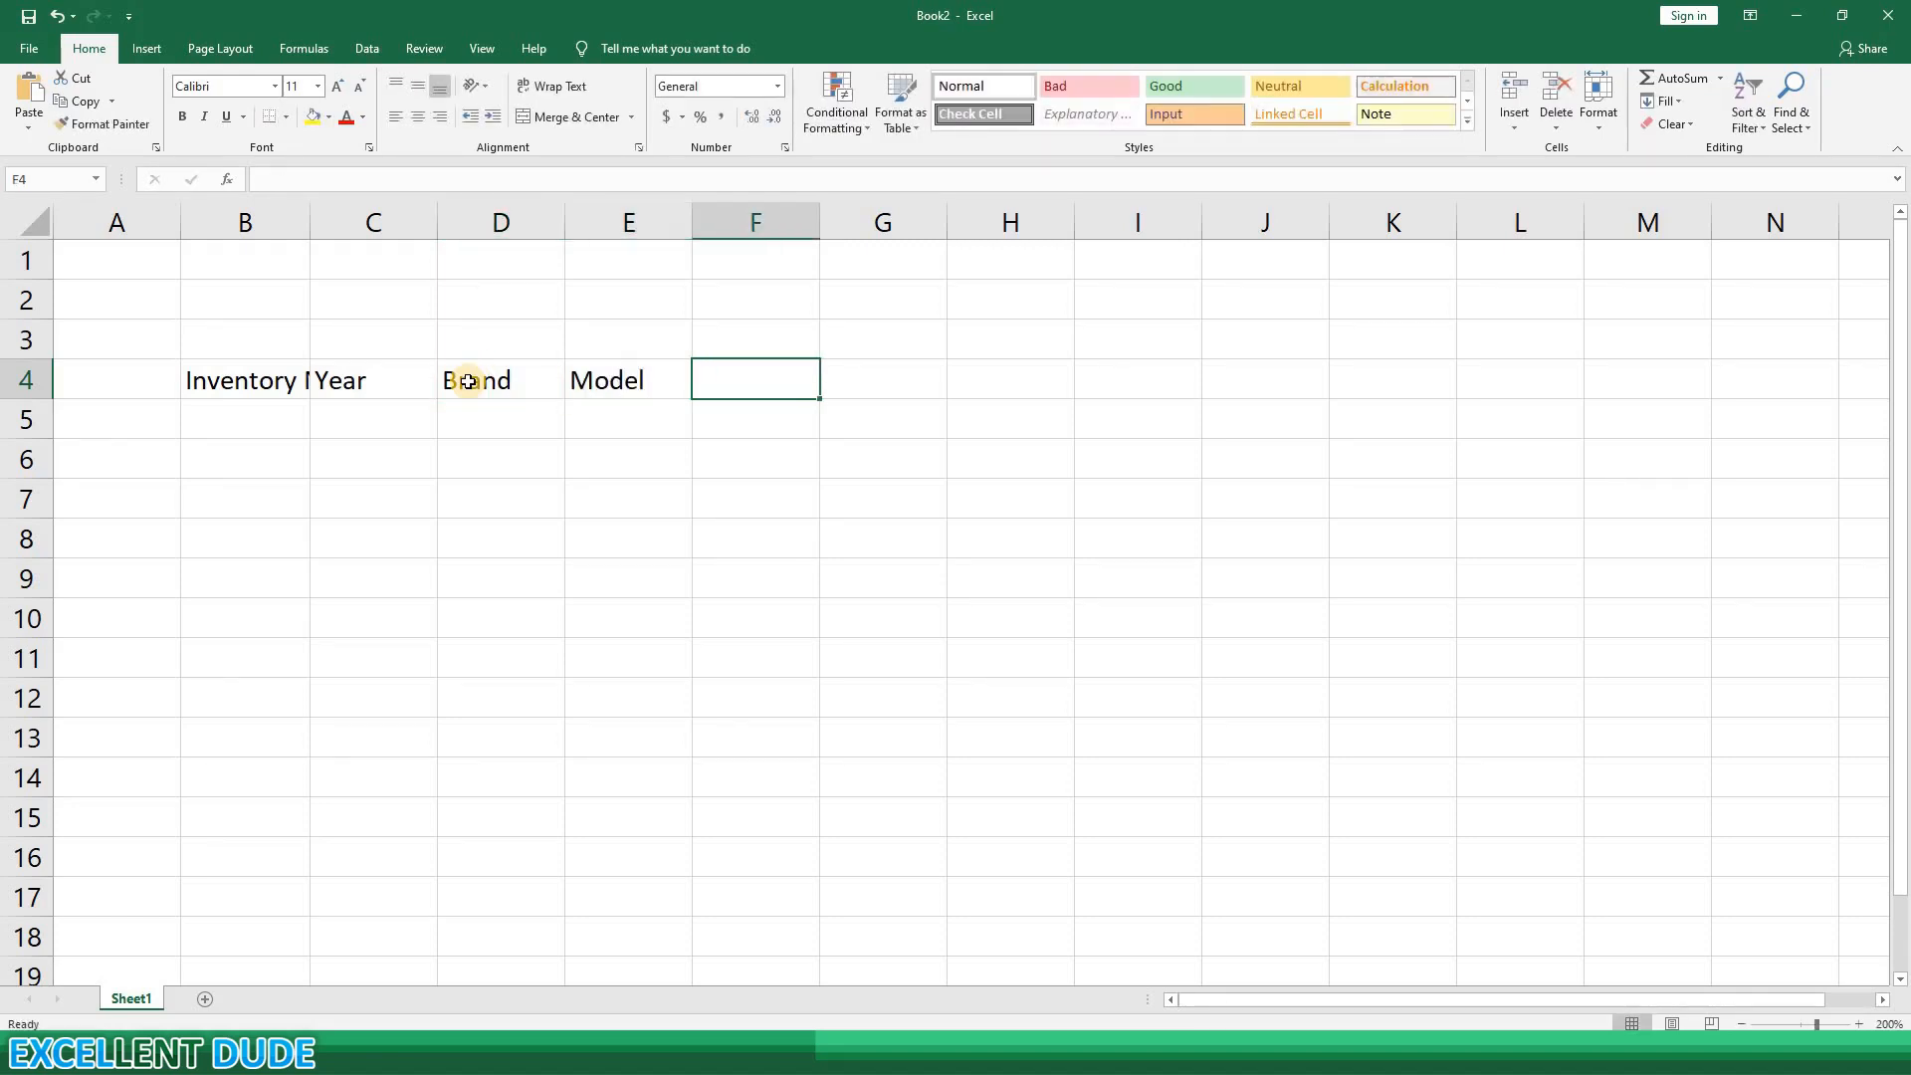
type("Wholesa")
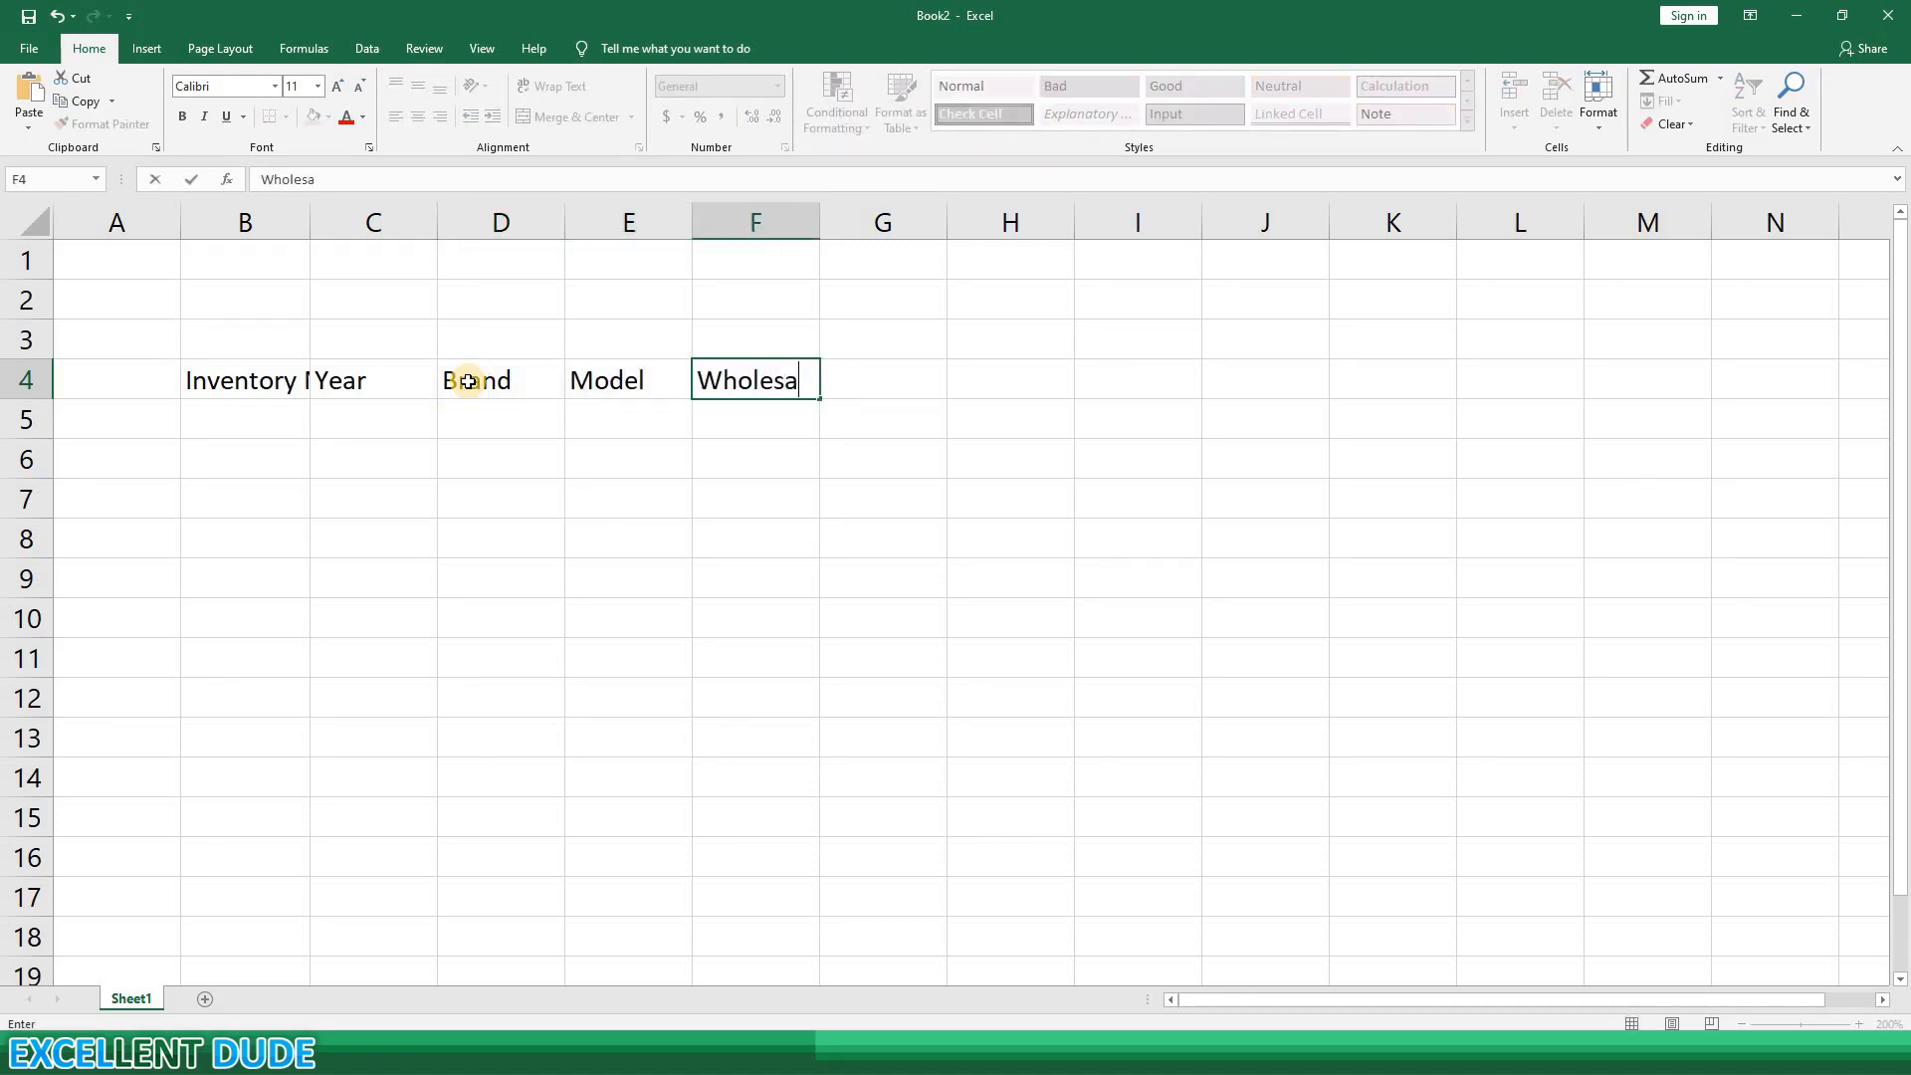
type("le Price")
key("Tab")
type("Retail Price")
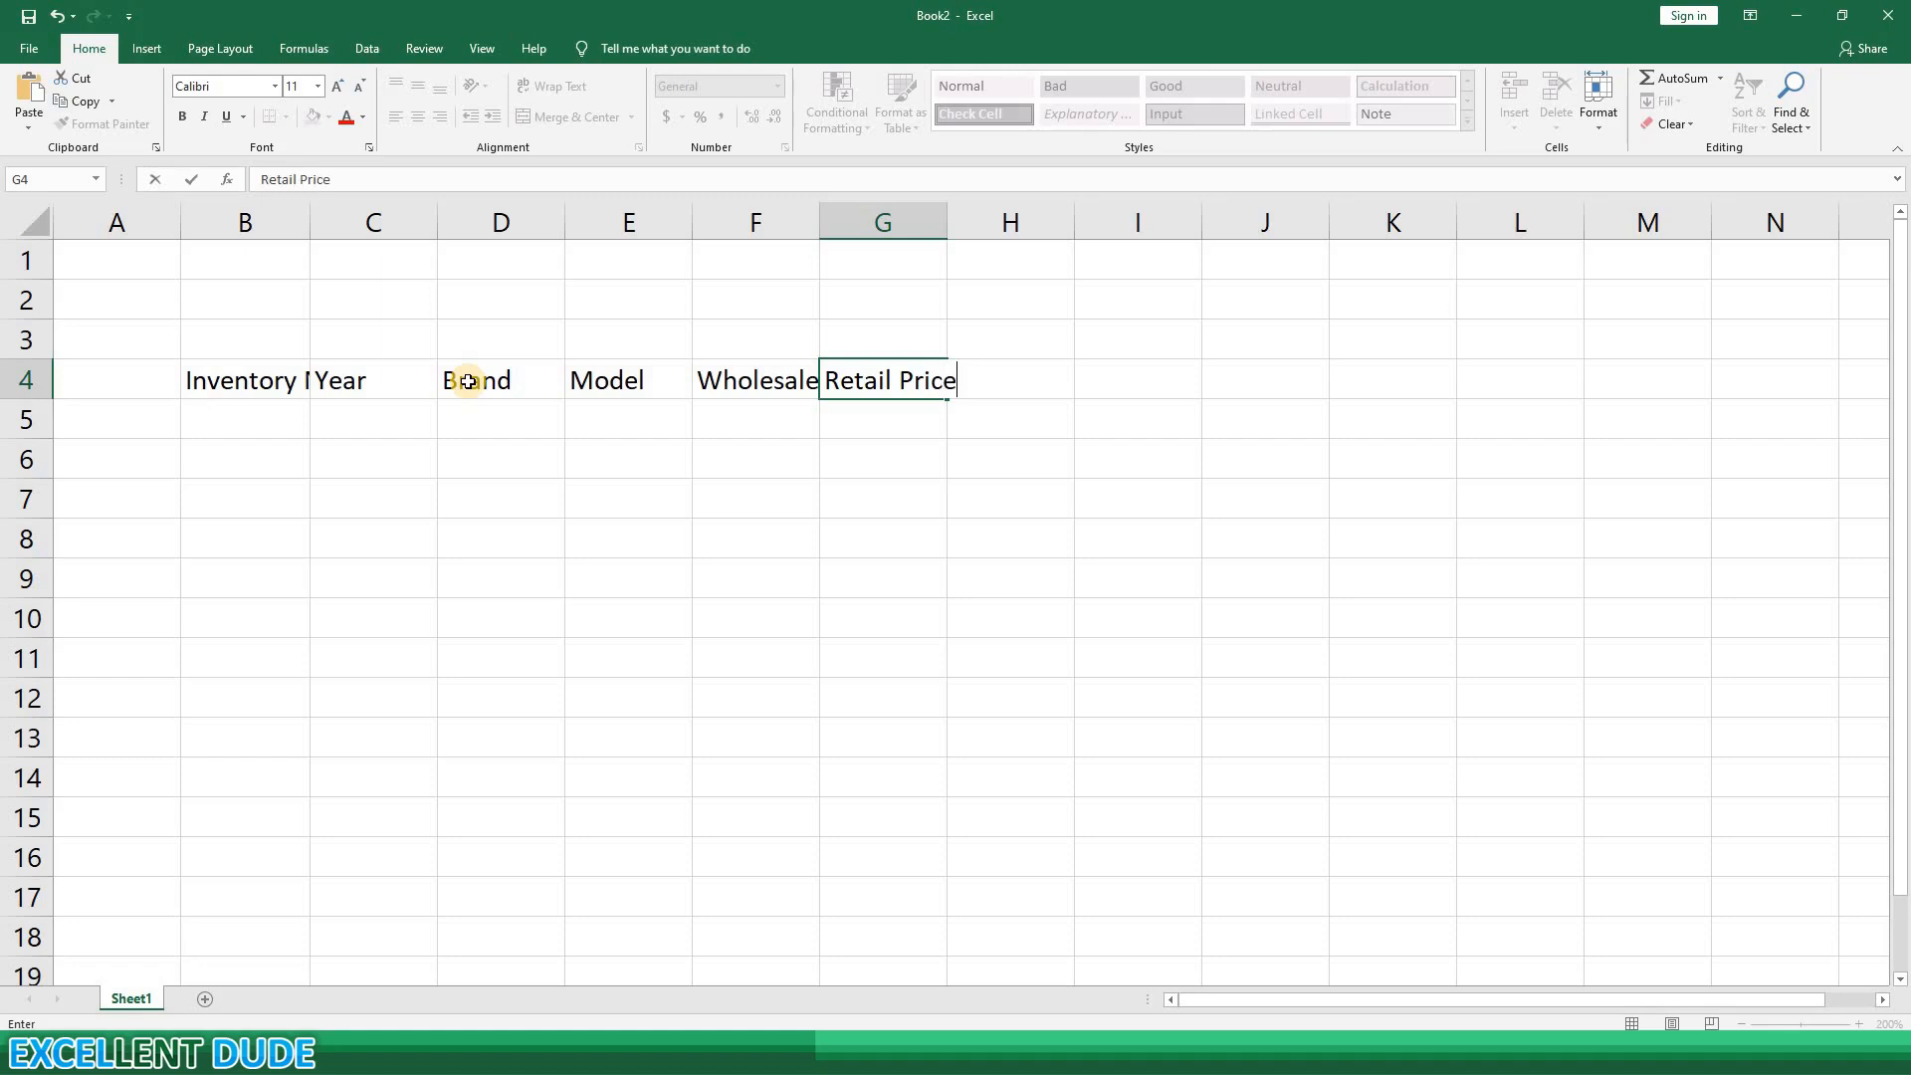
key("Return")
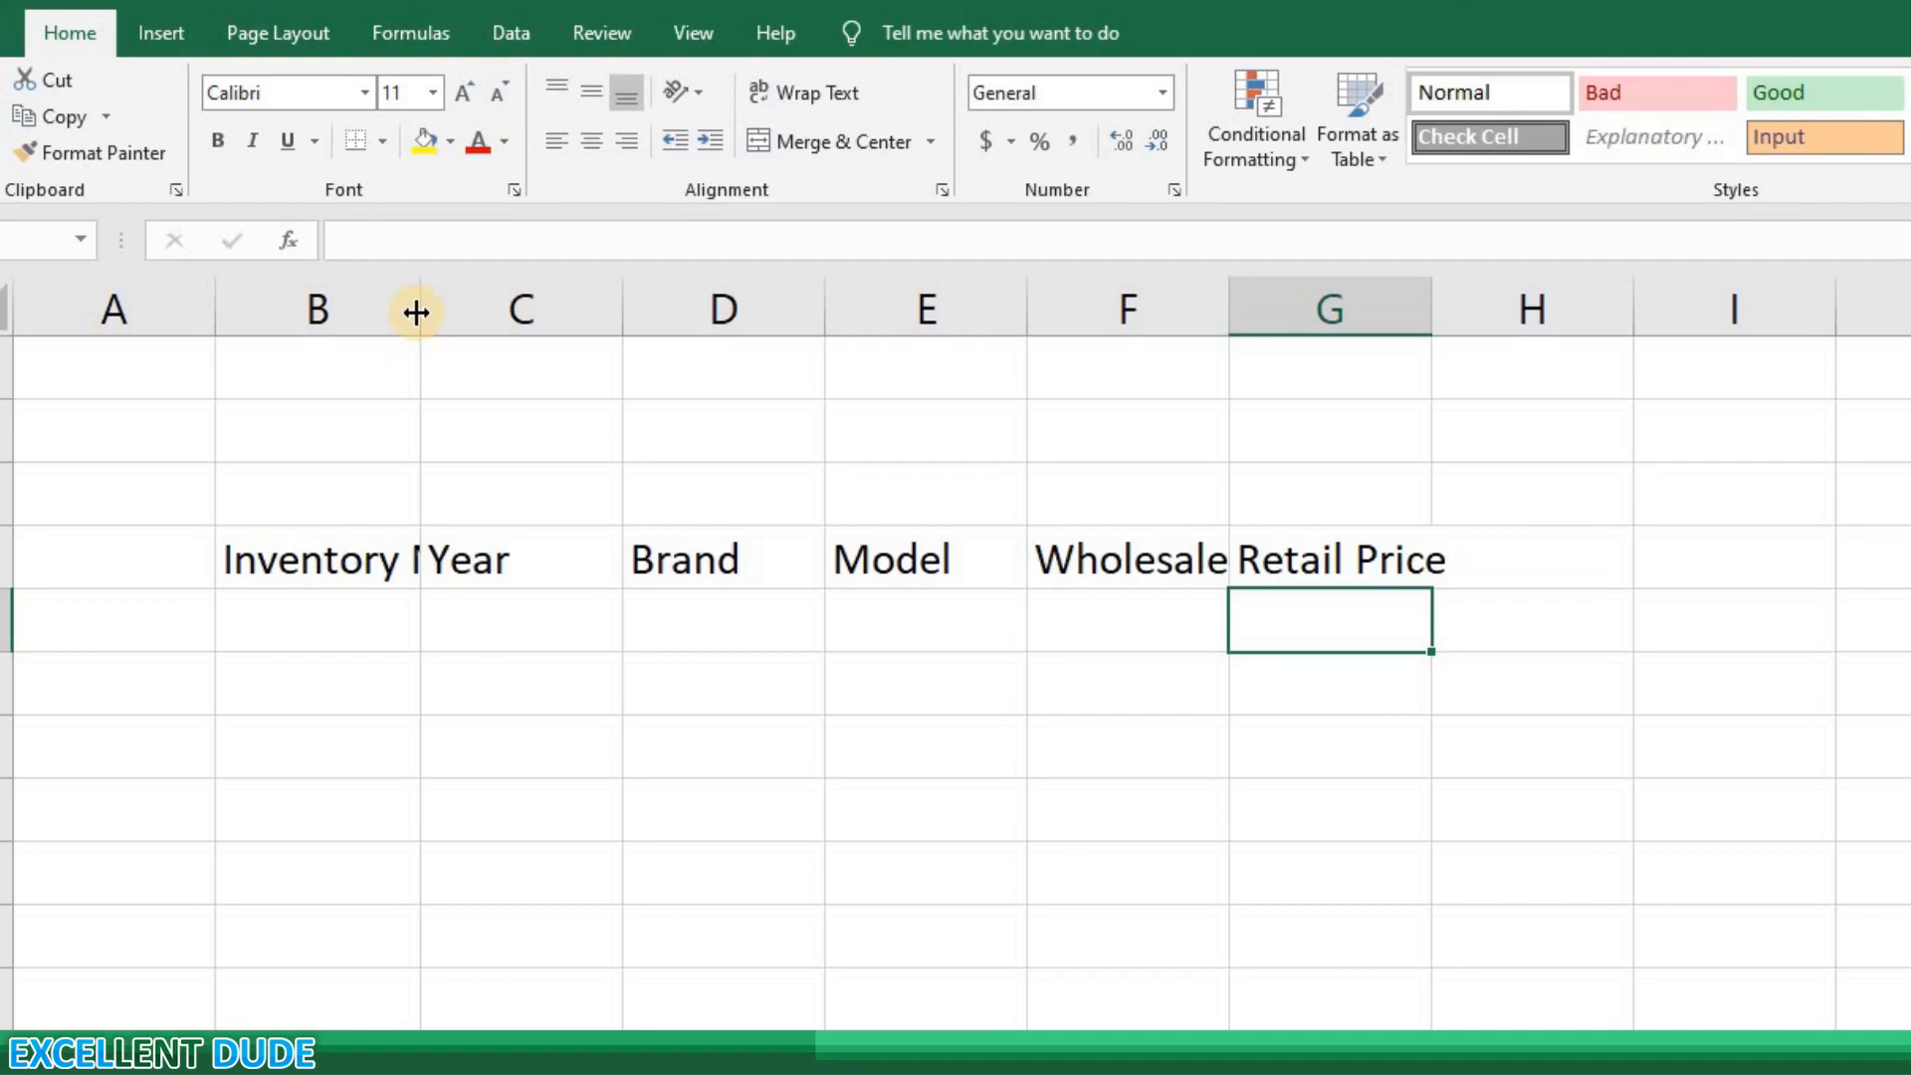
Step: Widen column B to show its whole heading, and autofit columns B through G to their contents
left_click_drag(416, 313, 588, 398)
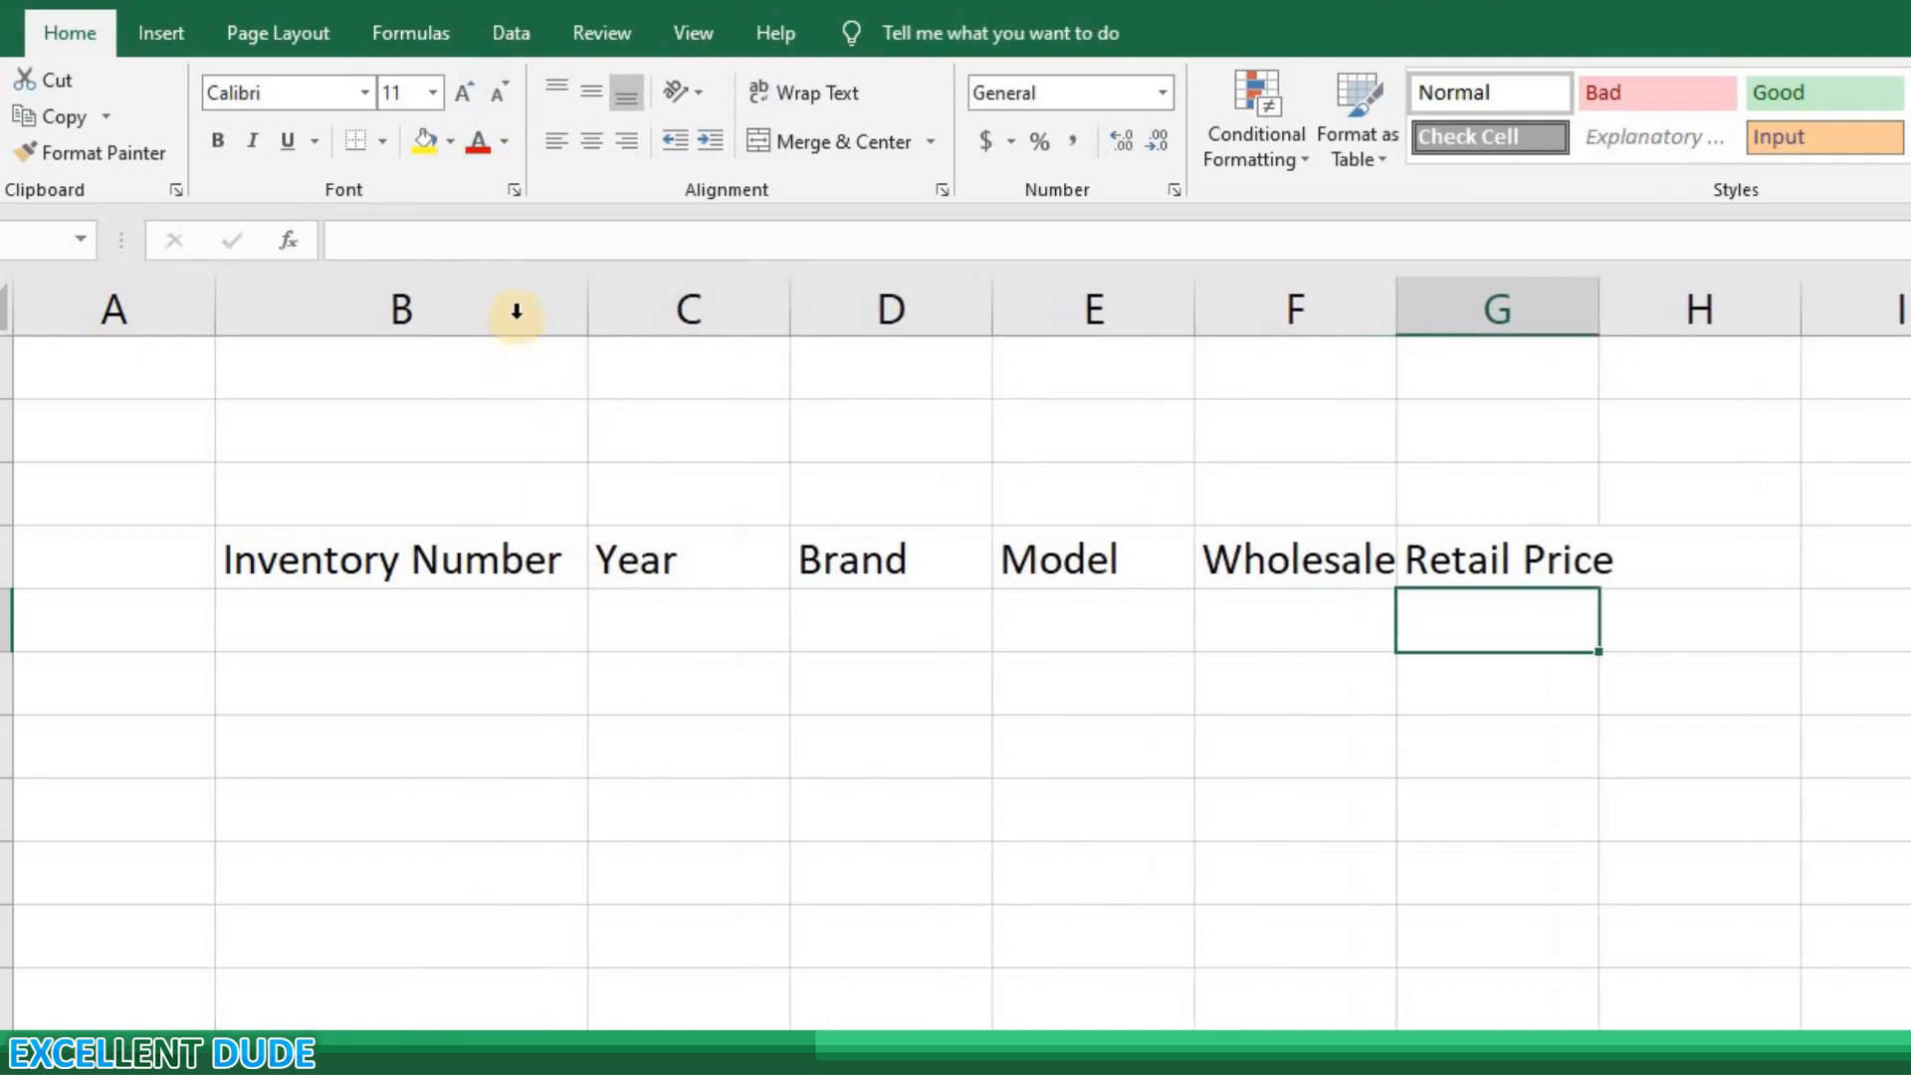
left_click(515, 312)
left_click(1501, 308, "shift")
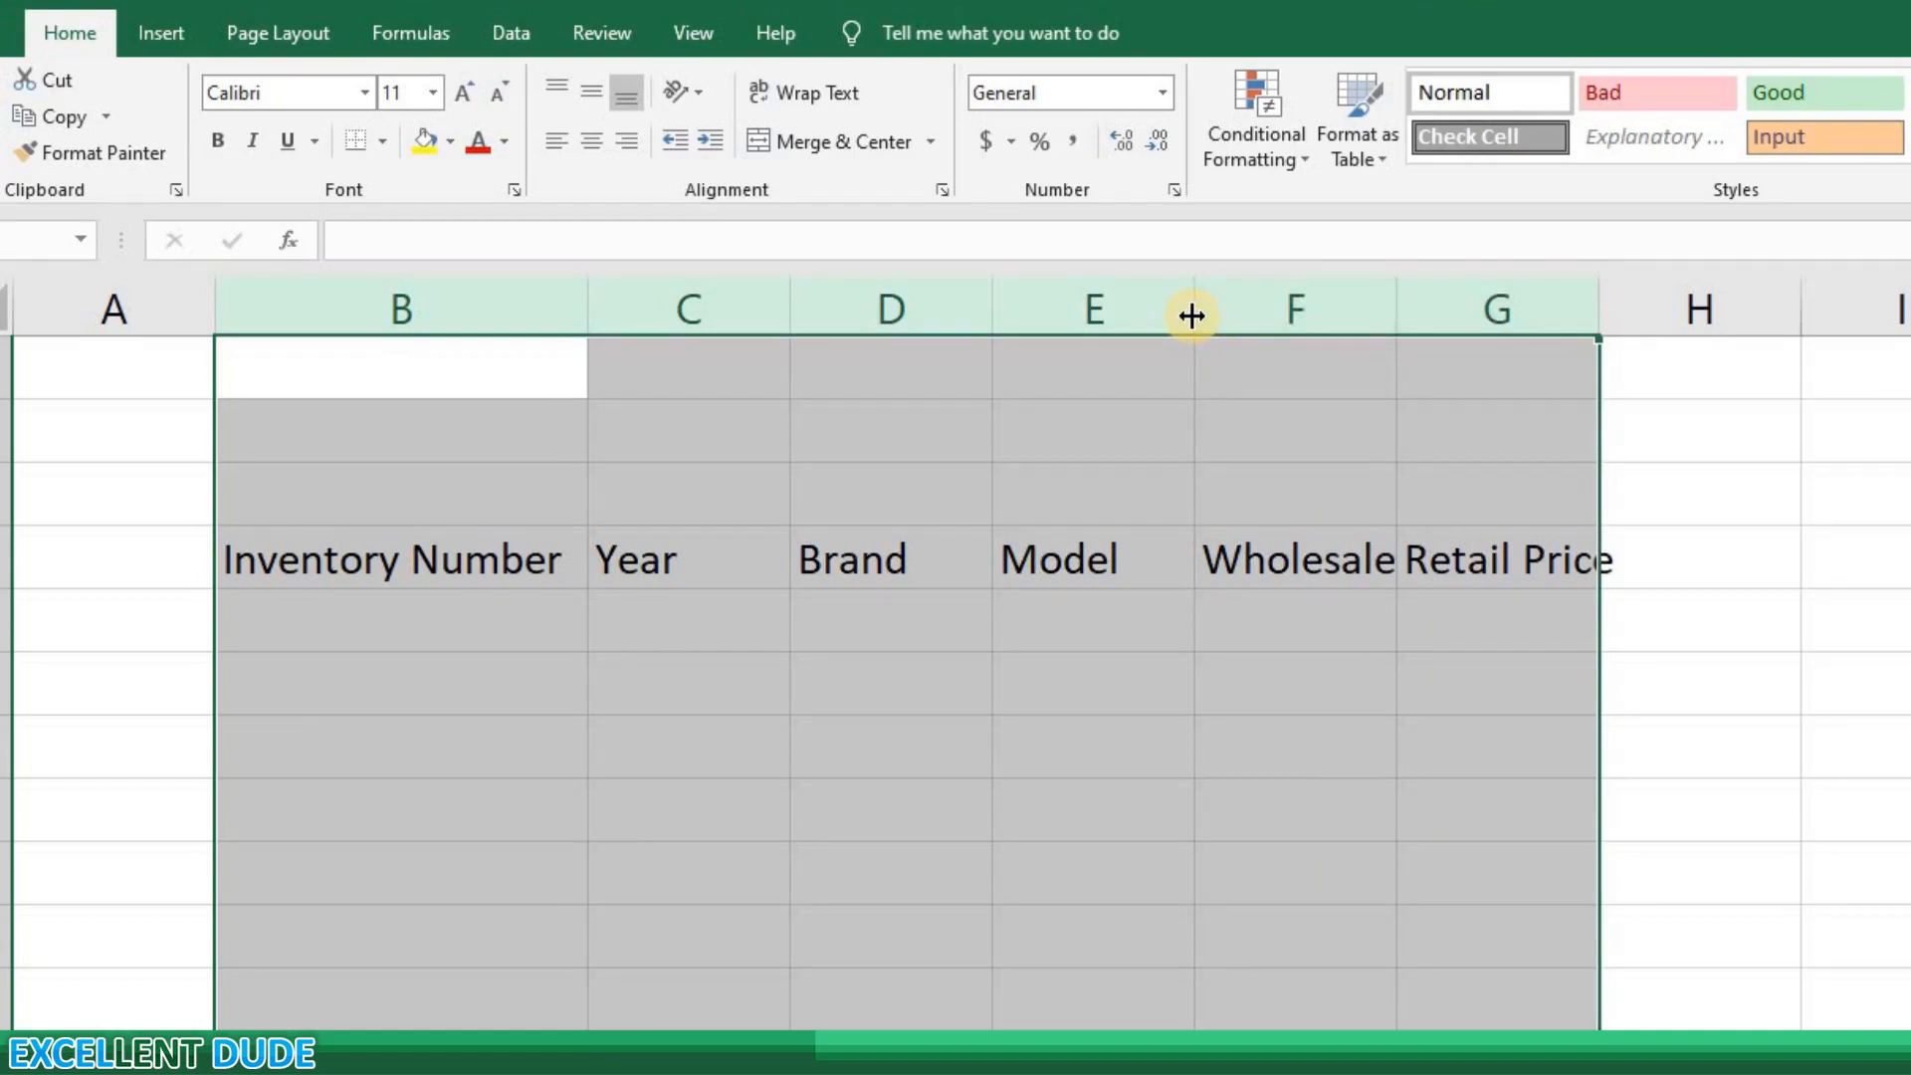
double_click(1192, 316)
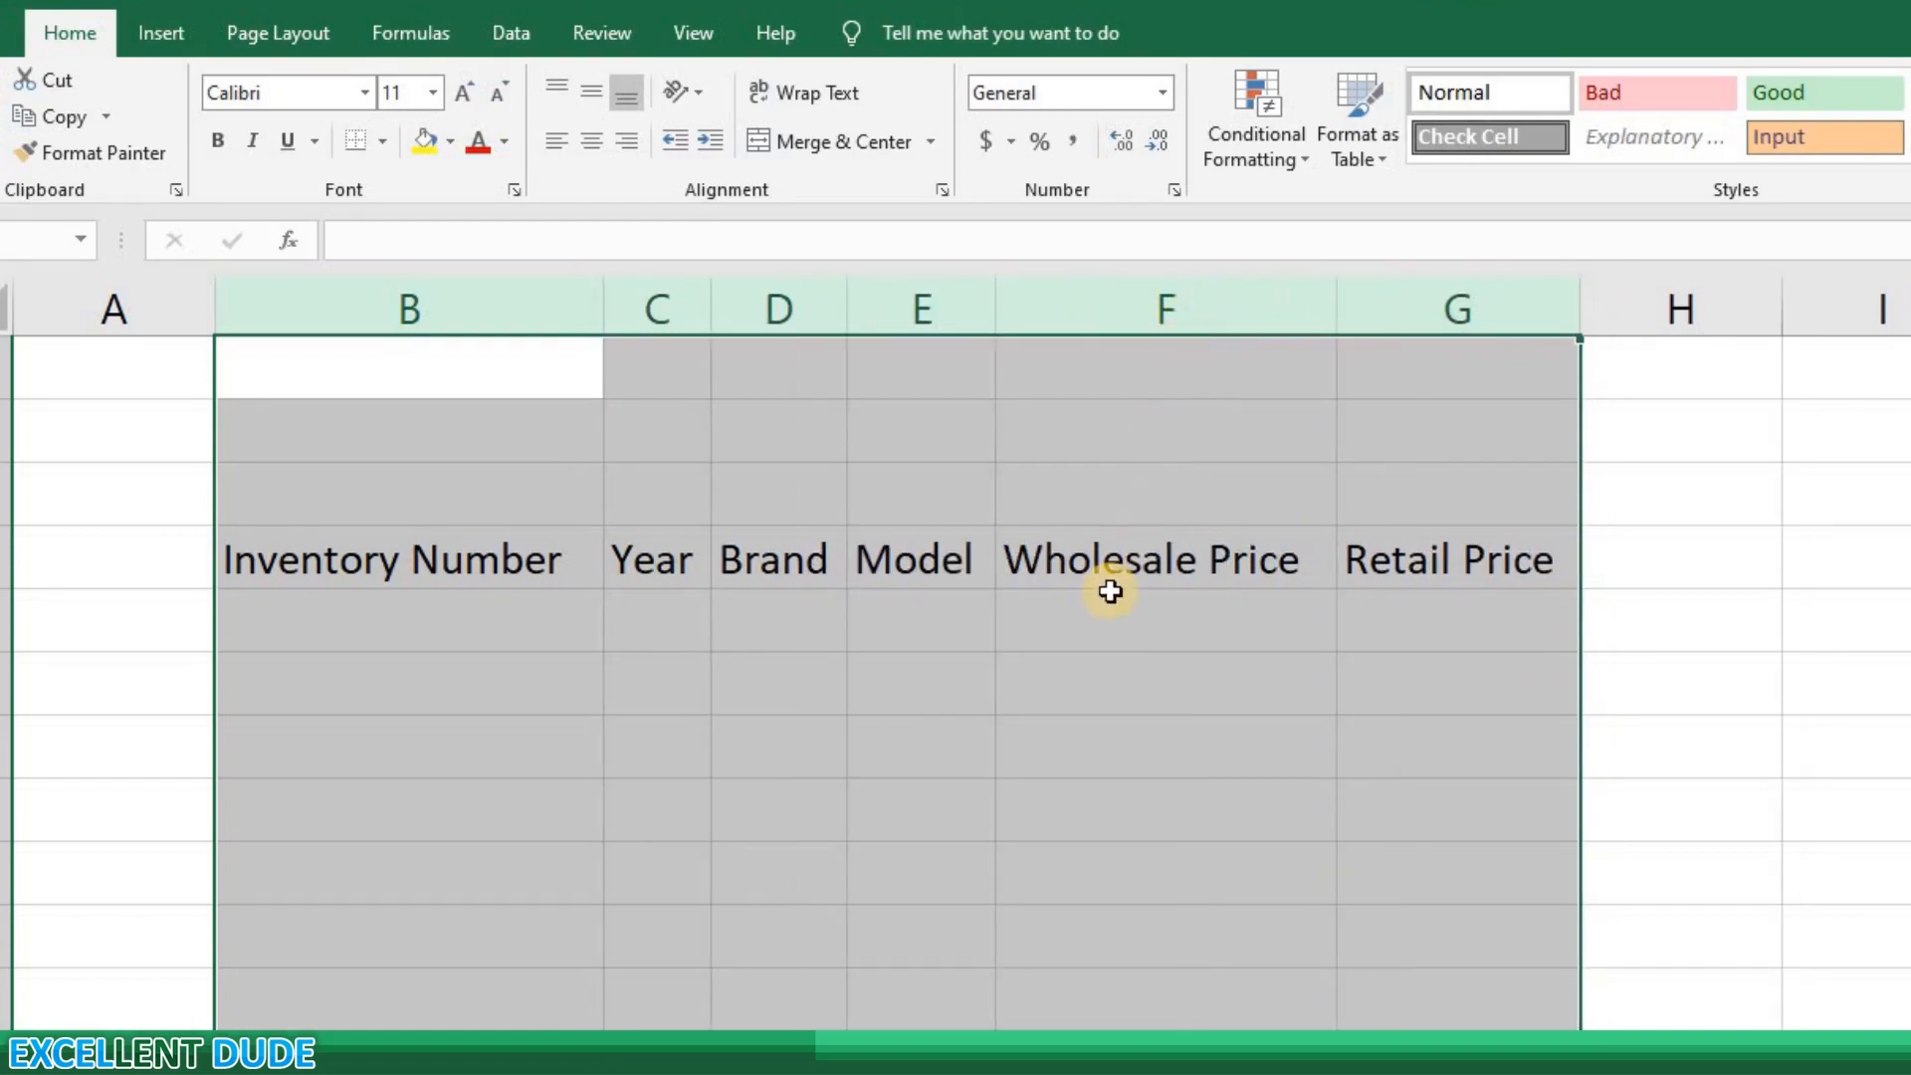
left_click(1035, 680)
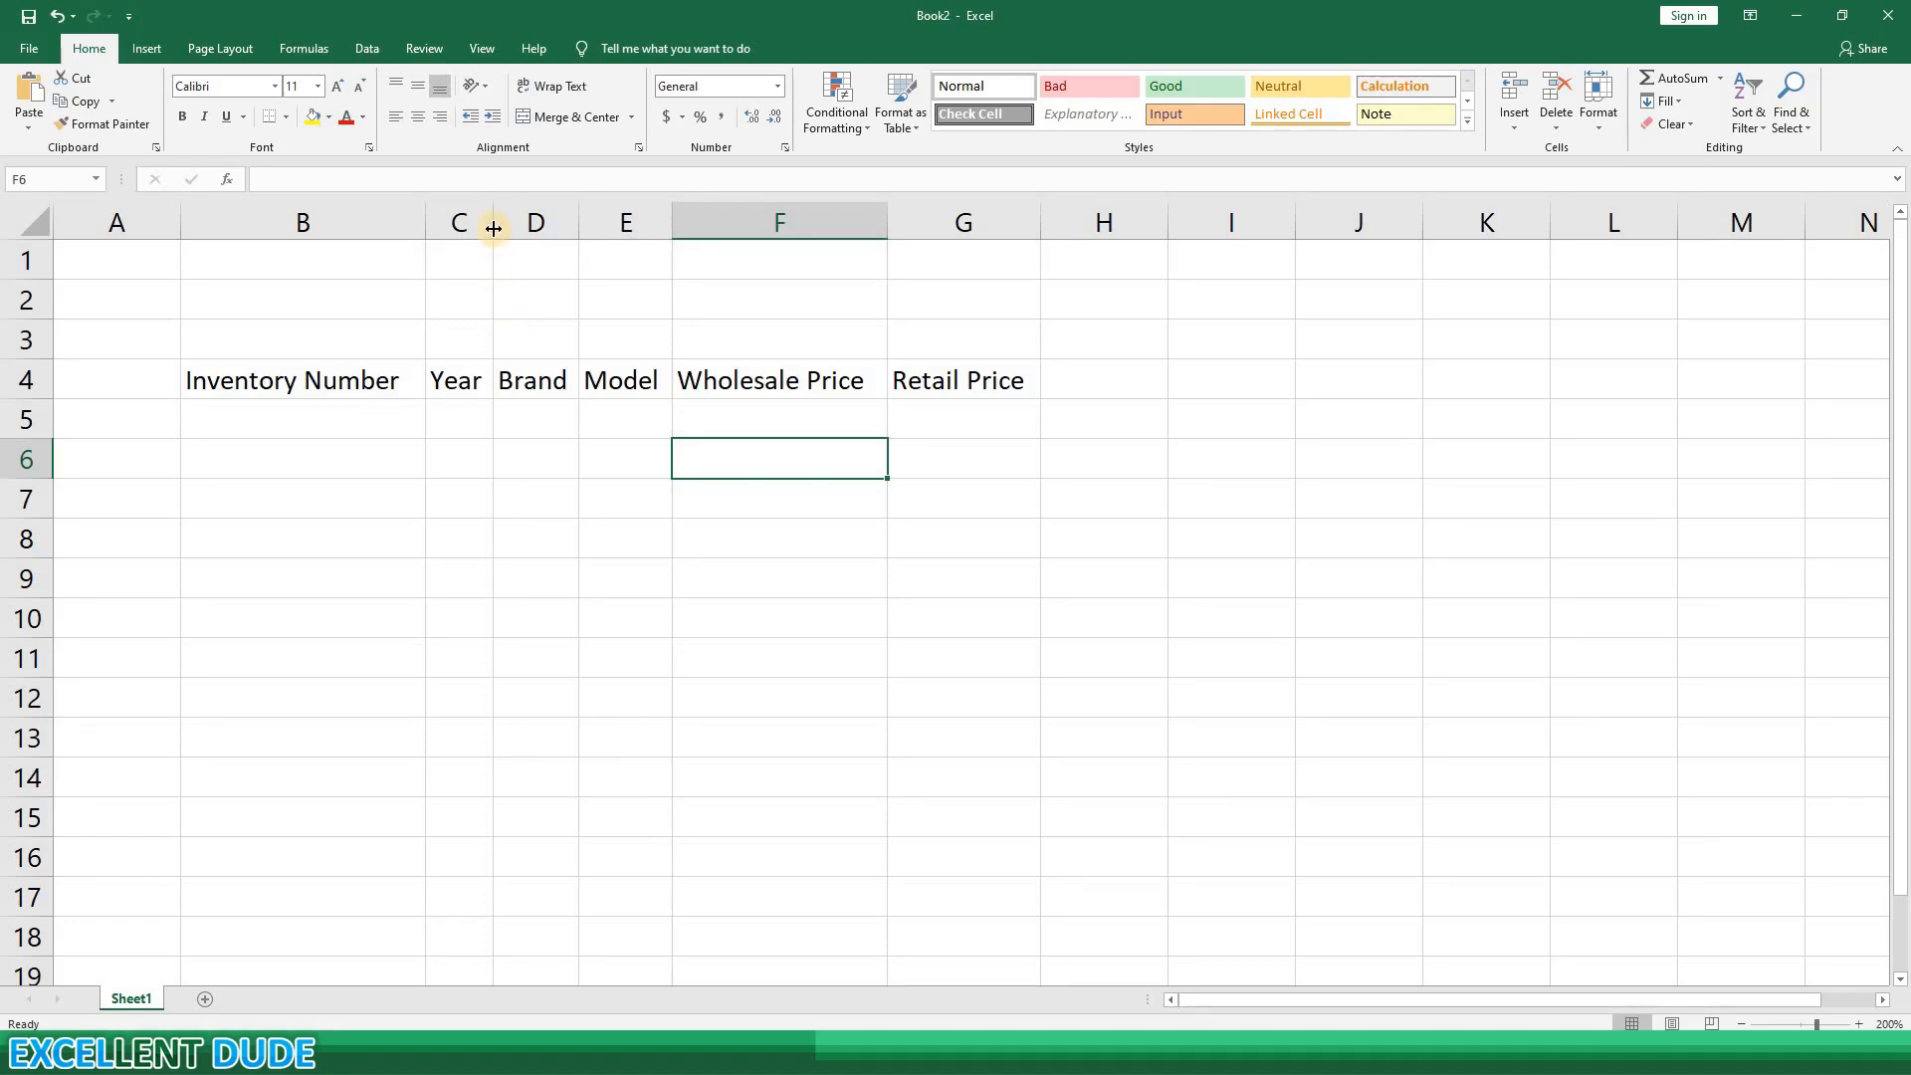
Step: Widen the Year, Brand, Model and Retail Price columns beyond their headings, making the Model column the widest
left_click_drag(494, 229, 1008, 221)
left_click_drag(1370, 221, 1416, 221)
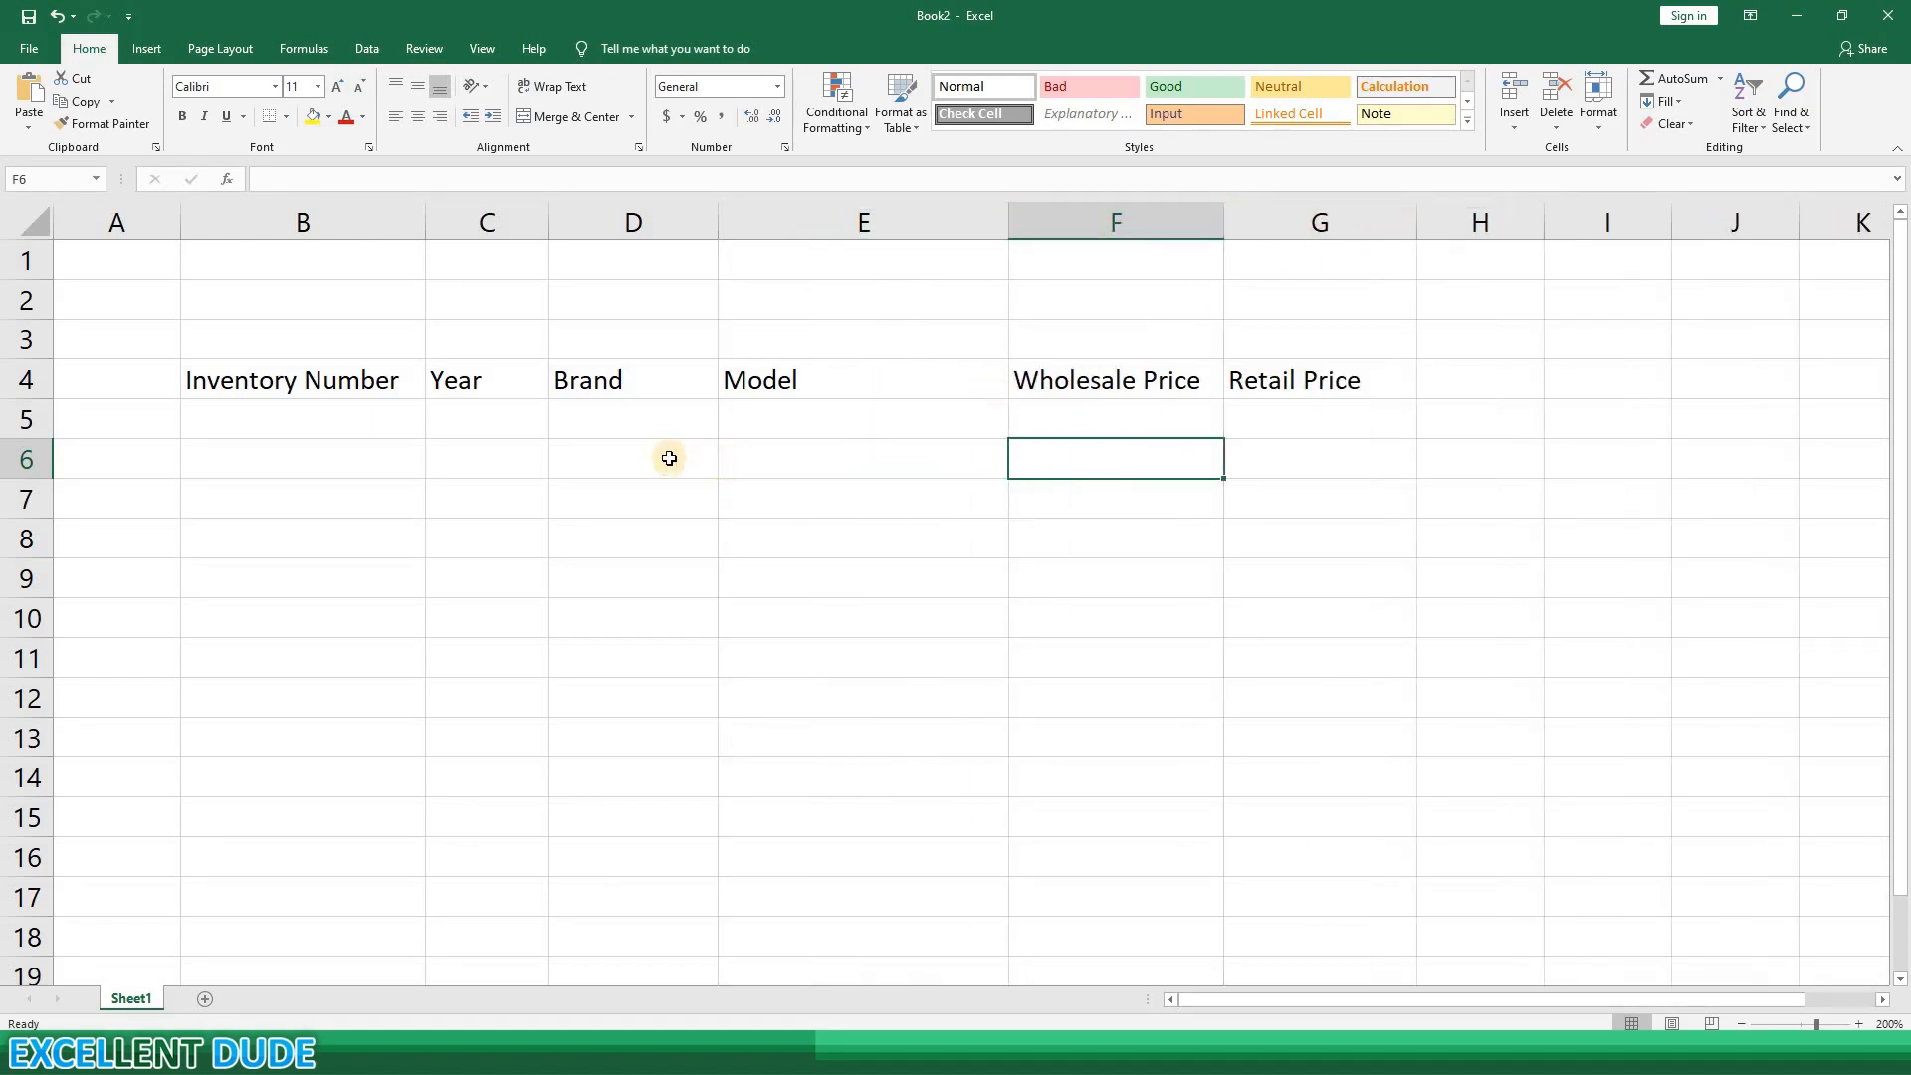
Step: Enter the inventory numbers 1001 in cell B5 and 1002 in cell B6
left_click(399, 424)
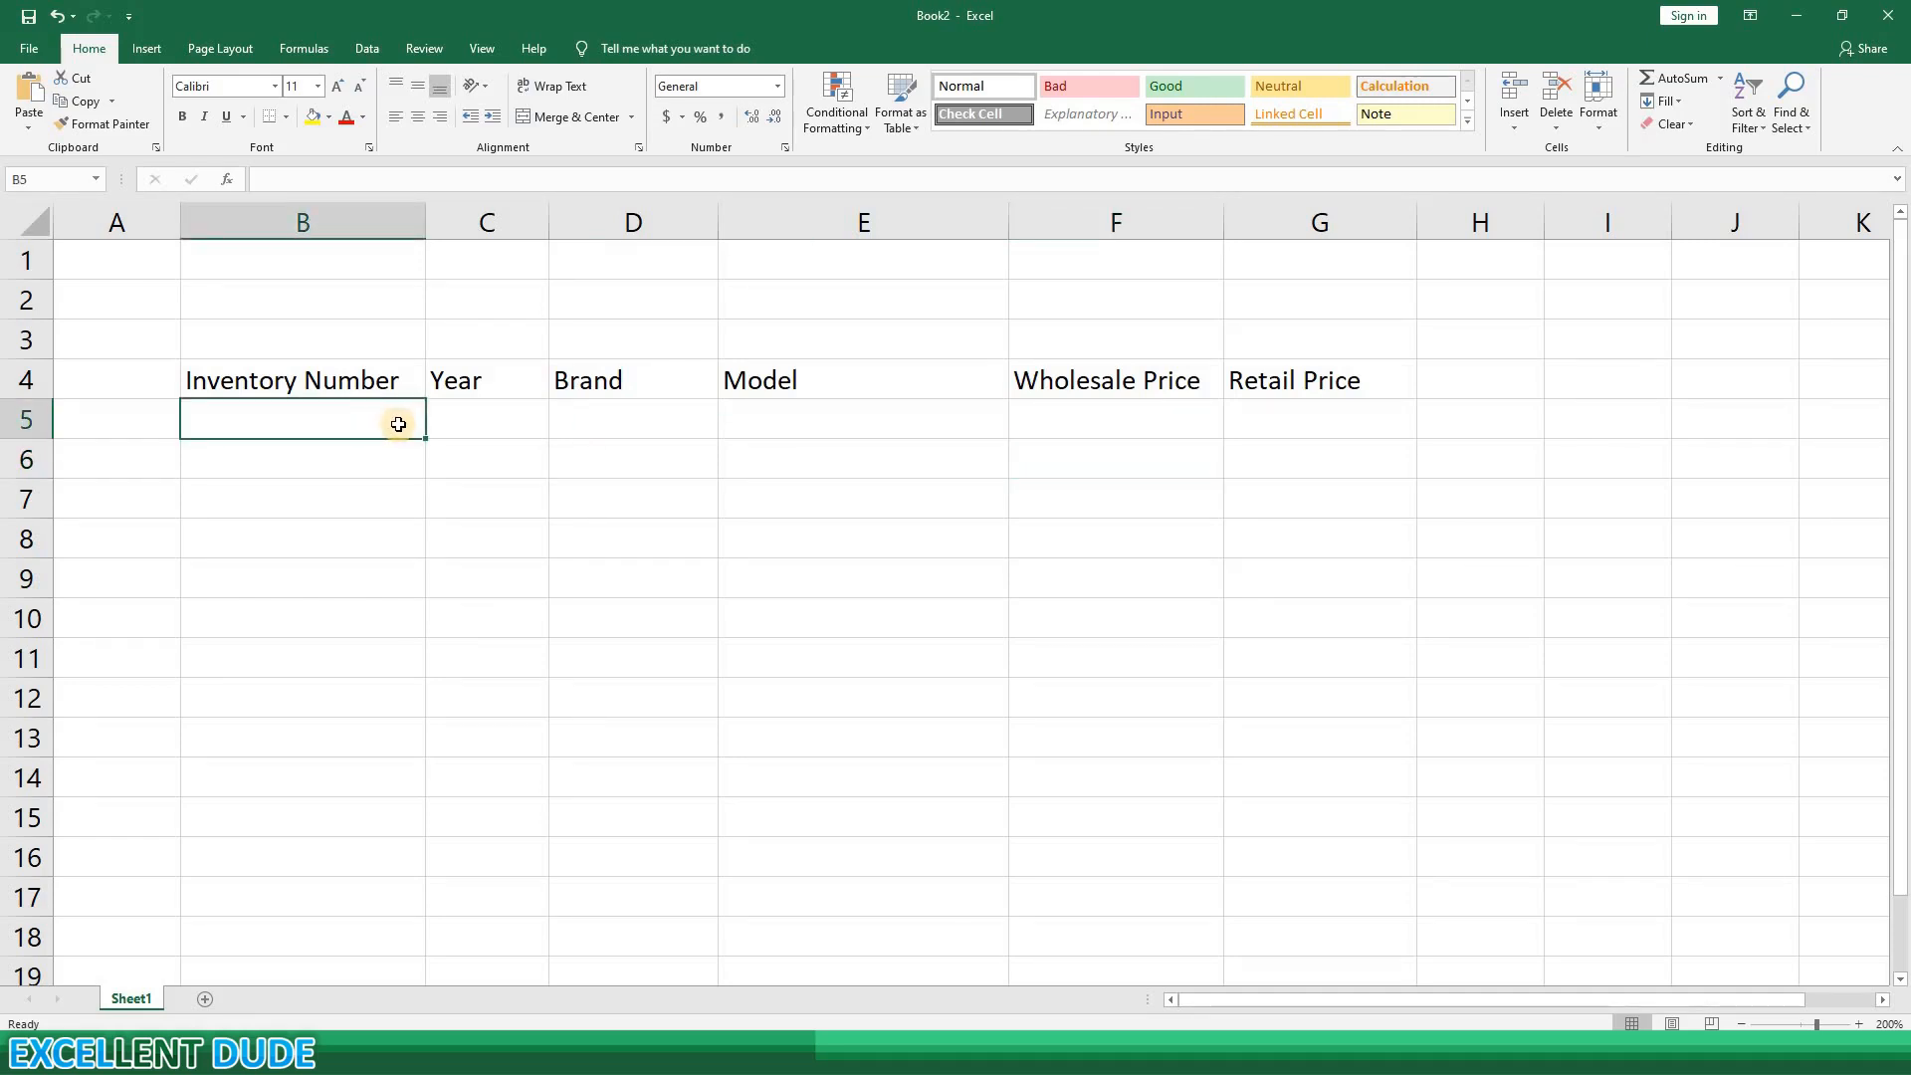
type("1001")
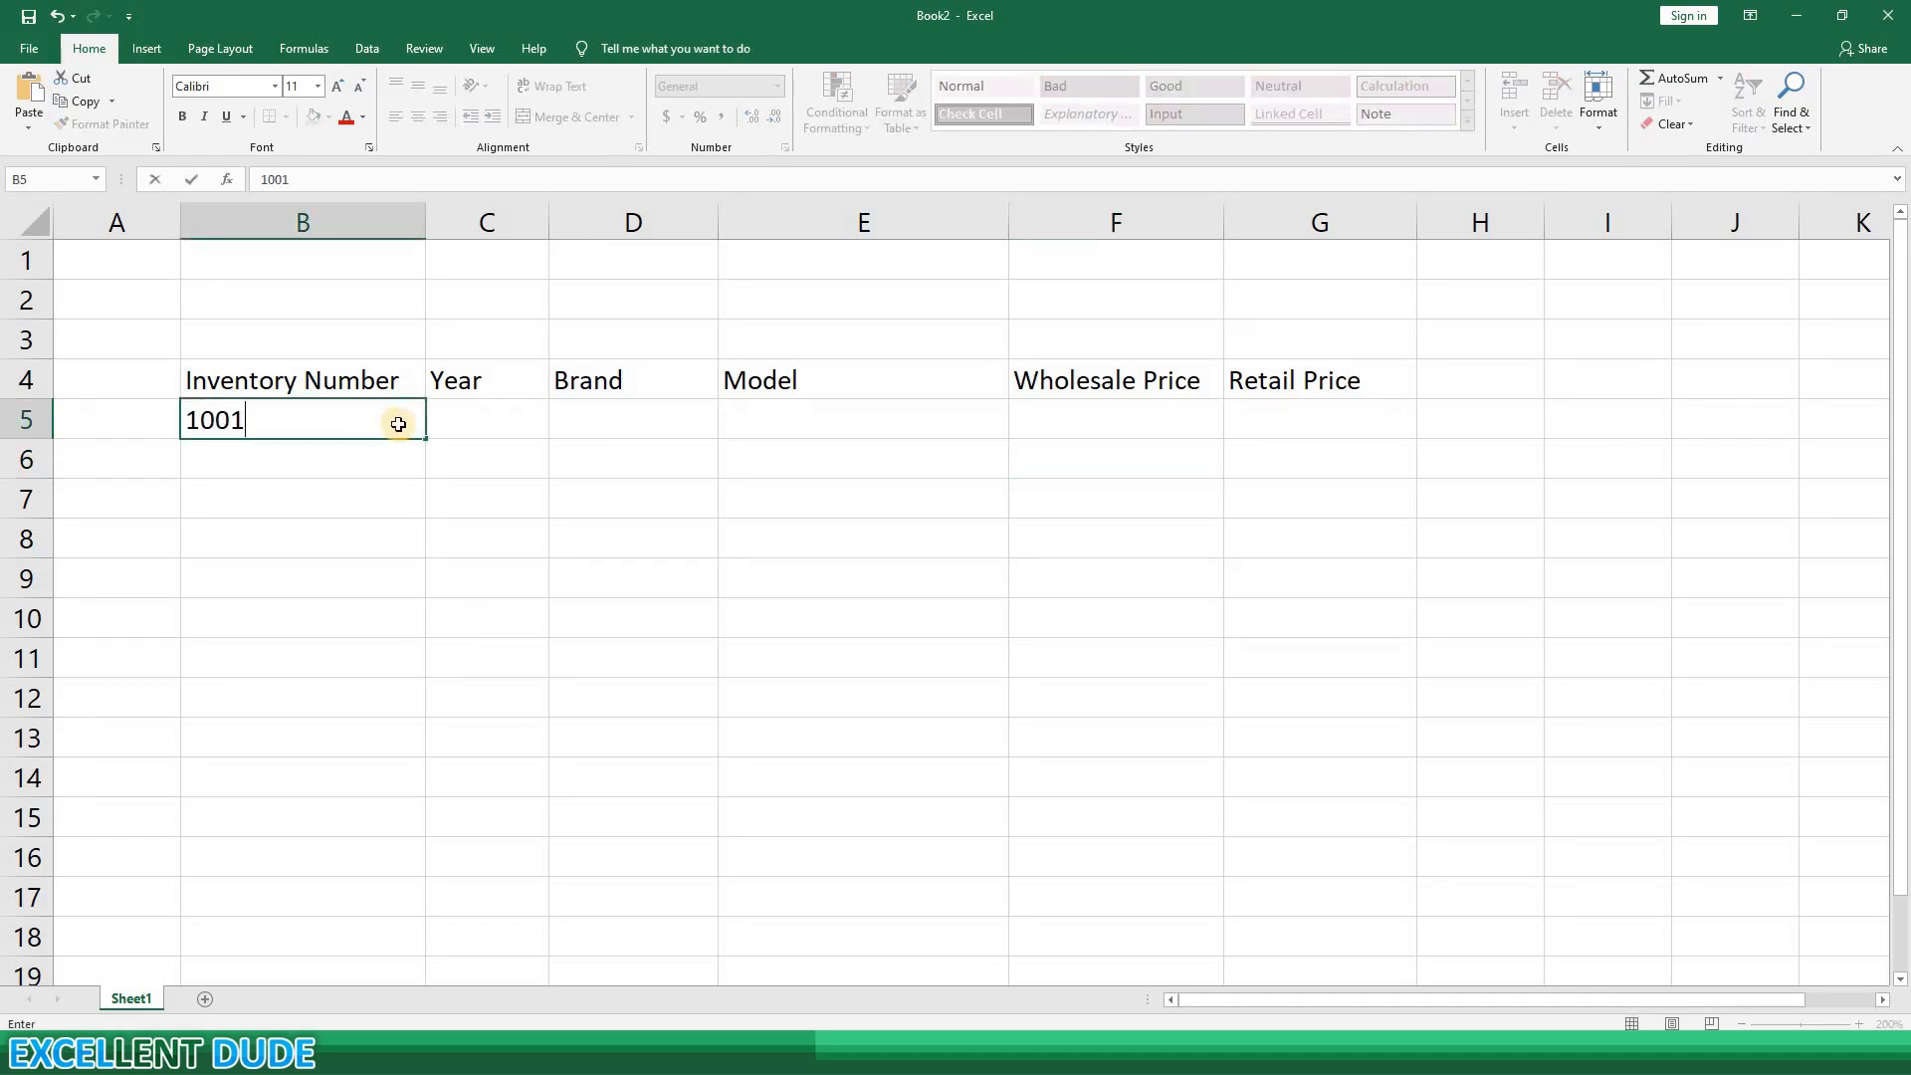
key("Return")
type("1002")
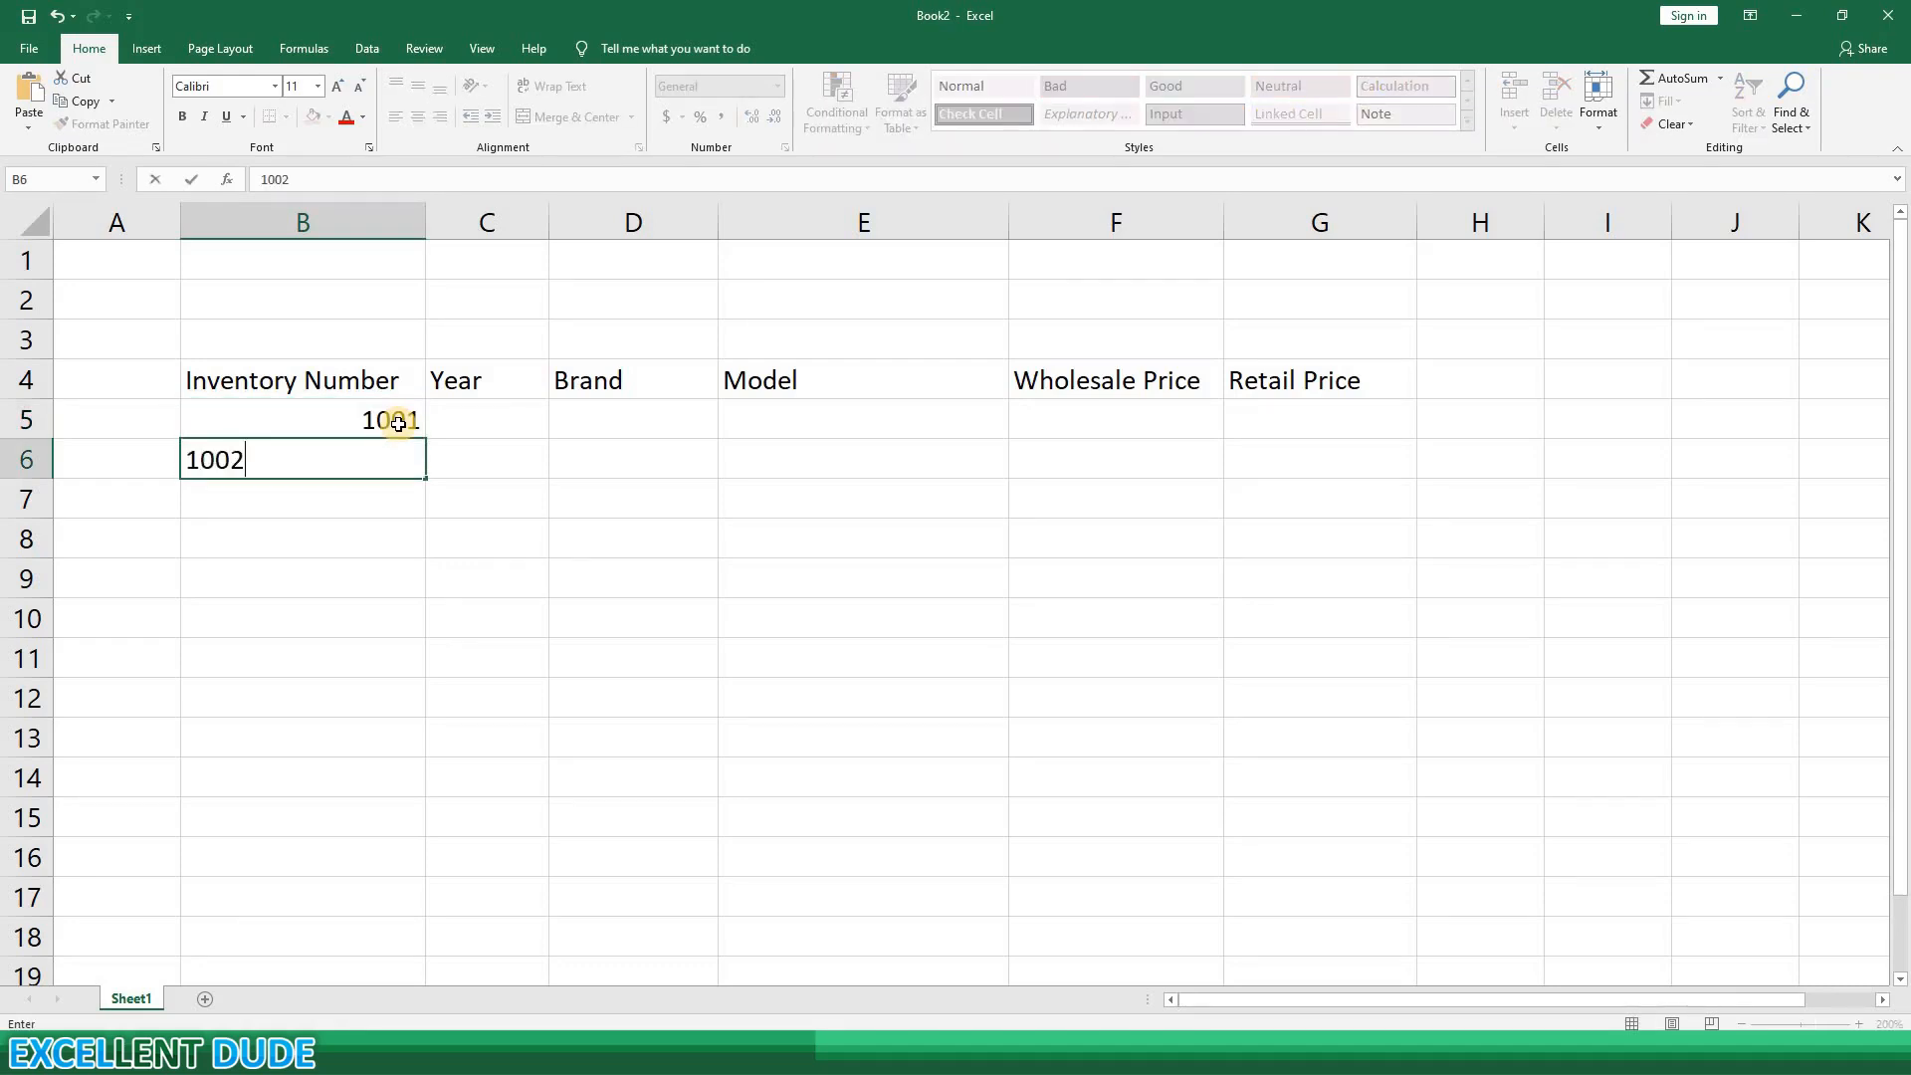
key("Return")
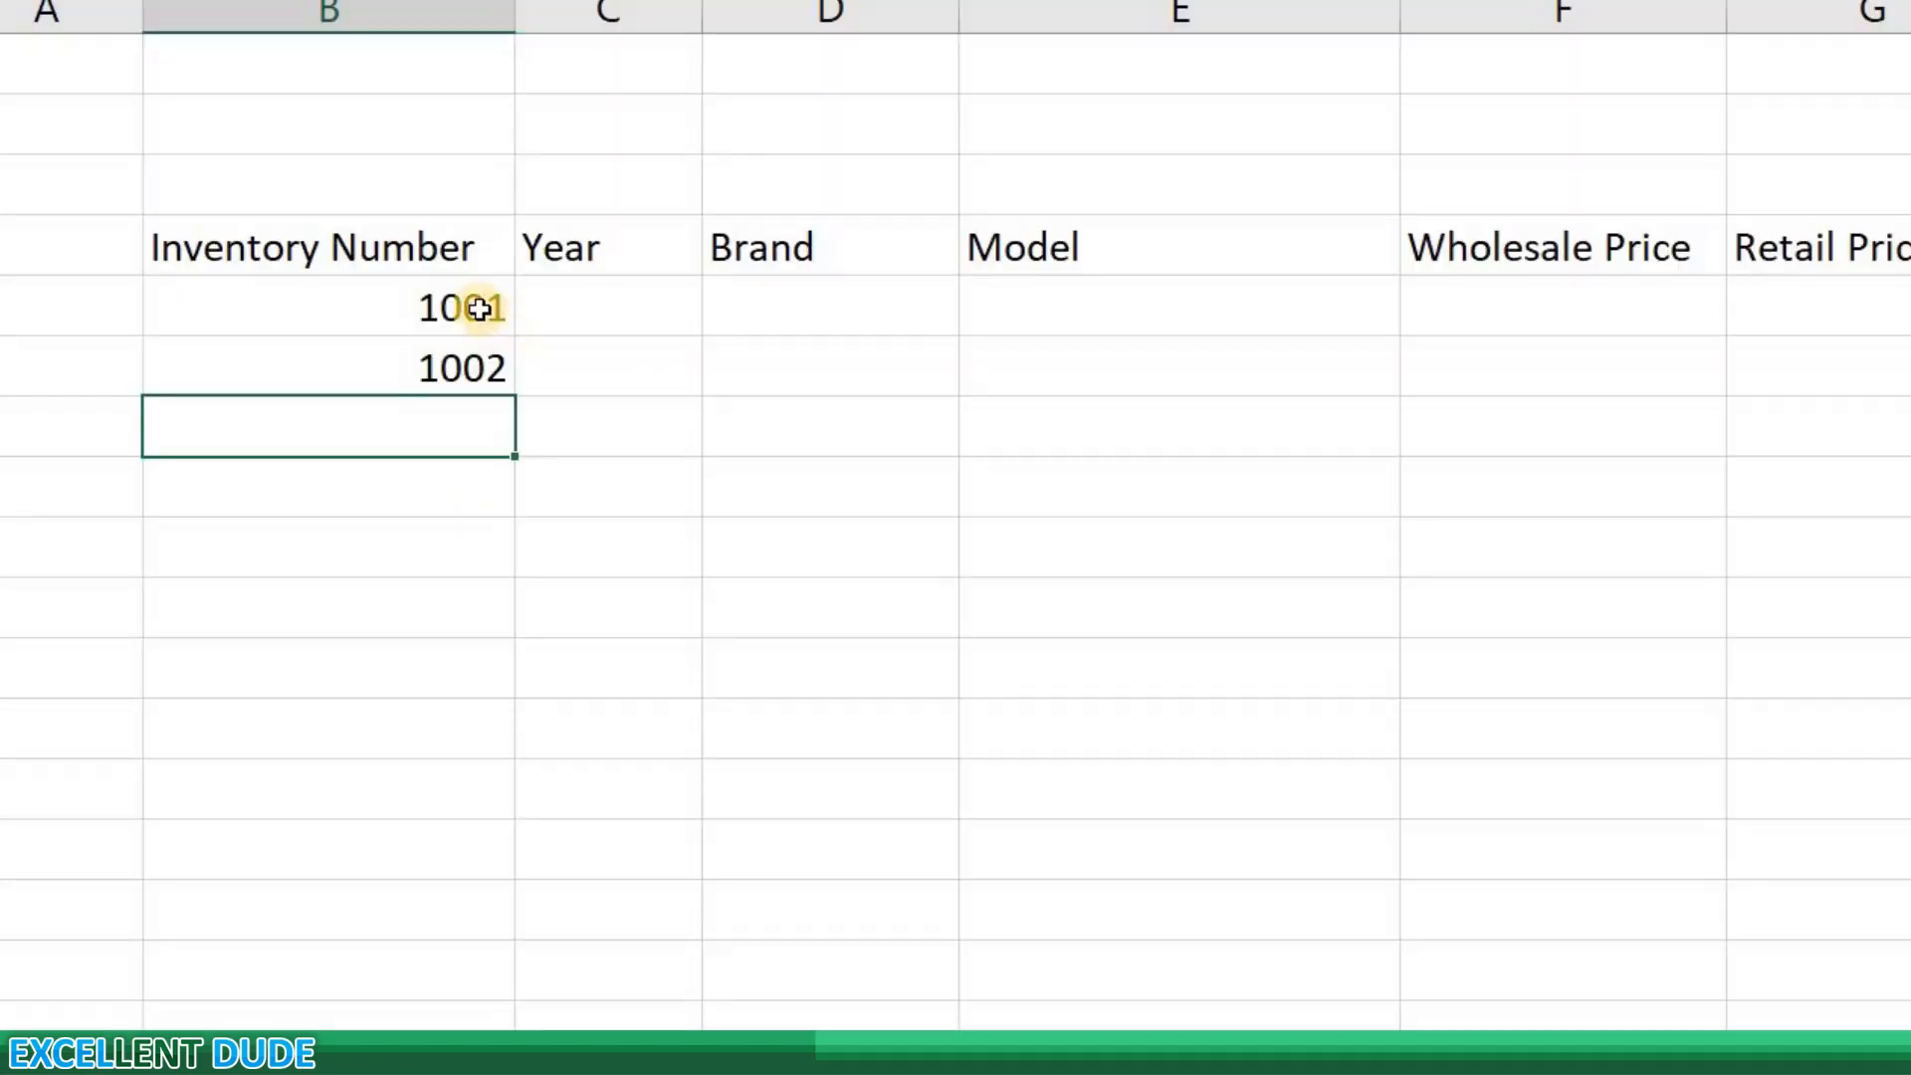
Step: Extend the number series from B5:B6 down to 1005 in cell B9
left_click_drag(403, 434, 414, 467)
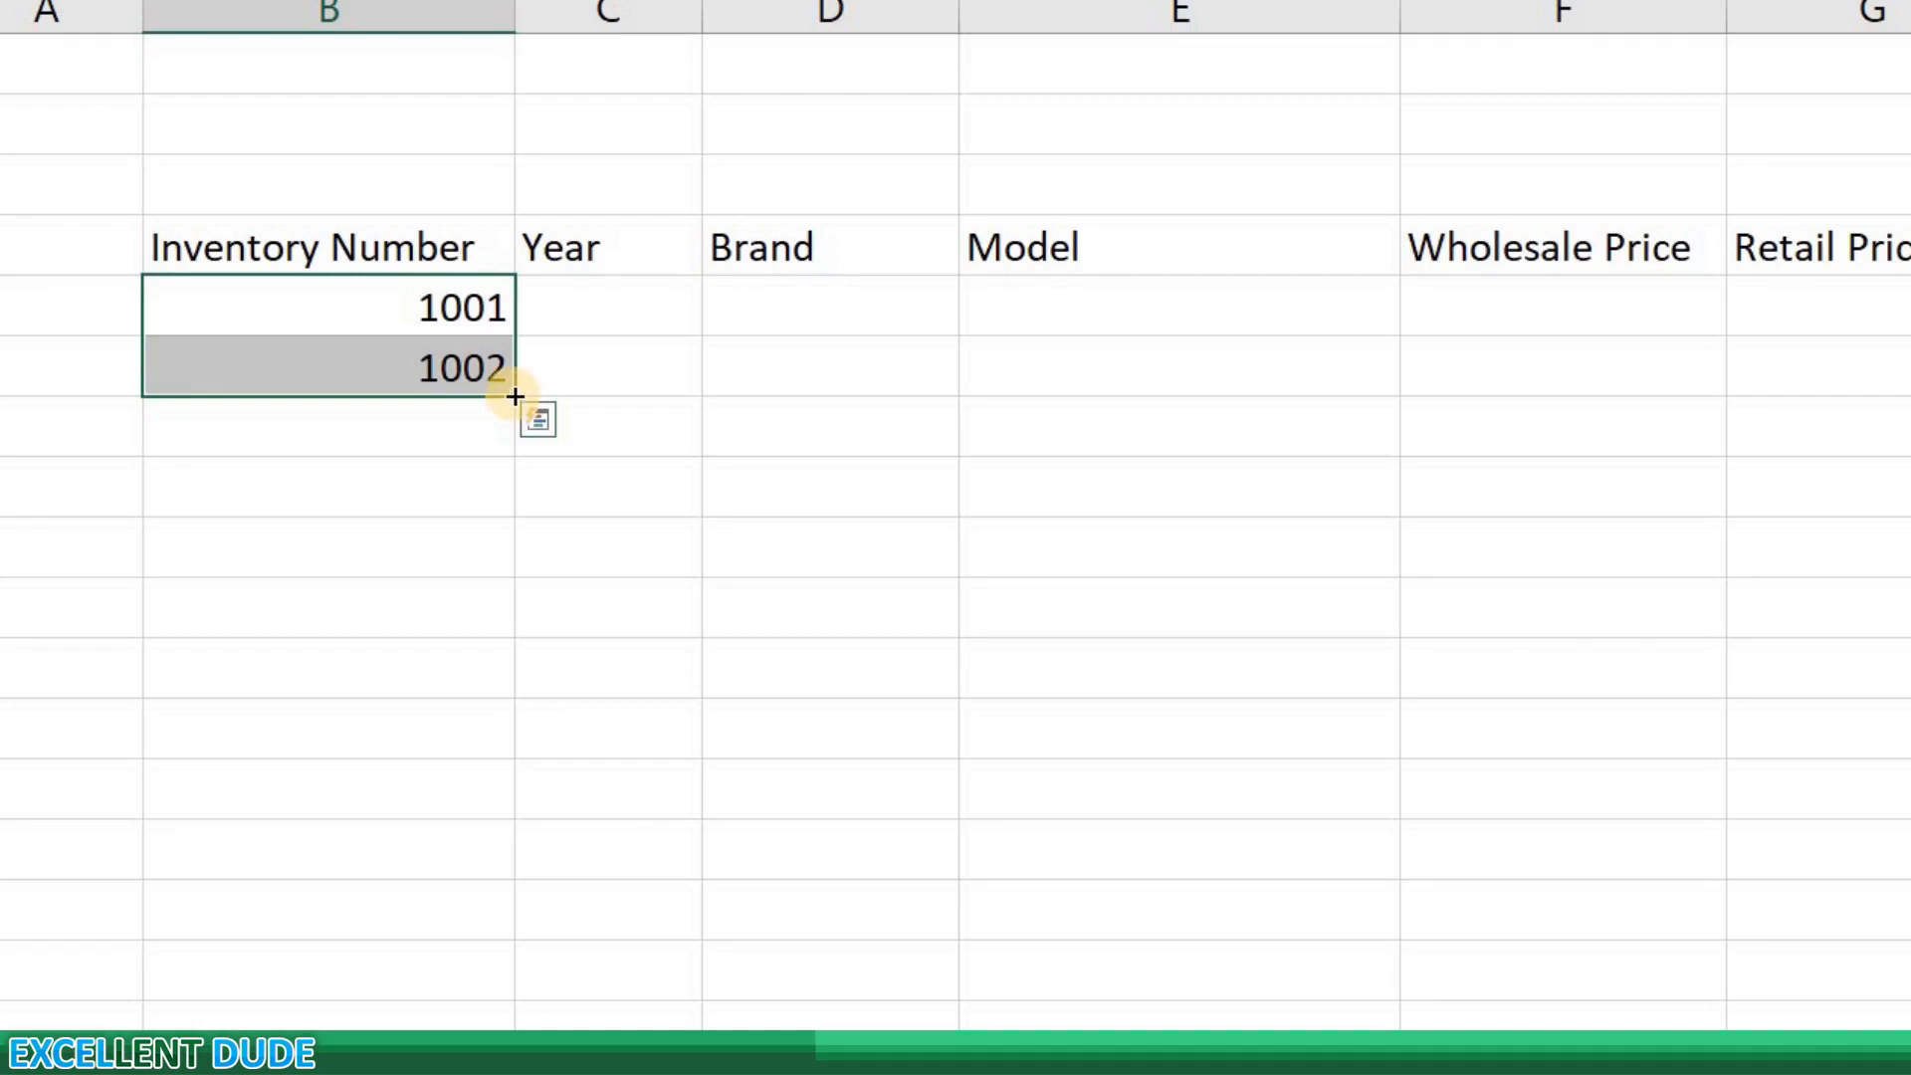
left_click_drag(514, 396, 513, 556)
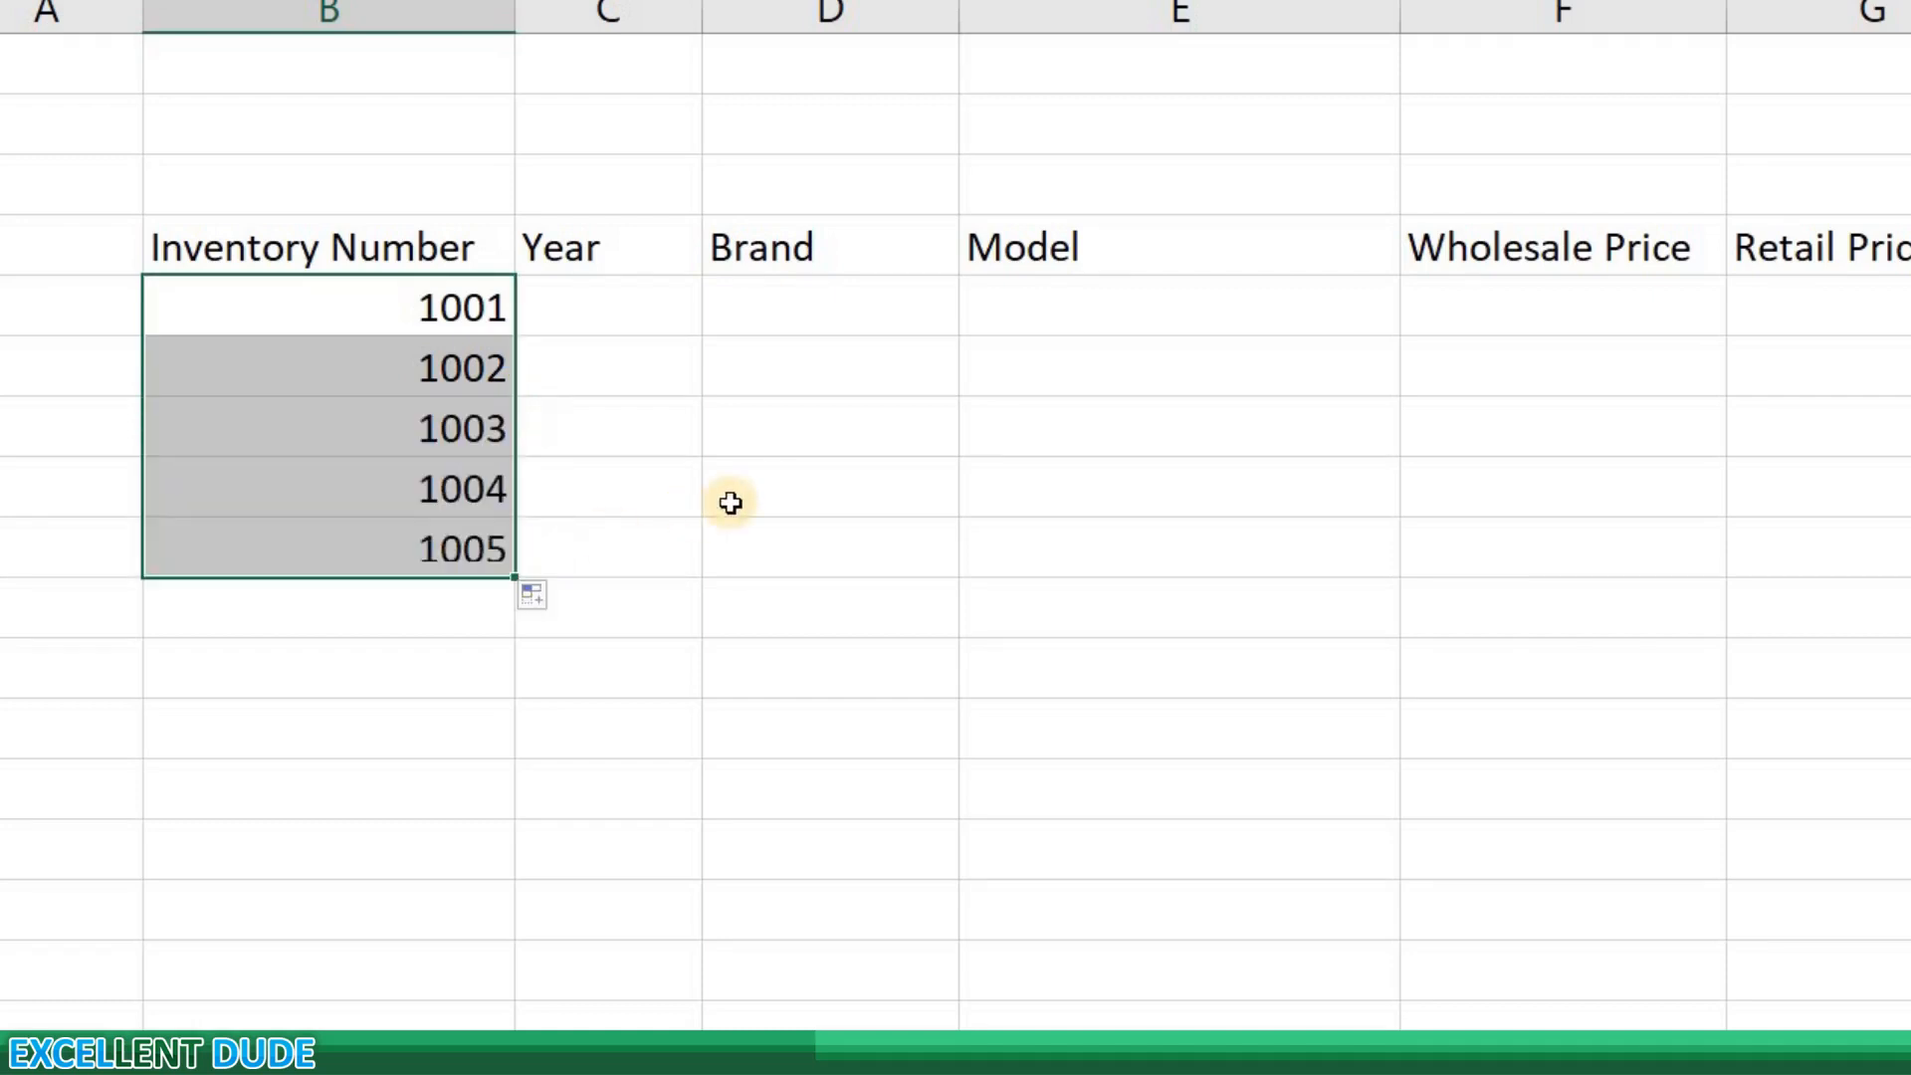
left_click(730, 502)
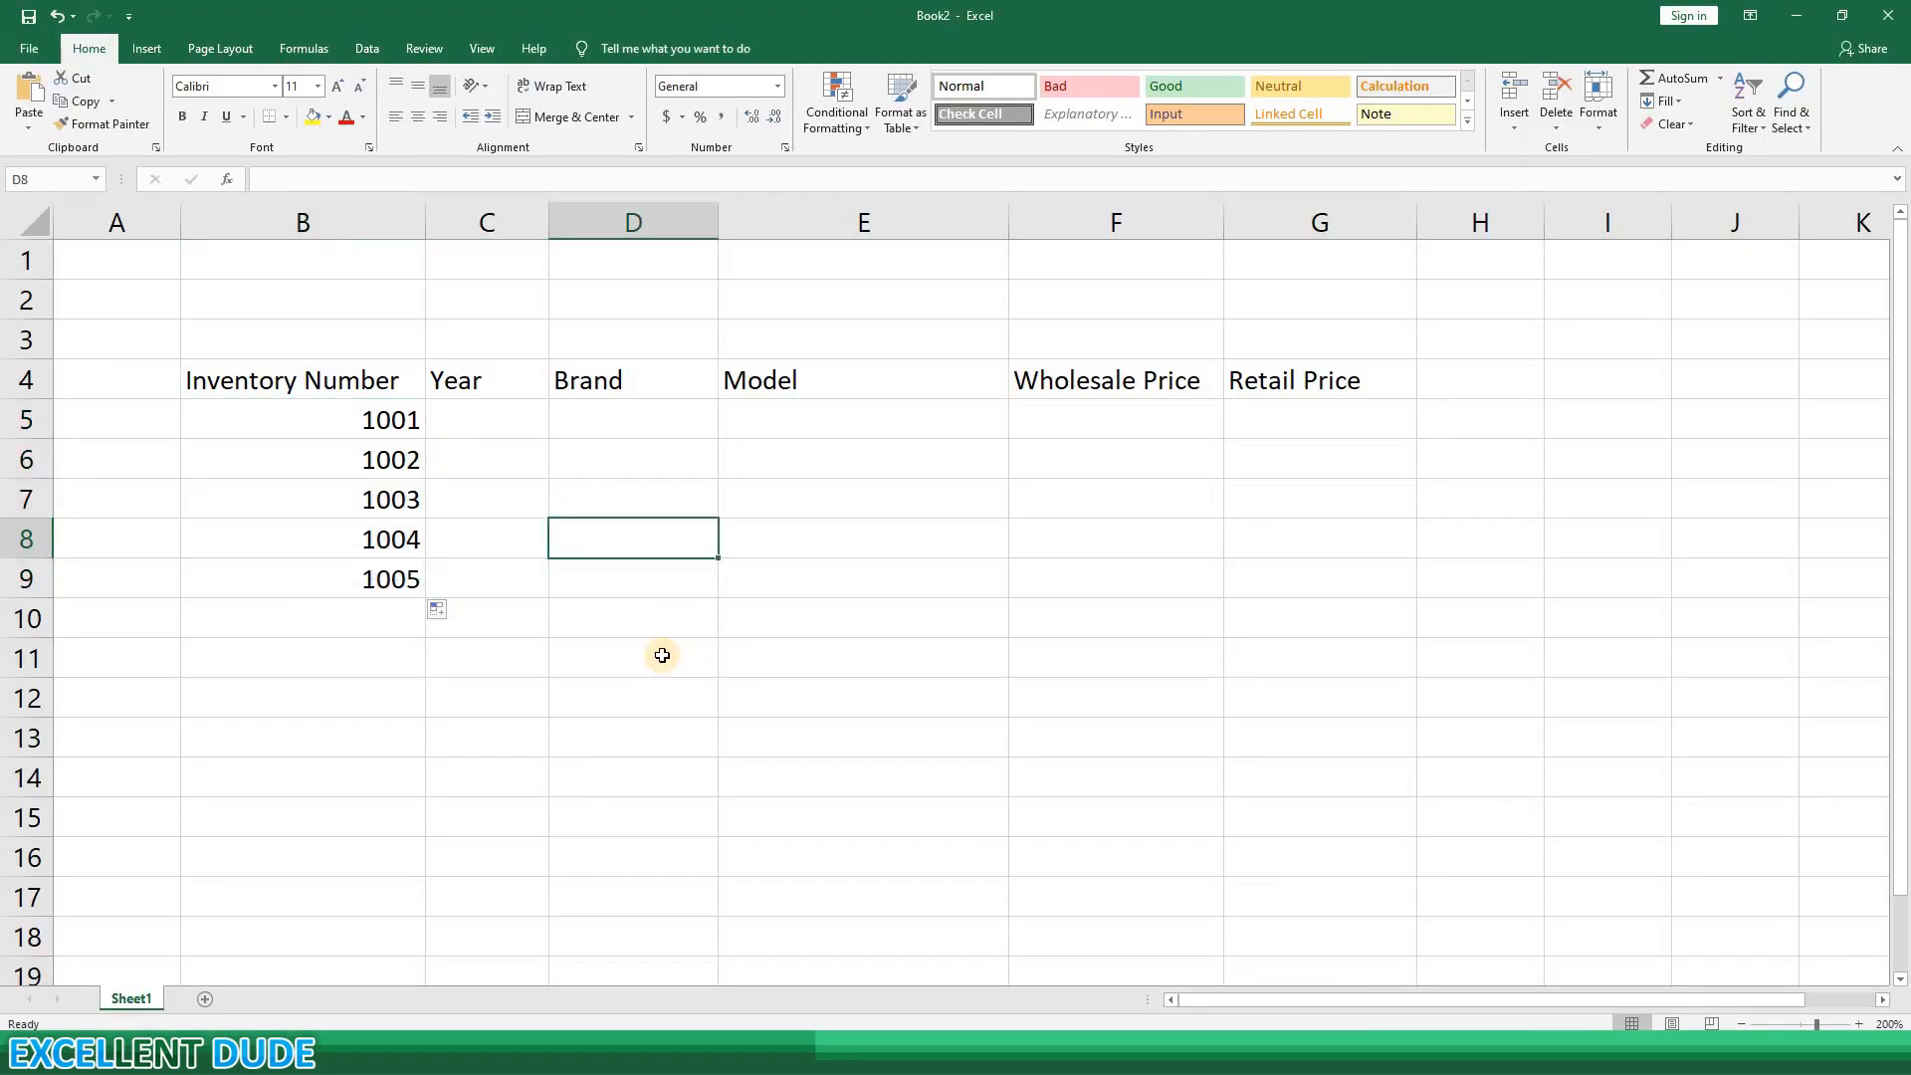
Step: Enter "January" in D11 and "February" in D12, and extend the month series down to August in D18
left_click(662, 655)
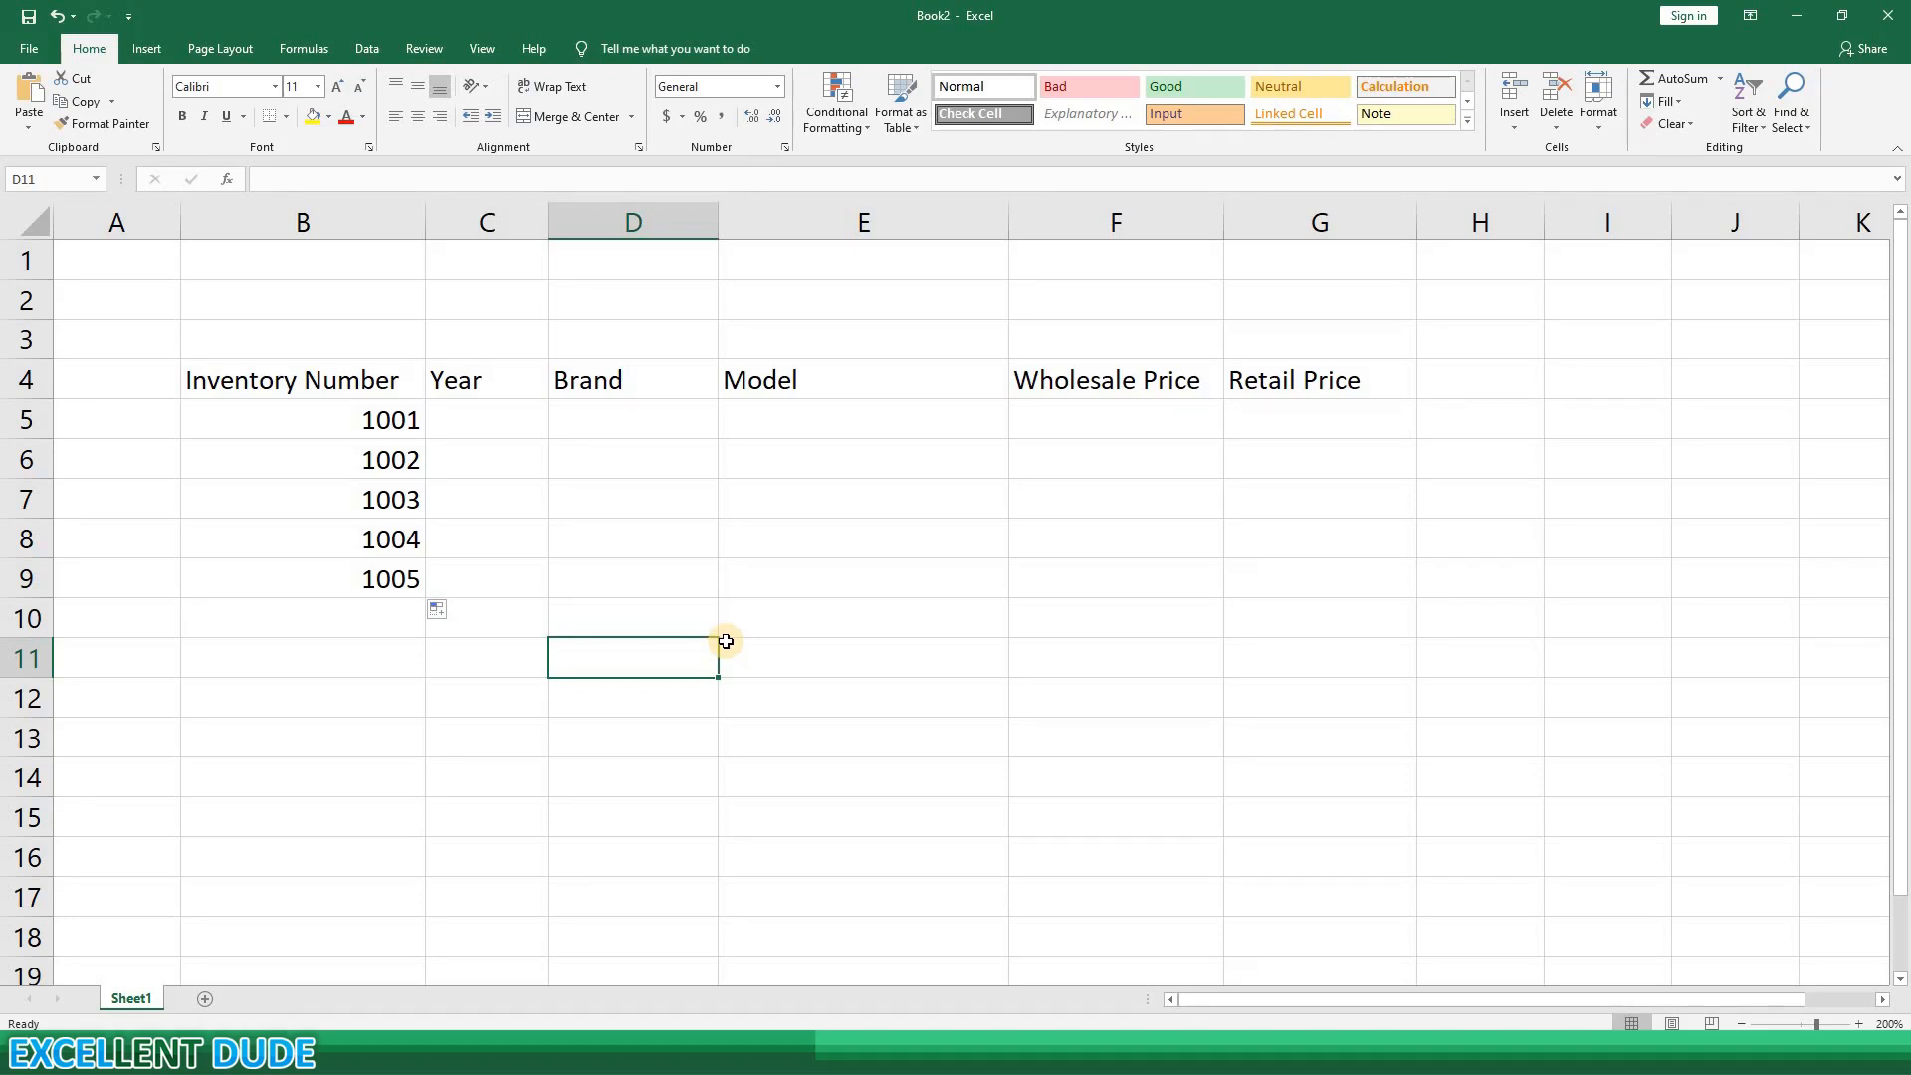
type("Janu")
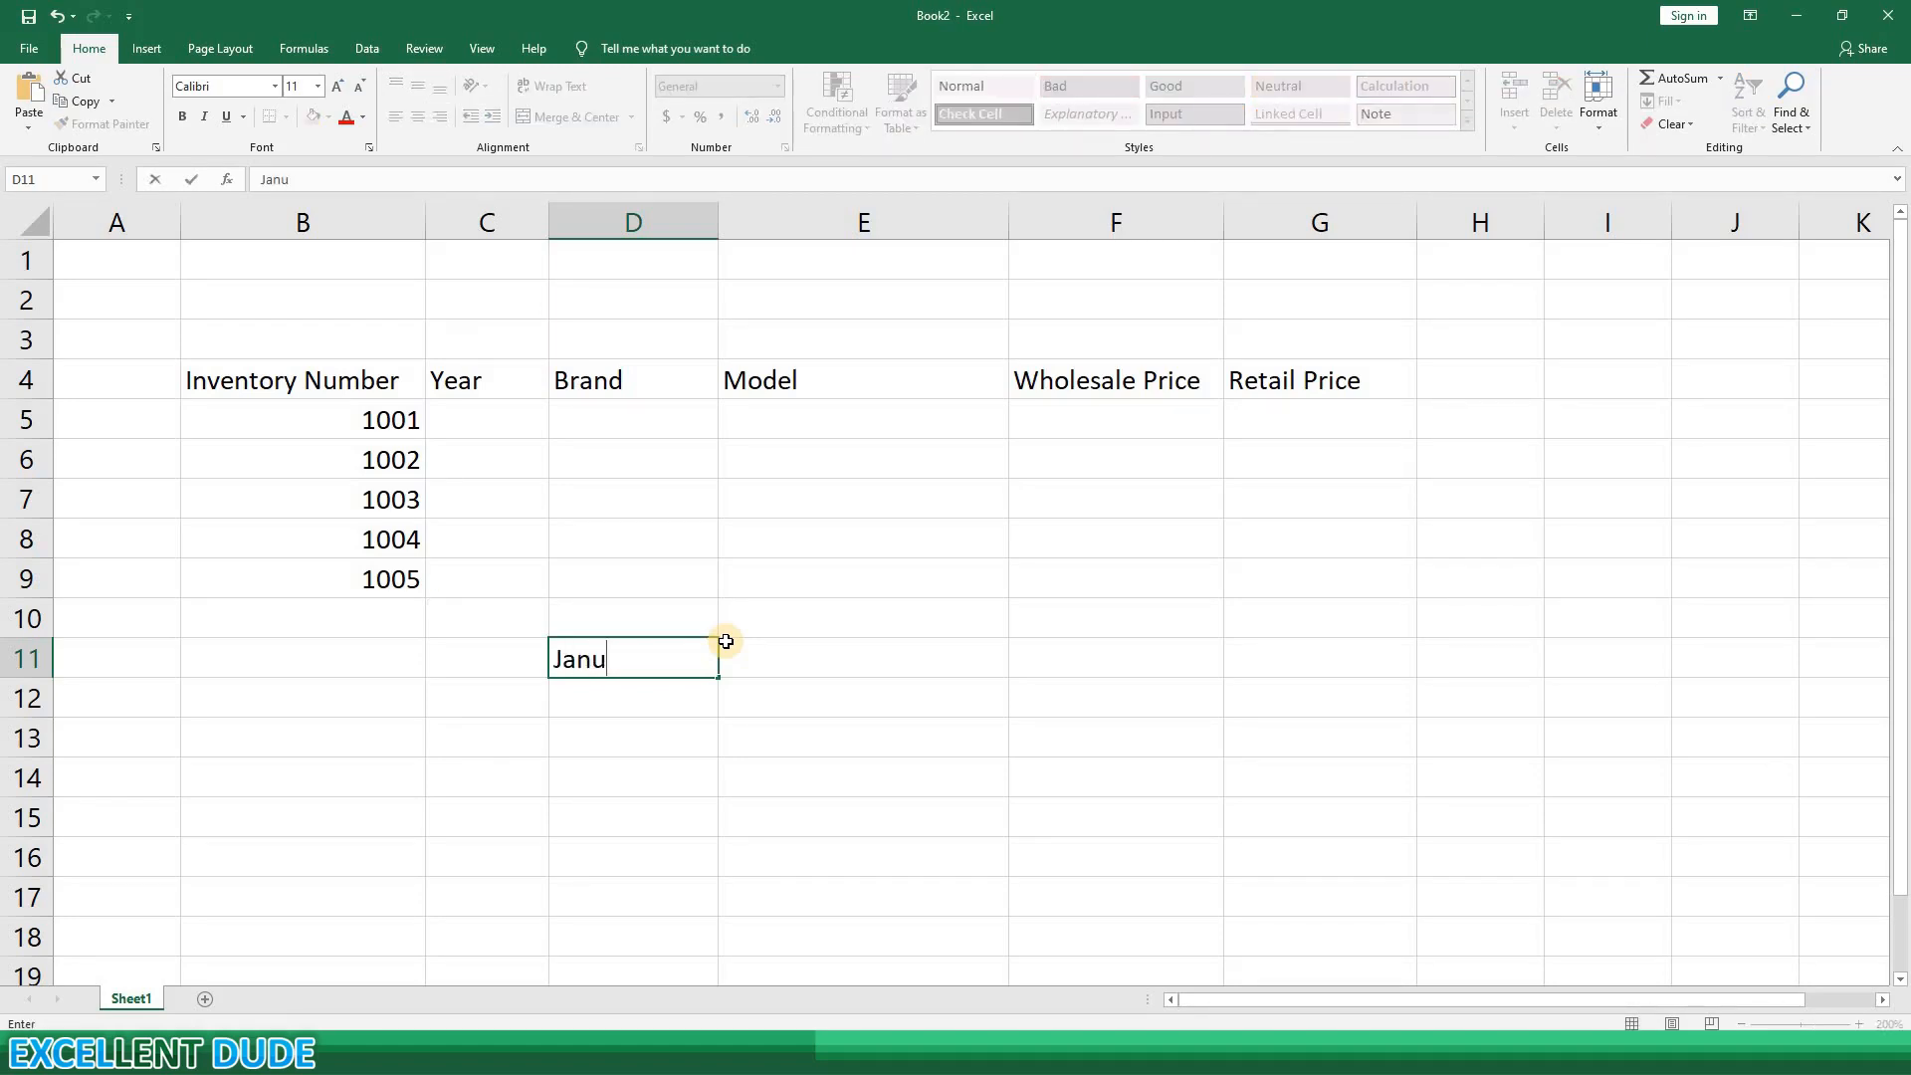
type("ary")
key("Return")
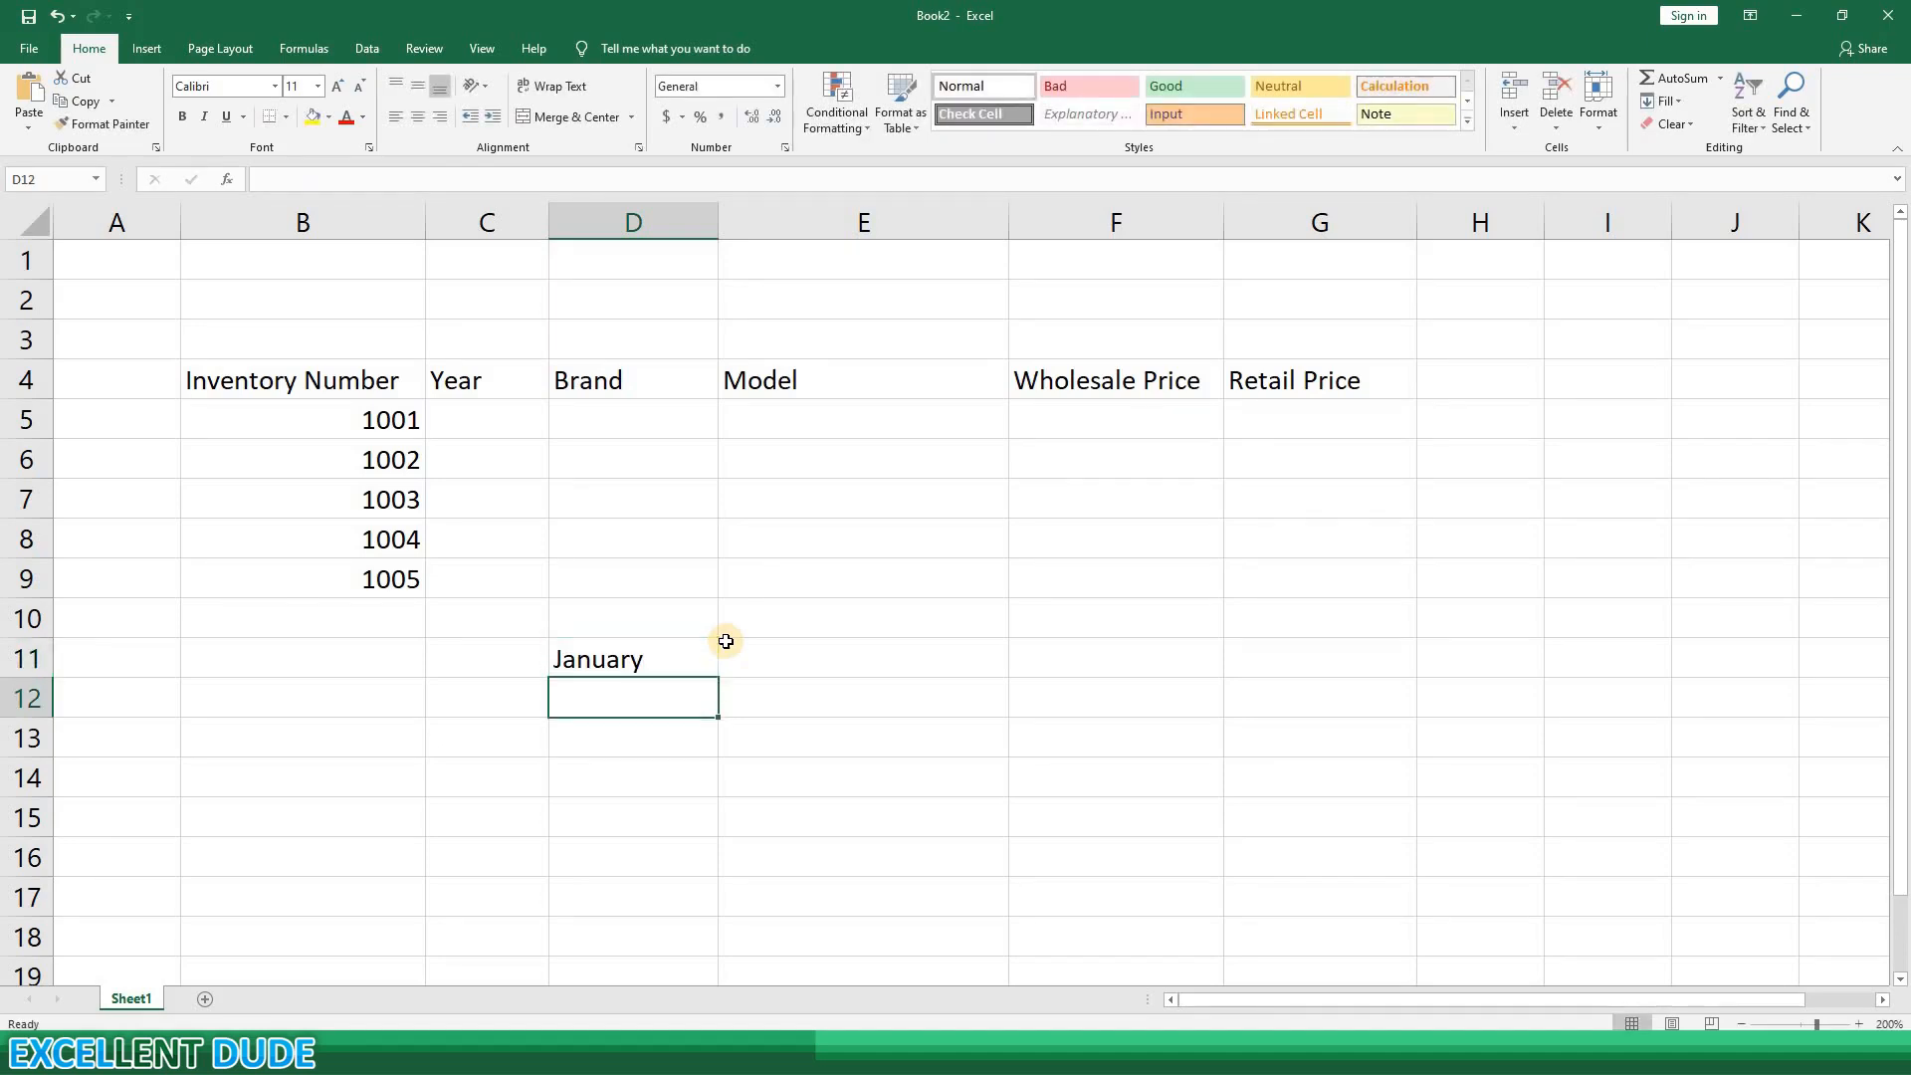
type("February")
key("Return")
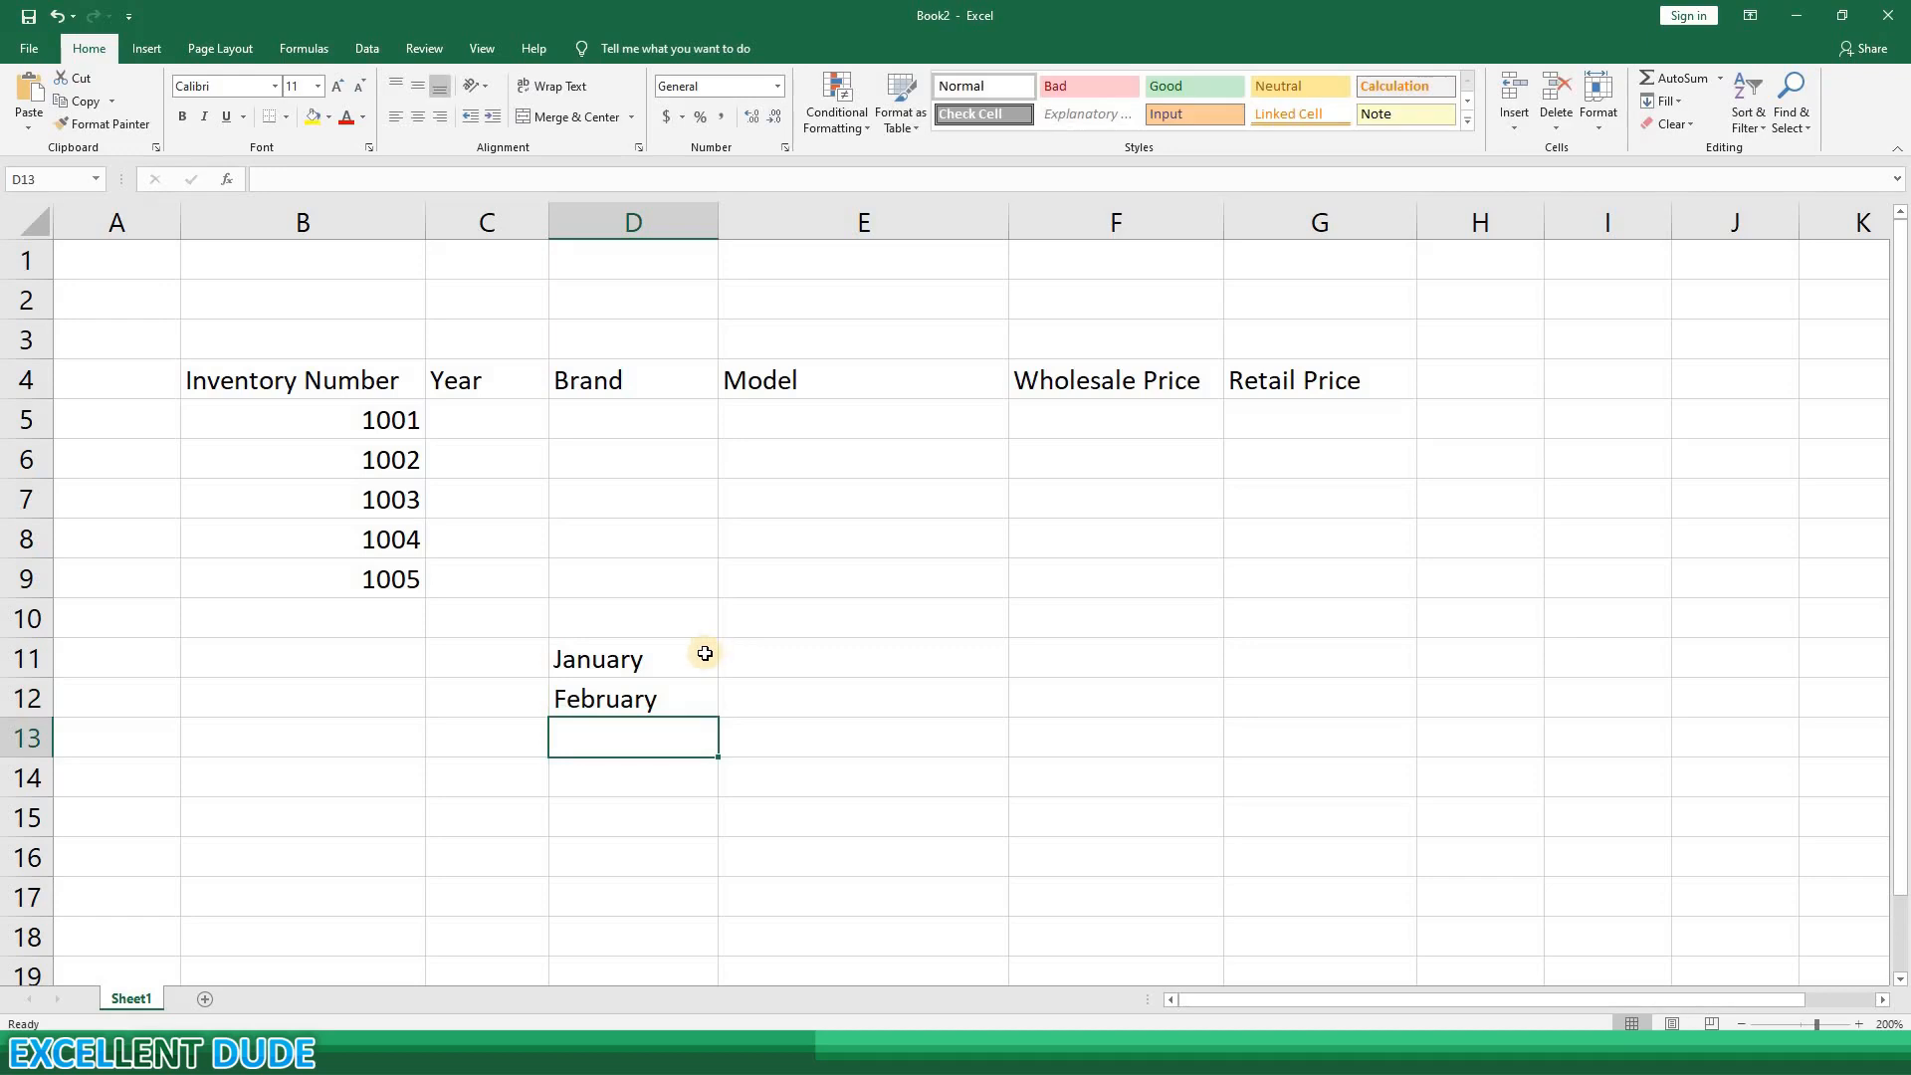
left_click_drag(696, 657, 817, 779)
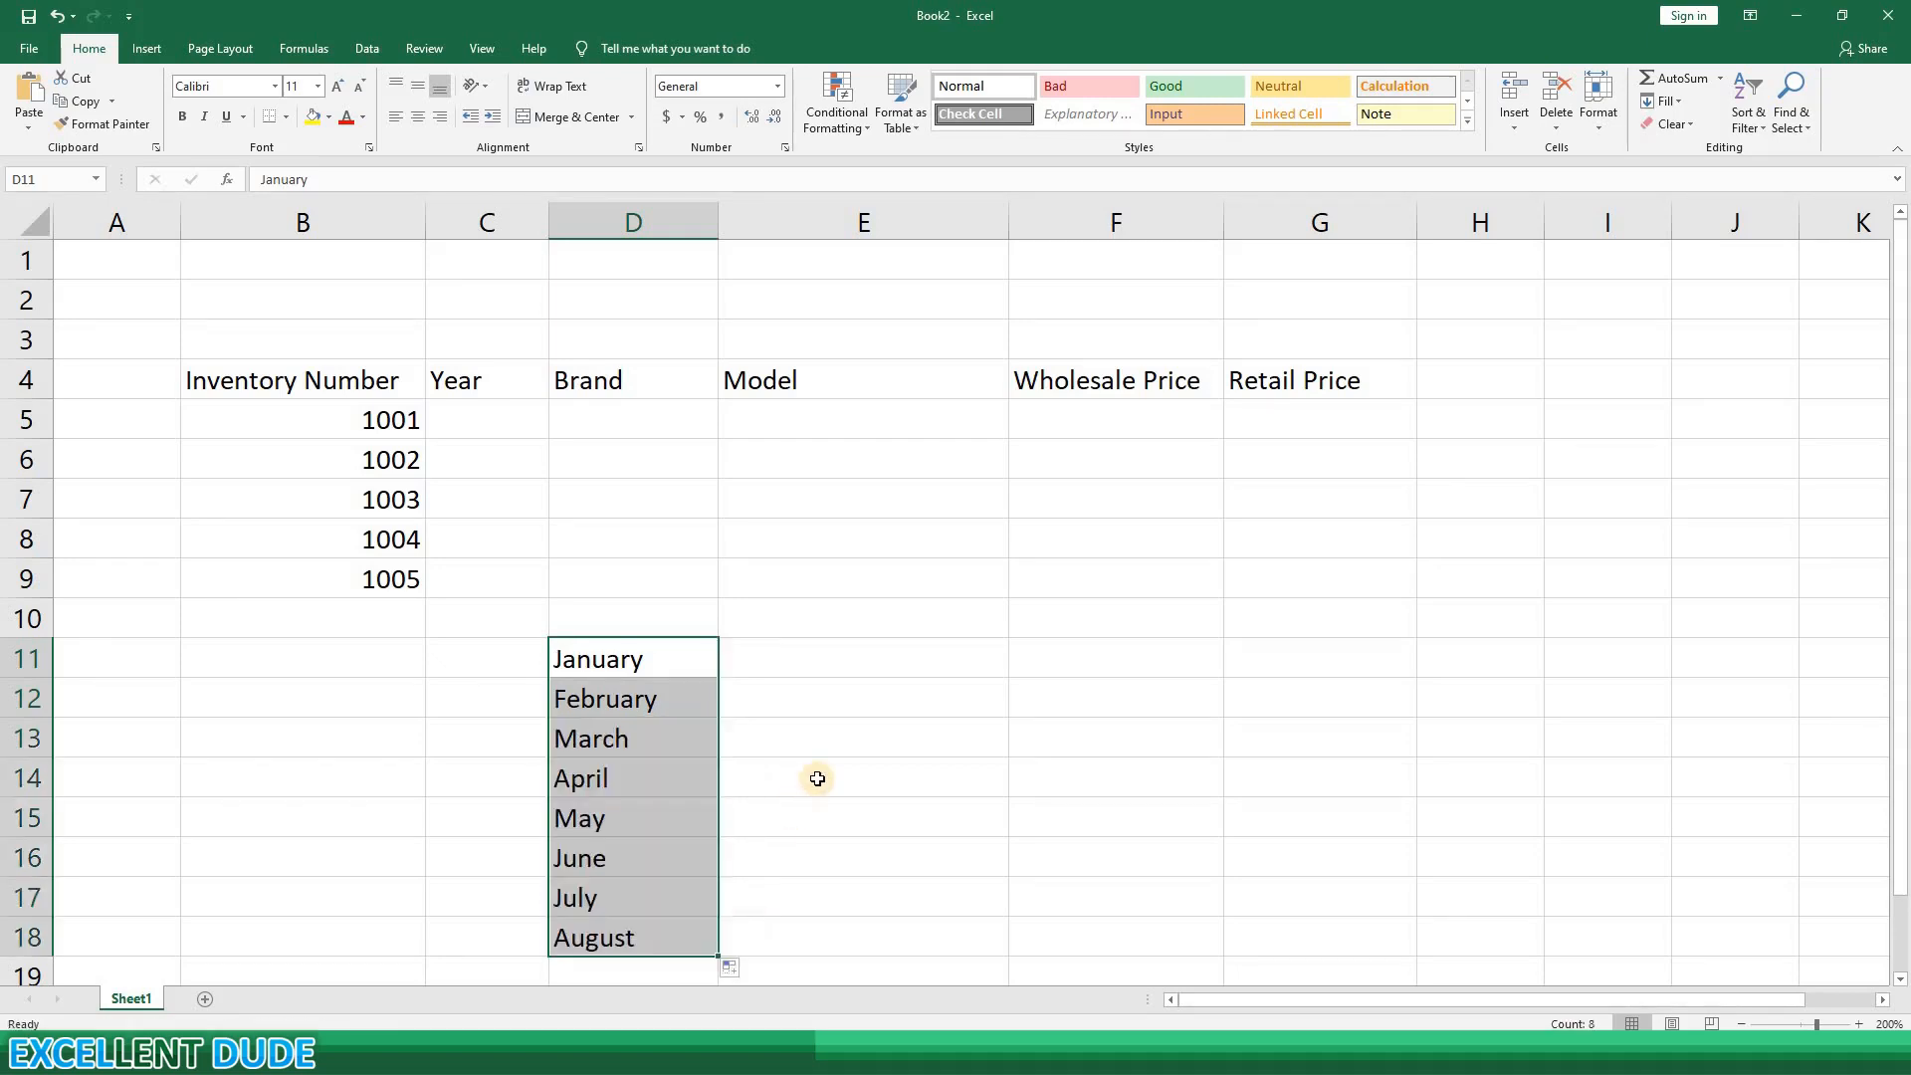
Step: Clear the month names from cells D11 through D18
left_click(817, 778)
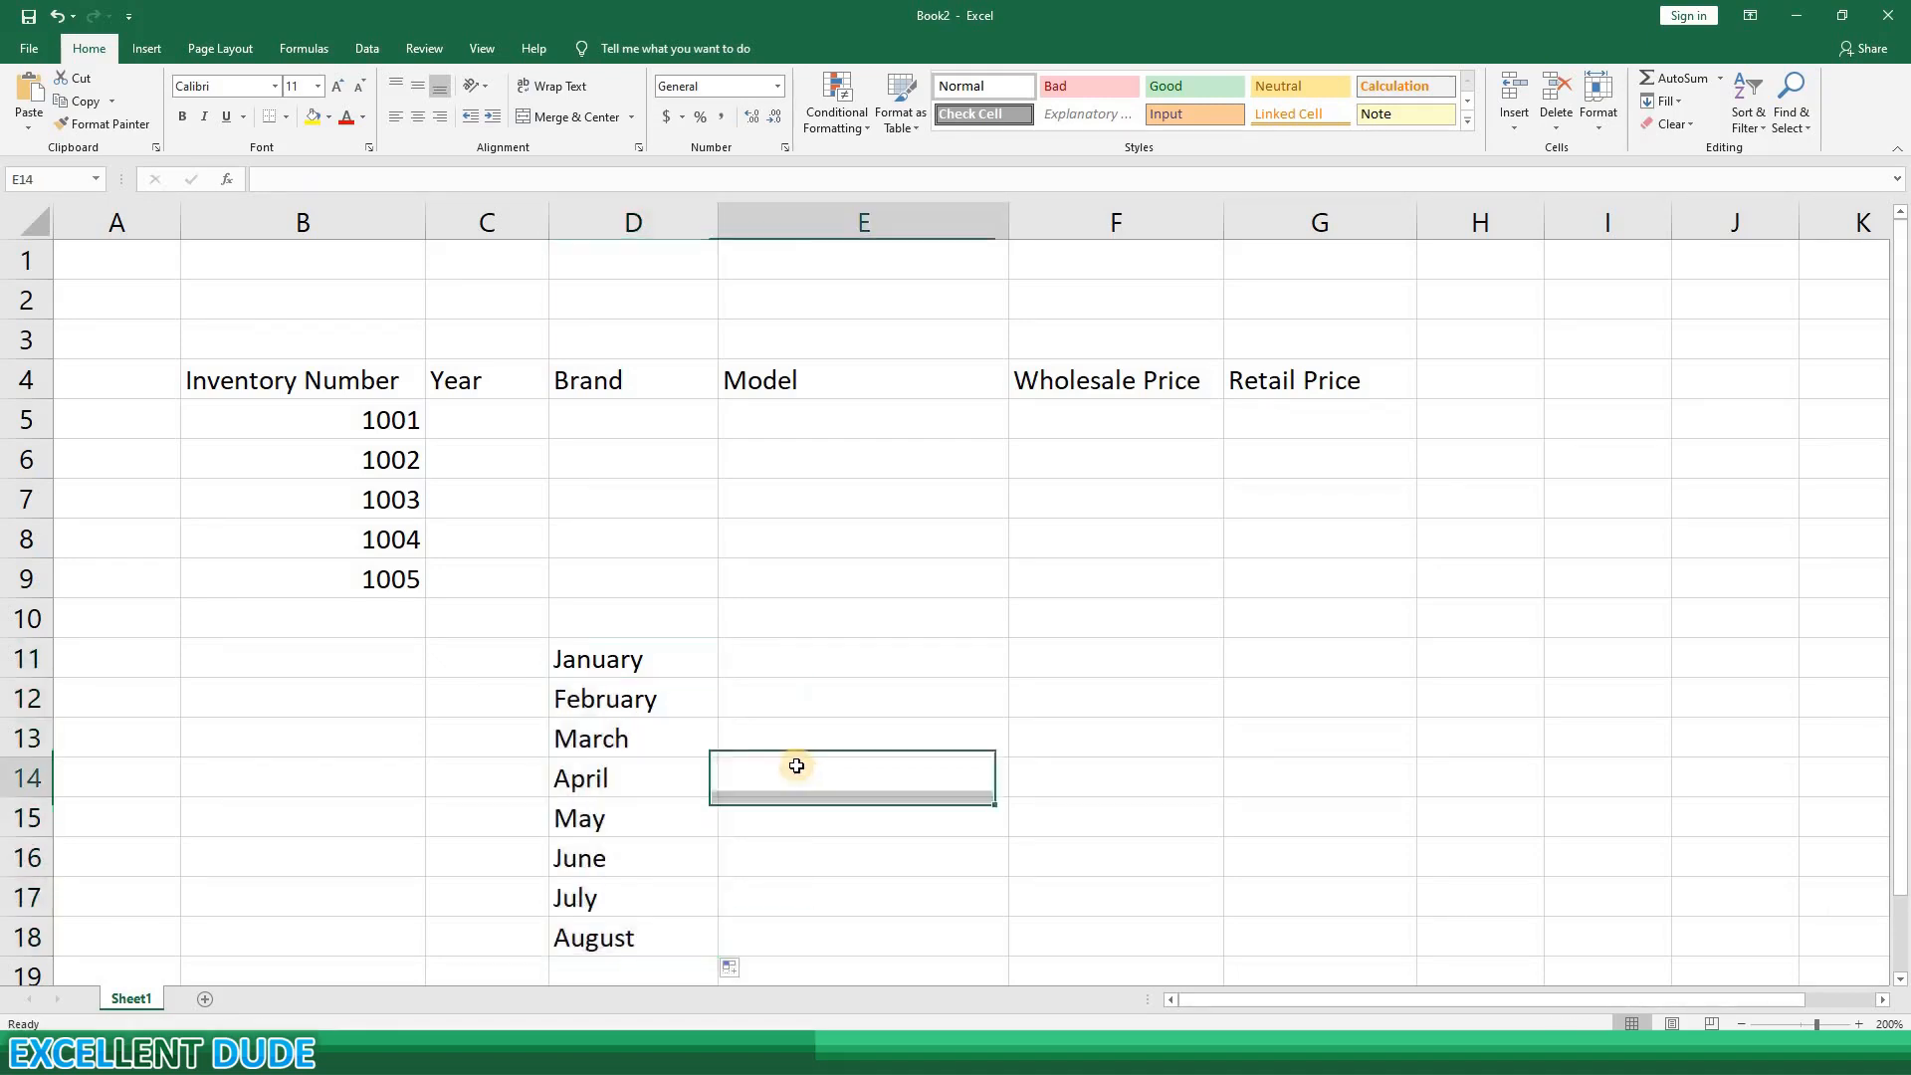
left_click(666, 662)
key("shift+Down")
key("shift+Down")
key("shift+Down")
key("shift+Down")
key("shift+Down")
key("shift+Down")
key("shift+Down")
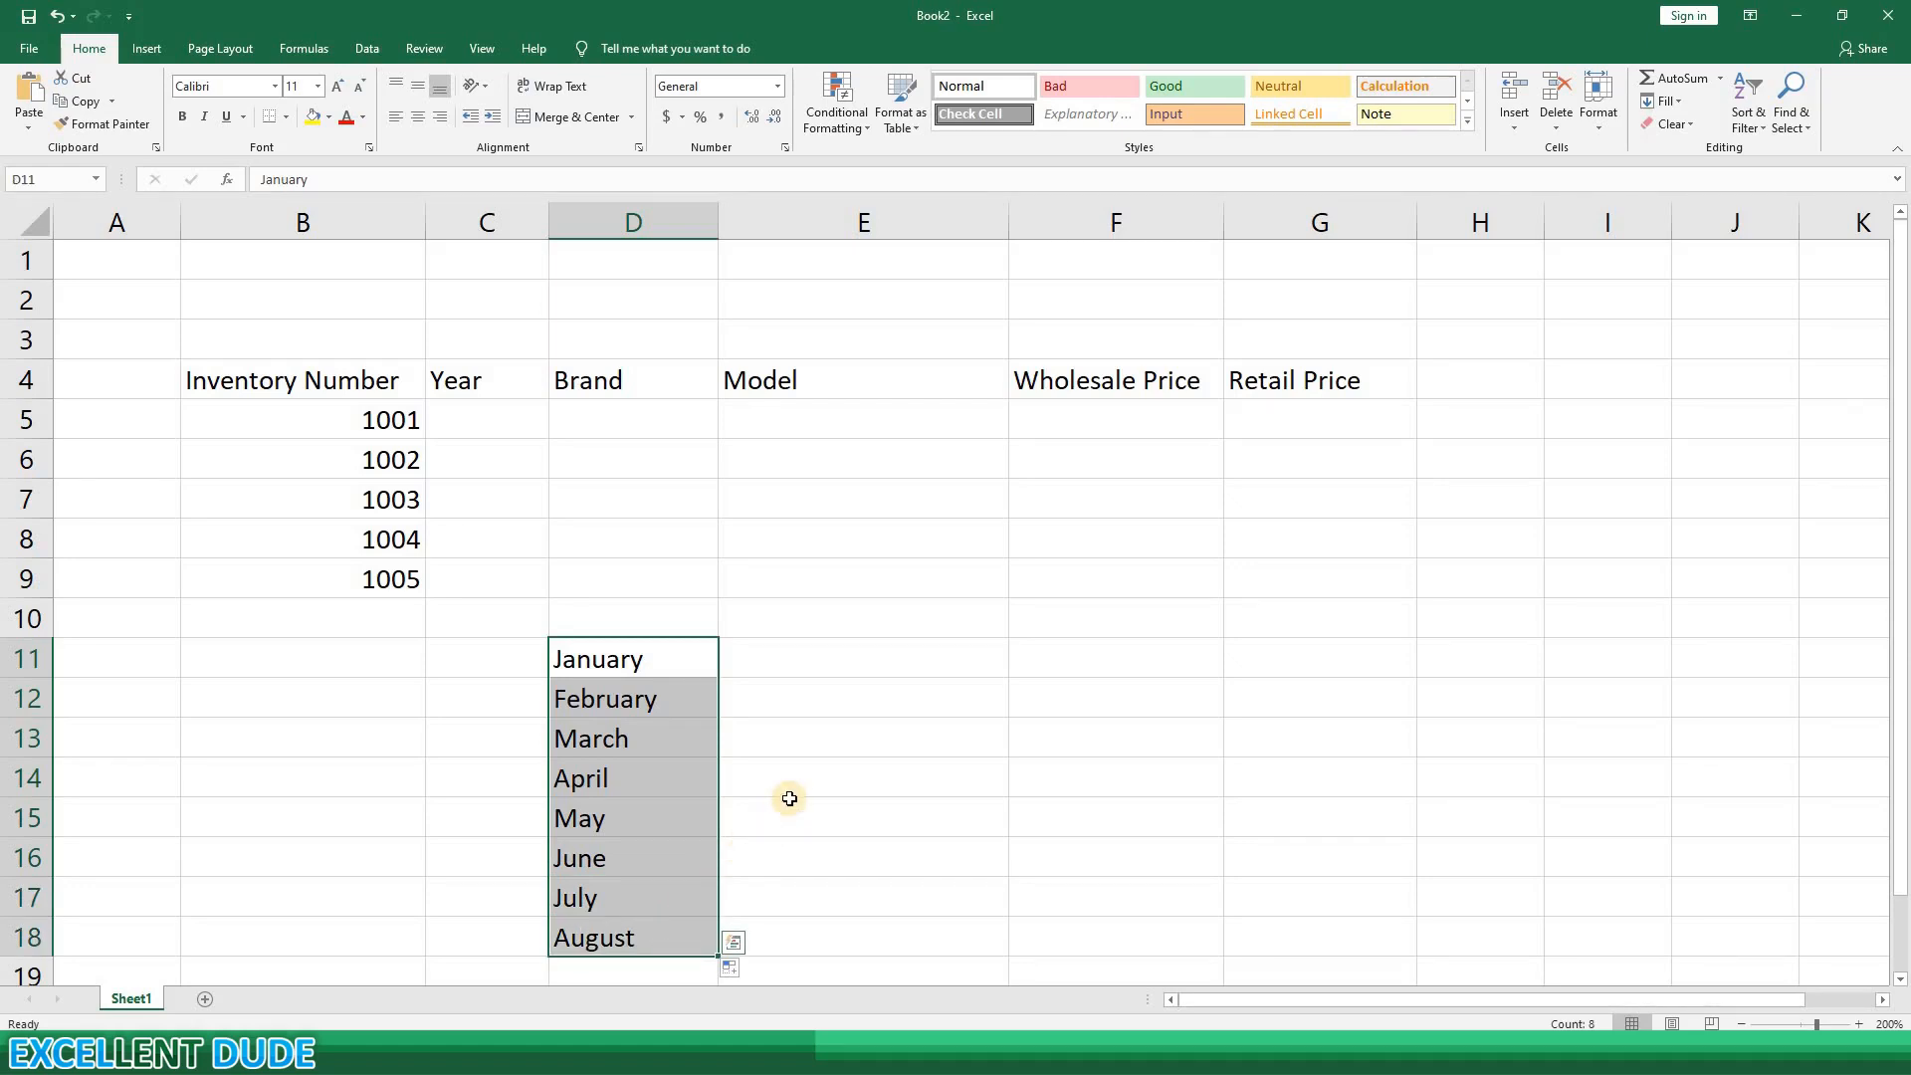
key("Delete")
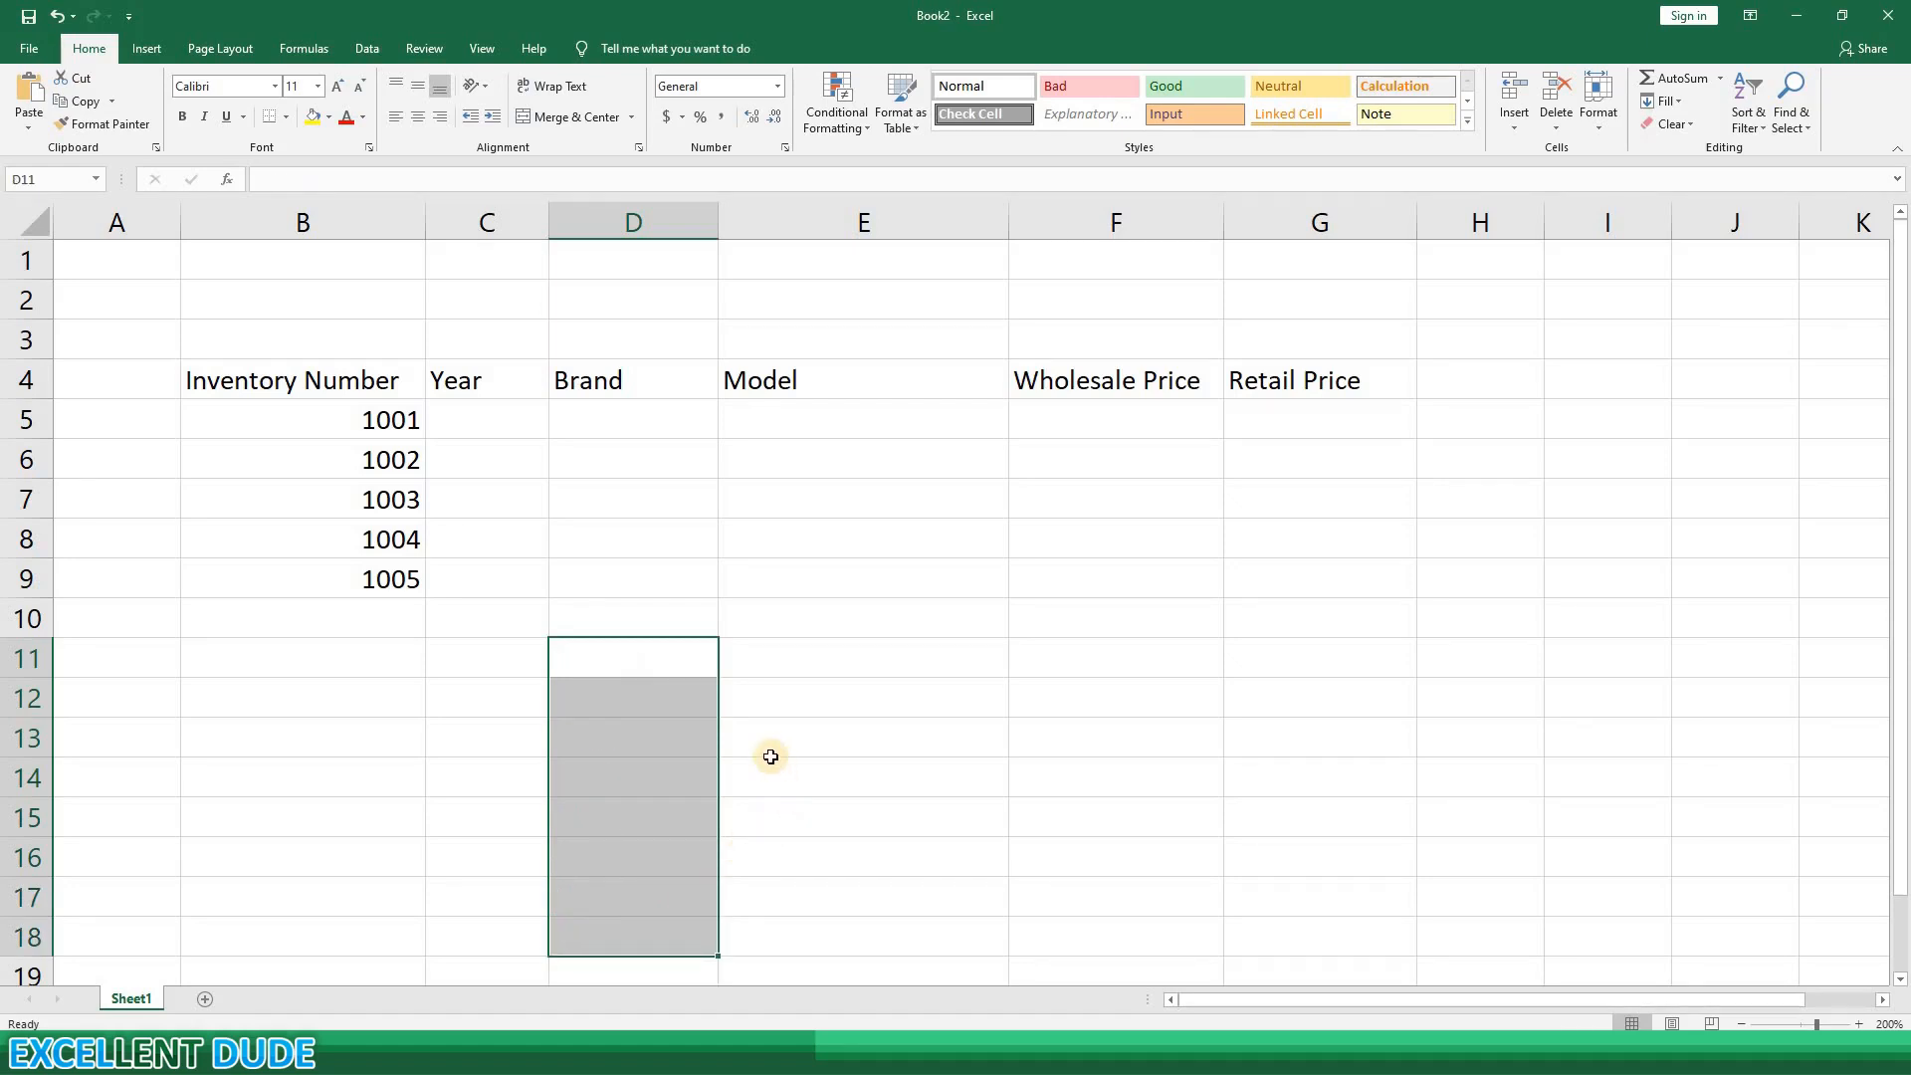
left_click(465, 706)
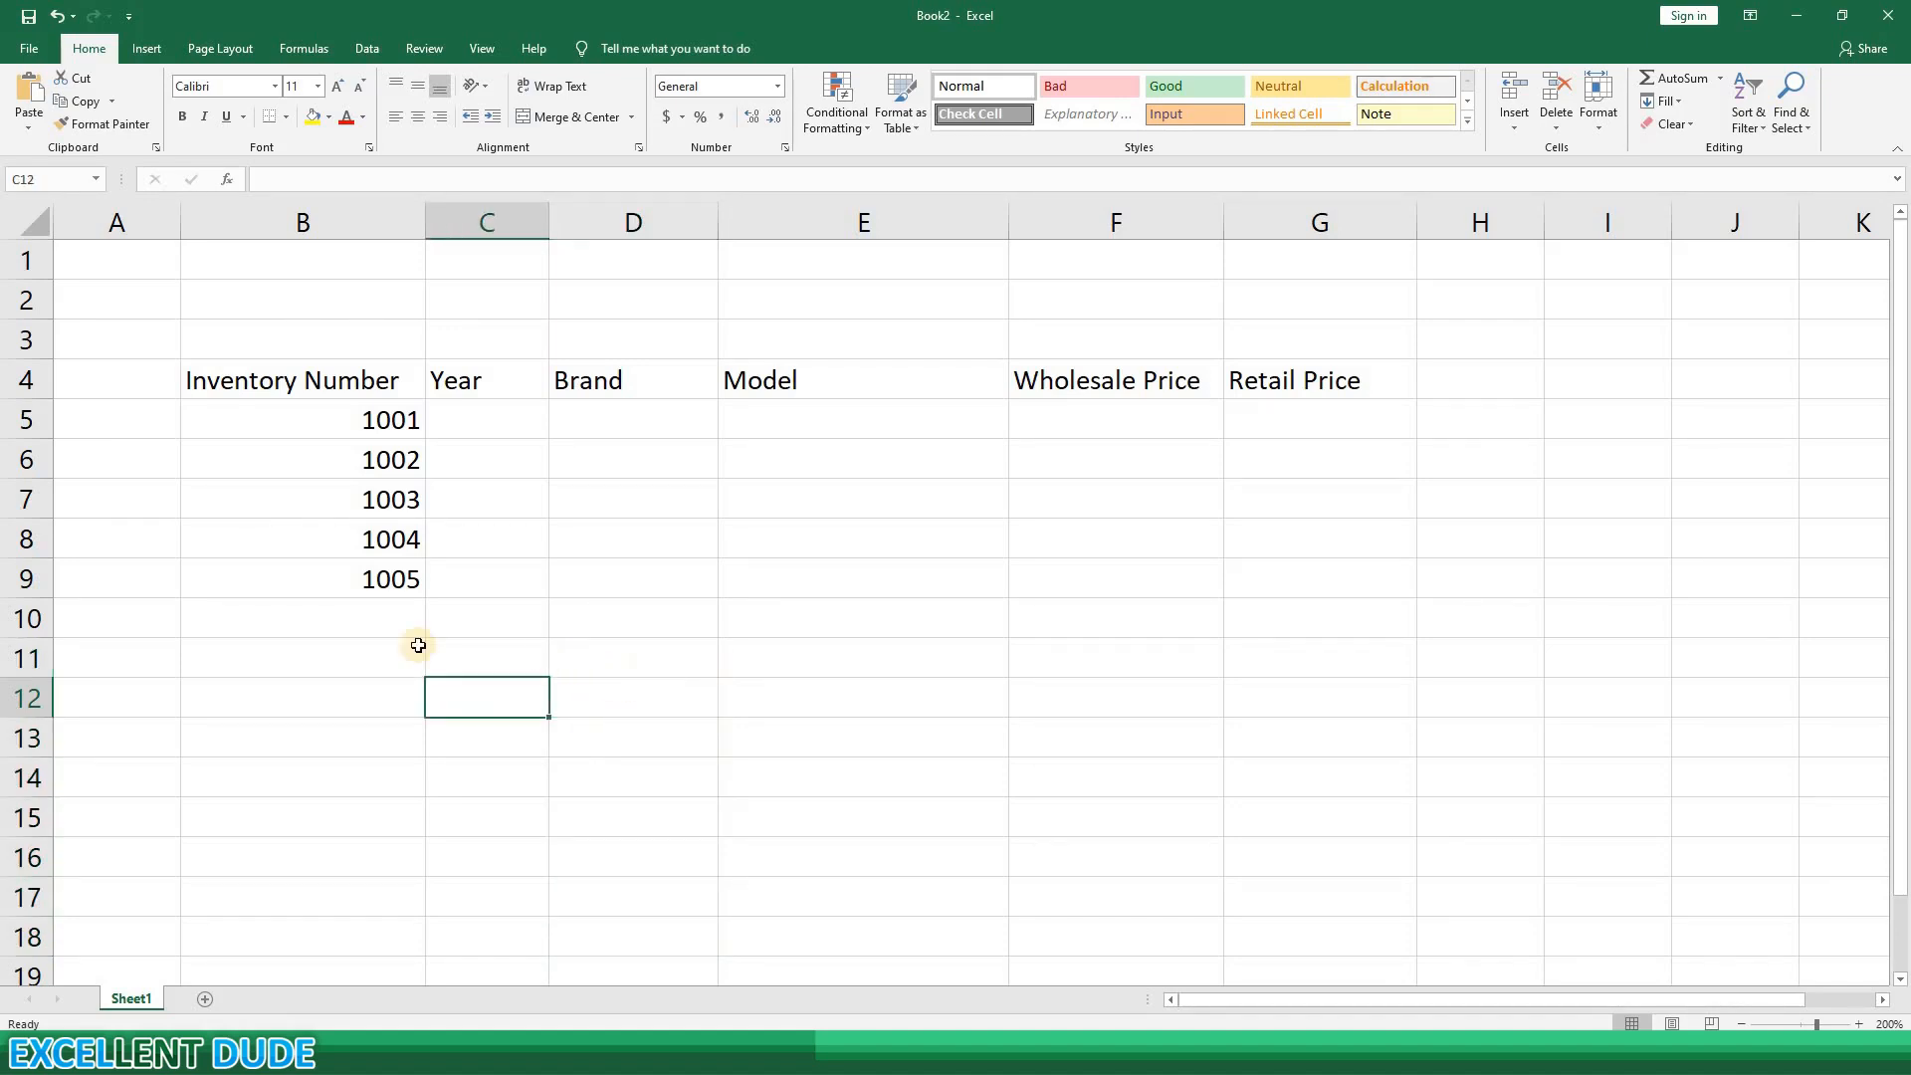
Step: Fill in the year 2002, brand Ferrari and model 360 Modena for inventory number 1001 in C5:E5
left_click(505, 419)
type("2002")
key("Tab")
type("Ferrari")
key("Tab")
type("Moden")
key("BackSpace")
key("BackSpace")
key("BackSpace")
key("BackSpace")
key("BackSpace")
type("360 Modena")
key("Tab")
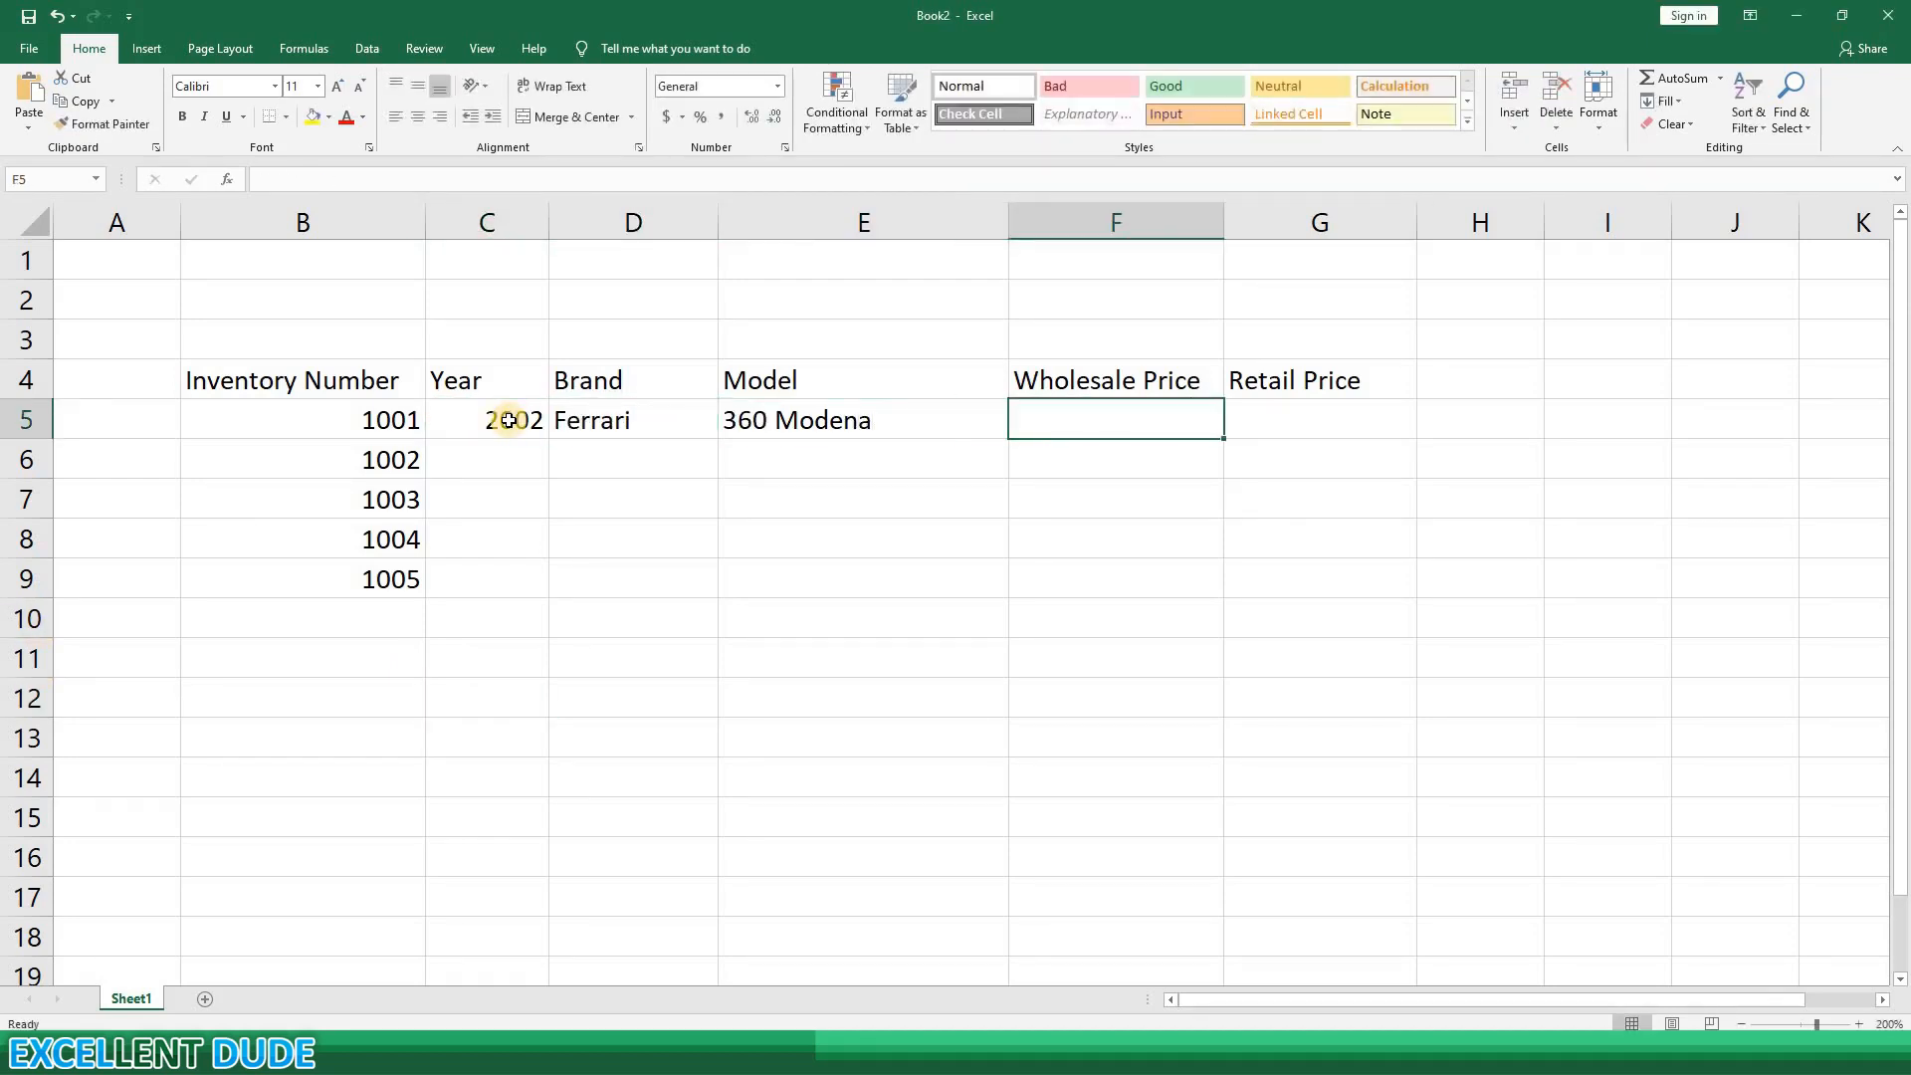
Step: Enter a wholesale price of 83500 and a retail price of 96200 for the Ferrari in F5:G5
type("83500")
key("Tab")
type("96200")
key("Return")
Step: Complete row 6 with 2004, Dodge, Viper, wholesale price 39250 and retail price 48750
type("2004")
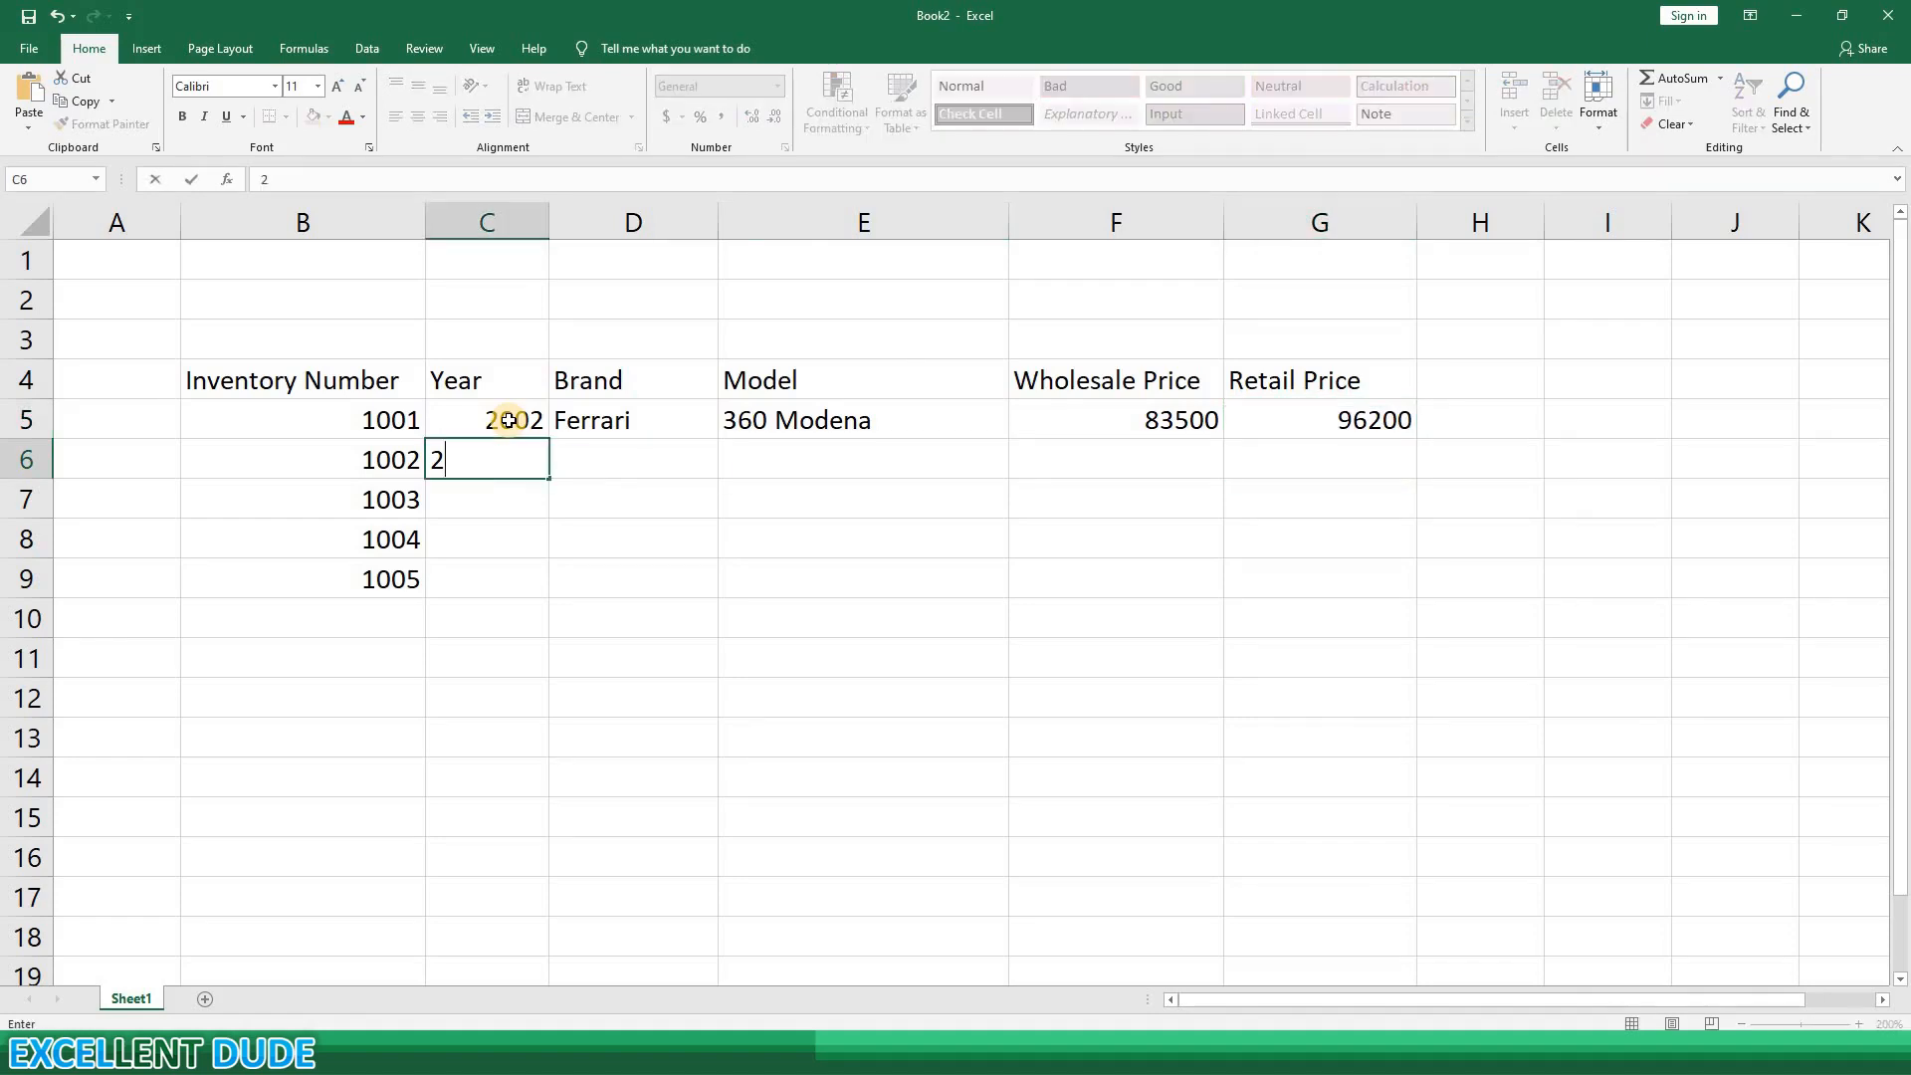
key("Tab")
type("Dodge")
key("Tab")
type("Viper")
key("Tab")
type("39250")
key("Tab")
type("48")
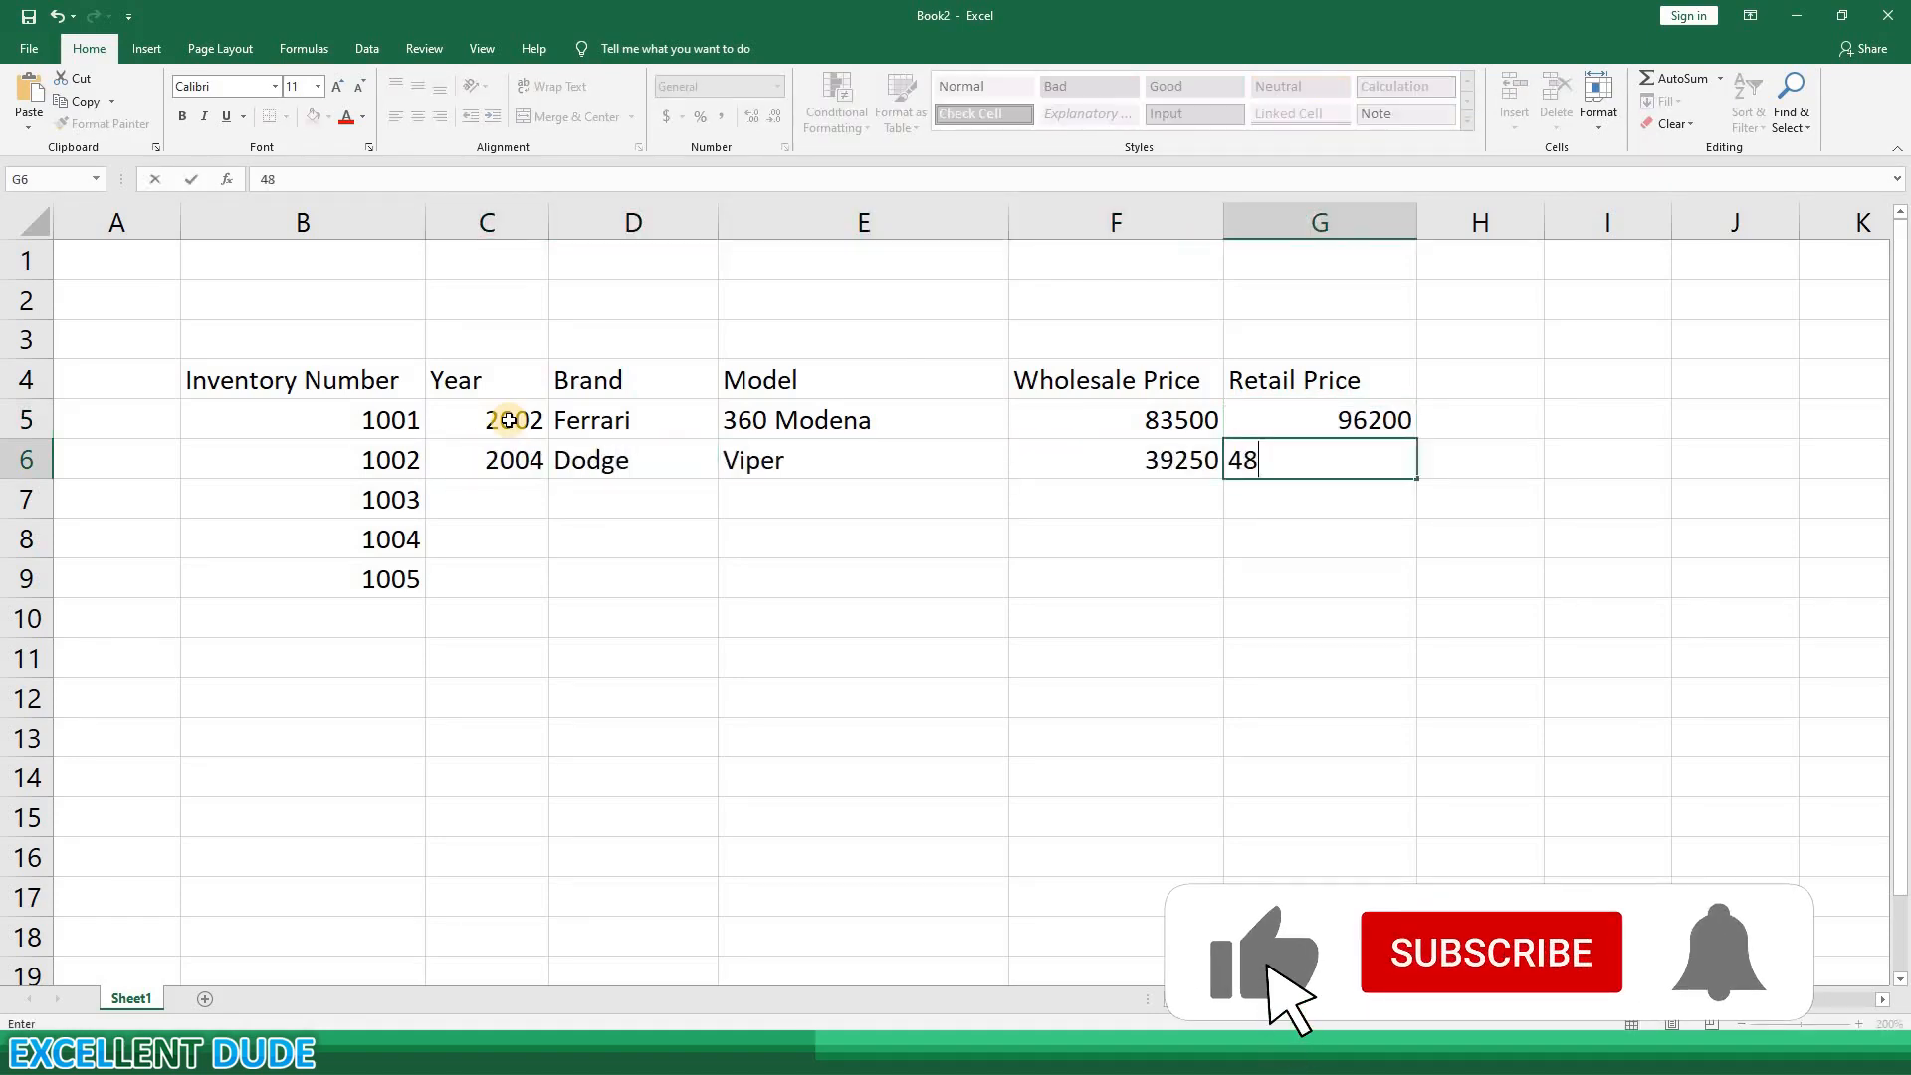
type("750")
key("Return")
Step: Complete row 7 with 2010, Honda, Civic, wholesale price 6900 and retail price 9350
type("2010")
key("Tab")
type("Honda")
key("Tab")
type("Civic")
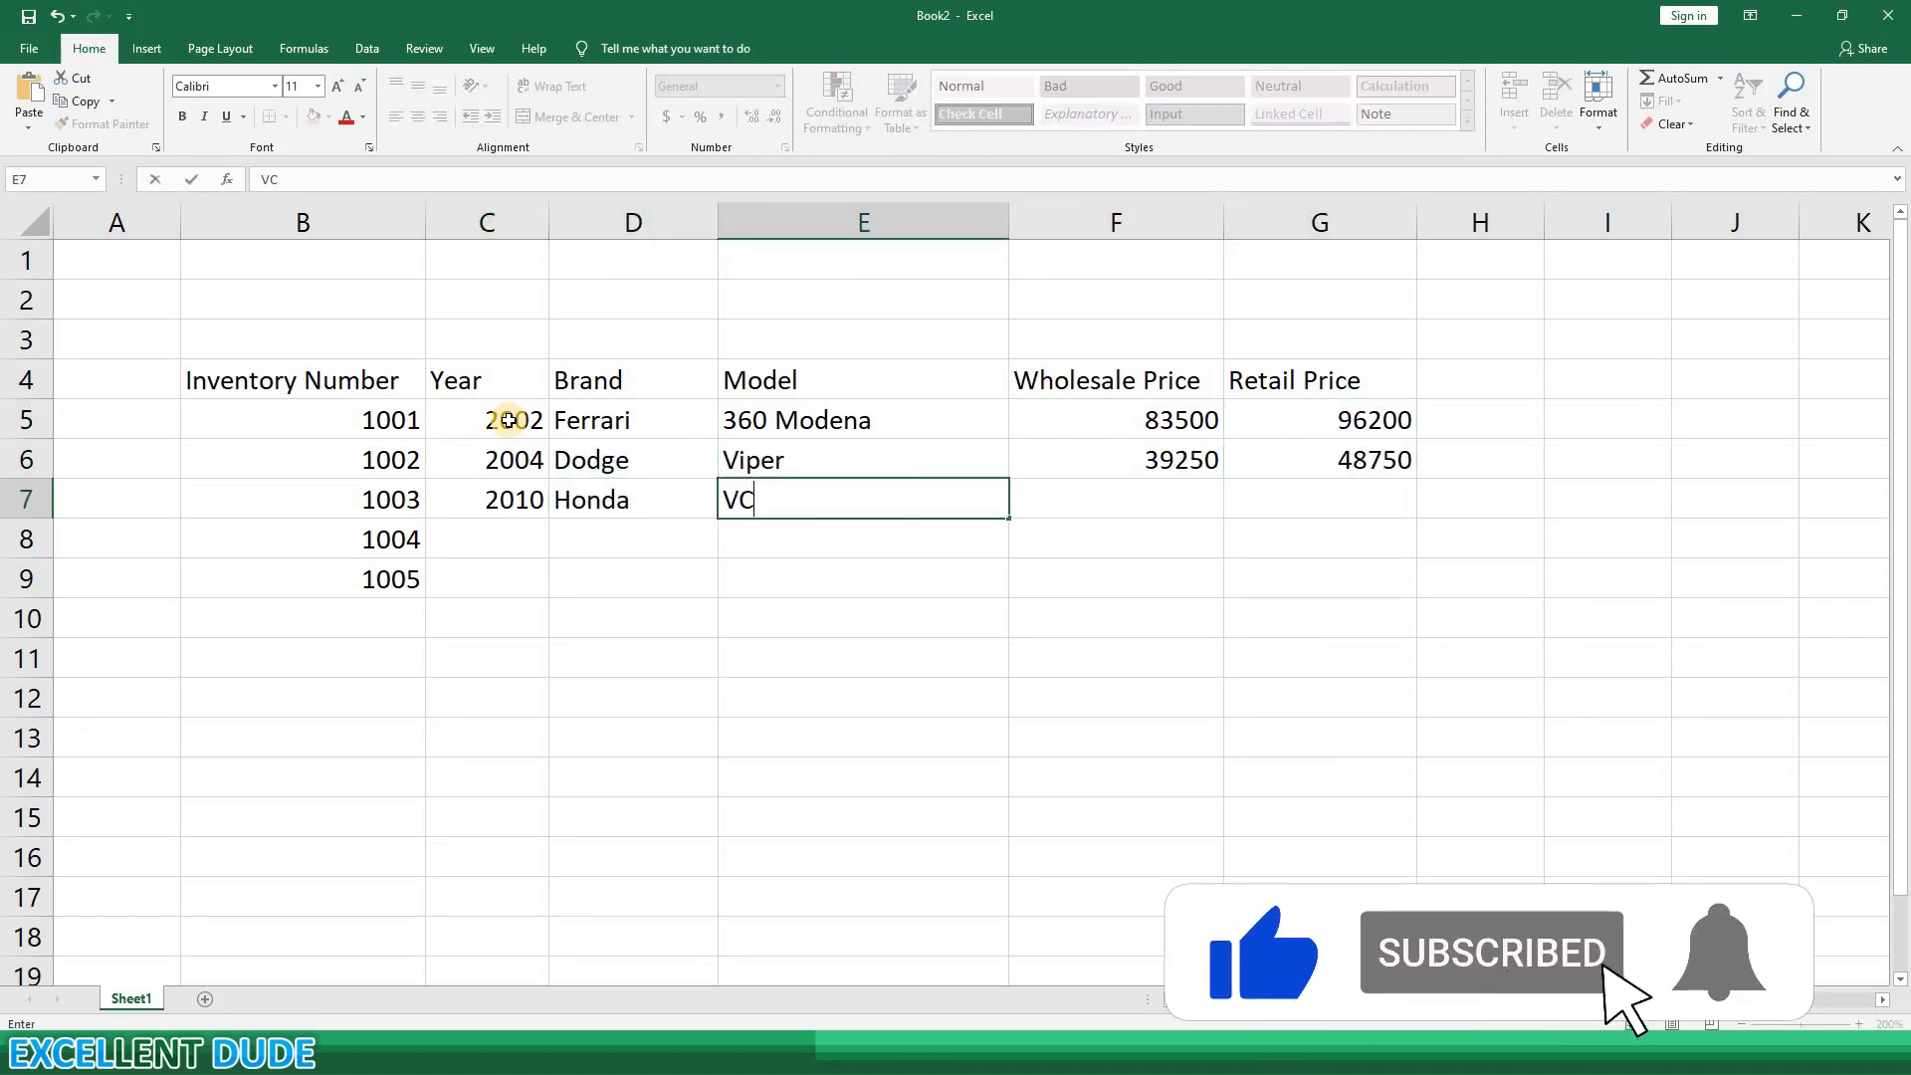
key("Tab")
type("6900")
key("Tab")
type("9350")
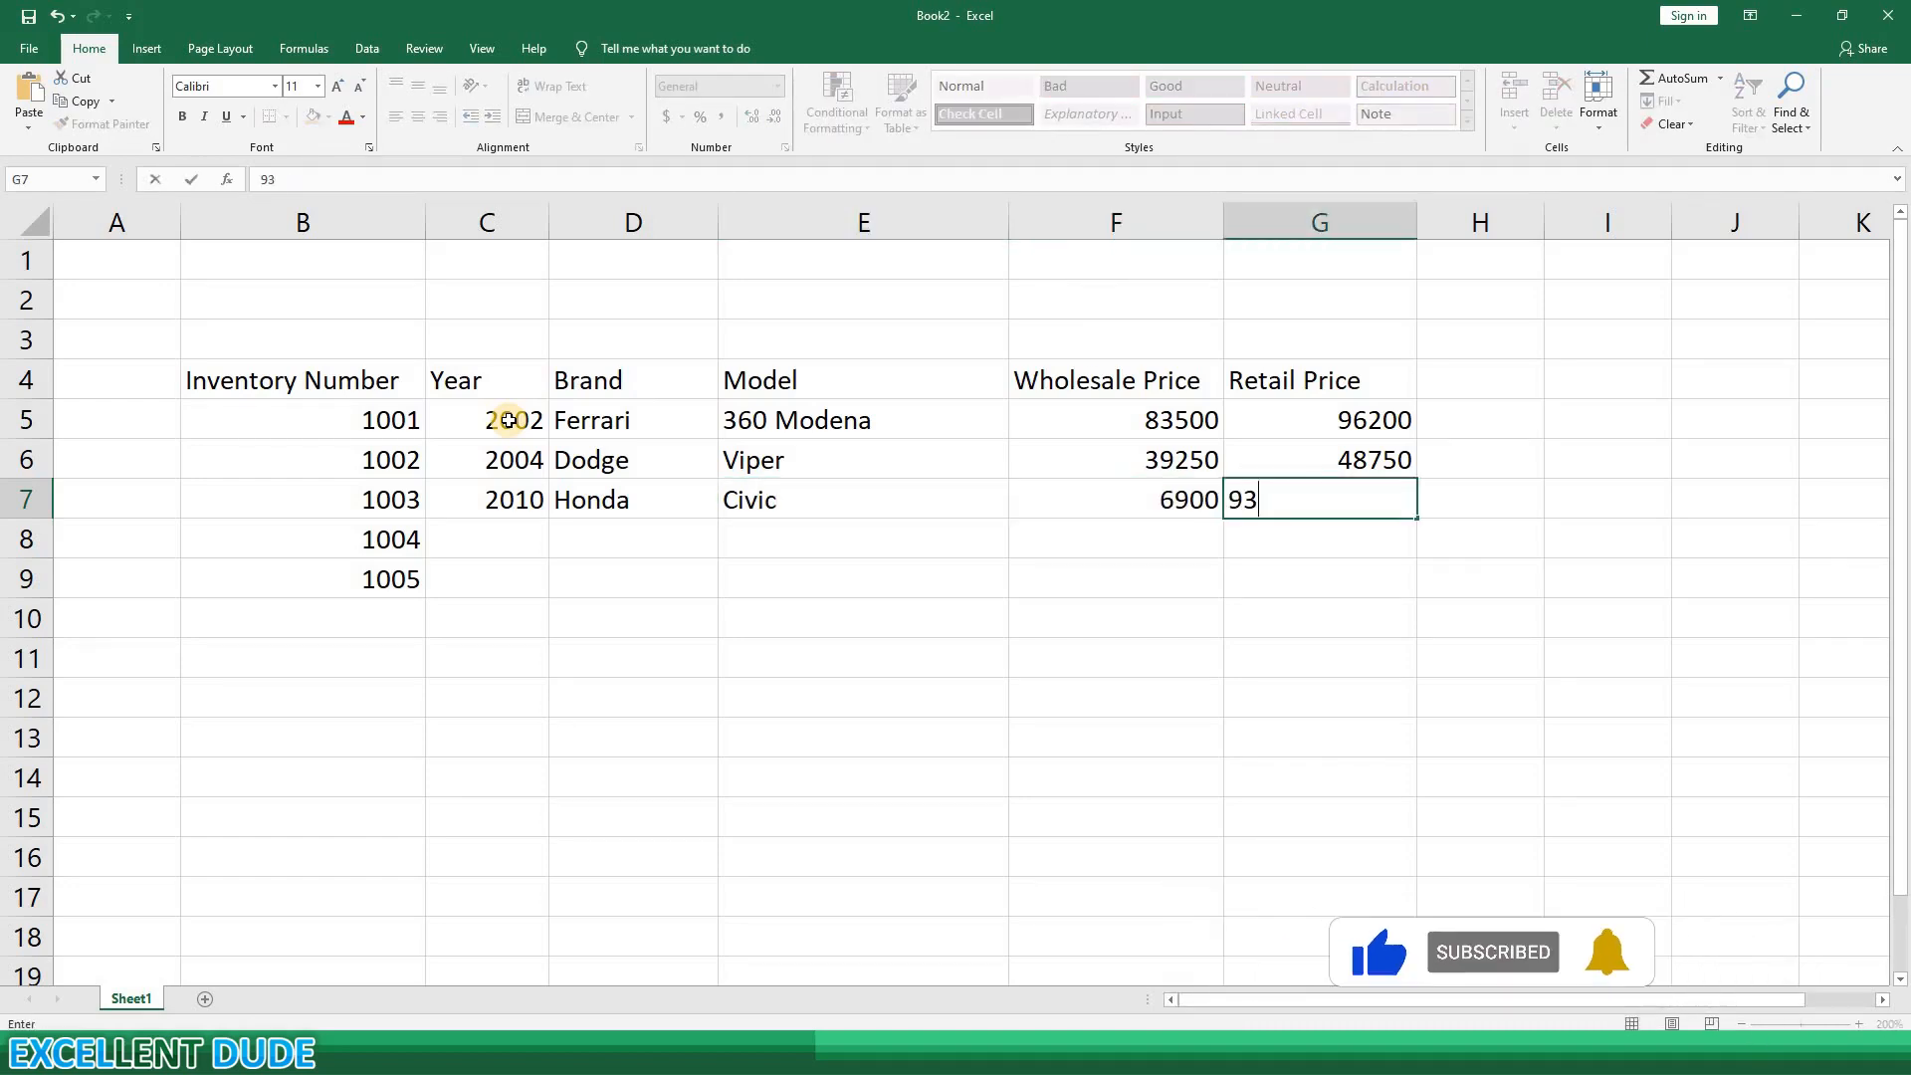
key("Return")
Step: Complete row 8 with 2017, Ford, F-150, wholesale price 26800 and retail price 32500
type("2017")
key("Tab")
type("Ford")
key("Tab")
type("F-150")
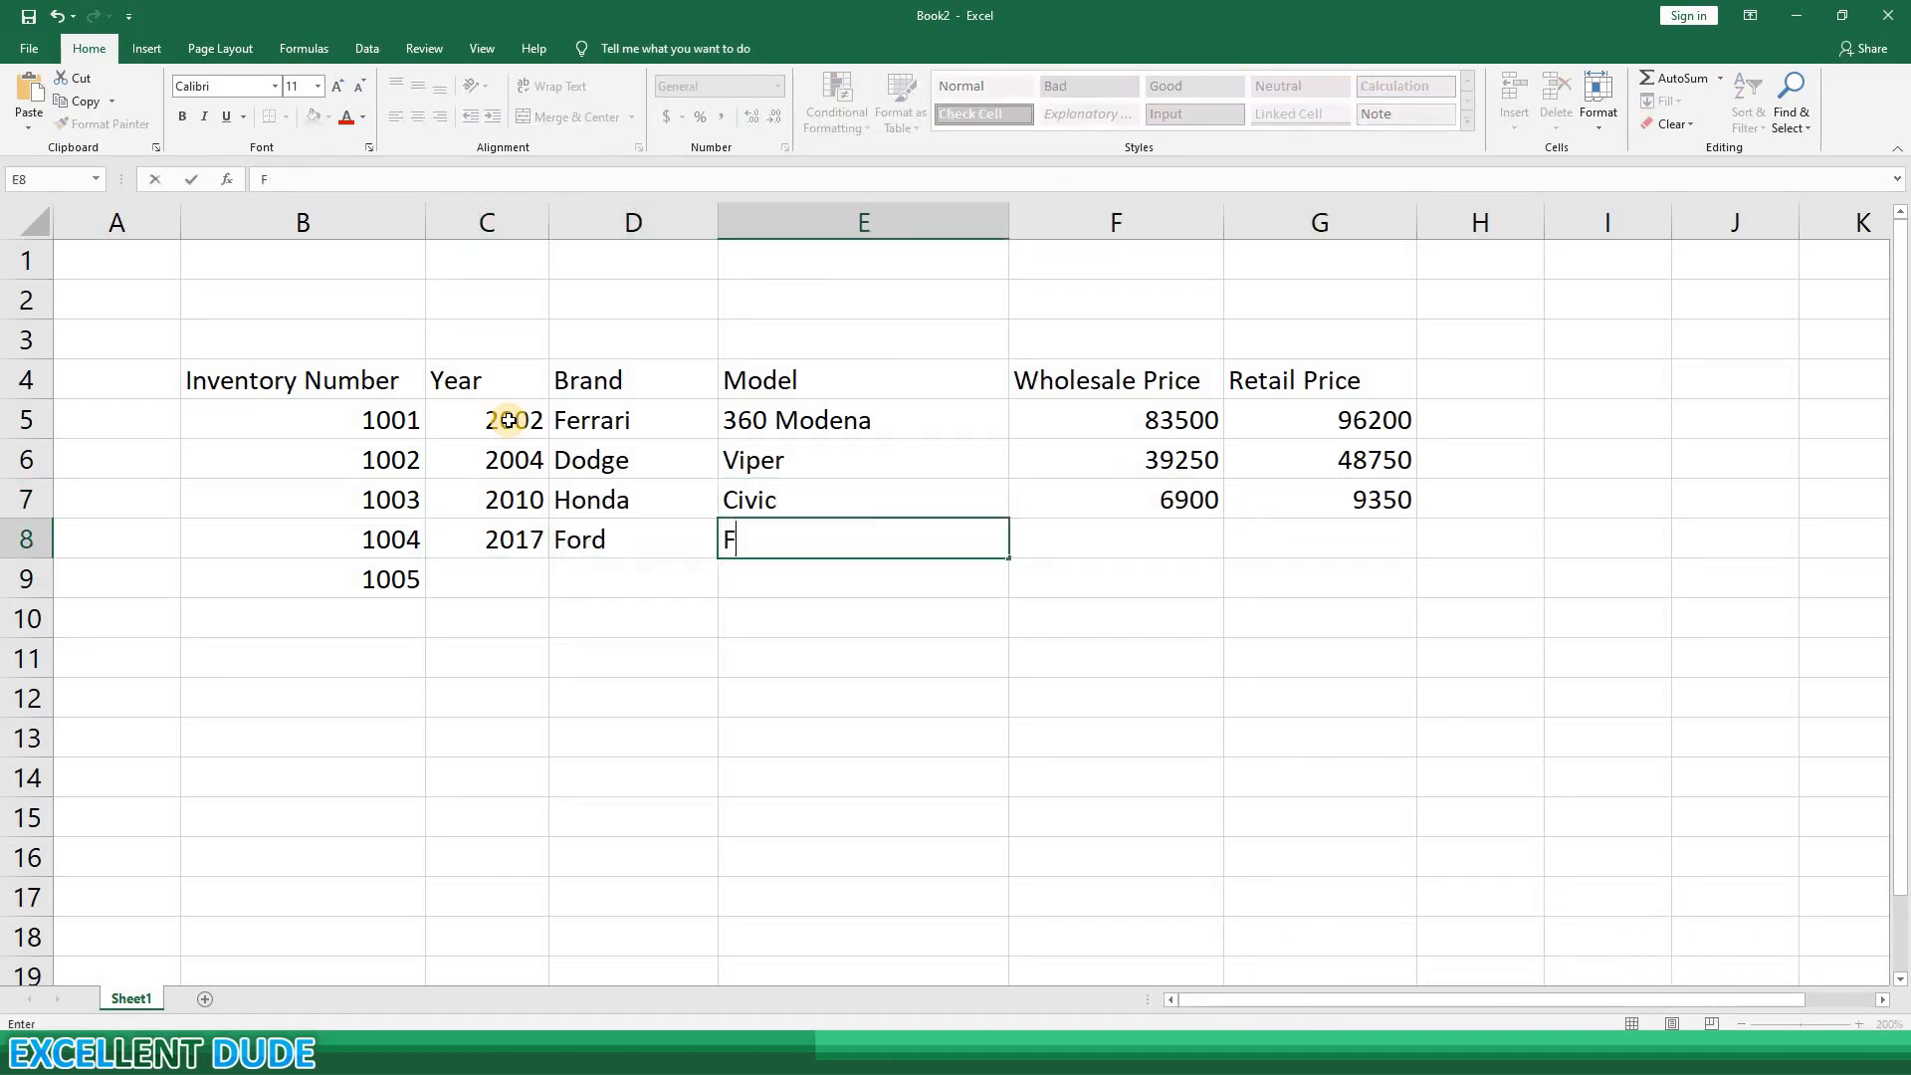
key("Tab")
type("26800")
key("Tab")
type("32500")
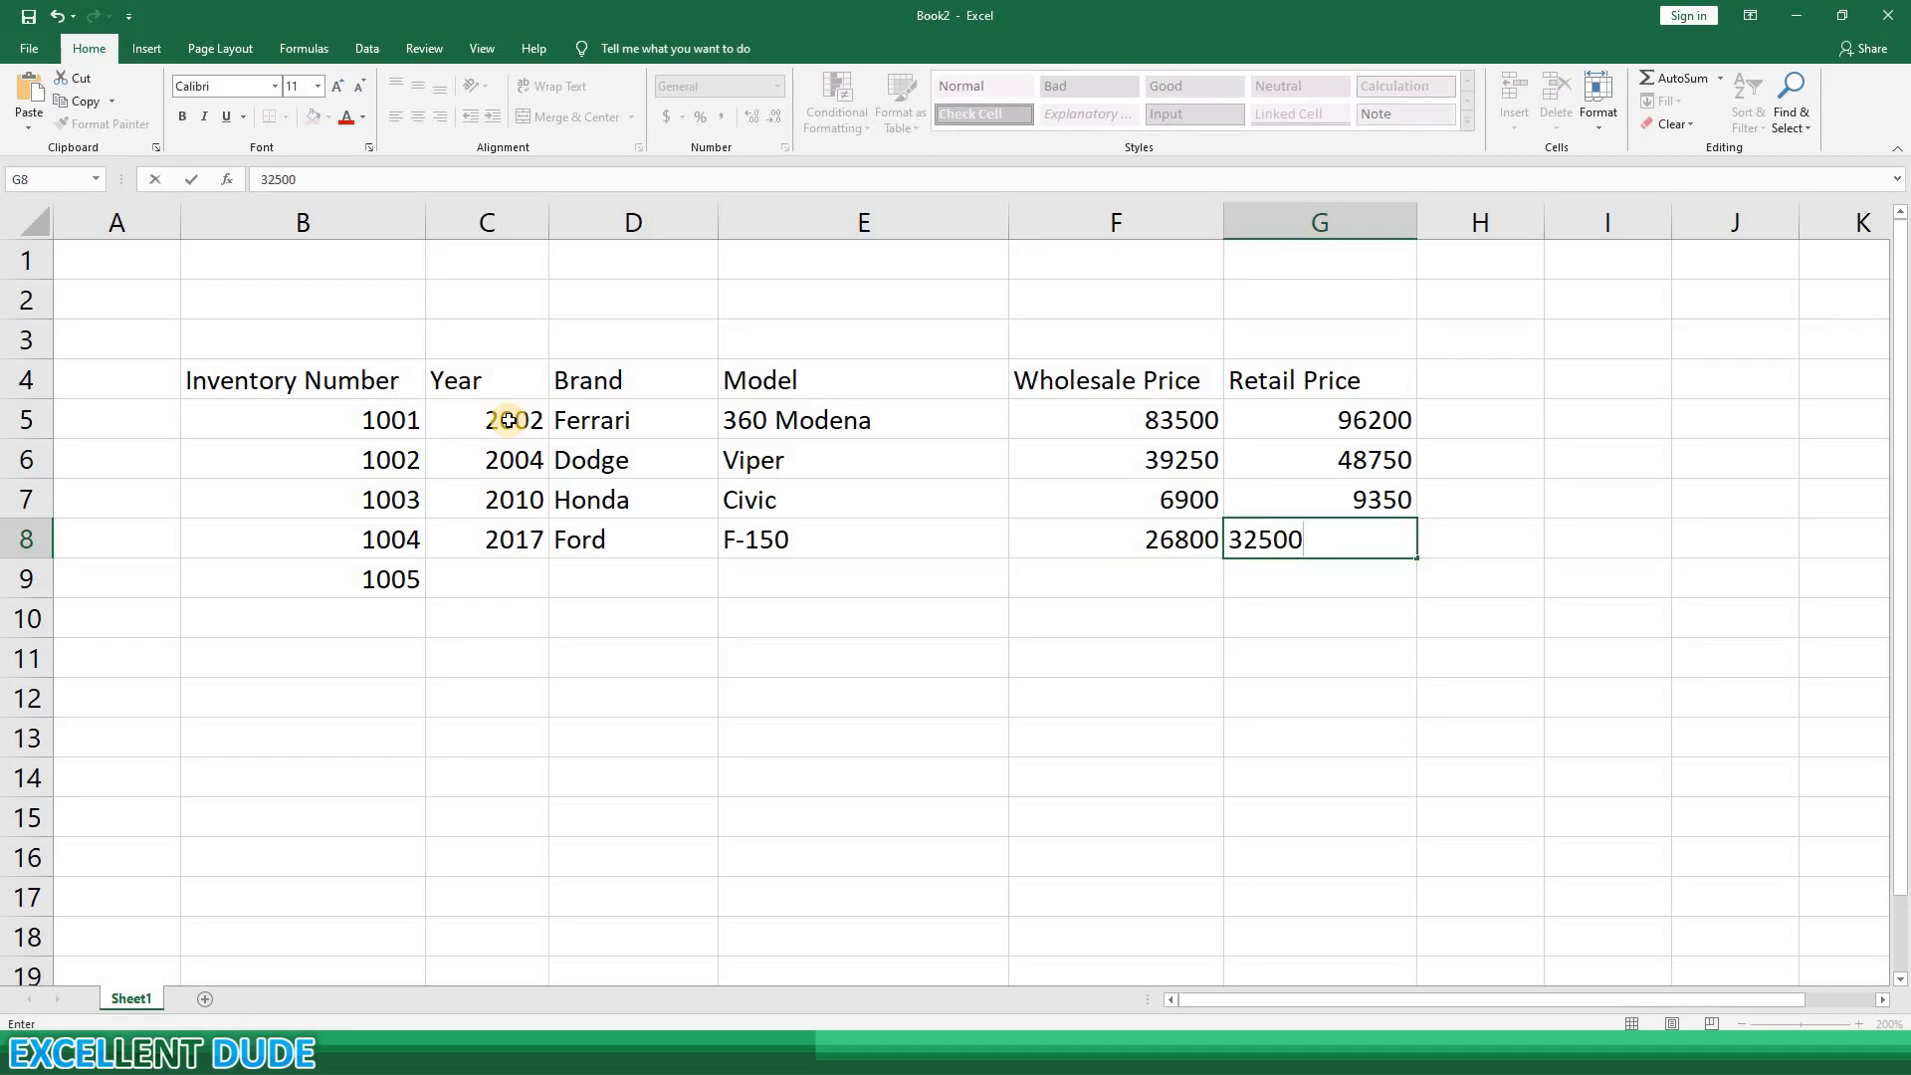
key("Return")
Step: Complete row 9 with 2016, Kia, Soul Turbo, wholesale price 12100 and retail price 14695
type("2016")
key("Tab")
type("Kia")
key("Tab")
type("Soul Turbo")
key("Tab")
type("12100")
key("Tab")
type("14695")
key("Down")
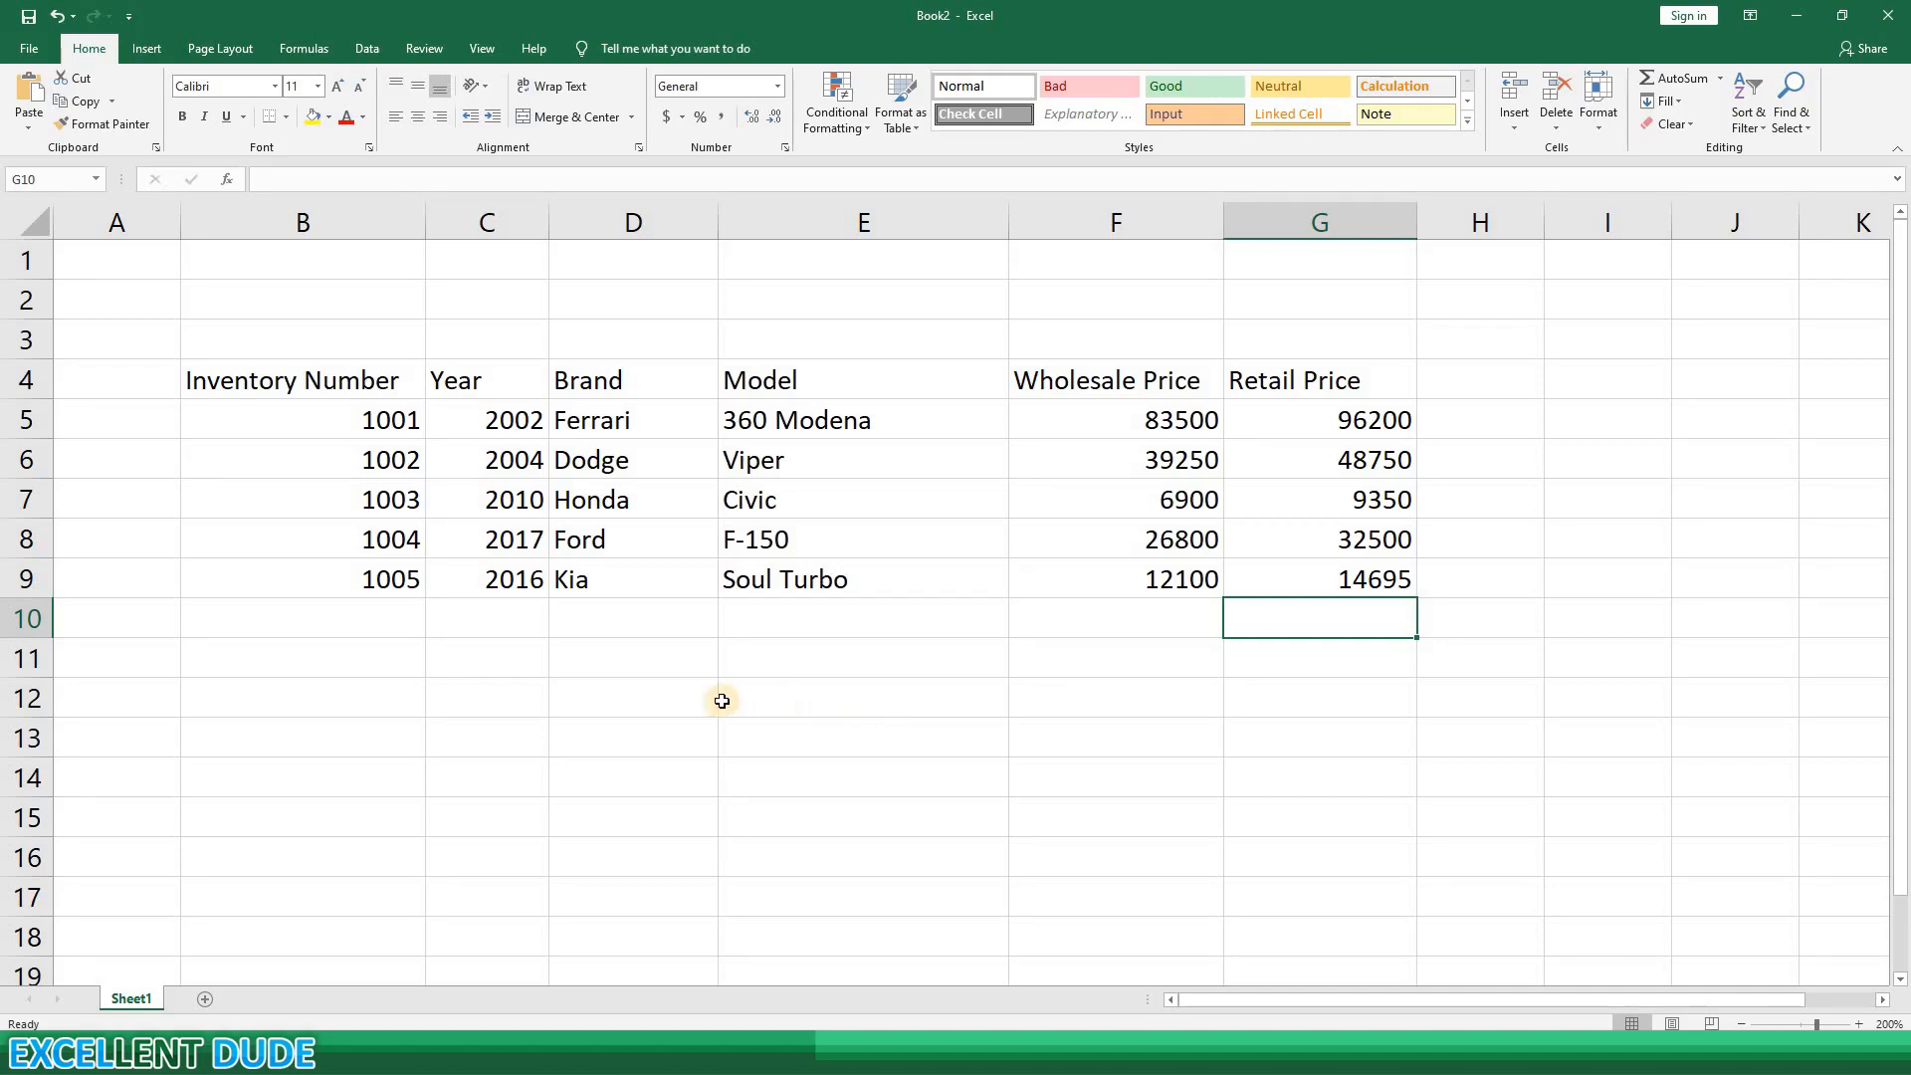
Step: Center the inventory numbers in B5:B9 horizontally
left_click_drag(340, 421, 359, 567)
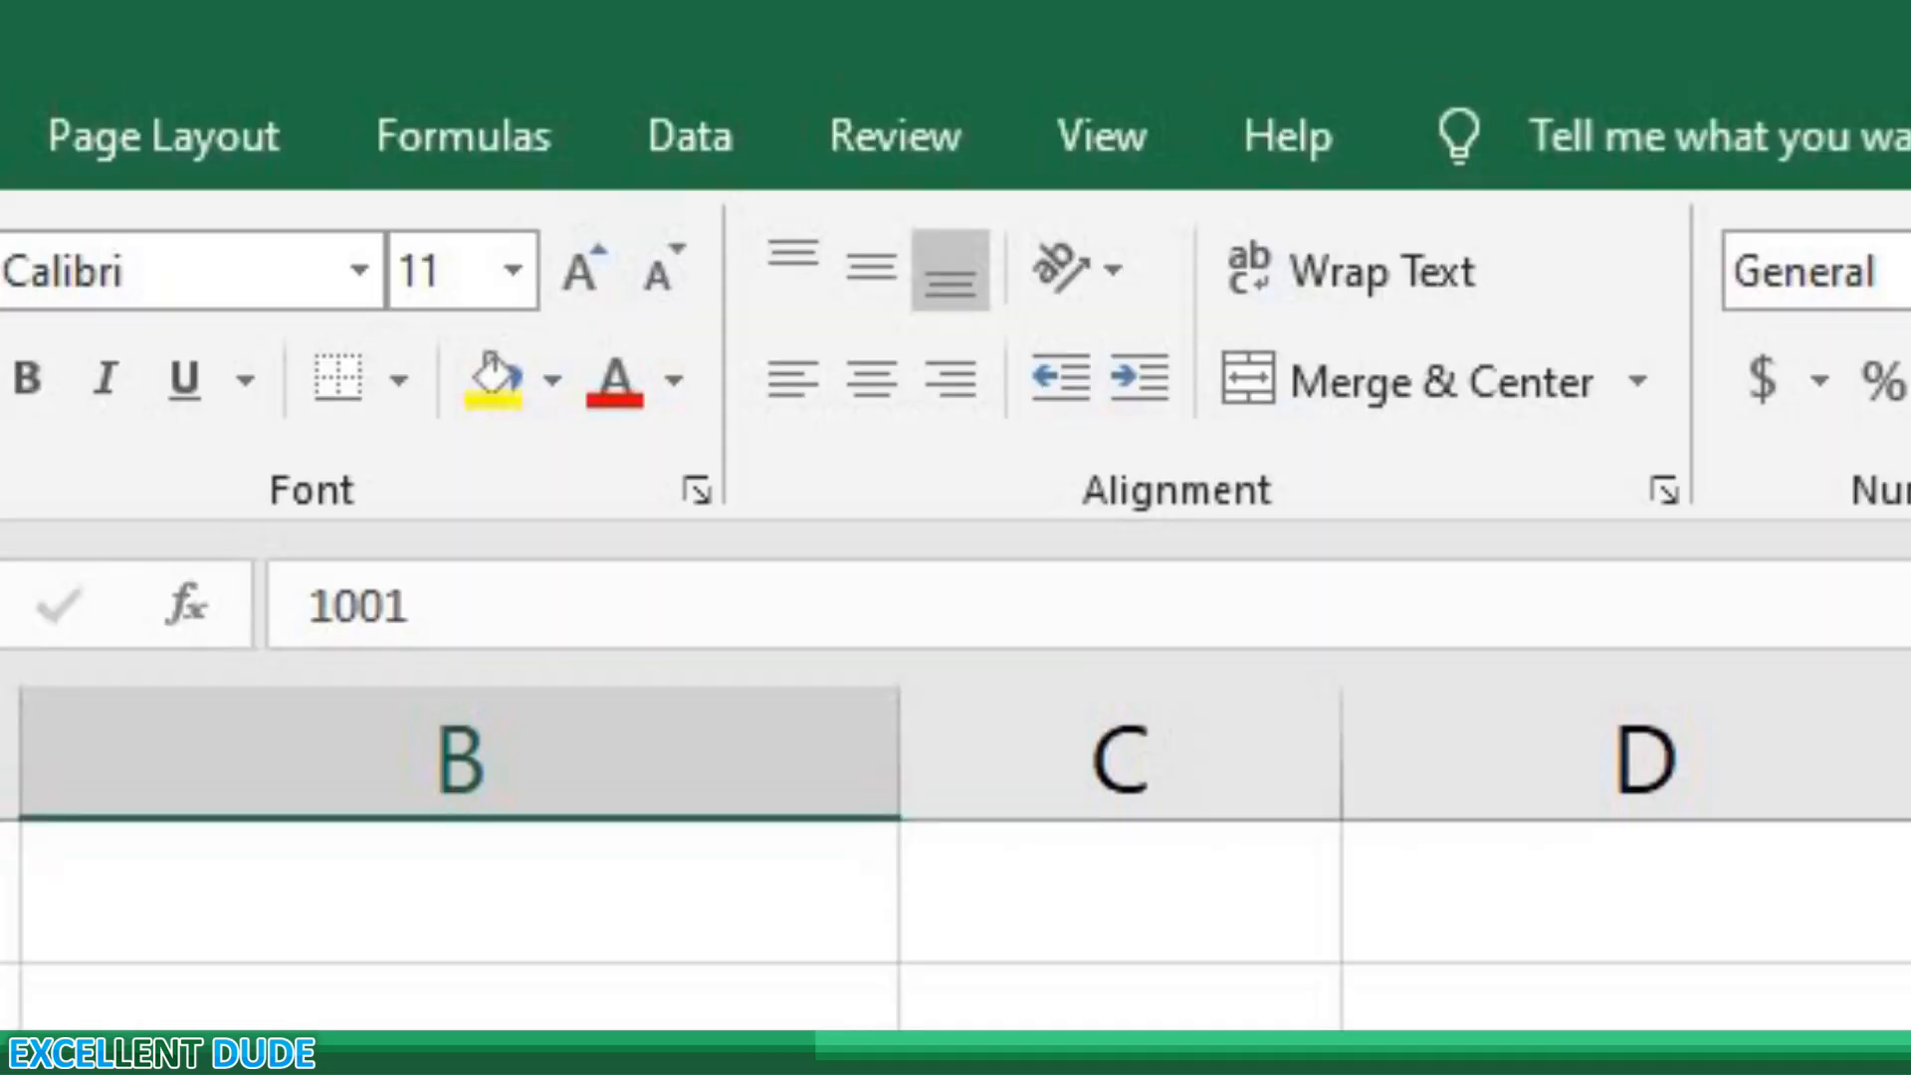
left_click(889, 384)
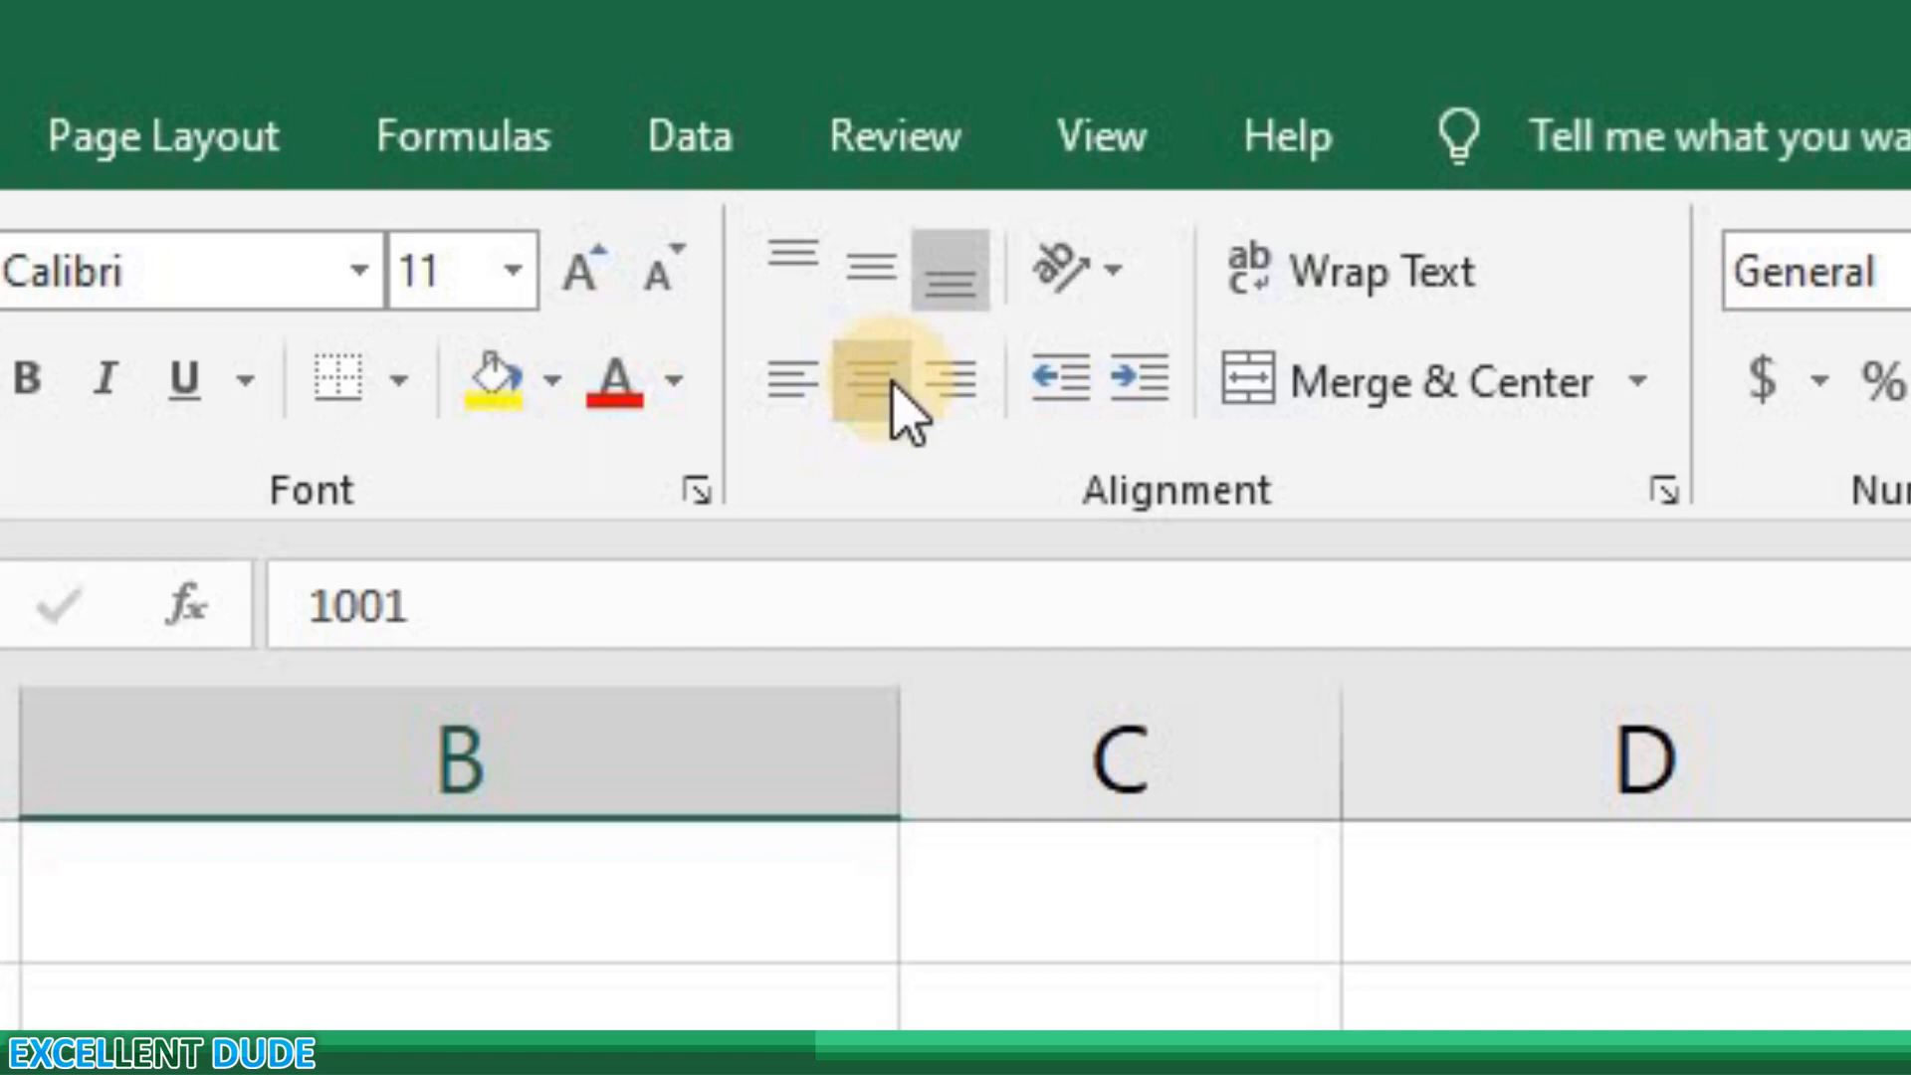
left_click(893, 385)
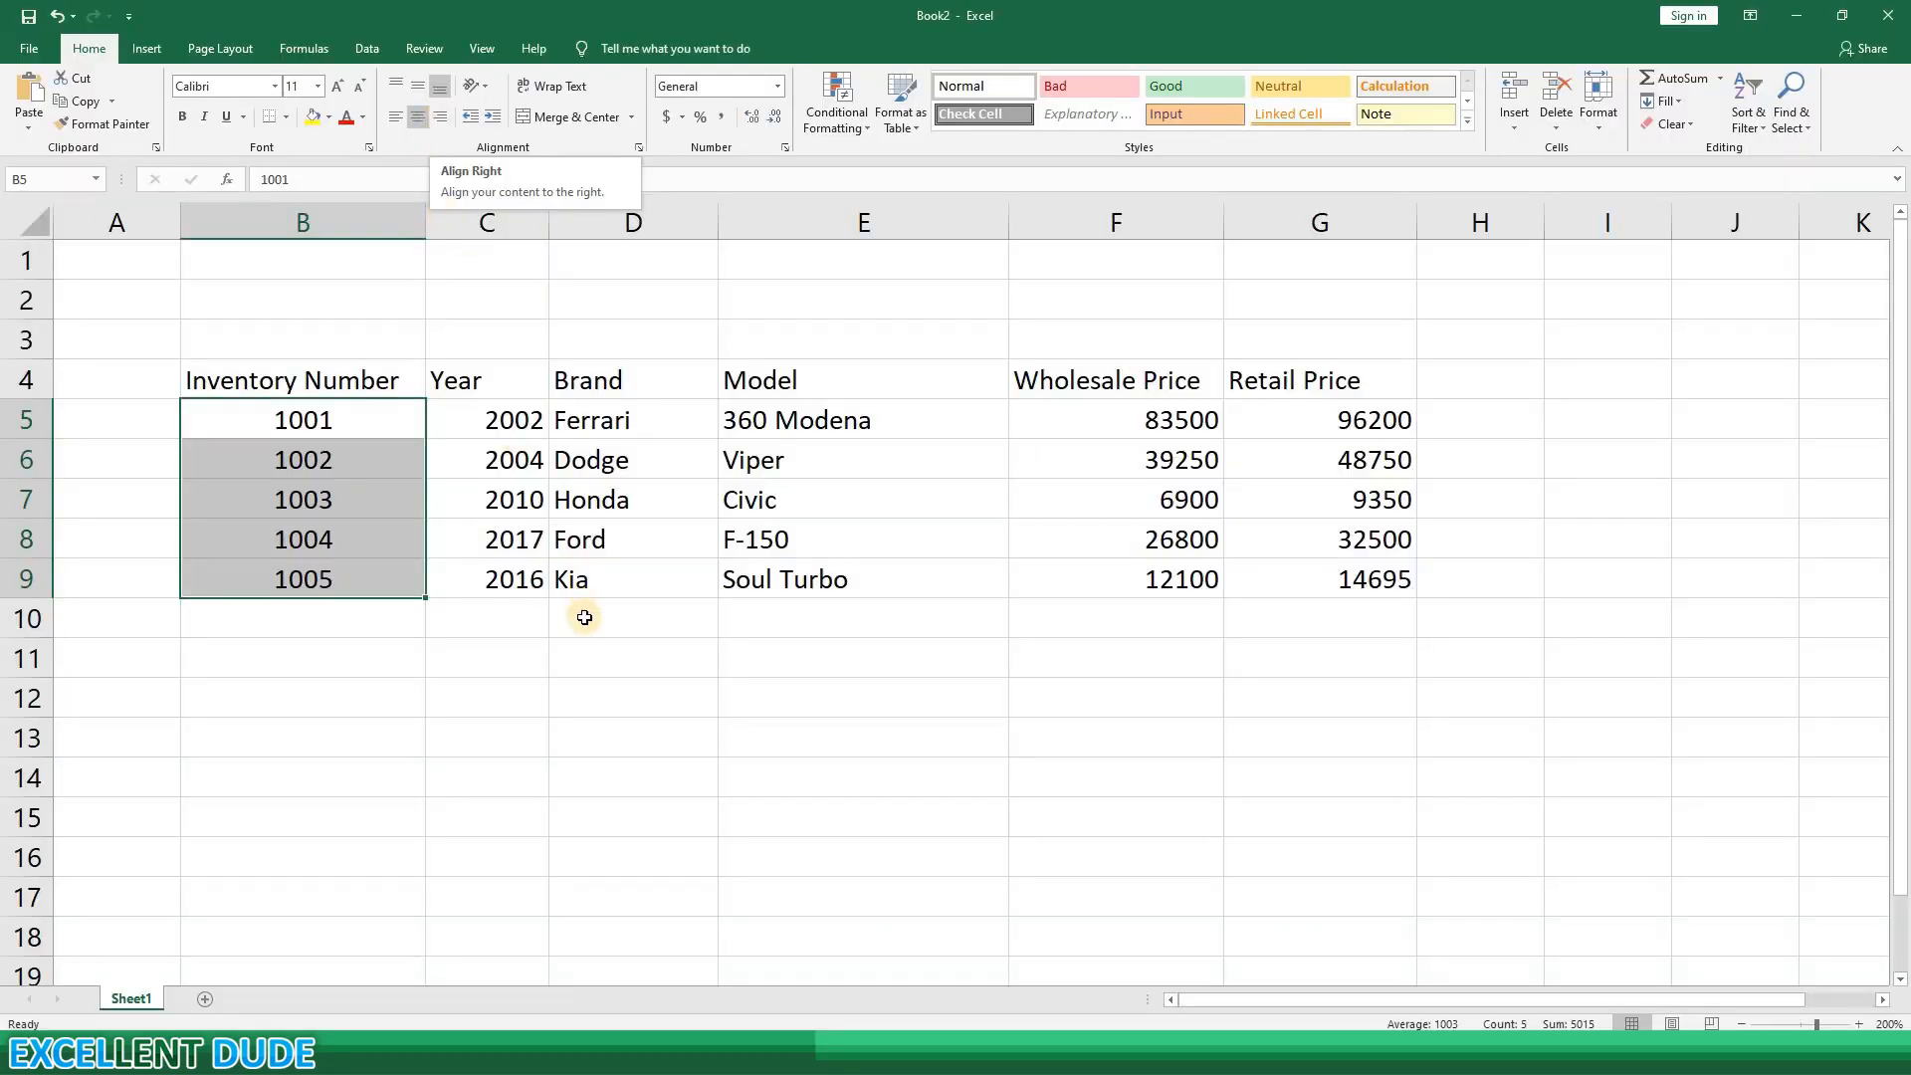
left_click(584, 618)
Step: Center the years in C5:C9 together with the wholesale and retail prices in F5:G9
left_click_drag(516, 414, 515, 564)
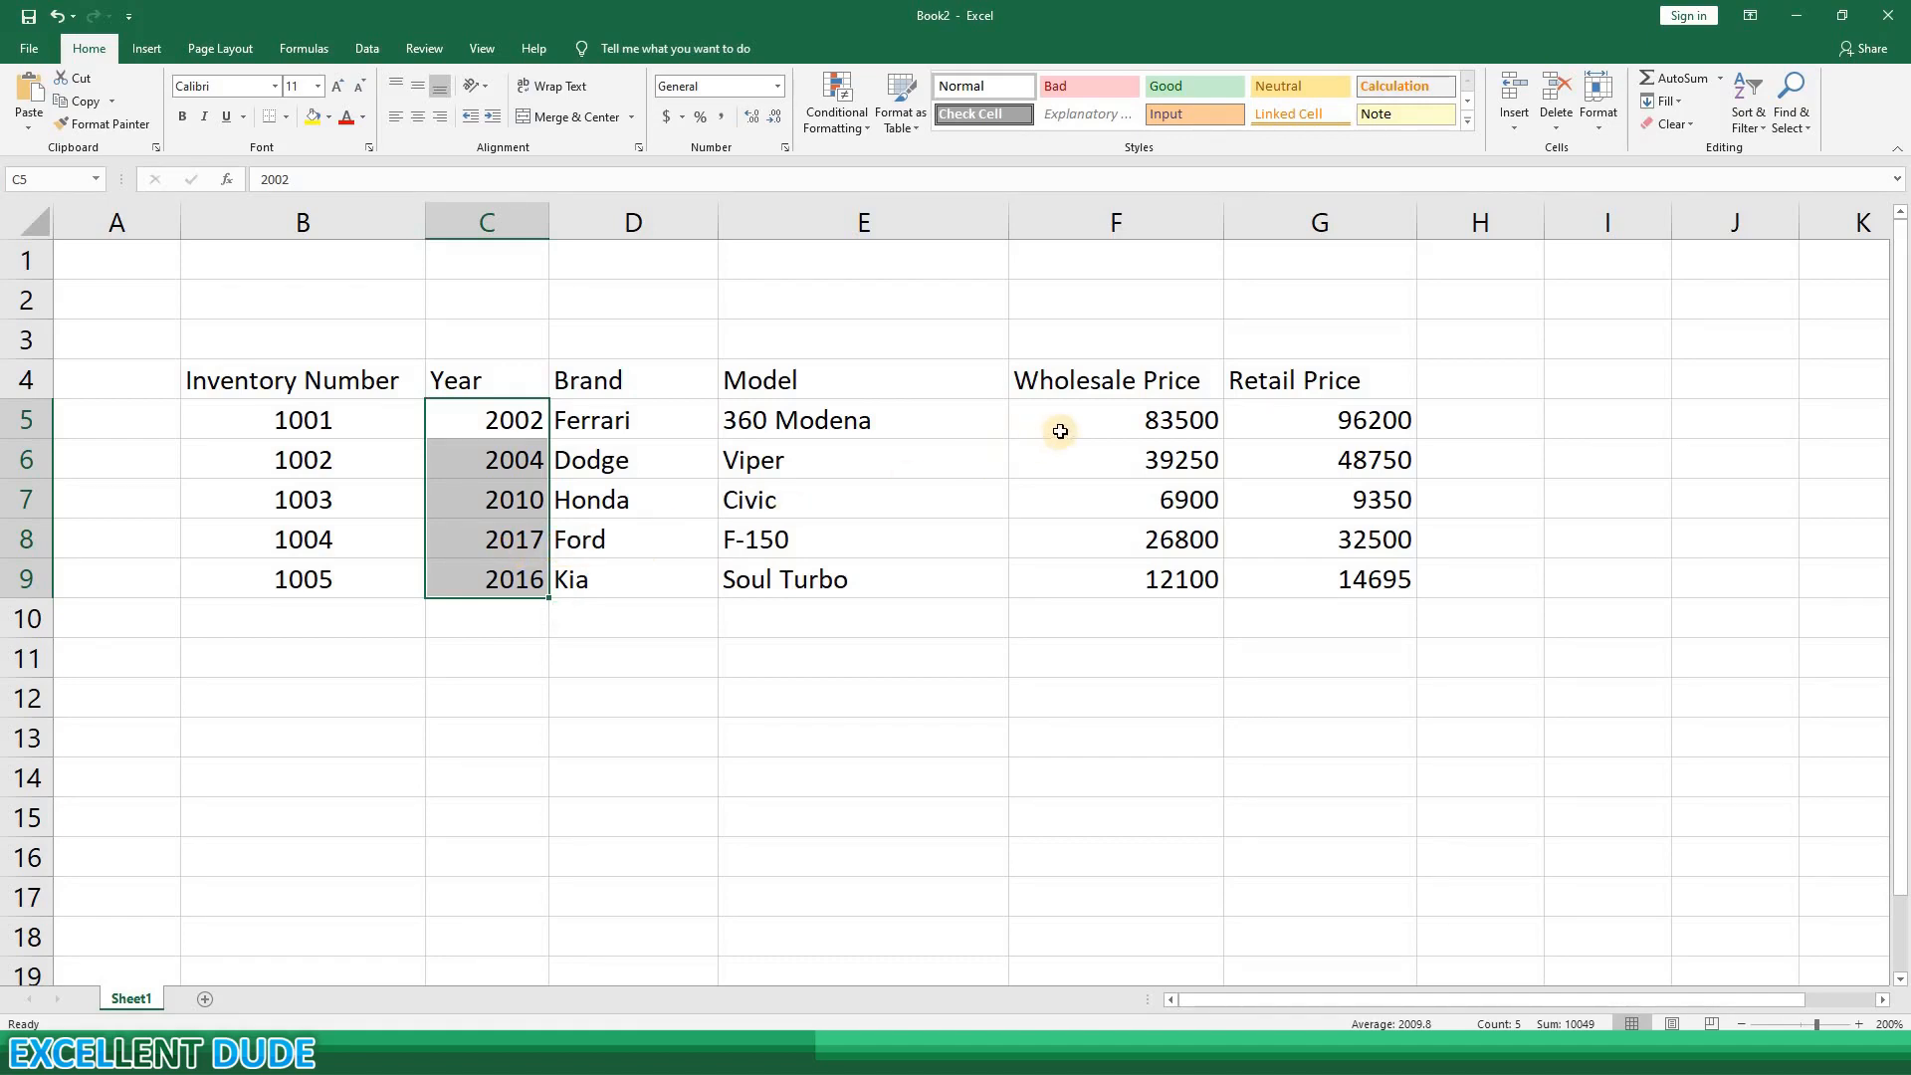
left_click_drag(1065, 425, 1263, 568)
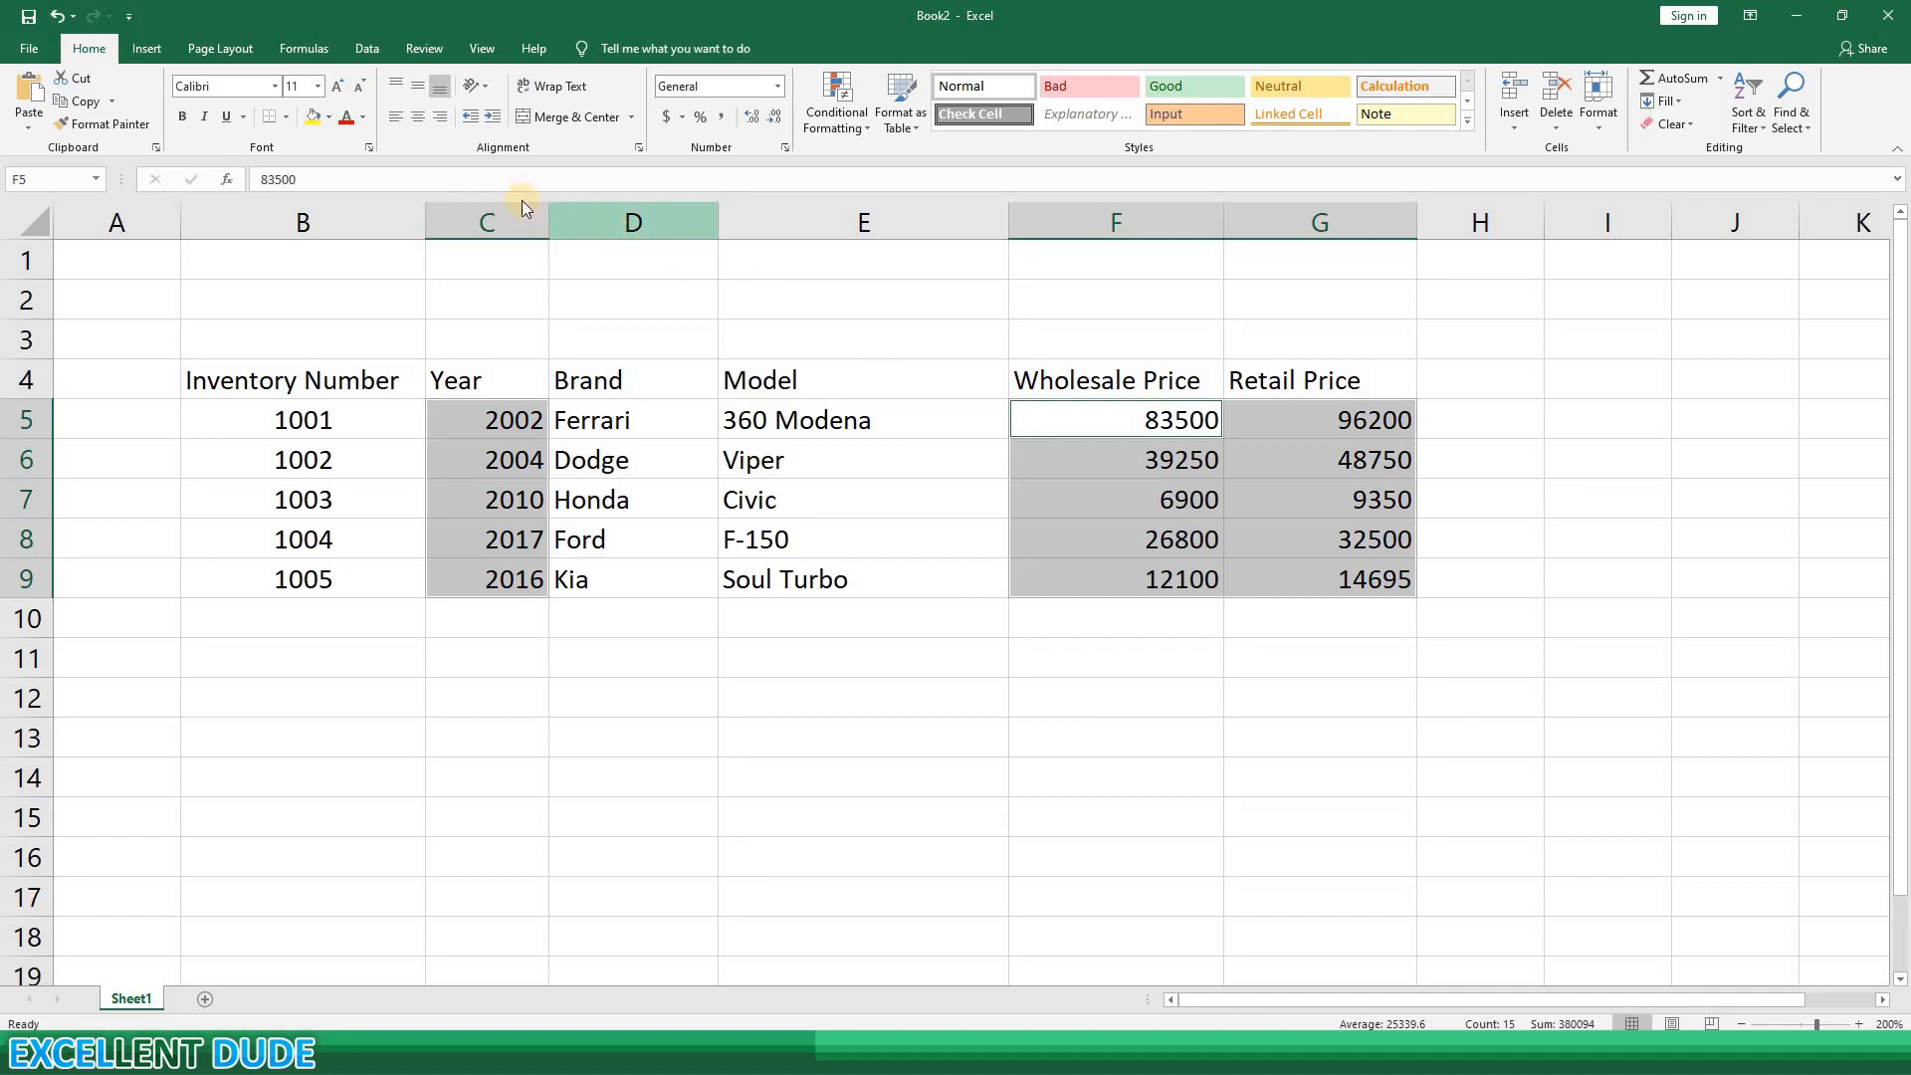
left_click(418, 119)
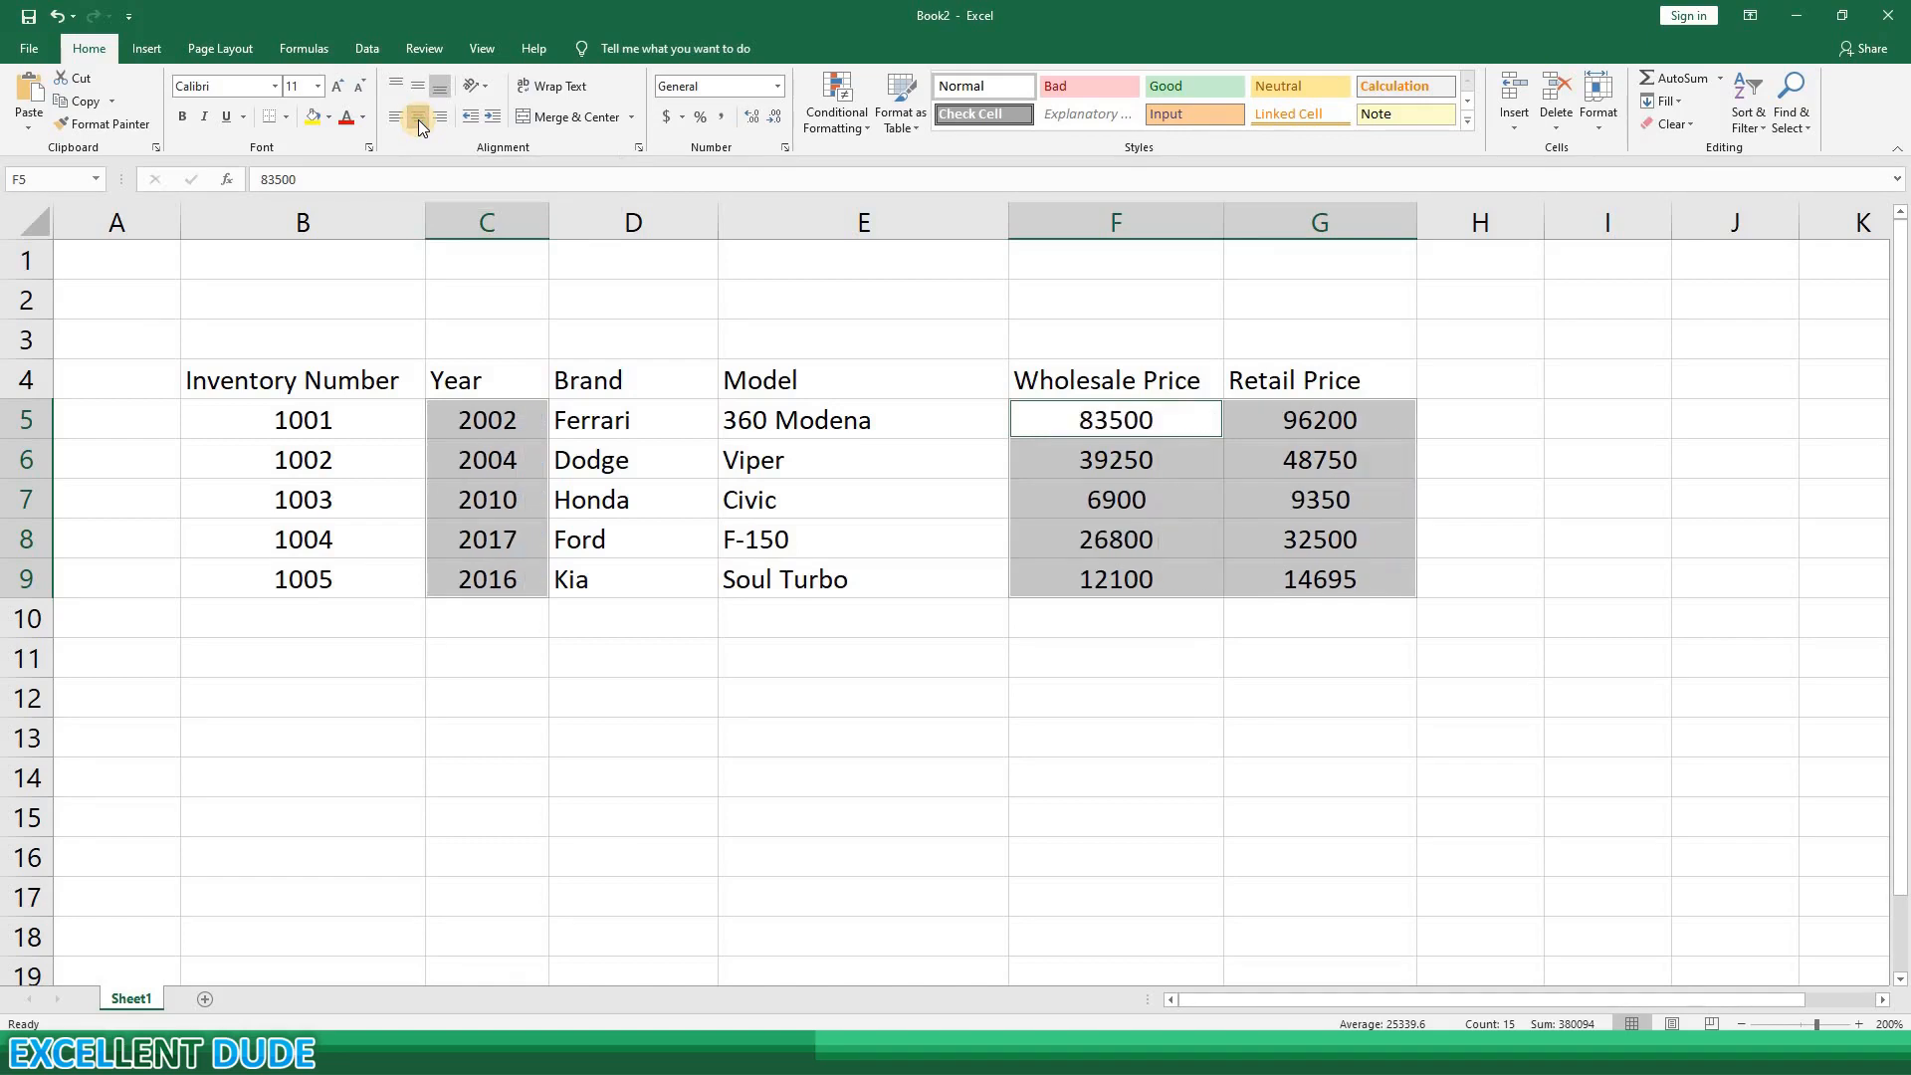
left_click(934, 642)
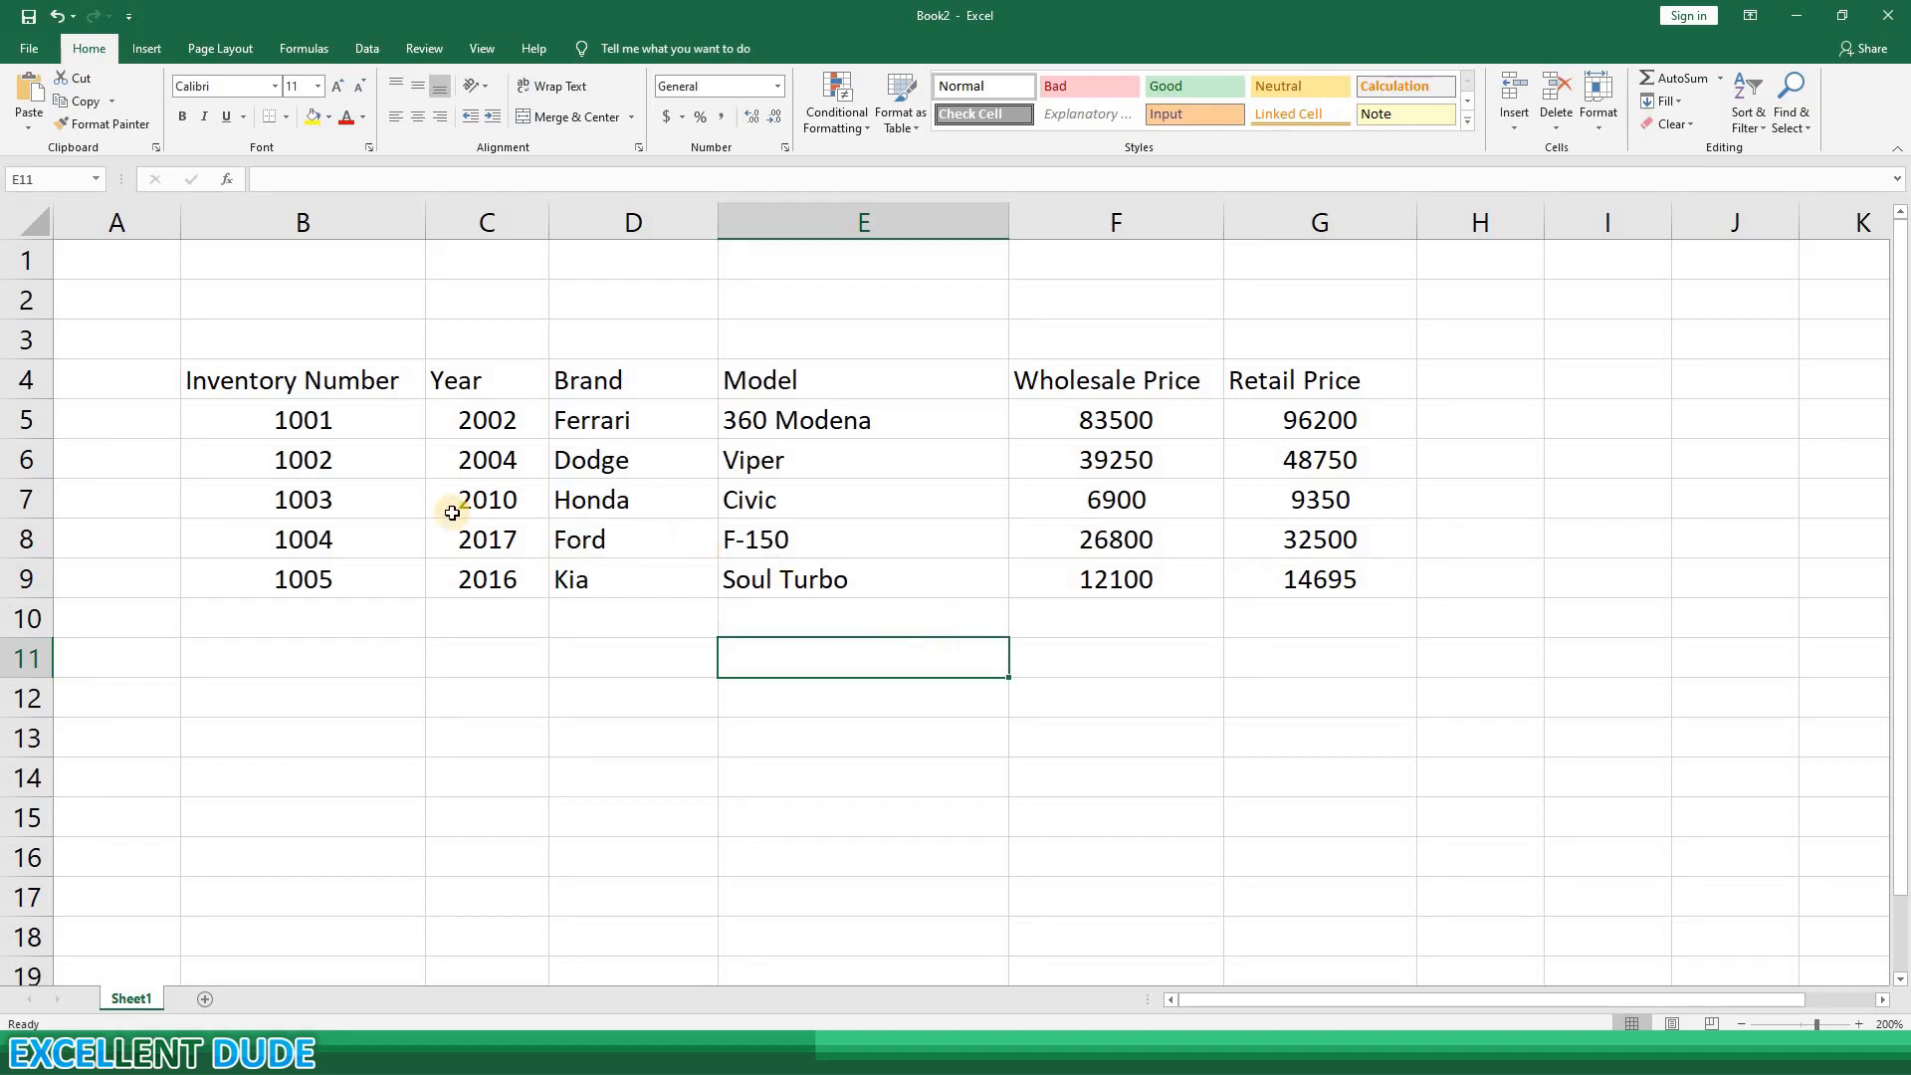
Step: Examine the number, alignment, font, border, fill and protection options in Format Cells for the years in C5:C9
left_click_drag(486, 419, 469, 580)
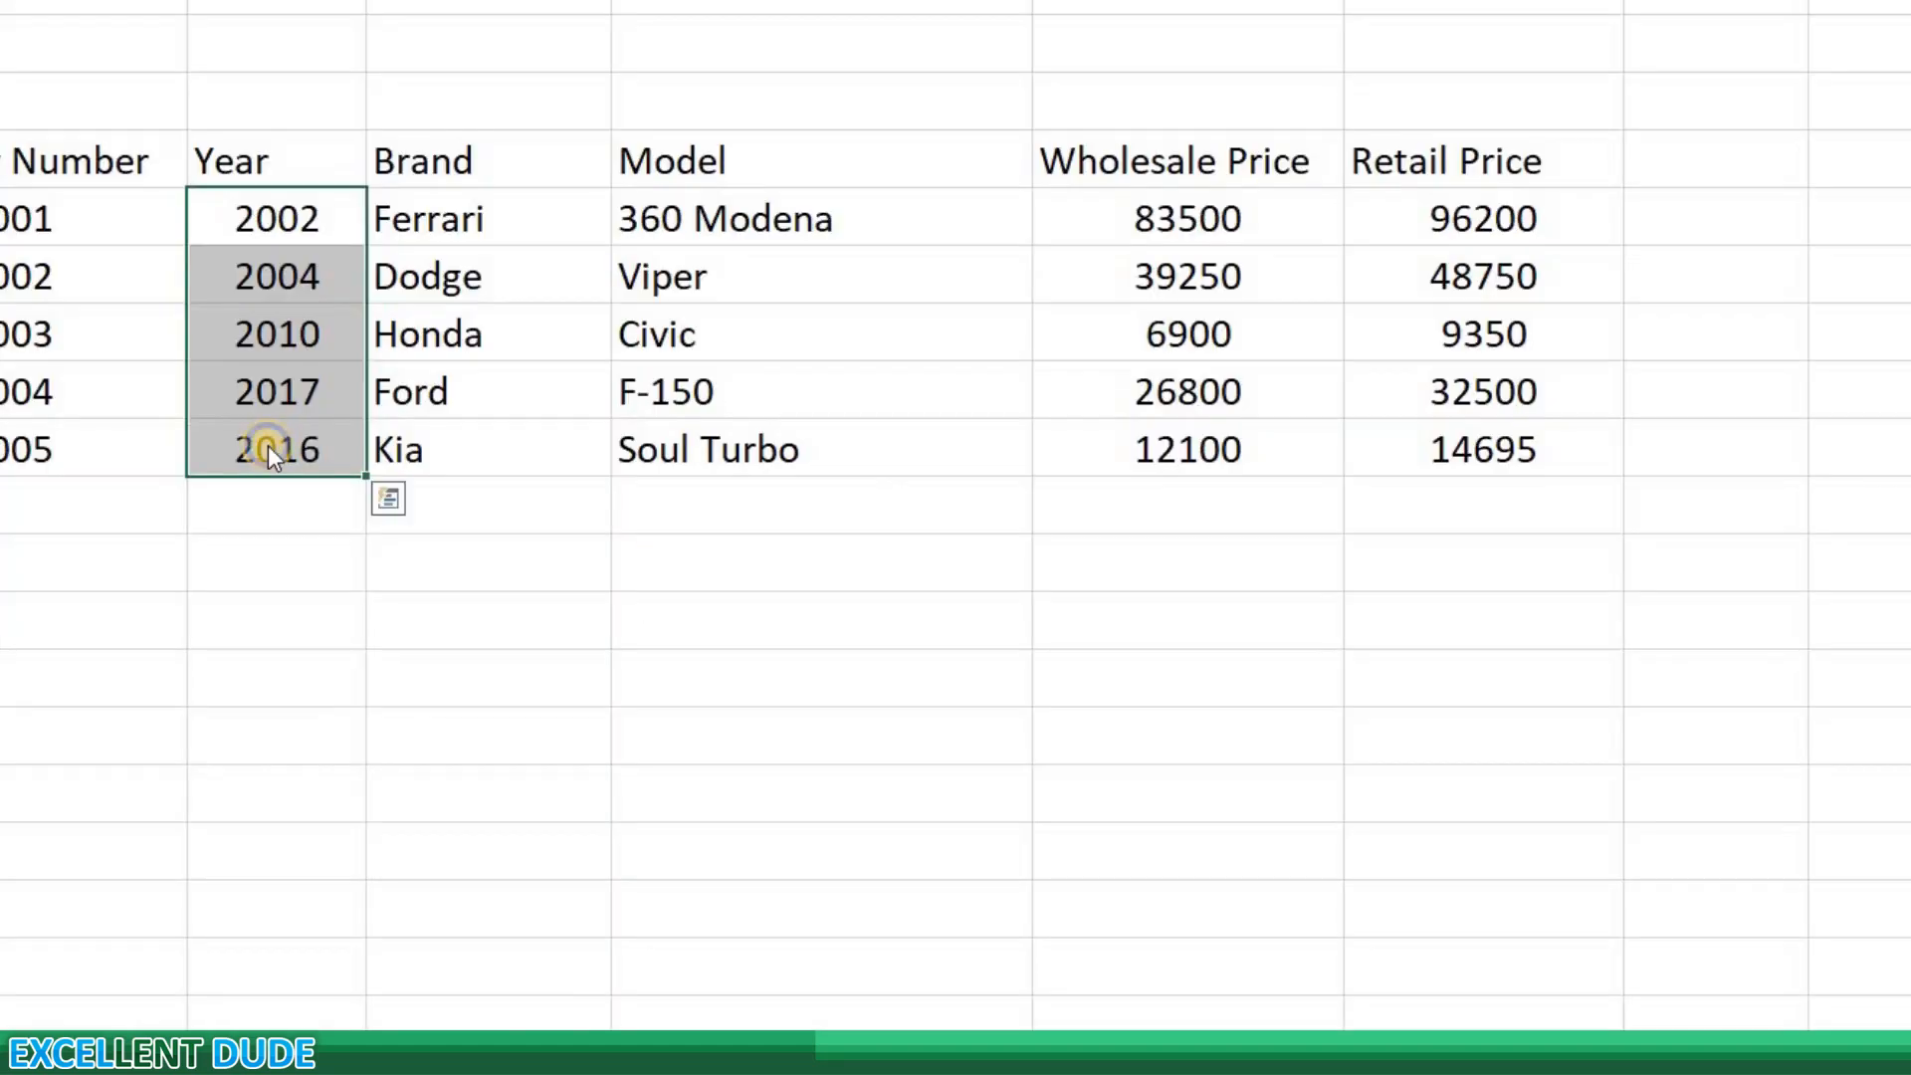
right_click(482, 576)
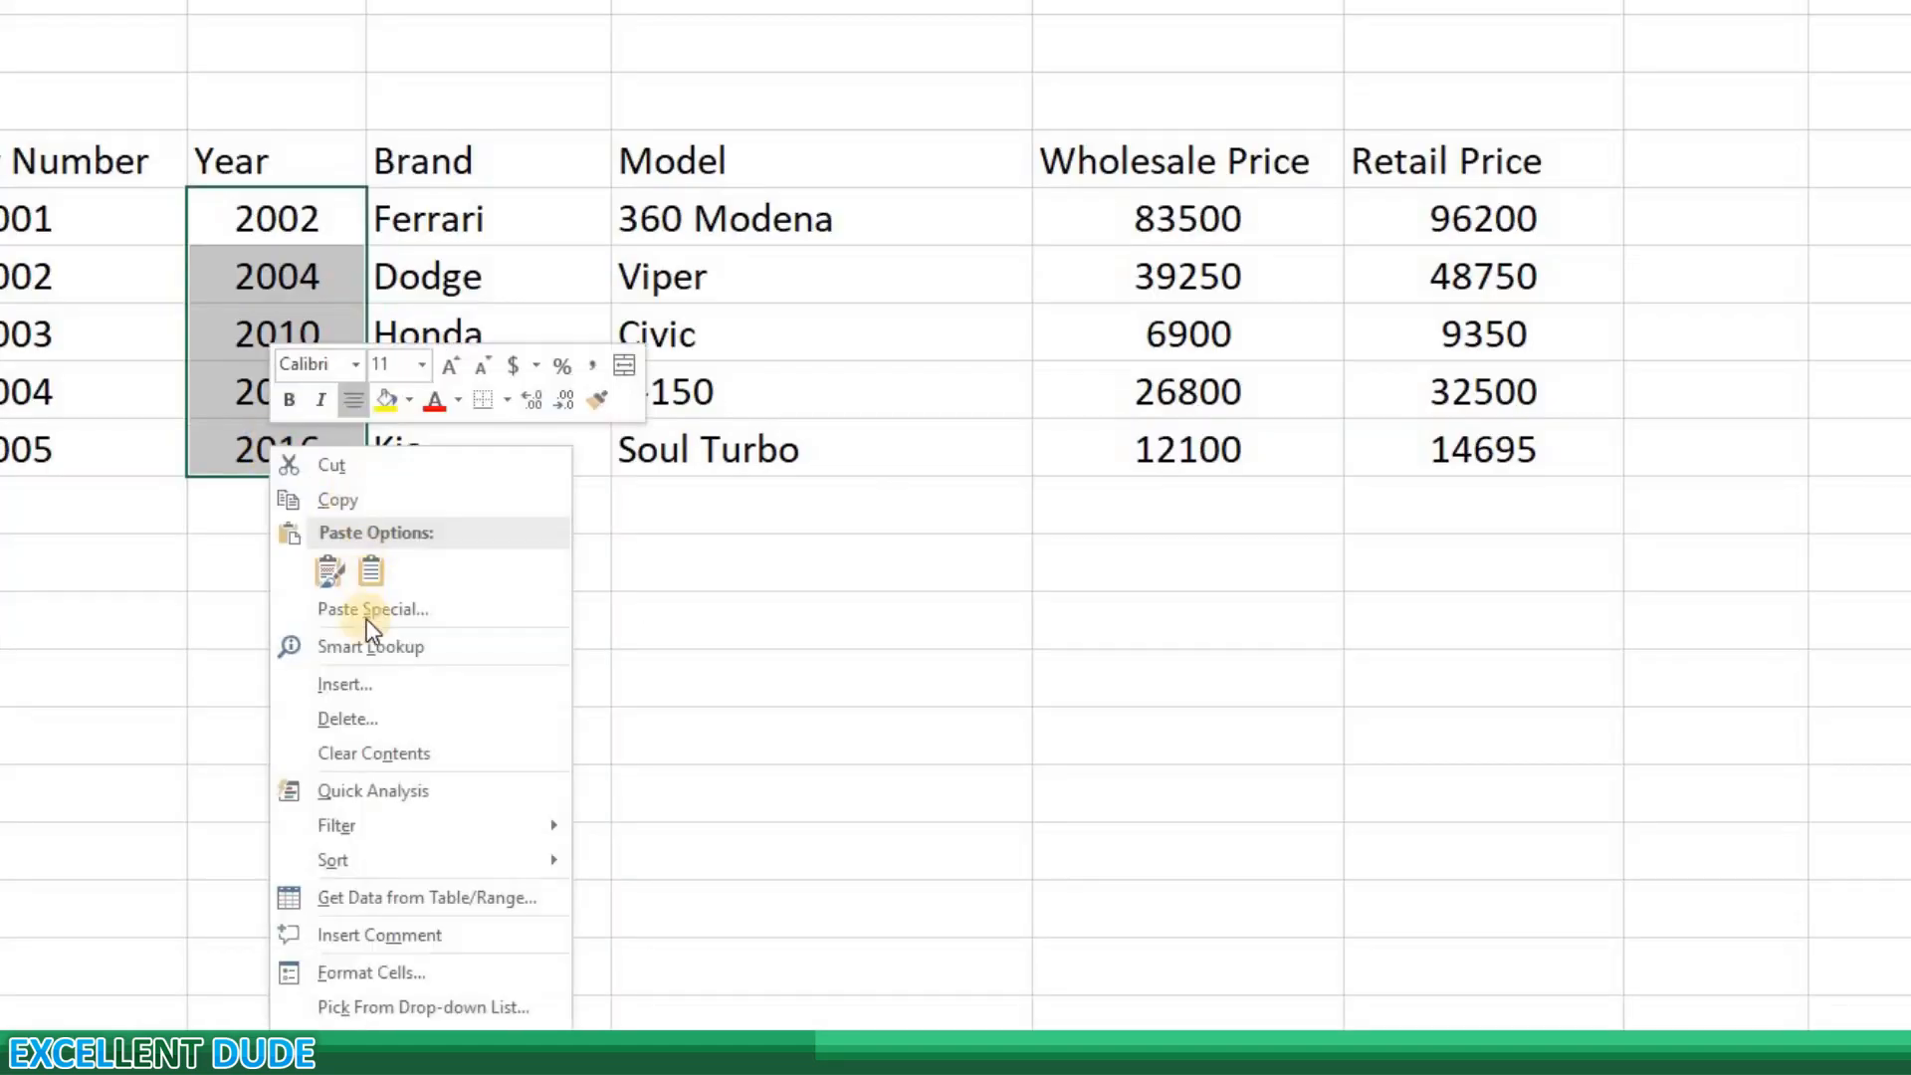
left_click(426, 970)
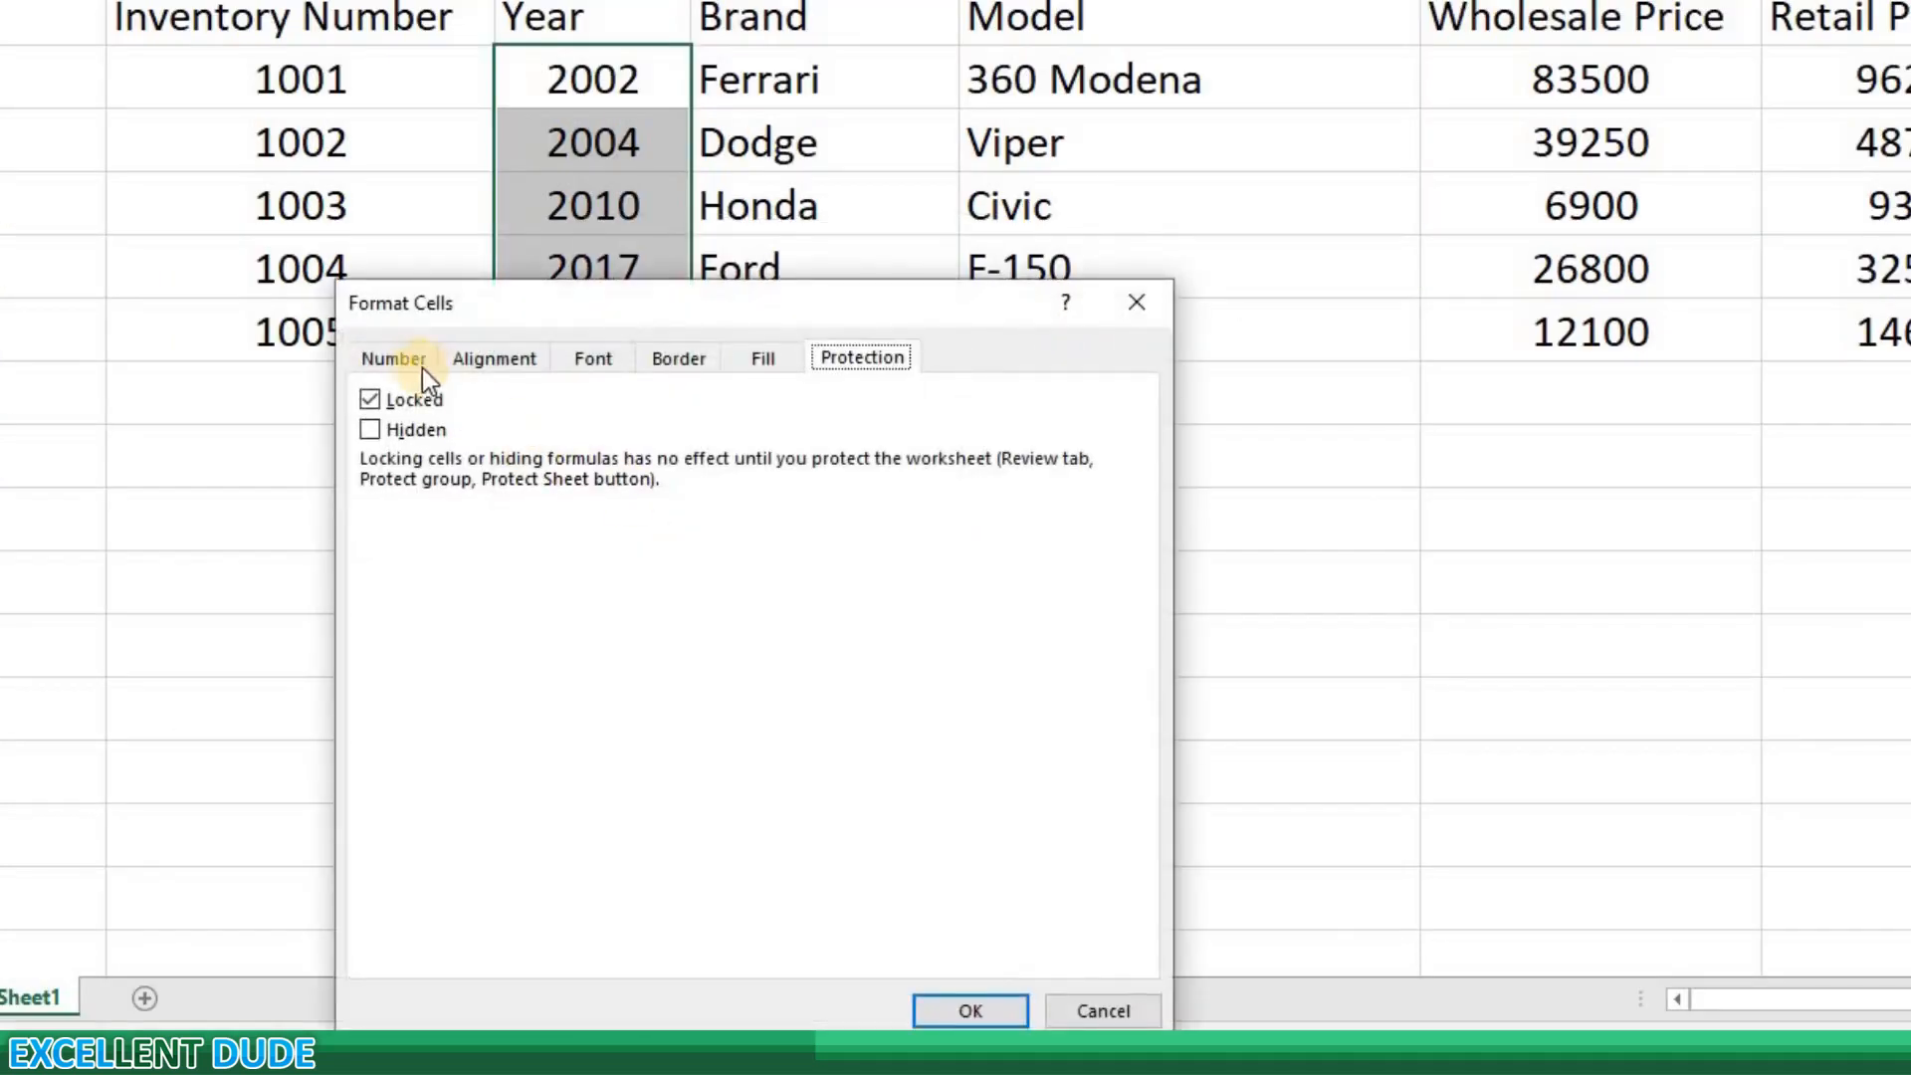
left_click(415, 364)
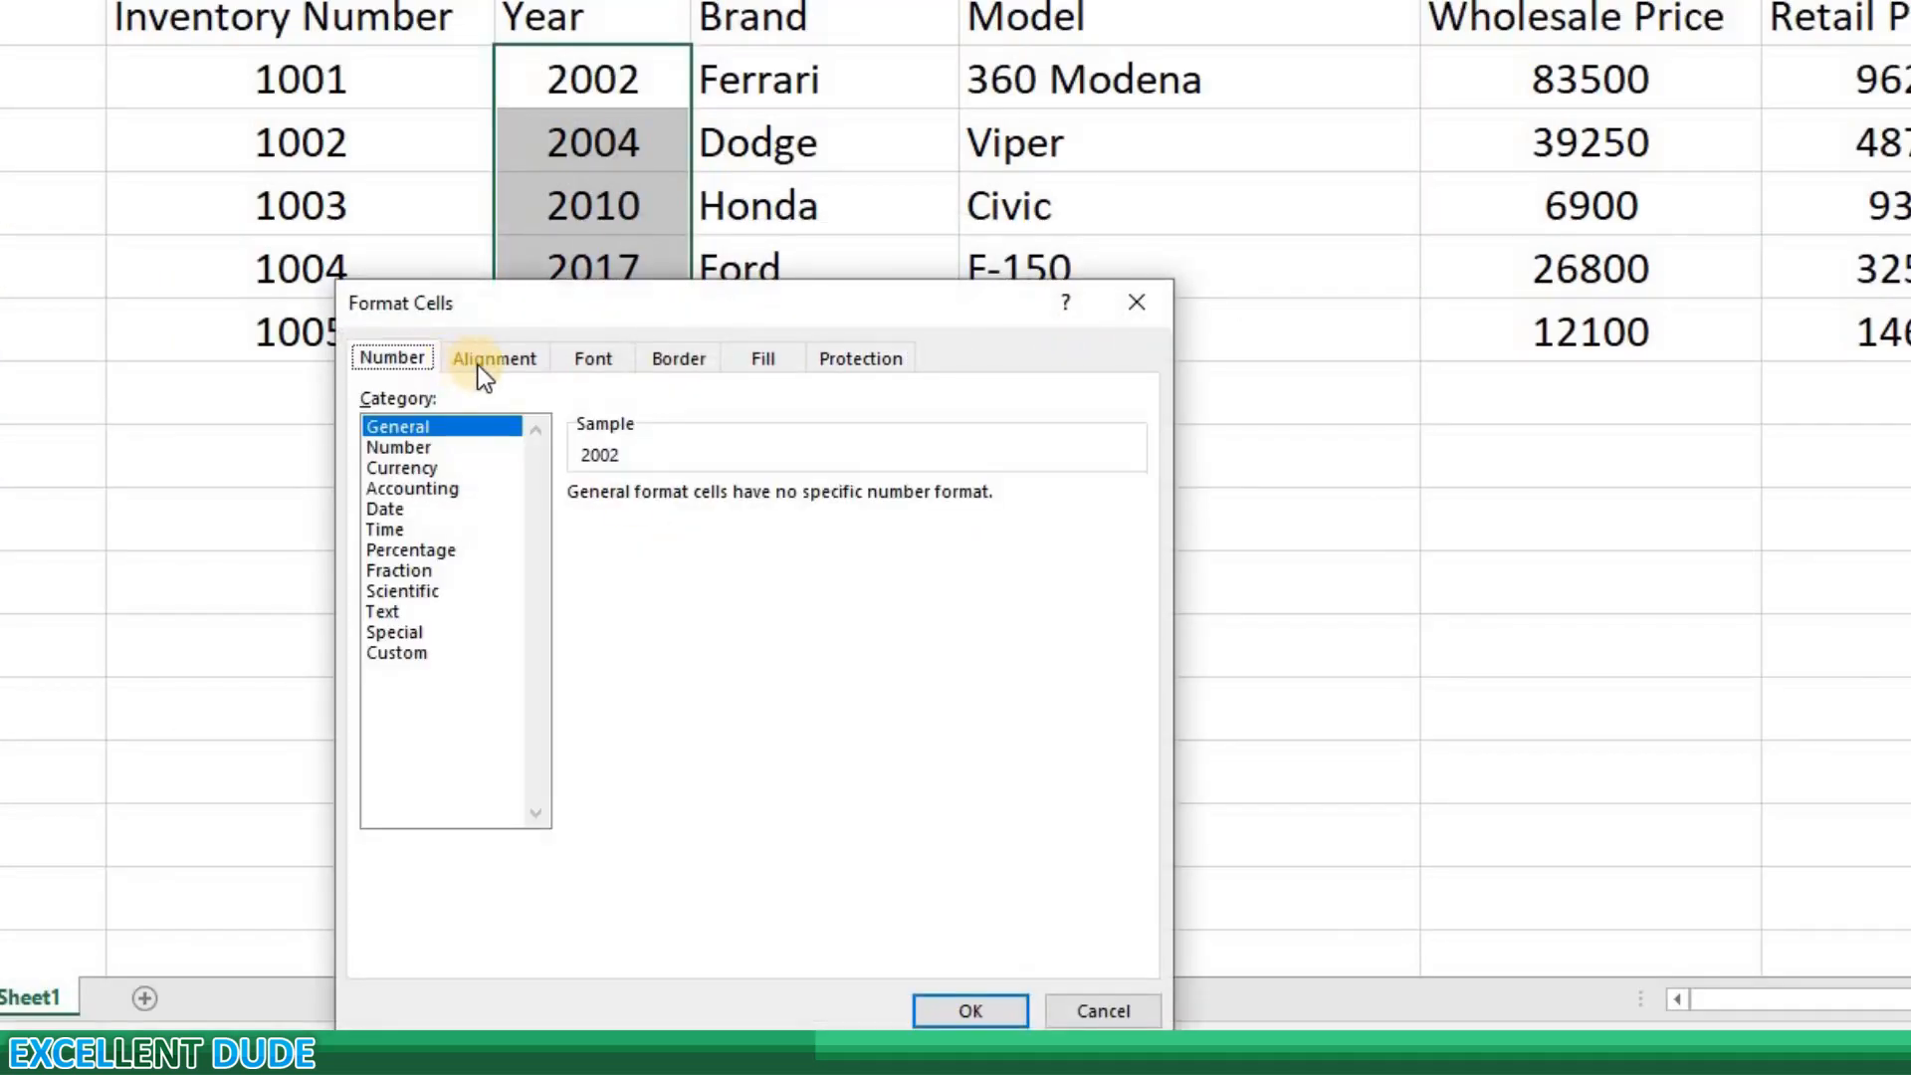
left_click(483, 363)
left_click(426, 360)
left_click(535, 359)
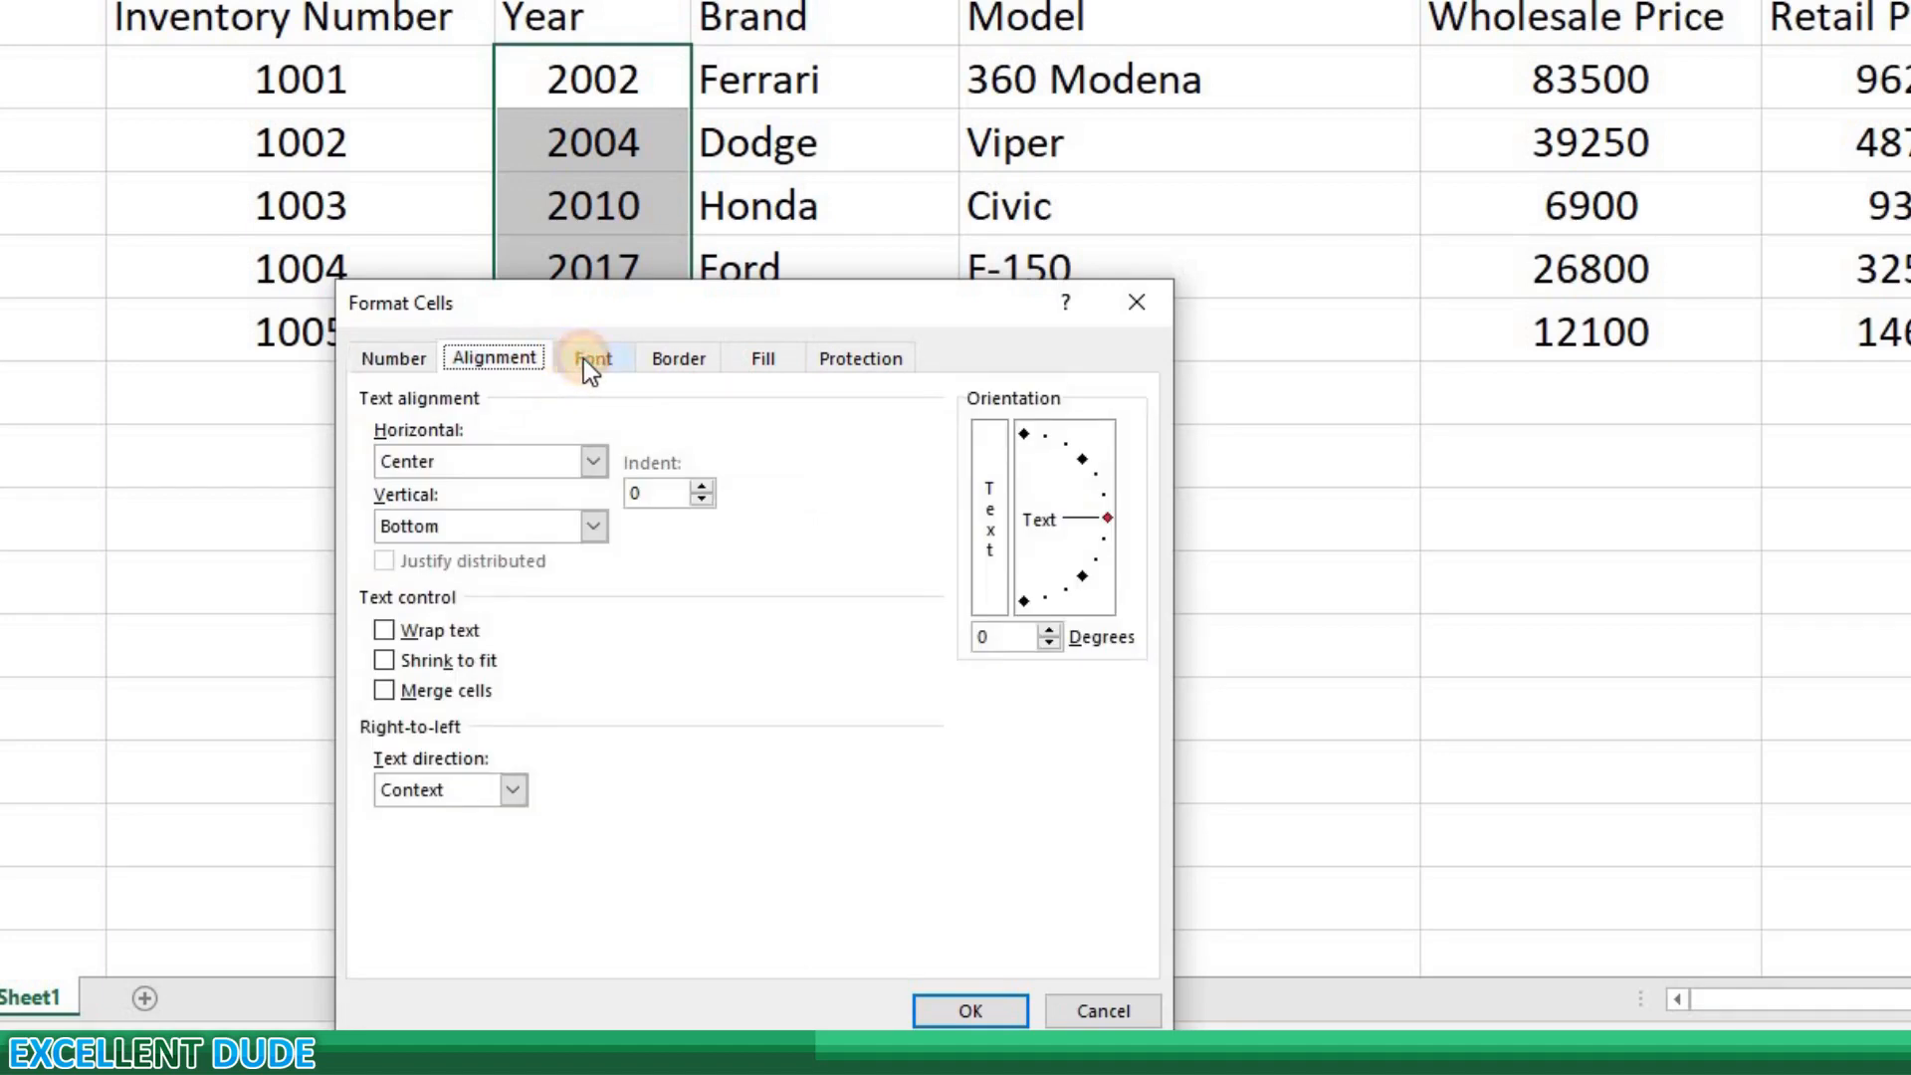
left_click(589, 359)
left_click(692, 360)
left_click(777, 360)
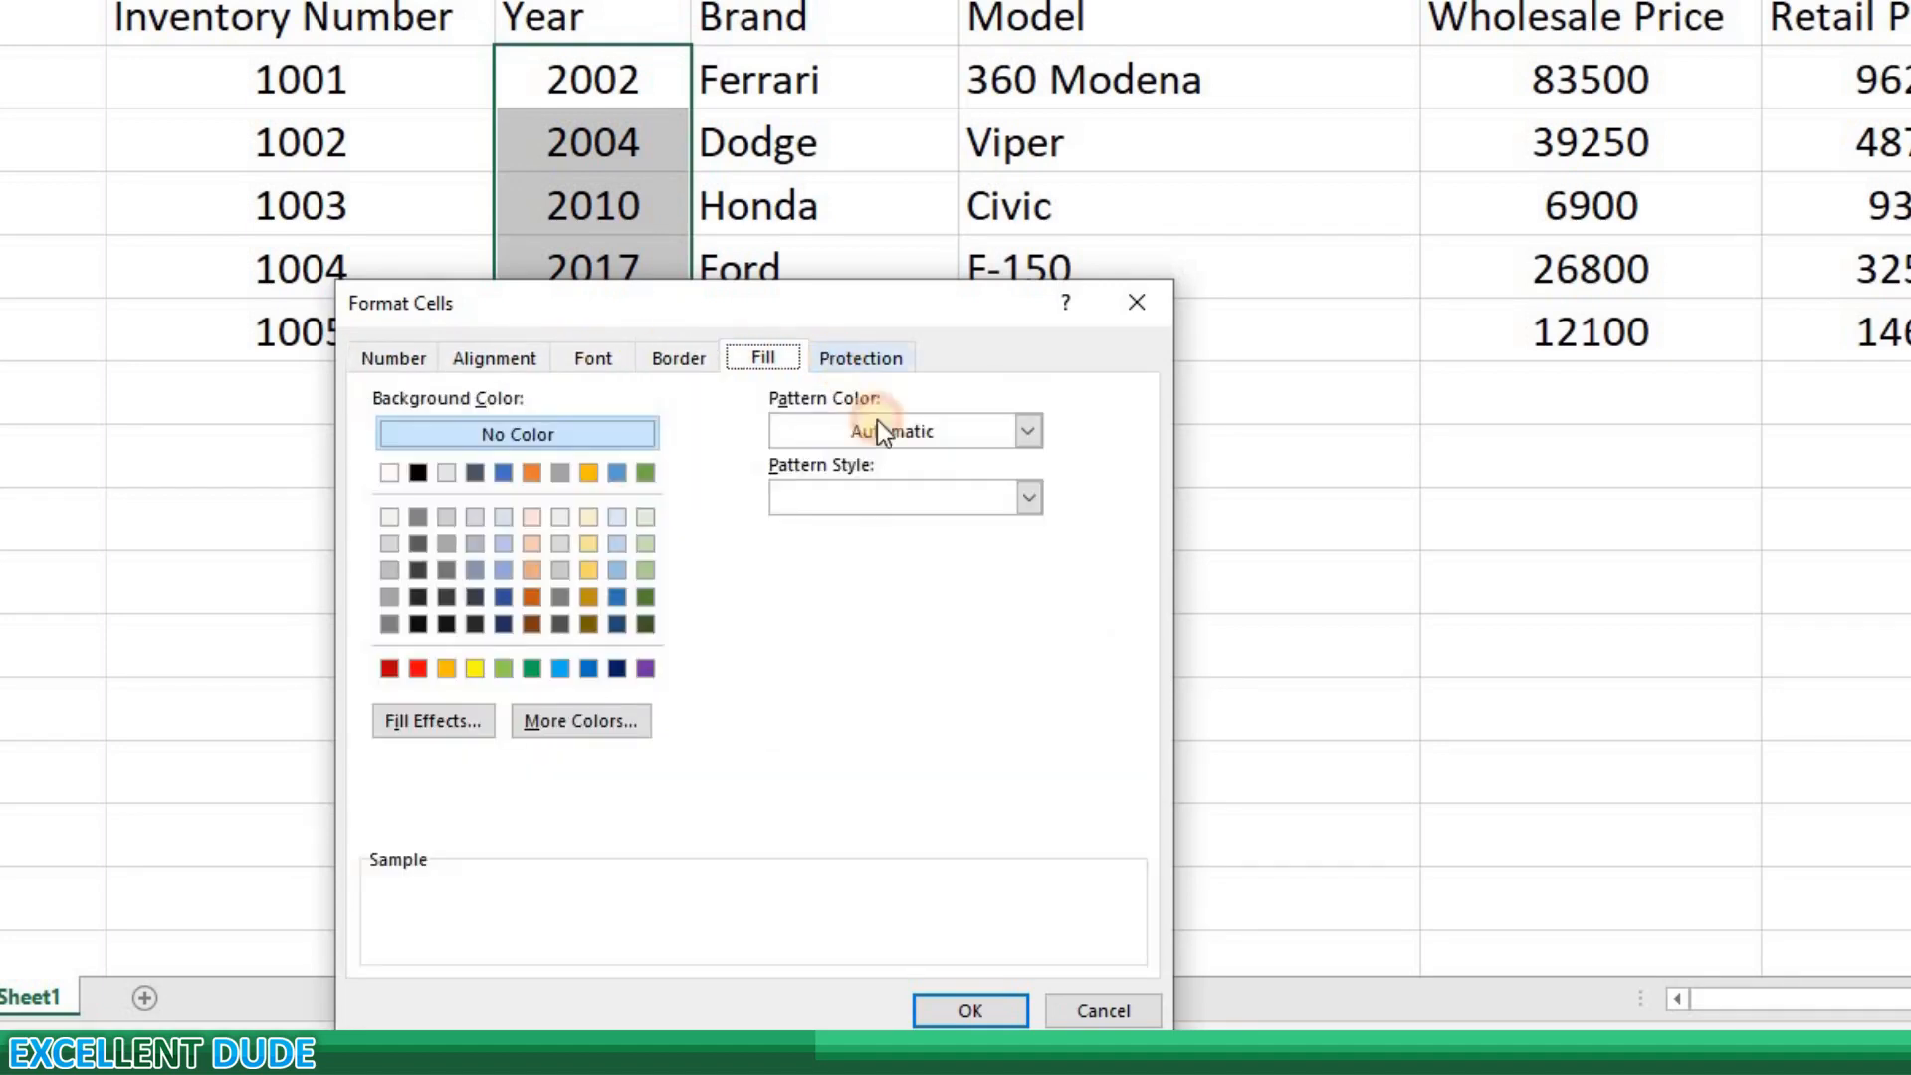
left_click(861, 358)
left_click(1102, 1010)
left_click(988, 493)
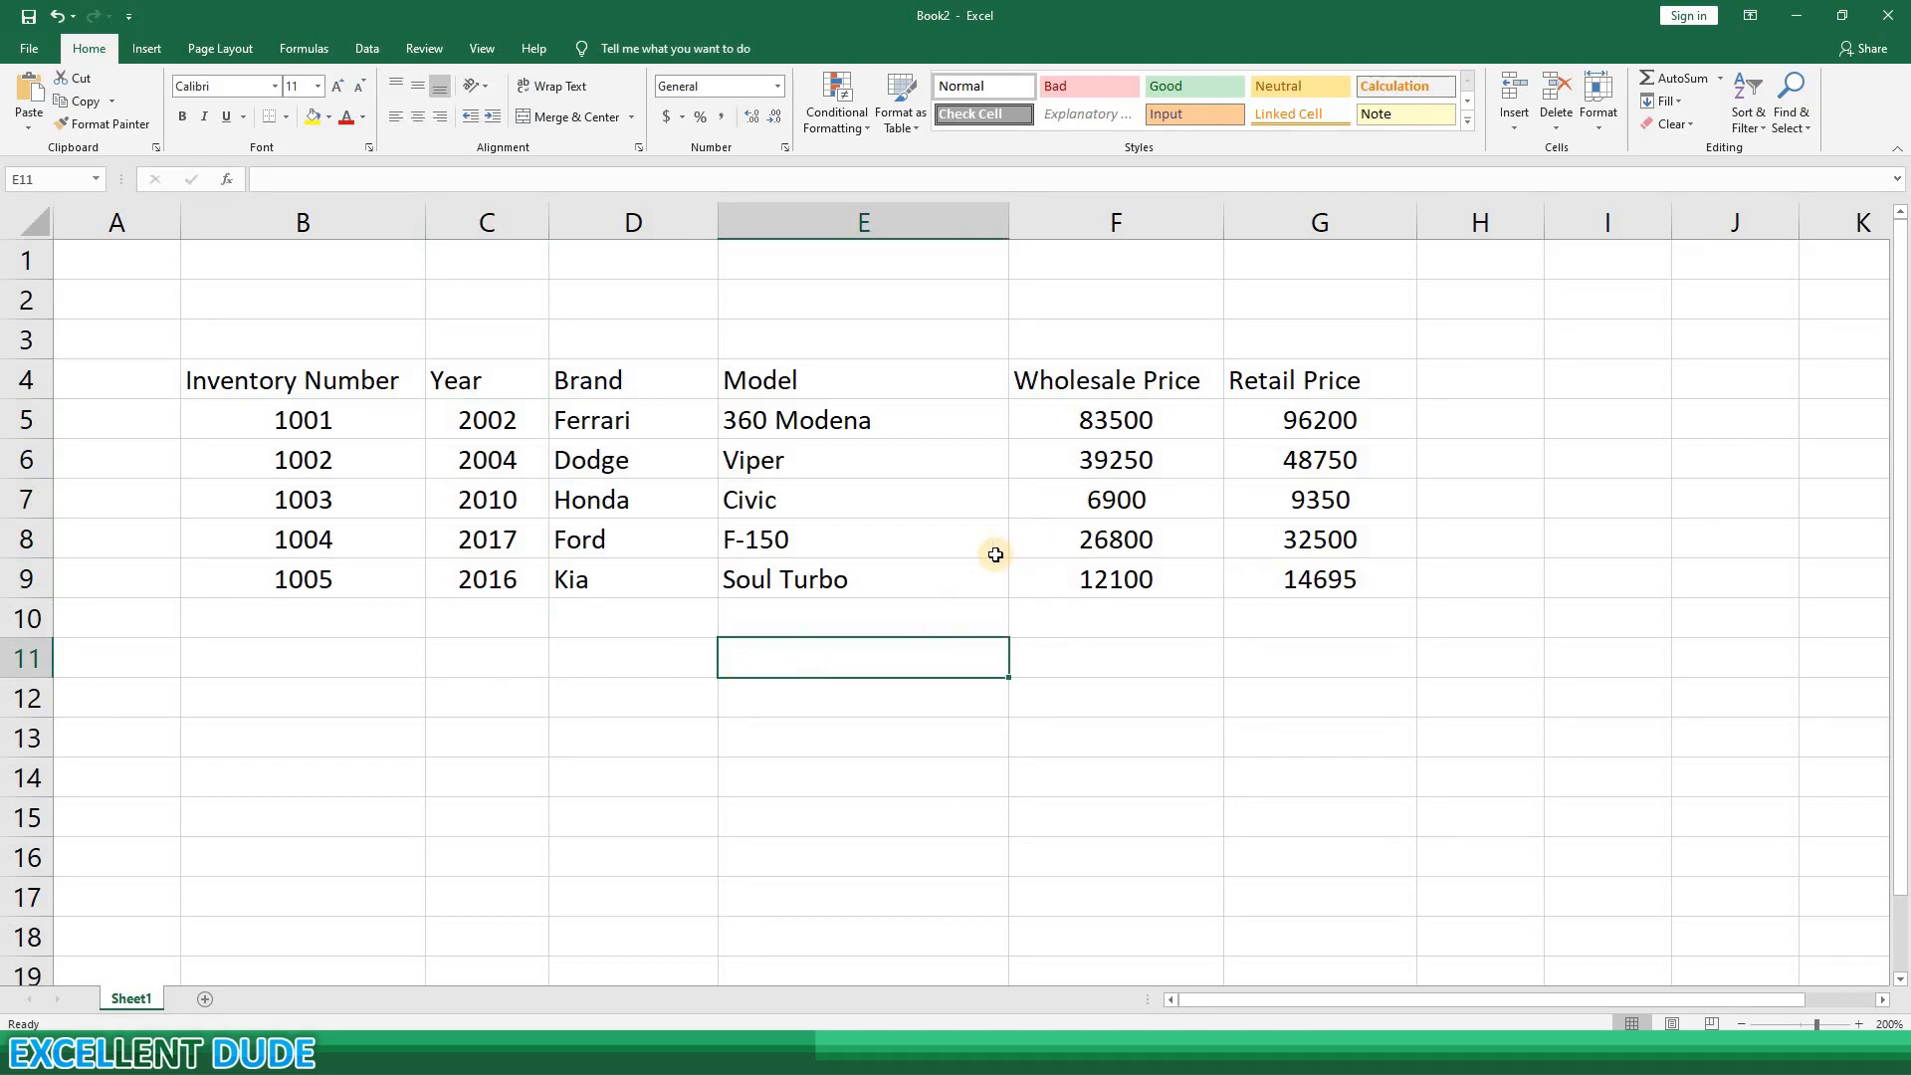
Step: Apply the Accounting format to the prices in F5:G9 and switch them to the Currency format
left_click_drag(1092, 418, 1257, 587)
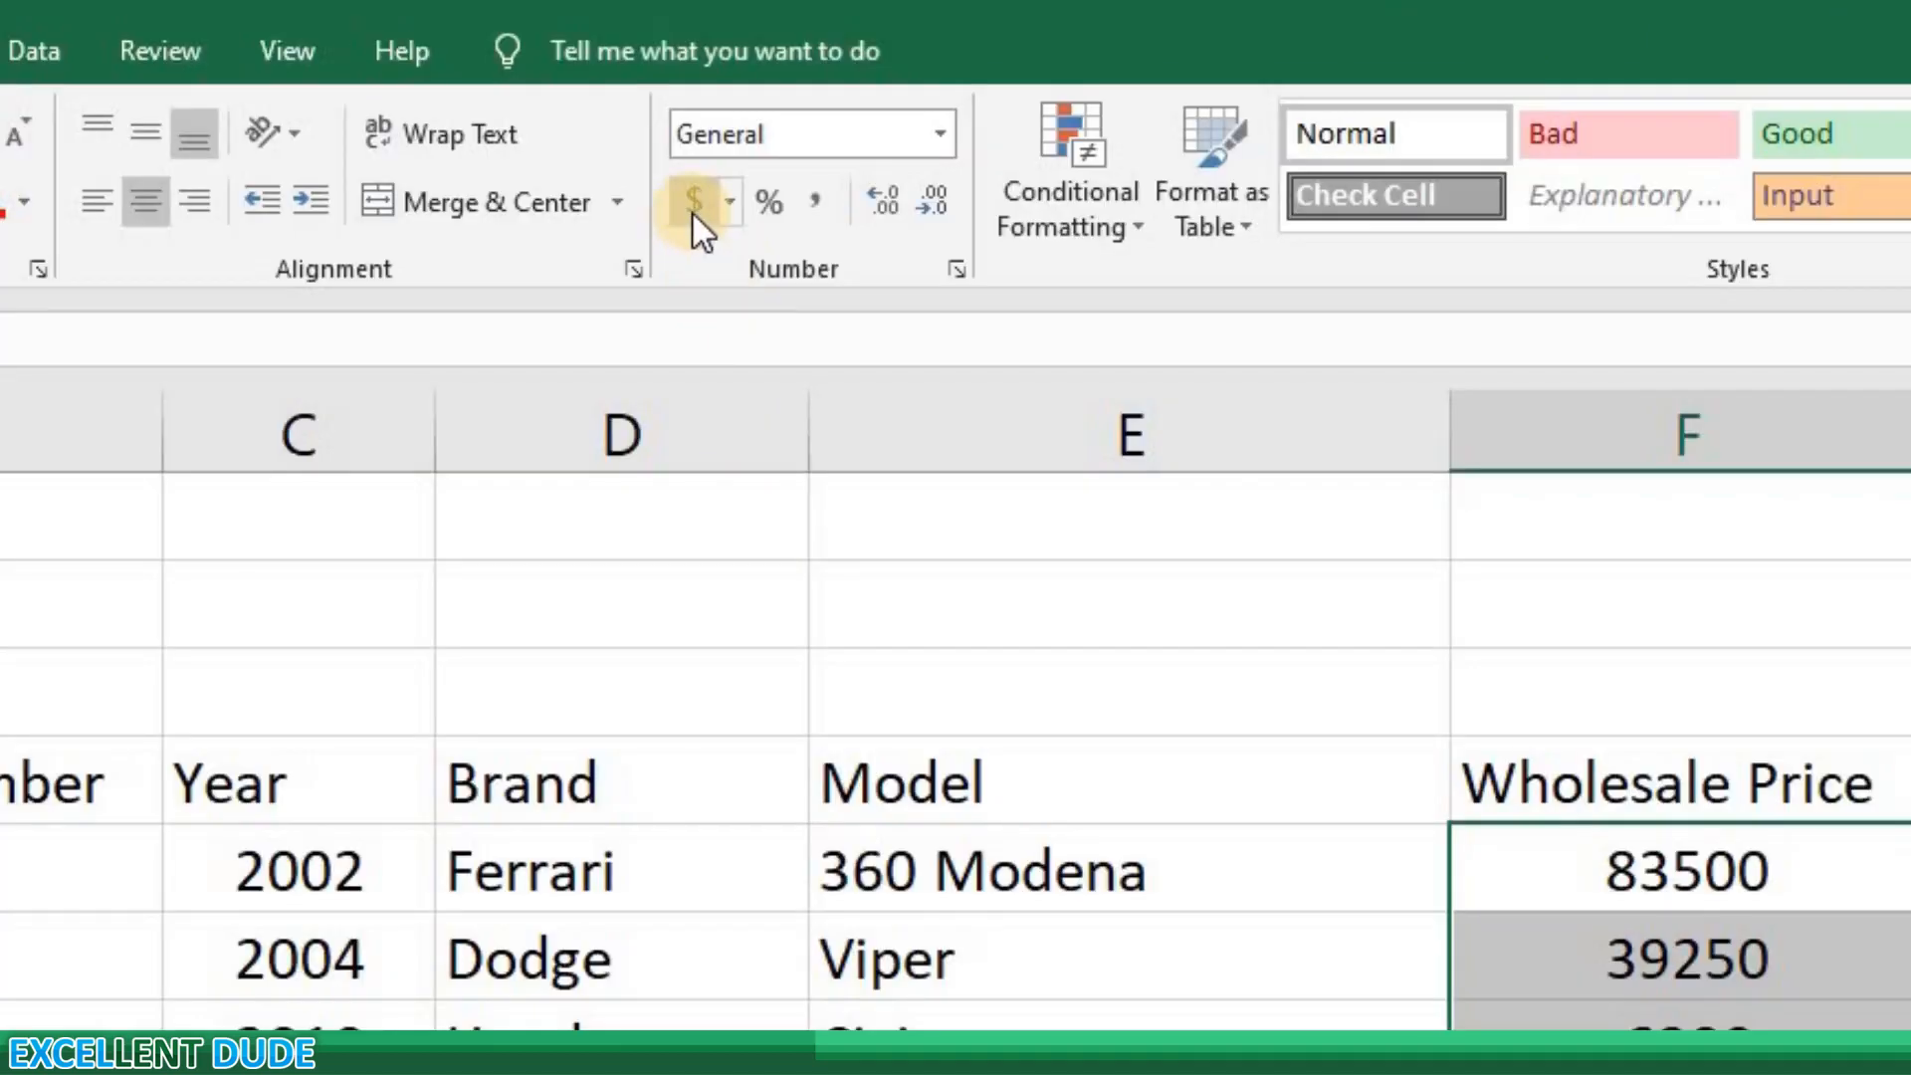
left_click(695, 211)
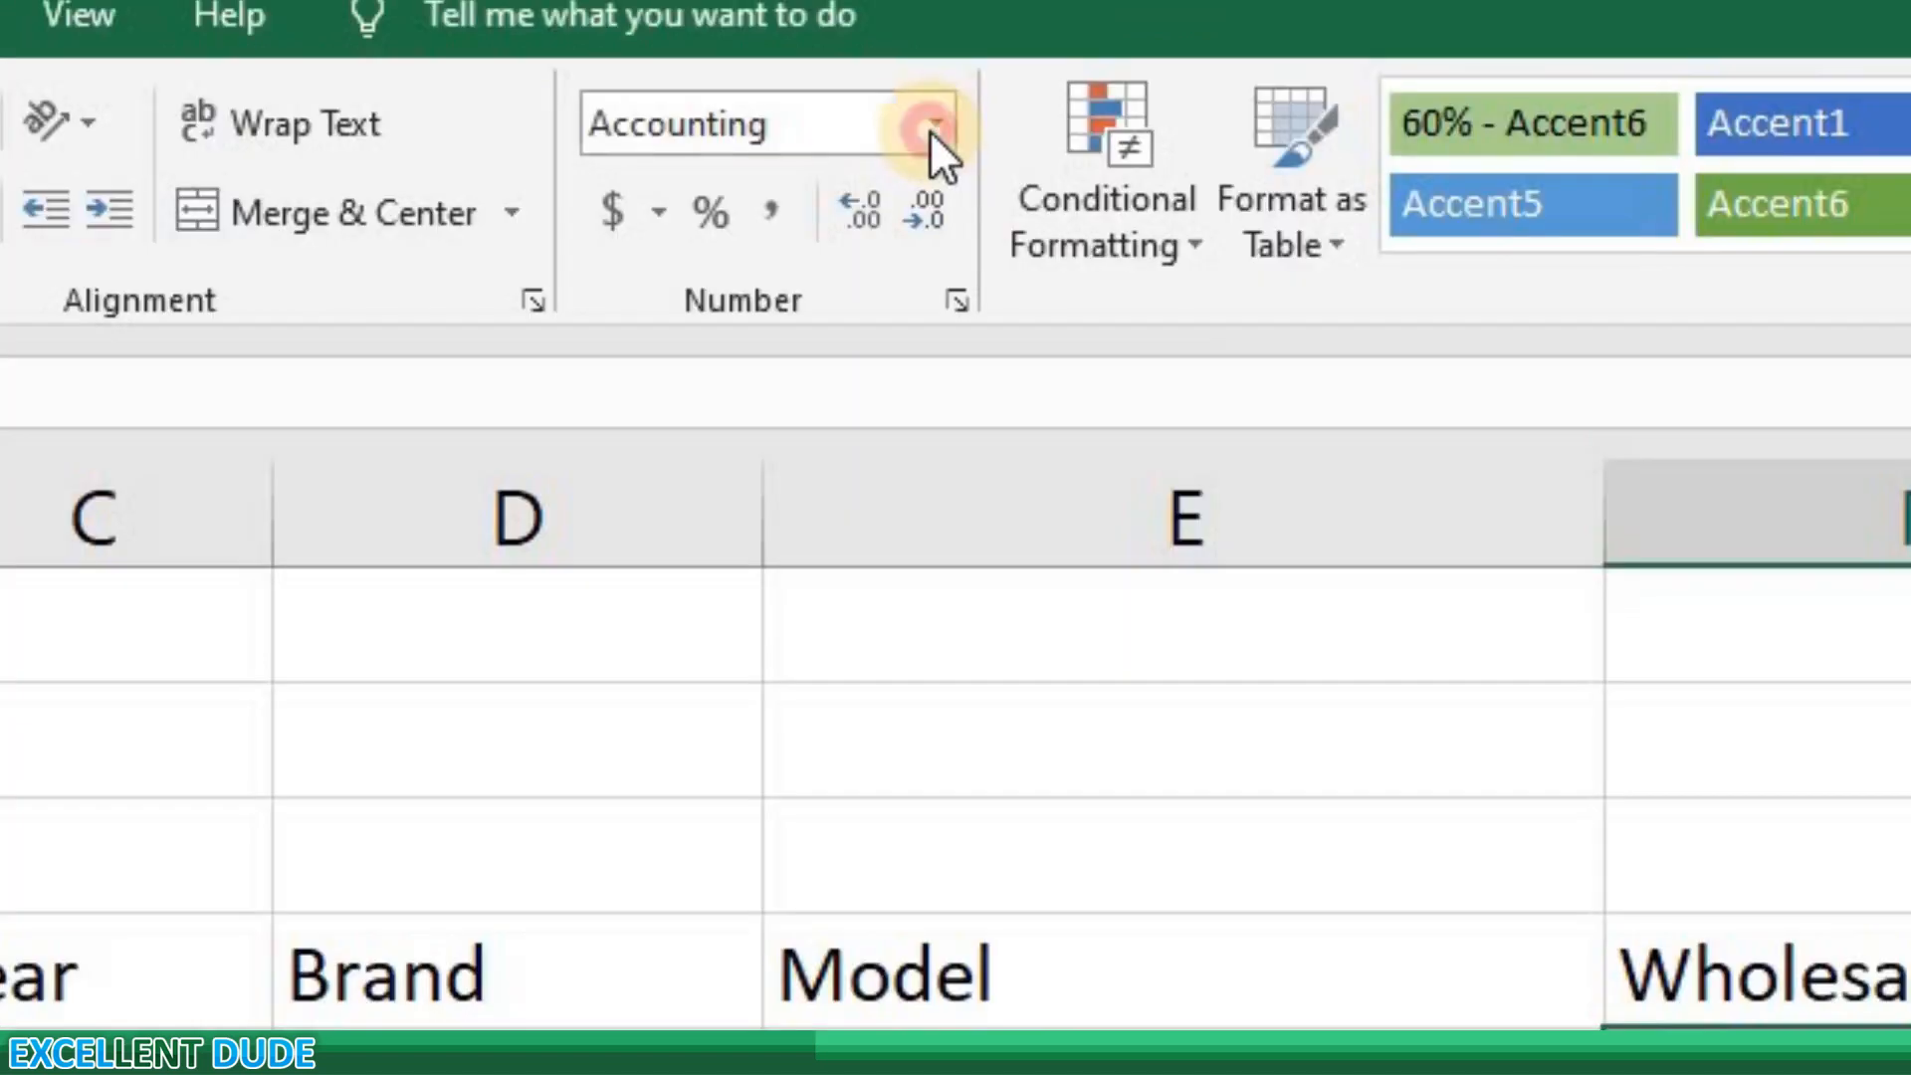
left_click(945, 105)
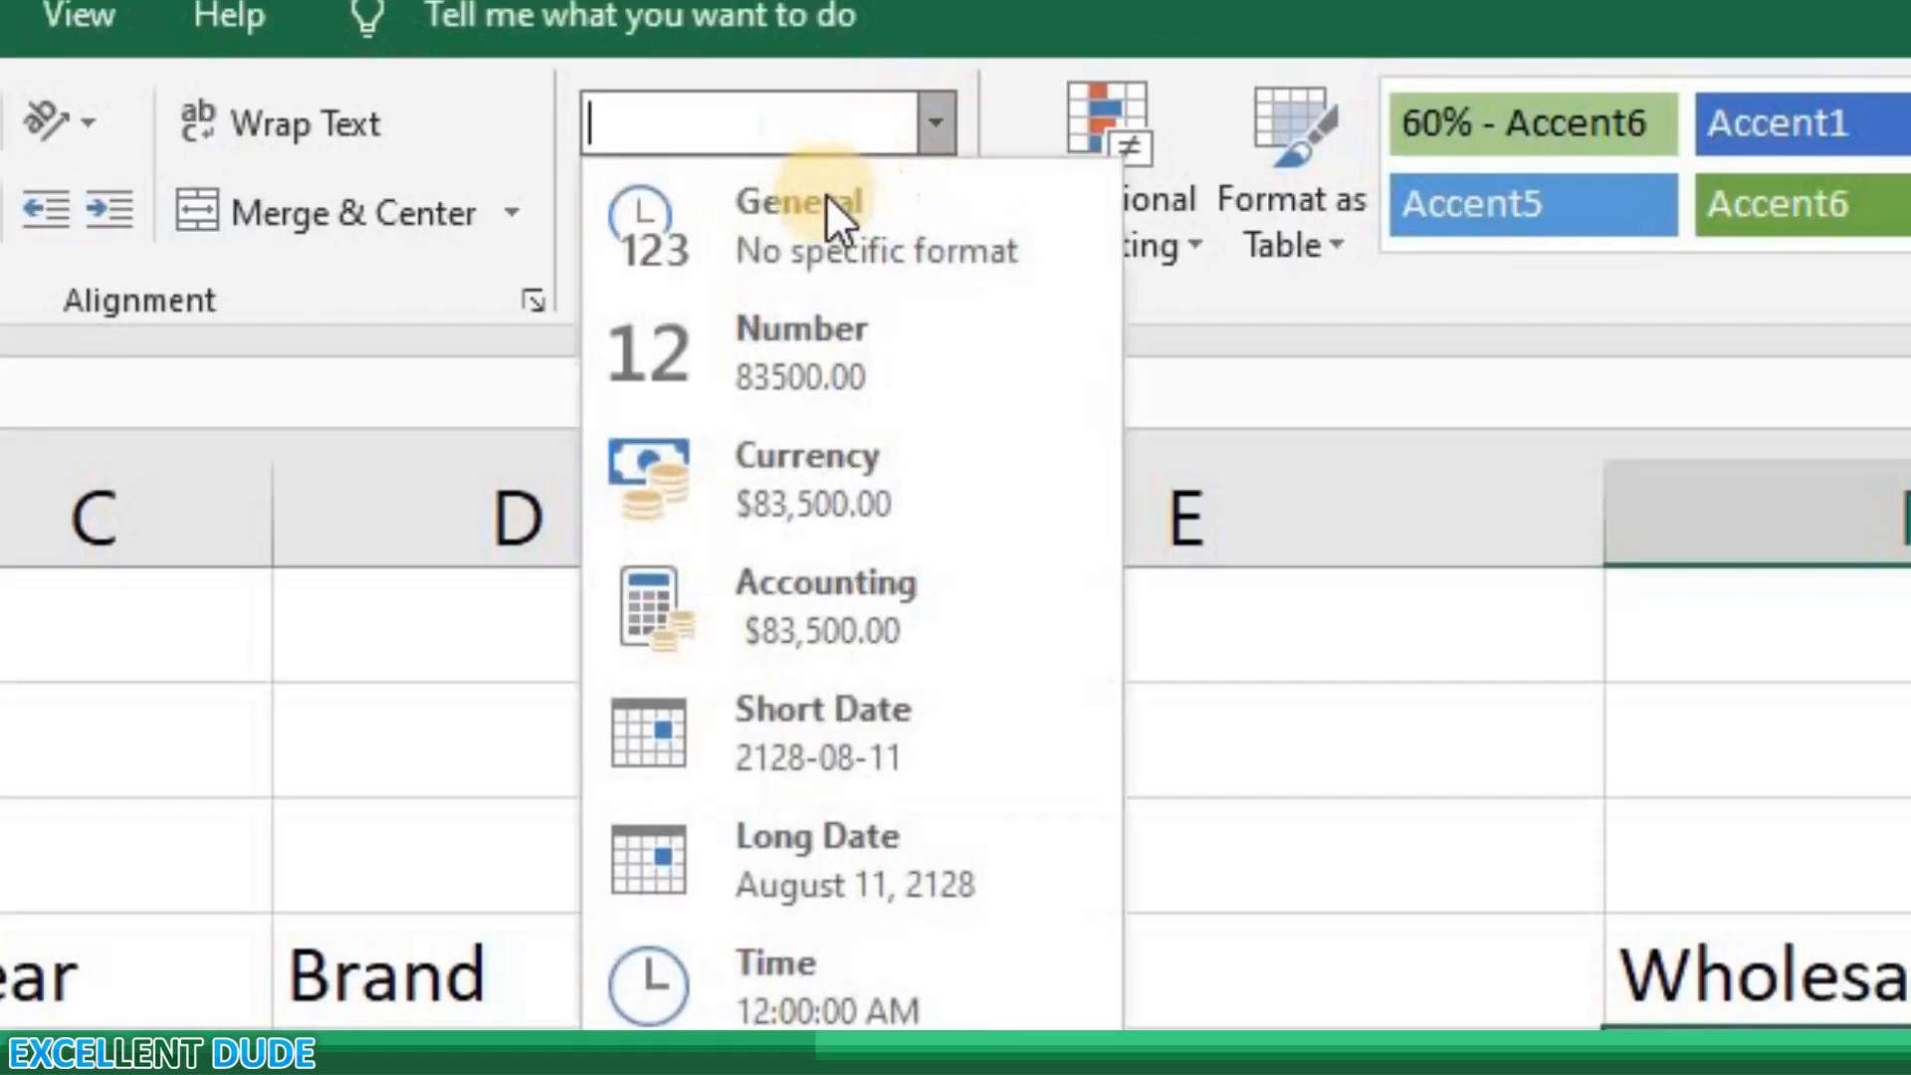
left_click(814, 468)
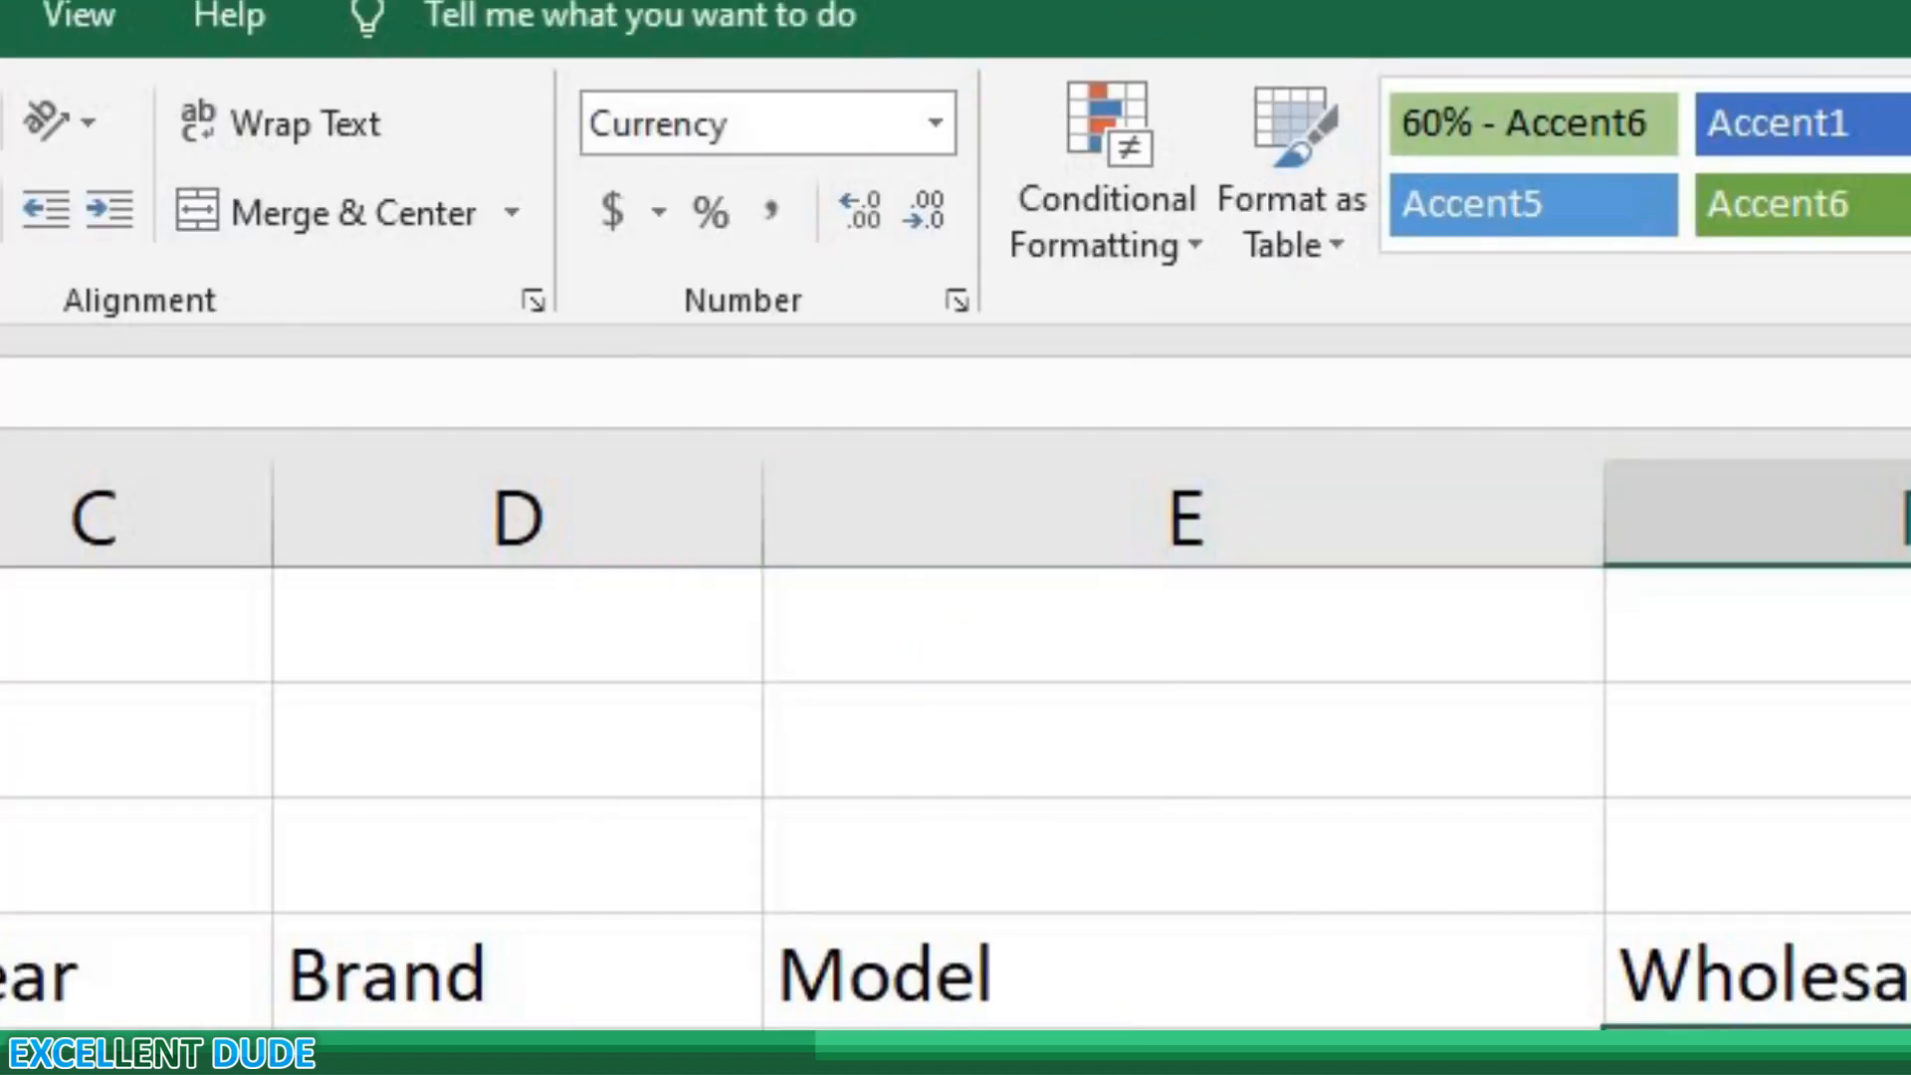
left_click(1095, 648)
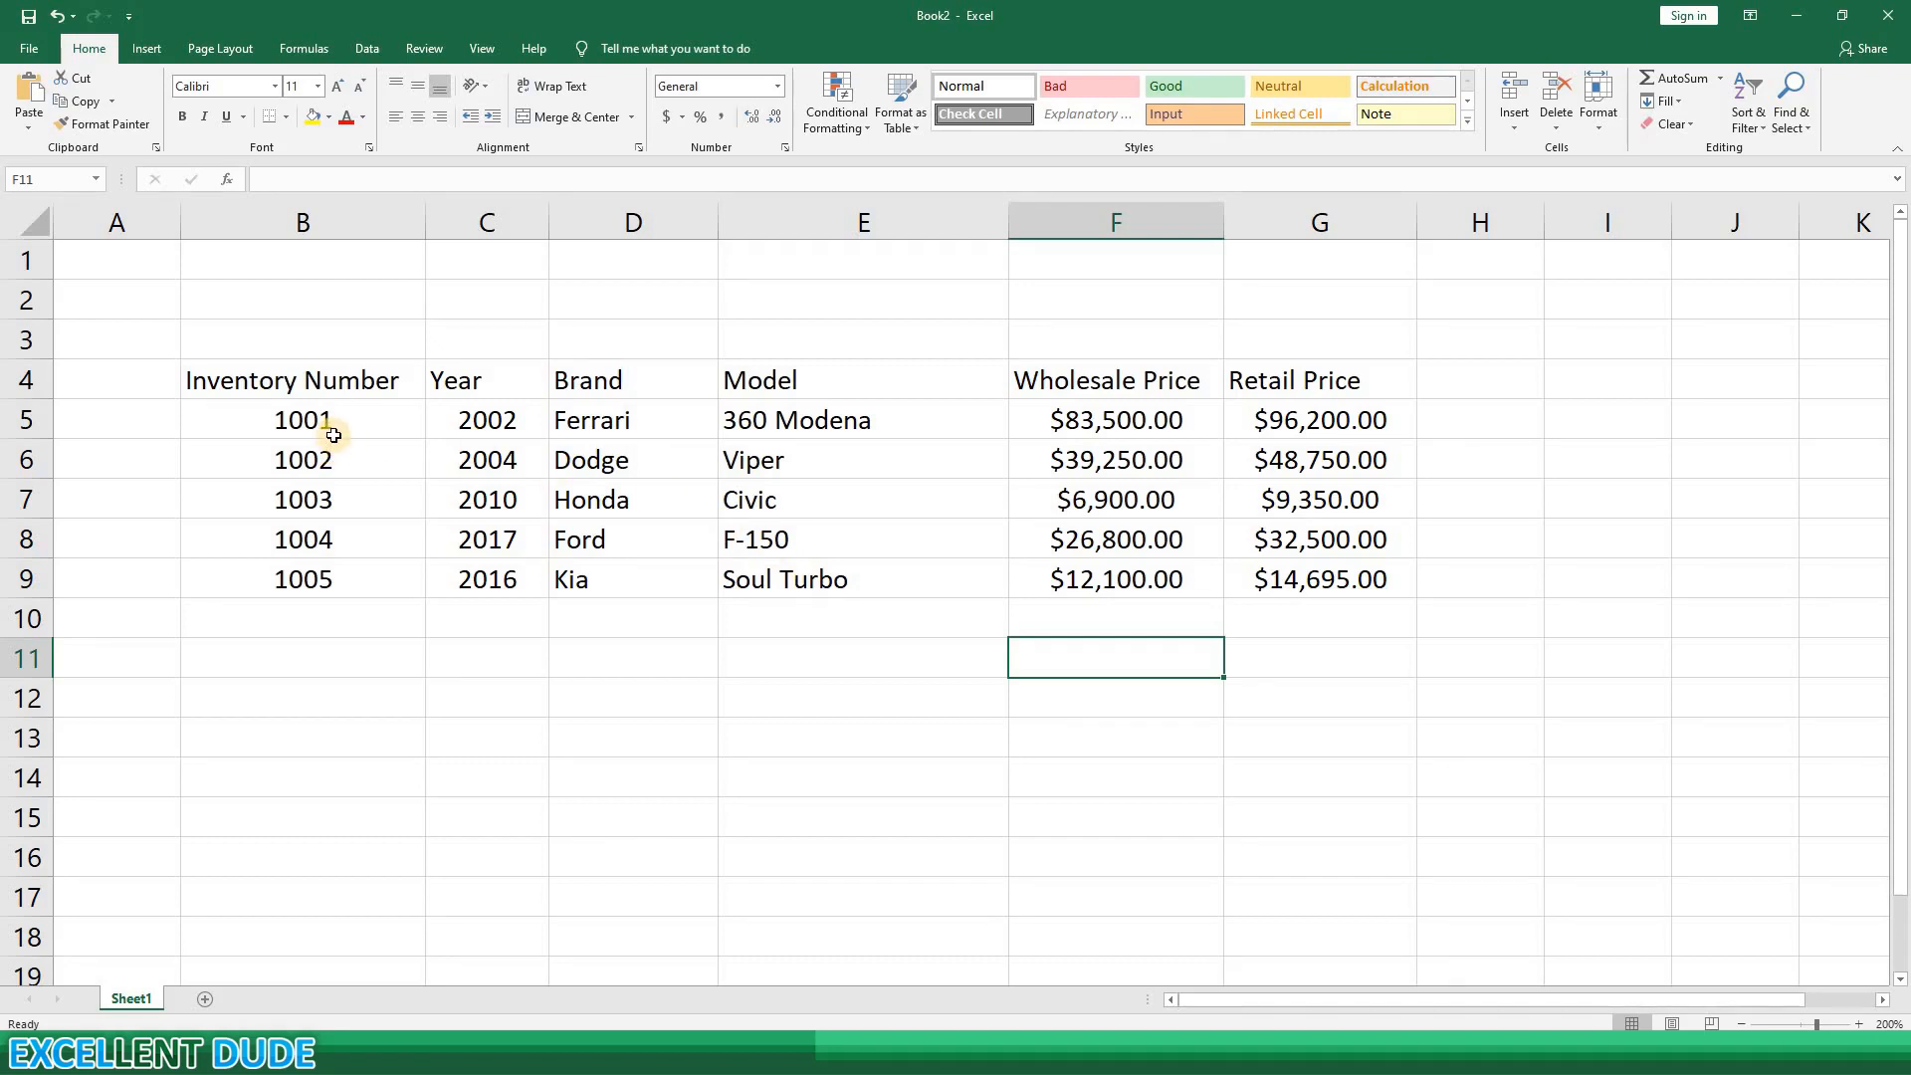
Step: Center the headings in B4:G4 and fill their cells with the blue theme color
left_click_drag(339, 381, 1304, 381)
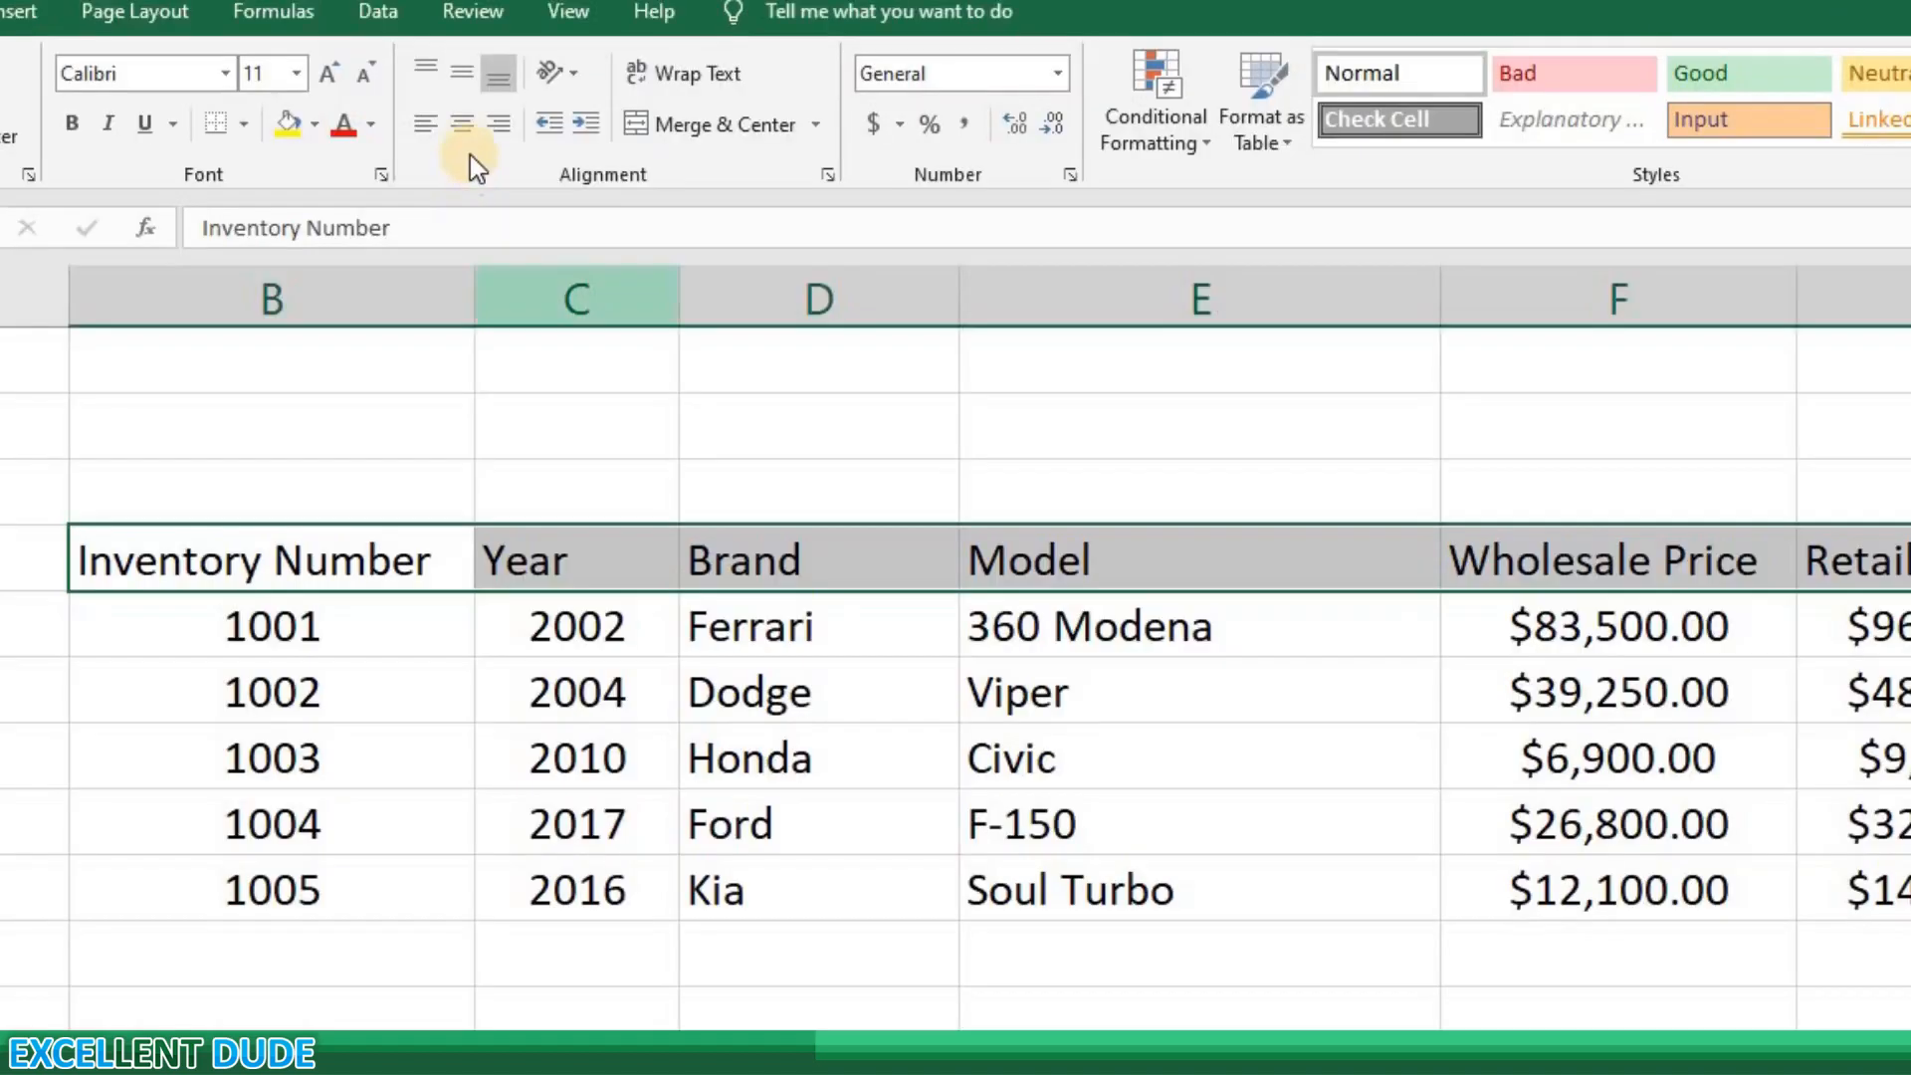
left_click(418, 116)
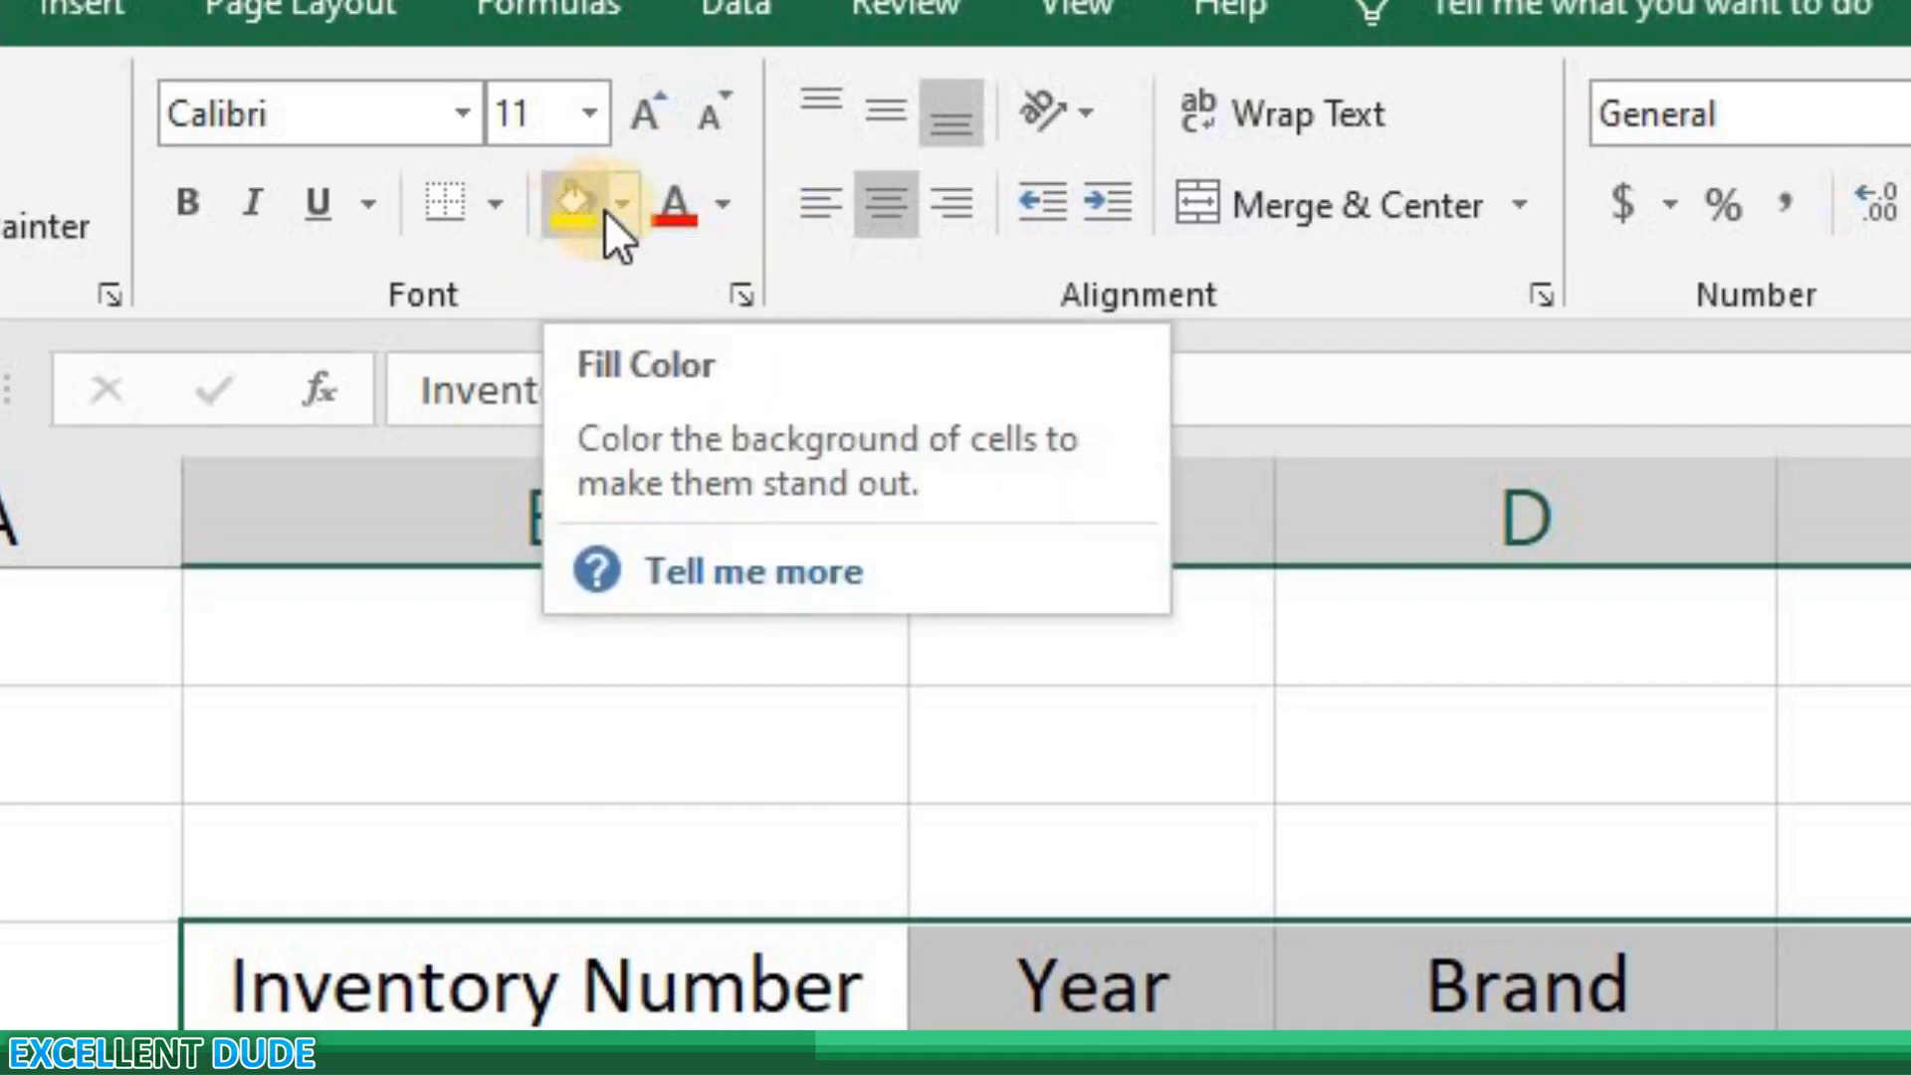
left_click(622, 209)
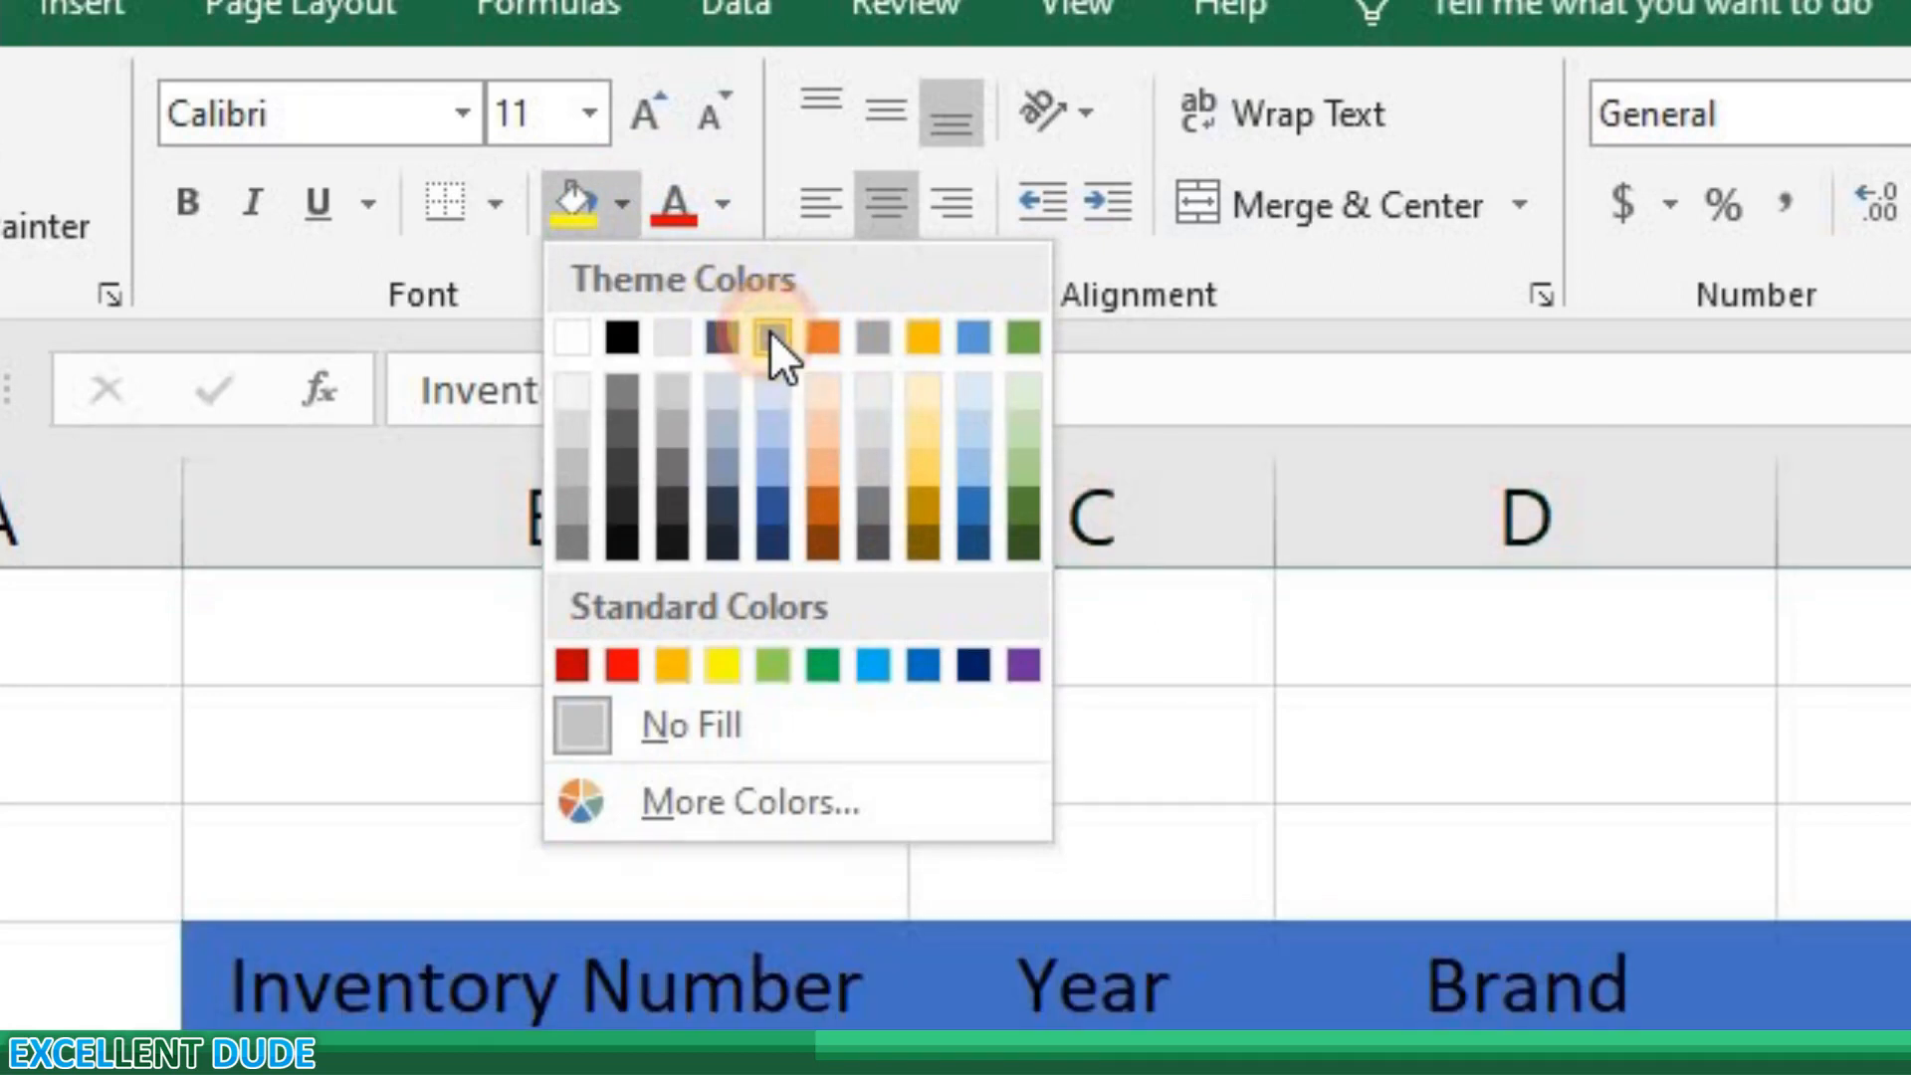
left_click(771, 336)
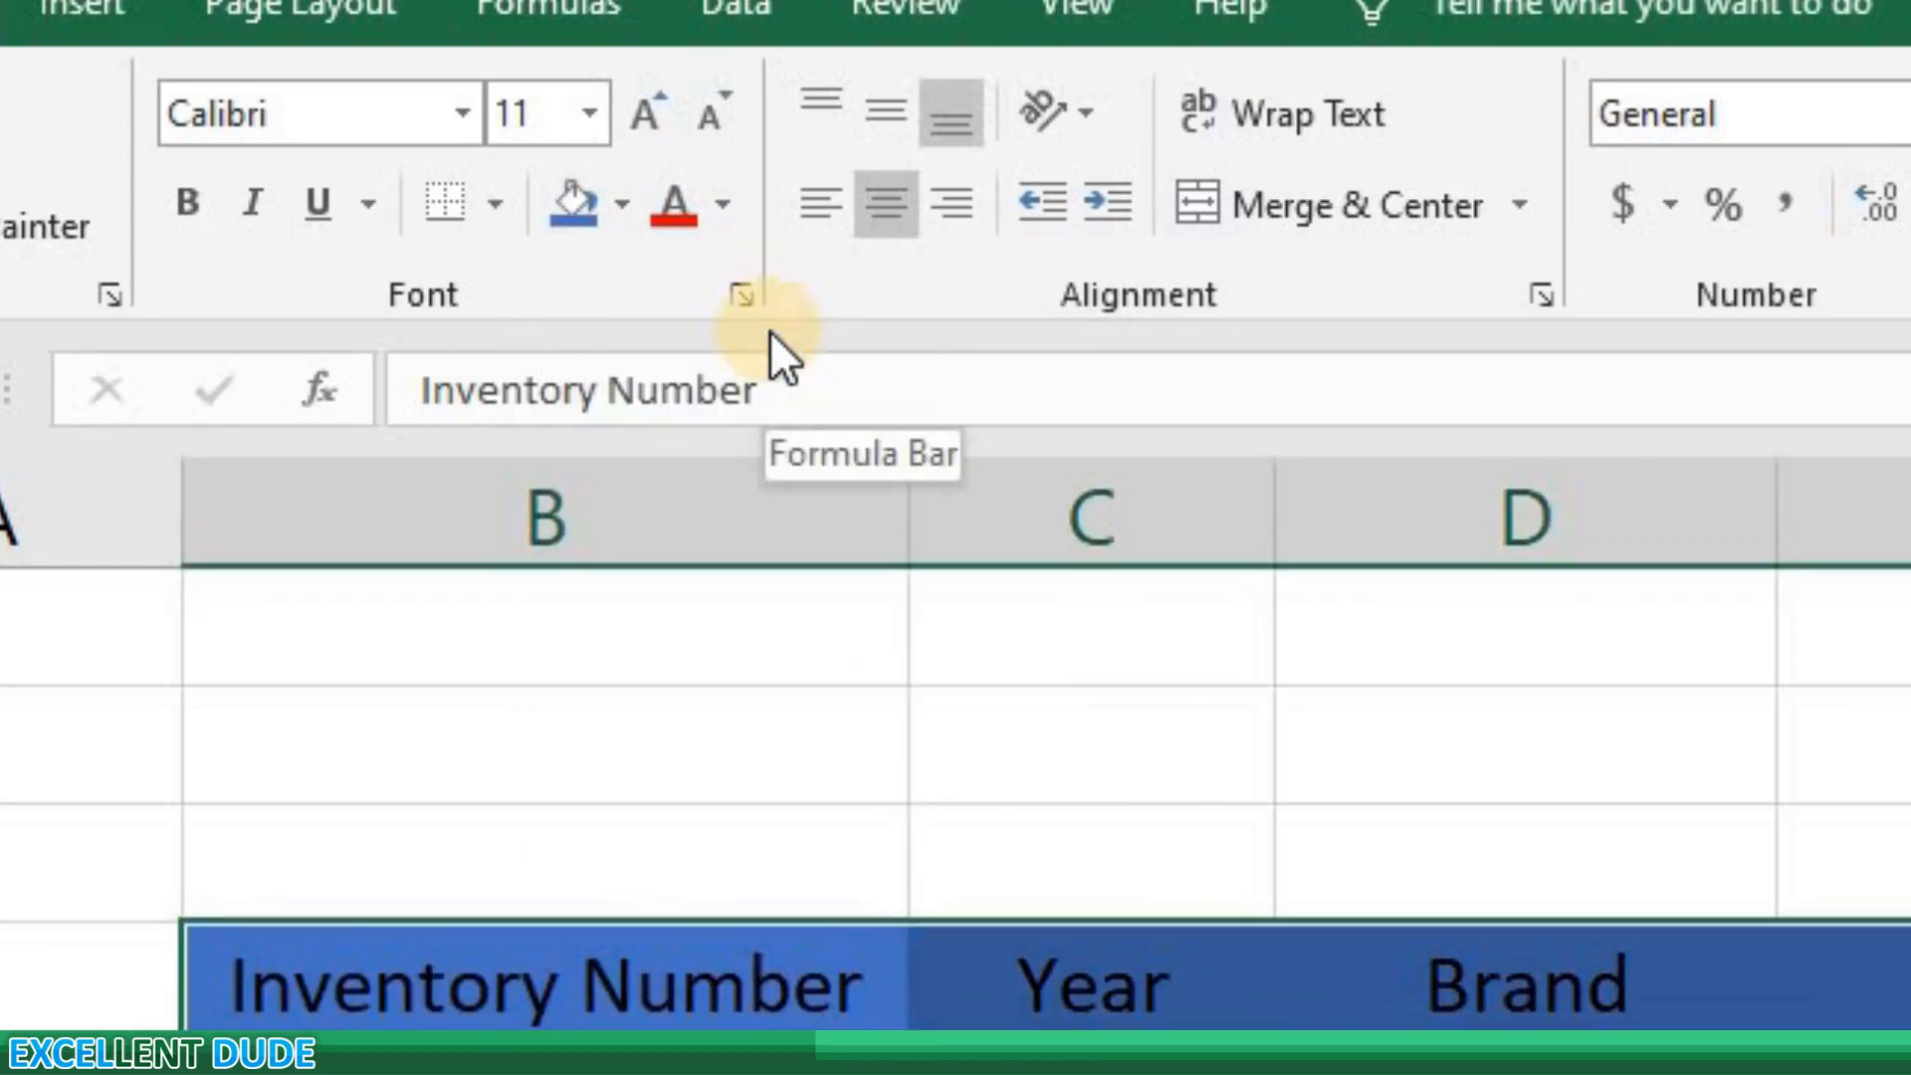
Step: Make the heading text in B4:G4 white and bold
left_click(723, 211)
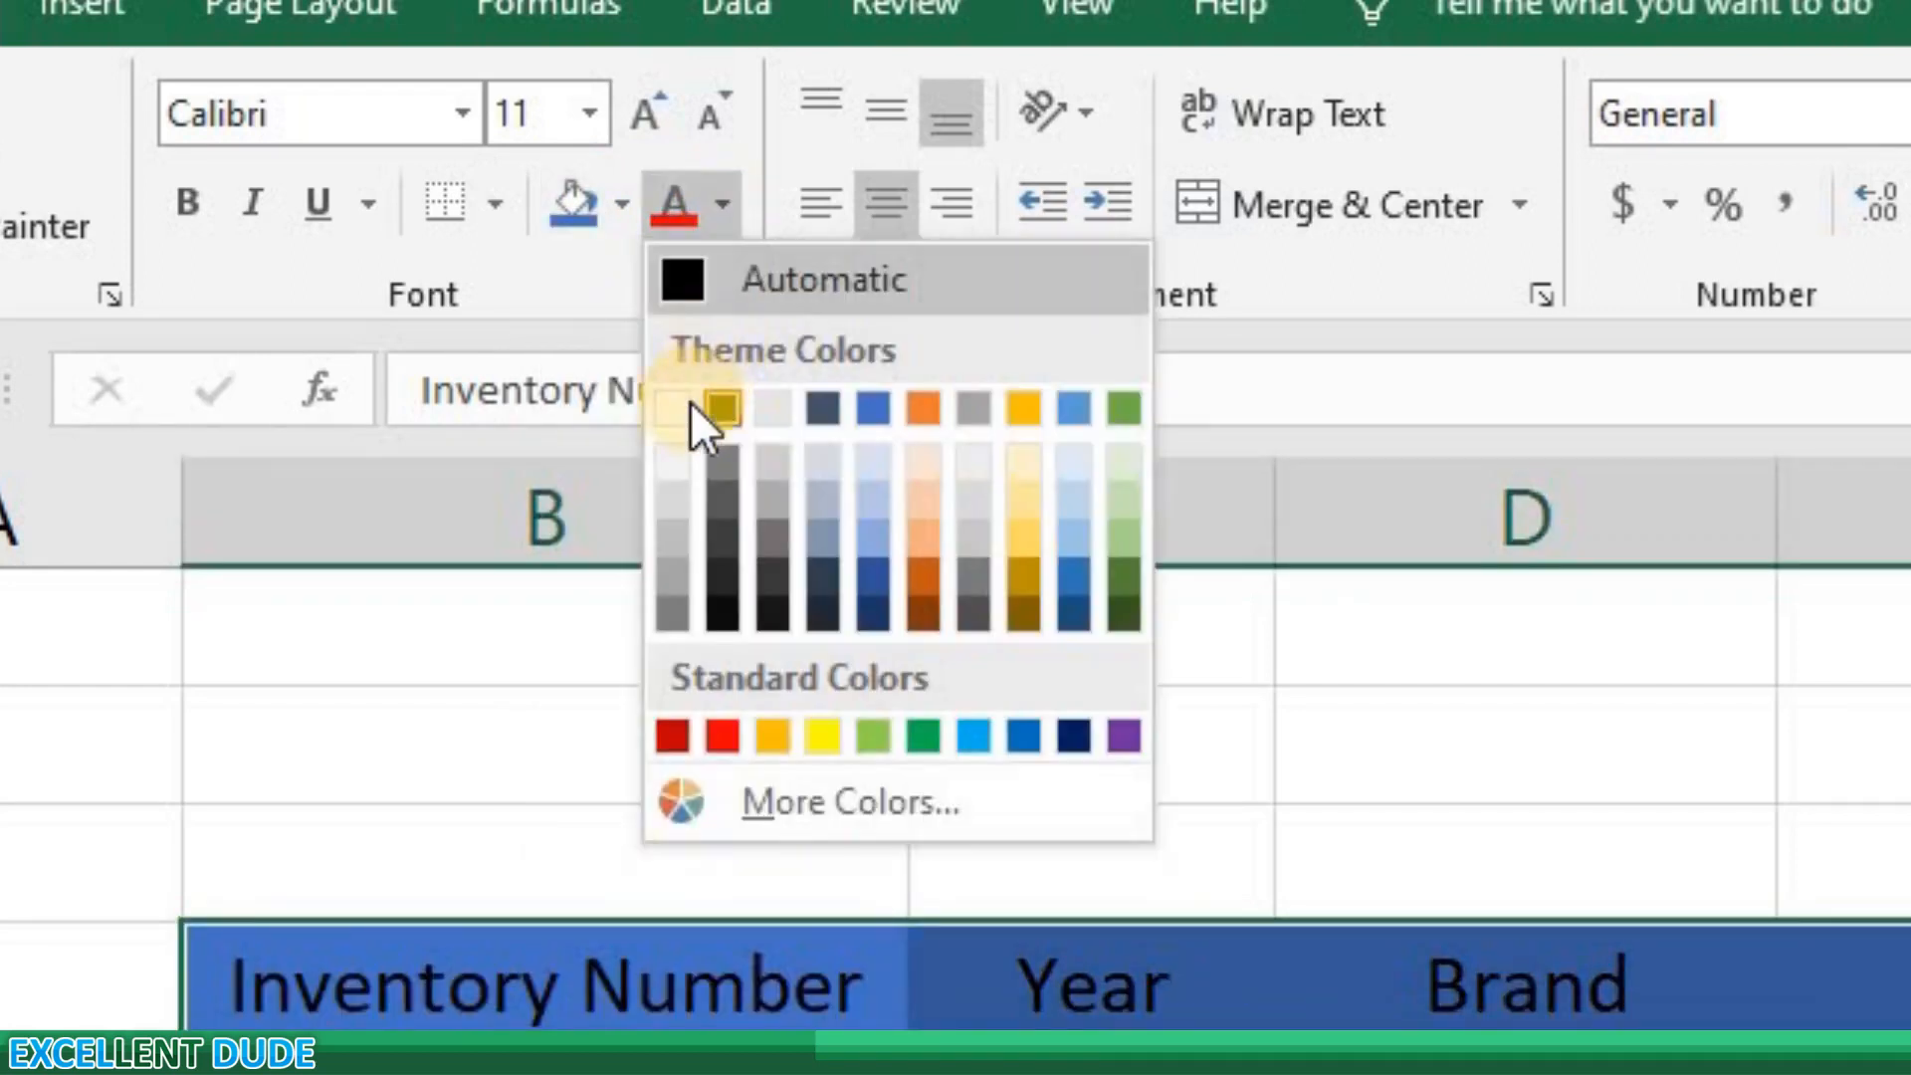
left_click(685, 403)
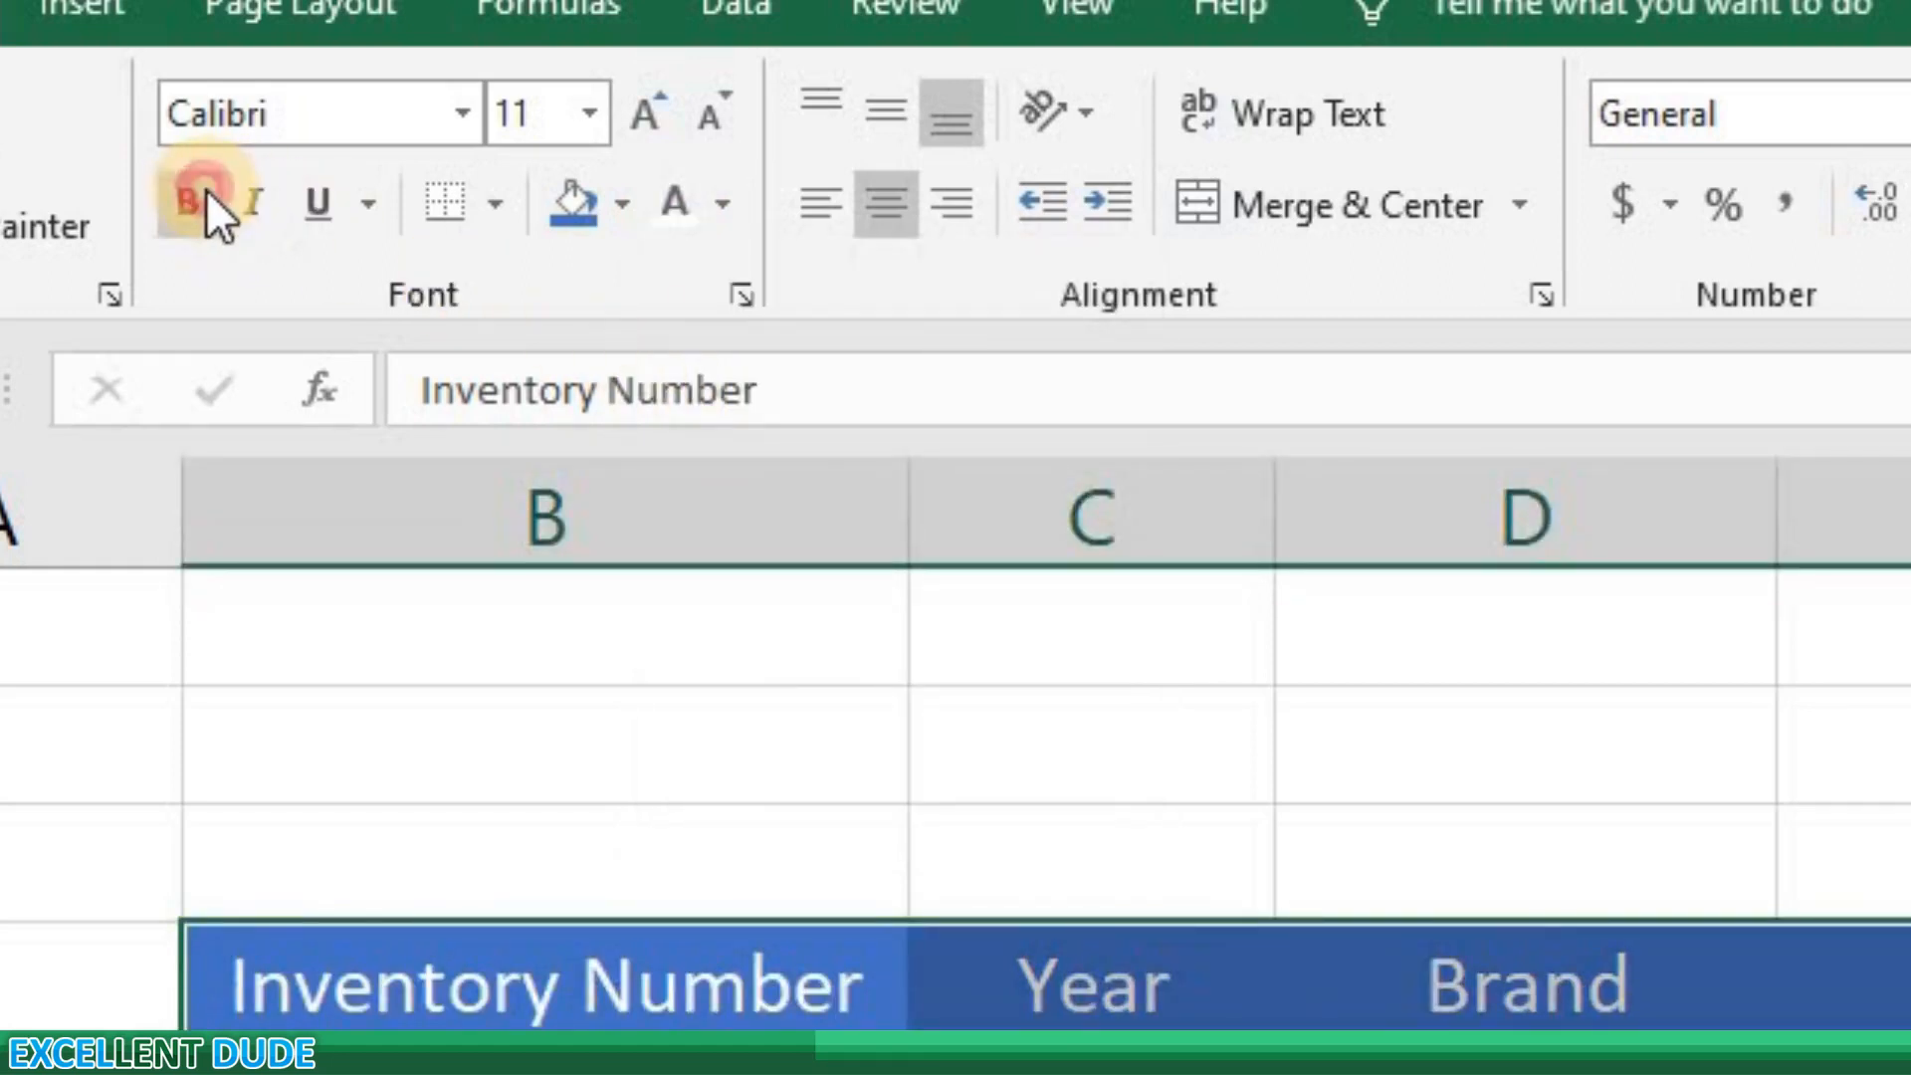
left_click(206, 189)
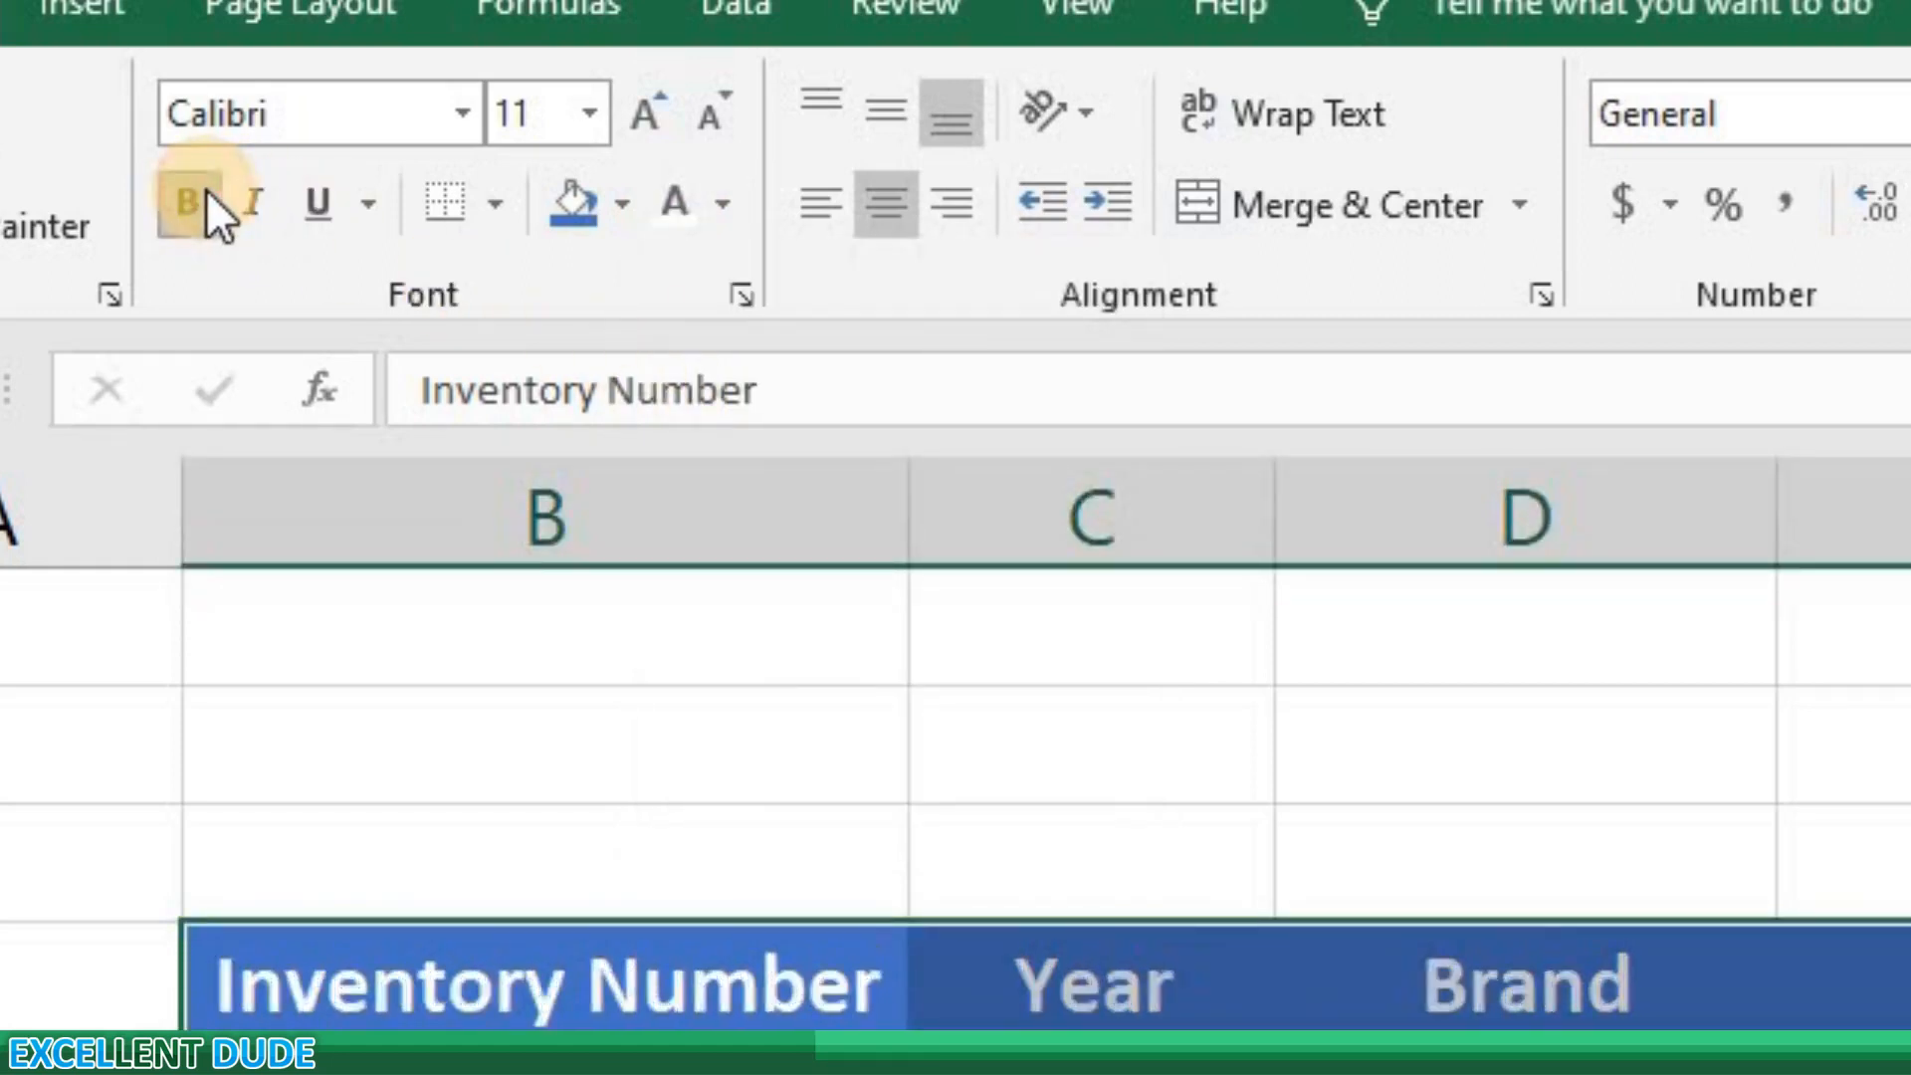
left_click(1899, 851)
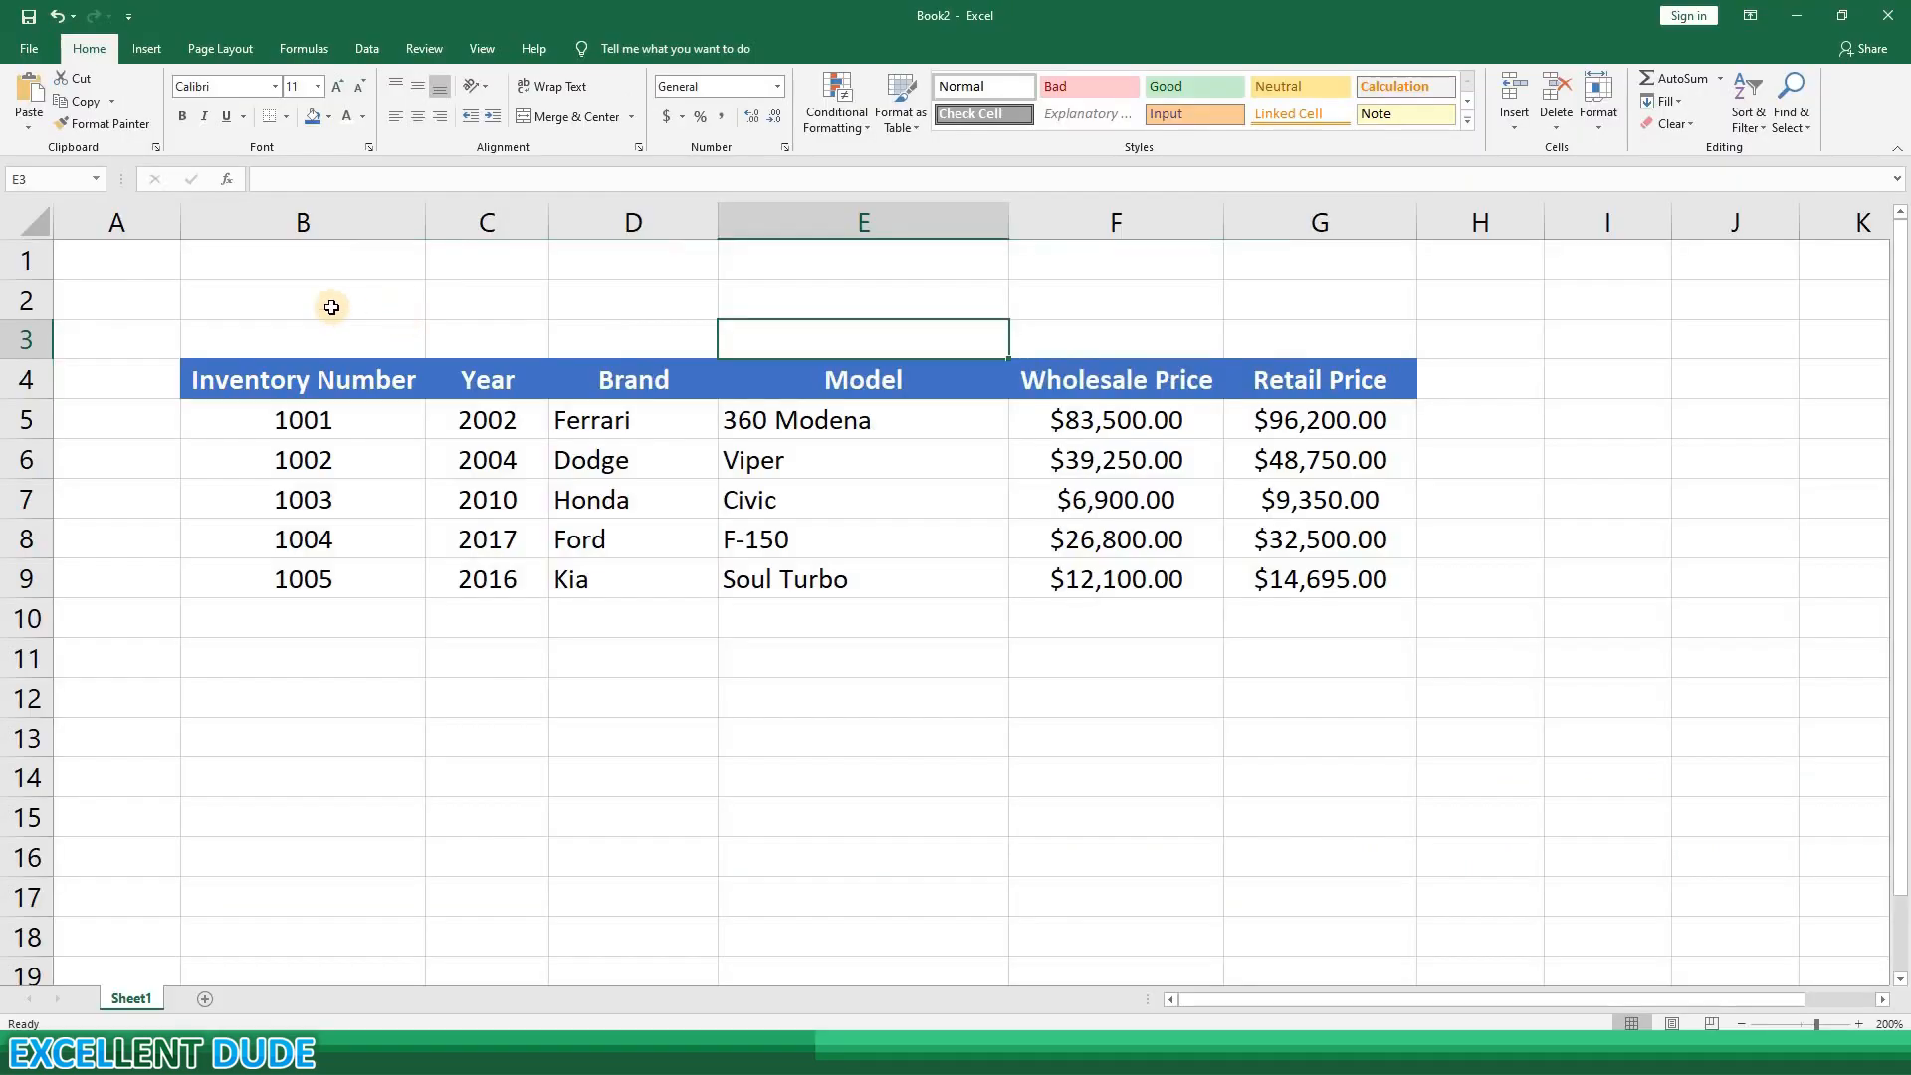
Step: Enter the title Lemon Motors in B2 and merge and center it across B2:G2
left_click(367, 288)
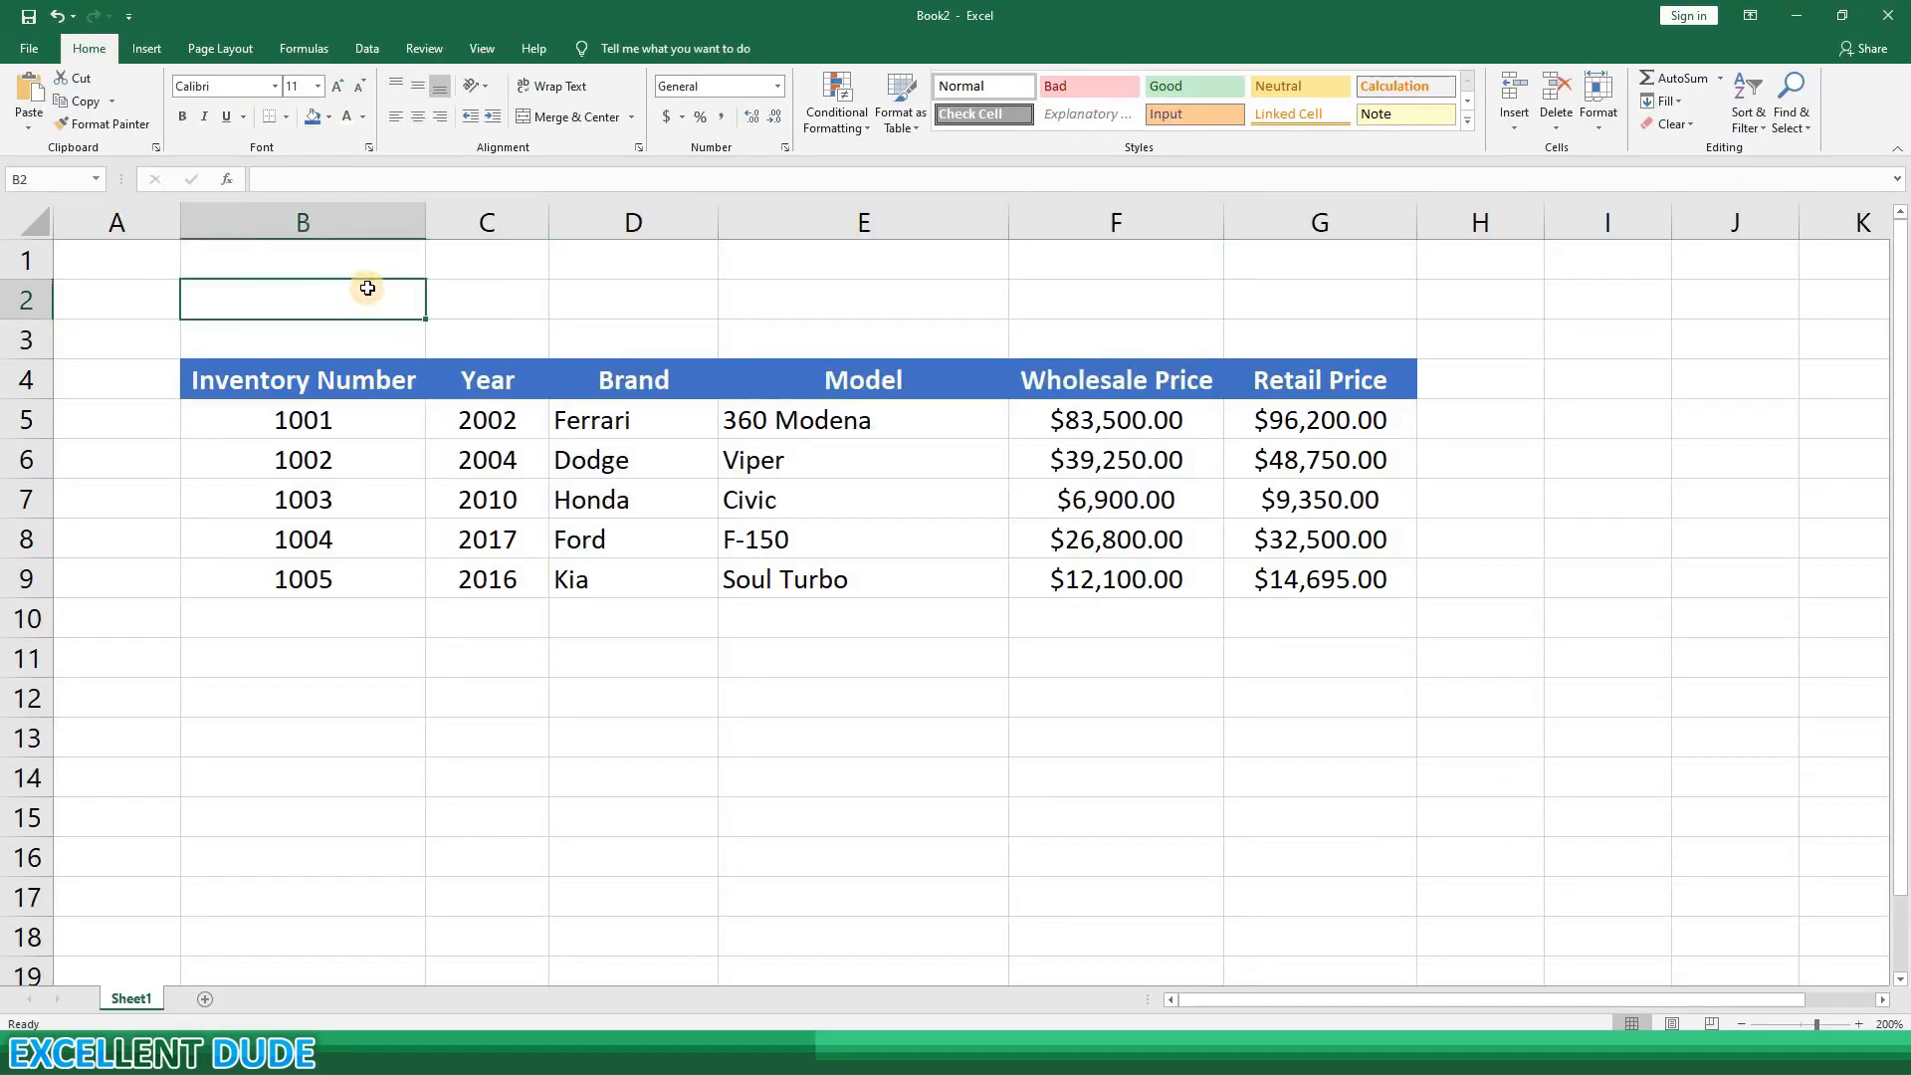
type("Lemon Mo")
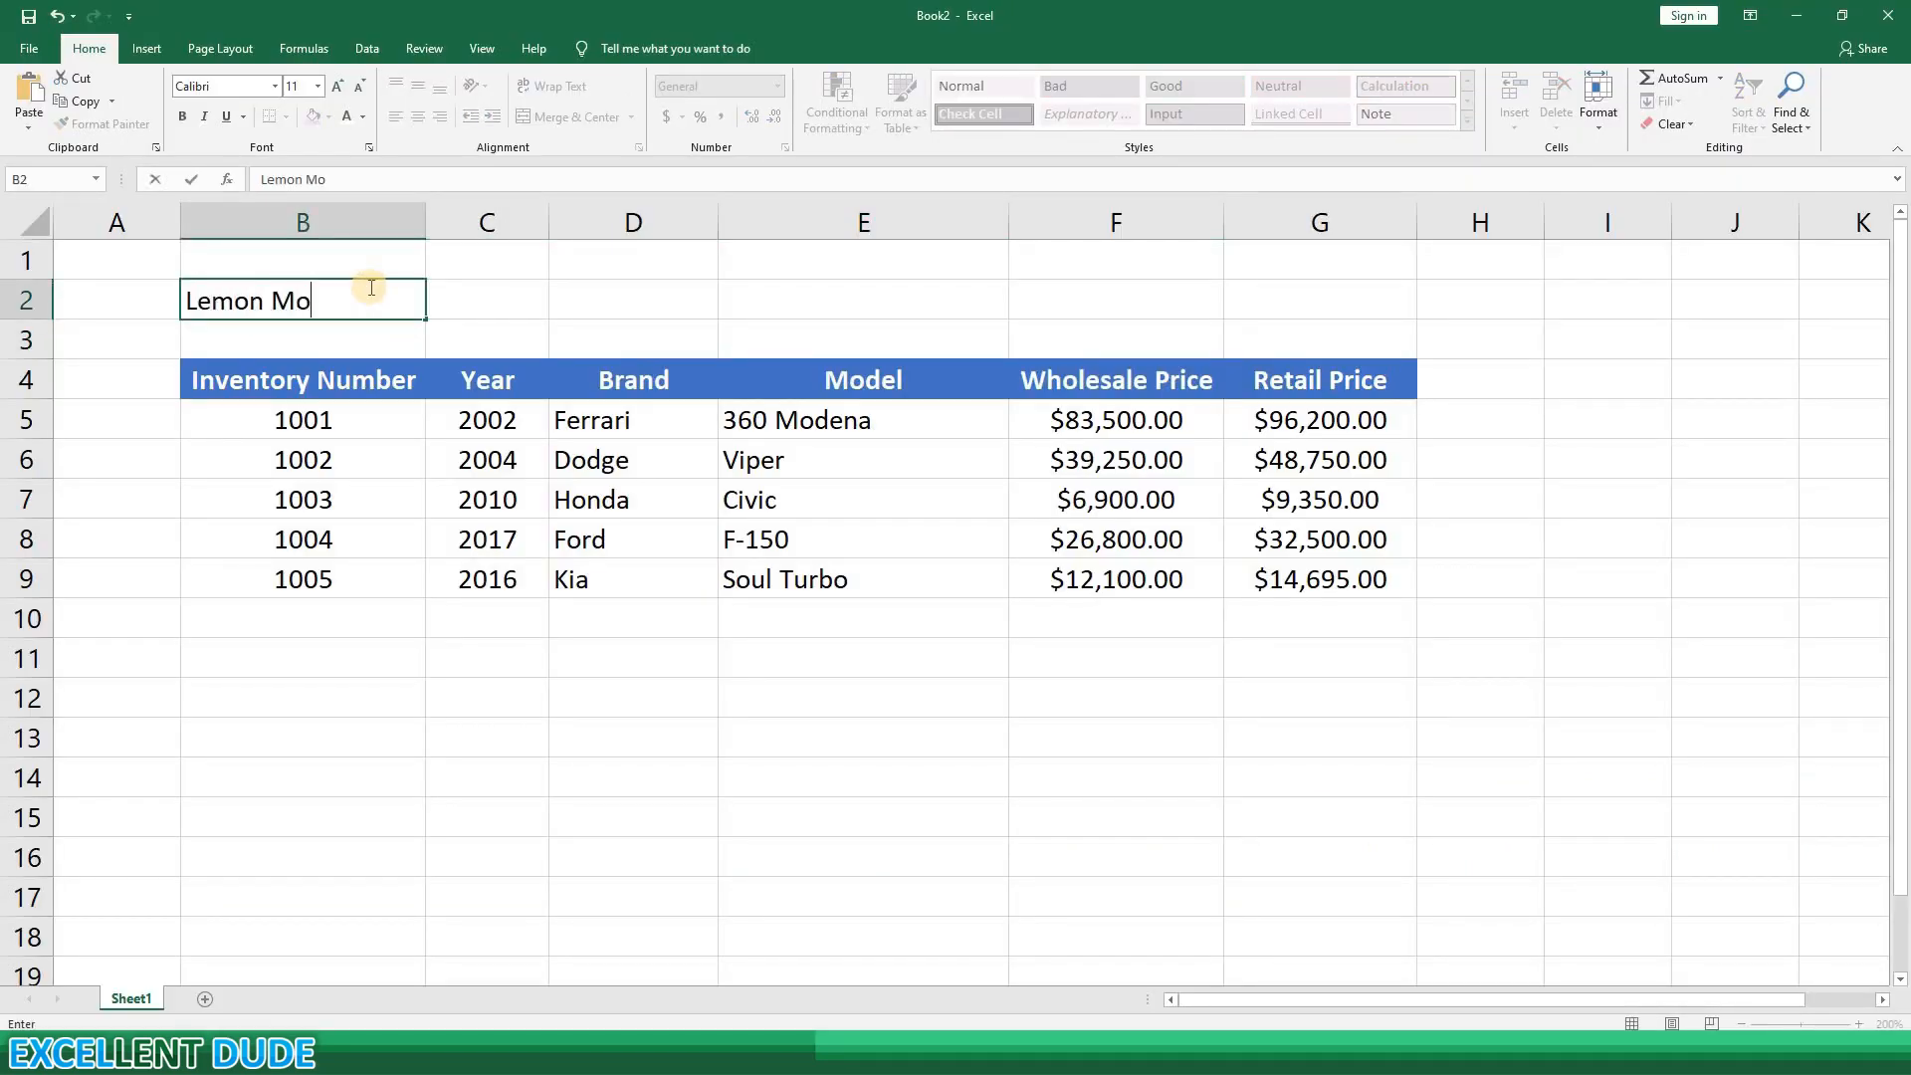
type("tors")
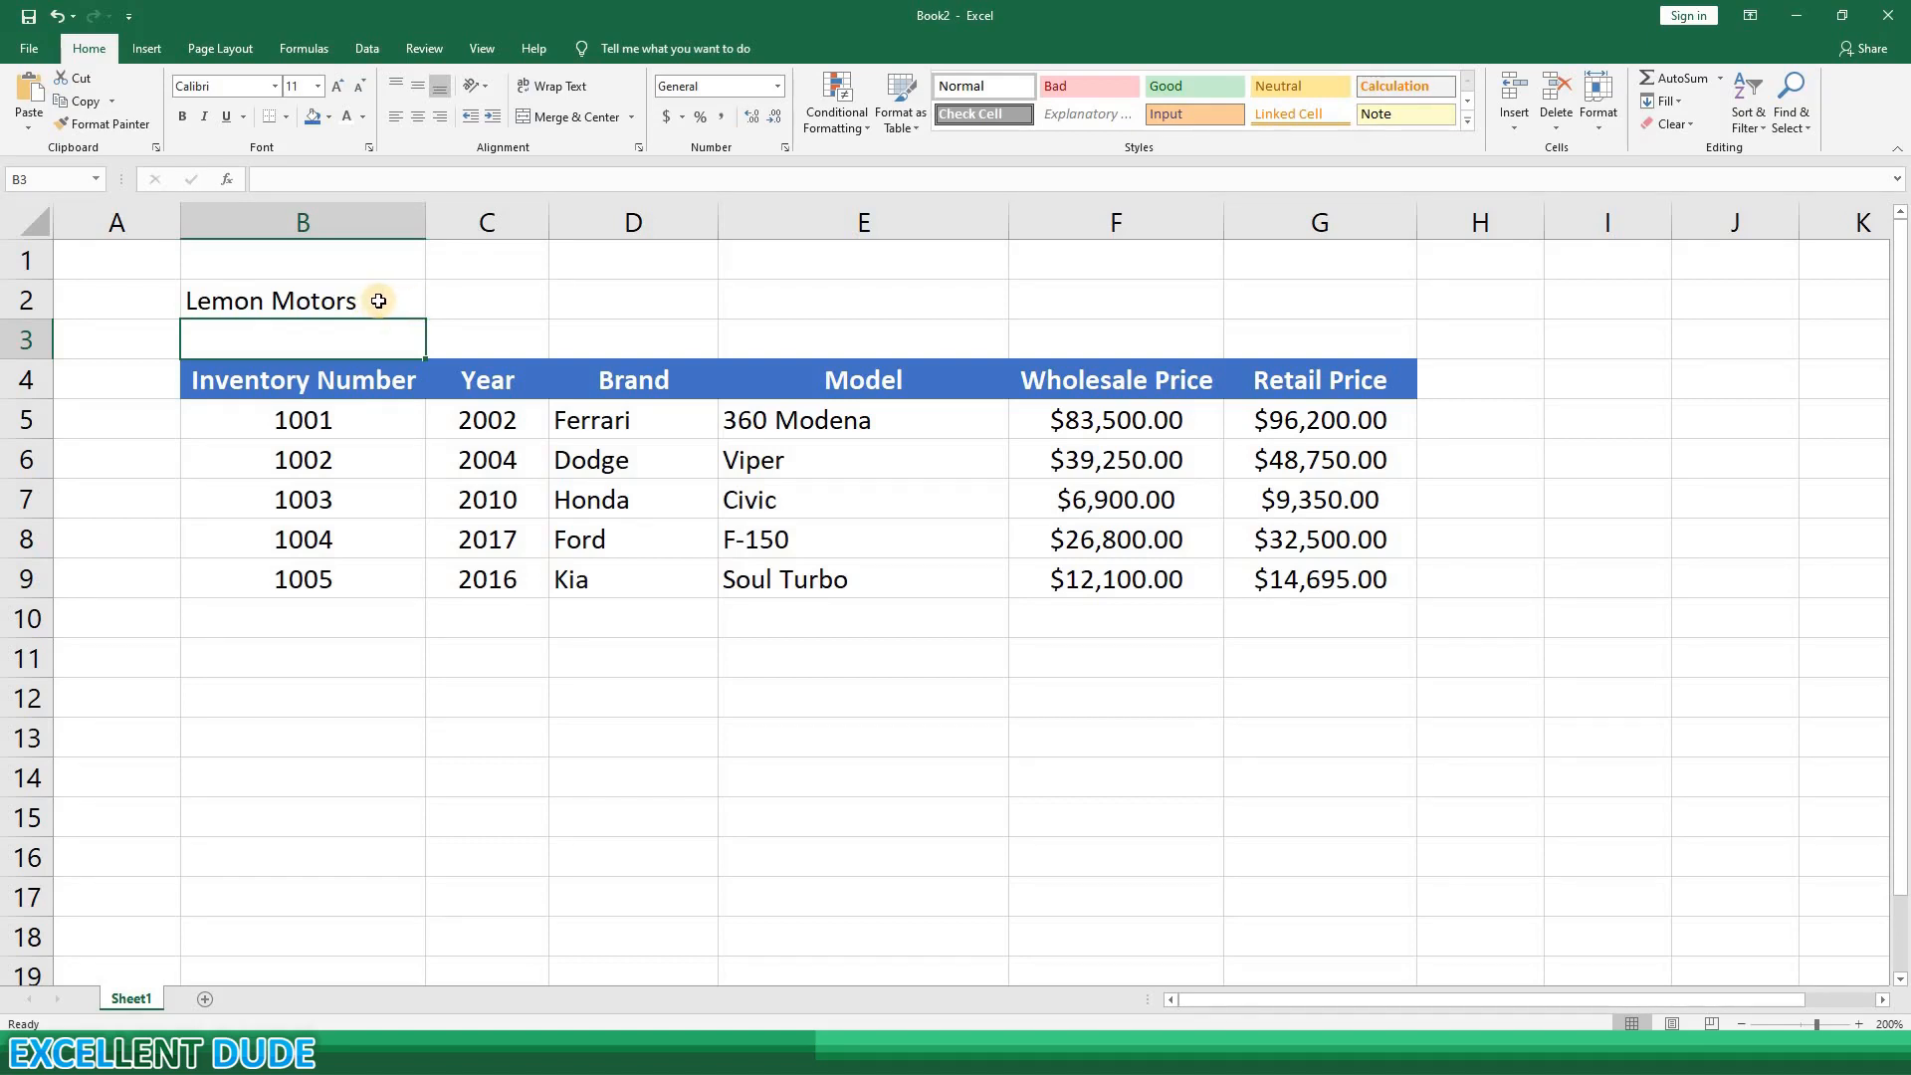
left_click_drag(378, 301, 1294, 303)
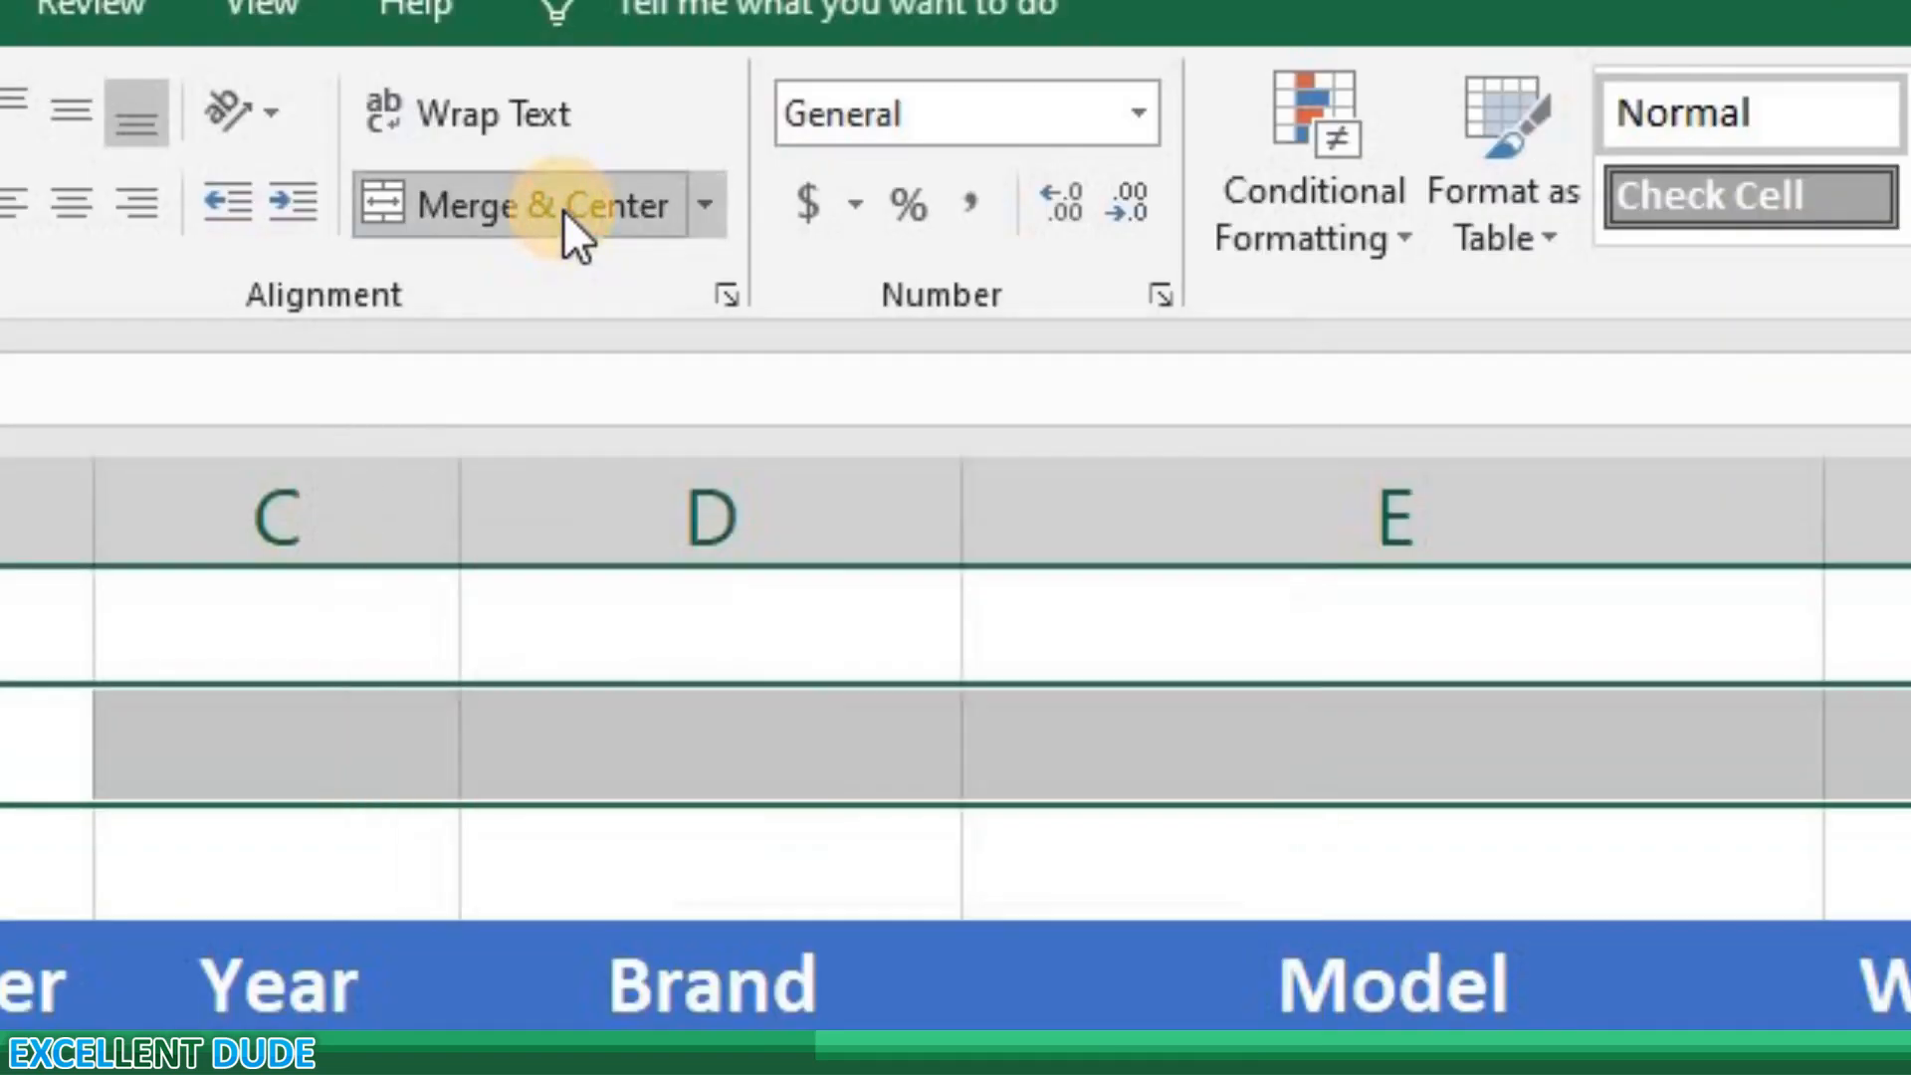
left_click(563, 211)
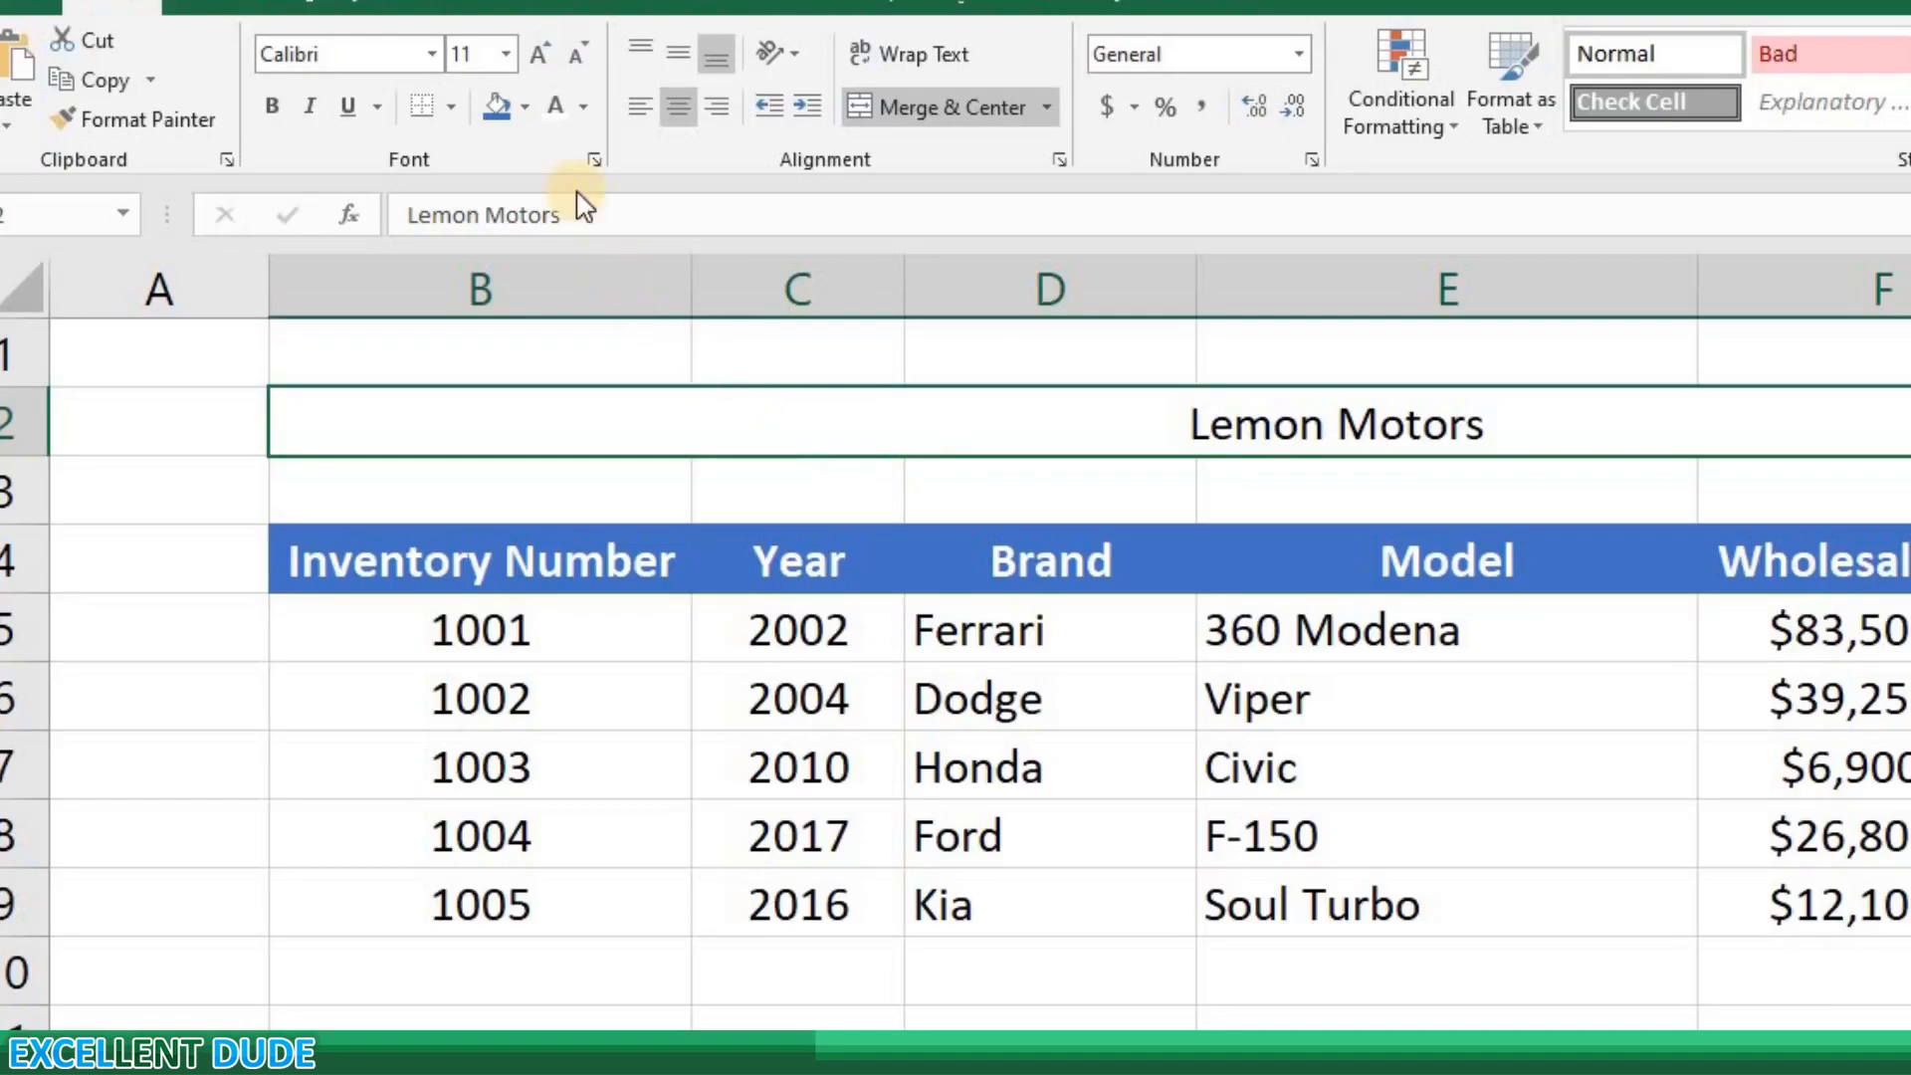
Step: Format the Lemon Motors title with font size 14, the blue theme font color and bold
left_click(506, 56)
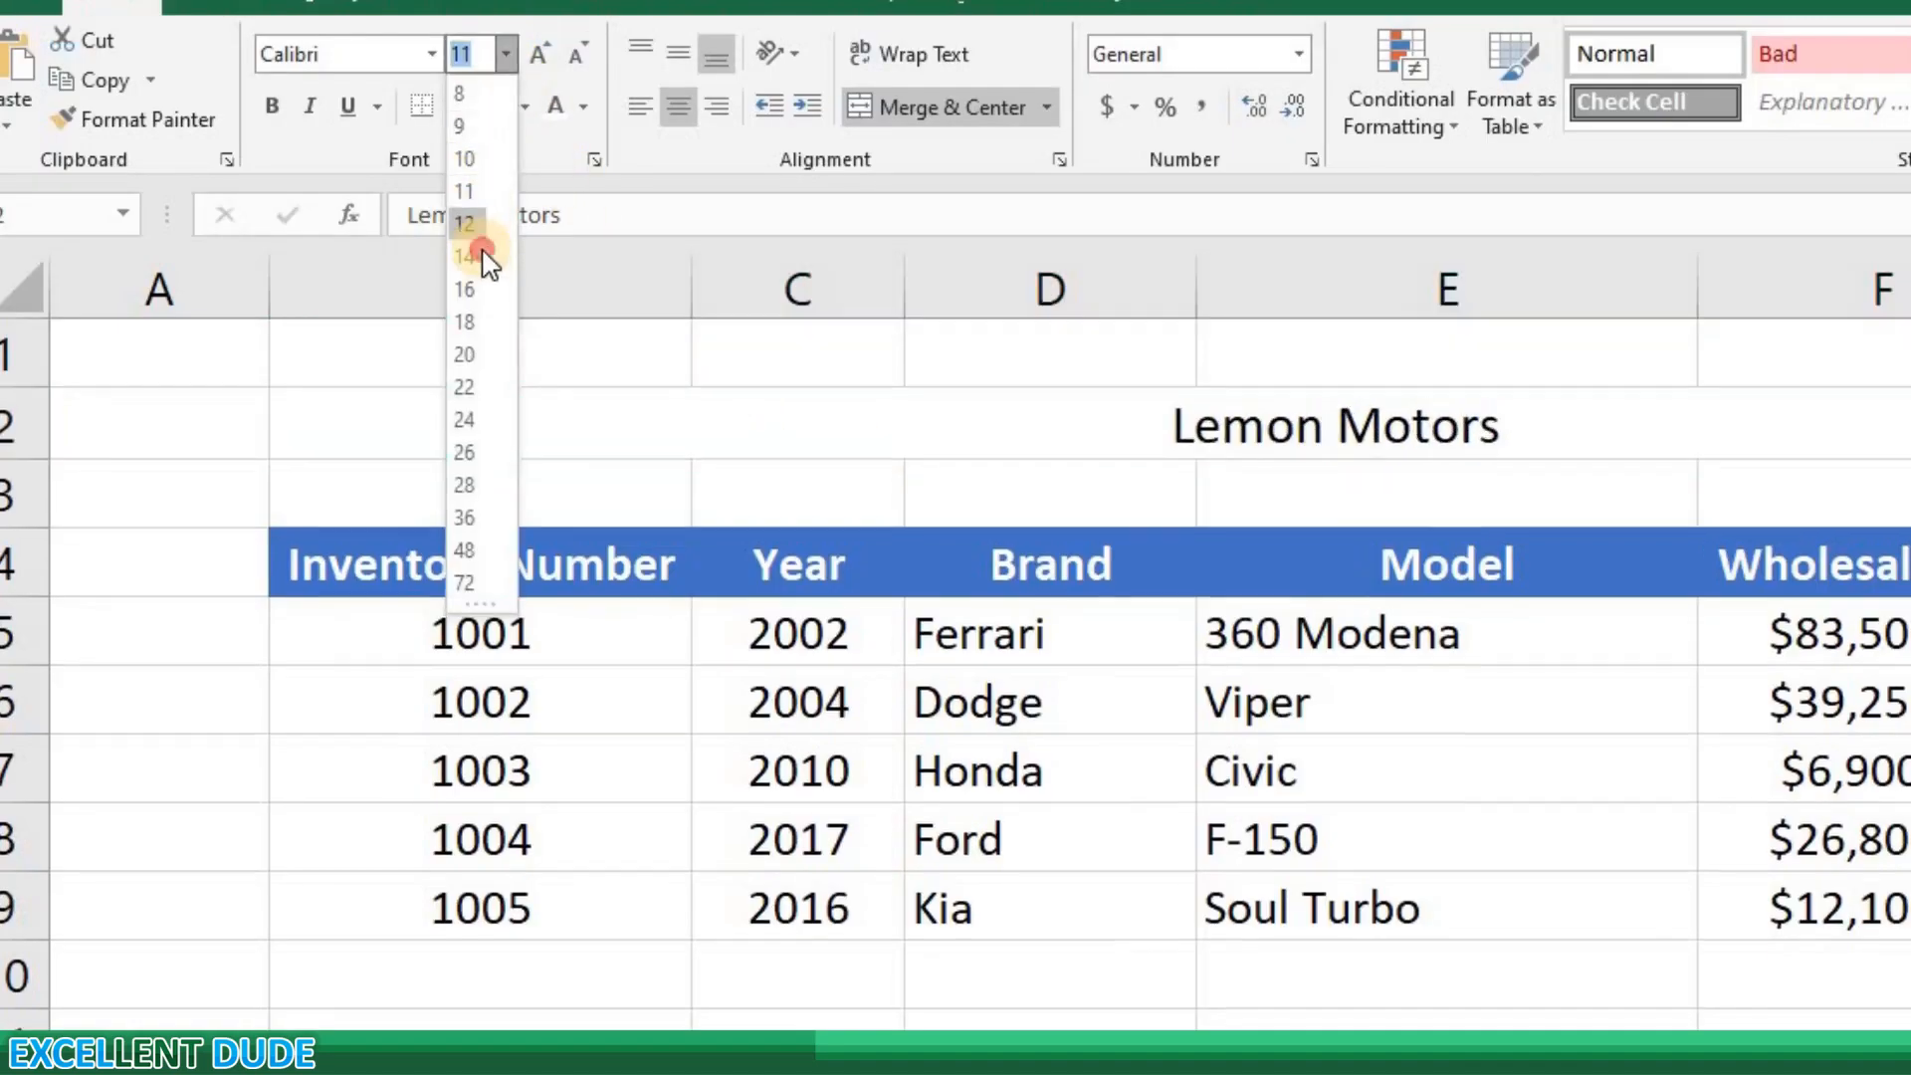
left_click(480, 246)
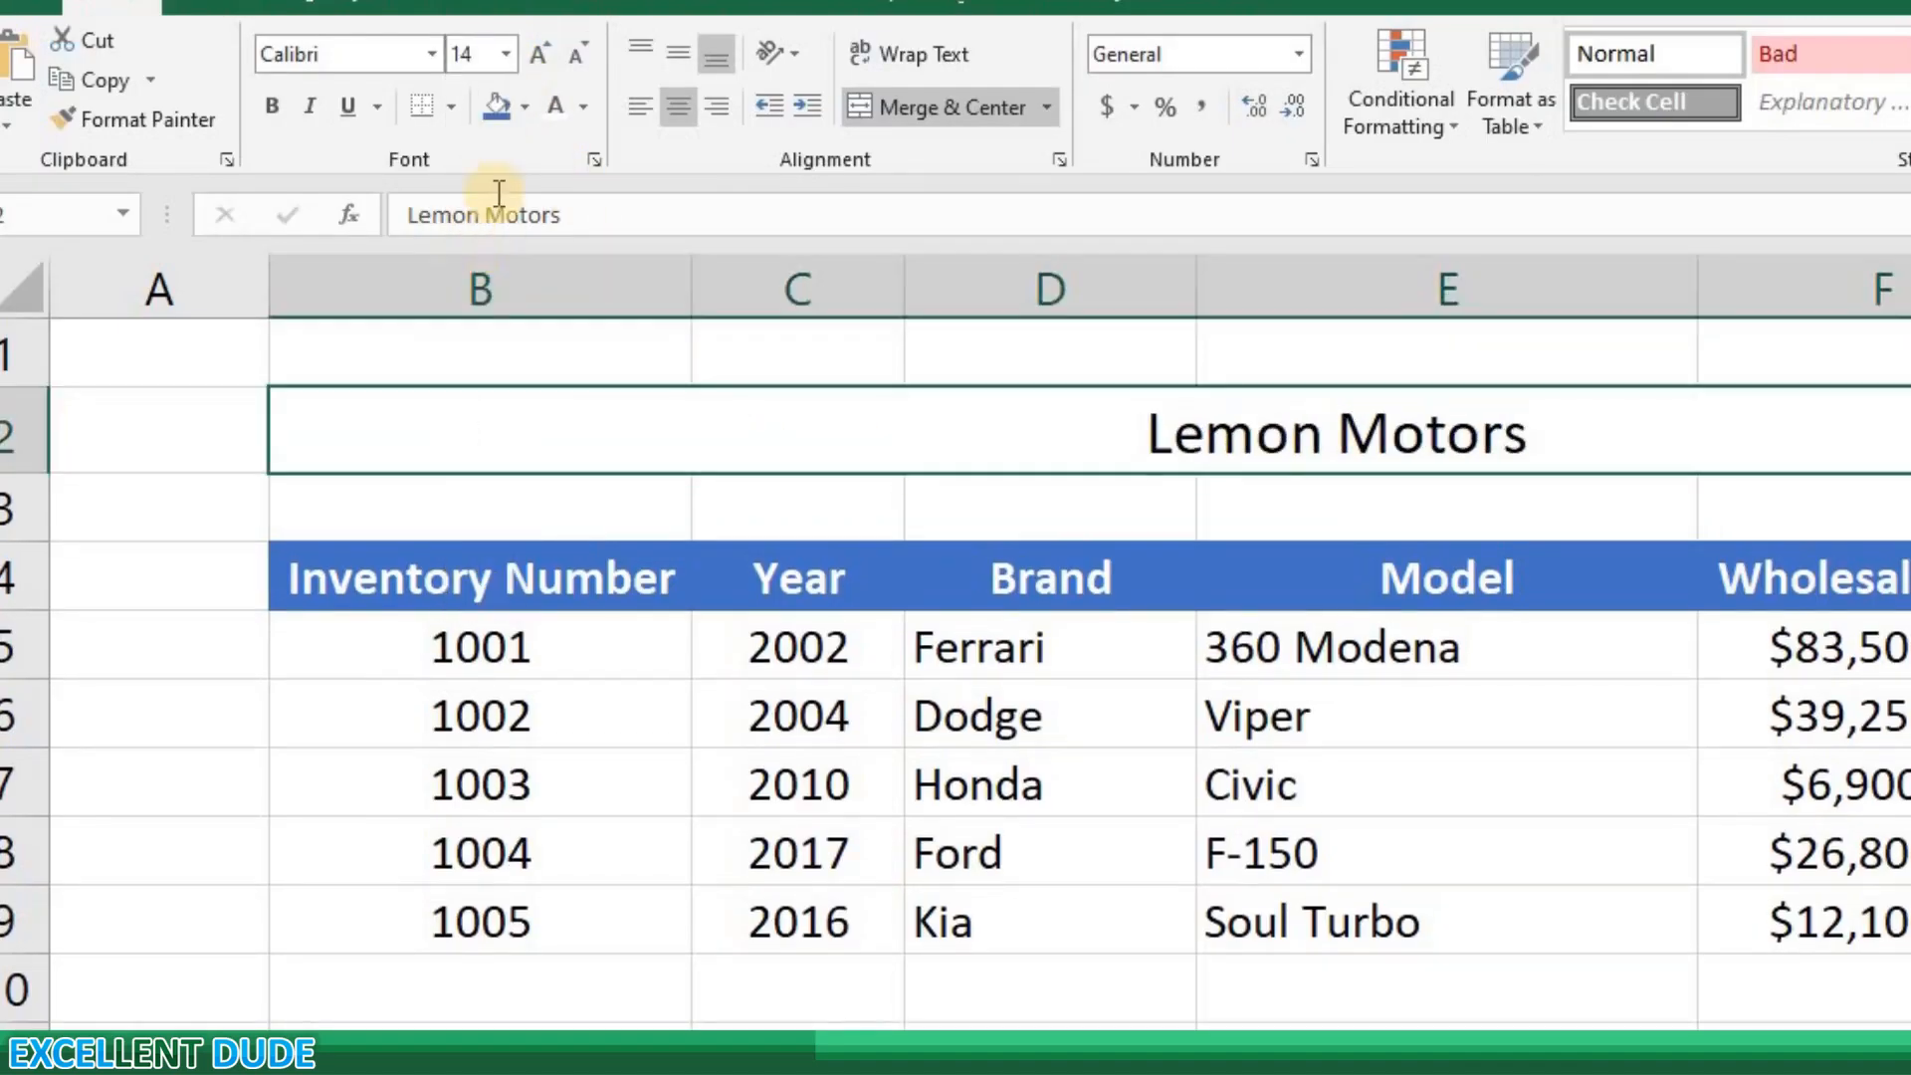
left_click(583, 106)
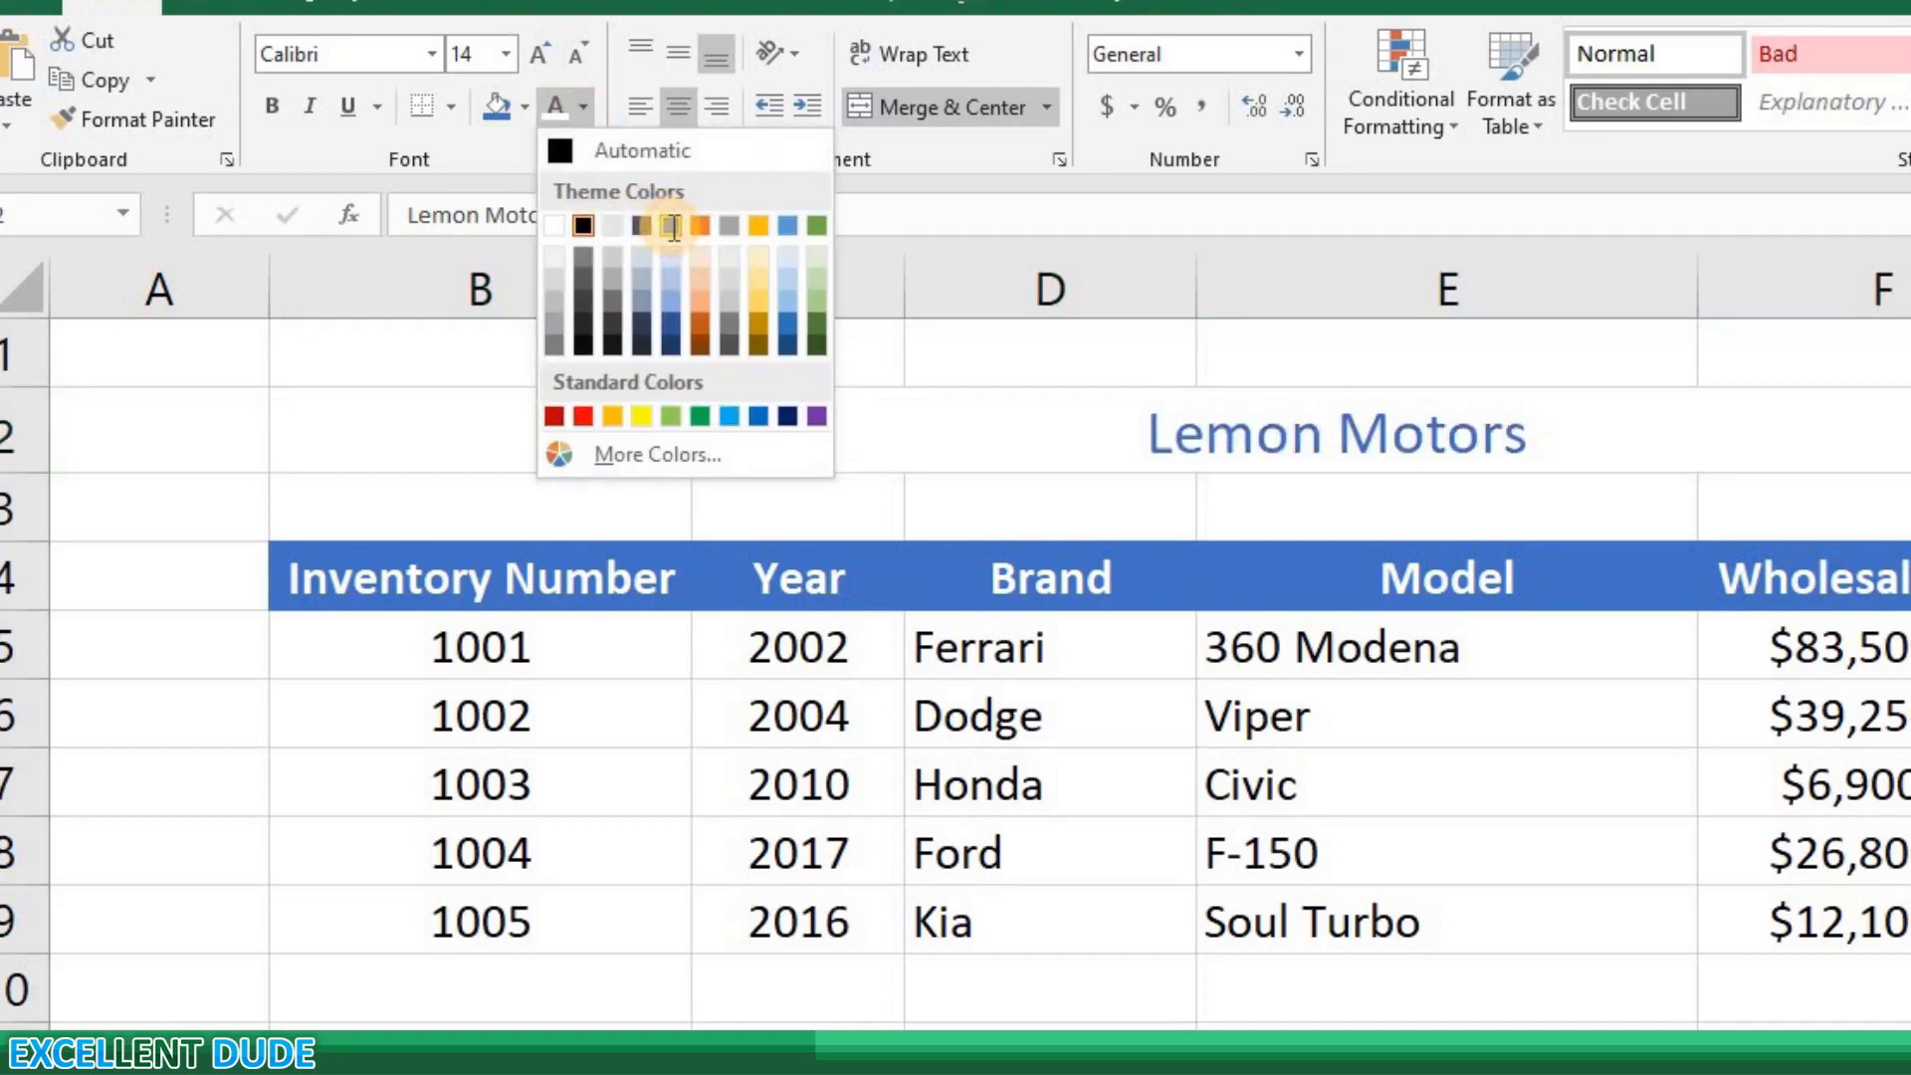
left_click(662, 224)
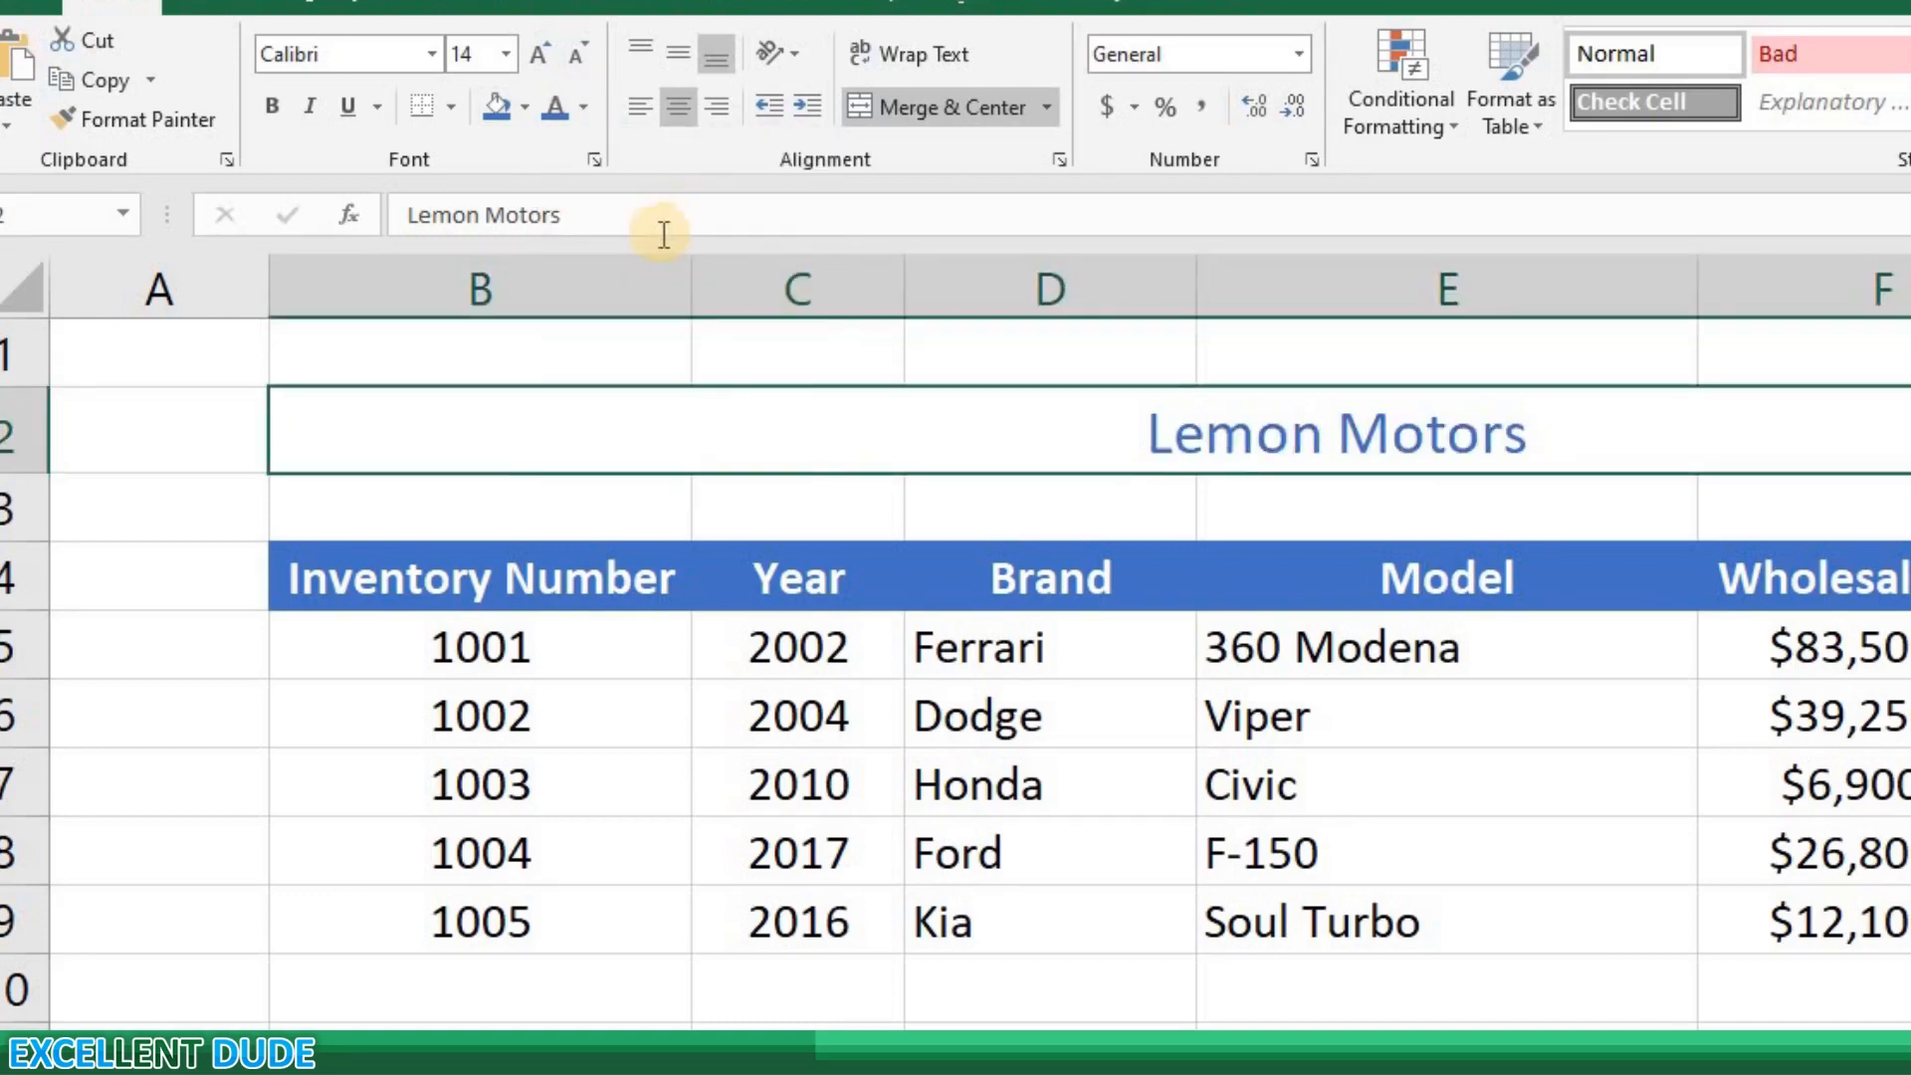
left_click(270, 107)
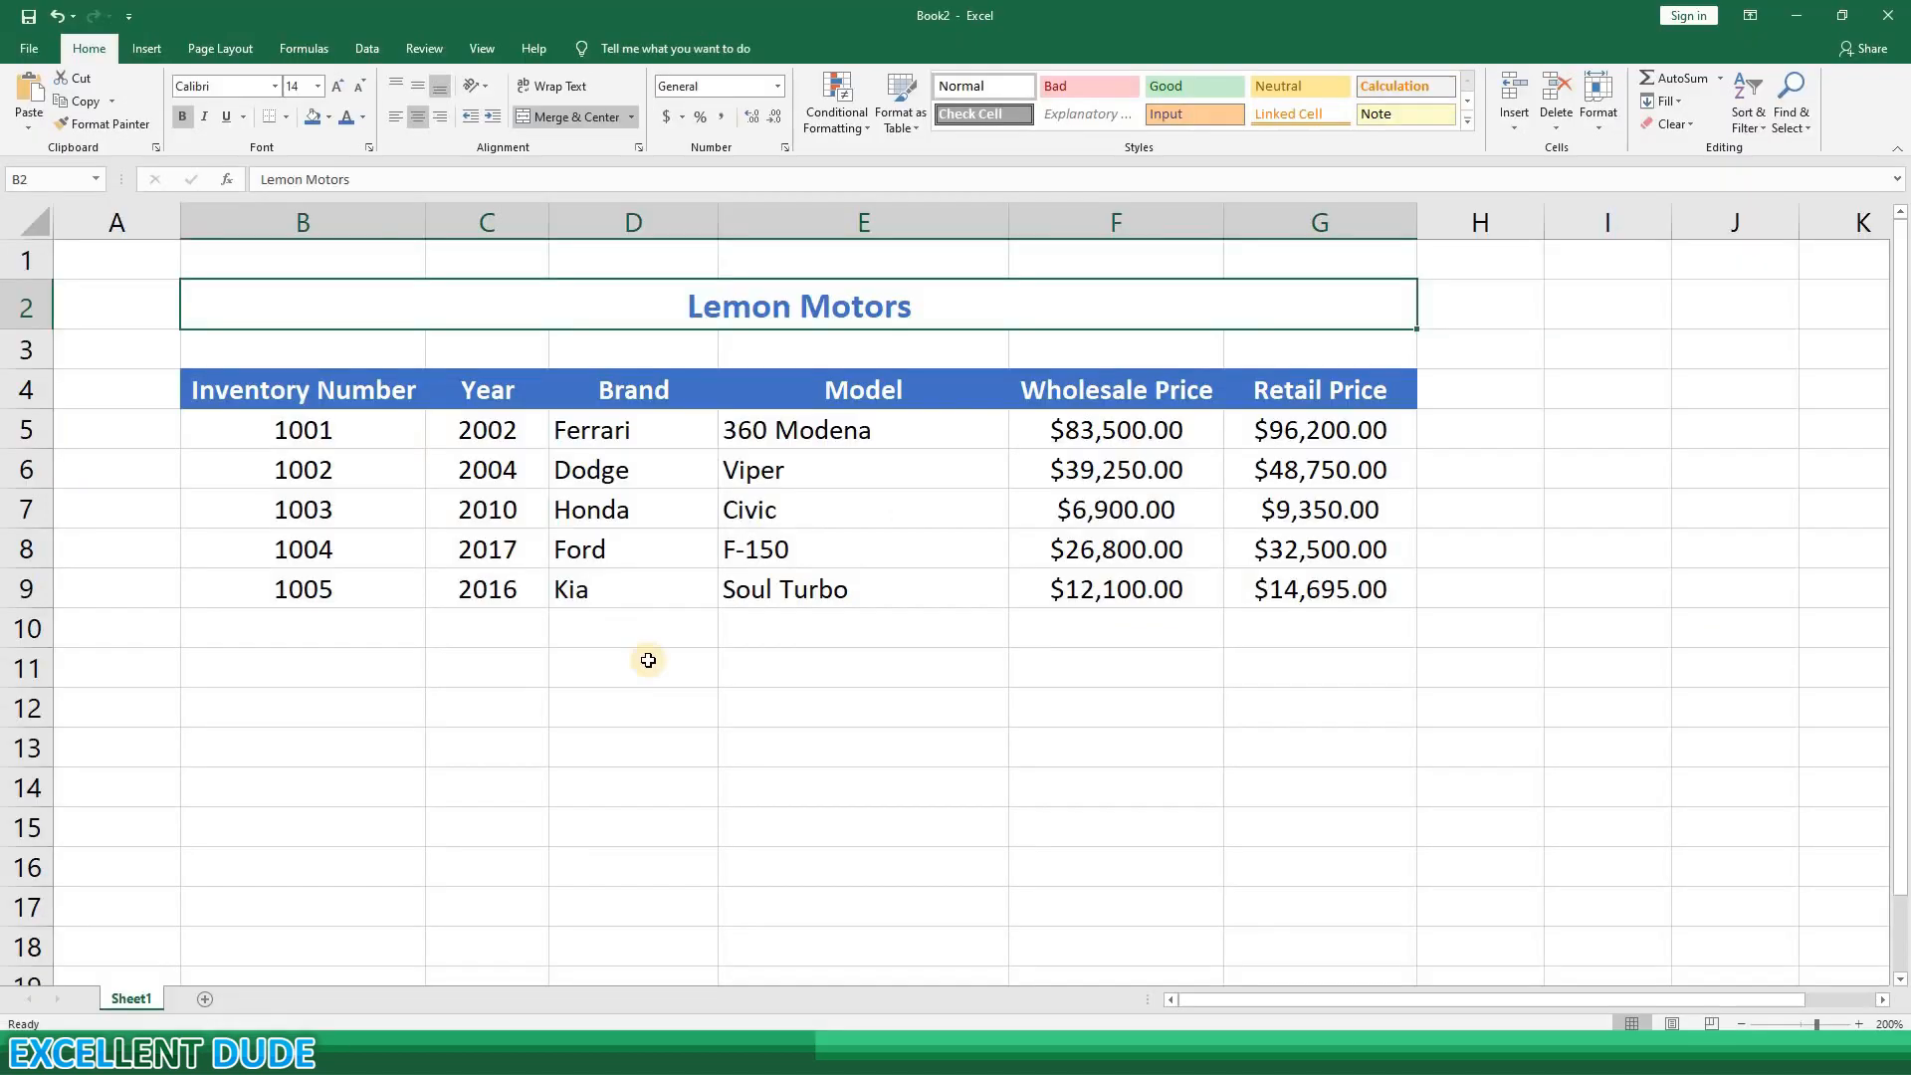
left_click(649, 663)
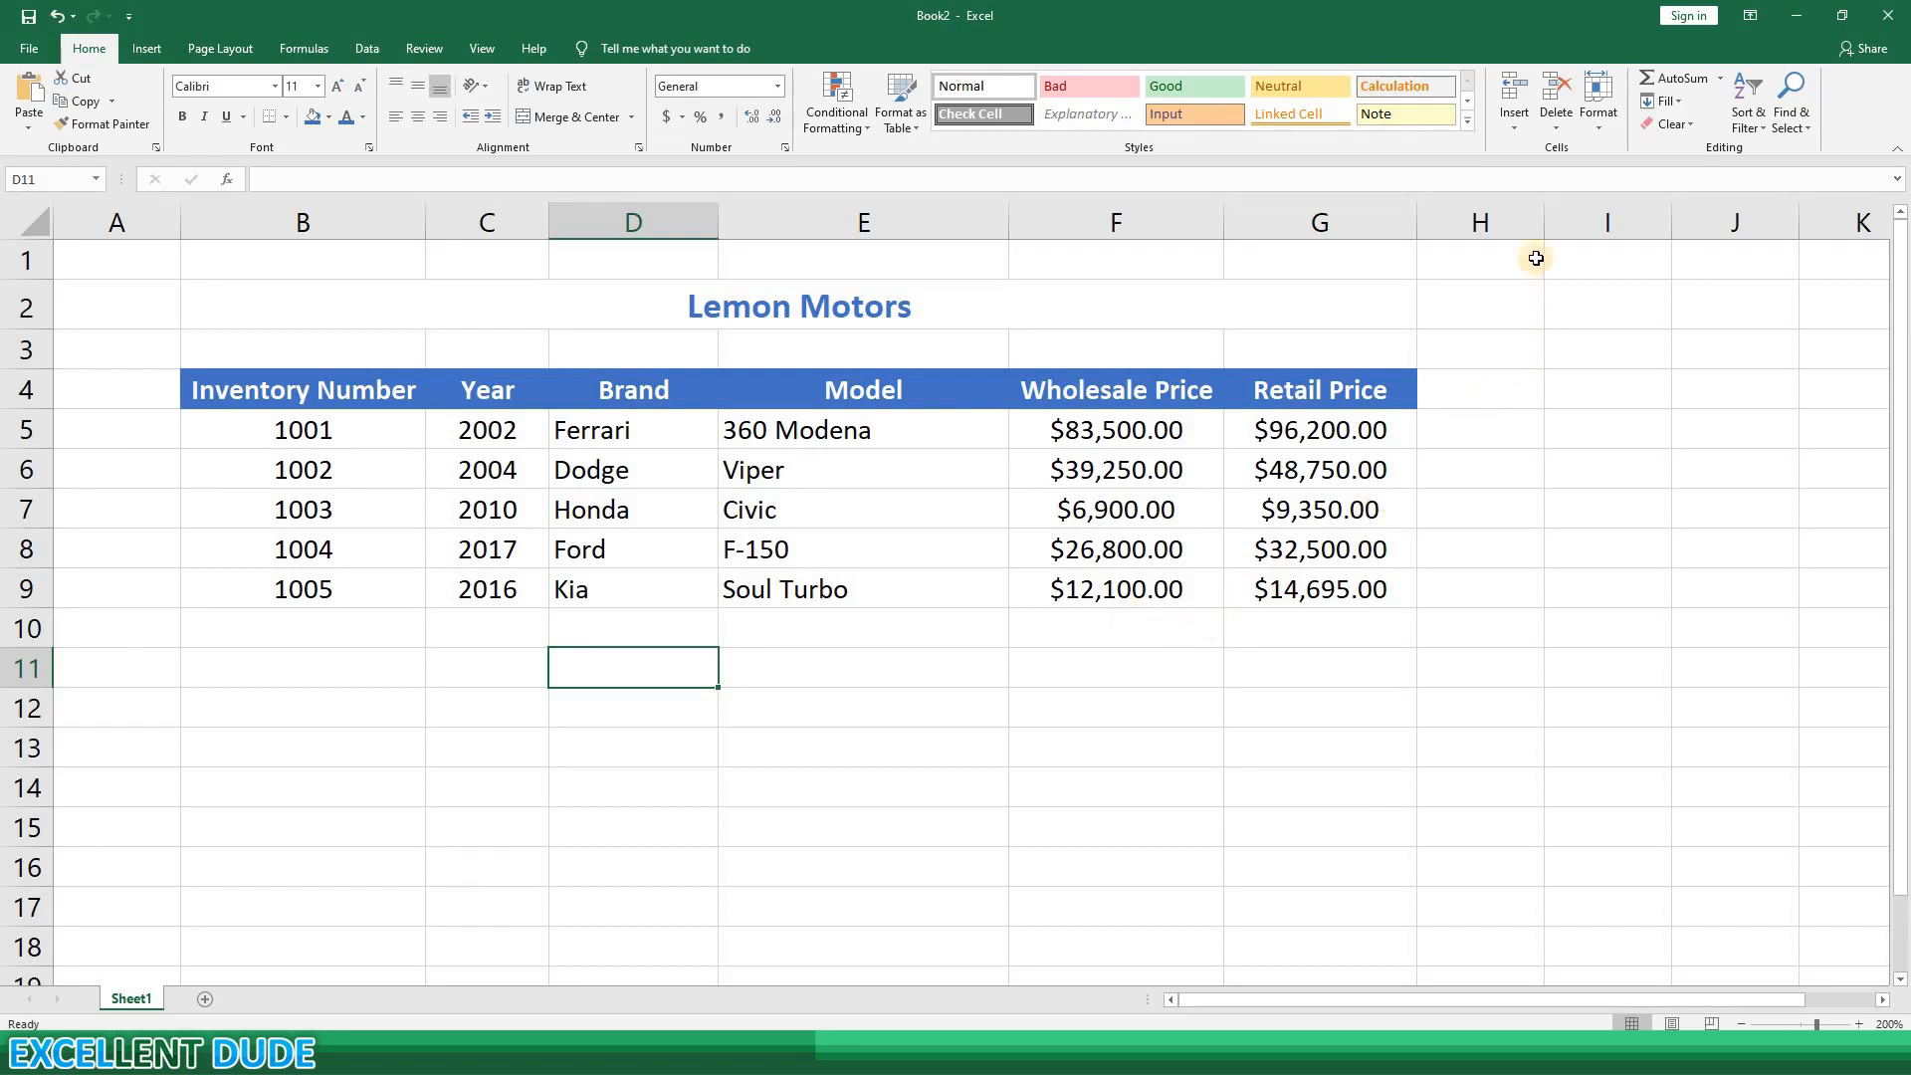
Step: Widen column H and copy the formatted Retail Price heading from G4 into H4
left_click_drag(1545, 225, 1588, 223)
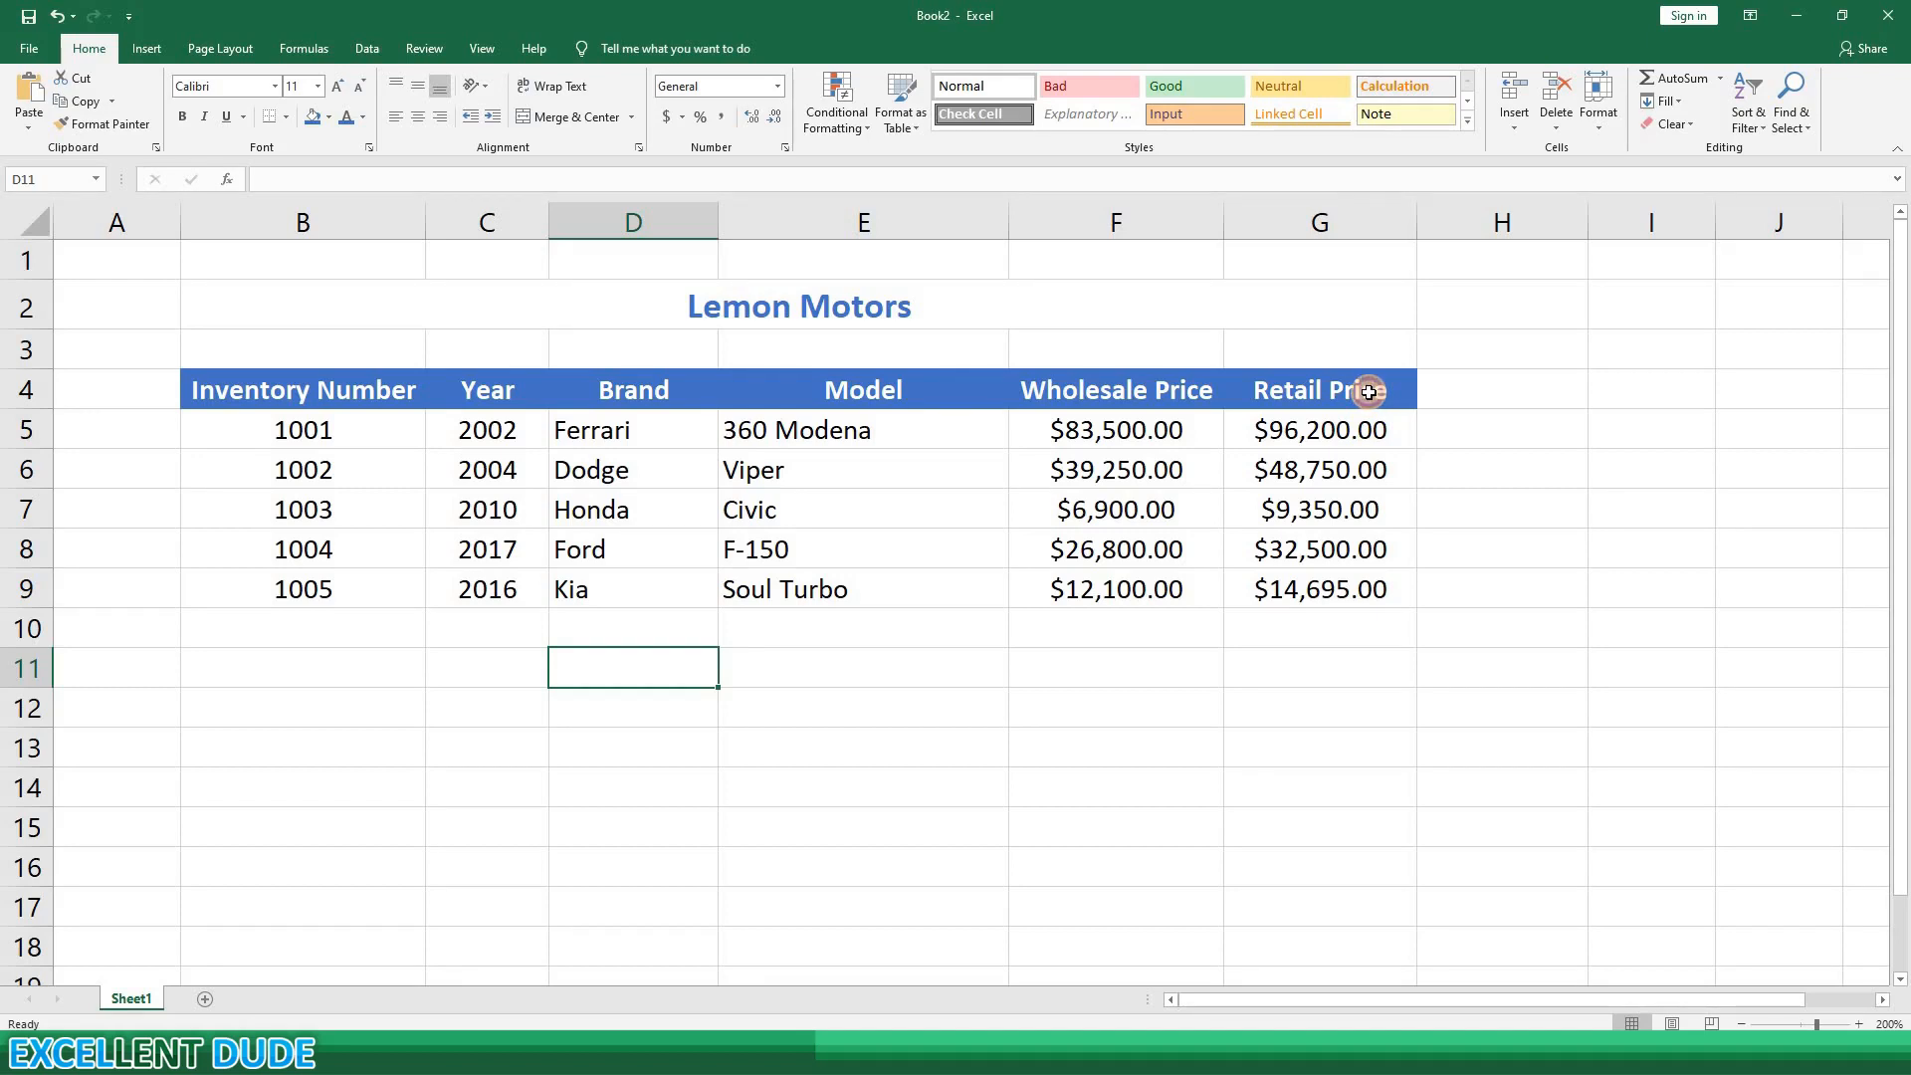
left_click(1369, 392)
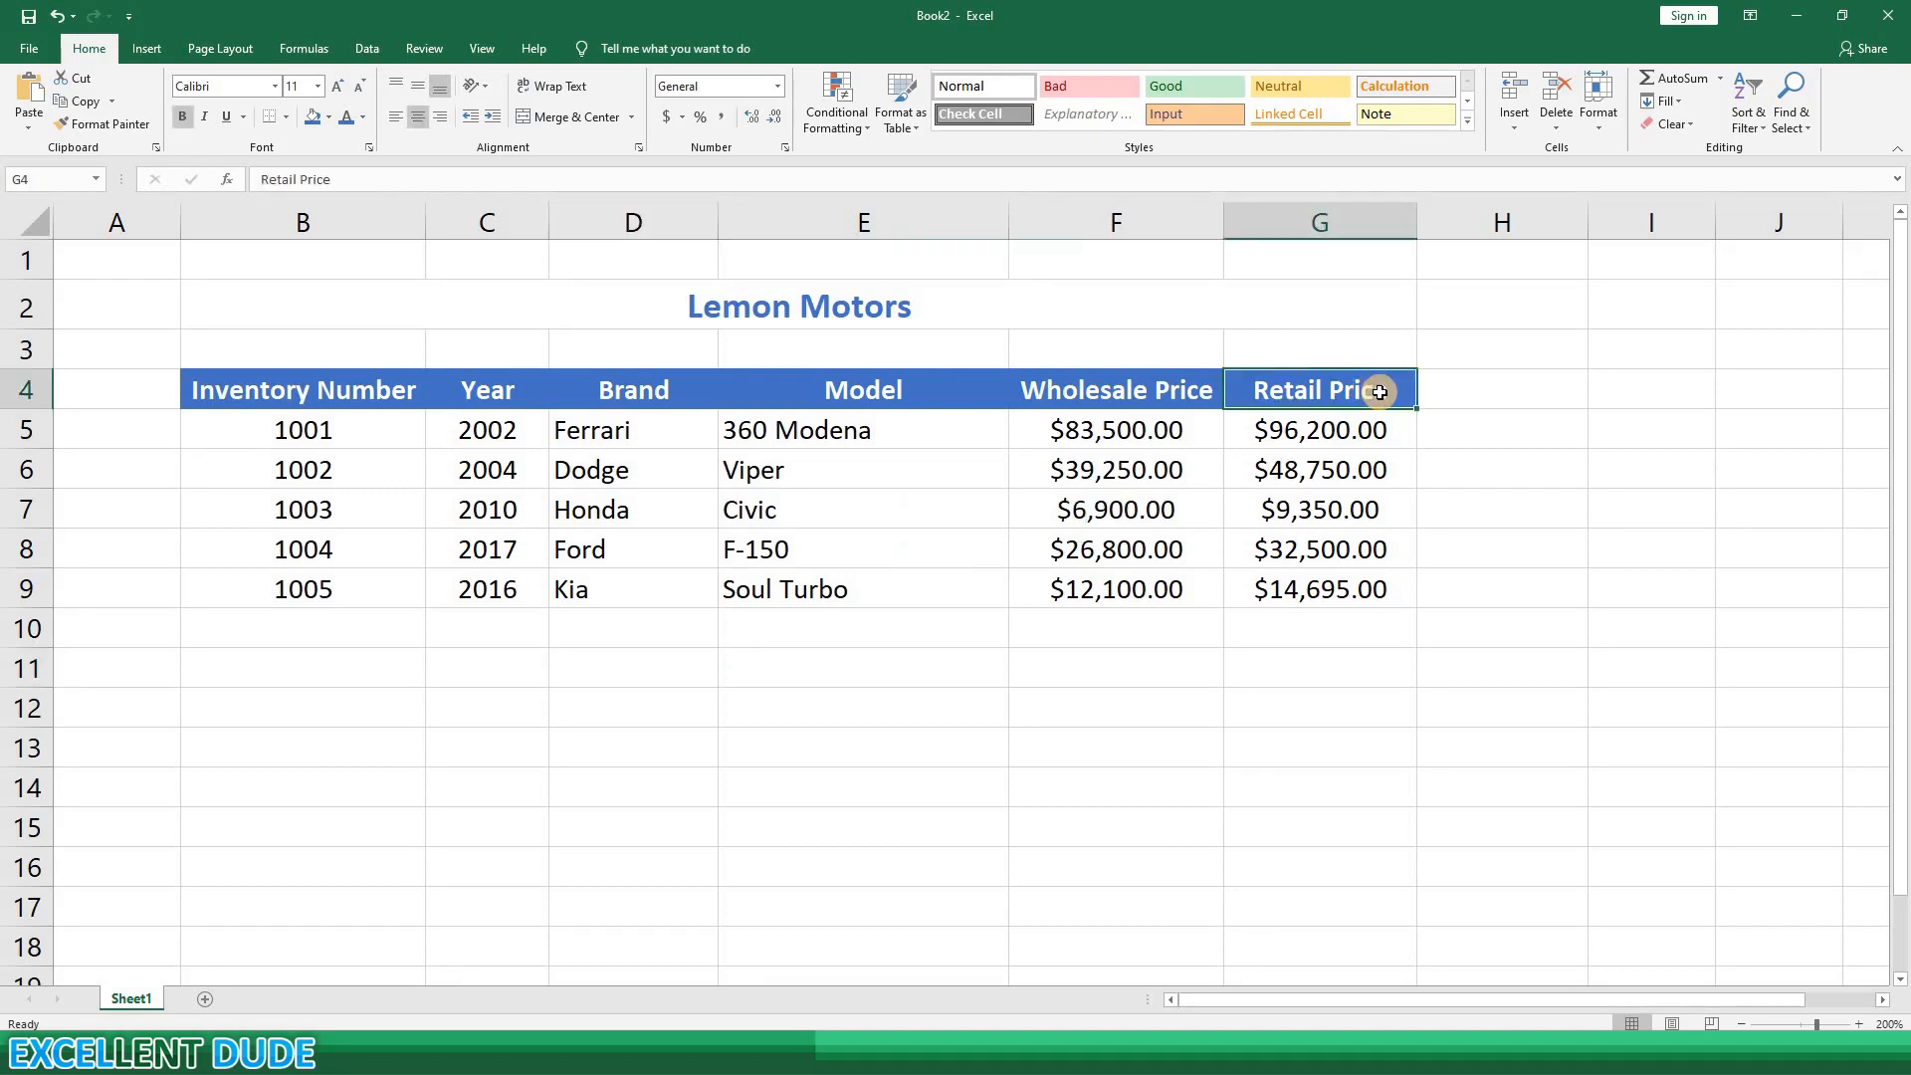
left_click(1458, 393)
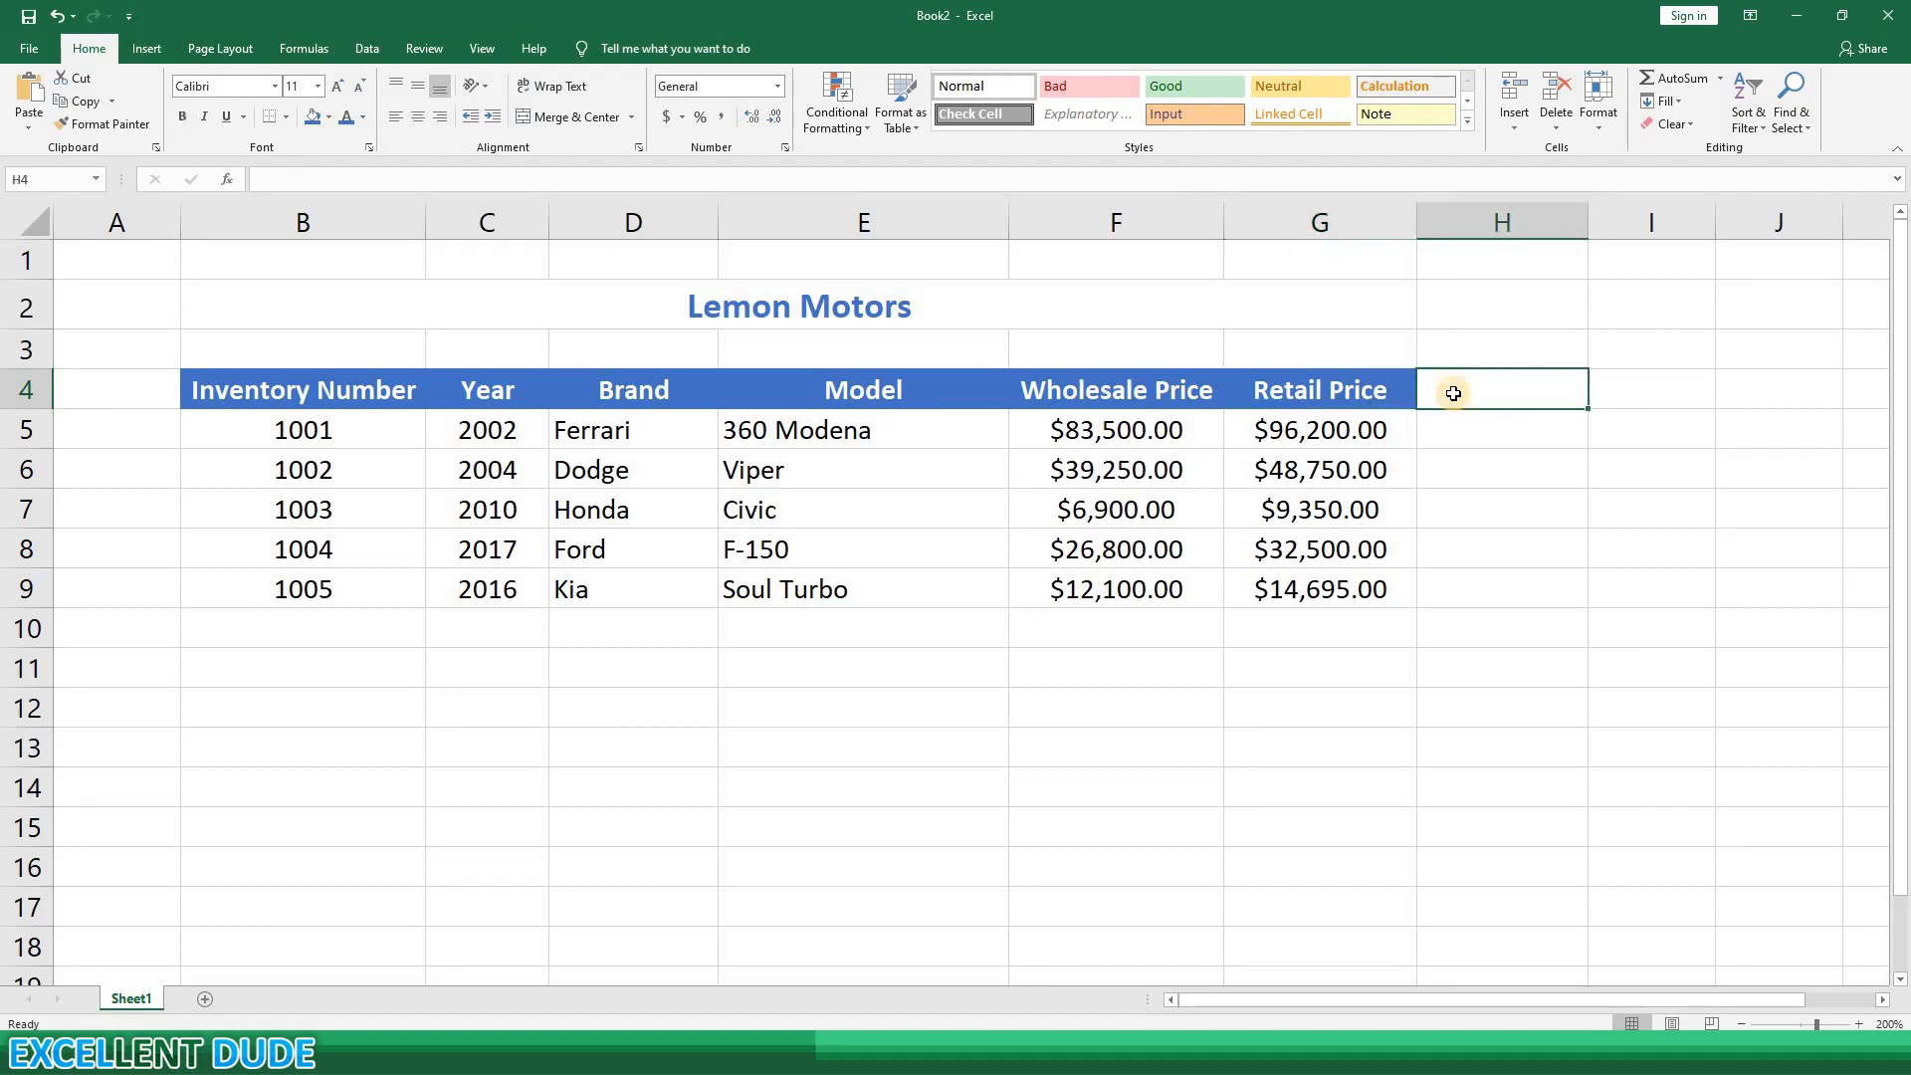
left_click(1387, 394)
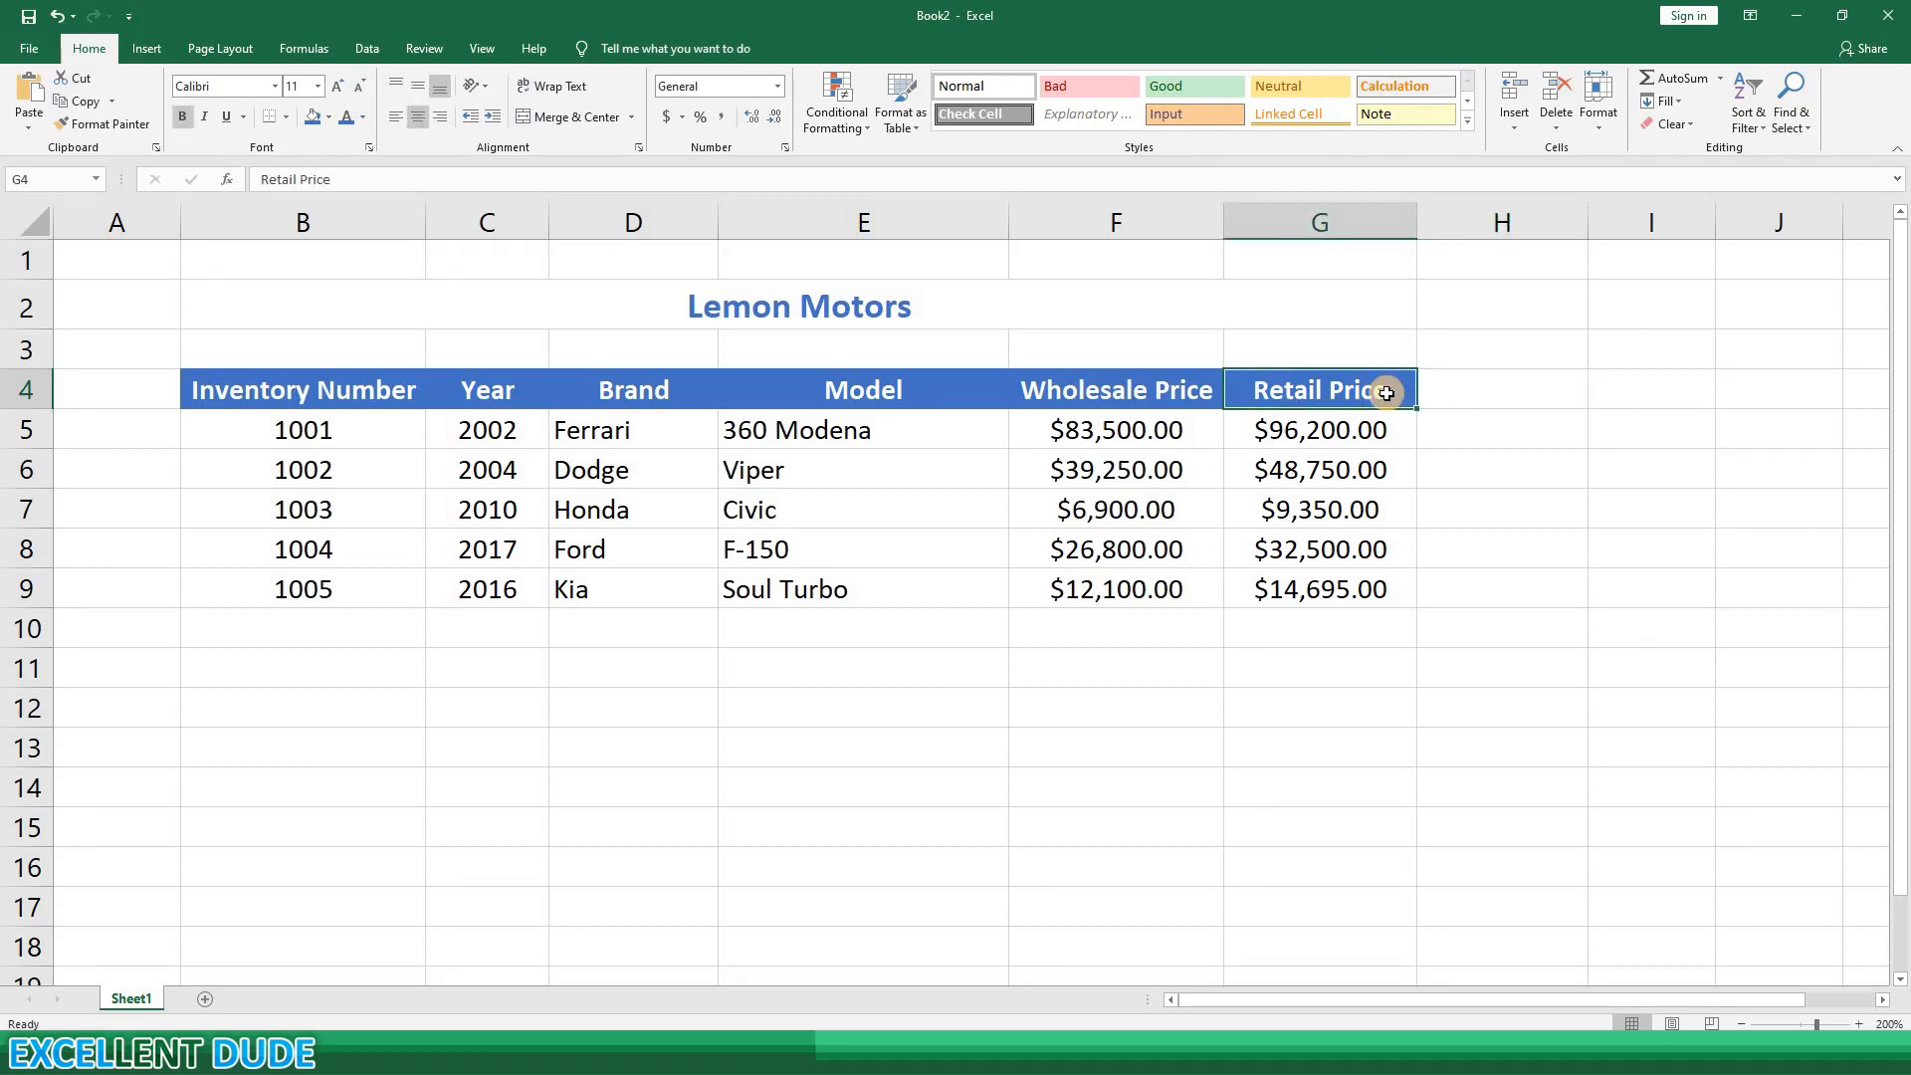
left_click(1437, 401)
left_click(1392, 400)
left_click_drag(1543, 406, 1497, 439)
left_click(1498, 396)
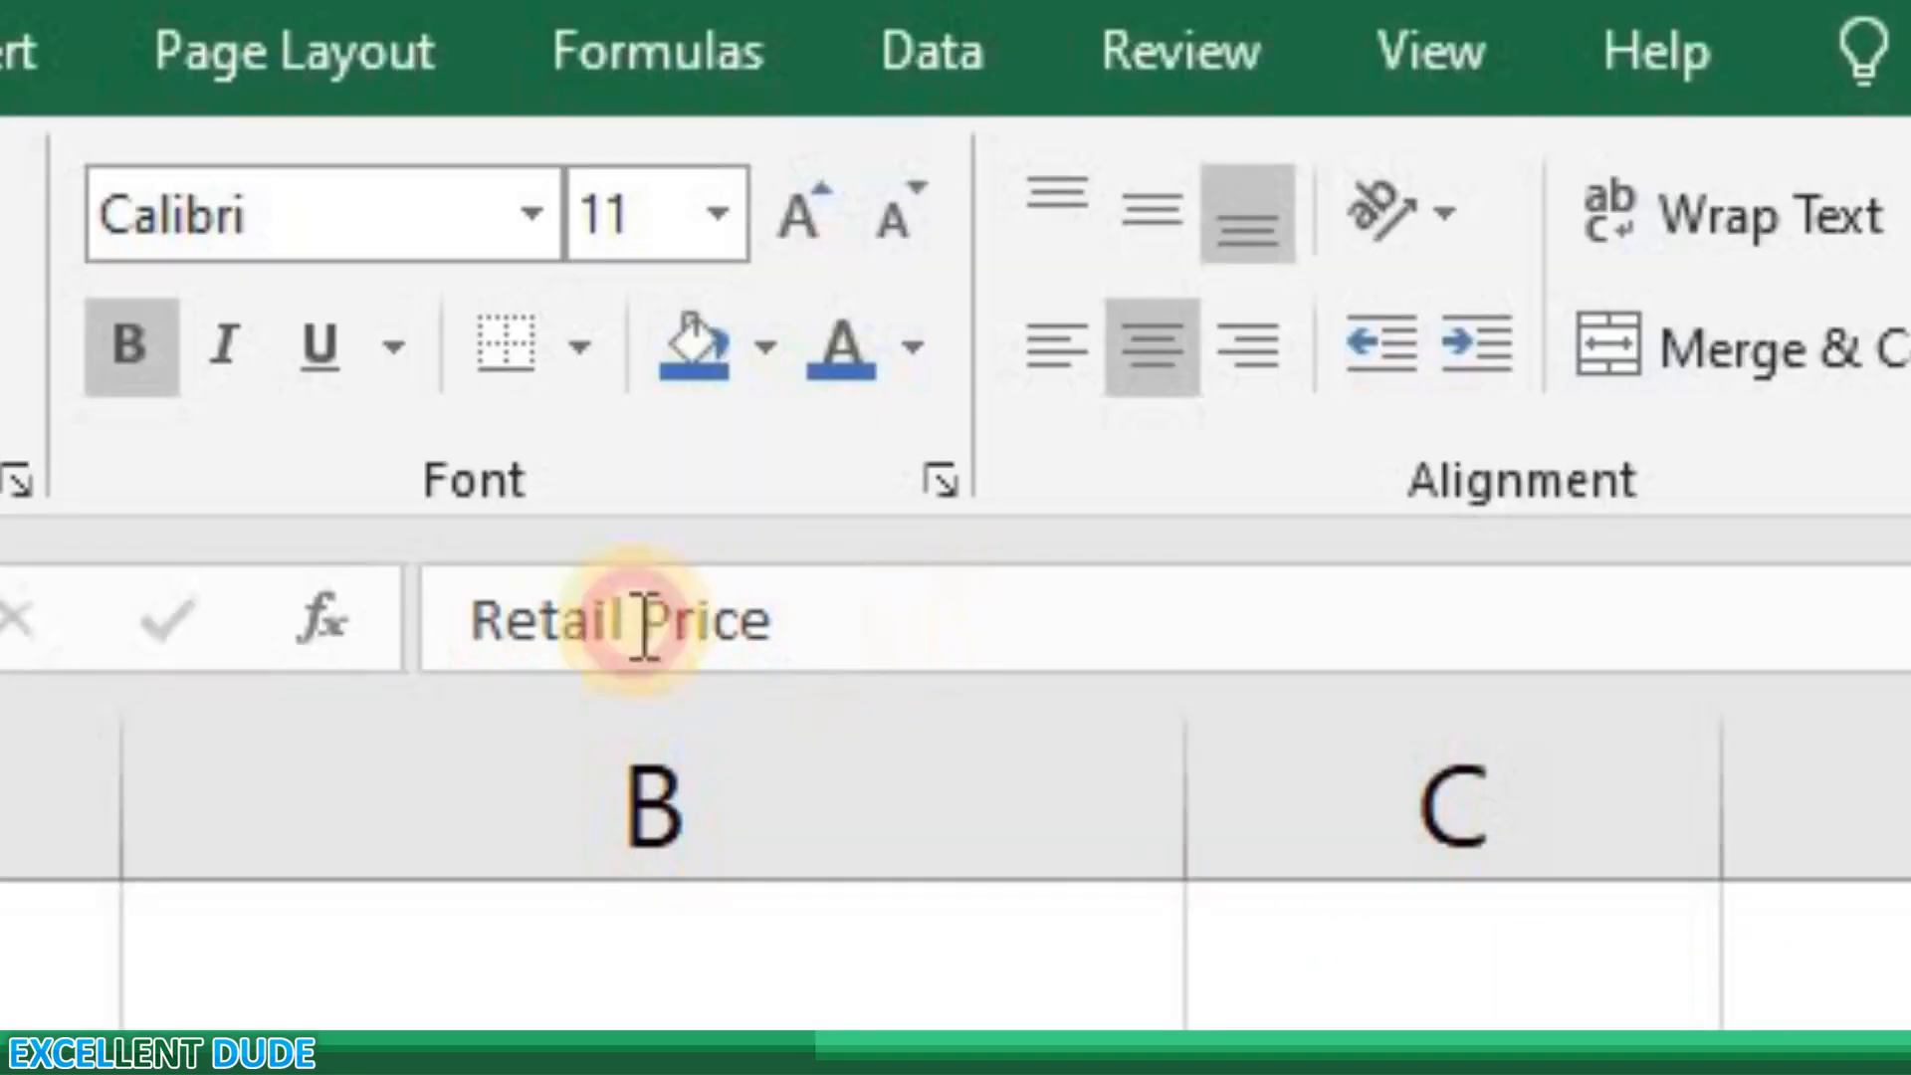
Step: Replace the heading text in H4 with Profit
triple_click(478, 619)
type("Profit")
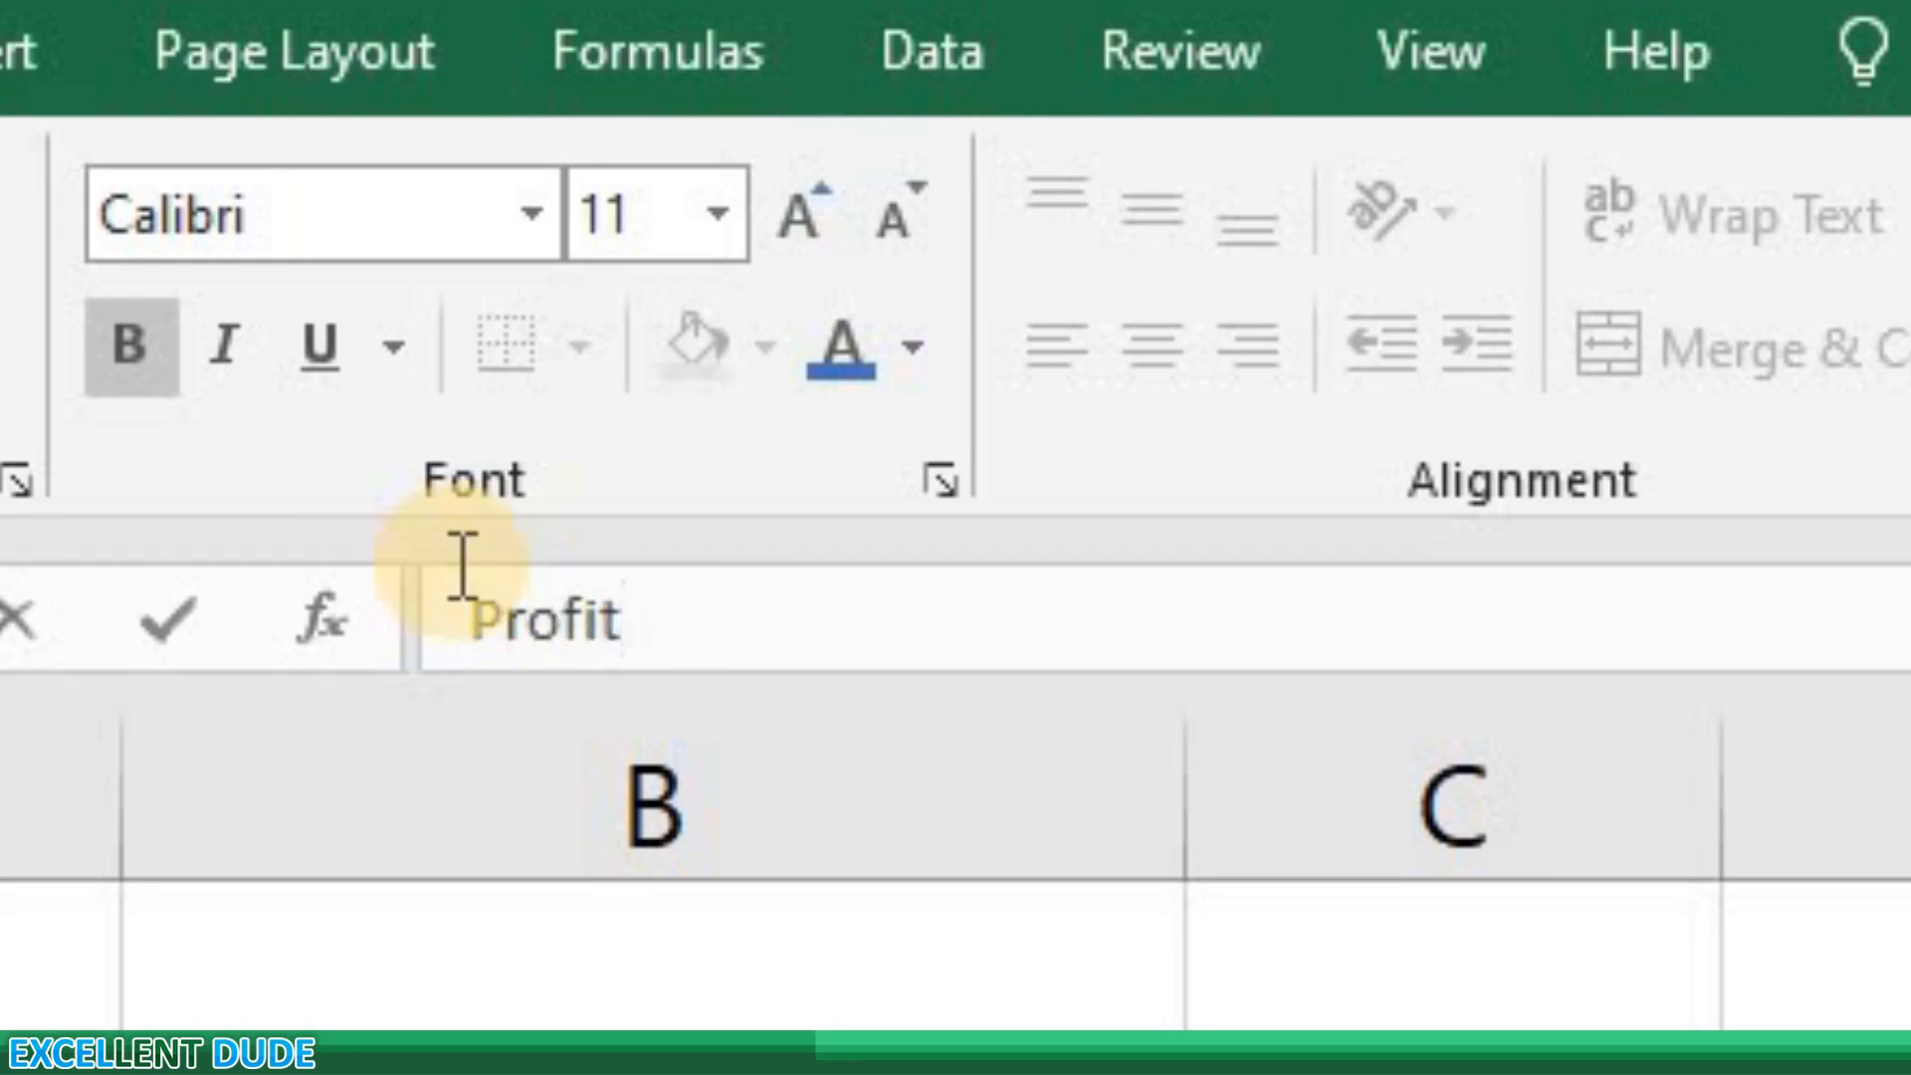
key("Return")
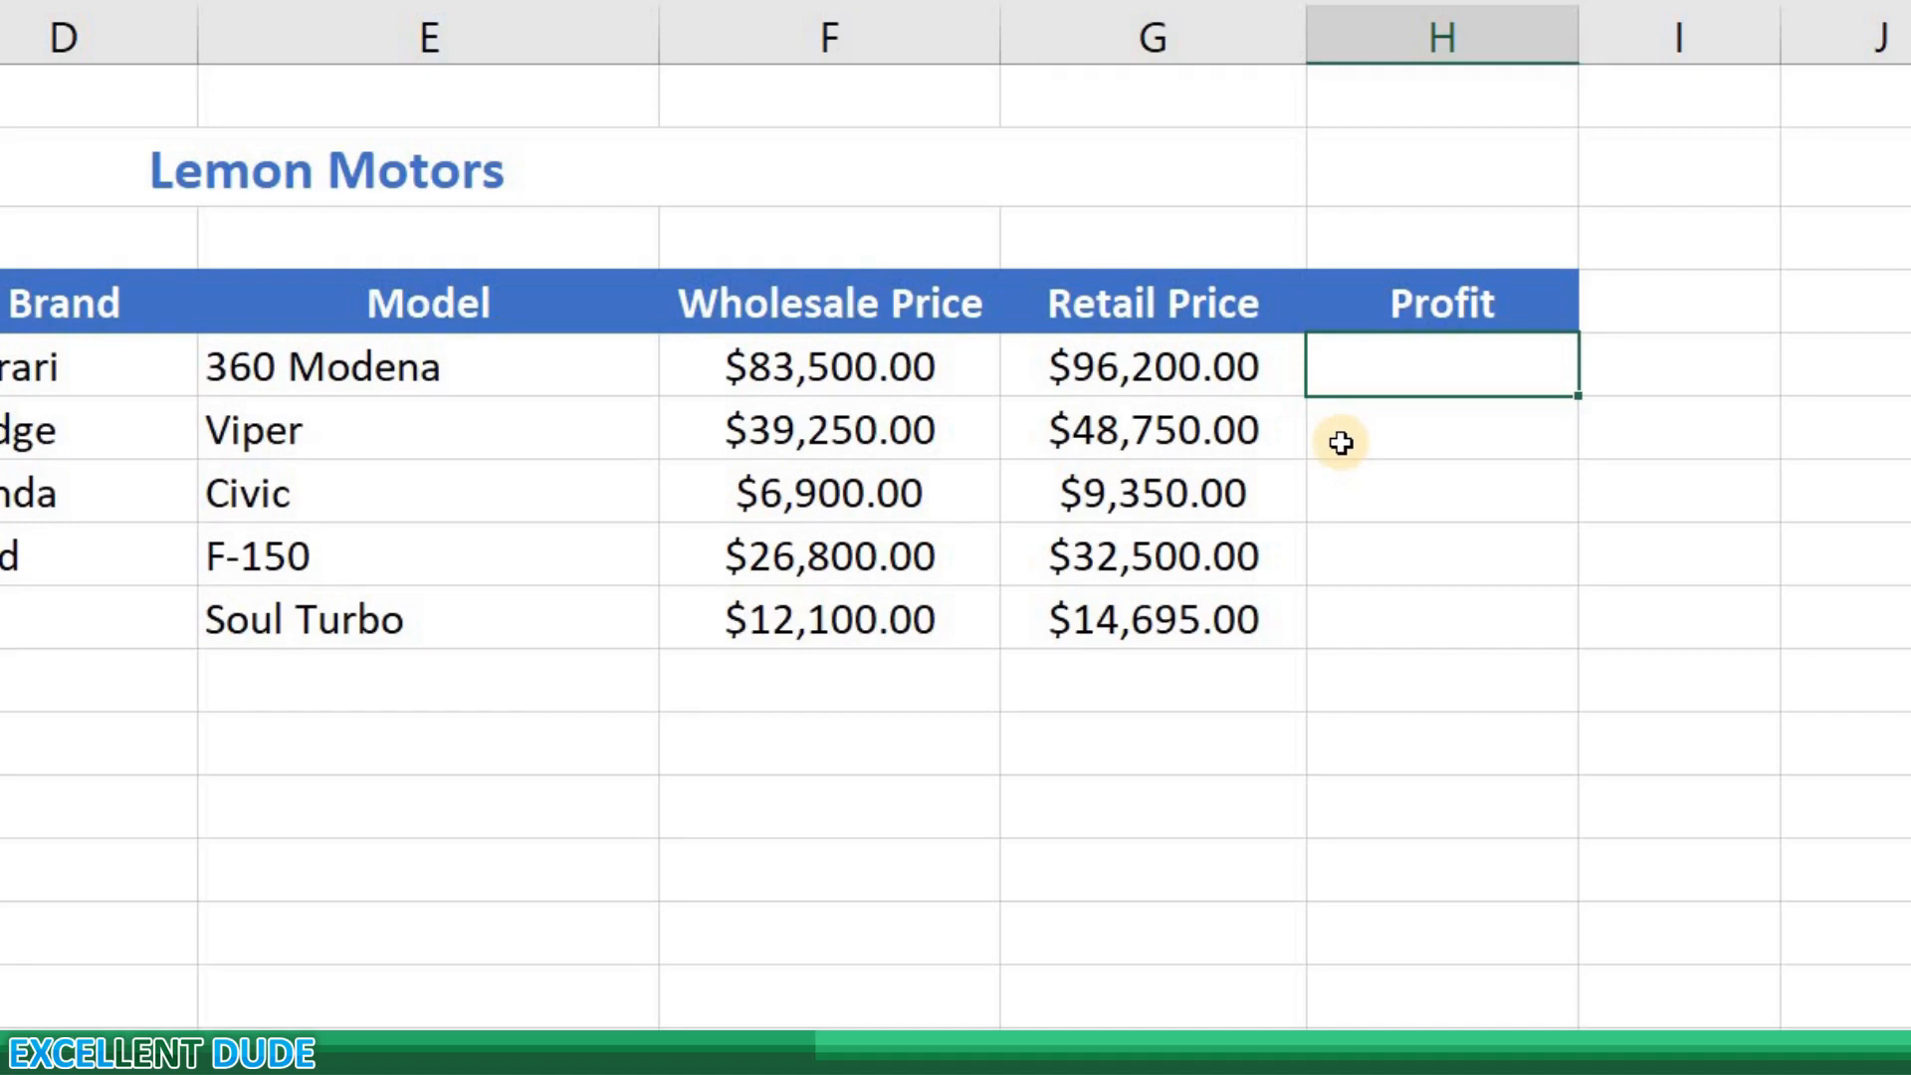
Step: Enter the formula =G5-F5 in H5 to calculate the Ferrari's profit
type("=")
type("g5")
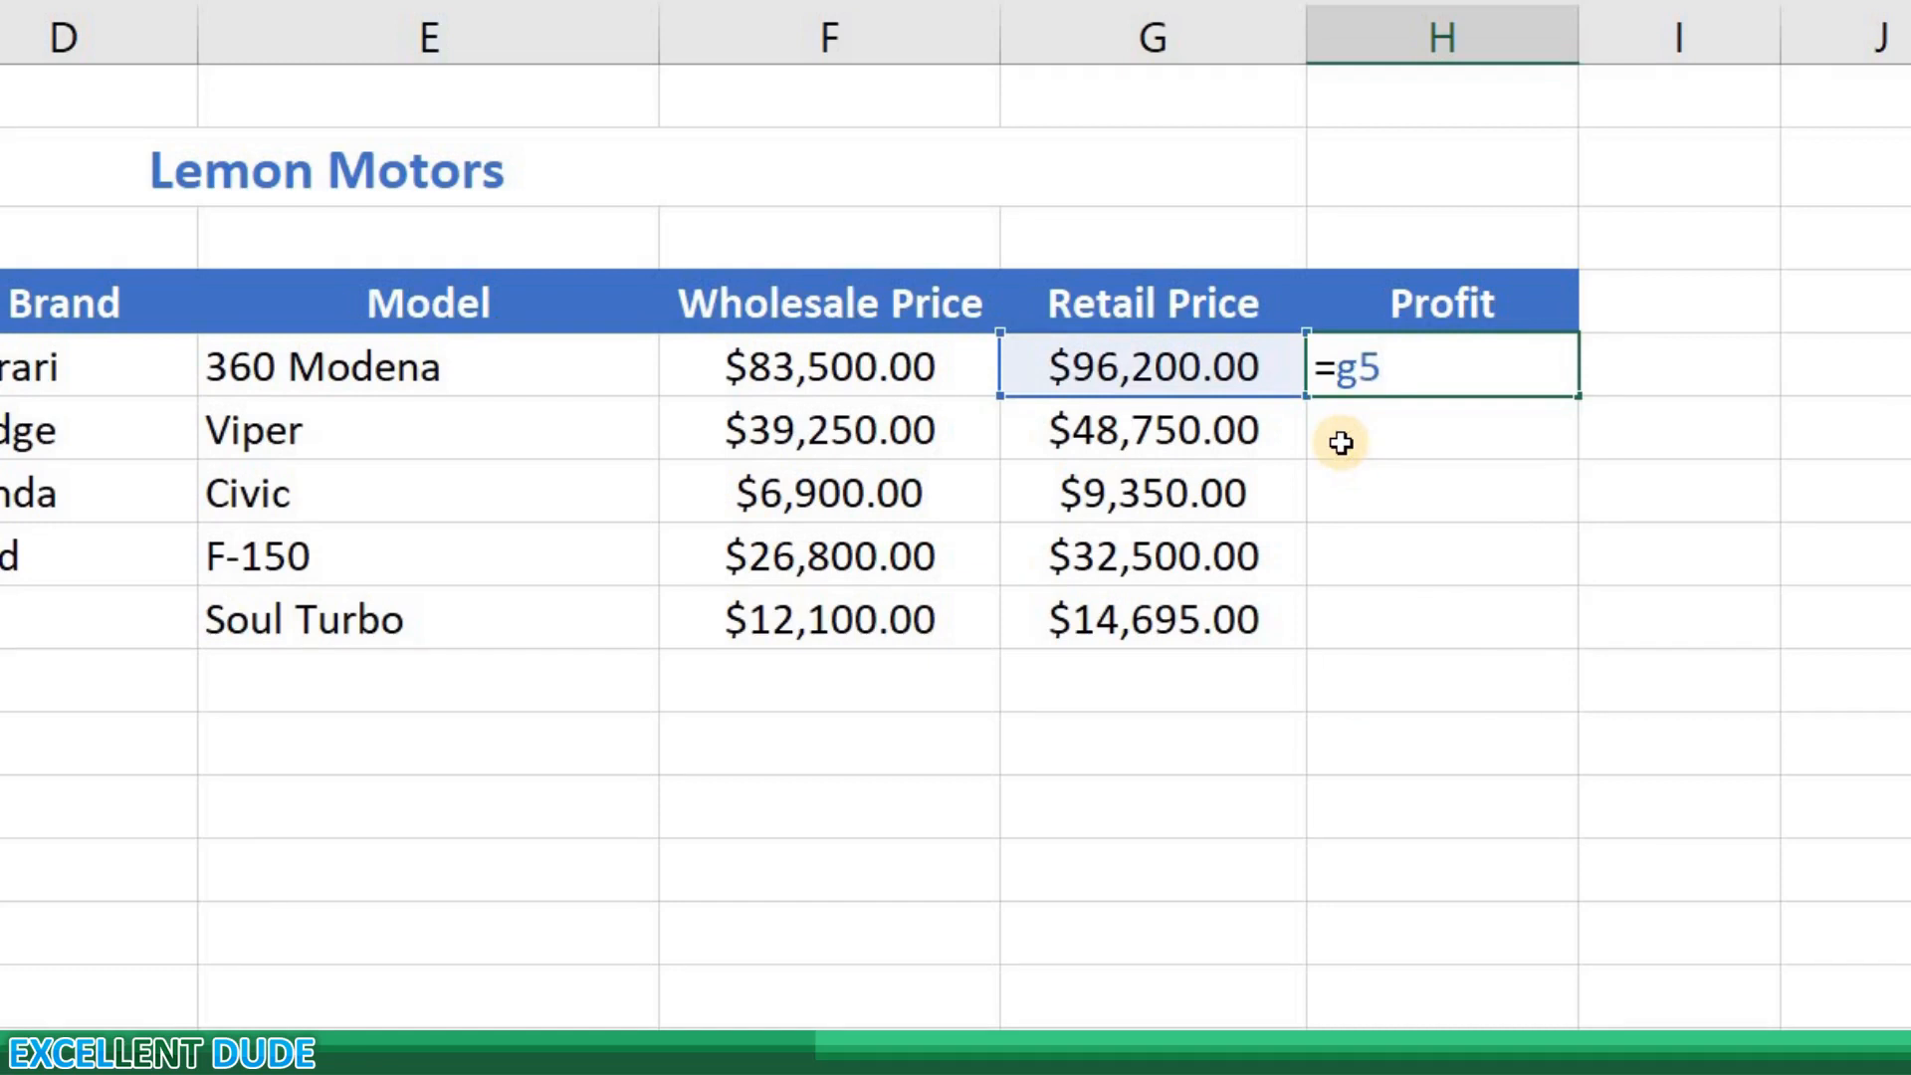
type("-f5")
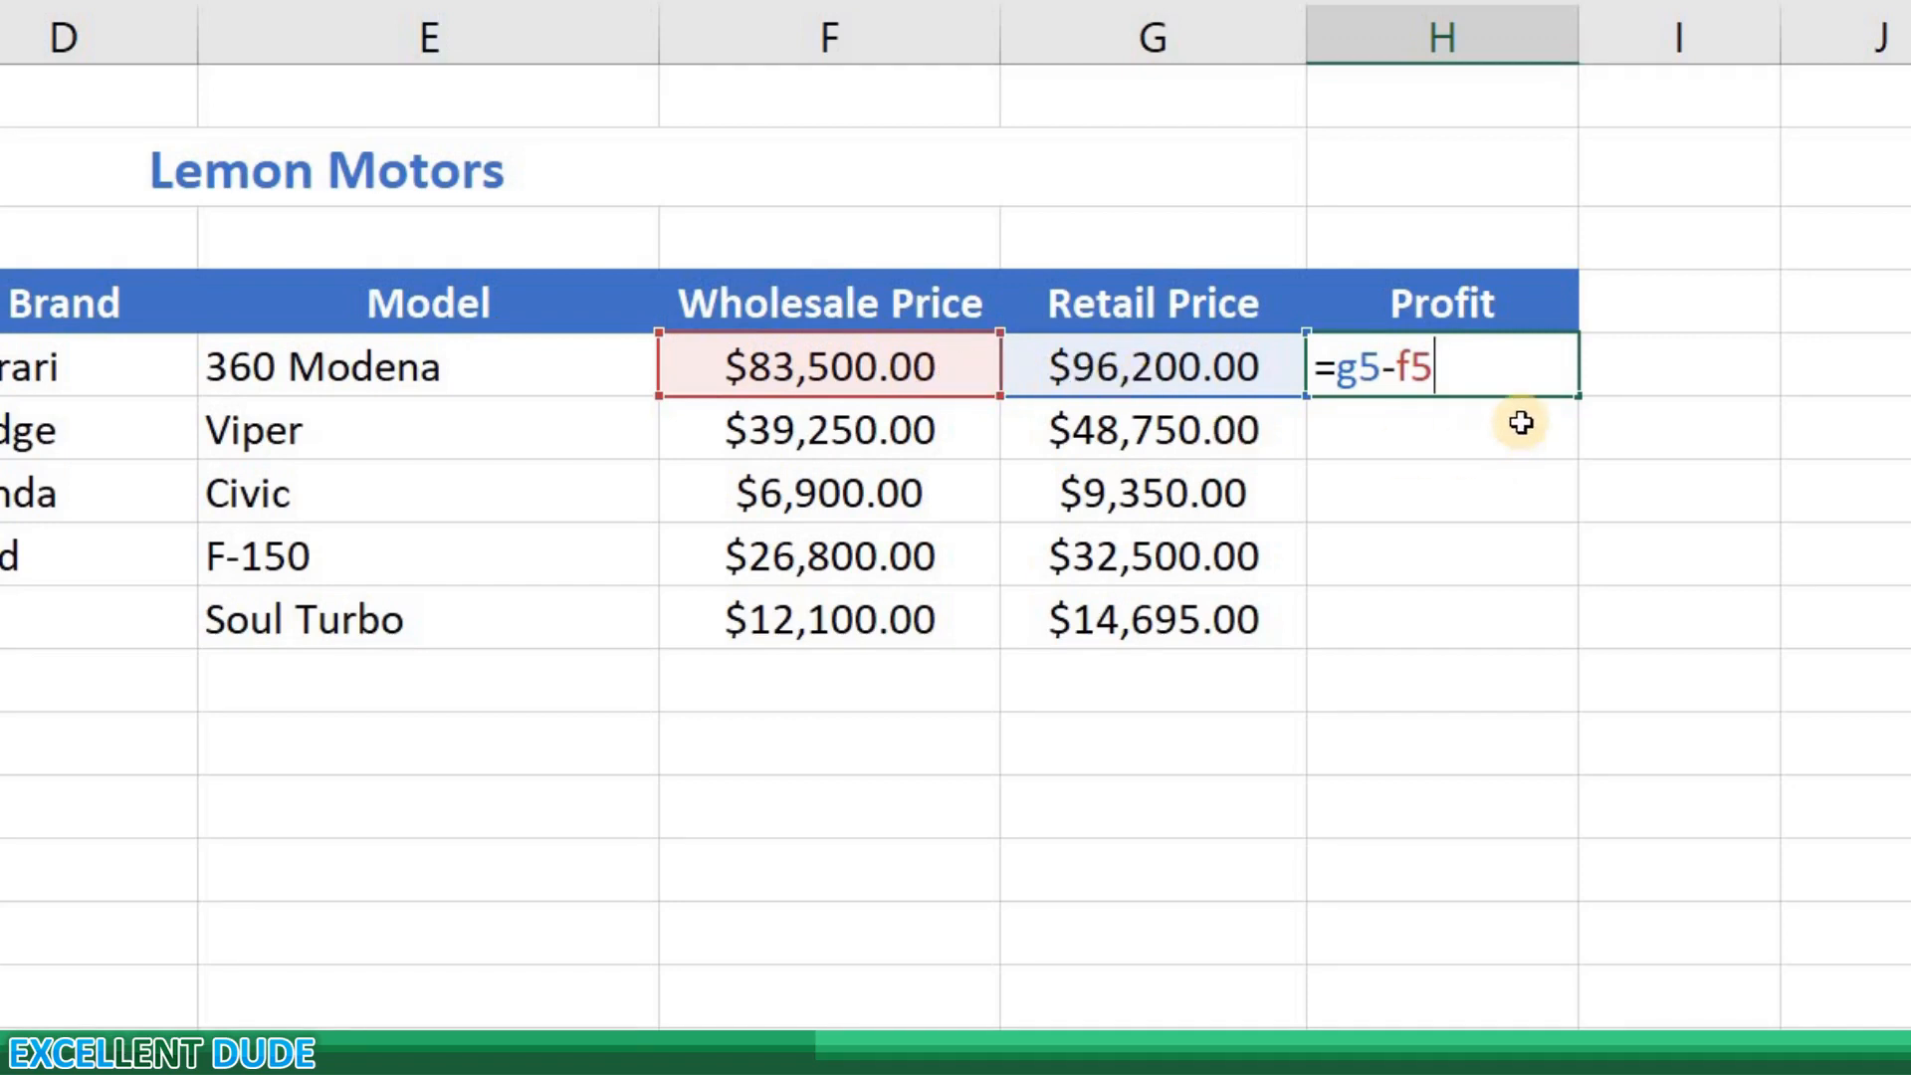
key("Return")
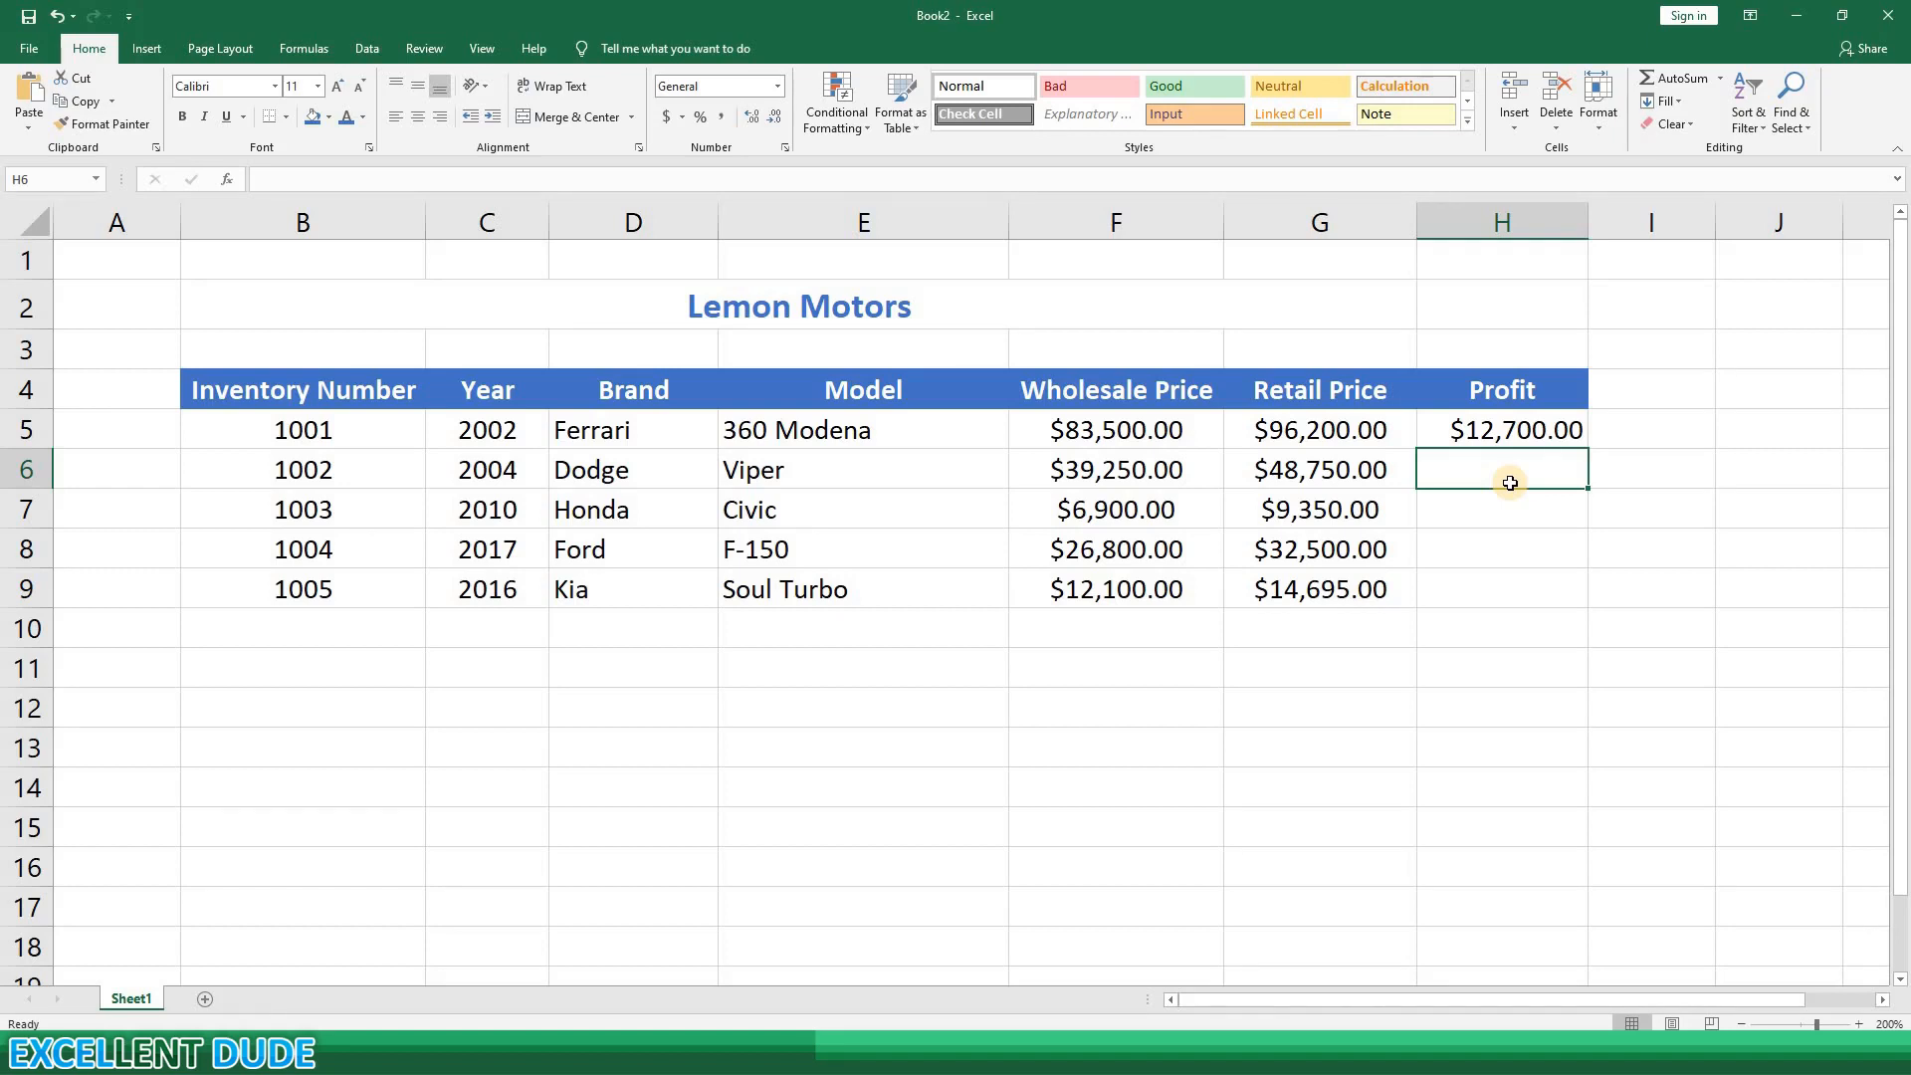
Step: Fill the profit formula from H5 down through H9 for the remaining cars
left_click(1522, 433)
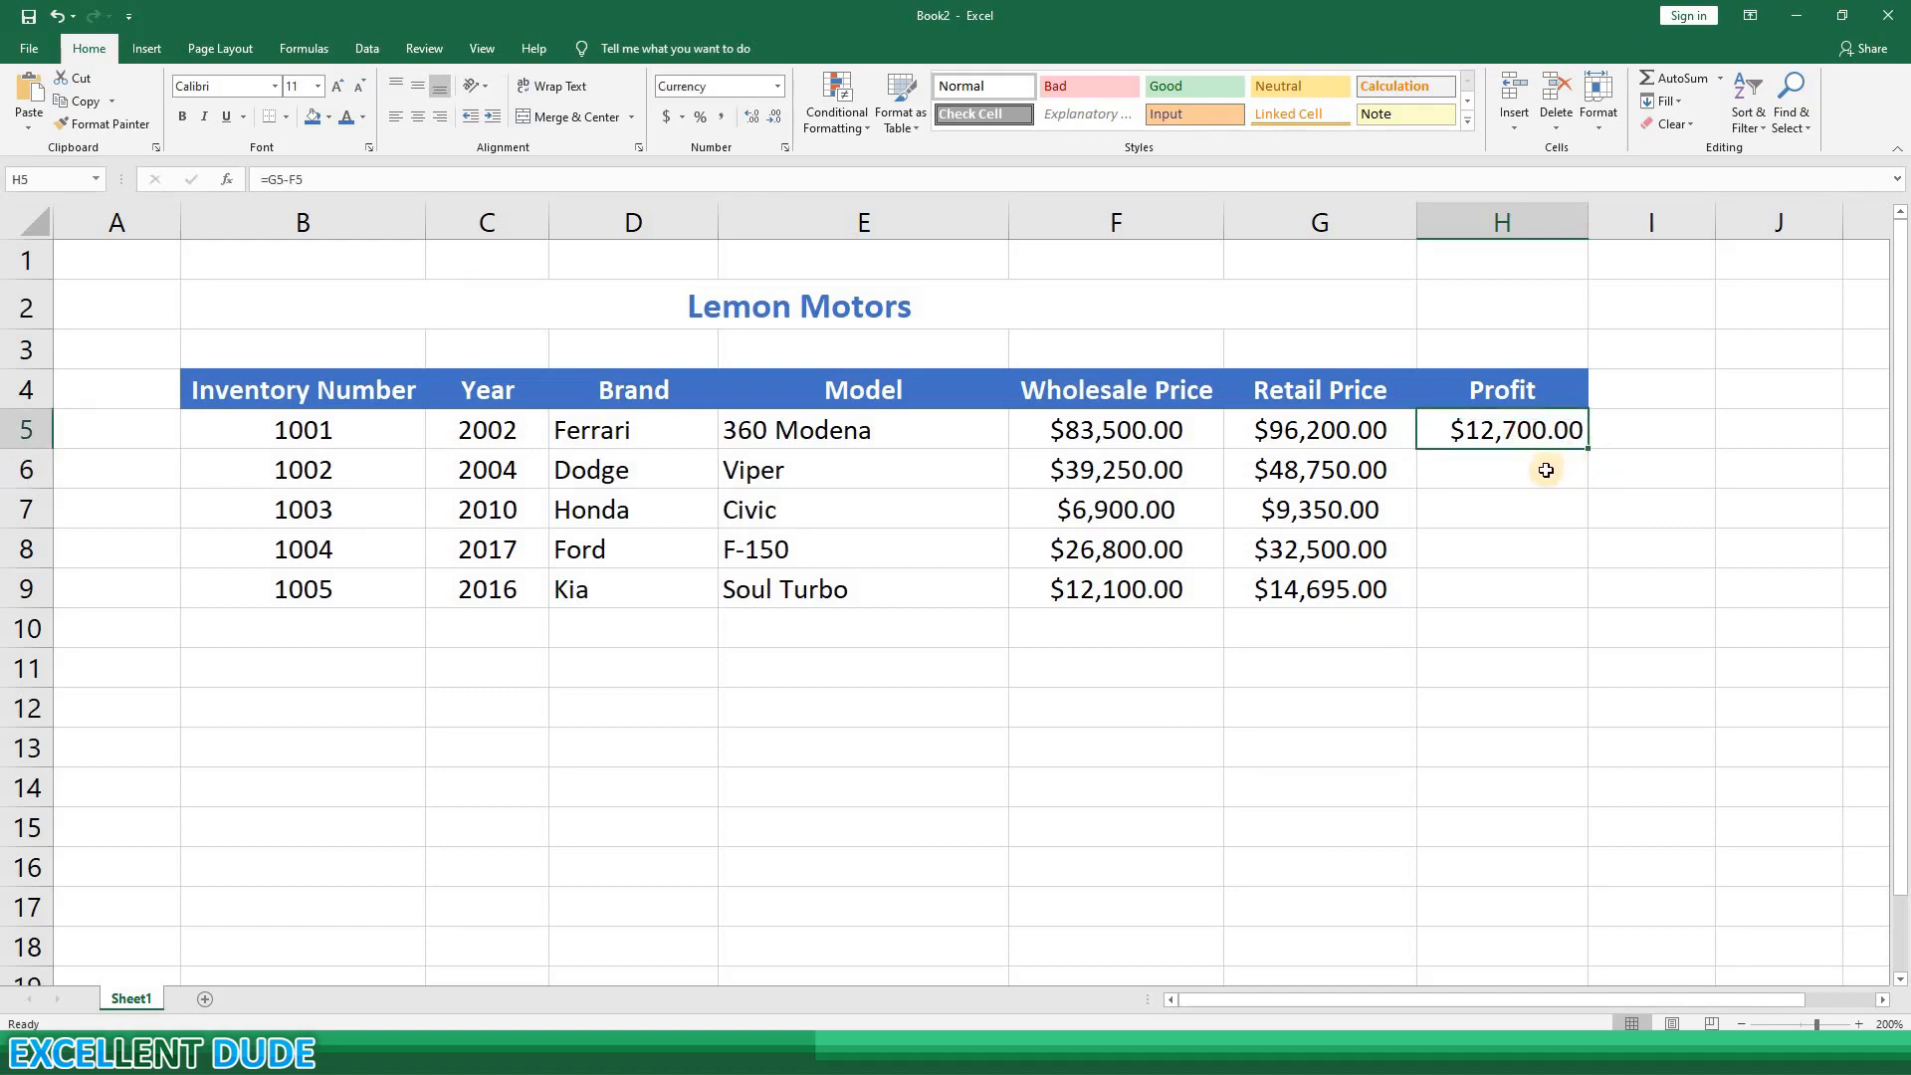
left_click_drag(1536, 472, 1538, 592)
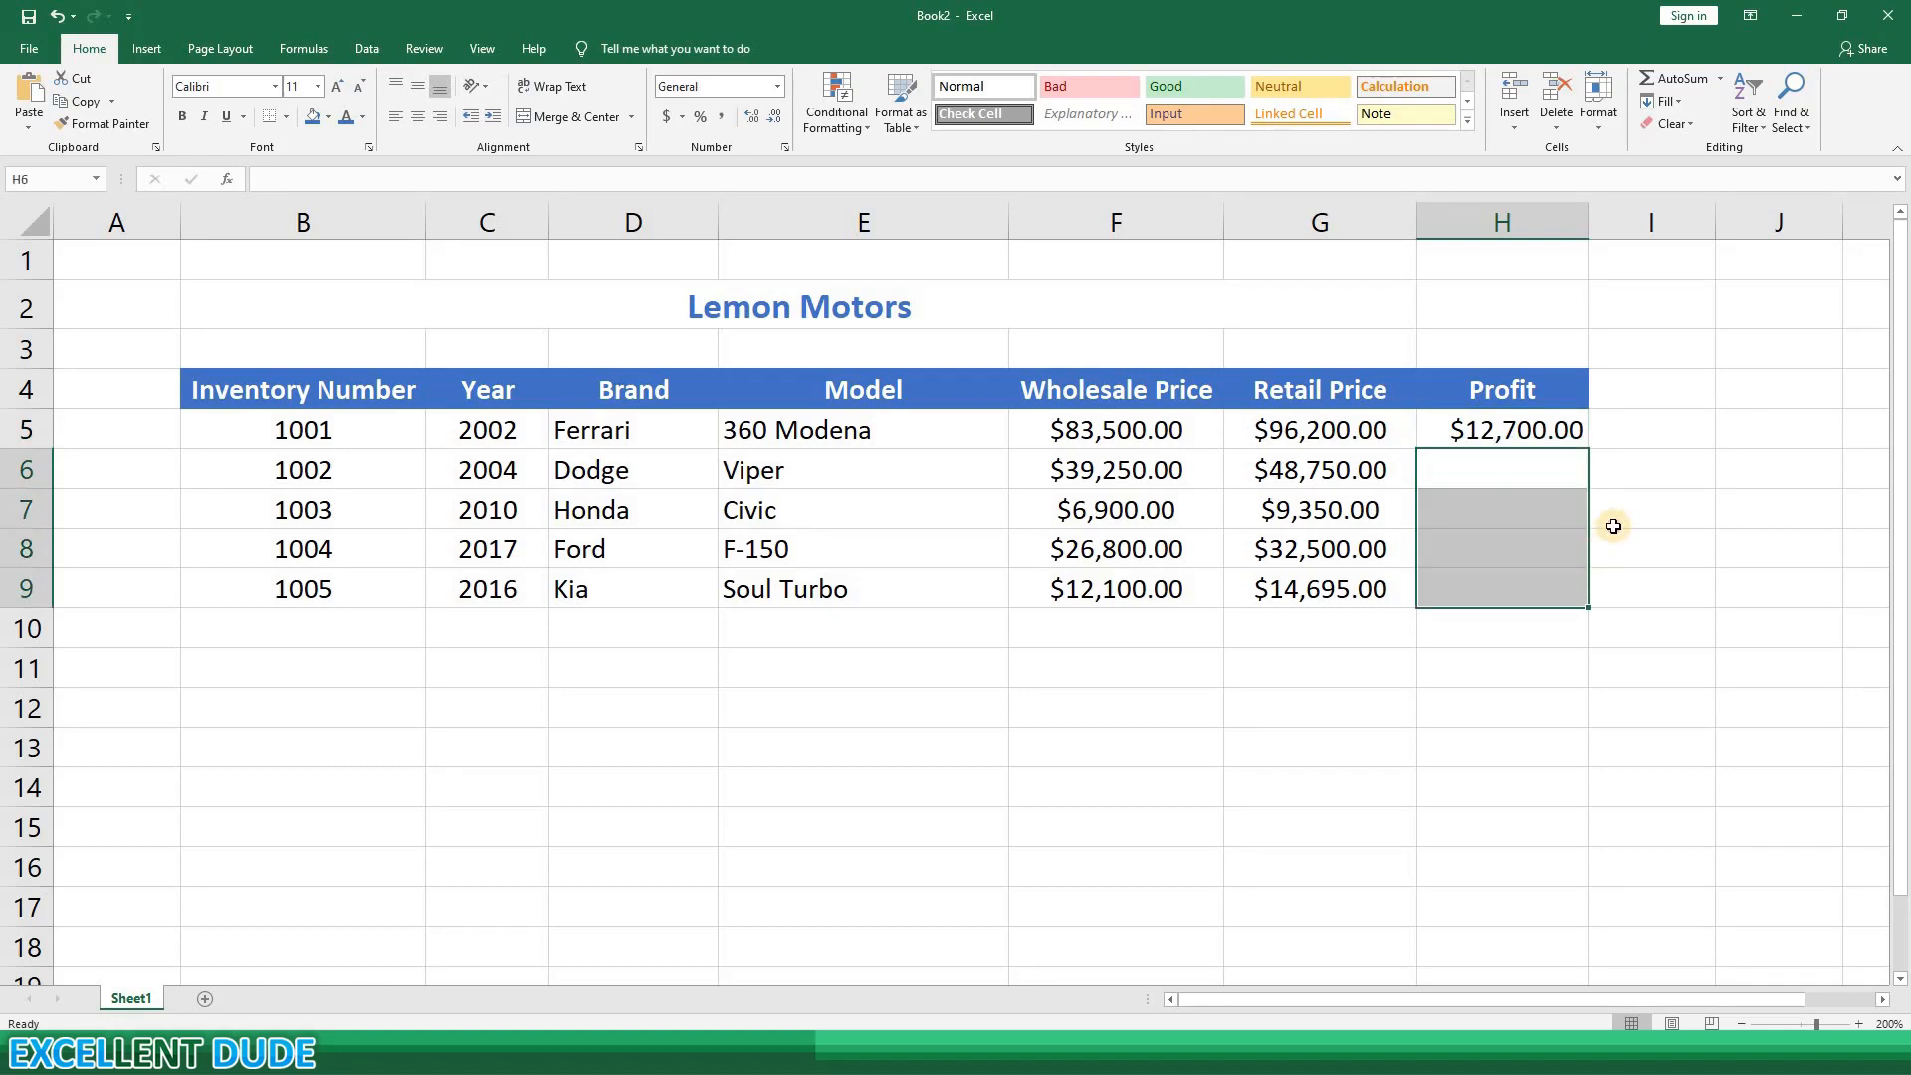
left_click(1613, 525)
left_click(1557, 430)
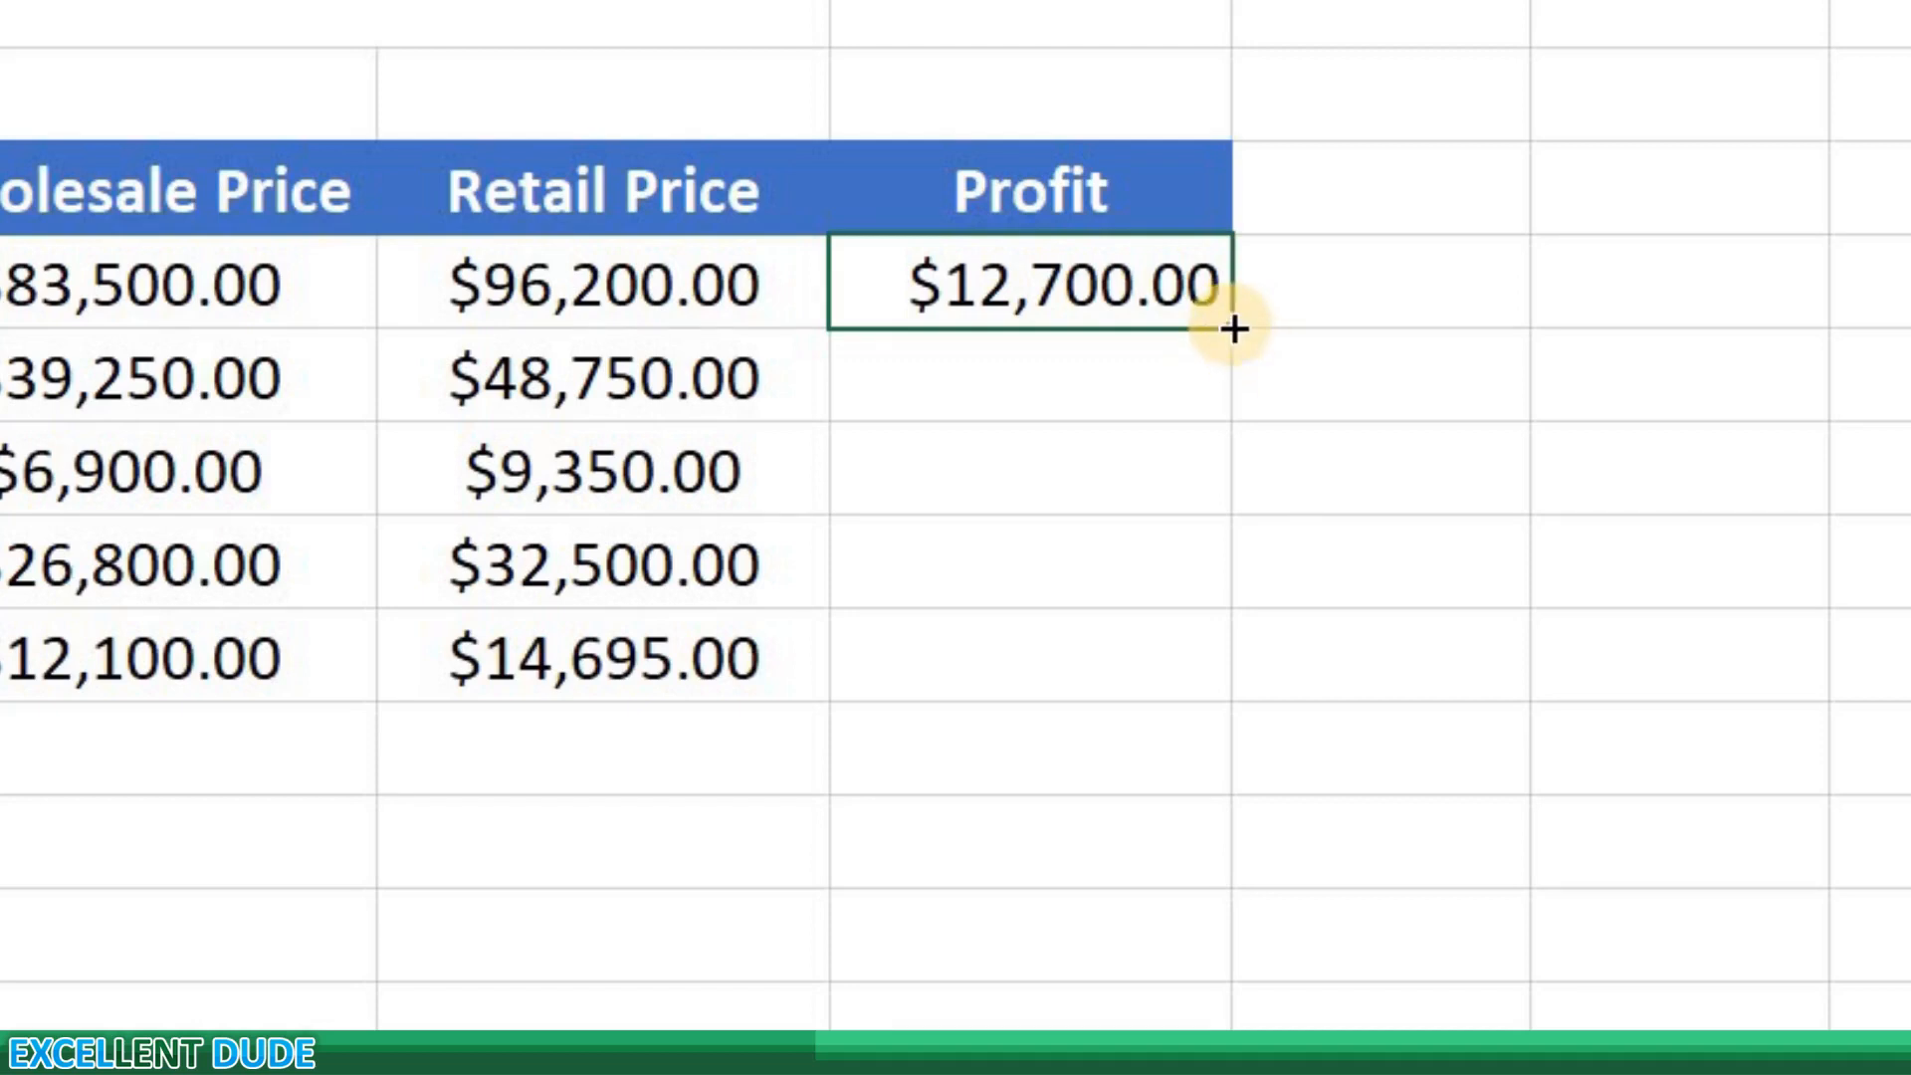
left_click_drag(1232, 325, 1250, 661)
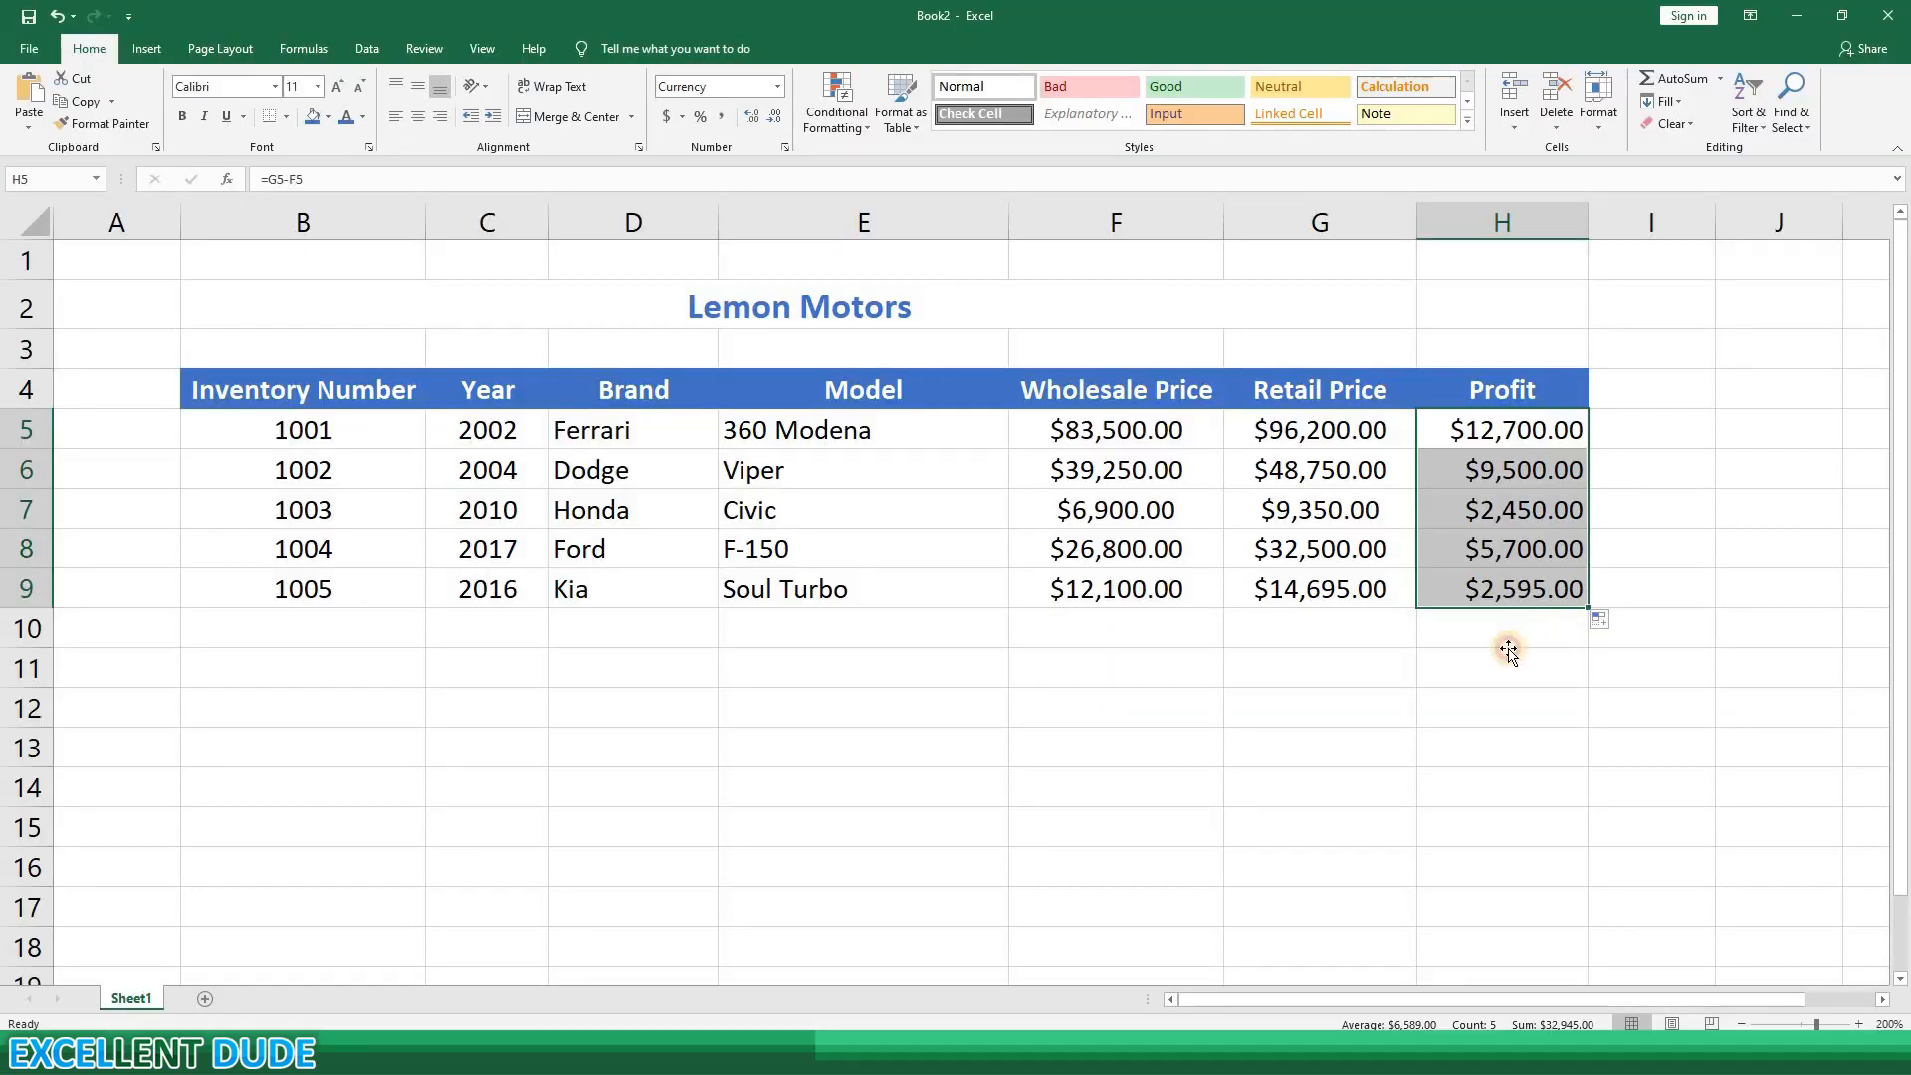
left_click(1040, 781)
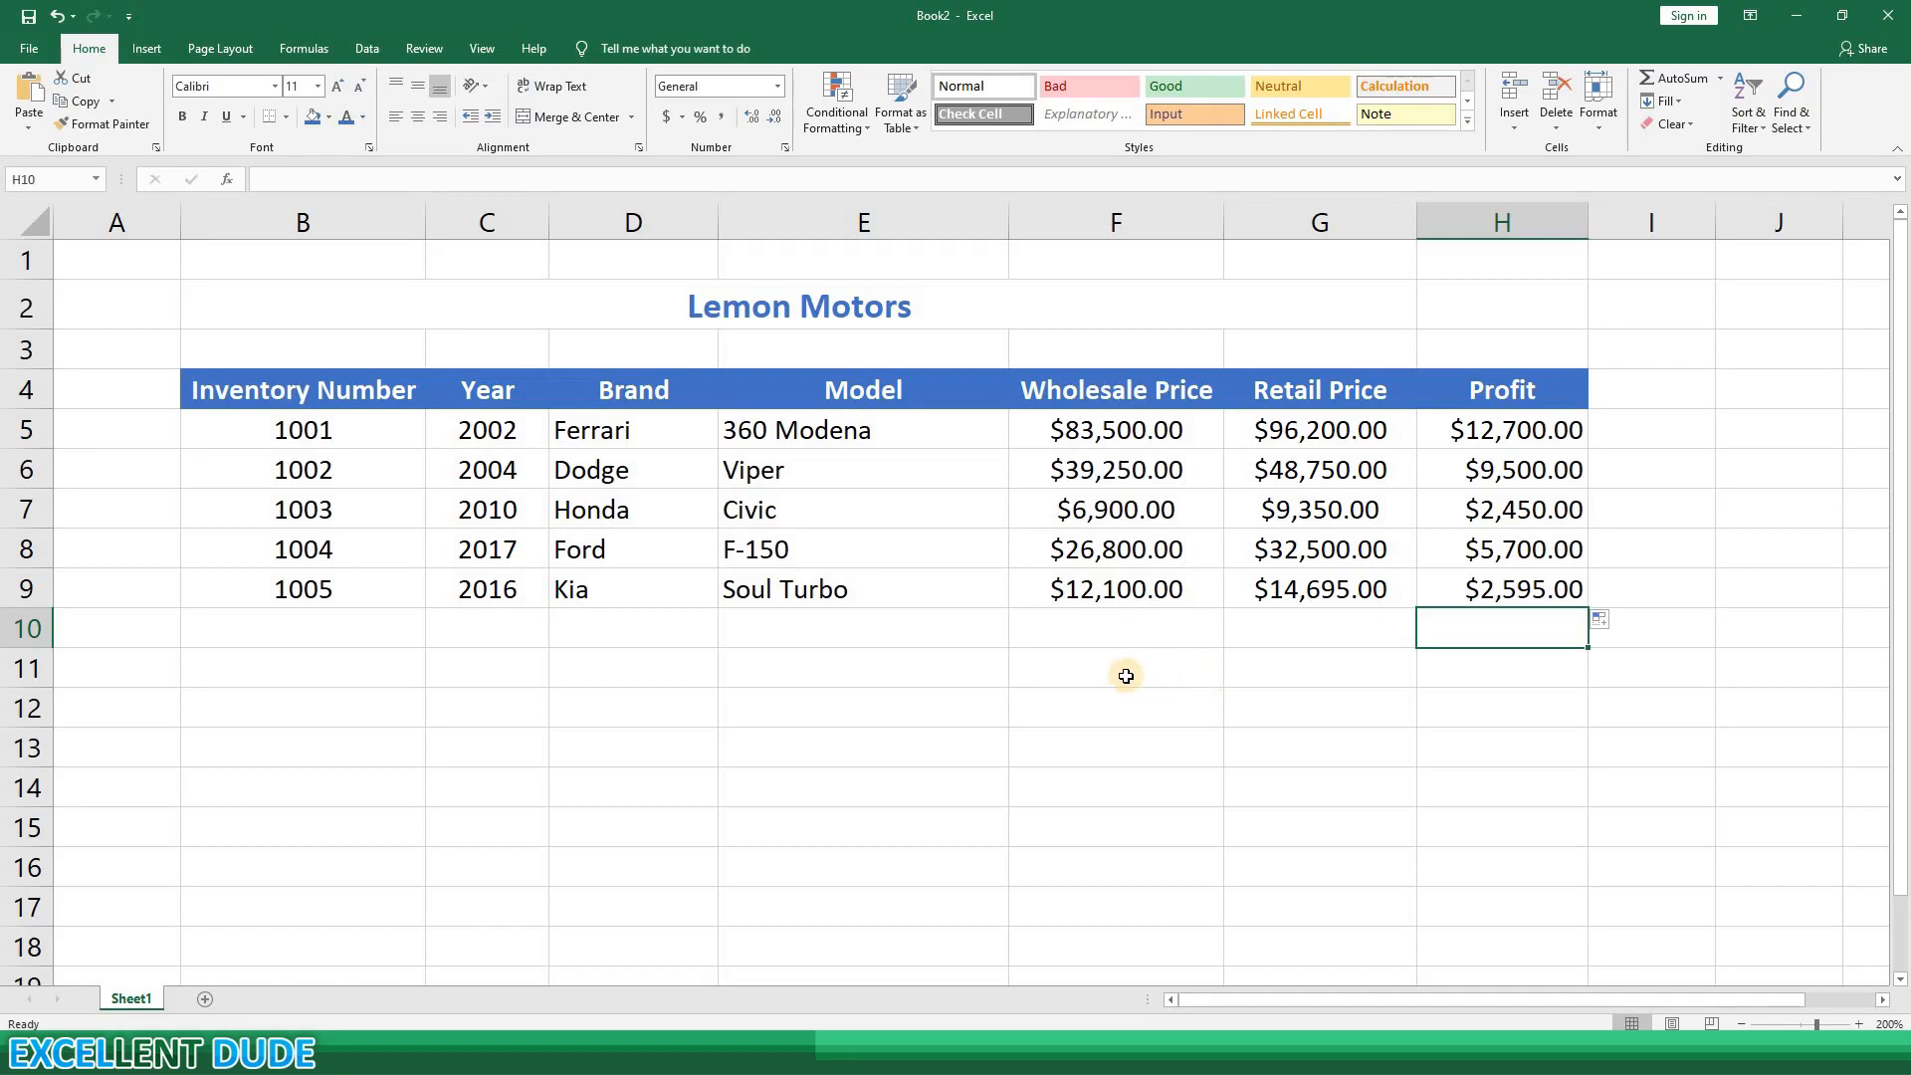
Step: Unmerge the Lemon Motors title cells and merge and center the title across B2:H2
left_click(1250, 301)
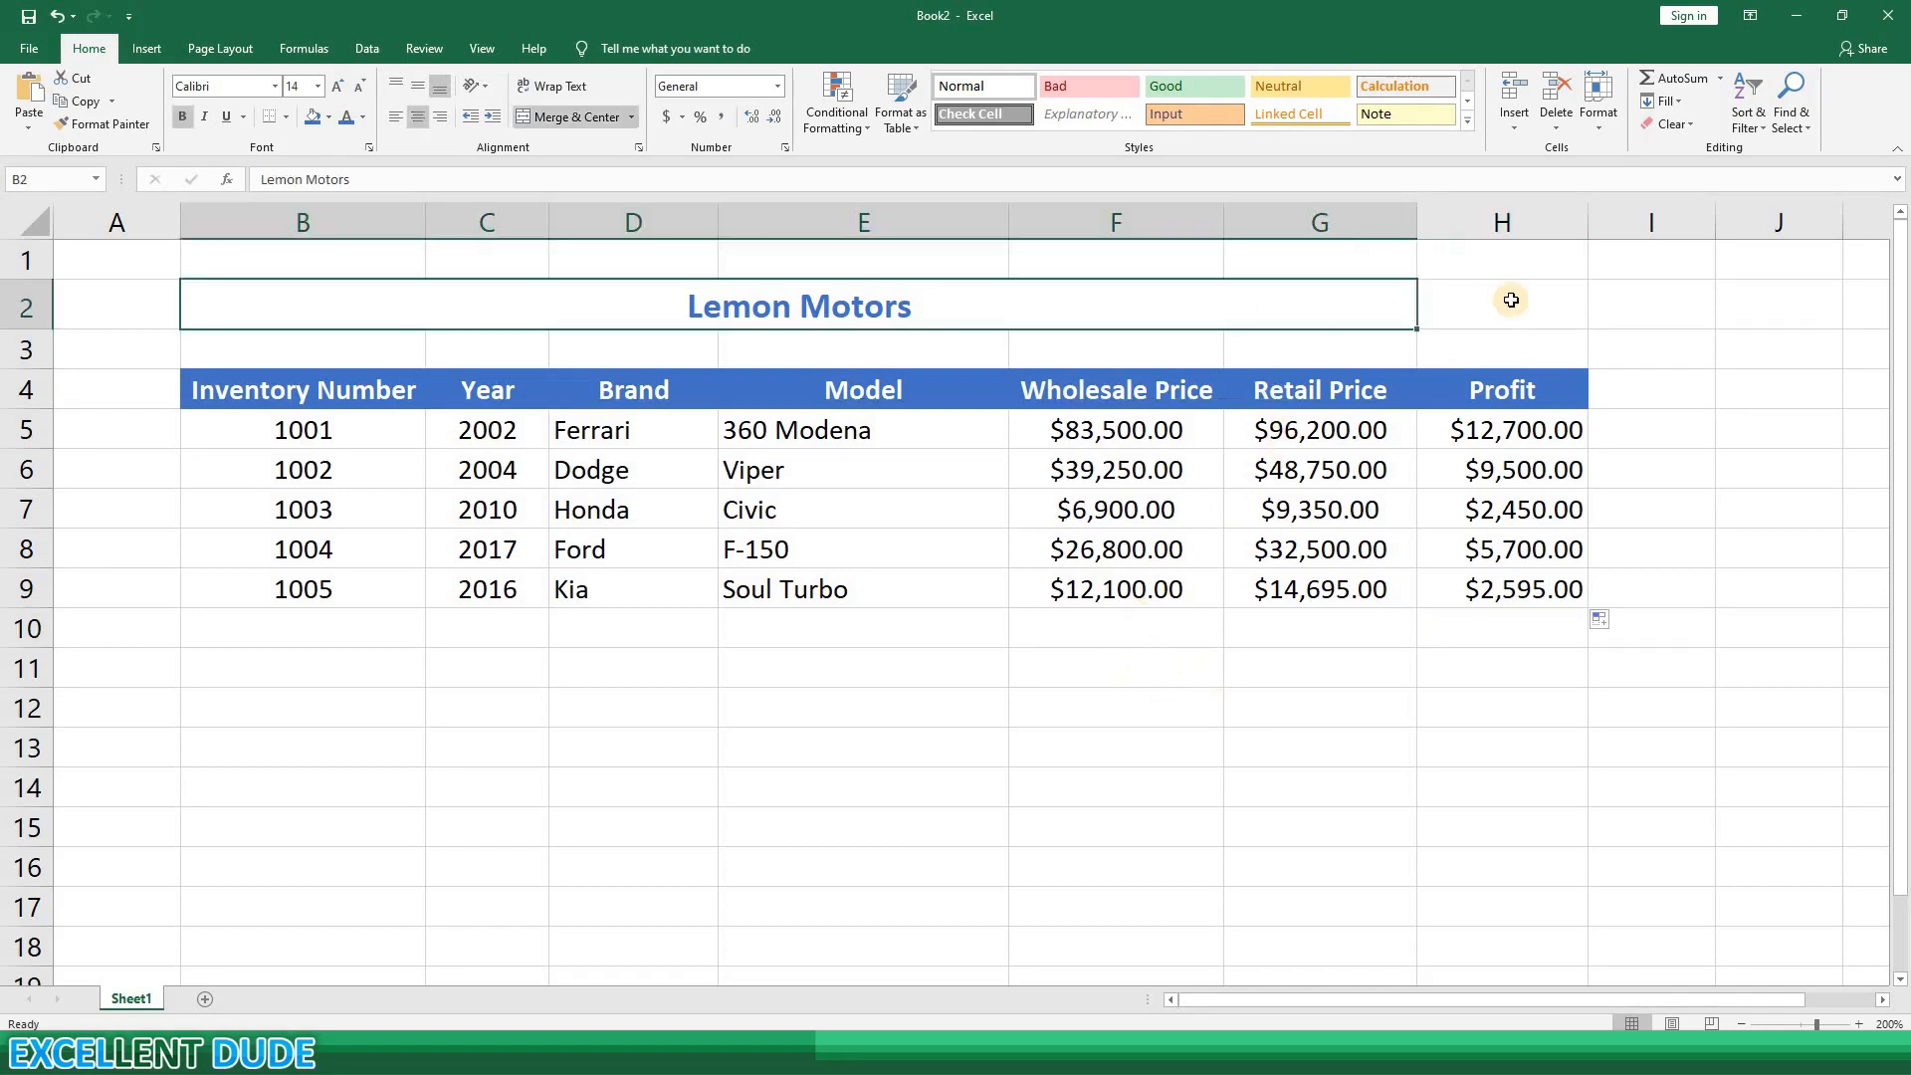
left_click(1511, 300)
left_click(1335, 301)
left_click(546, 119)
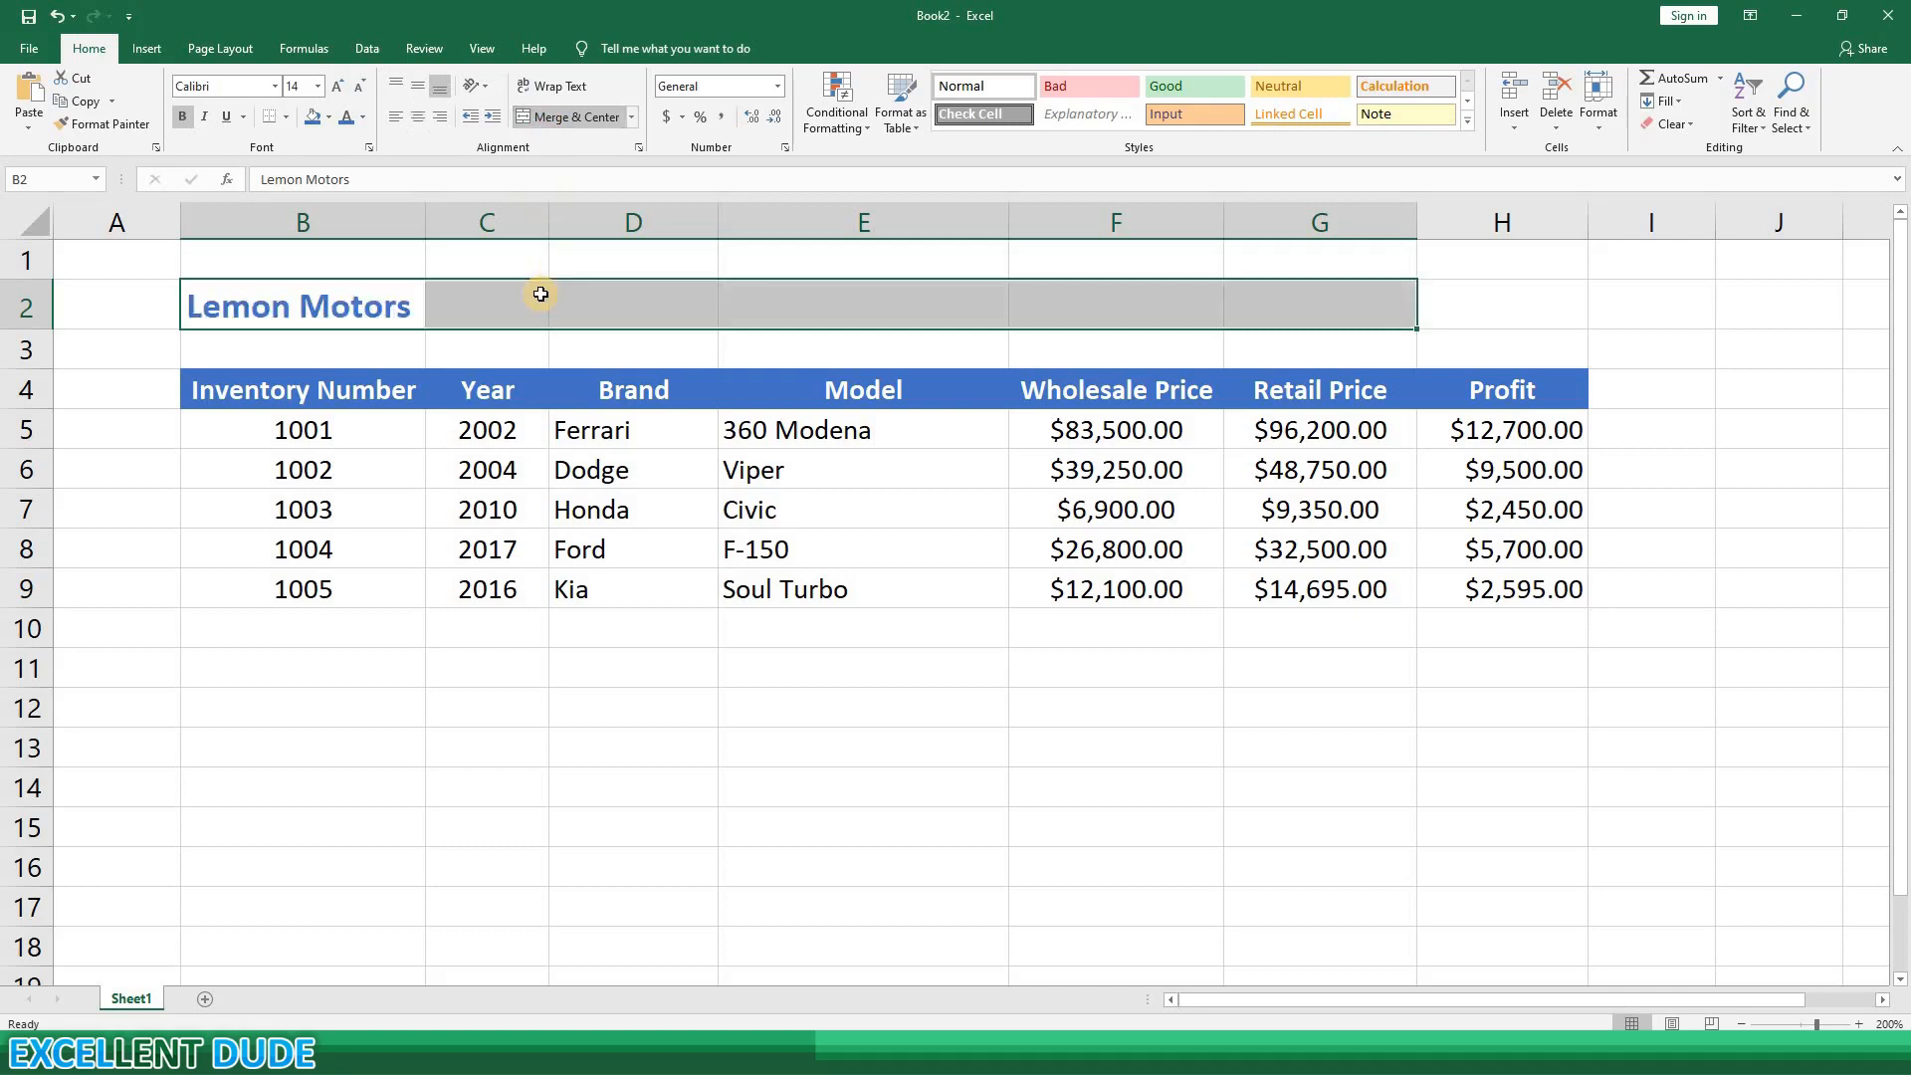
left_click(394, 305)
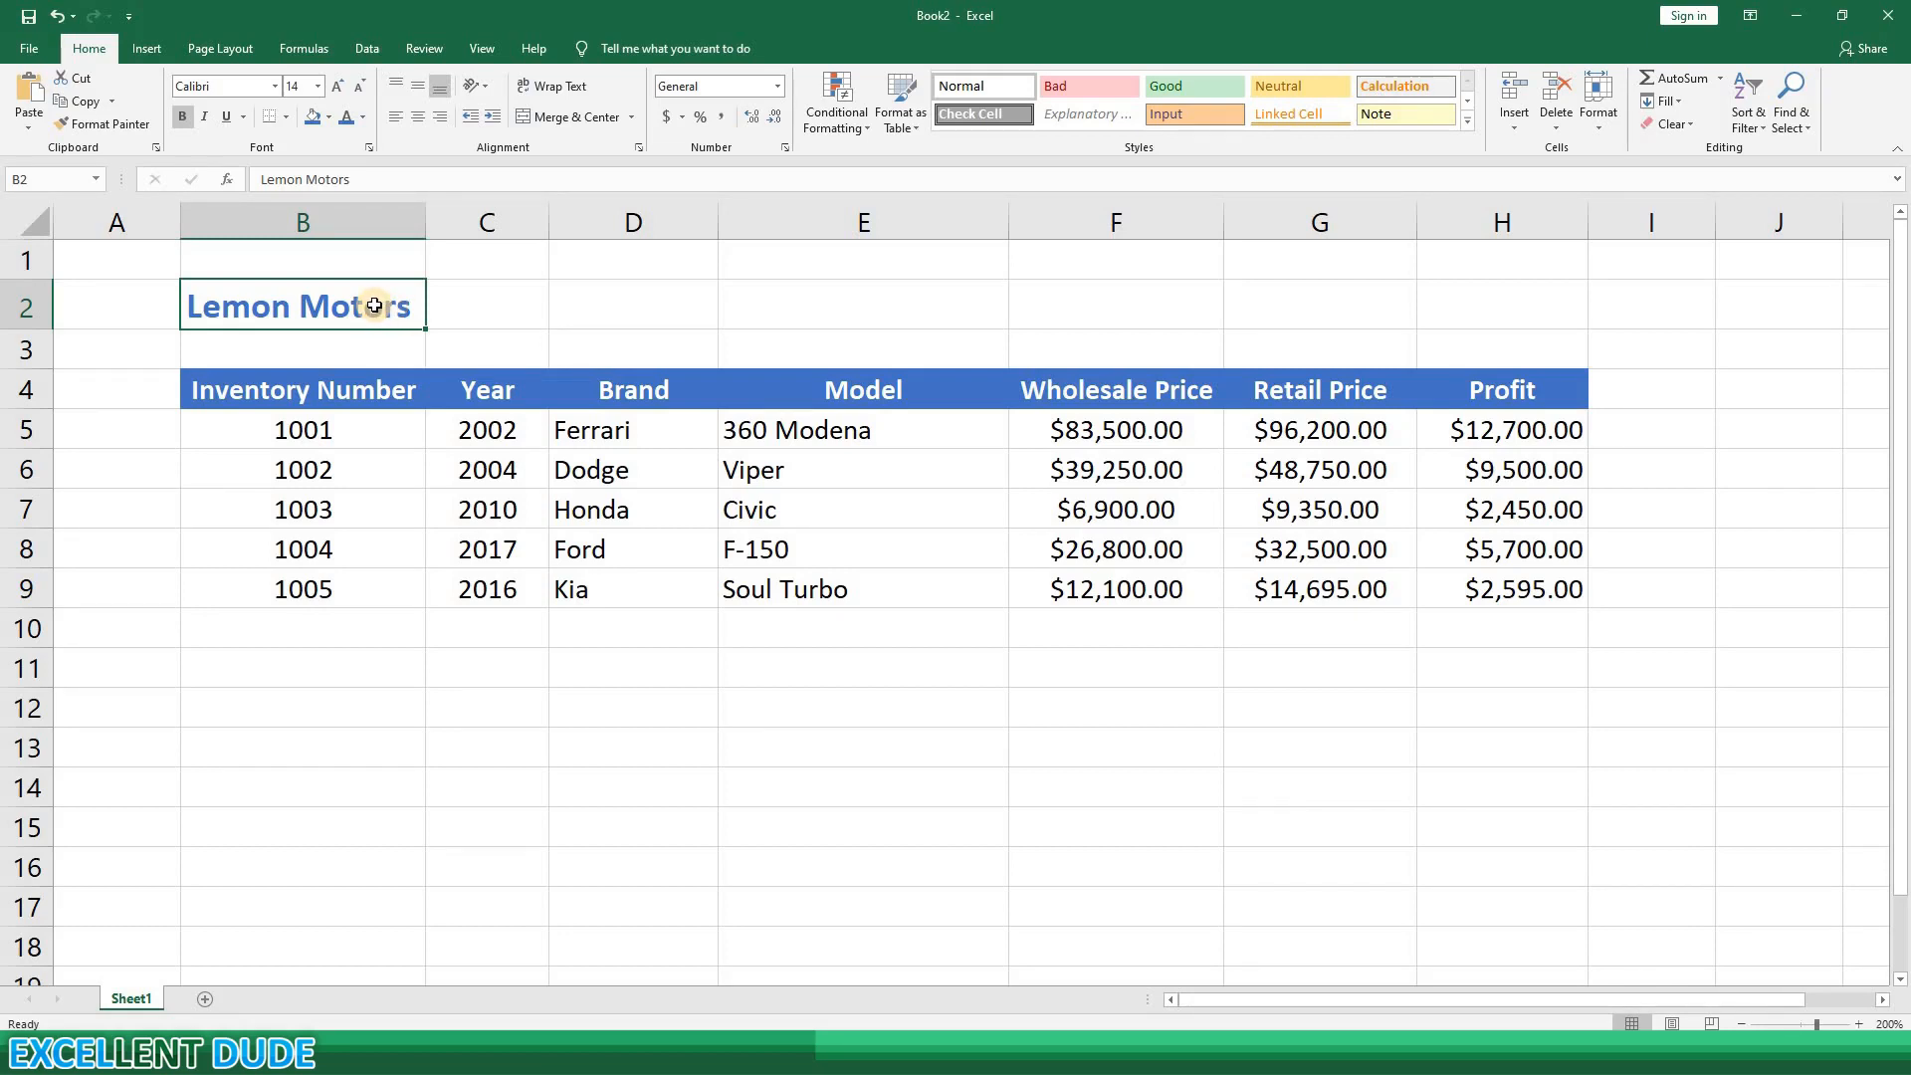
left_click_drag(374, 306, 1463, 303)
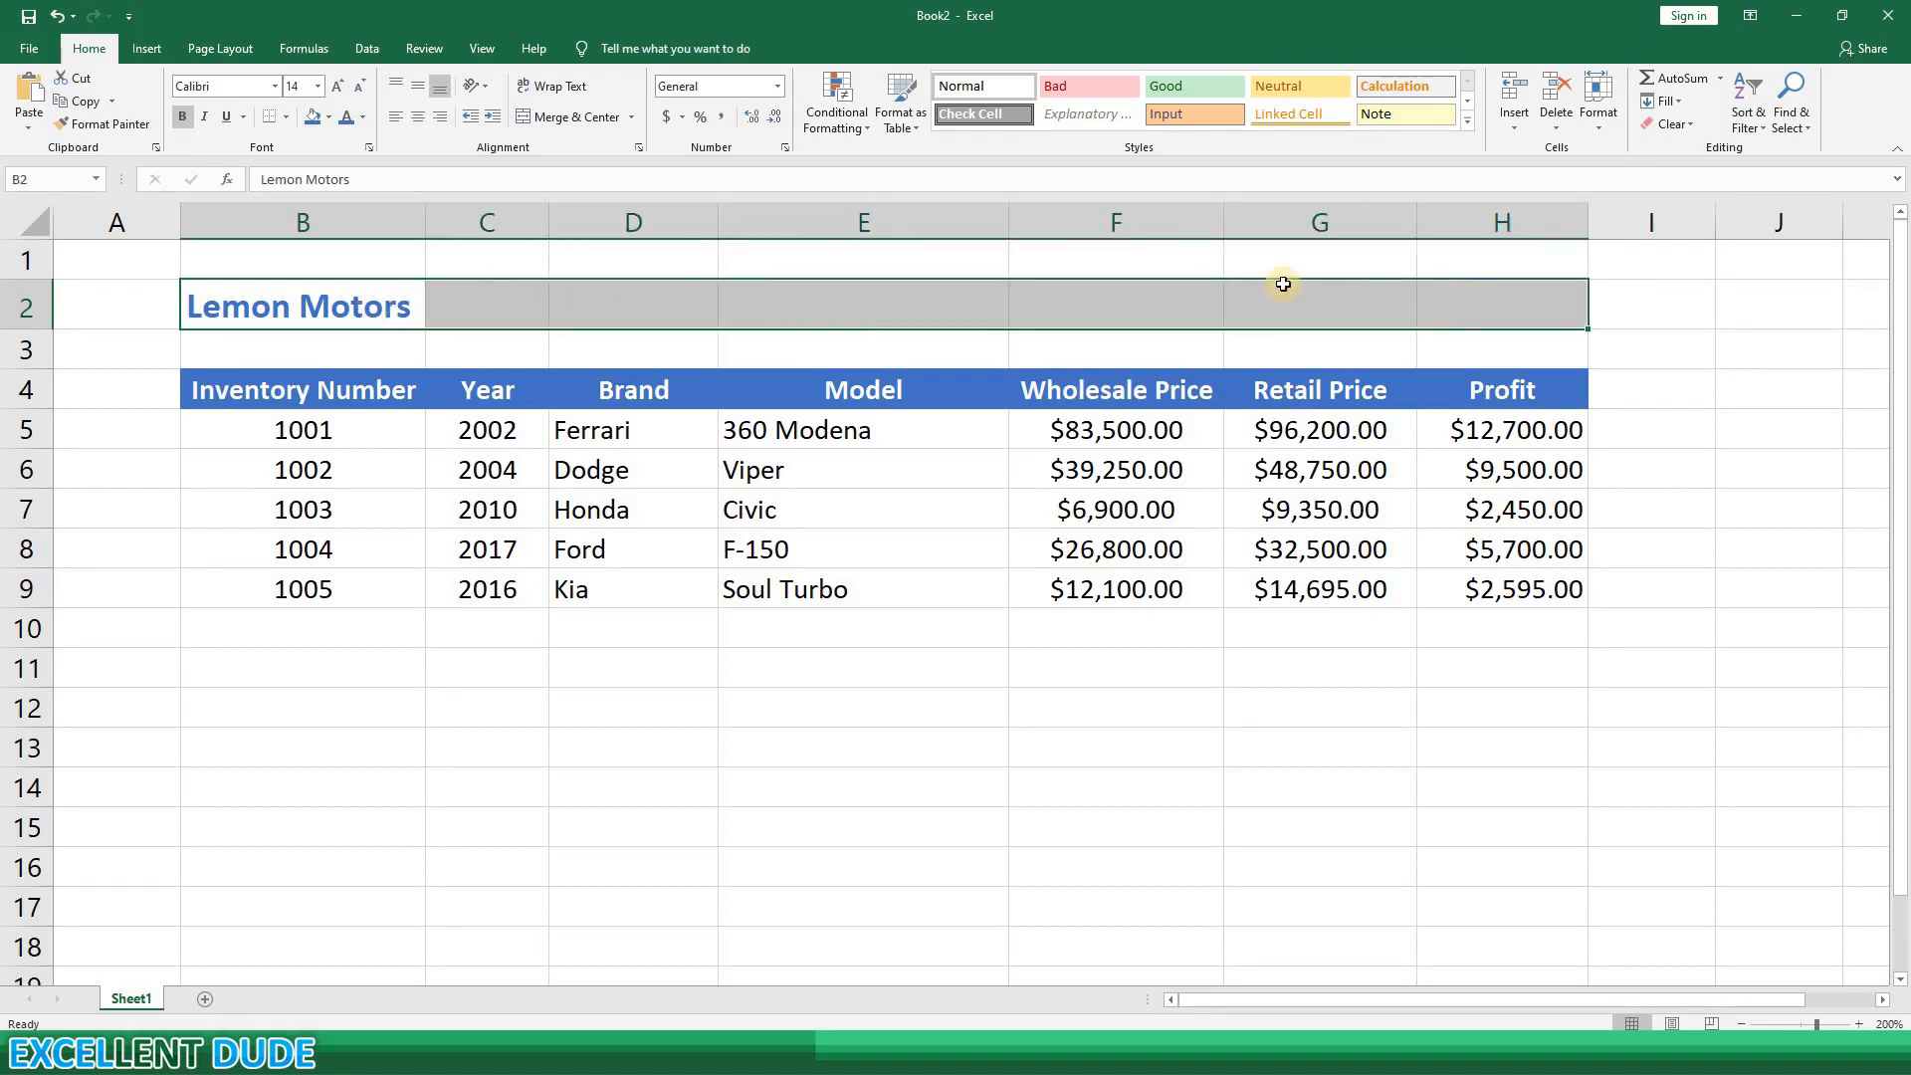
left_click(561, 120)
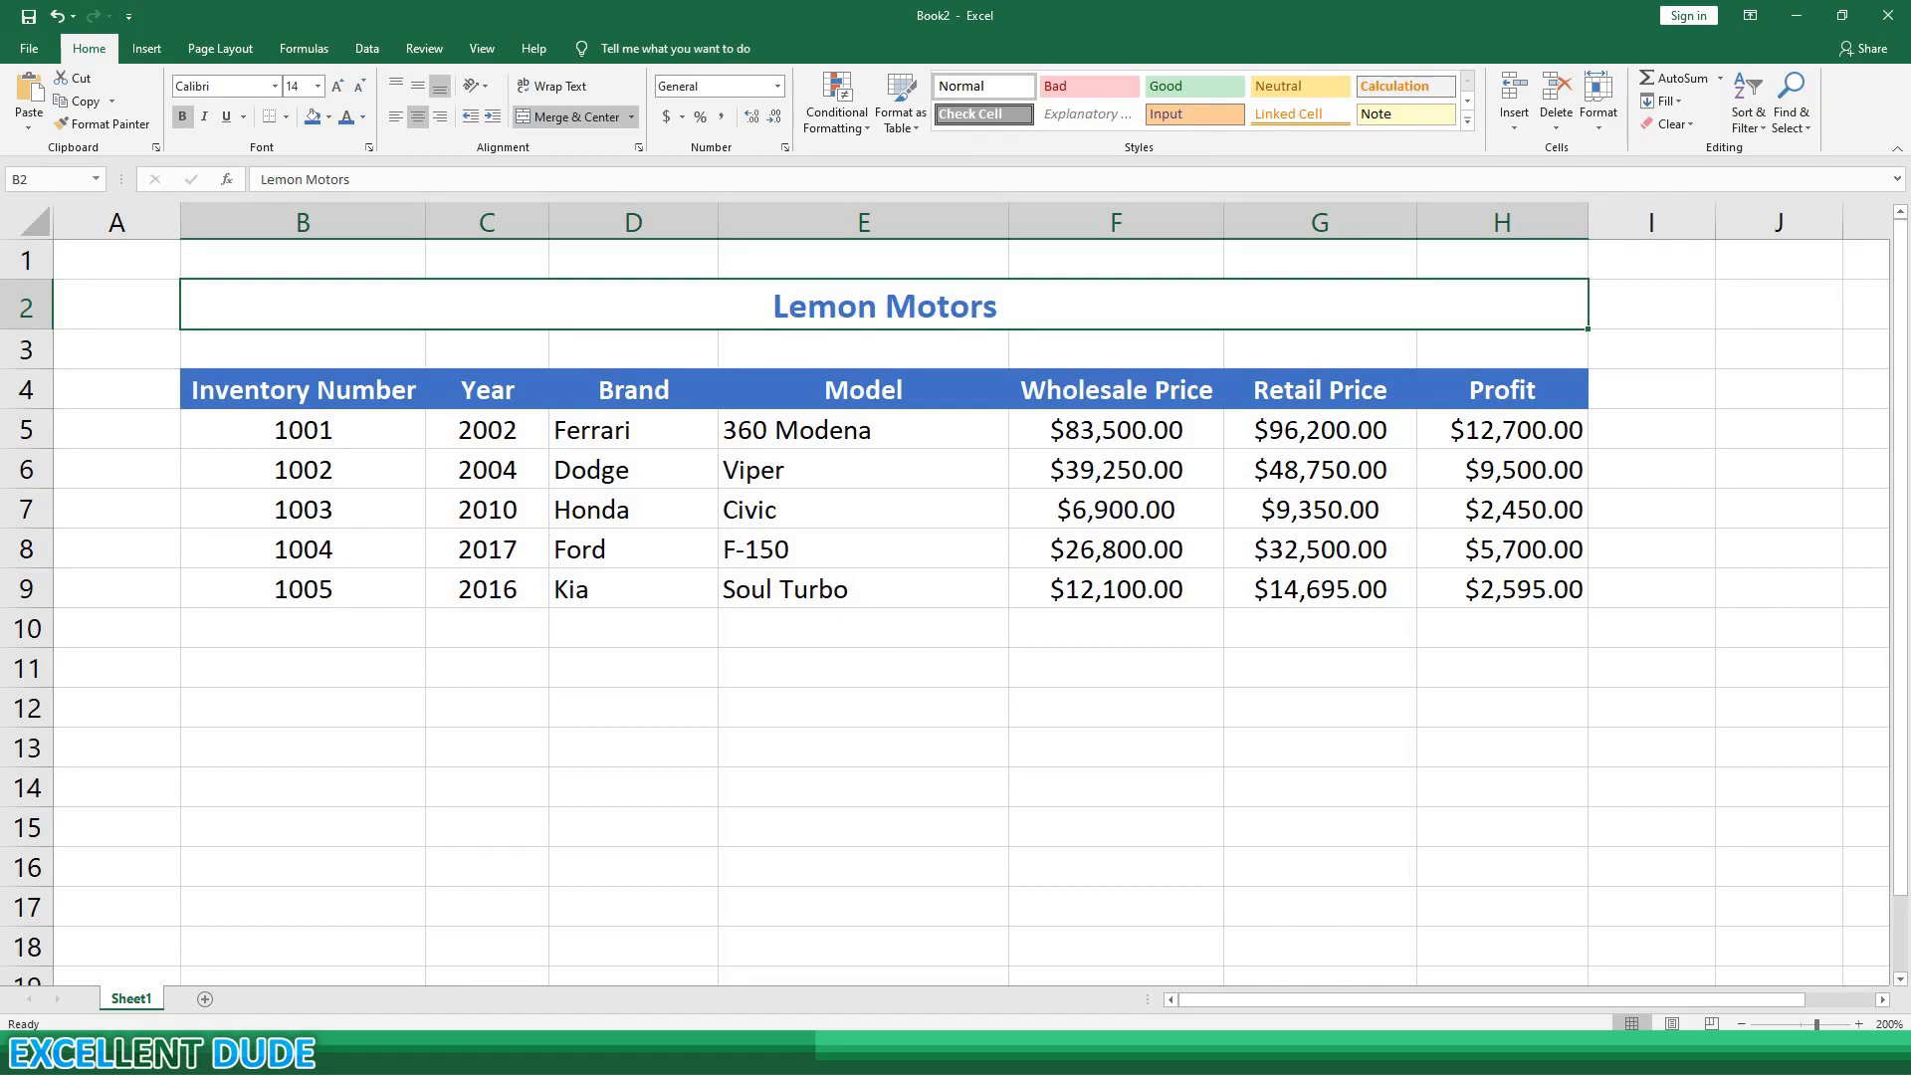
Step: Paste the copied car records below the existing rows, starting at C10
left_click(503, 627)
key("ctrl+v")
left_click(570, 697)
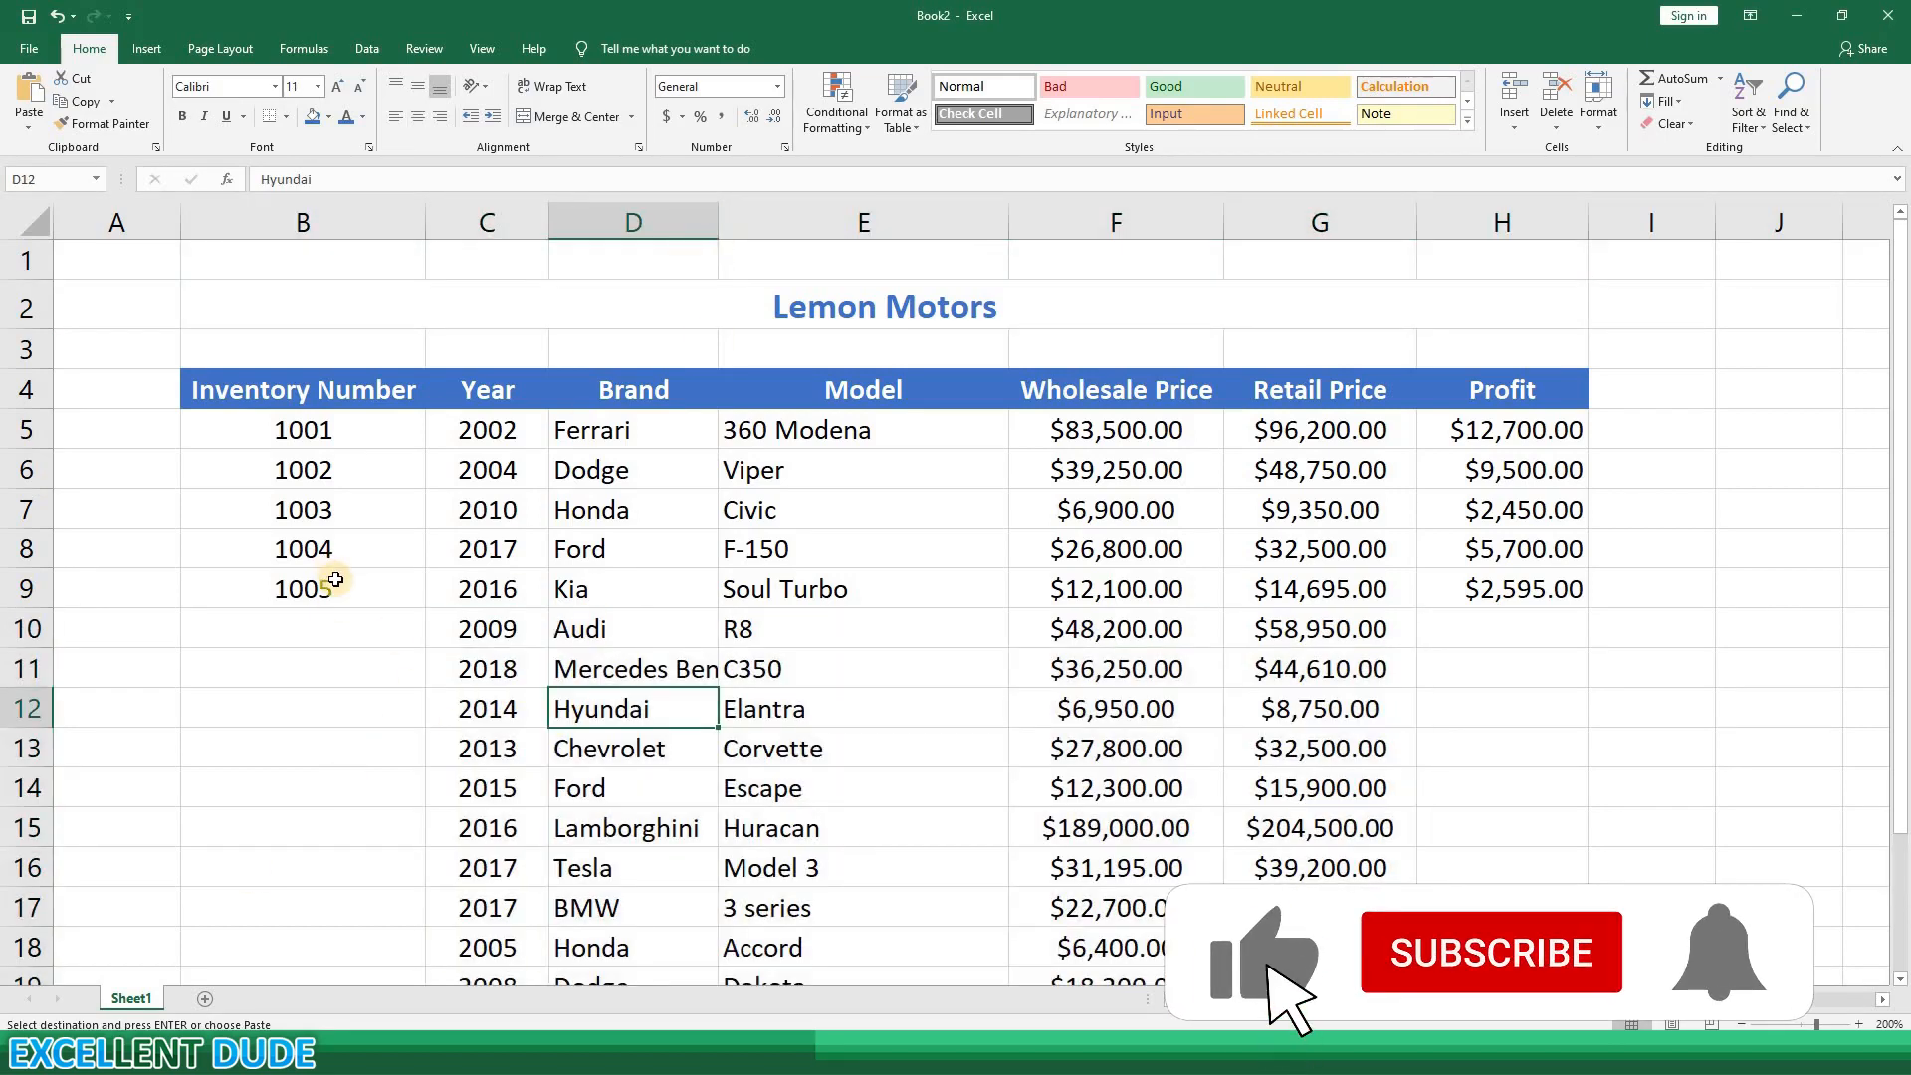
Step: Extend the inventory number series from B8:B9 down through B22 and widen the Brand column to fit Mercedes Benz
left_click_drag(318, 549, 323, 589)
left_click_drag(425, 608, 428, 951)
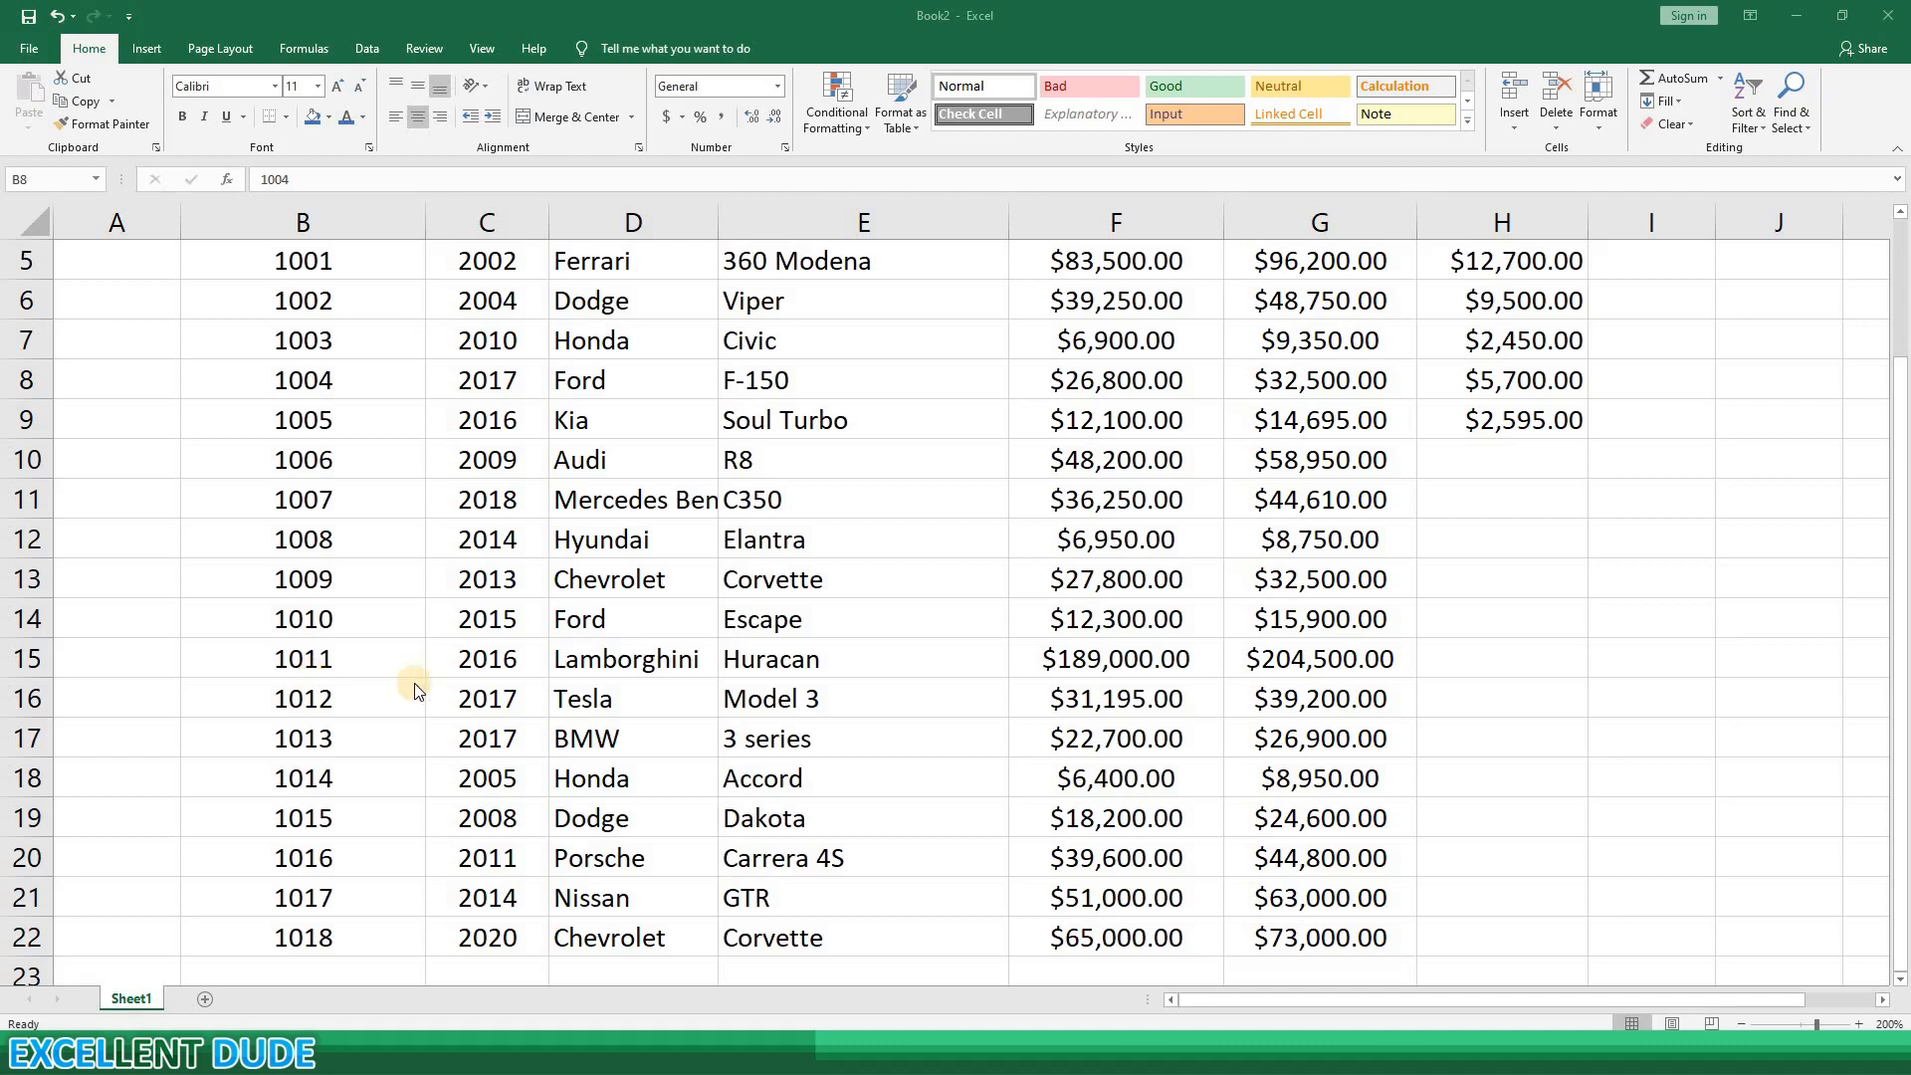
left_click_drag(718, 221, 757, 221)
Step: Fill the profit formula from H9 down through H22 for the added cars
left_click(1618, 431)
double_click(1619, 431)
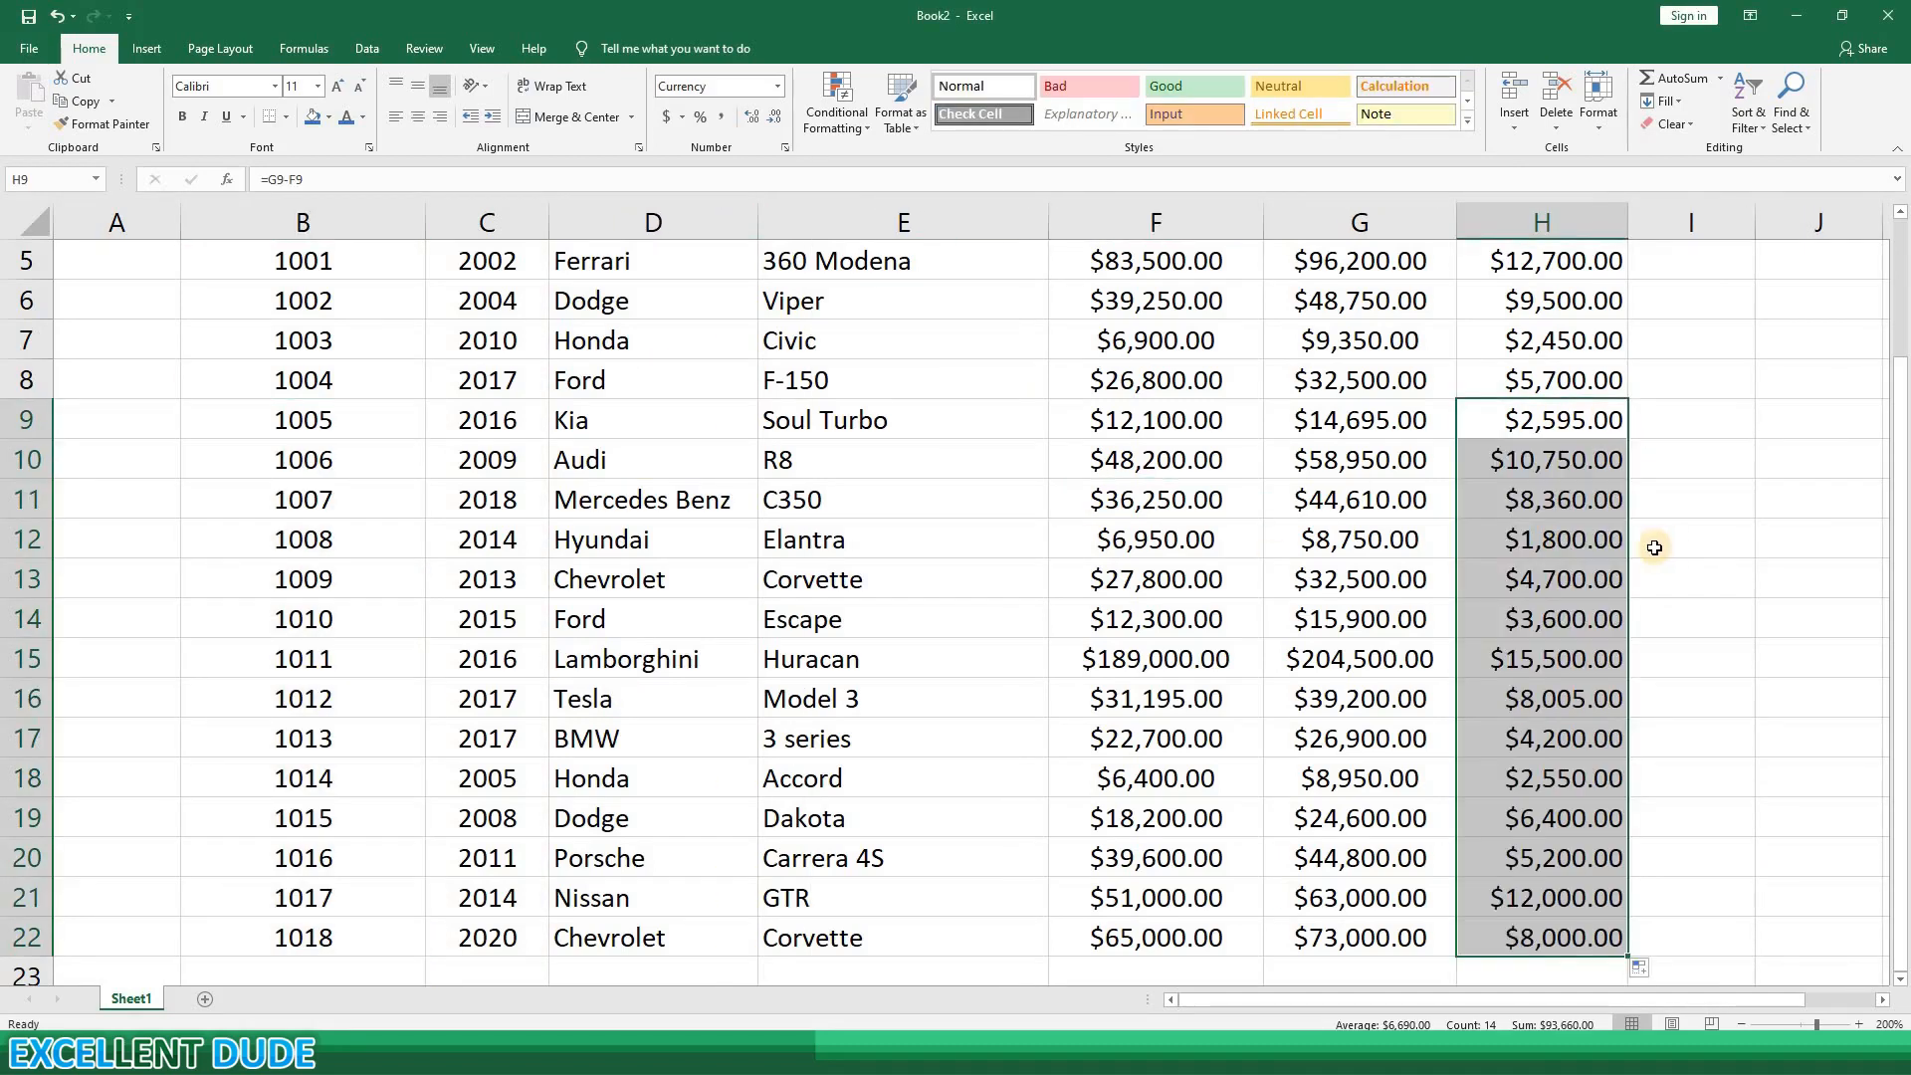
left_click(1692, 539)
scroll(1692, 538, "up", 1)
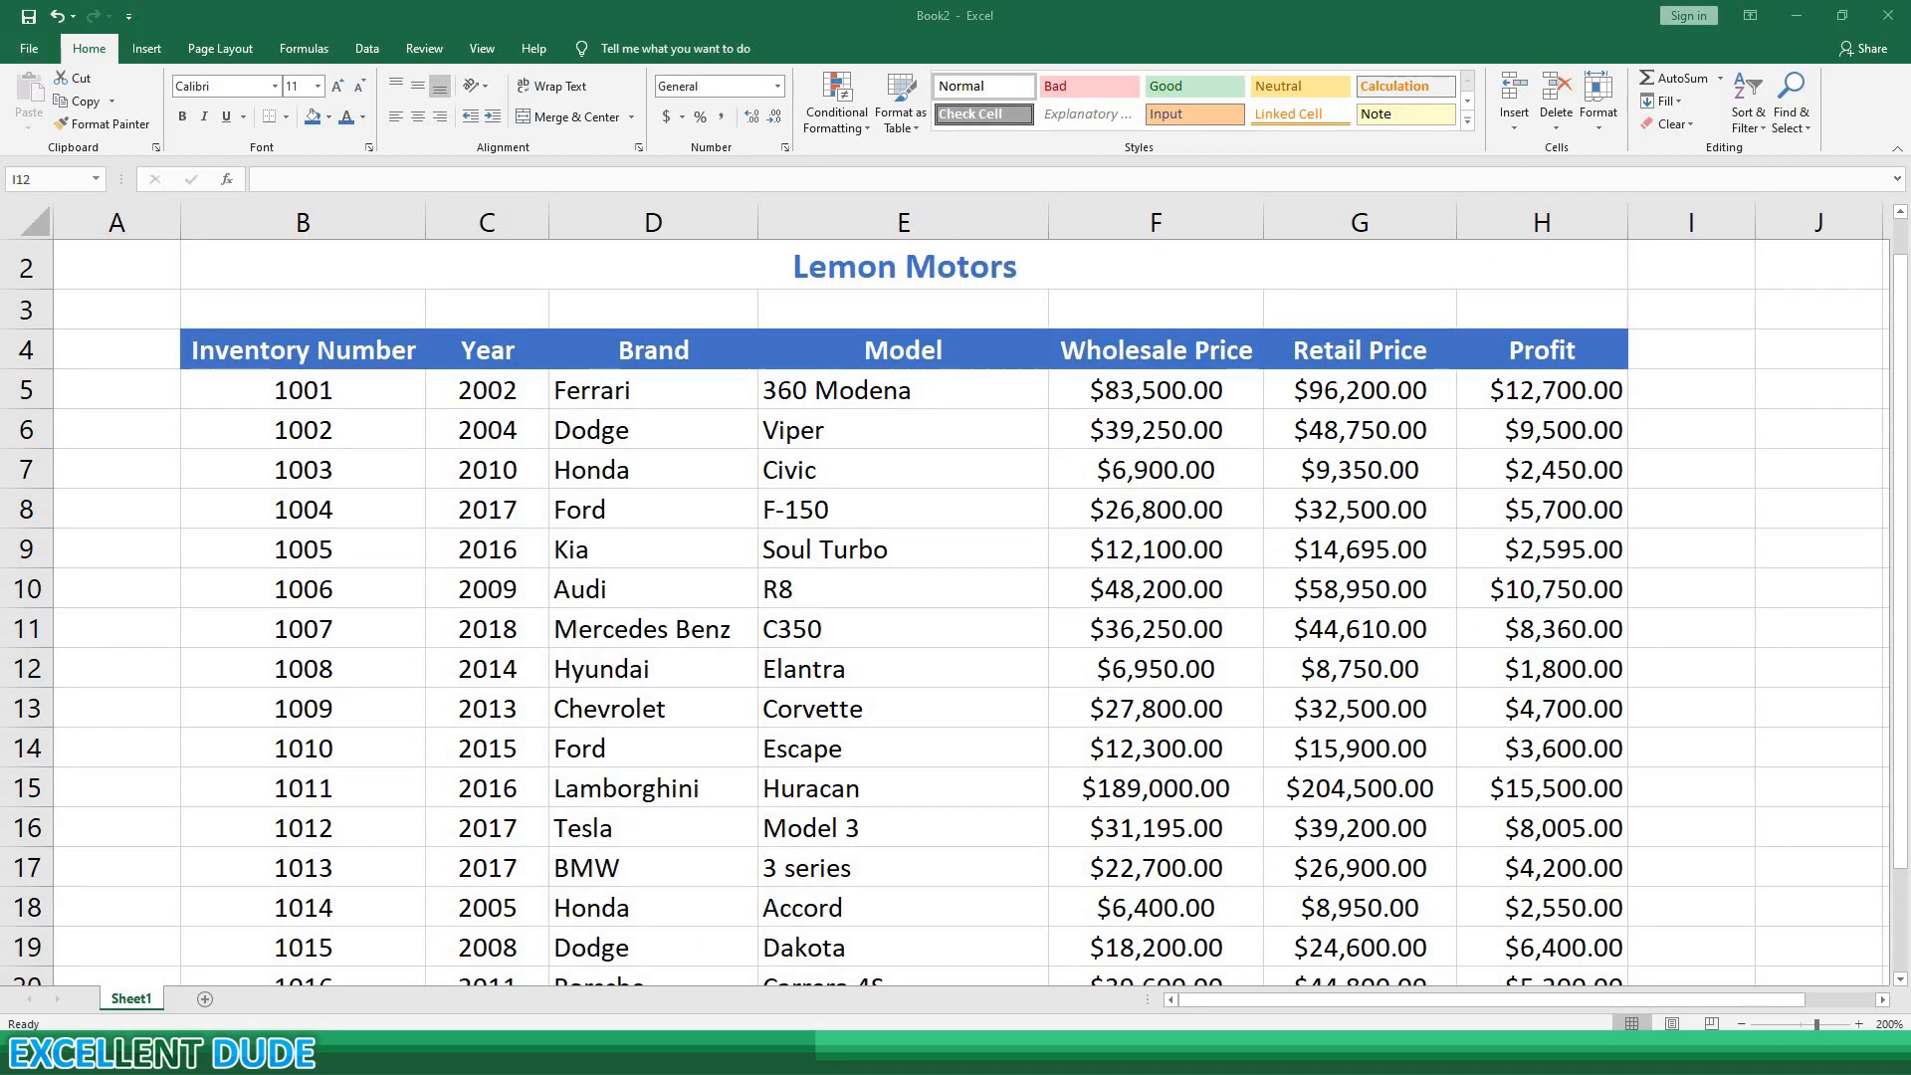
left_click(124, 577)
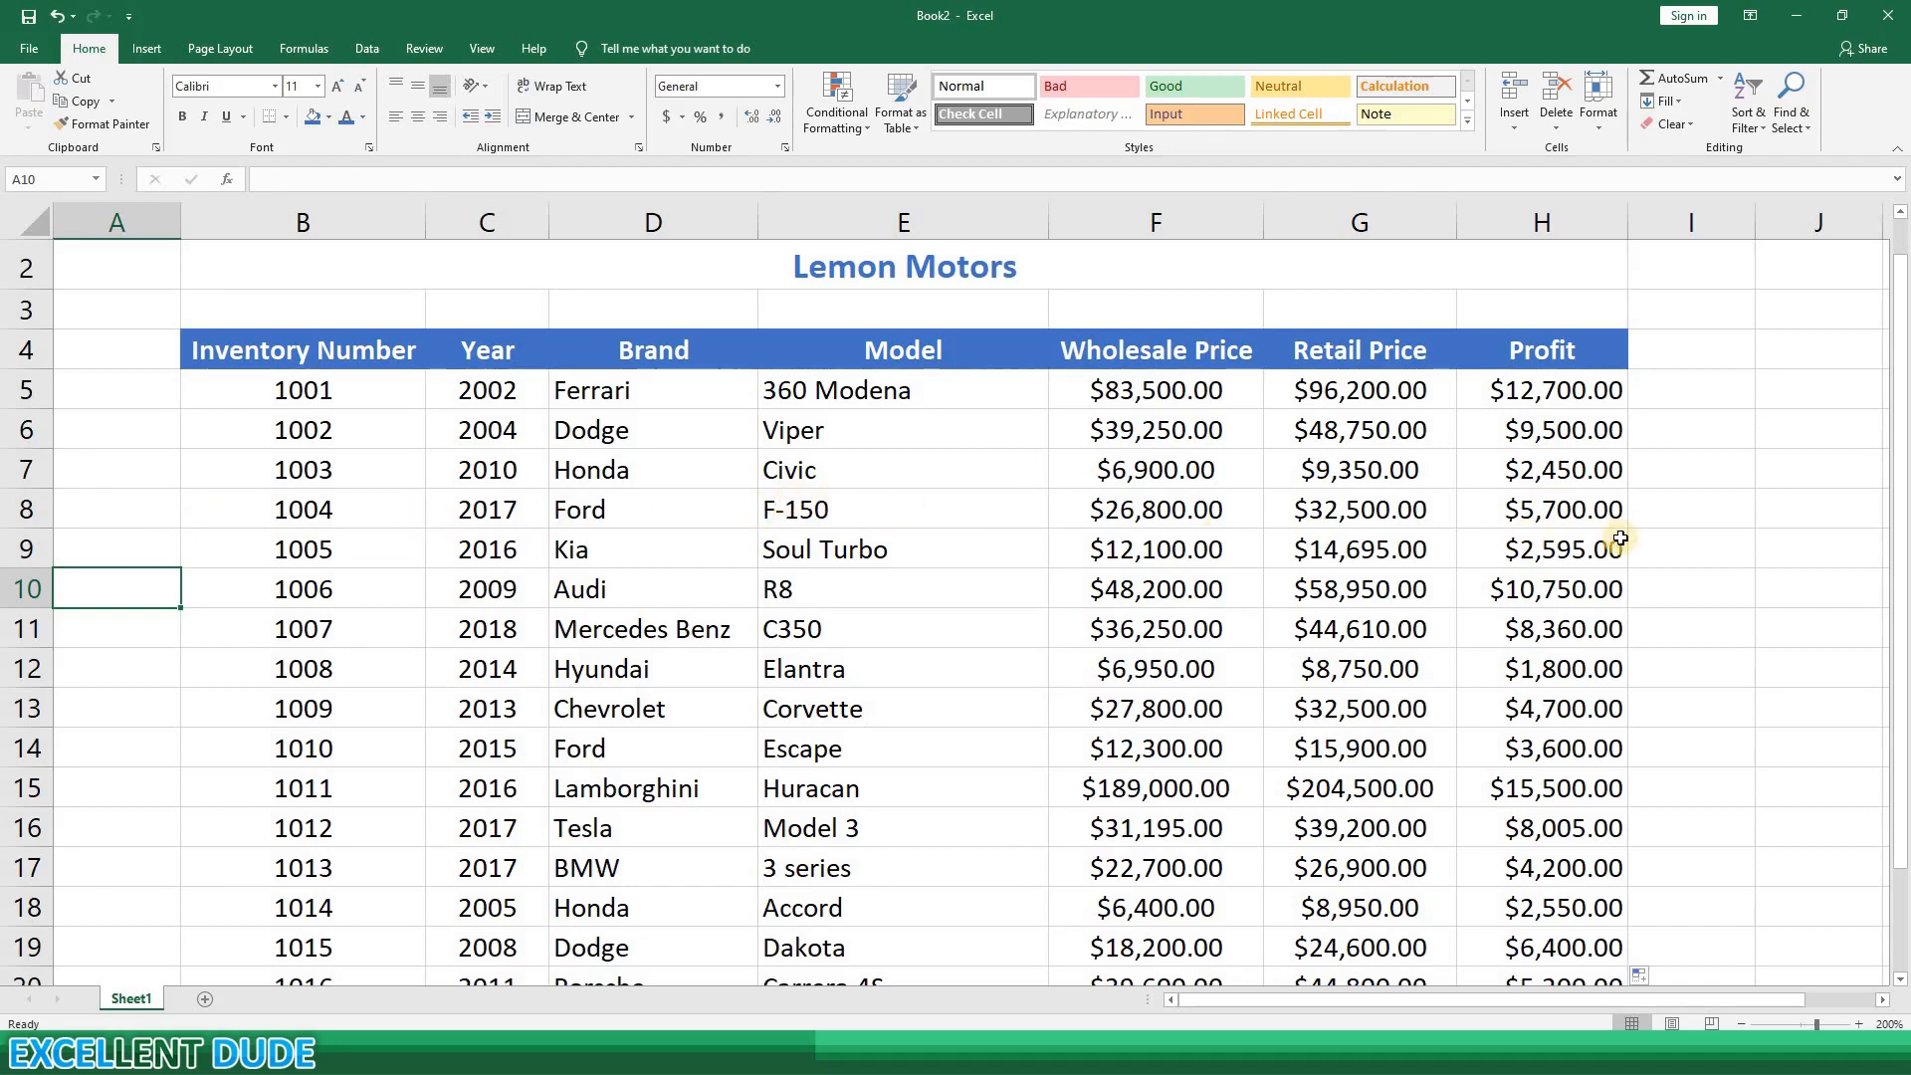
left_click(1713, 498)
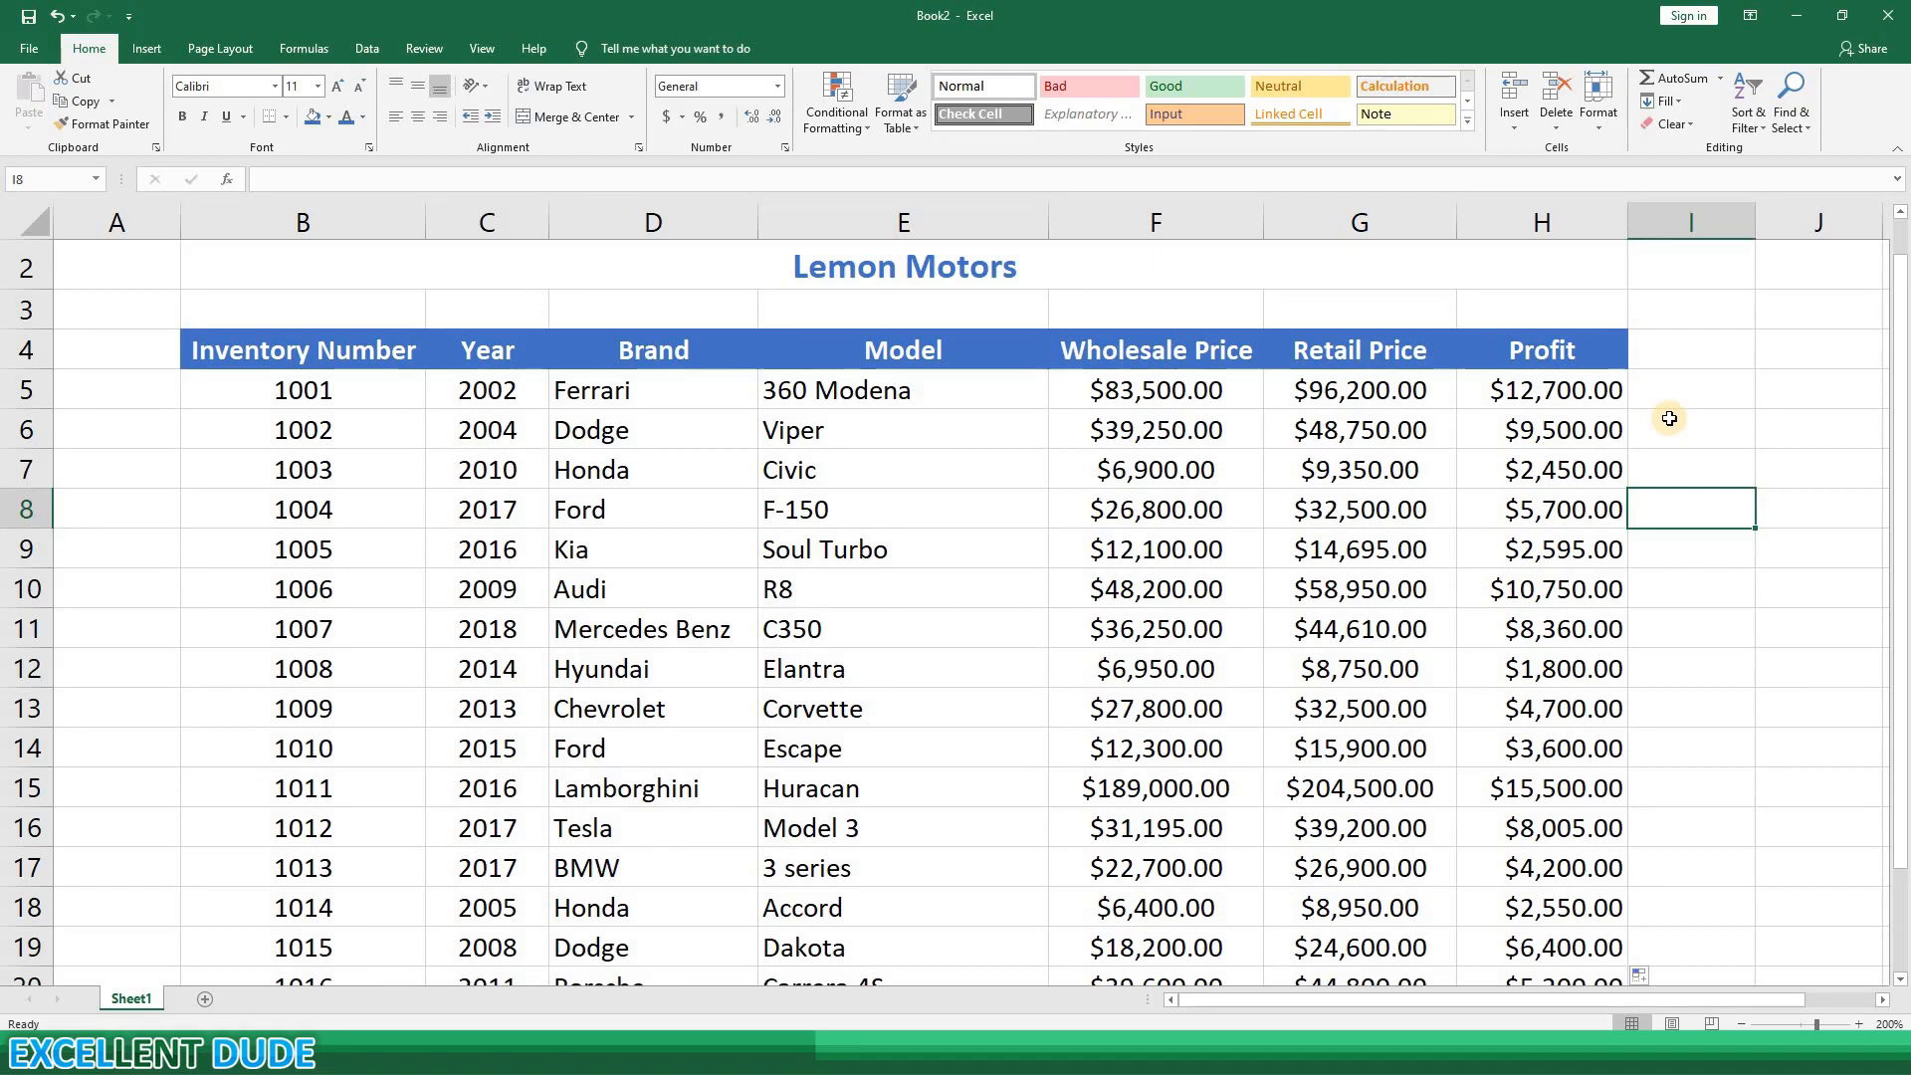
Step: Sort the car table by Profit from largest to smallest
left_click(1592, 403)
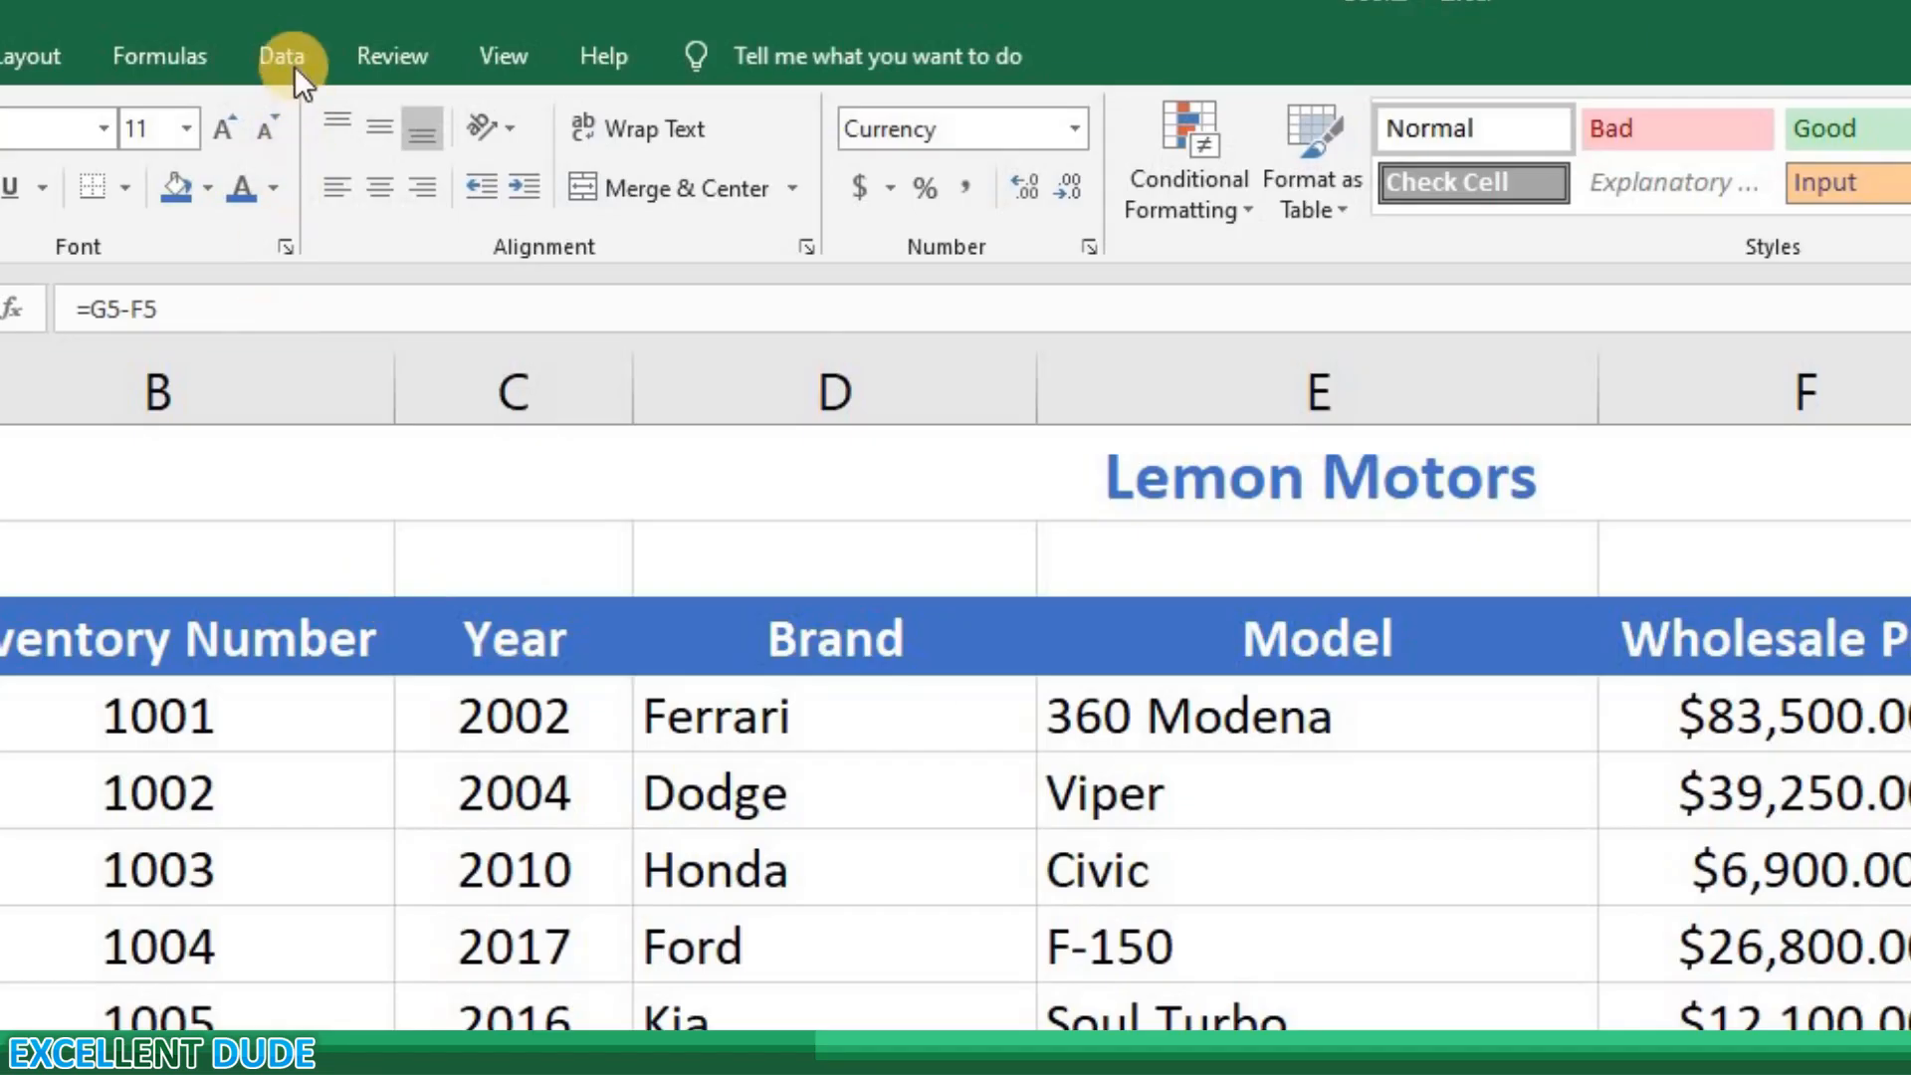
left_click(286, 55)
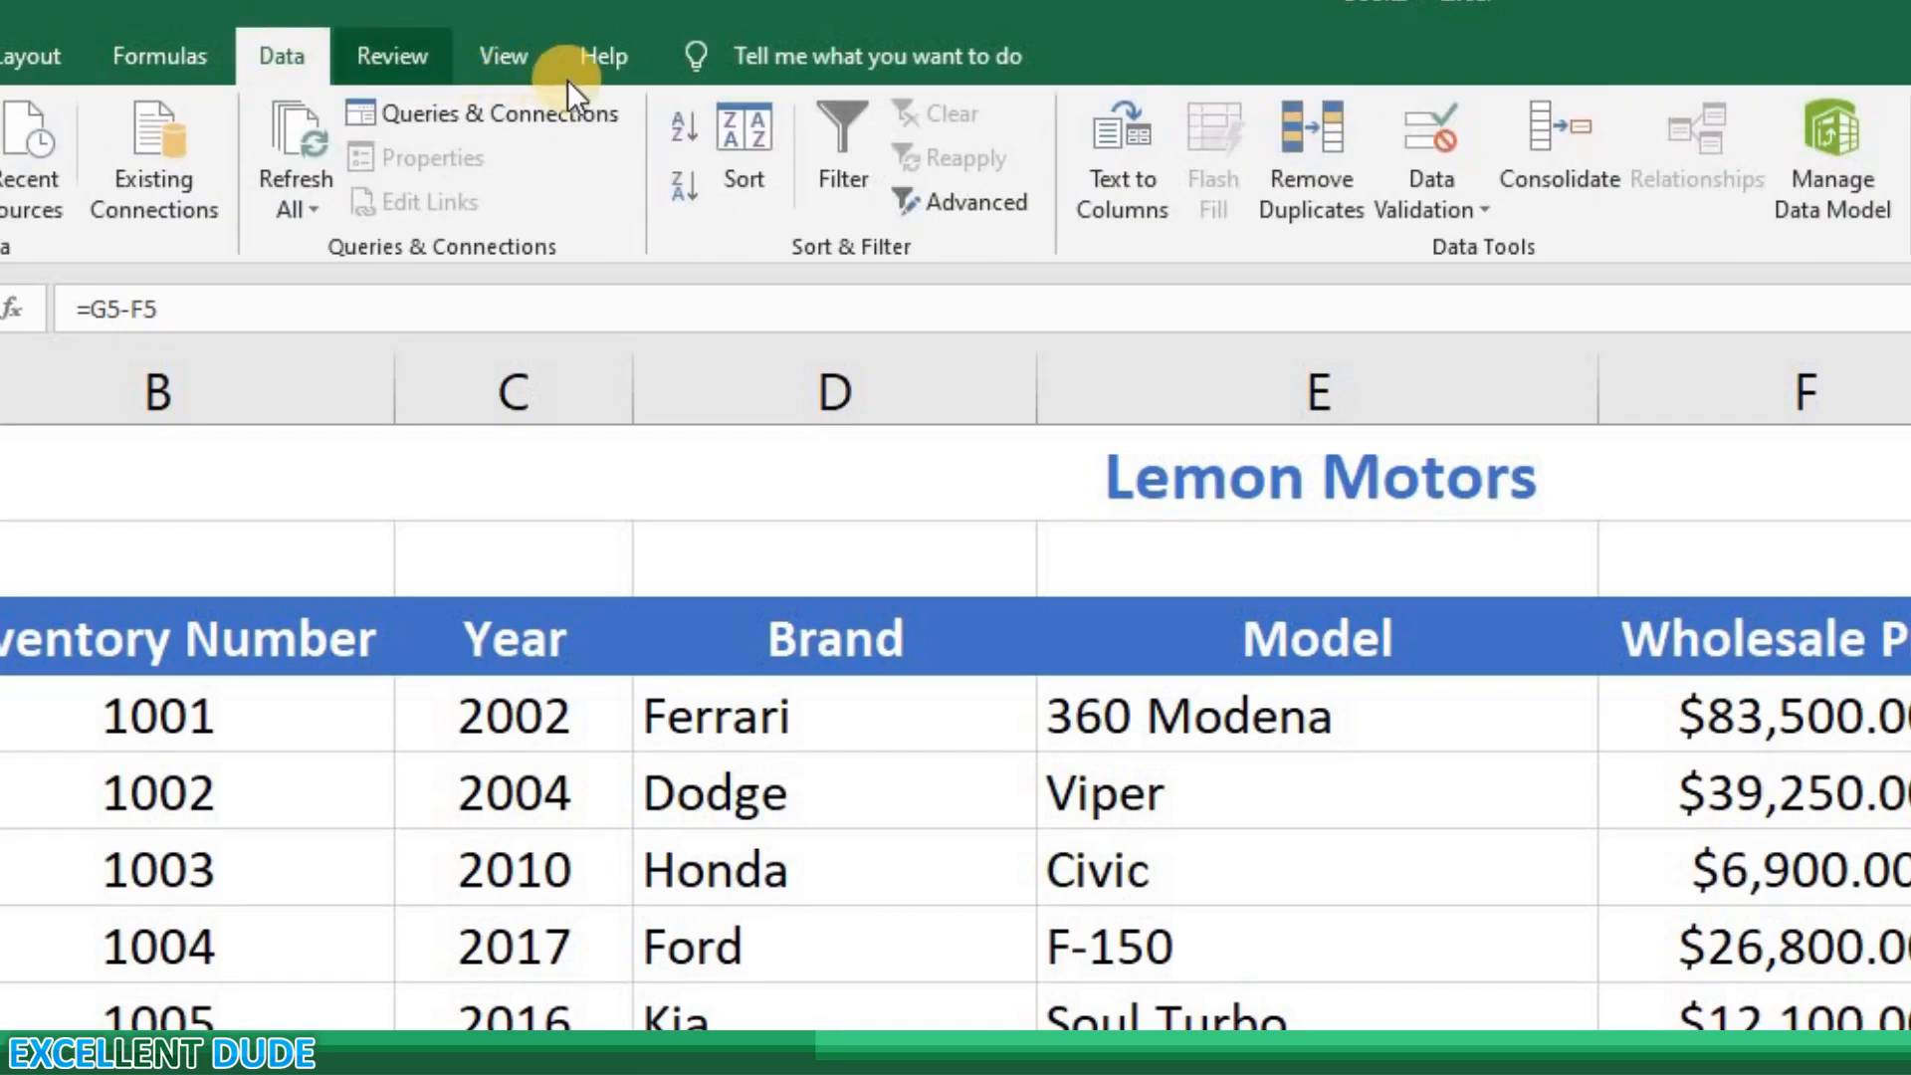
left_click(679, 185)
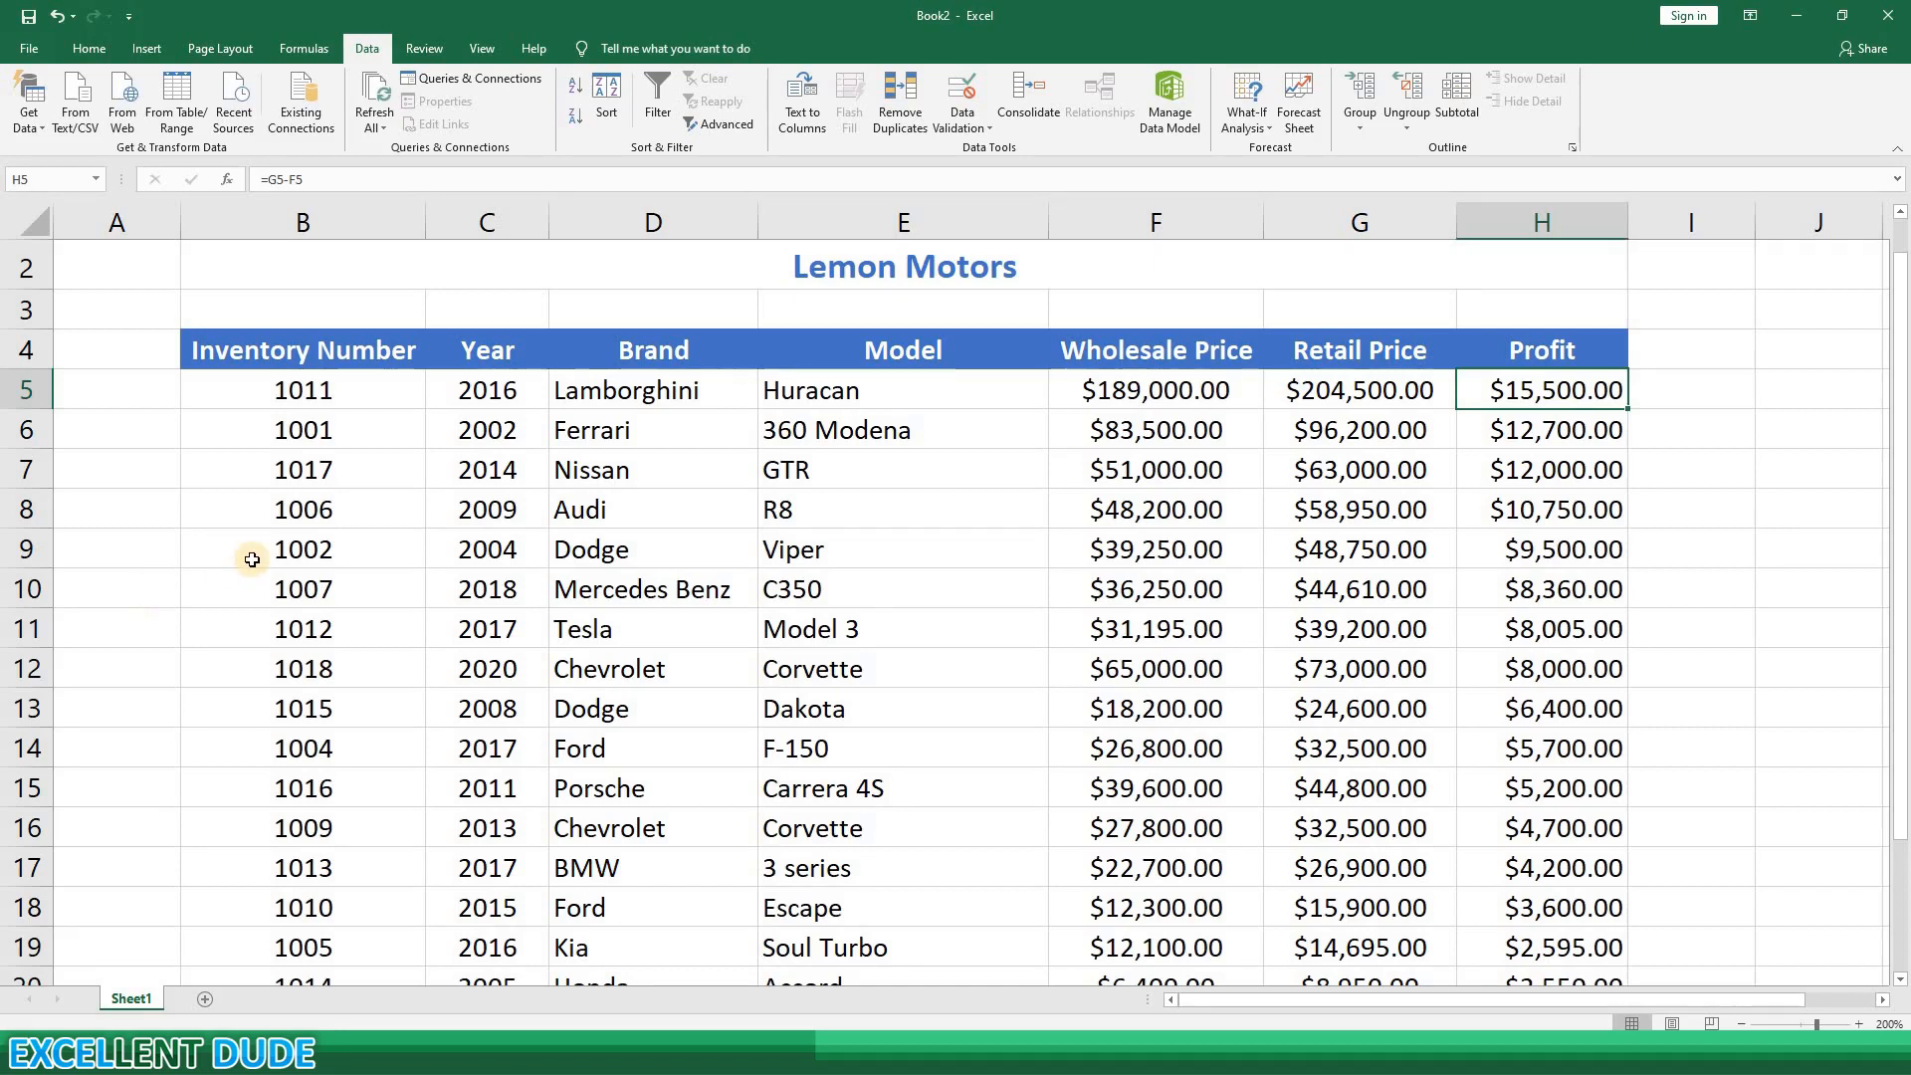
Step: Sort the car table by Year from smallest to largest
left_click(488, 395)
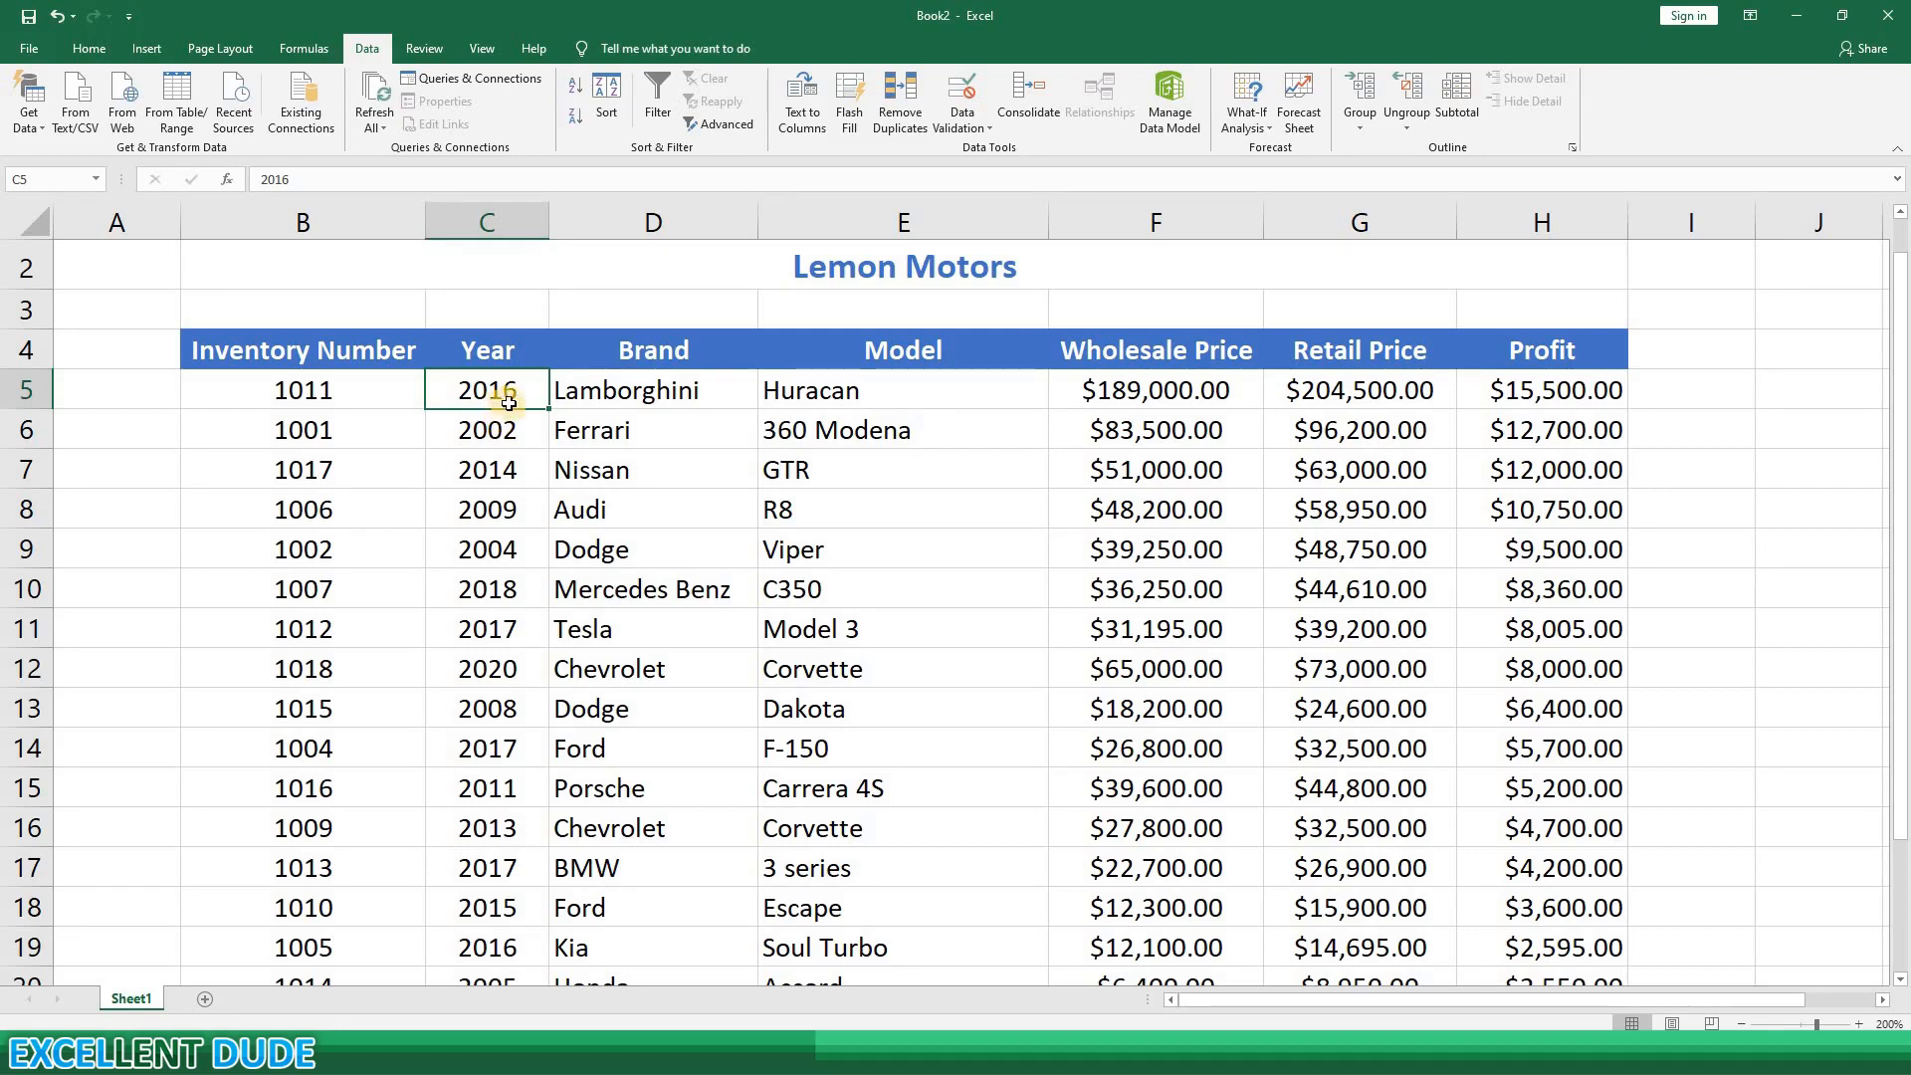
left_click(575, 100)
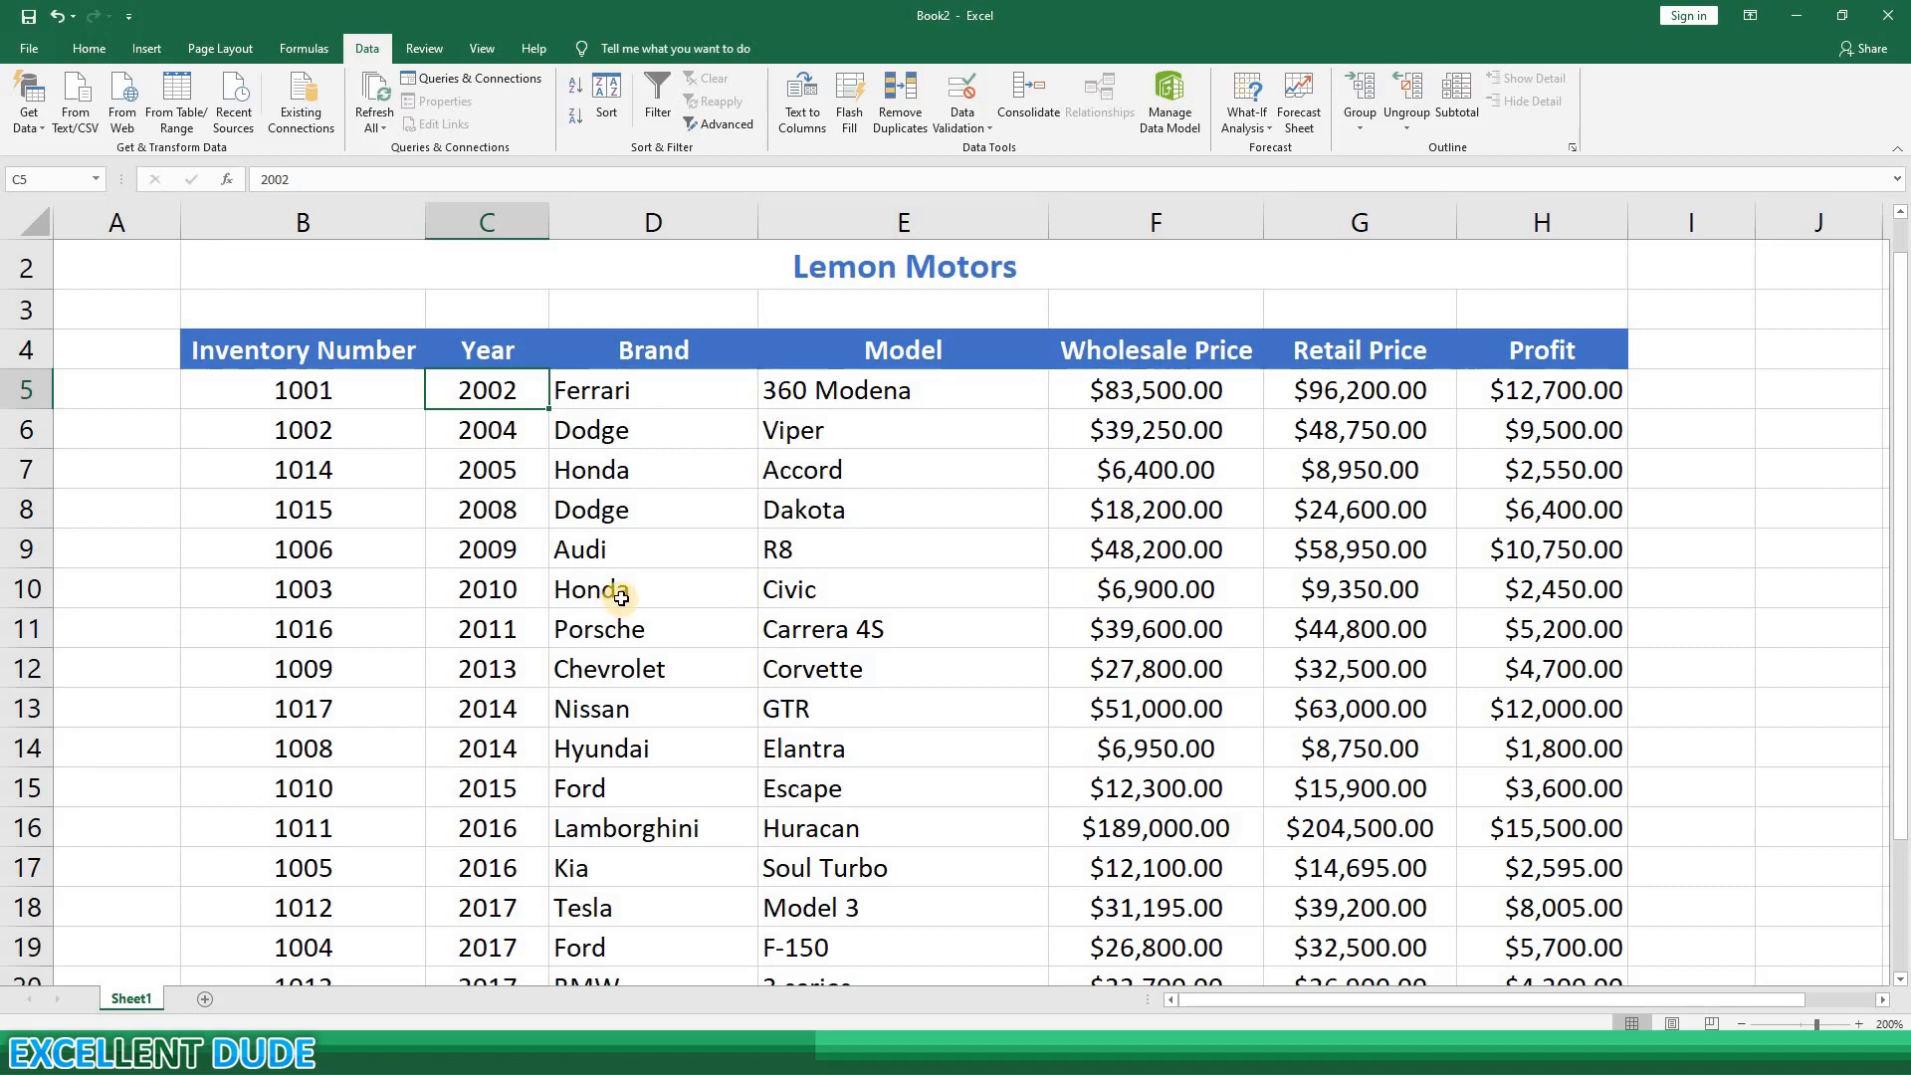
left_click(150, 522)
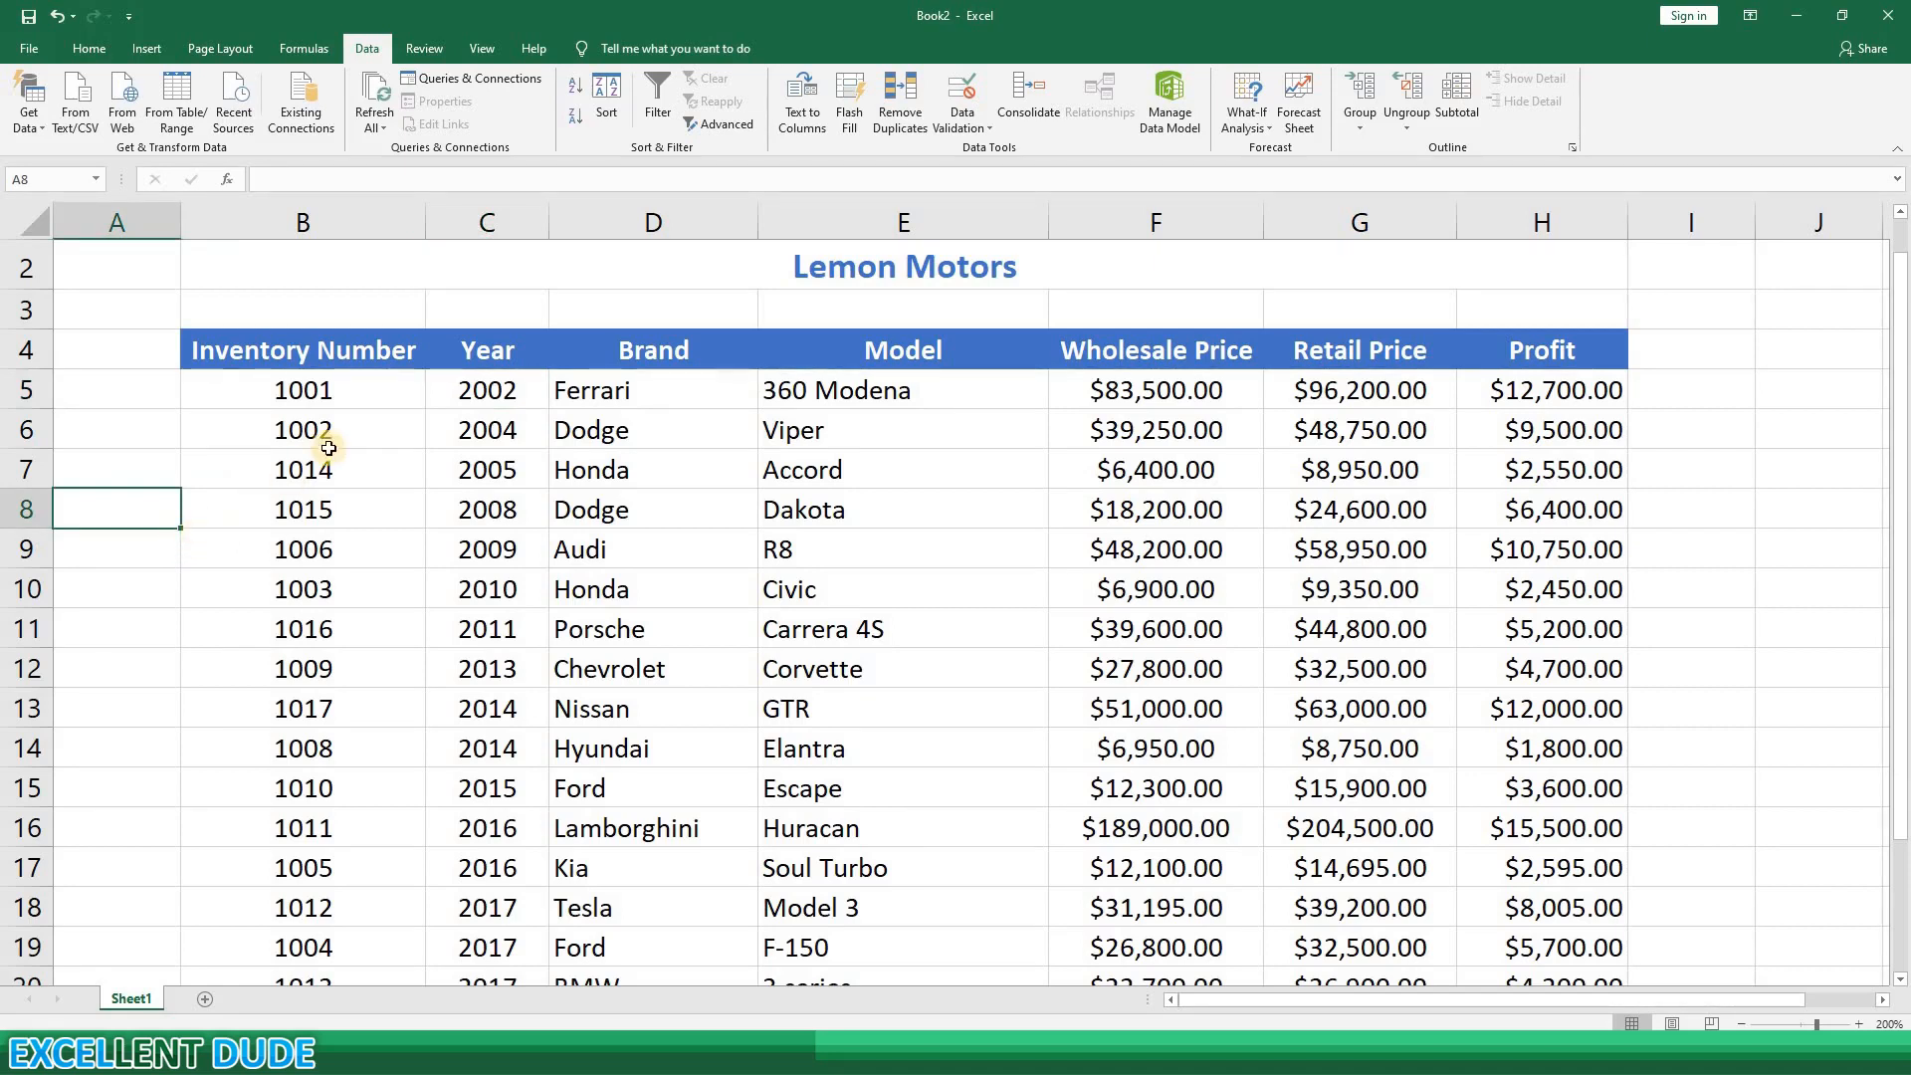
Step: Turn on filtering for the table's heading row
left_click(448, 355)
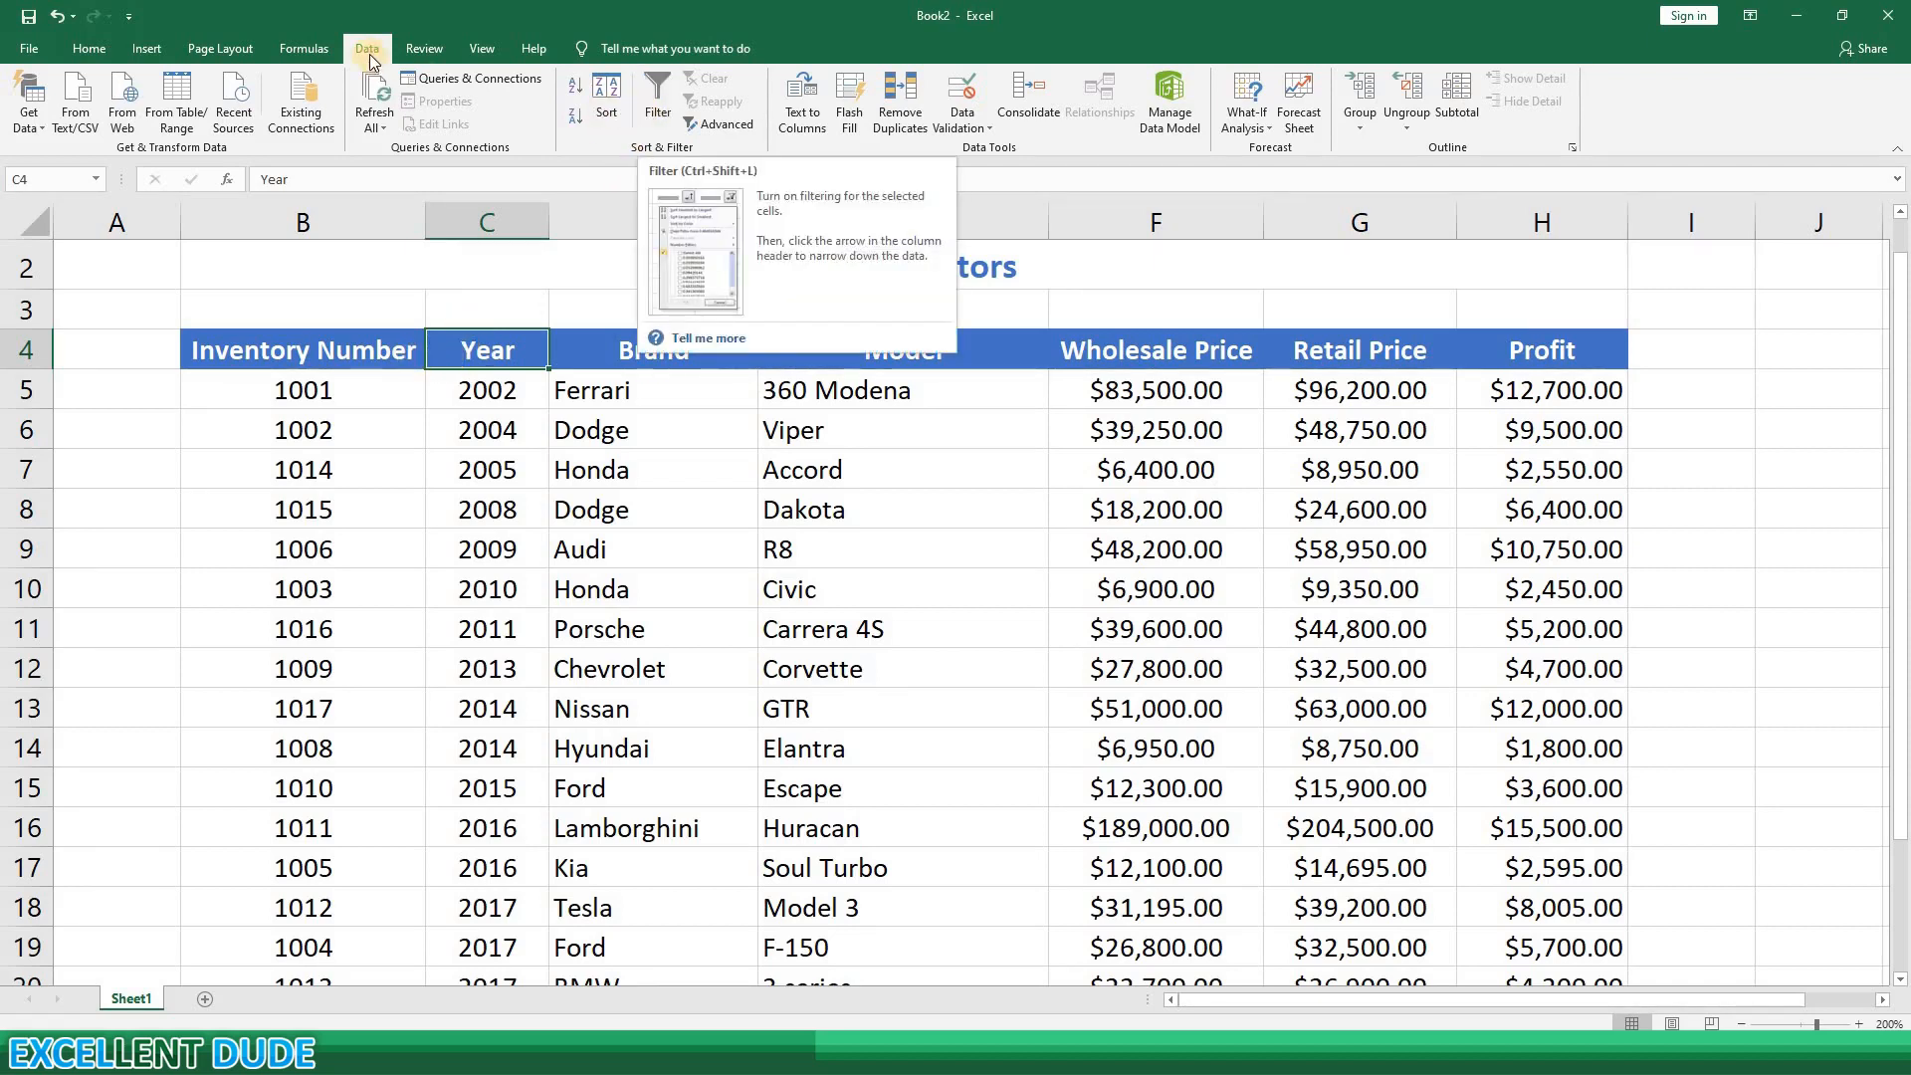
left_click(646, 94)
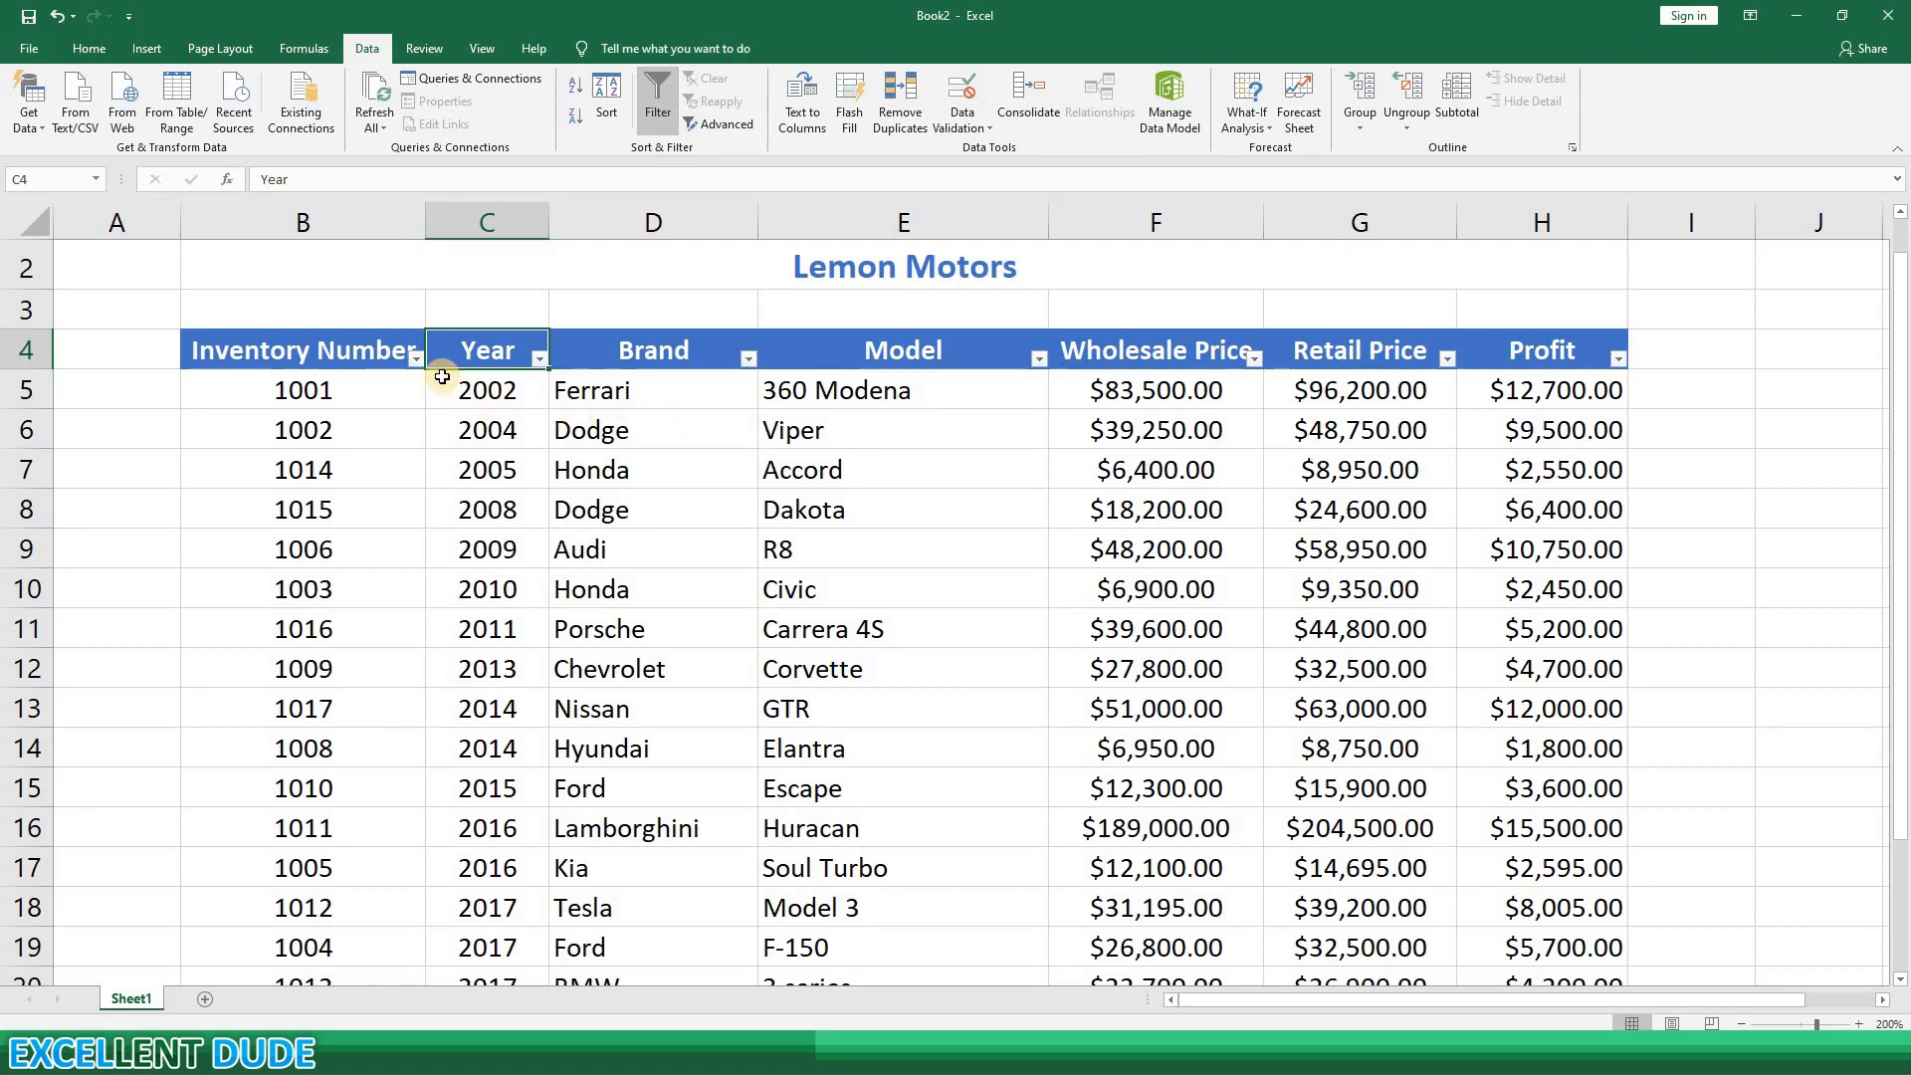
Step: Examine the filter options of the table columns from Inventory Number through Retail Price
left_click(415, 358)
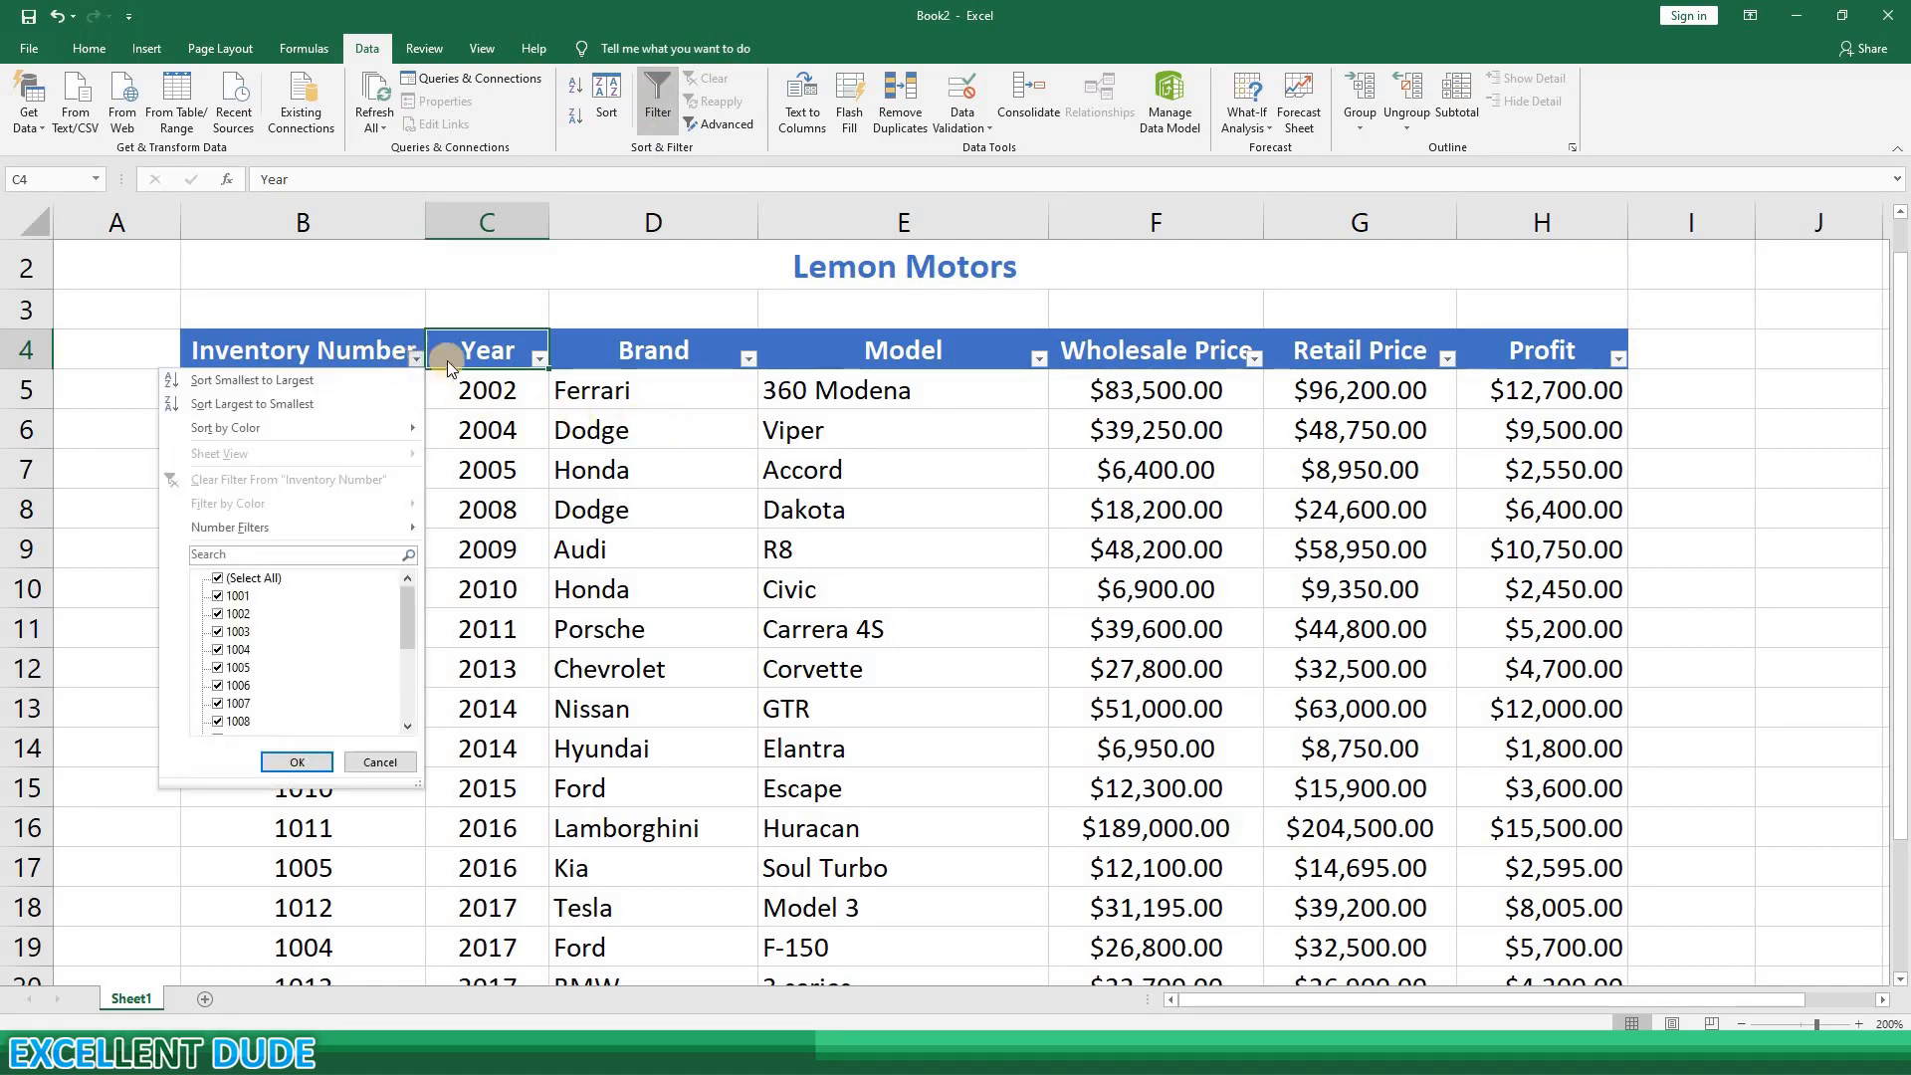
left_click(539, 356)
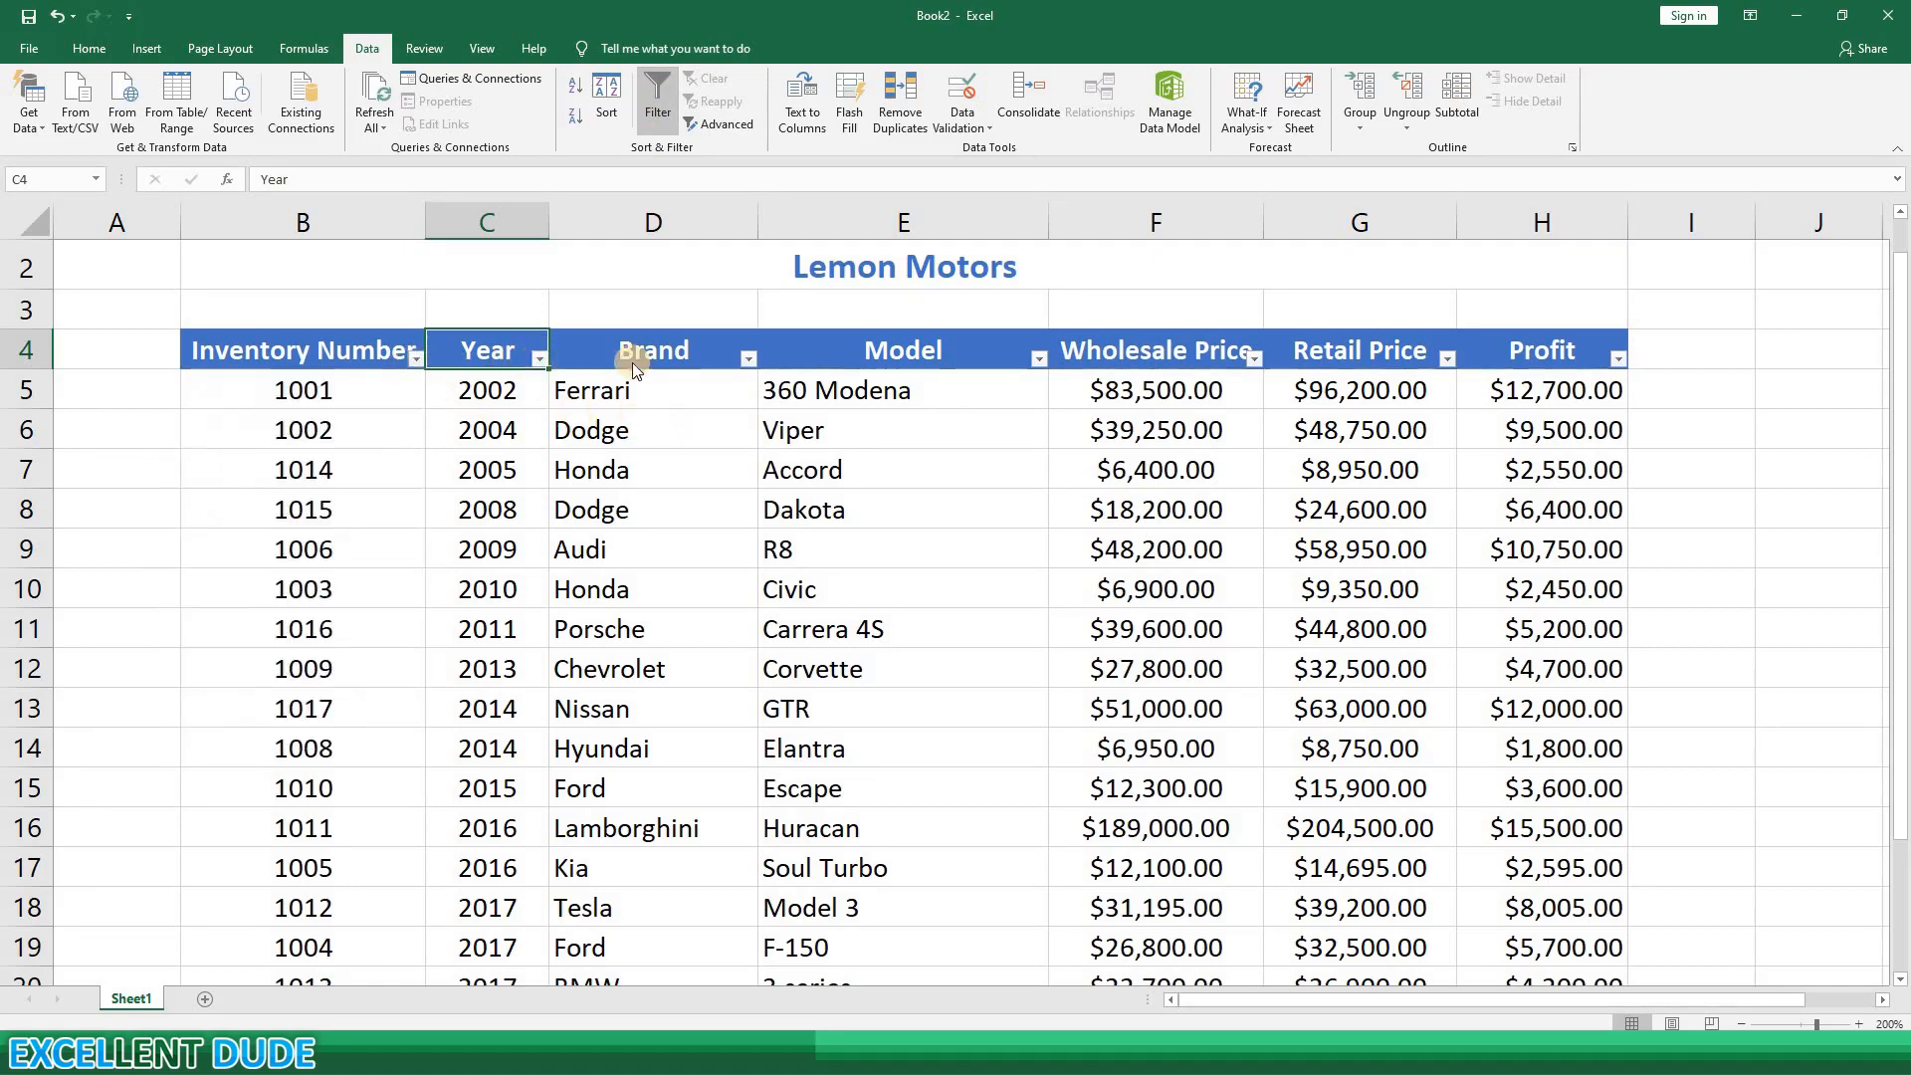
left_click(749, 356)
left_click(1036, 357)
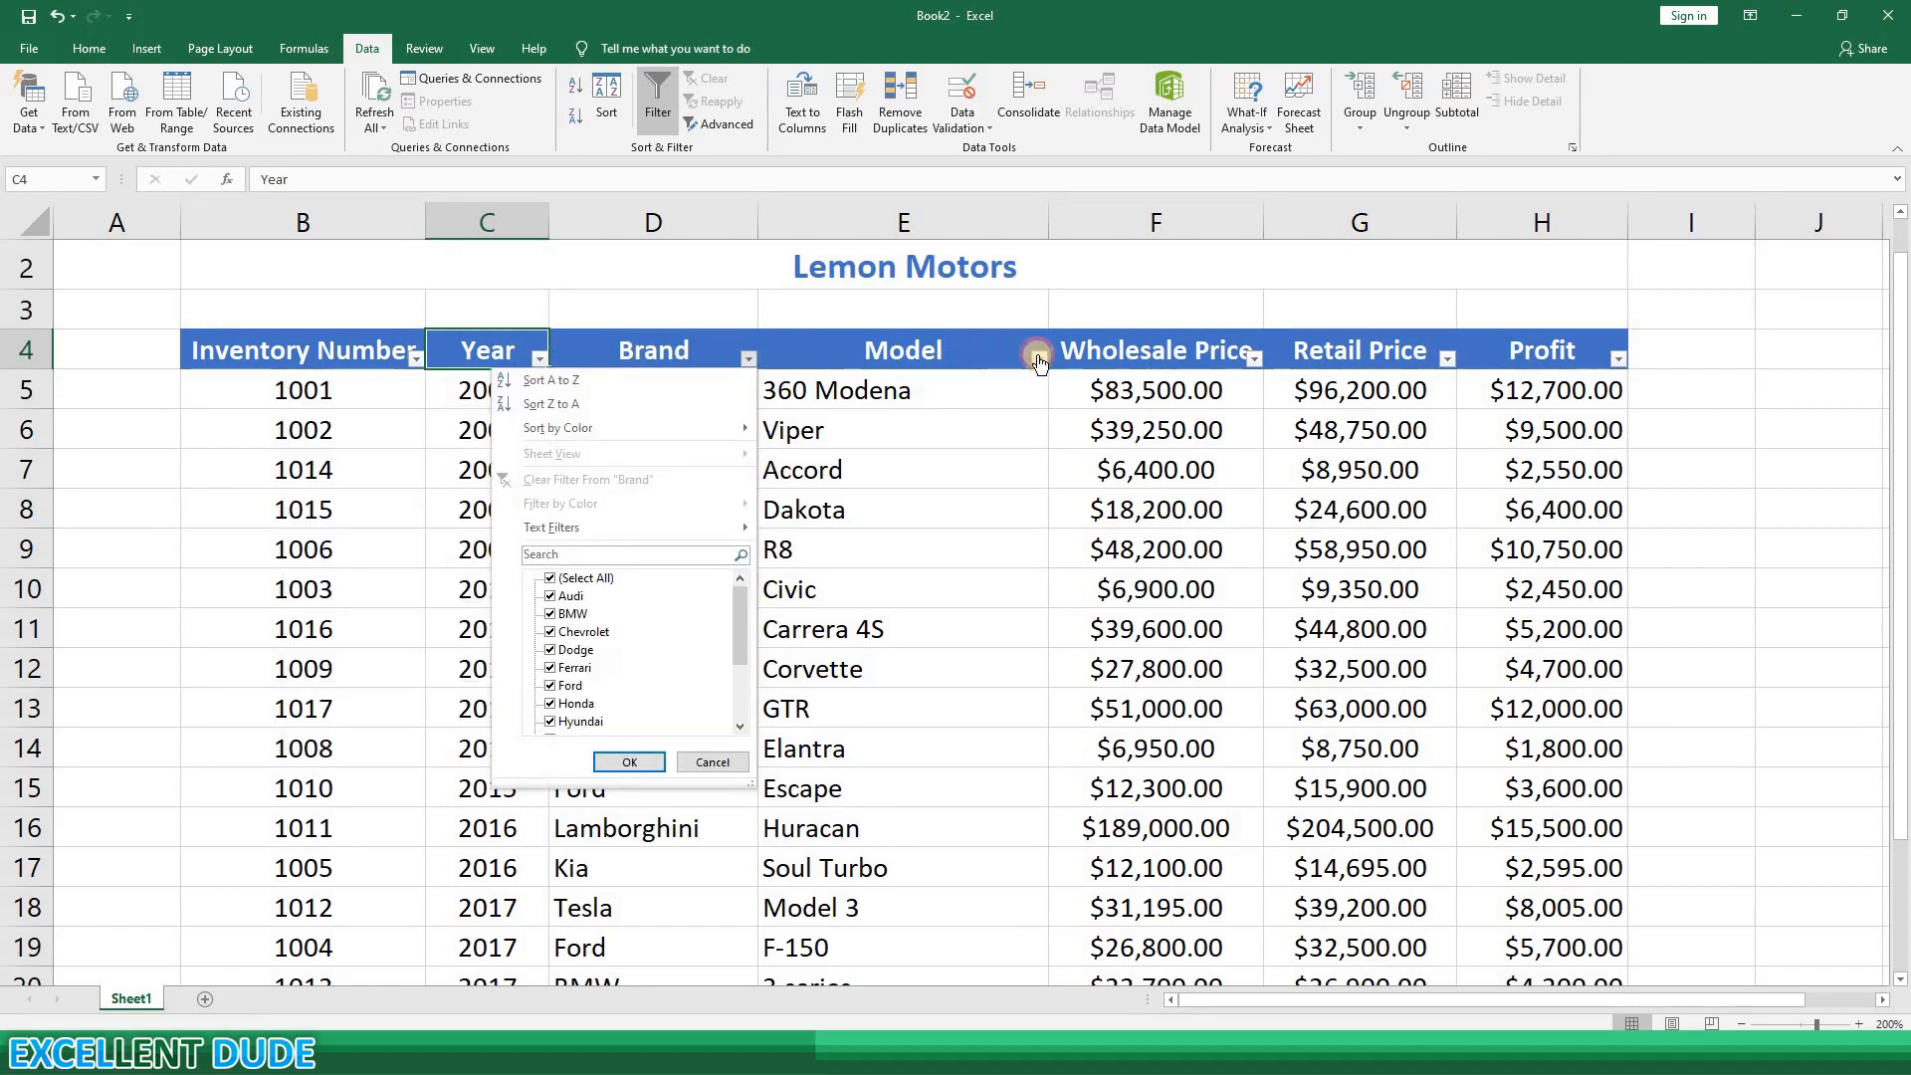
left_click(1253, 361)
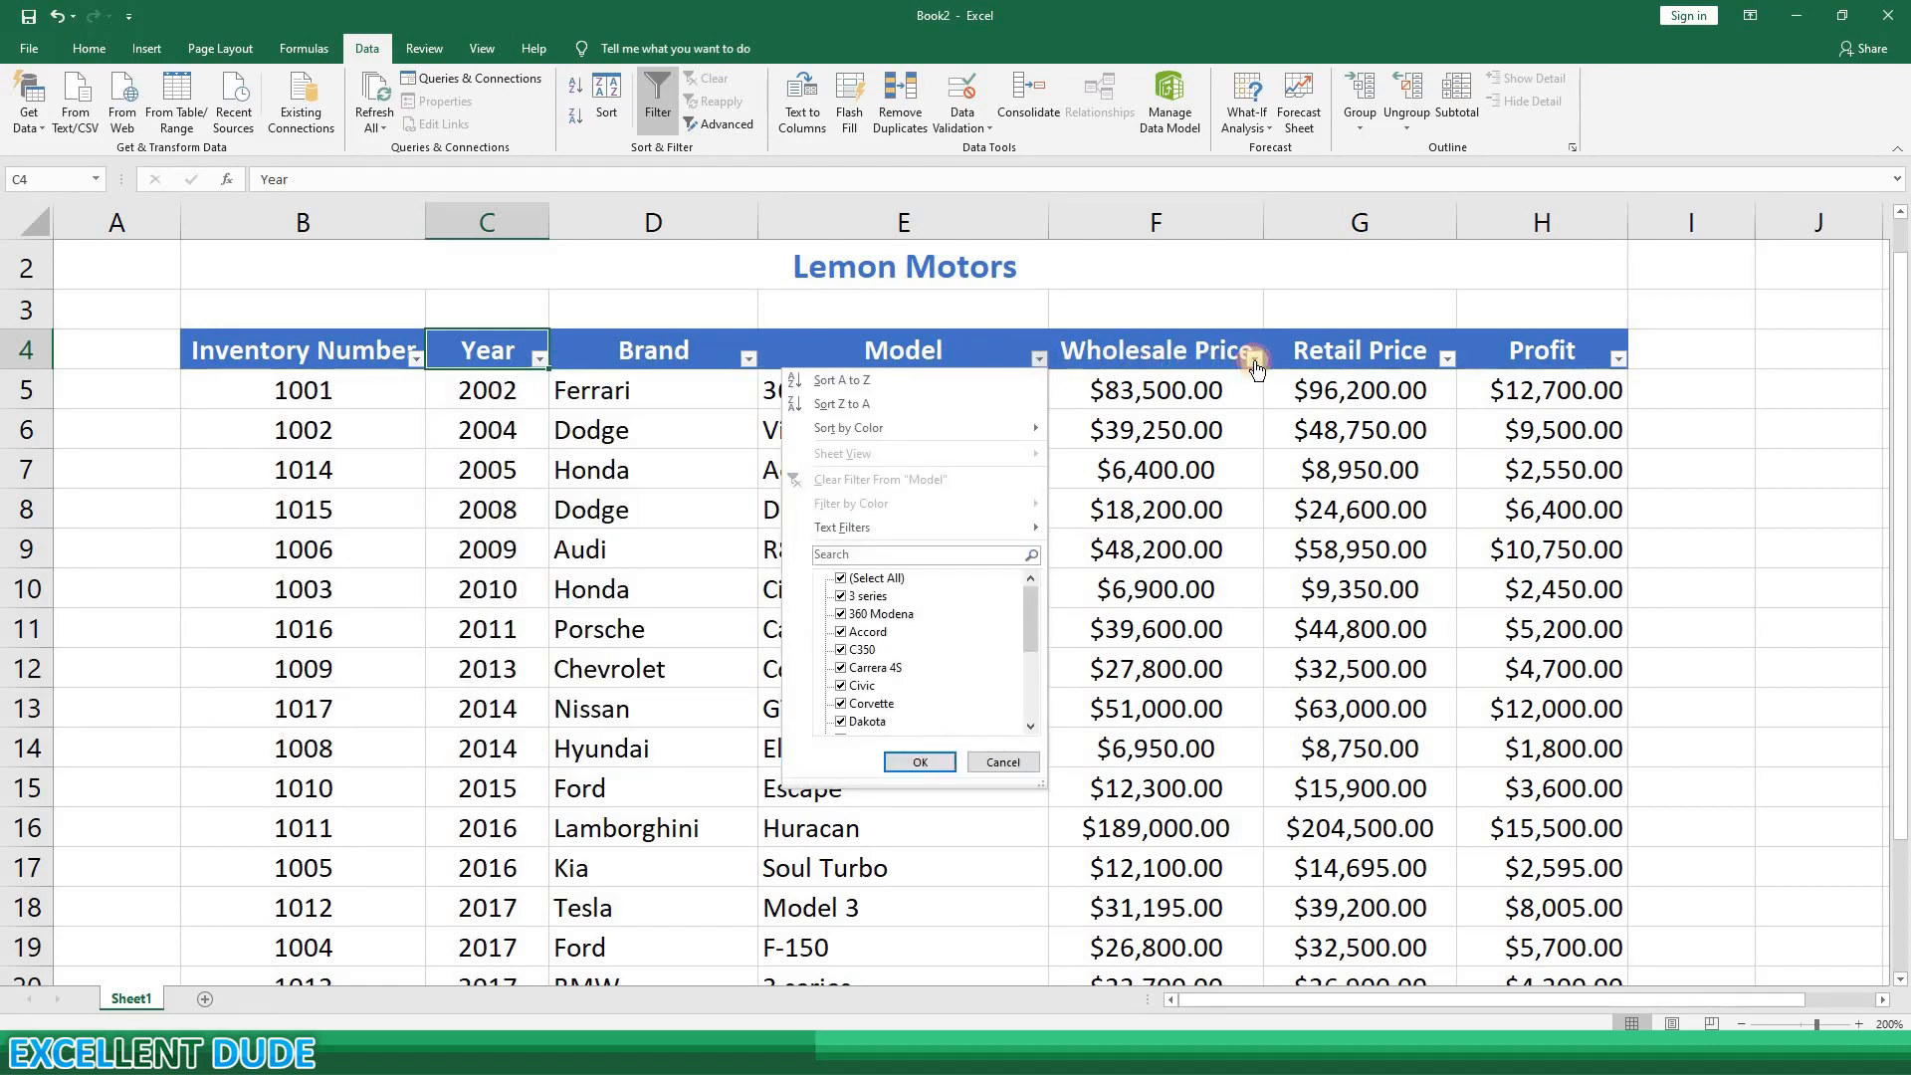
left_click(1449, 361)
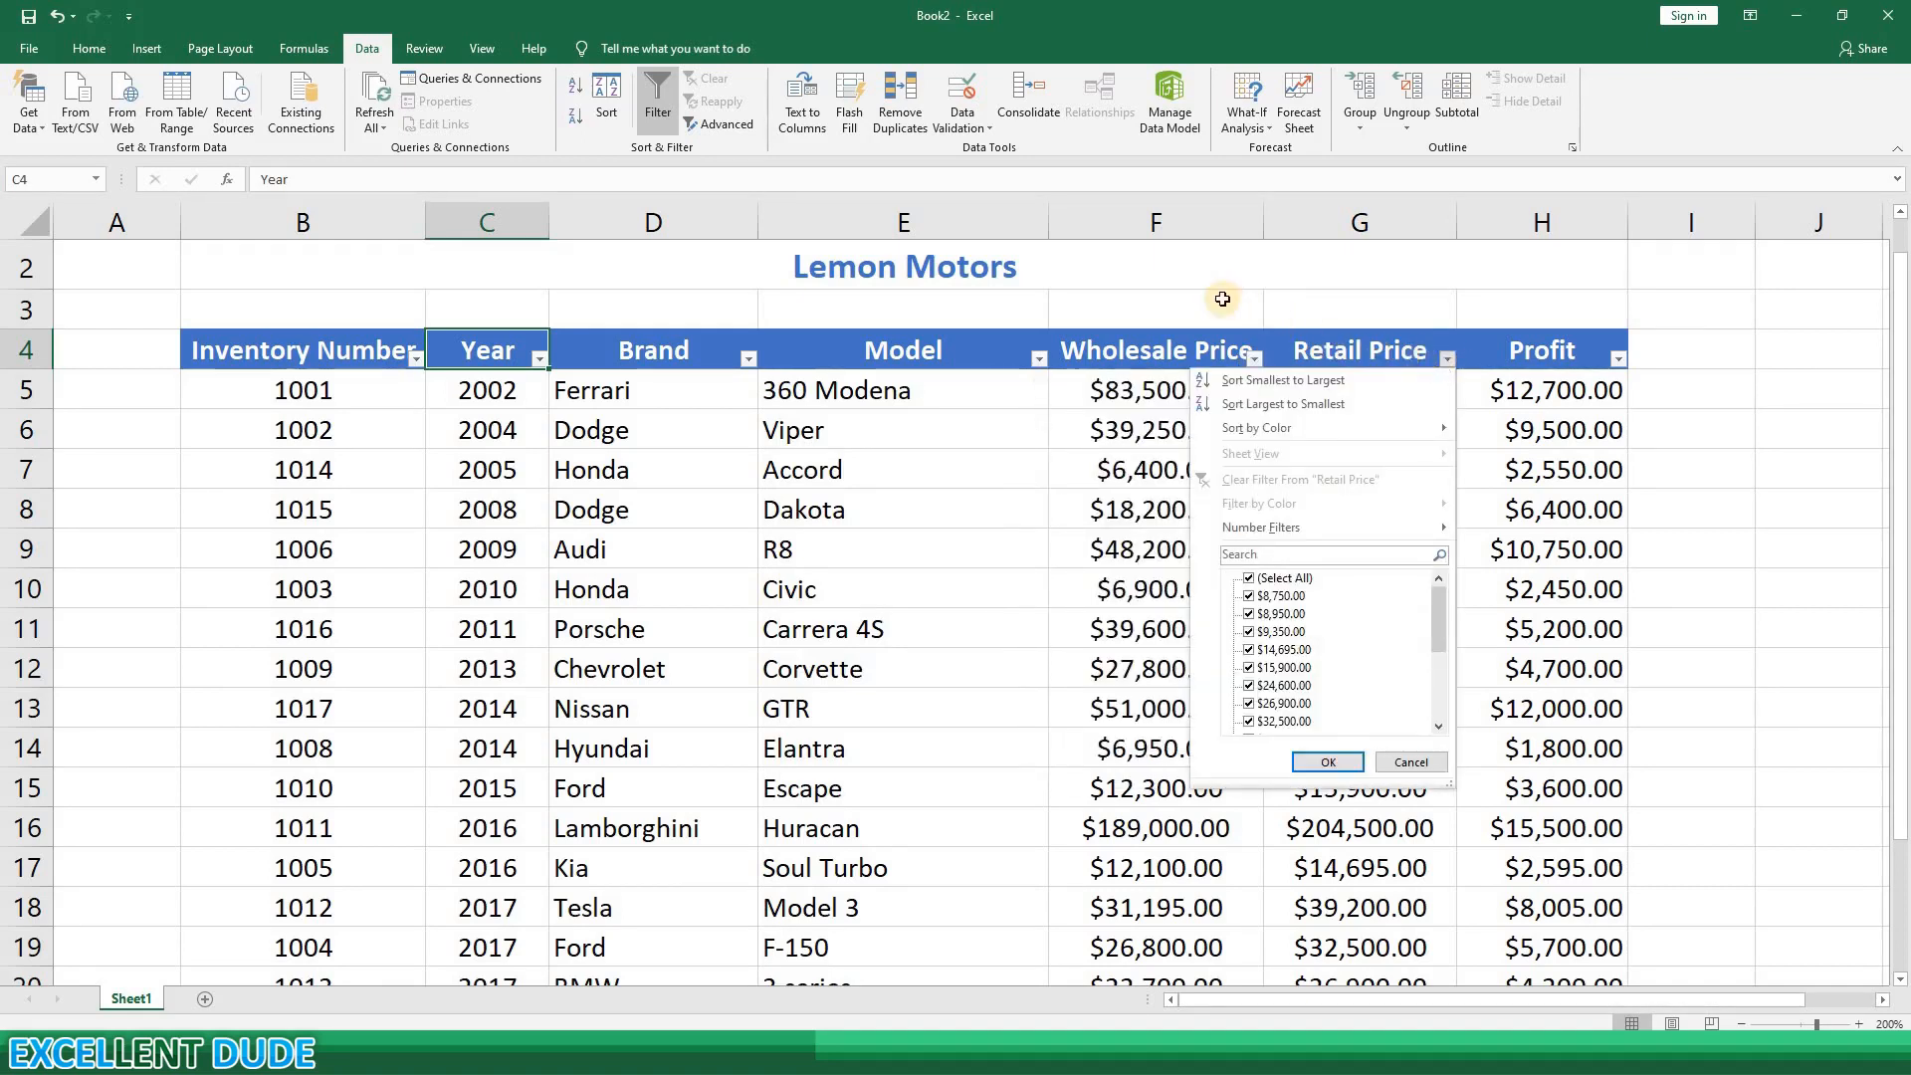
key("Escape")
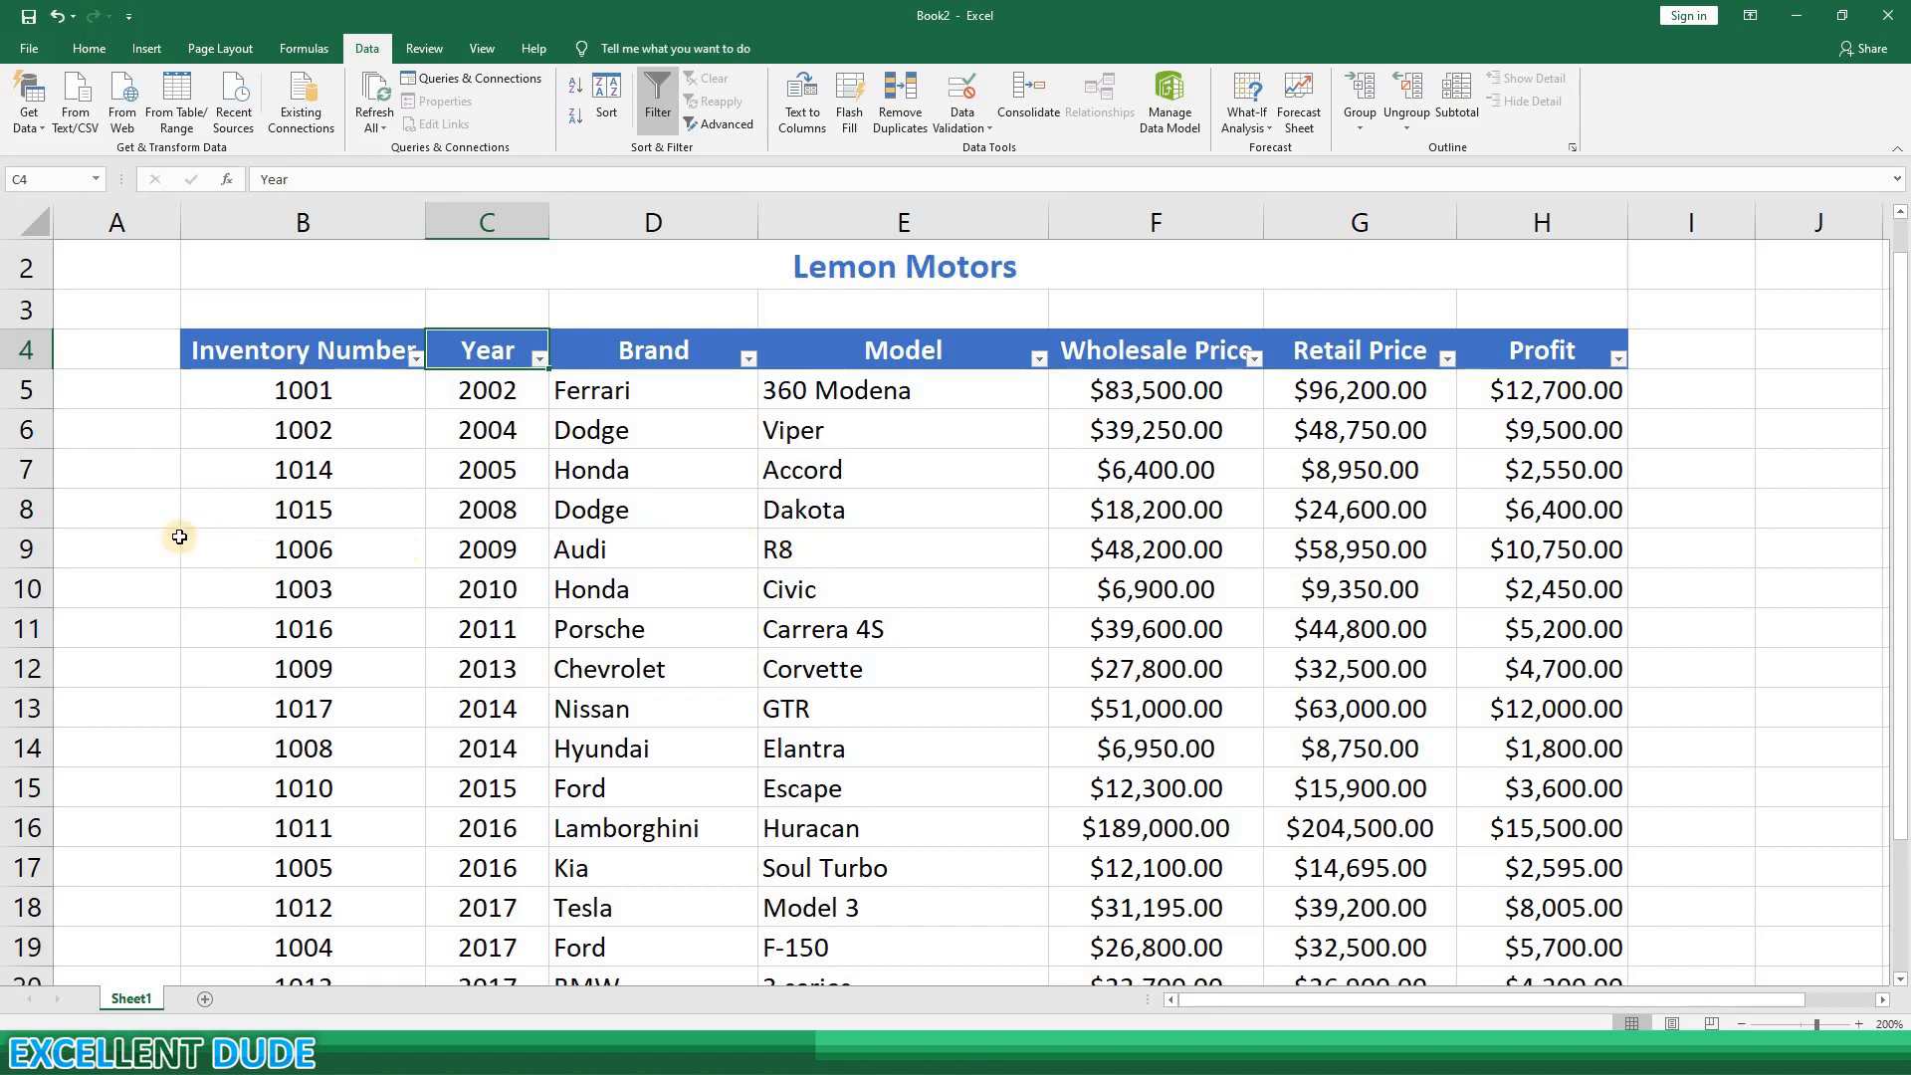
left_click(145, 513)
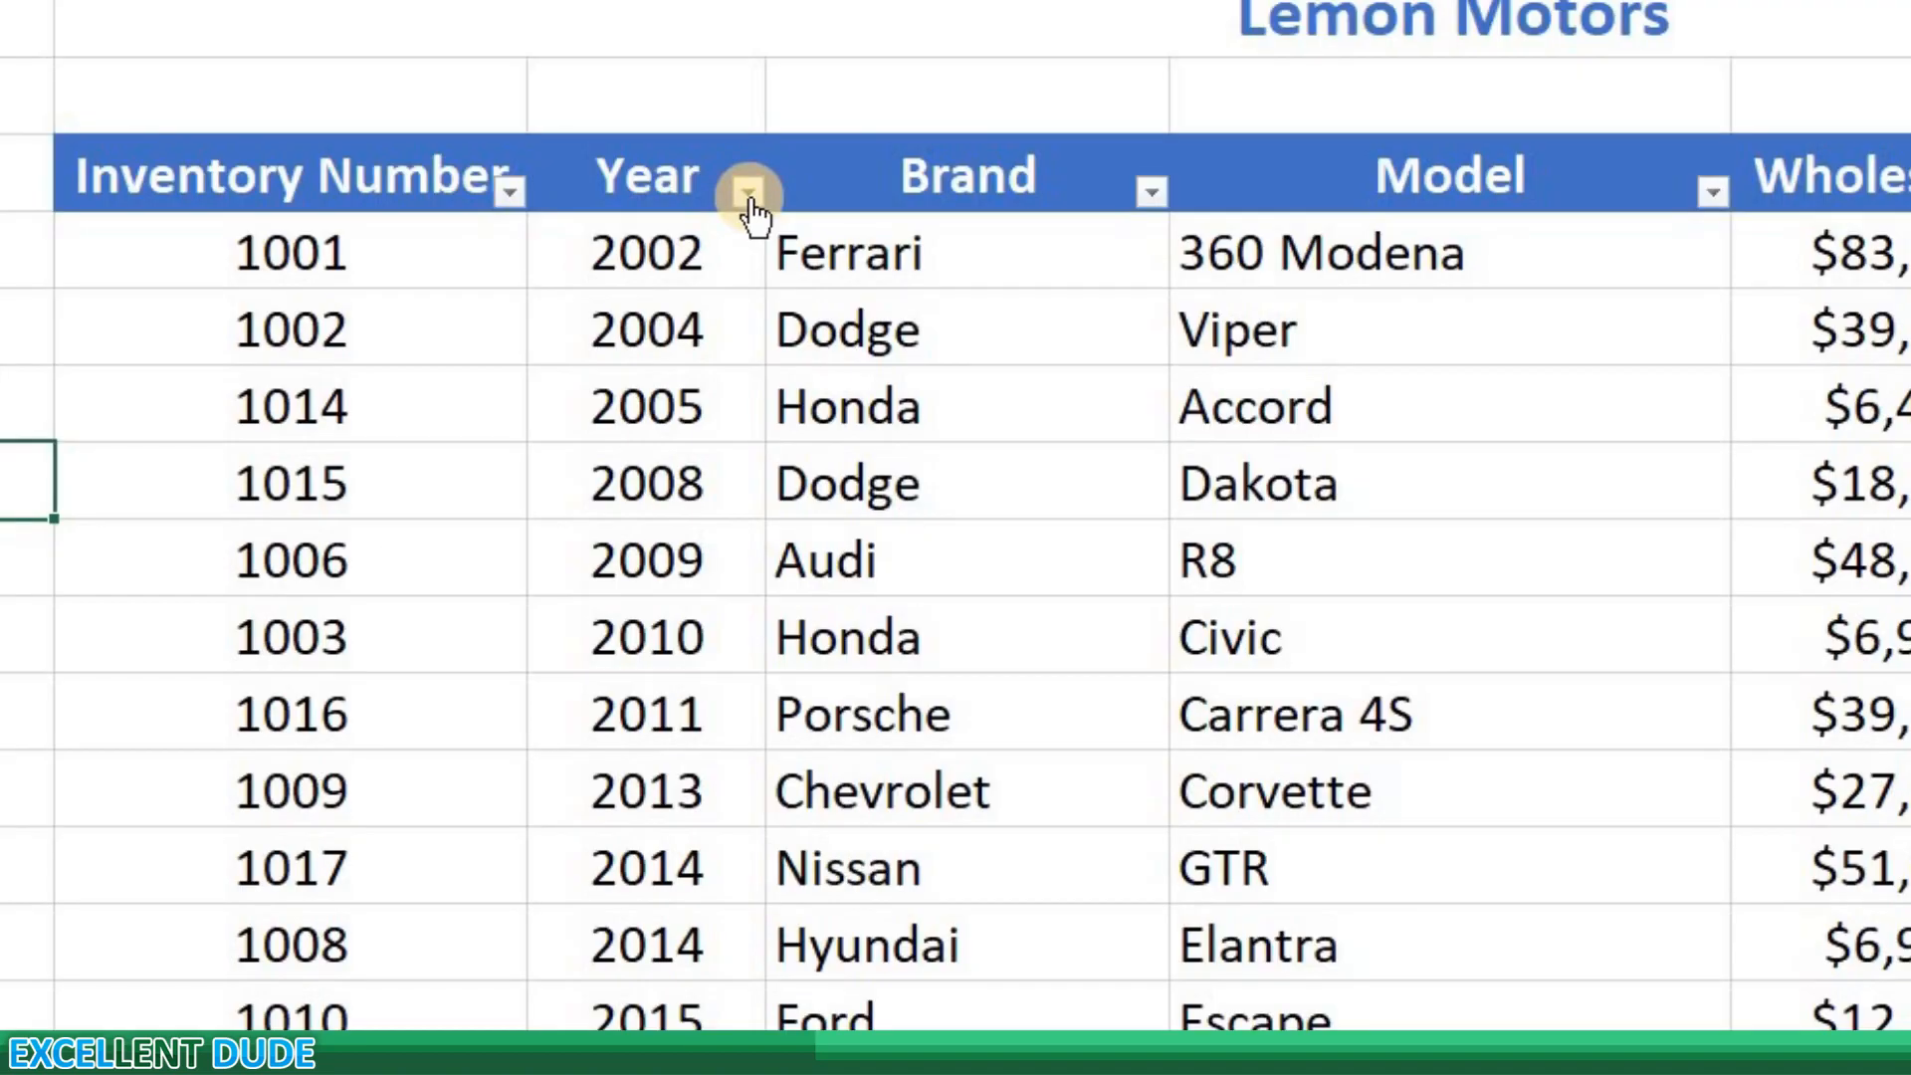
Step: Filter the Year column to exclude 2002, 2004, 2005, 2008 and 2009
left_click(749, 194)
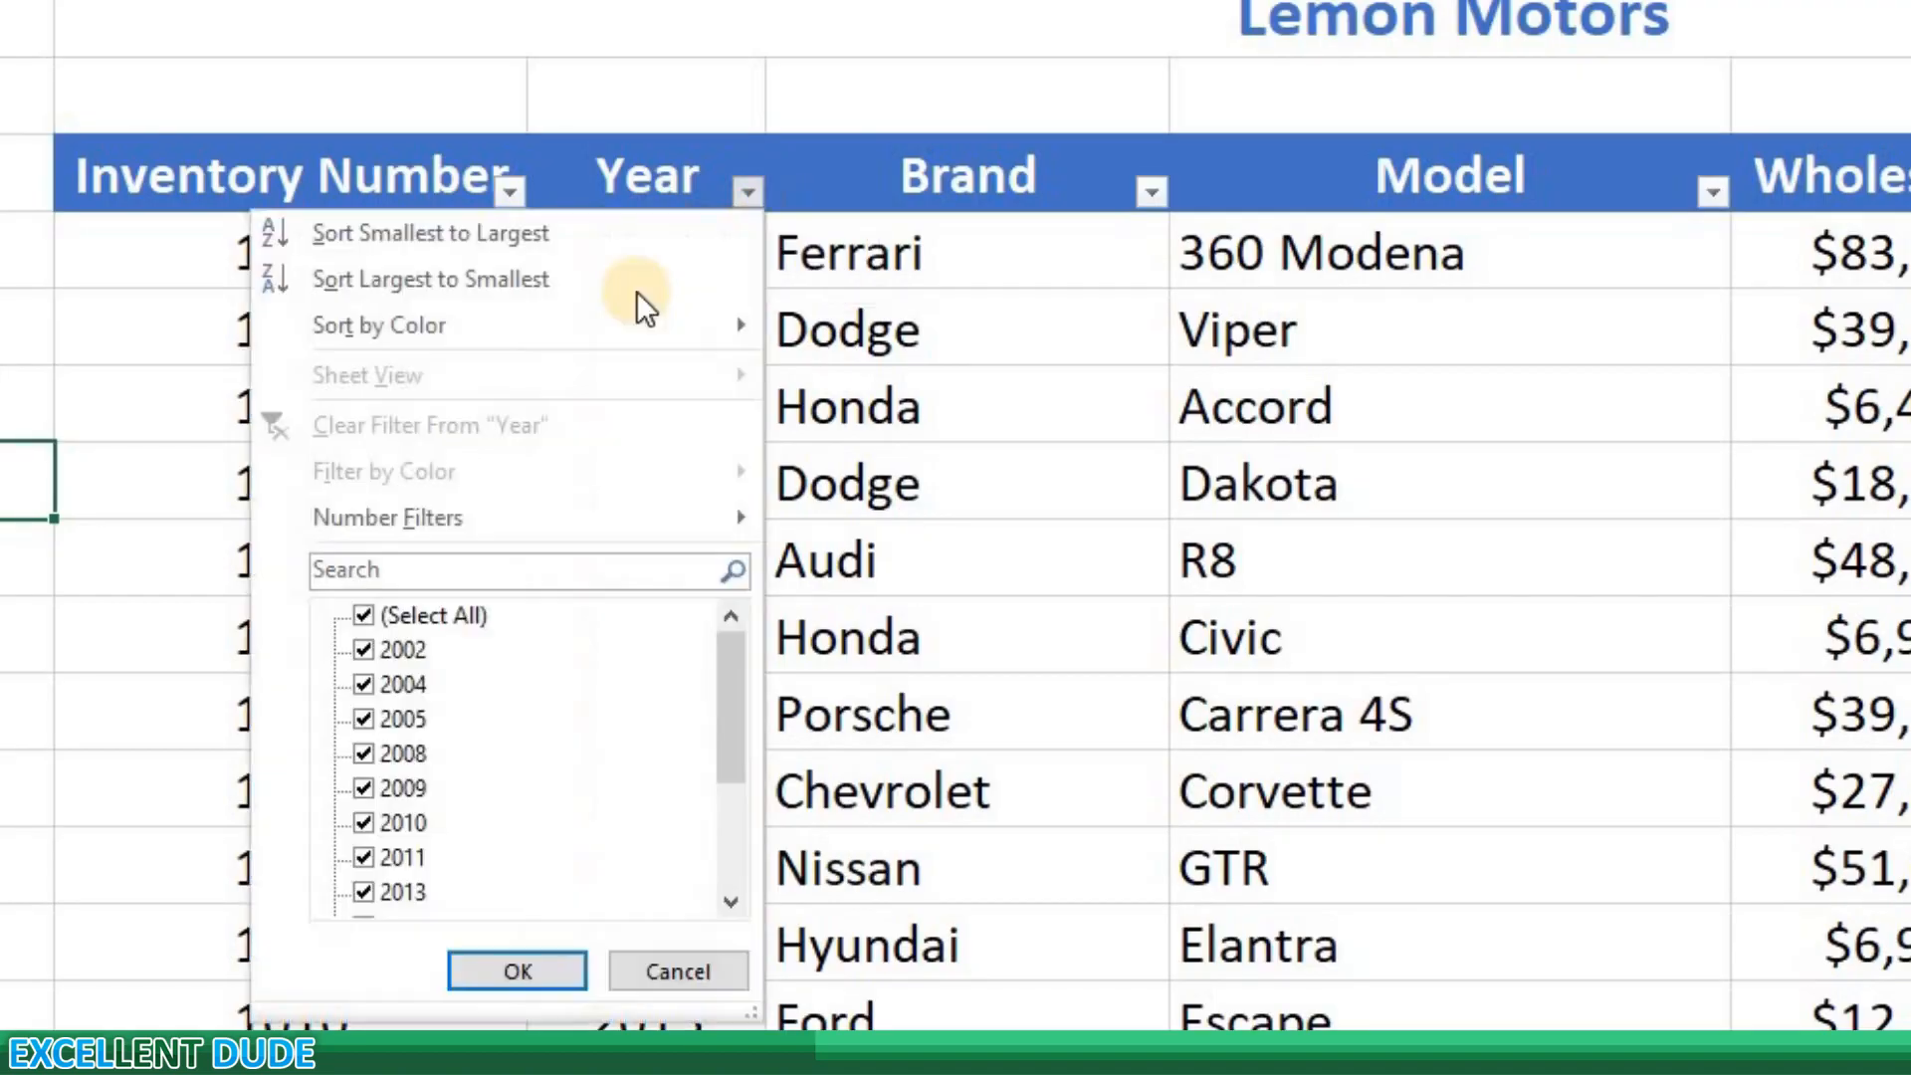
left_click(362, 787)
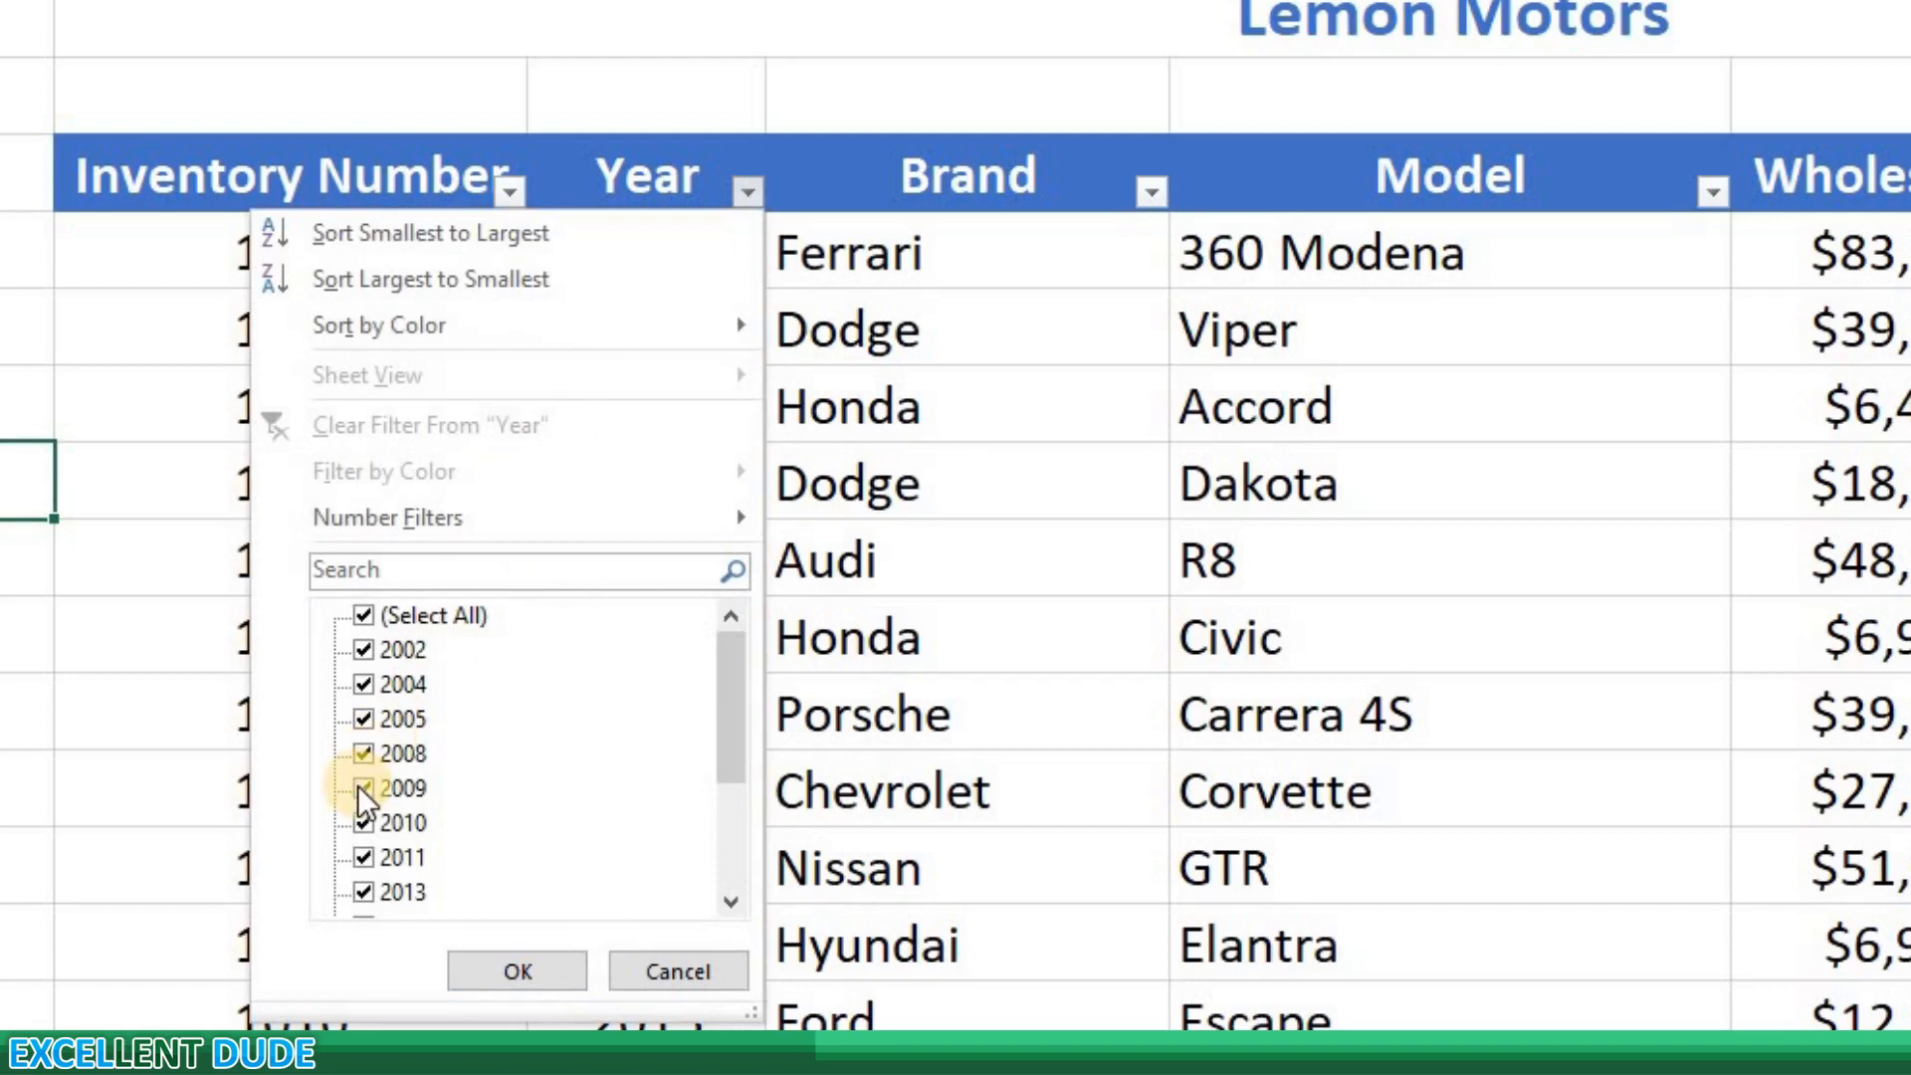
left_click(360, 785)
left_click(362, 754)
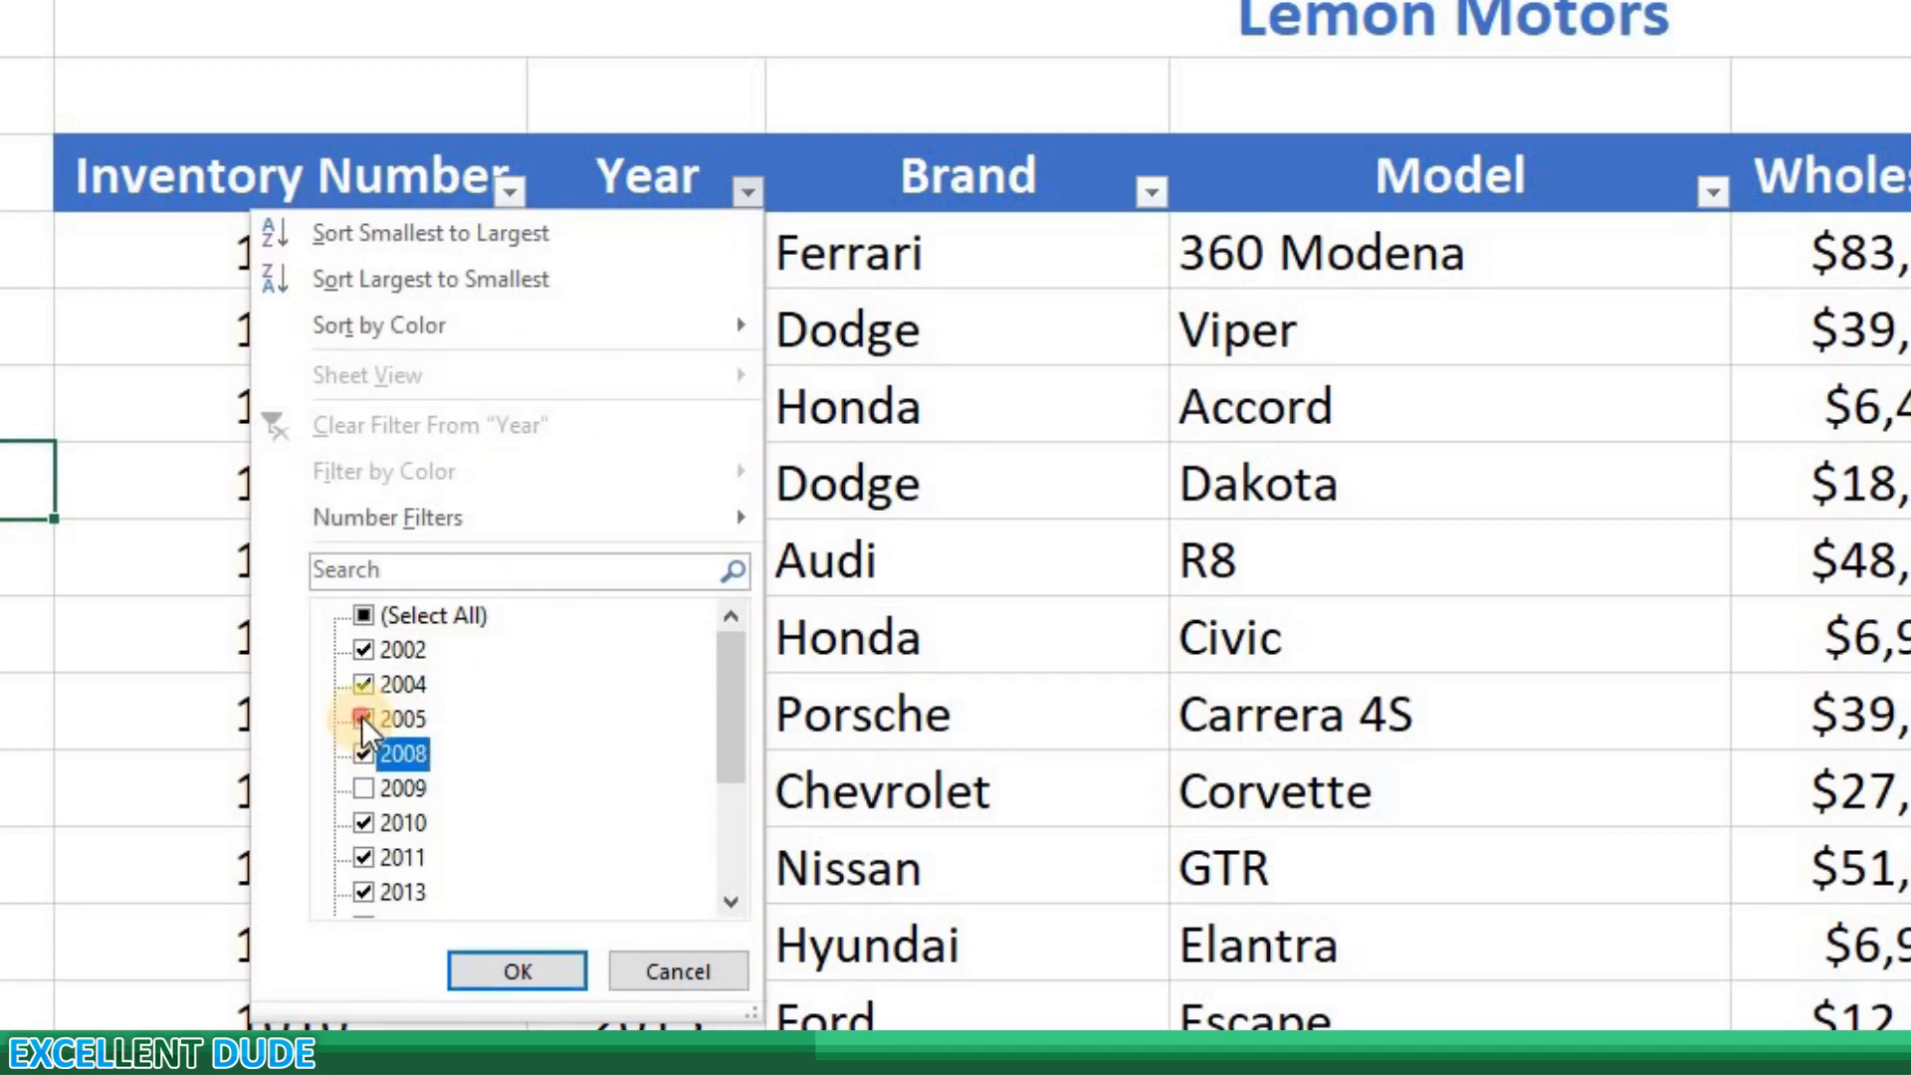
left_click(362, 719)
left_click(362, 665)
left_click(361, 654)
left_click(517, 971)
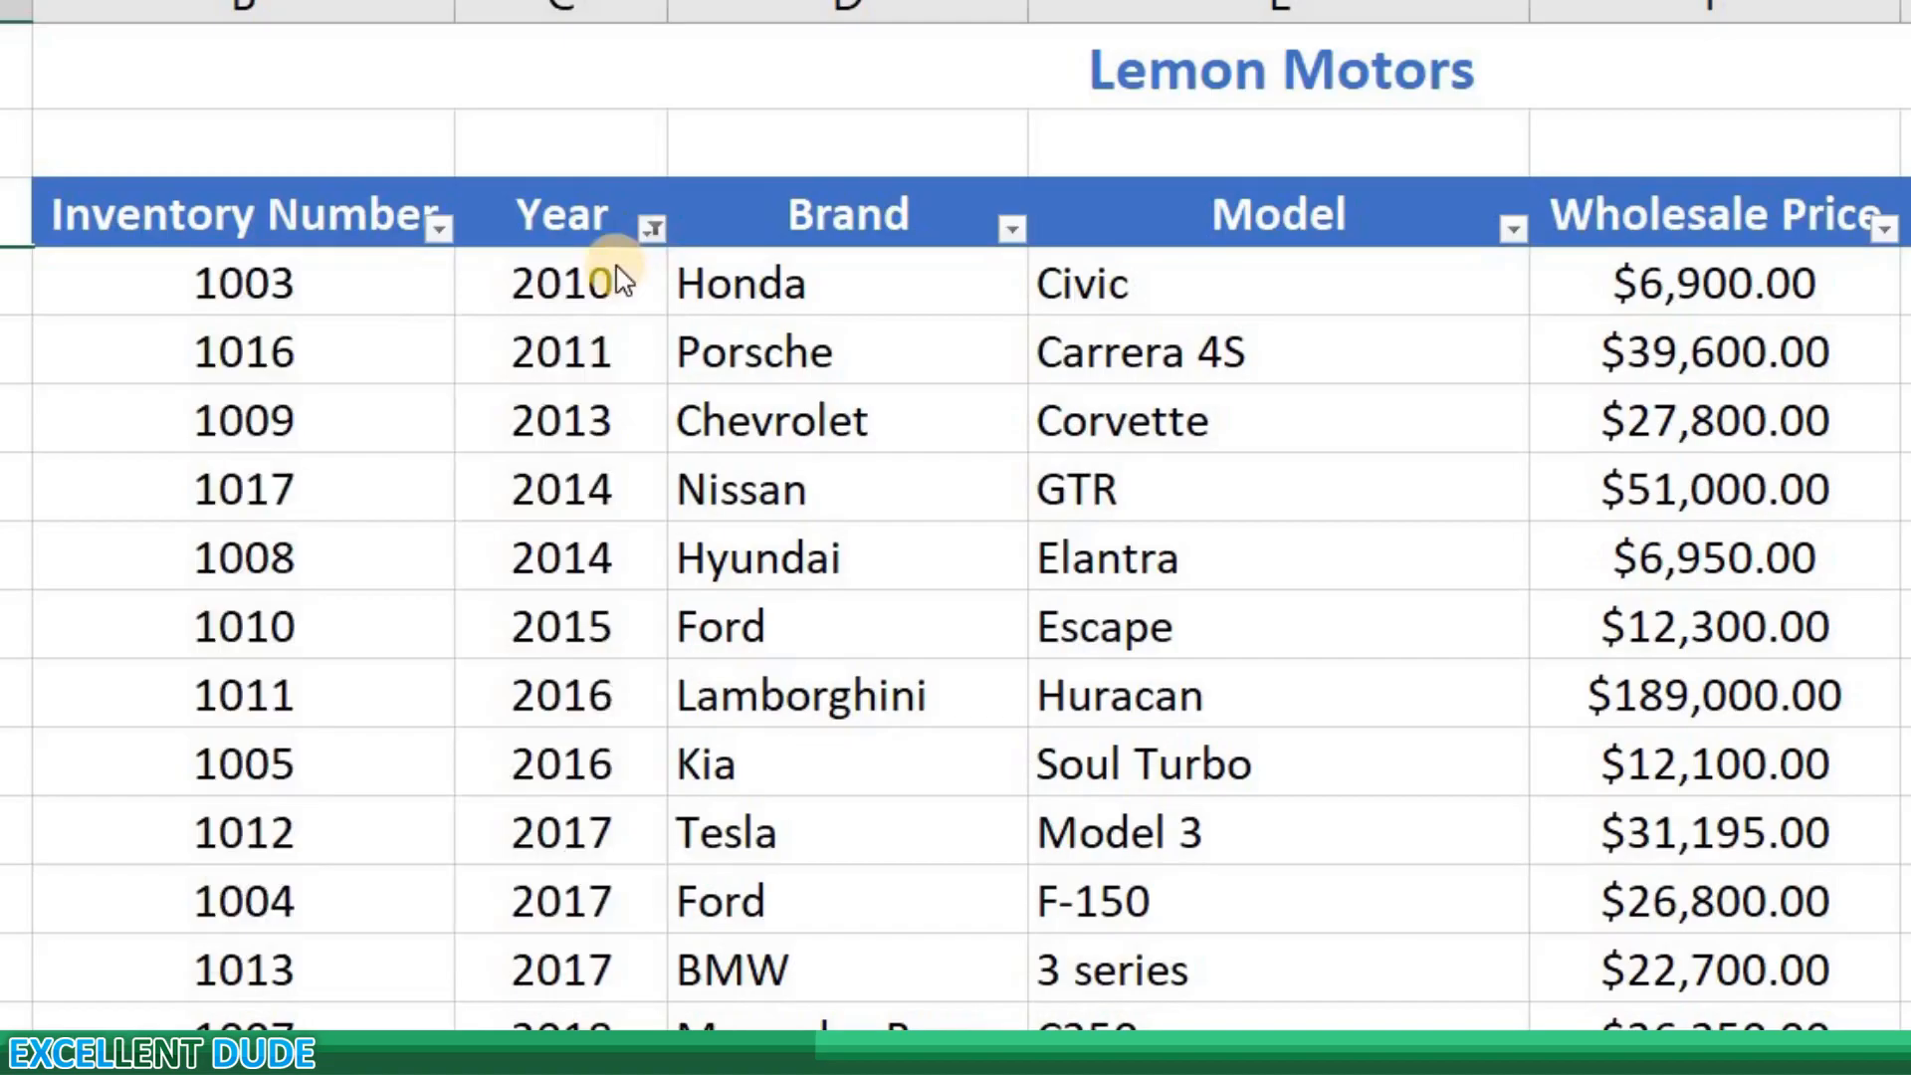
Step: Reselect all years in the Year filter to show every car again
left_click(652, 229)
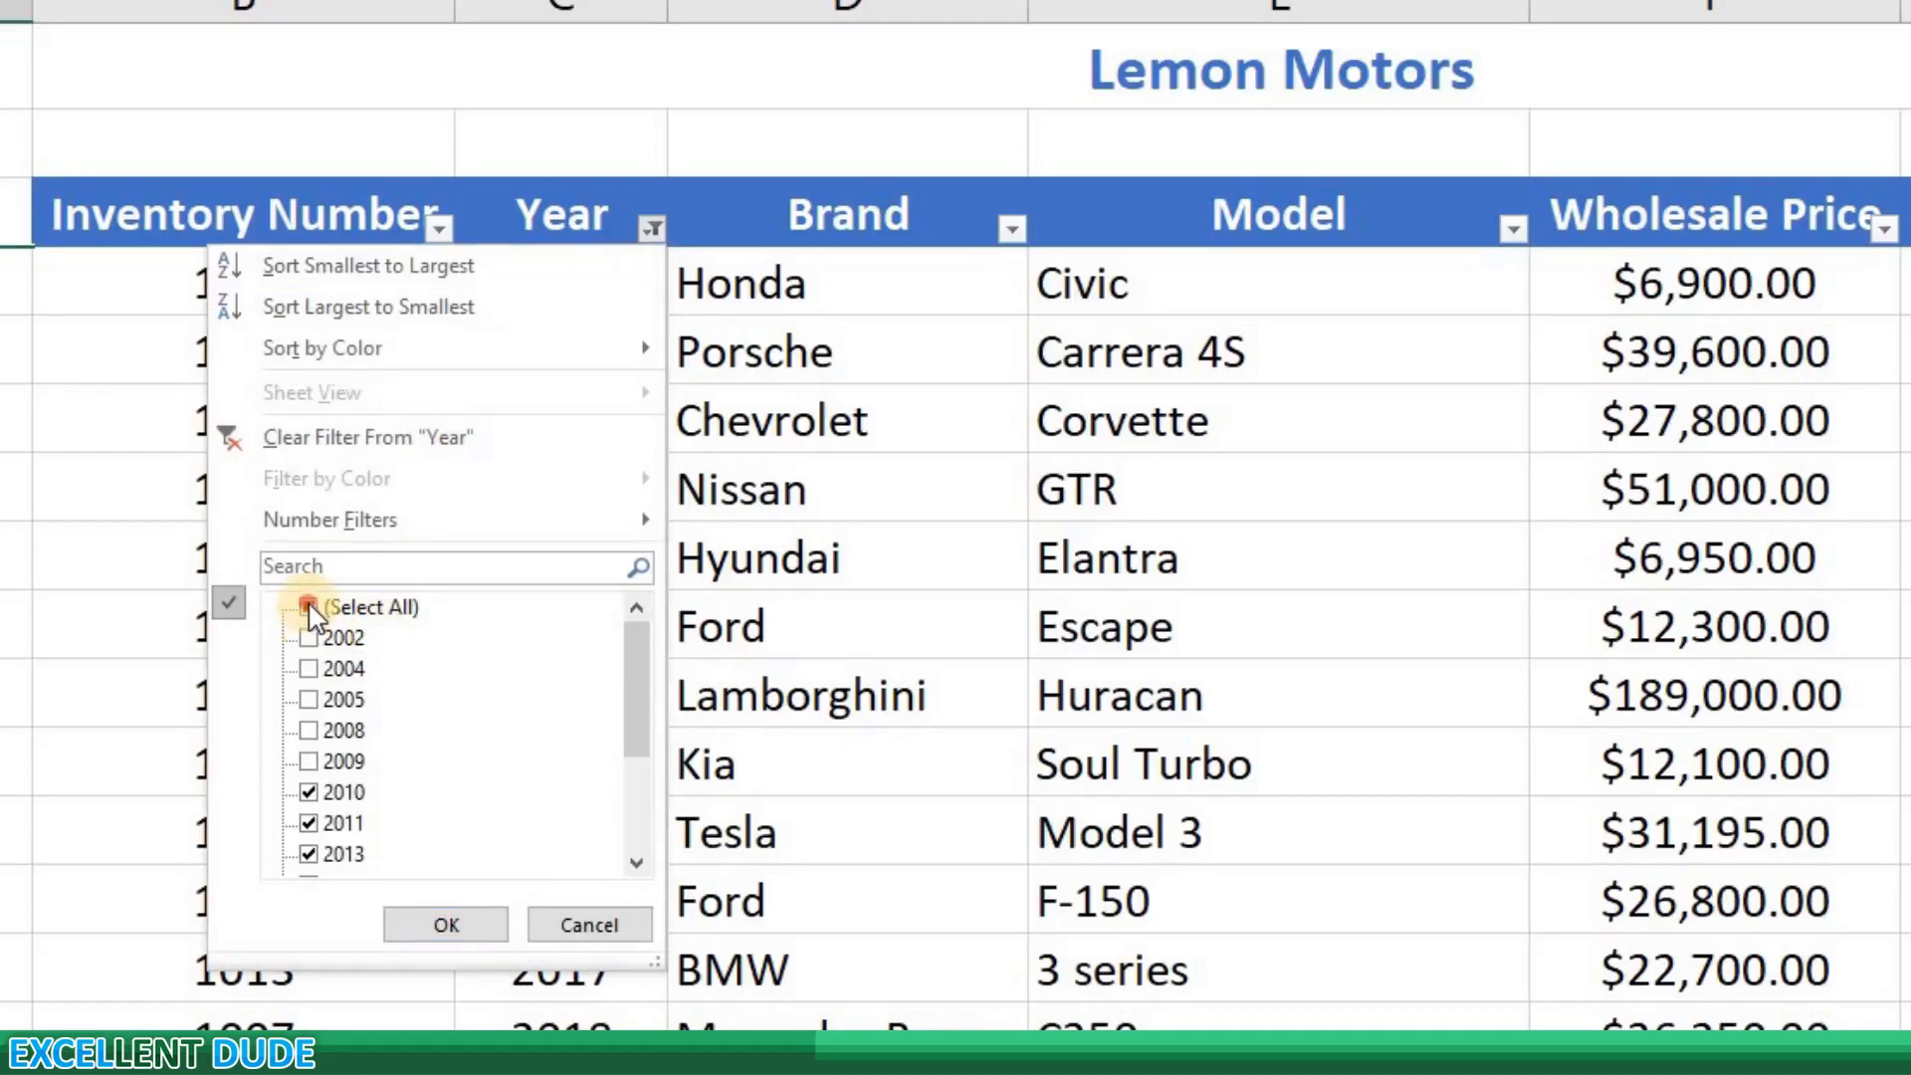
left_click(309, 607)
left_click(448, 925)
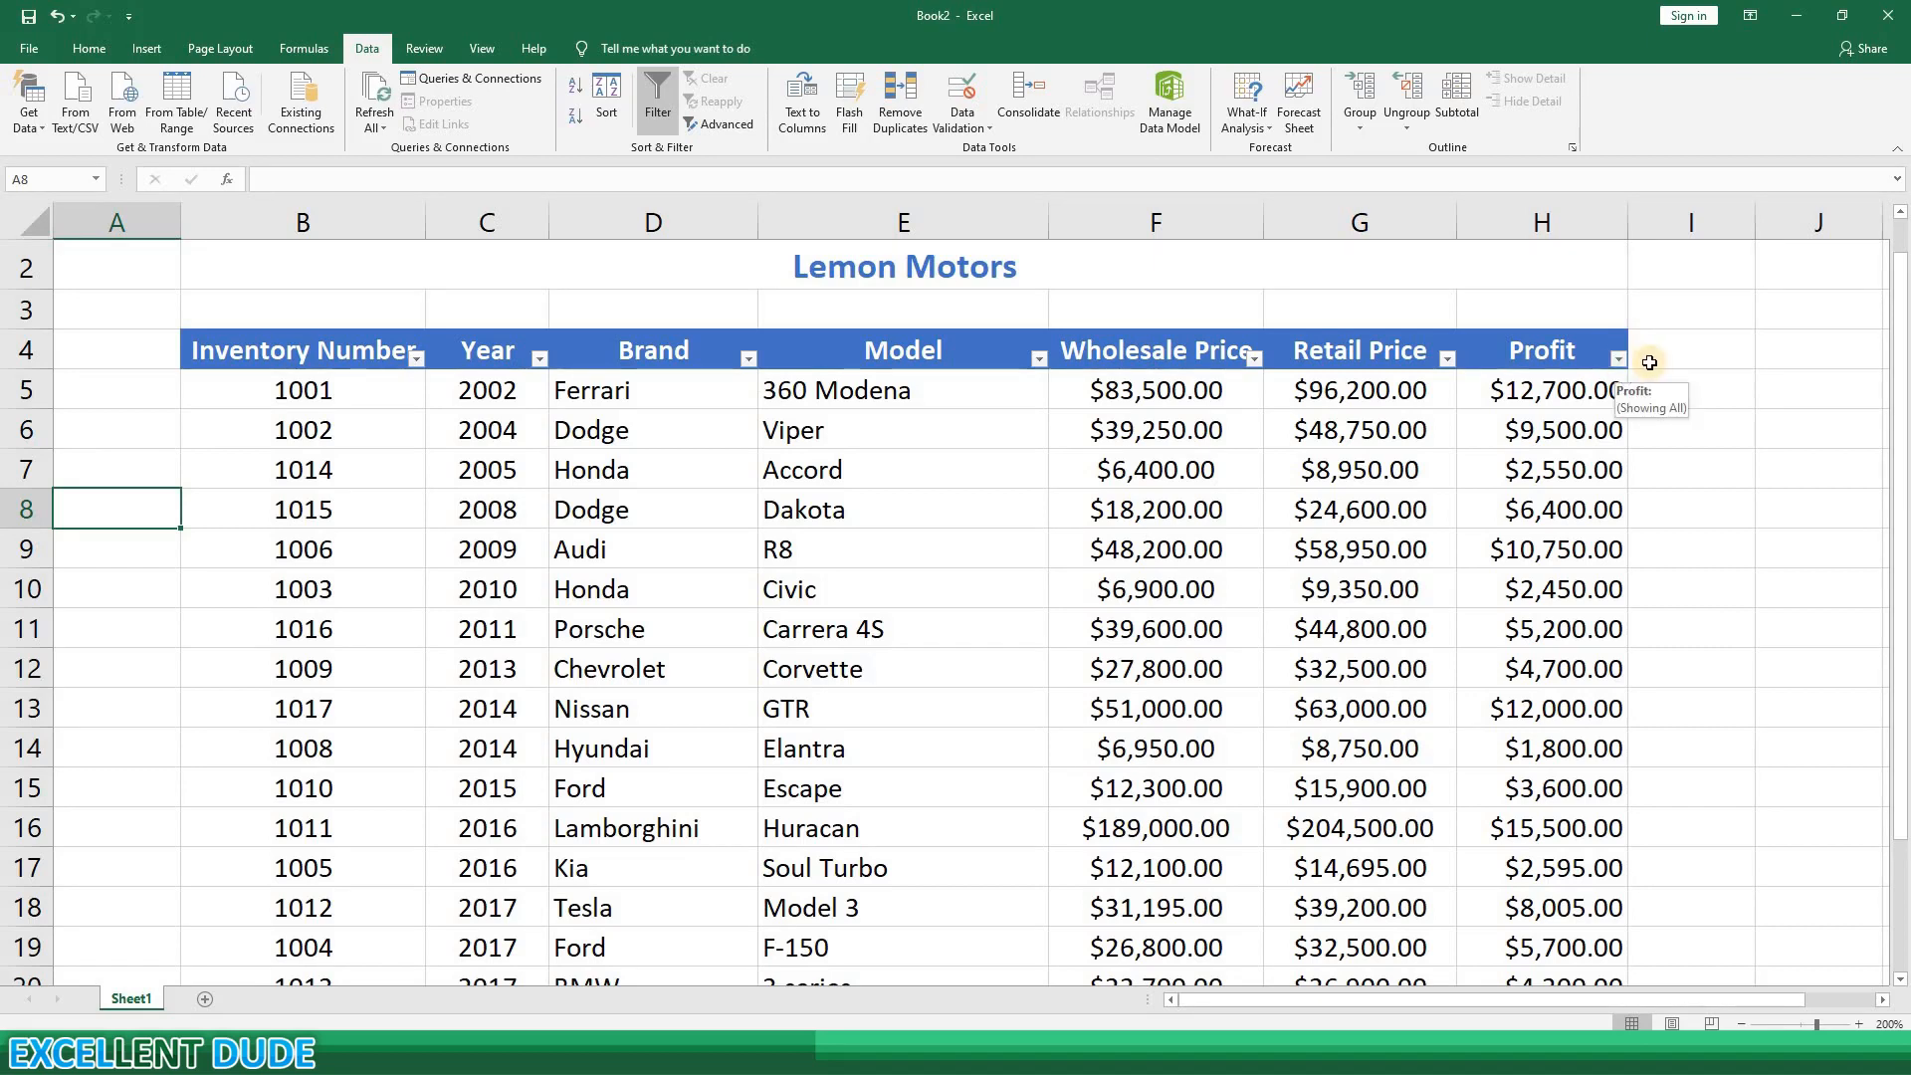
Step: Apply a number filter to the Profit column for values greater than or equal to 5000
left_click(1618, 359)
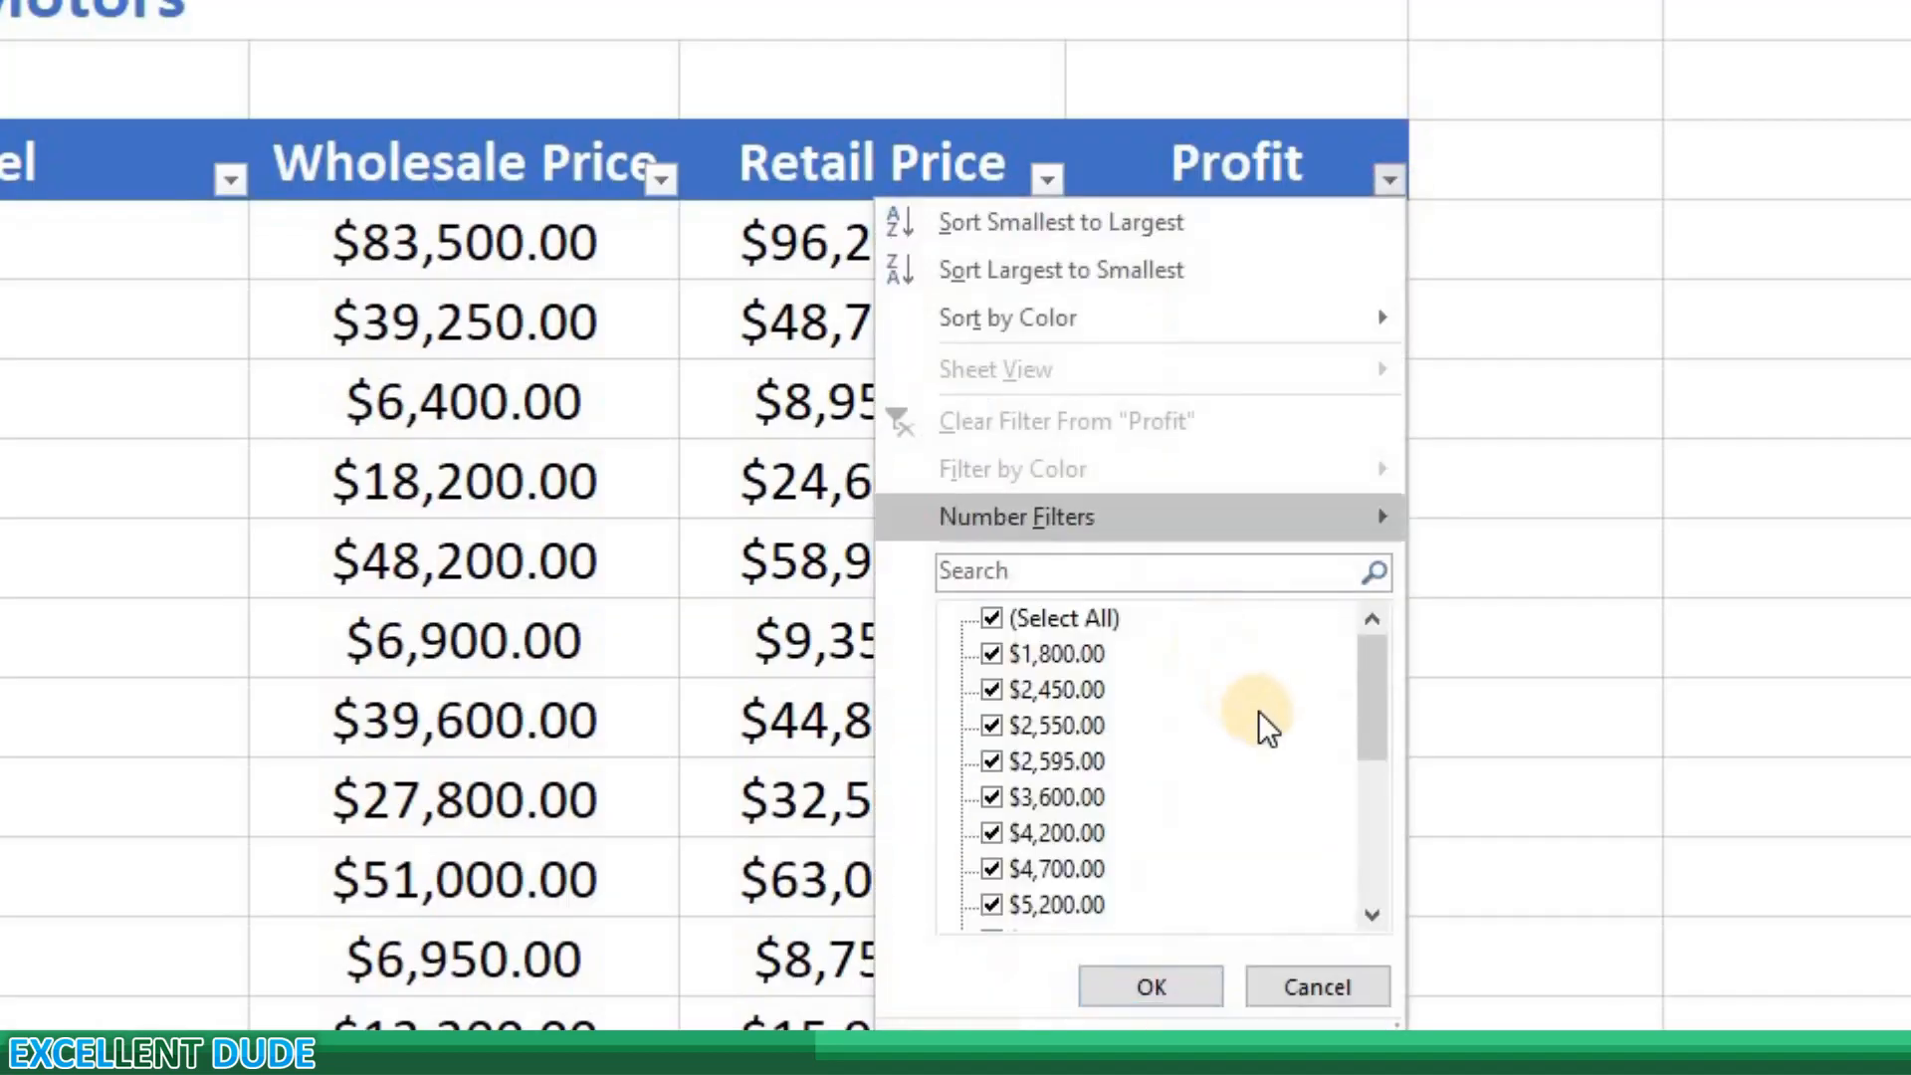
scroll(1267, 732, "down", 3)
scroll(1280, 793, "up", 3)
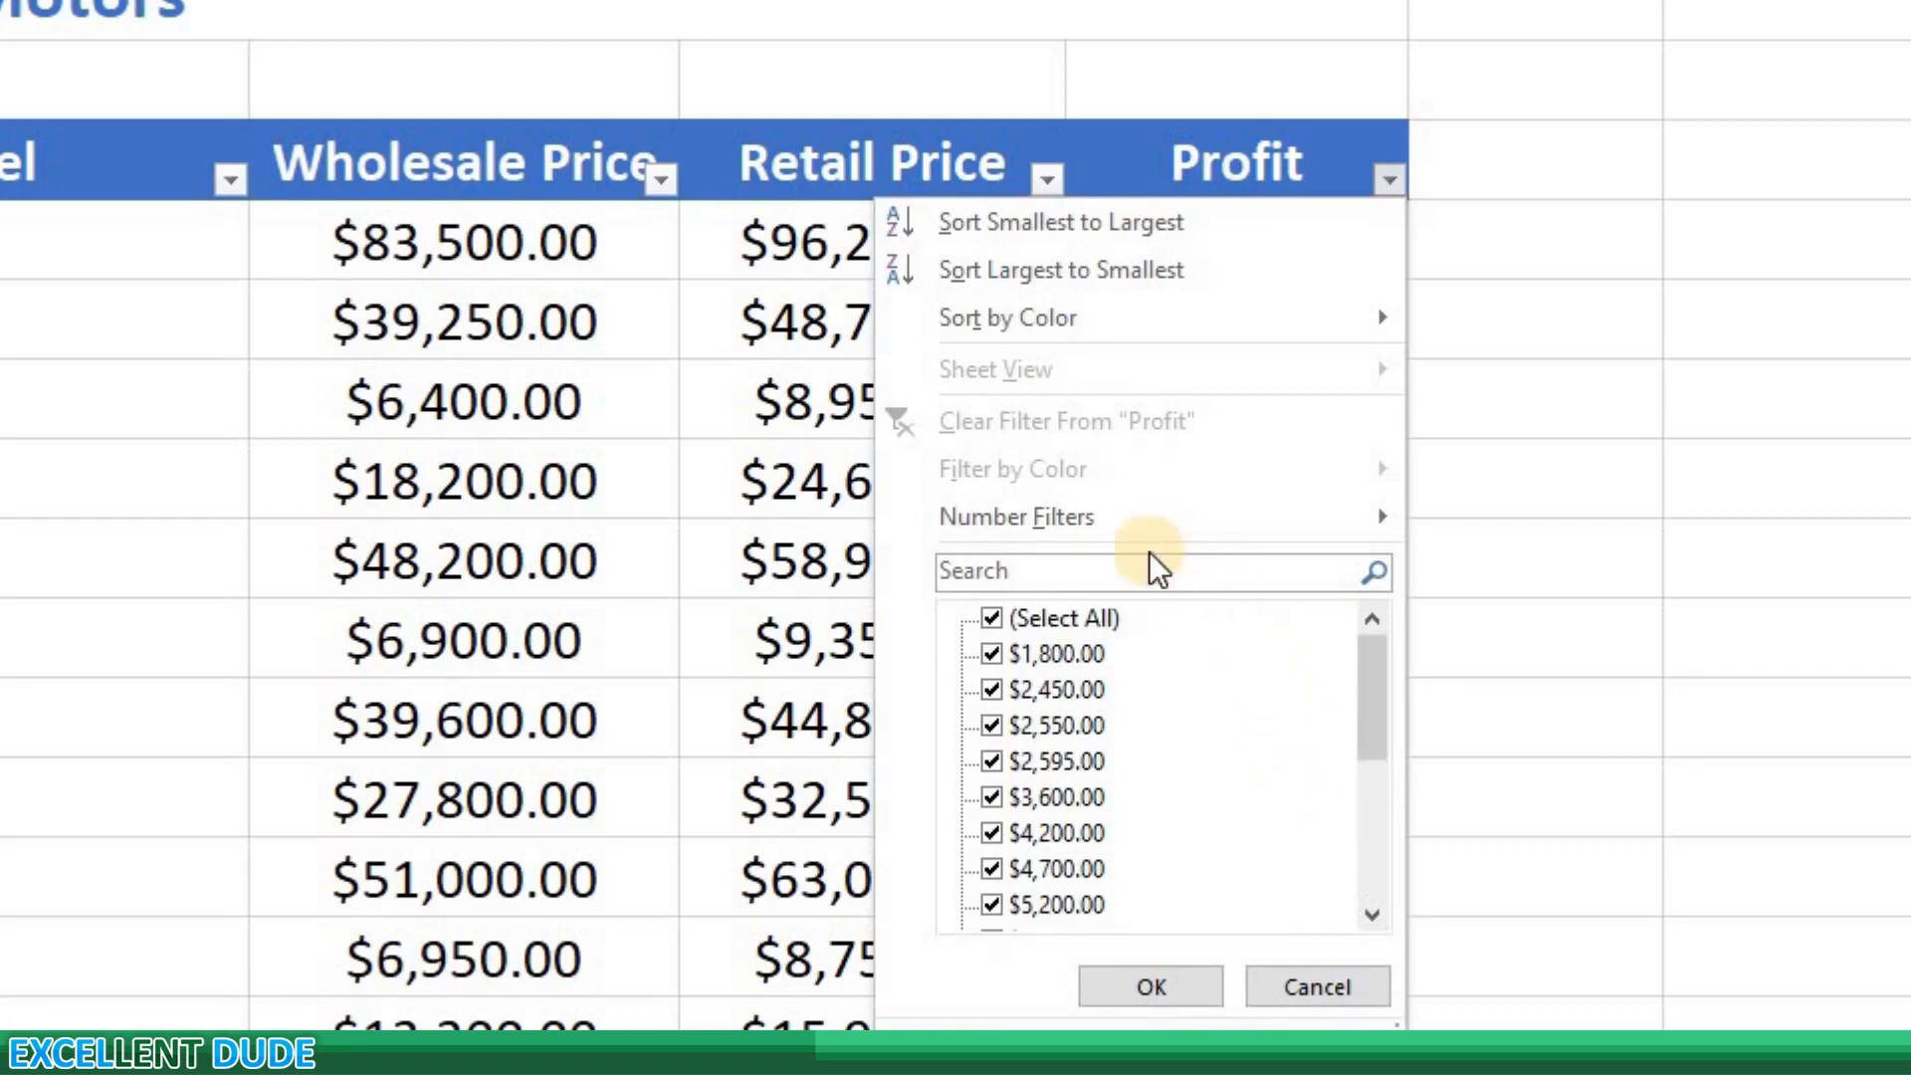
mouse_move(1073, 524)
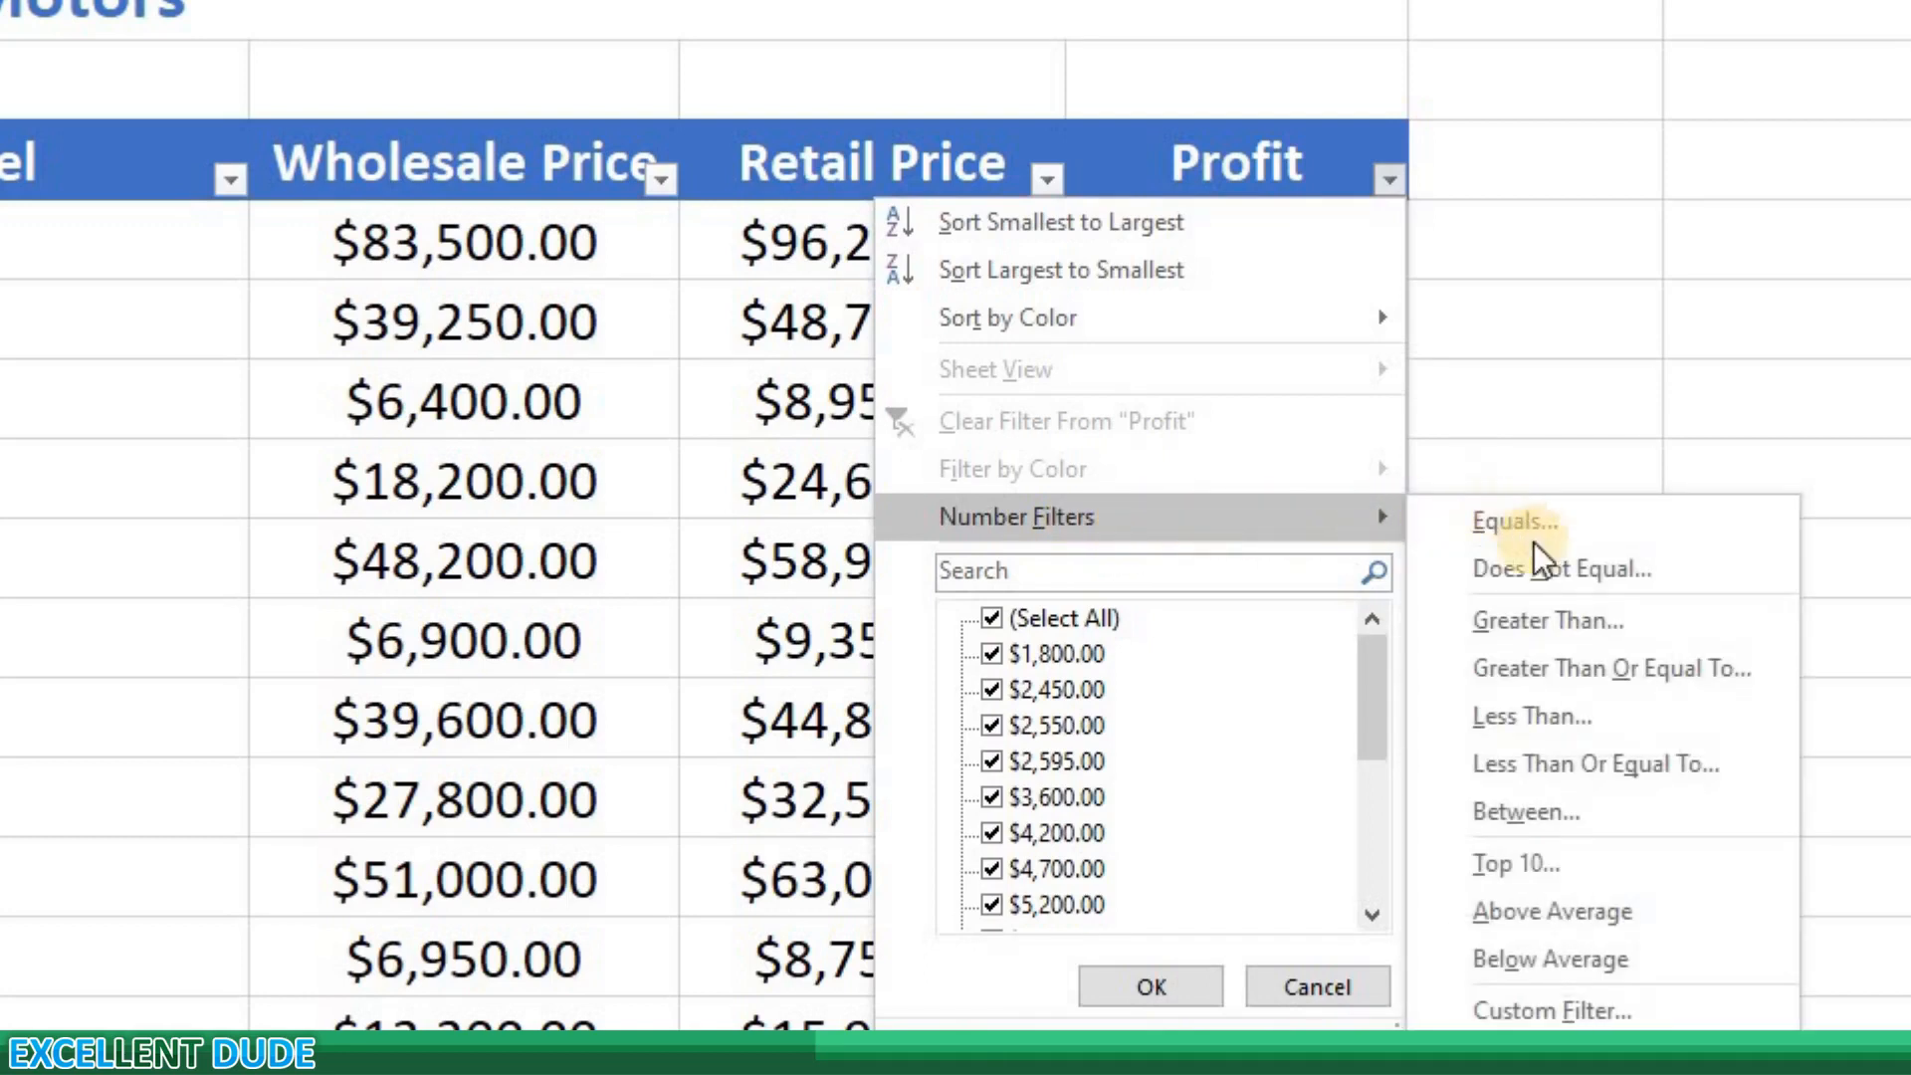
left_click(1545, 667)
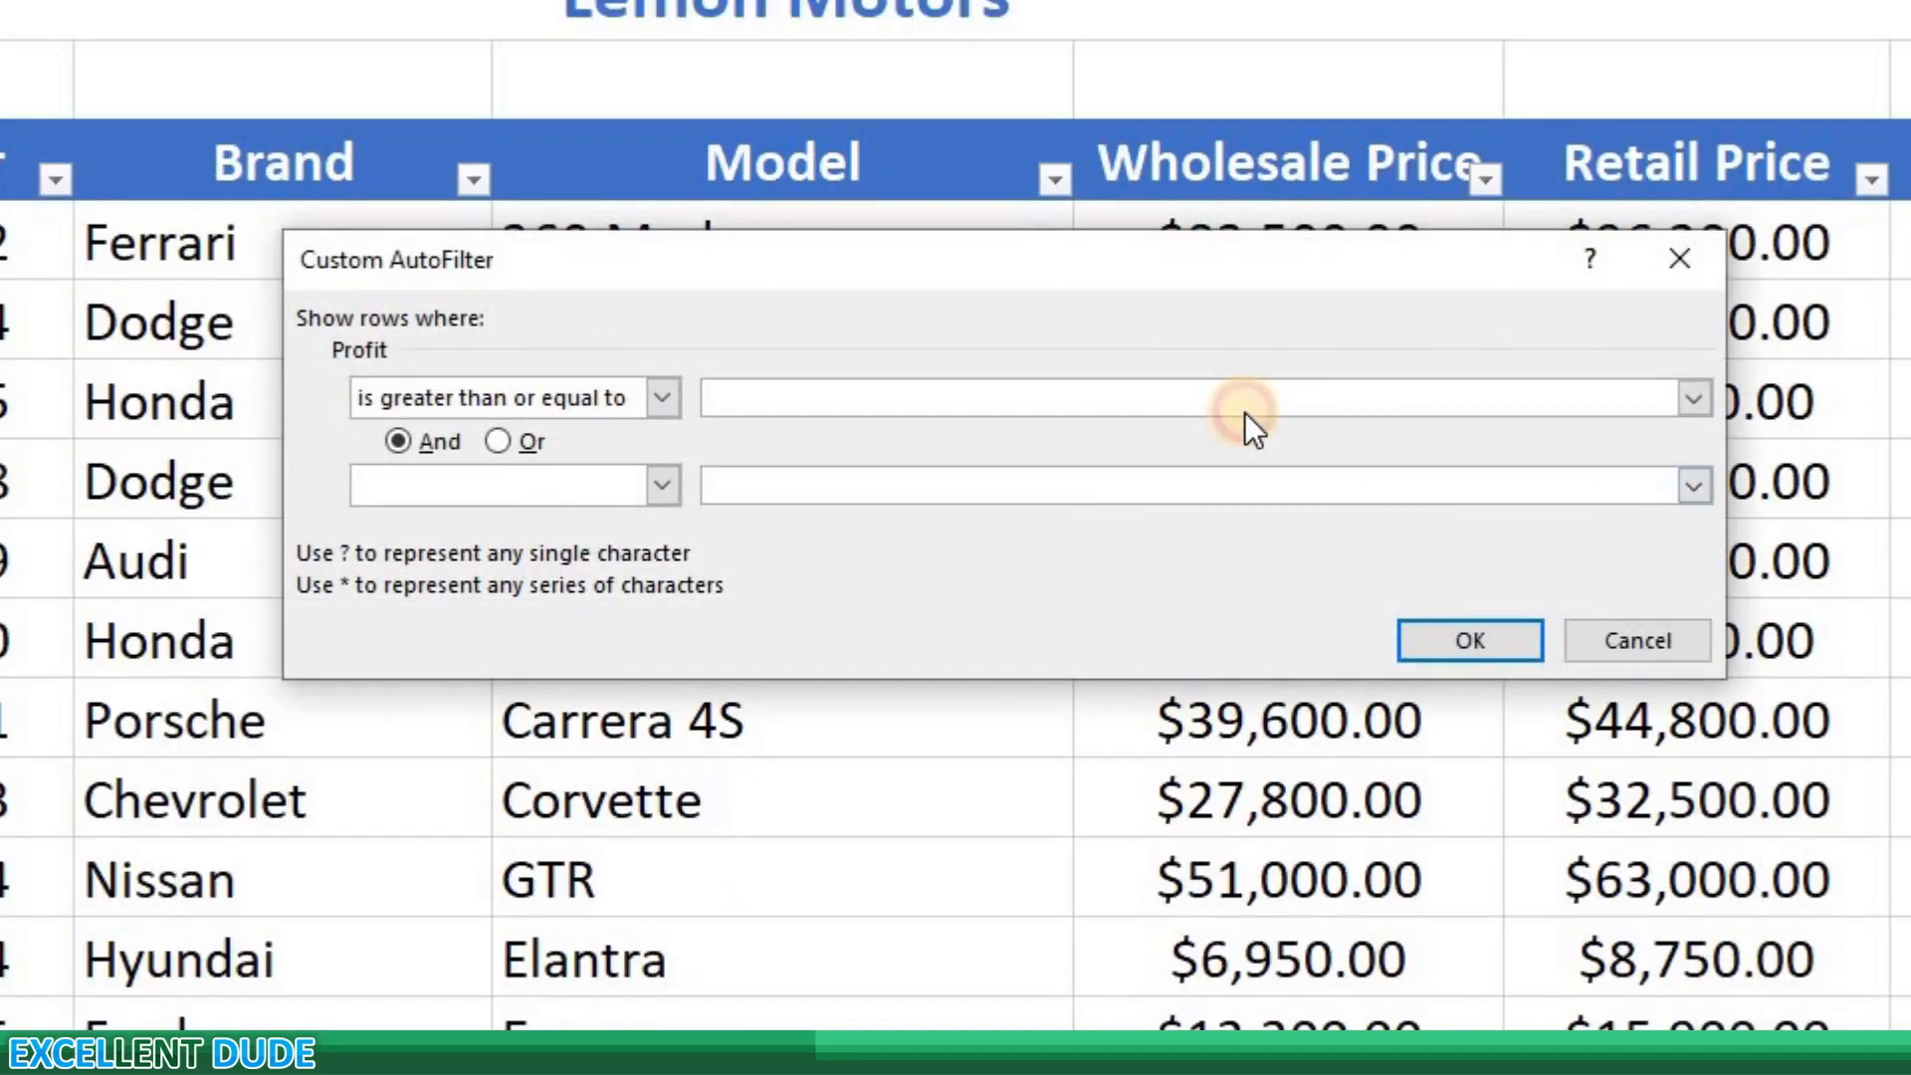
left_click(1244, 403)
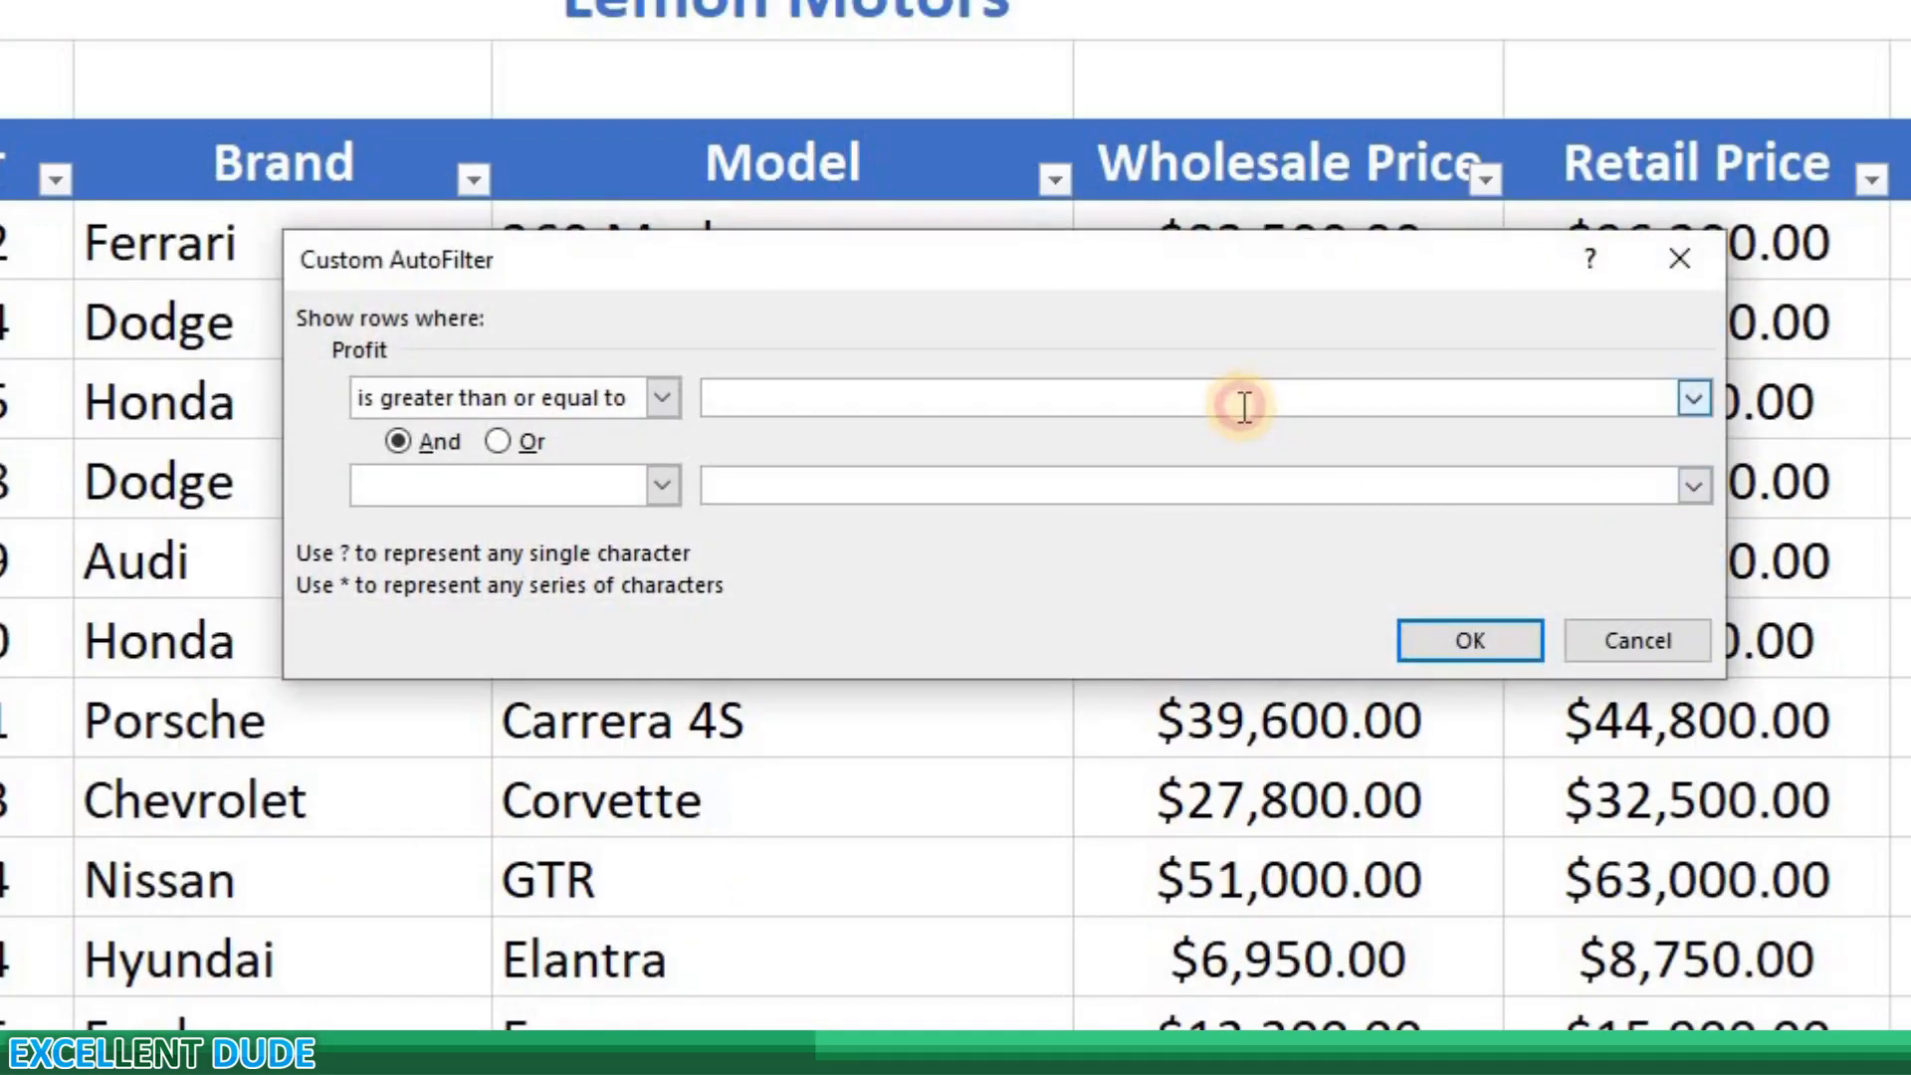
type("5000")
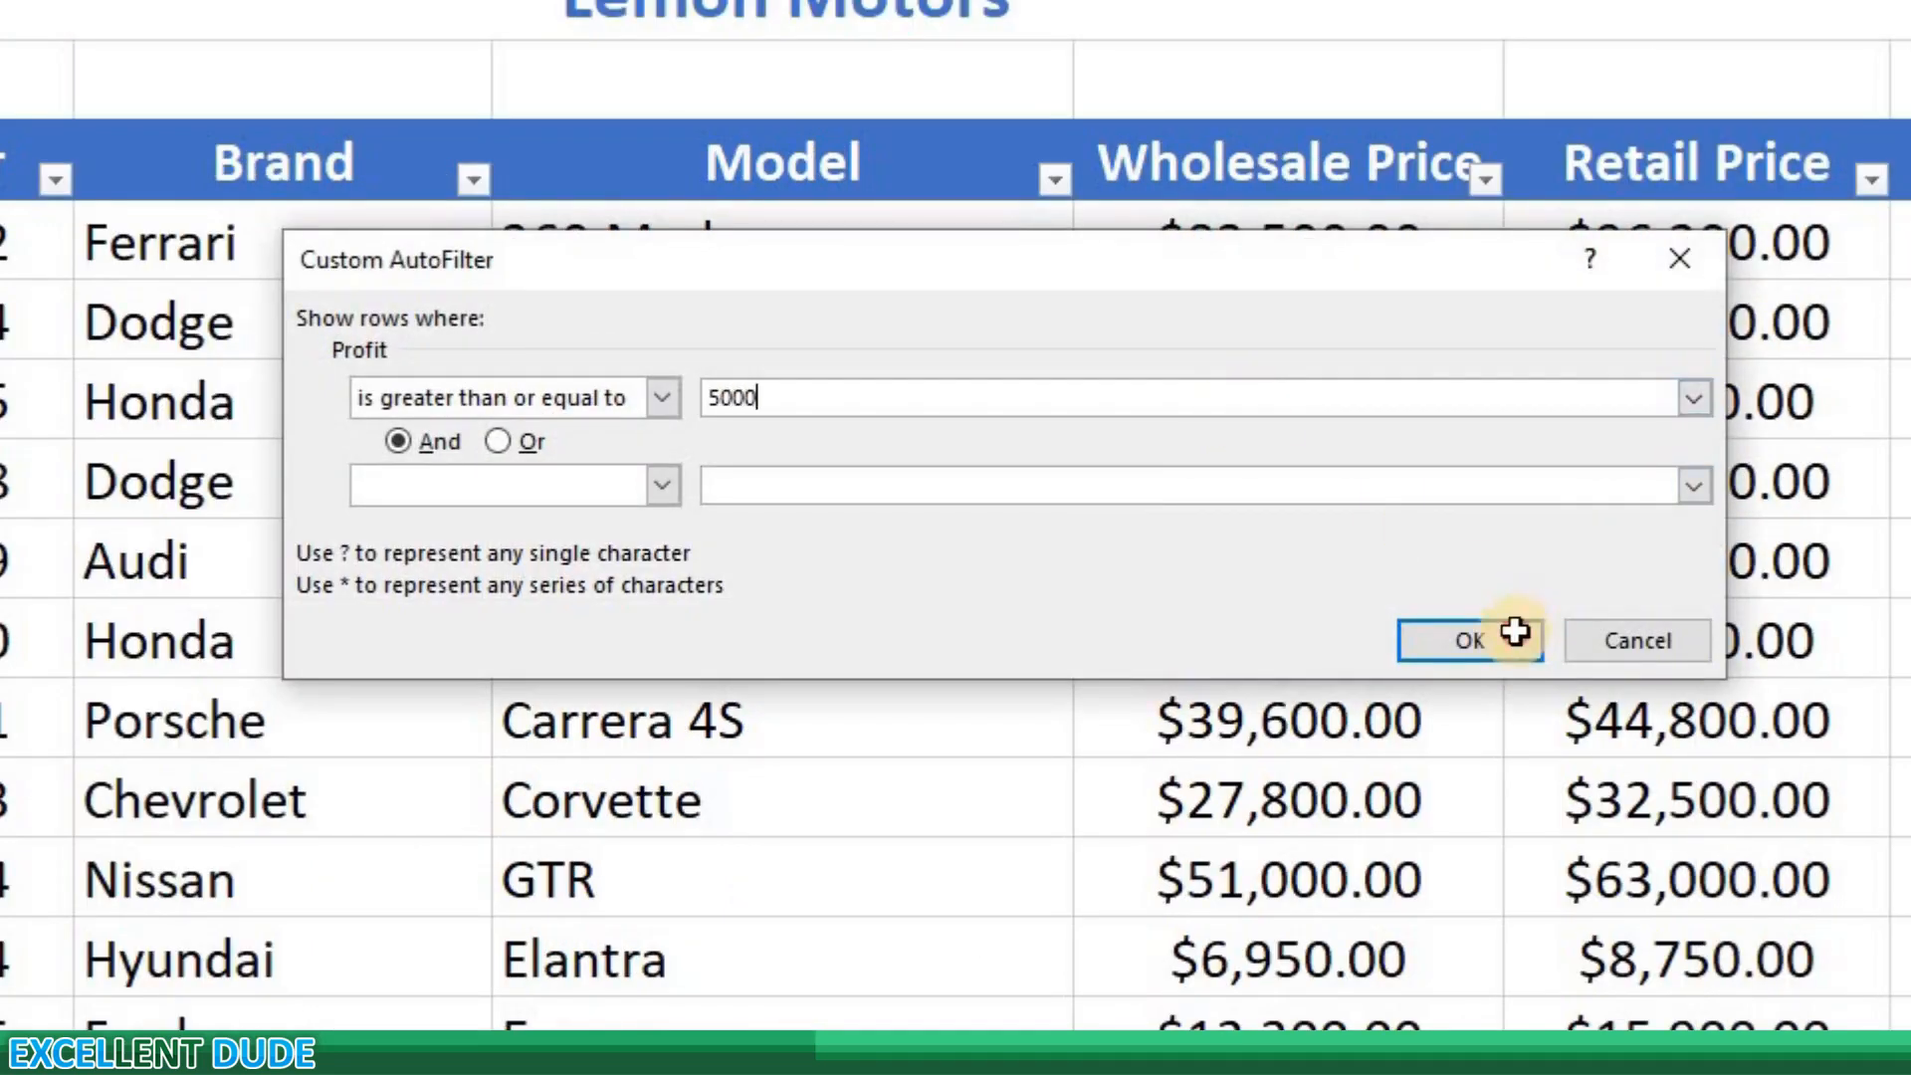
left_click(1498, 637)
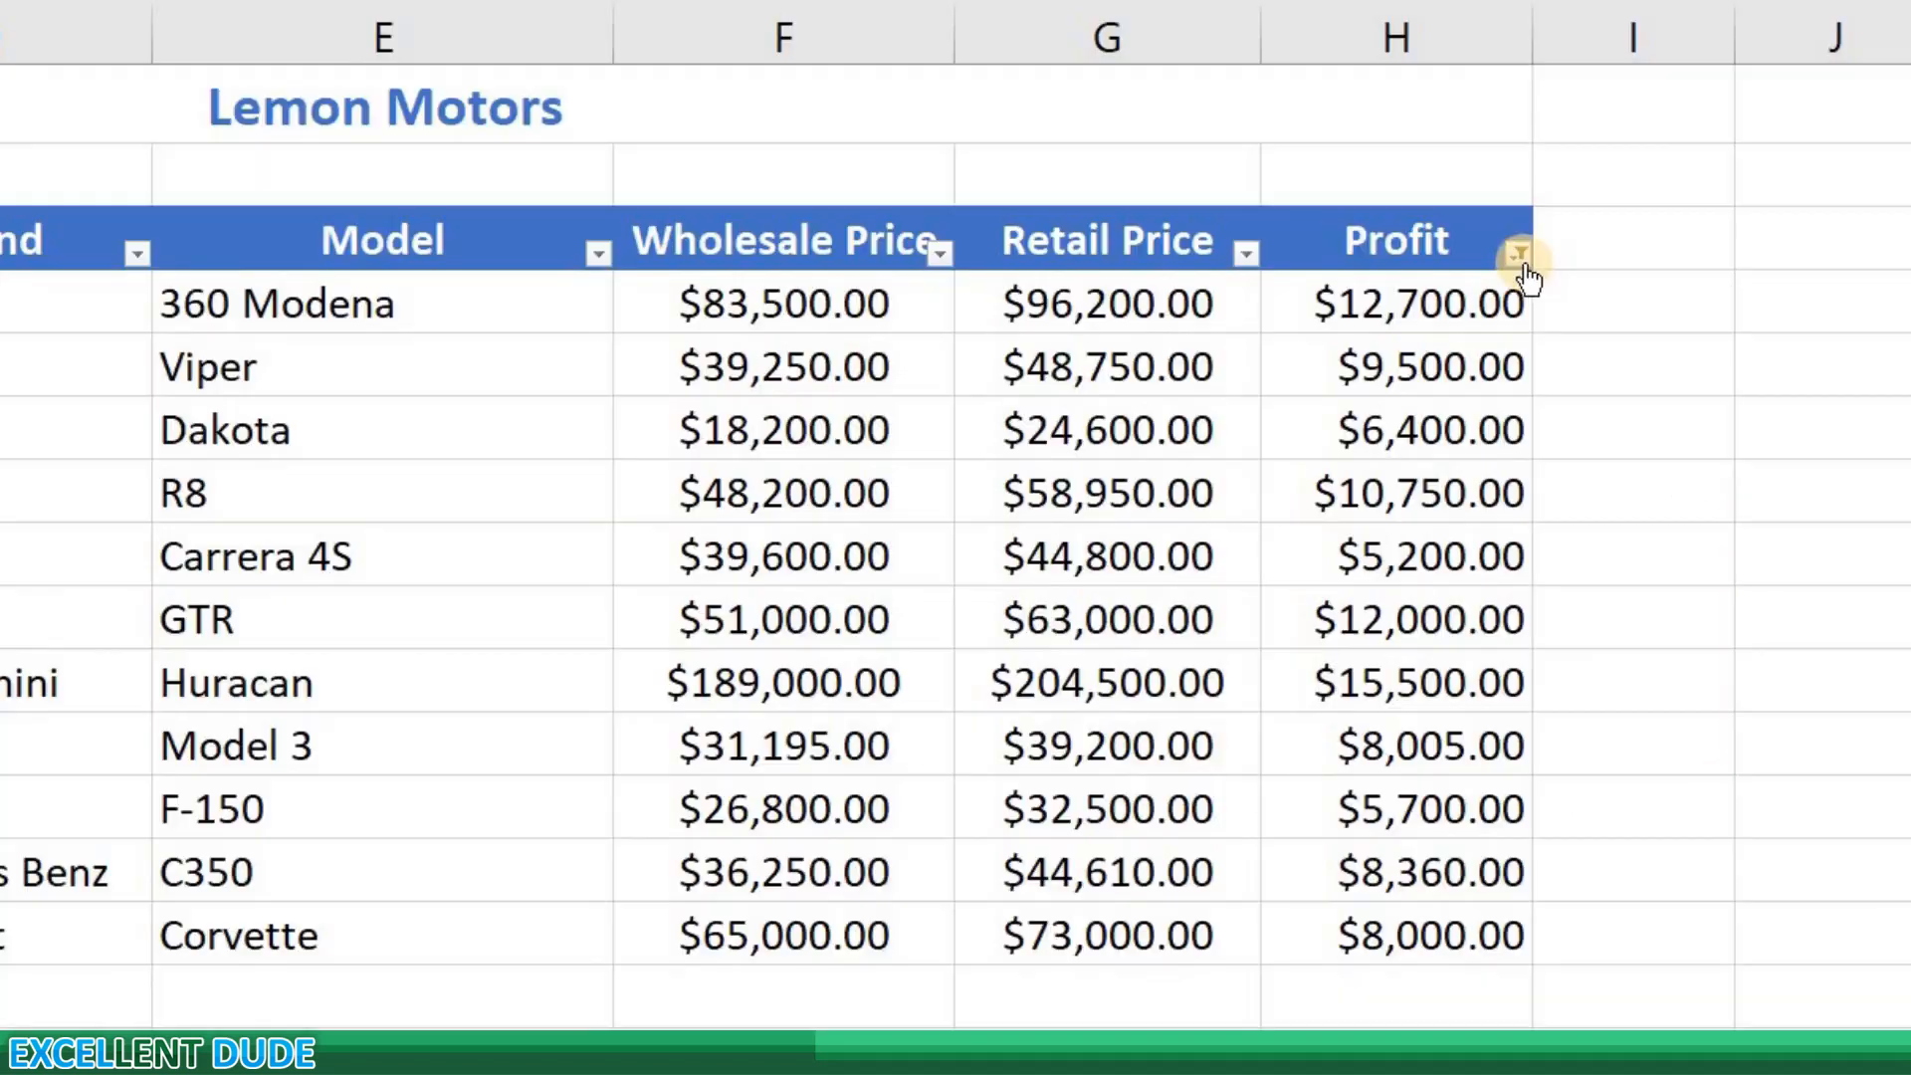
Step: Clear the filter from the Profit column and turn off filtering for the whole table
left_click(1523, 261)
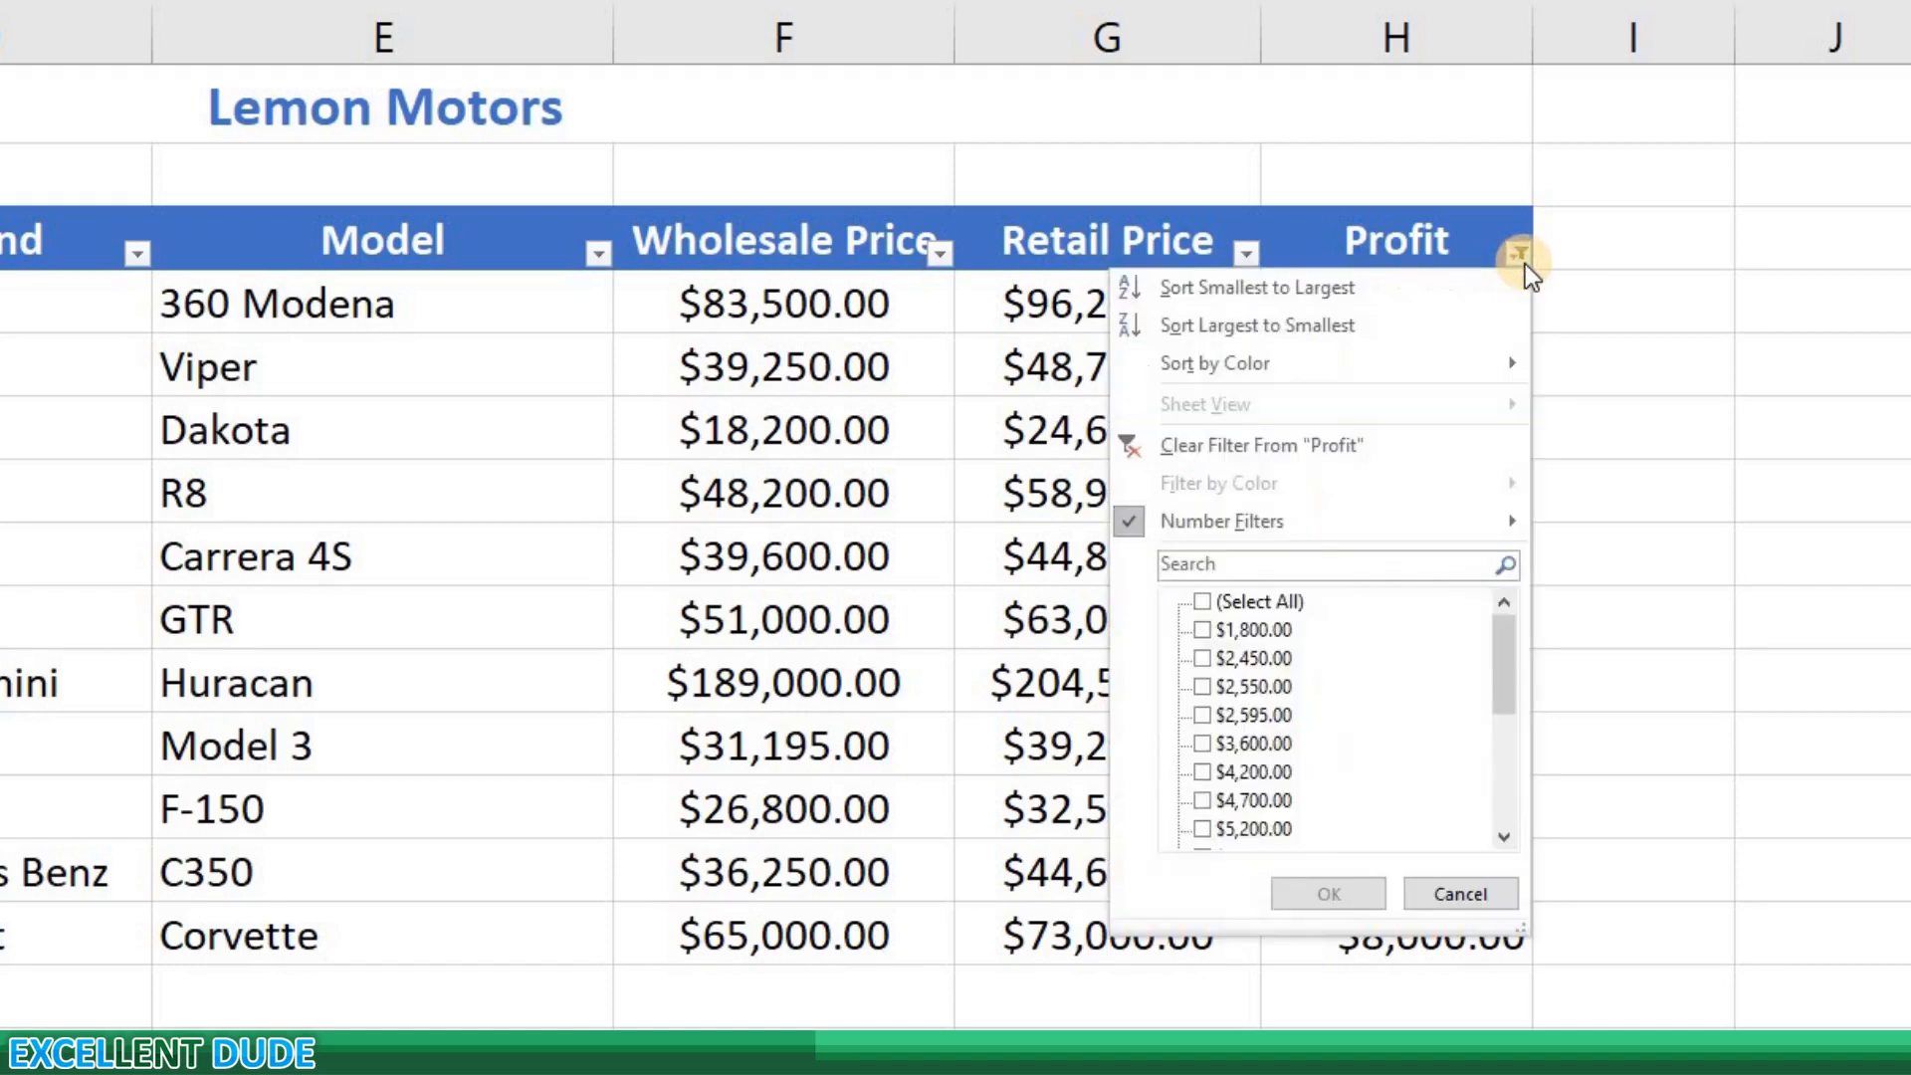
left_click(1334, 445)
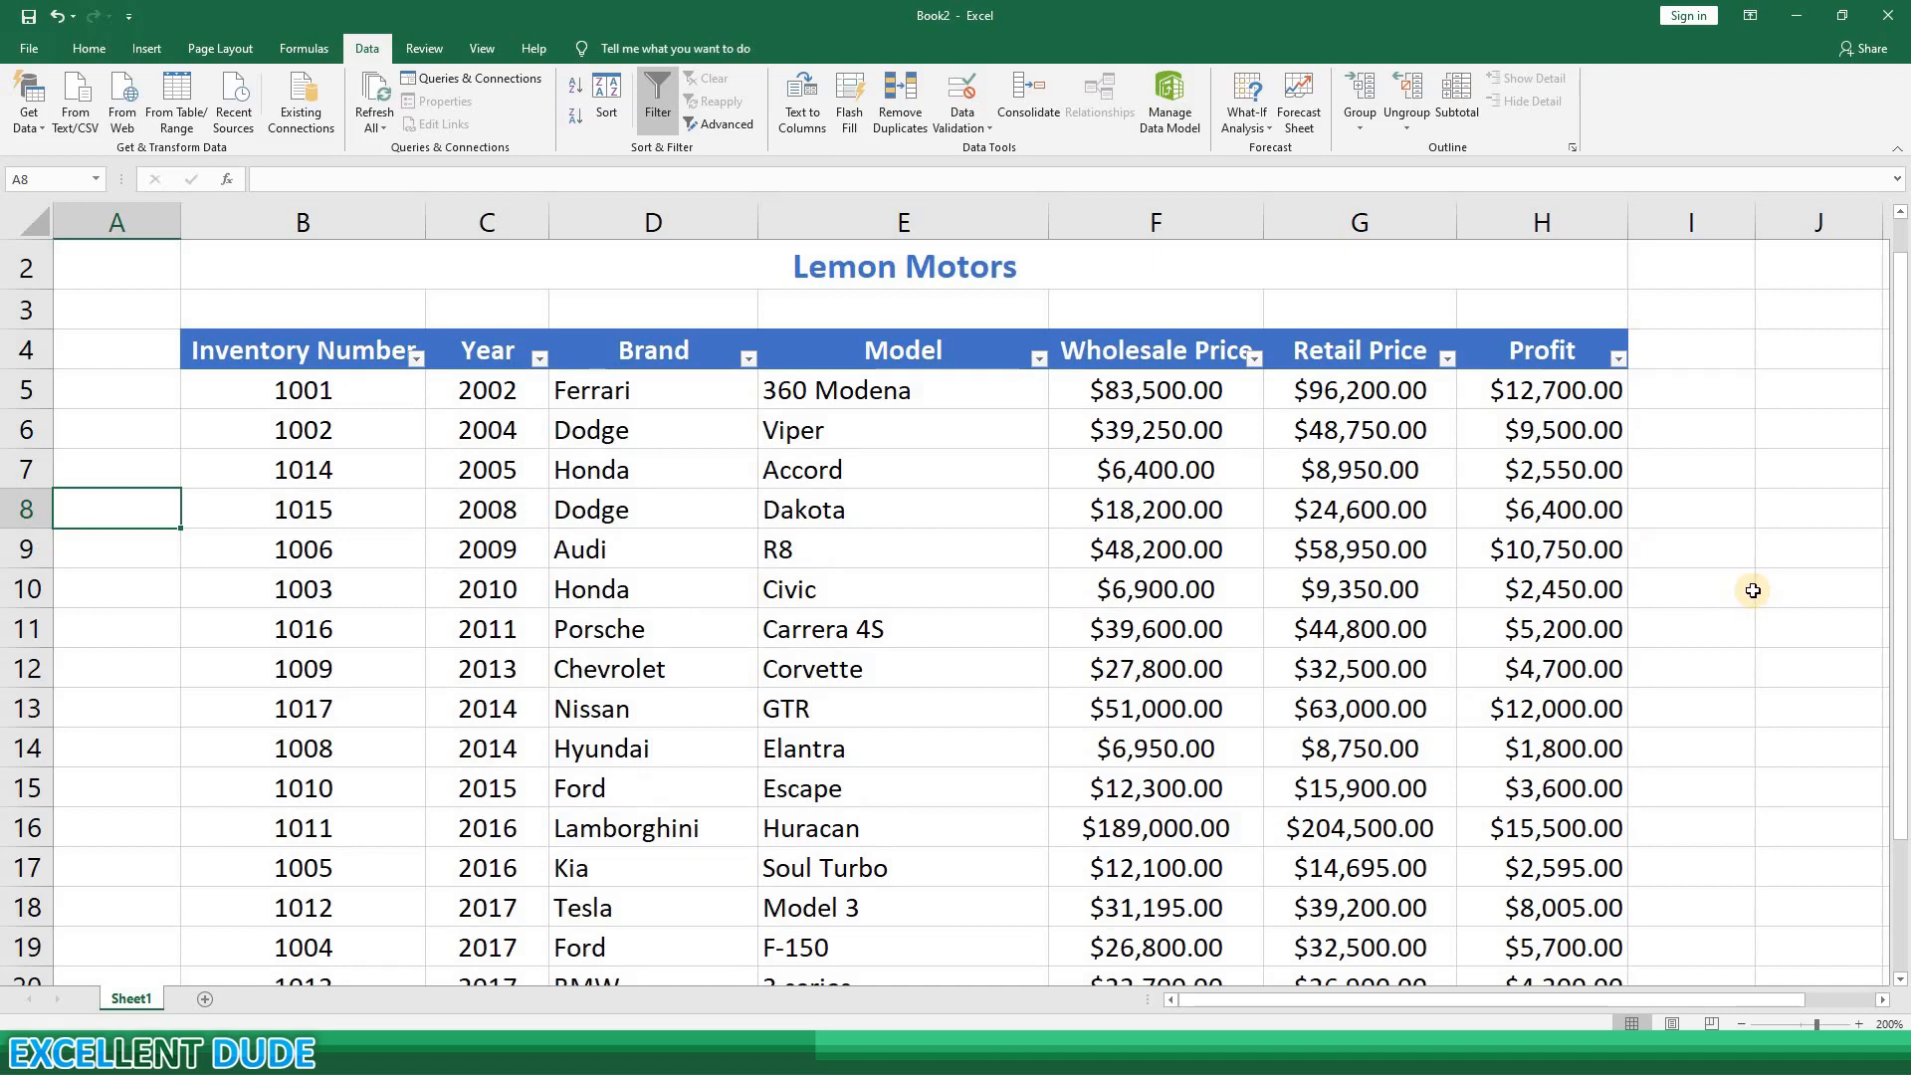
left_click(1753, 591)
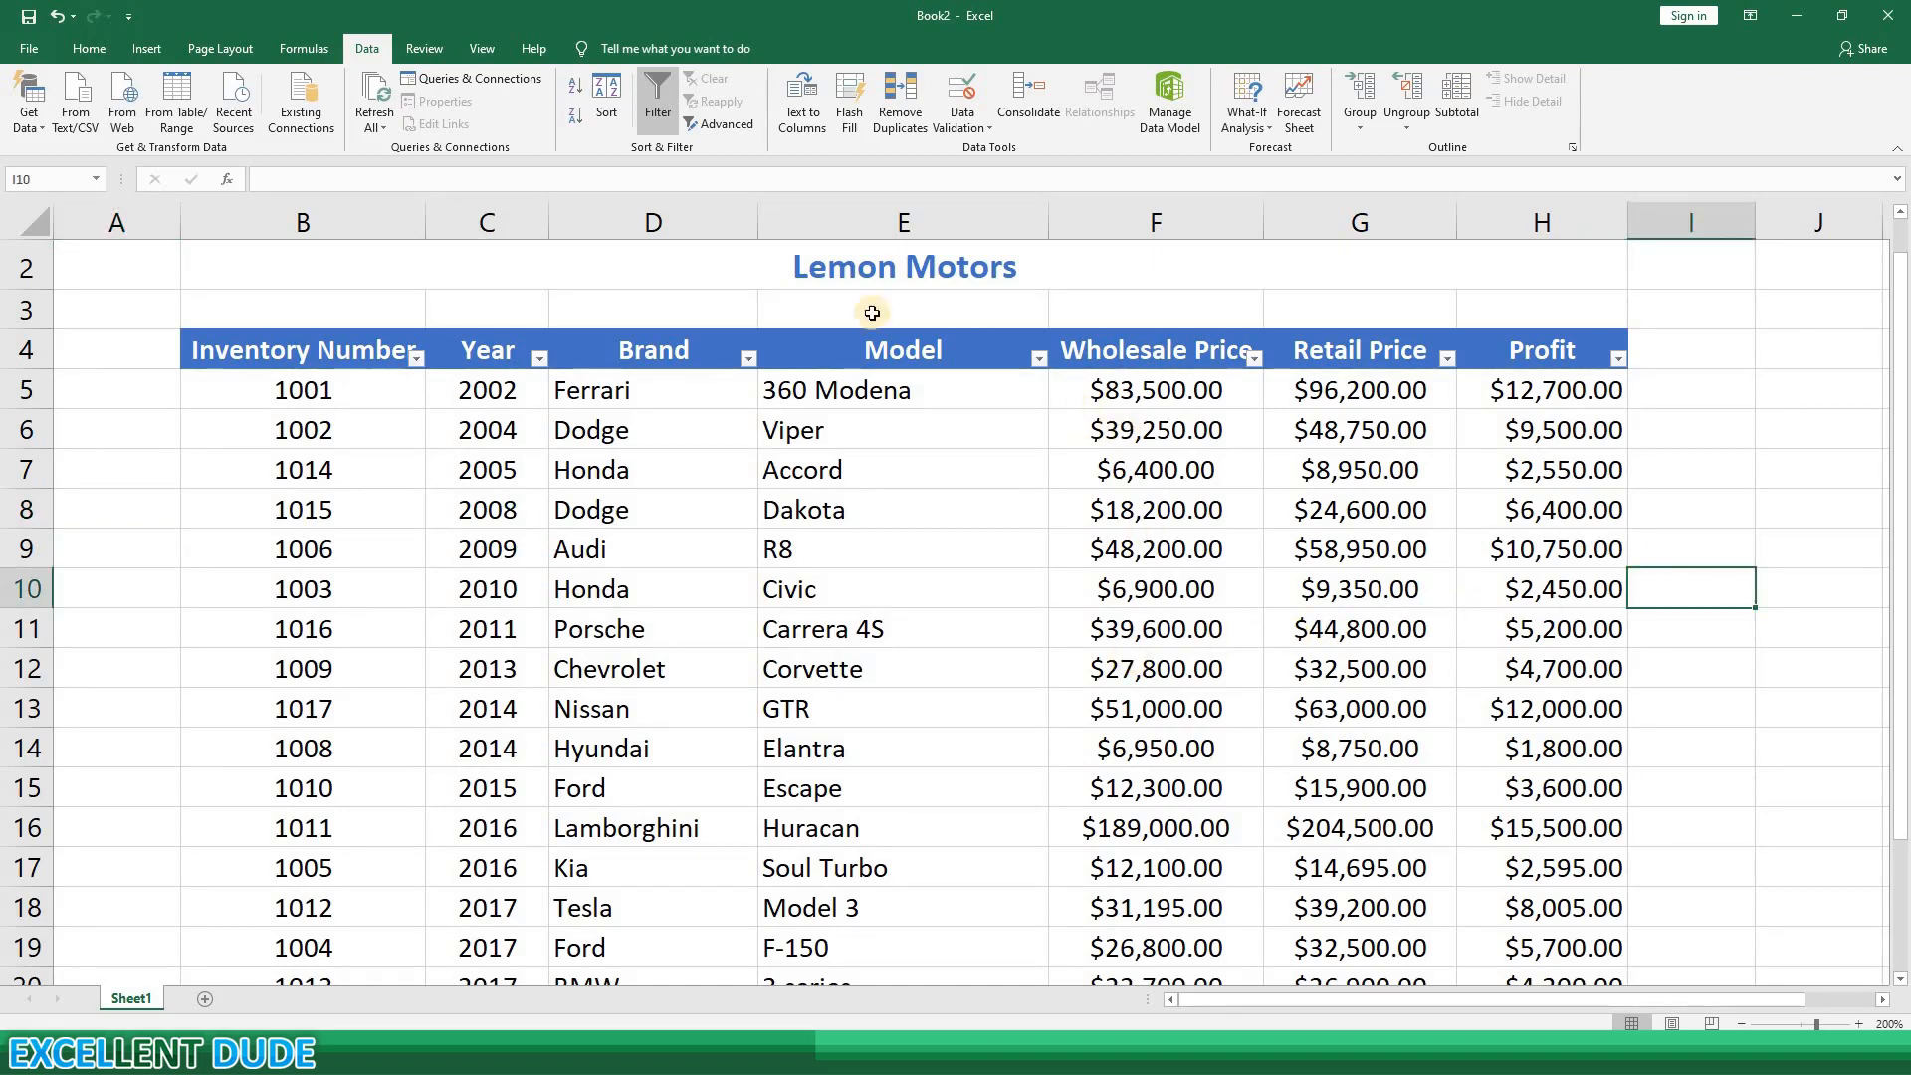
left_click(659, 109)
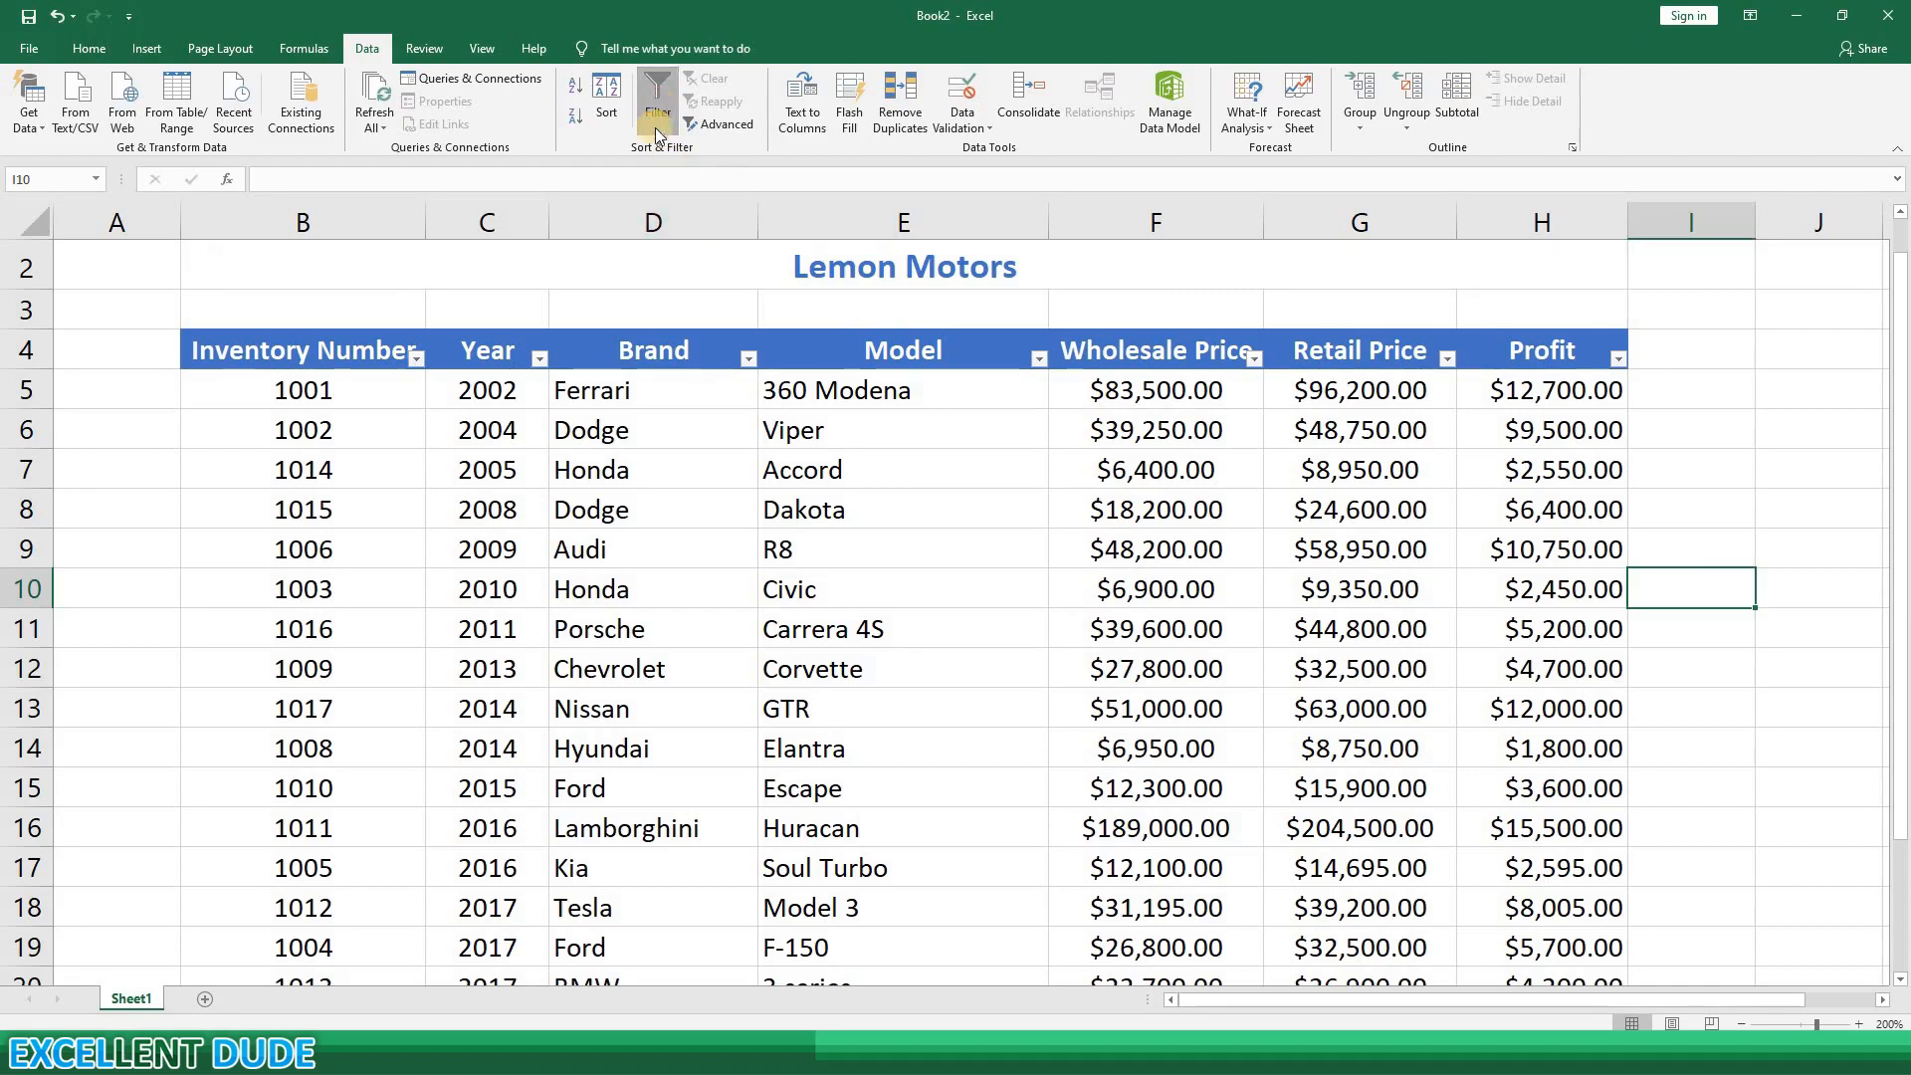
left_click(174, 537)
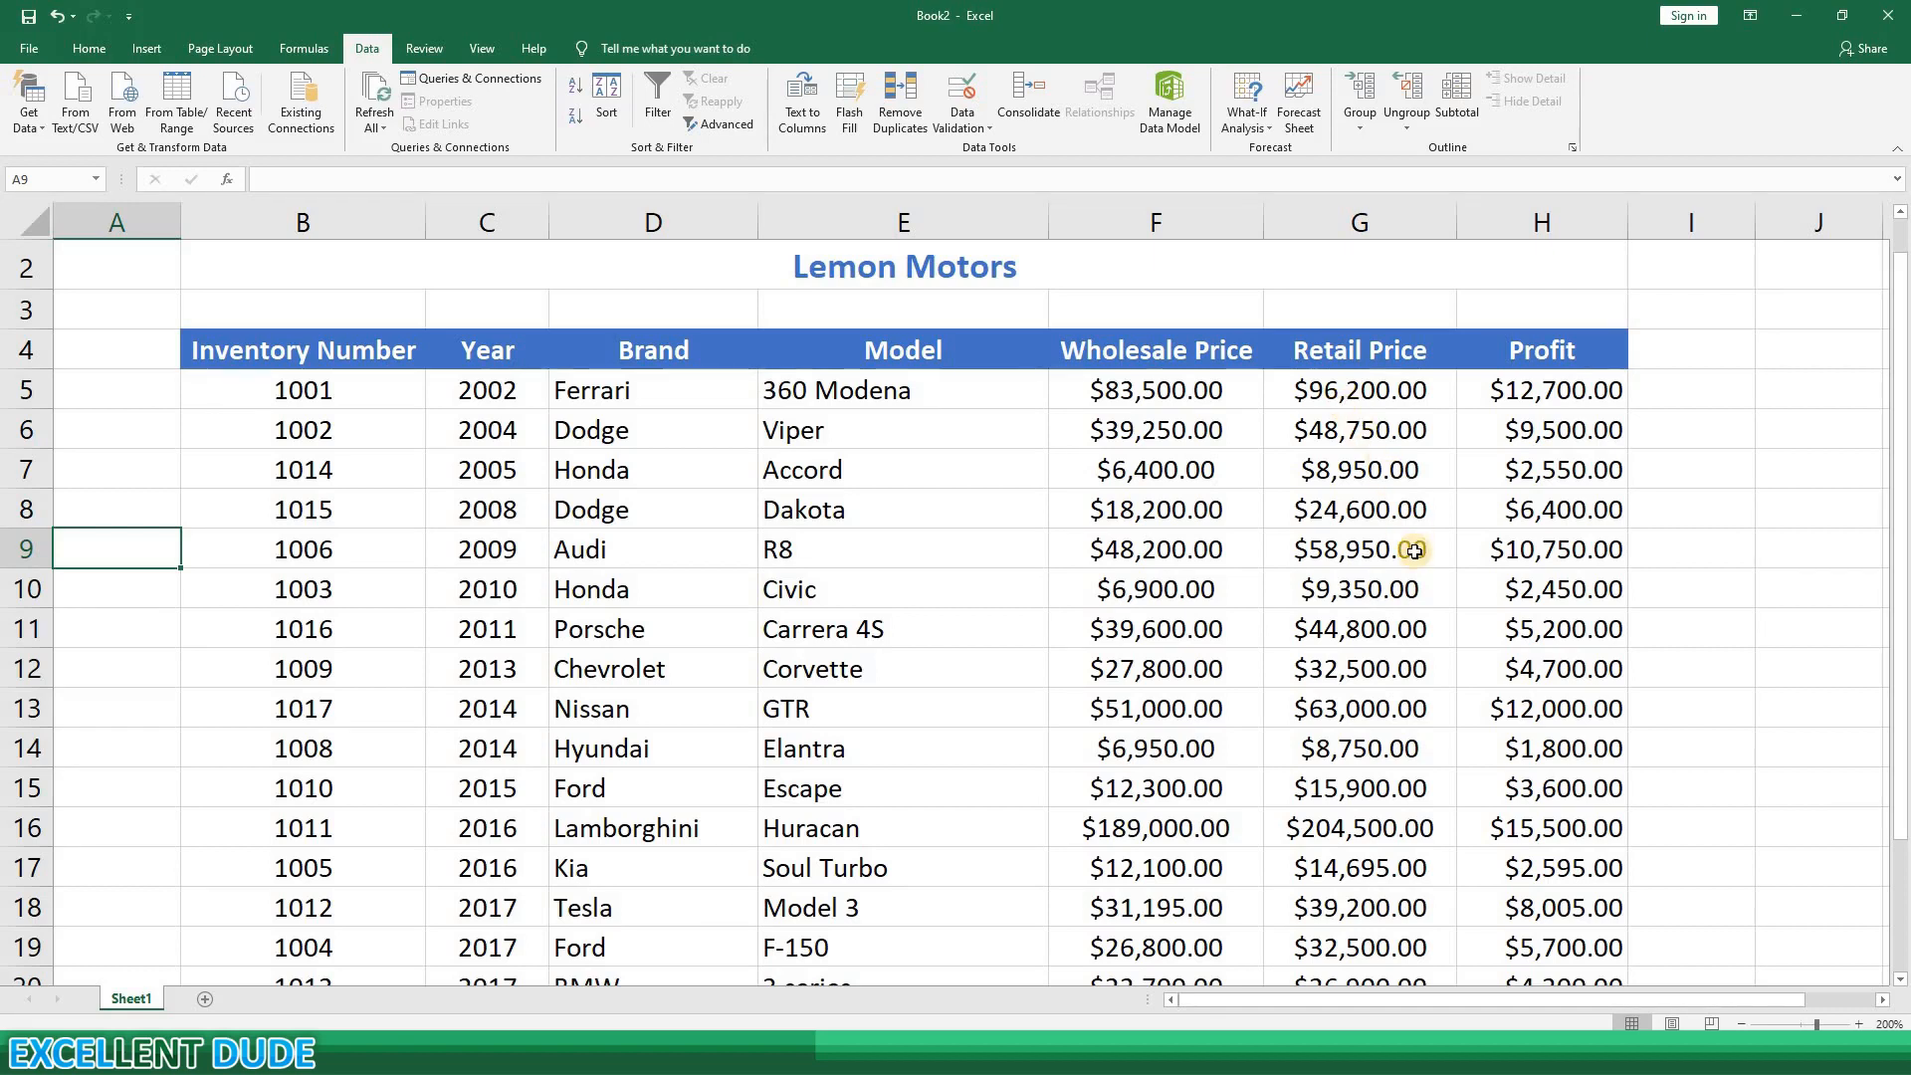
Step: Total the Profit column in cell H23 with =SUM(H5:H22), and delete the formula again
scroll(1414, 551, "down", 2)
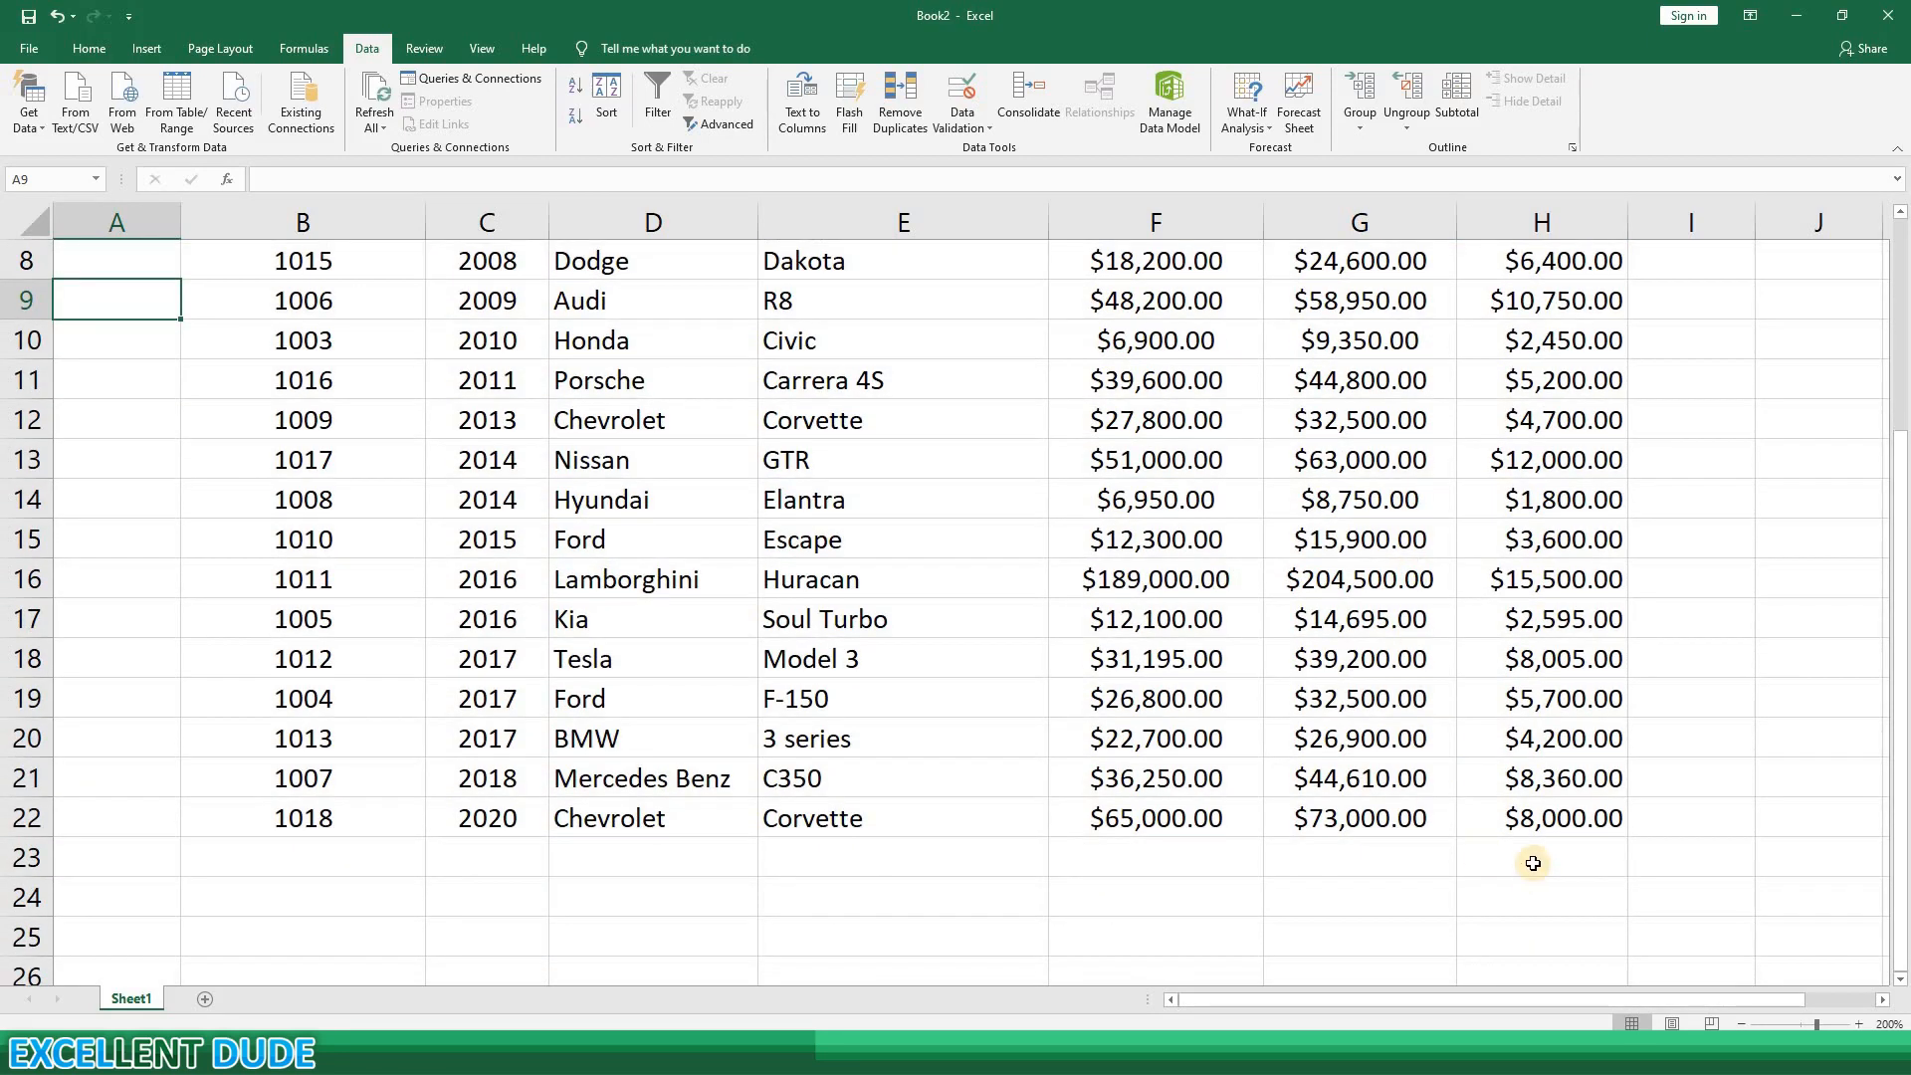
left_click(1533, 863)
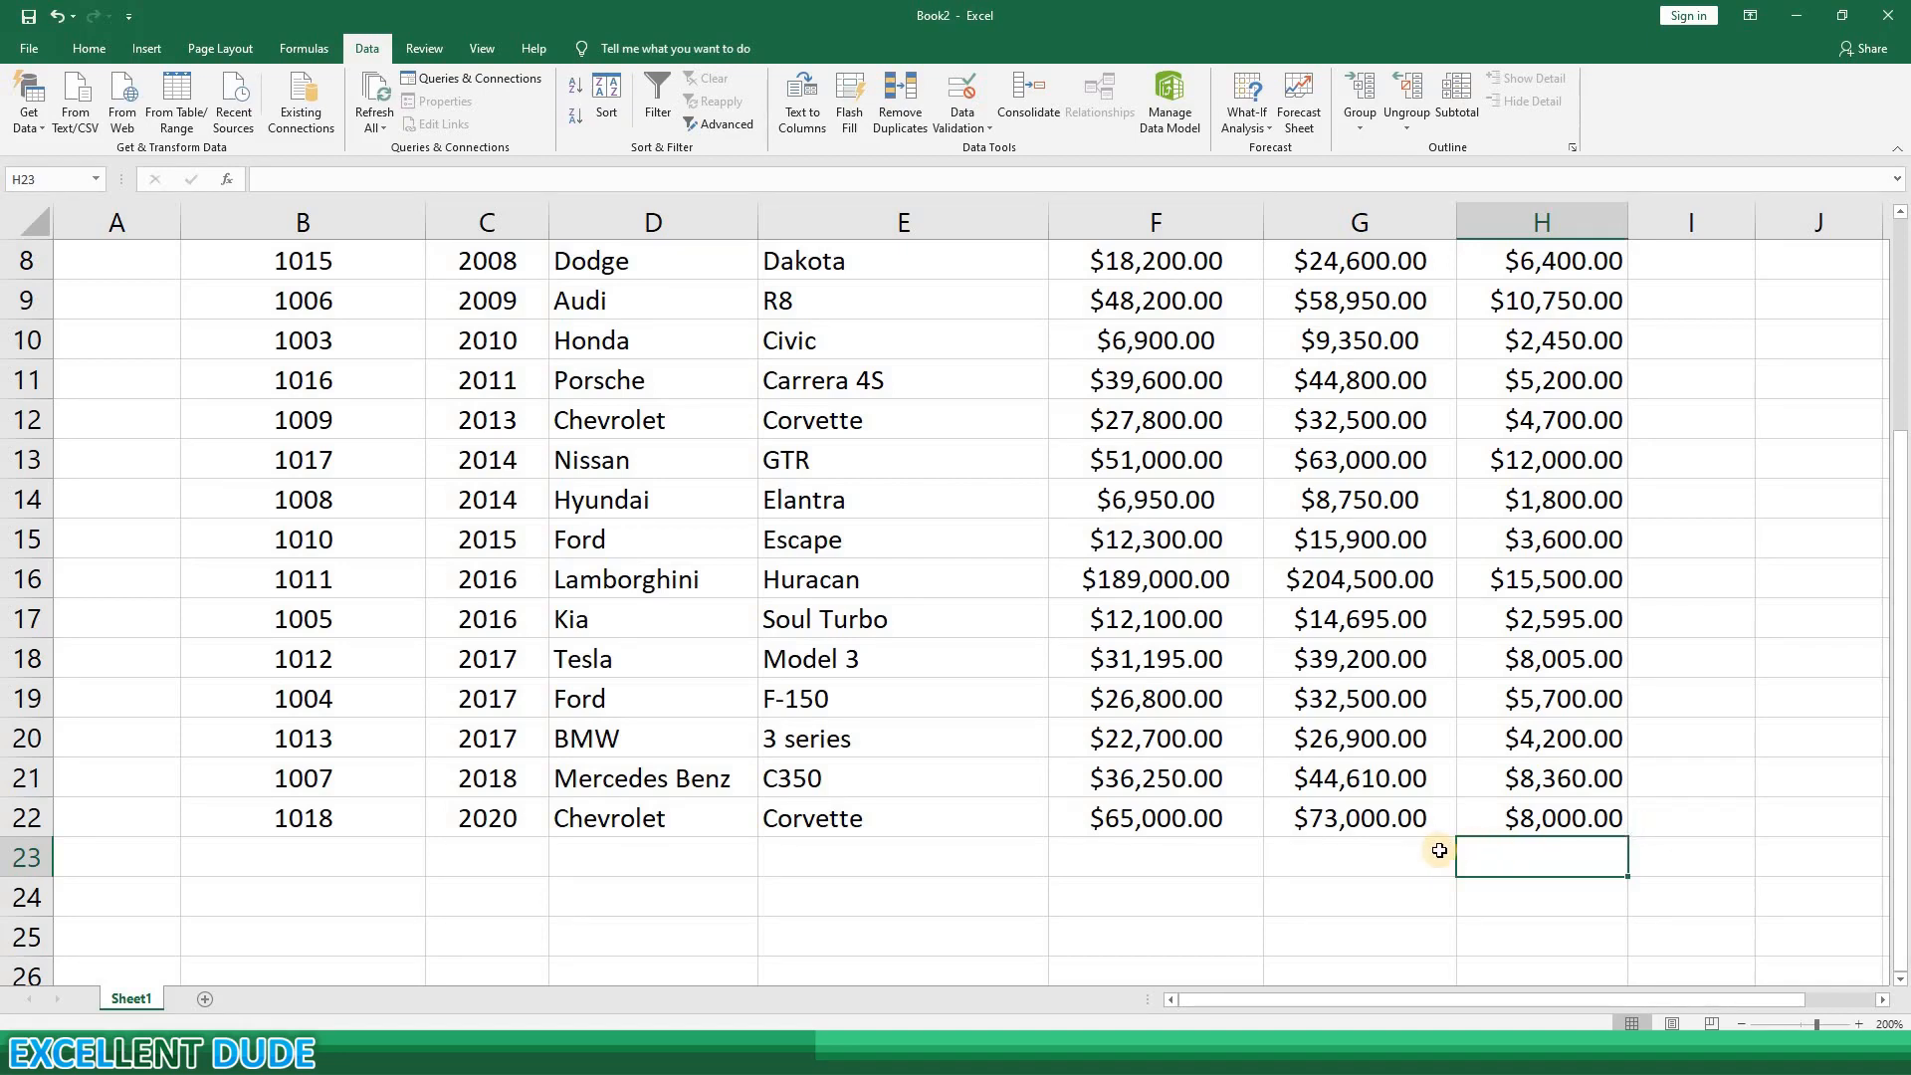
type("=")
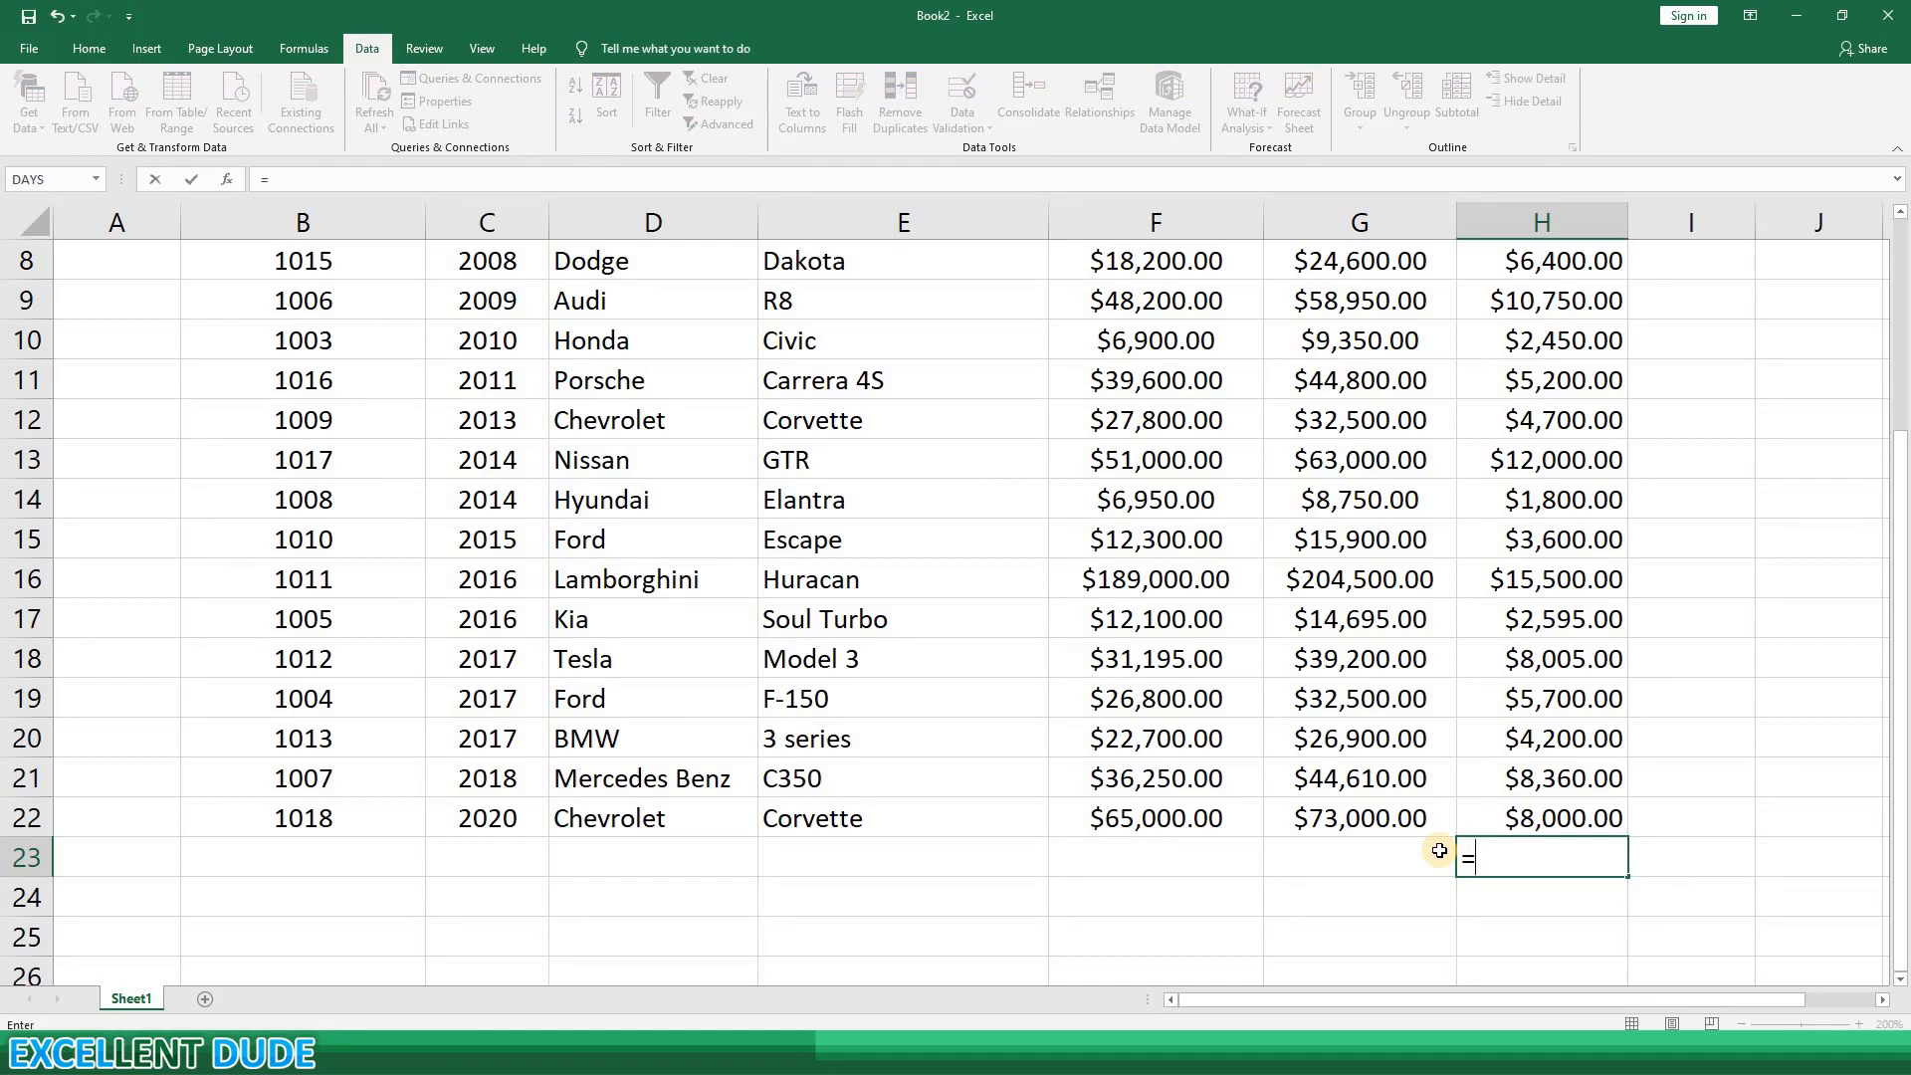
key("BackSpace")
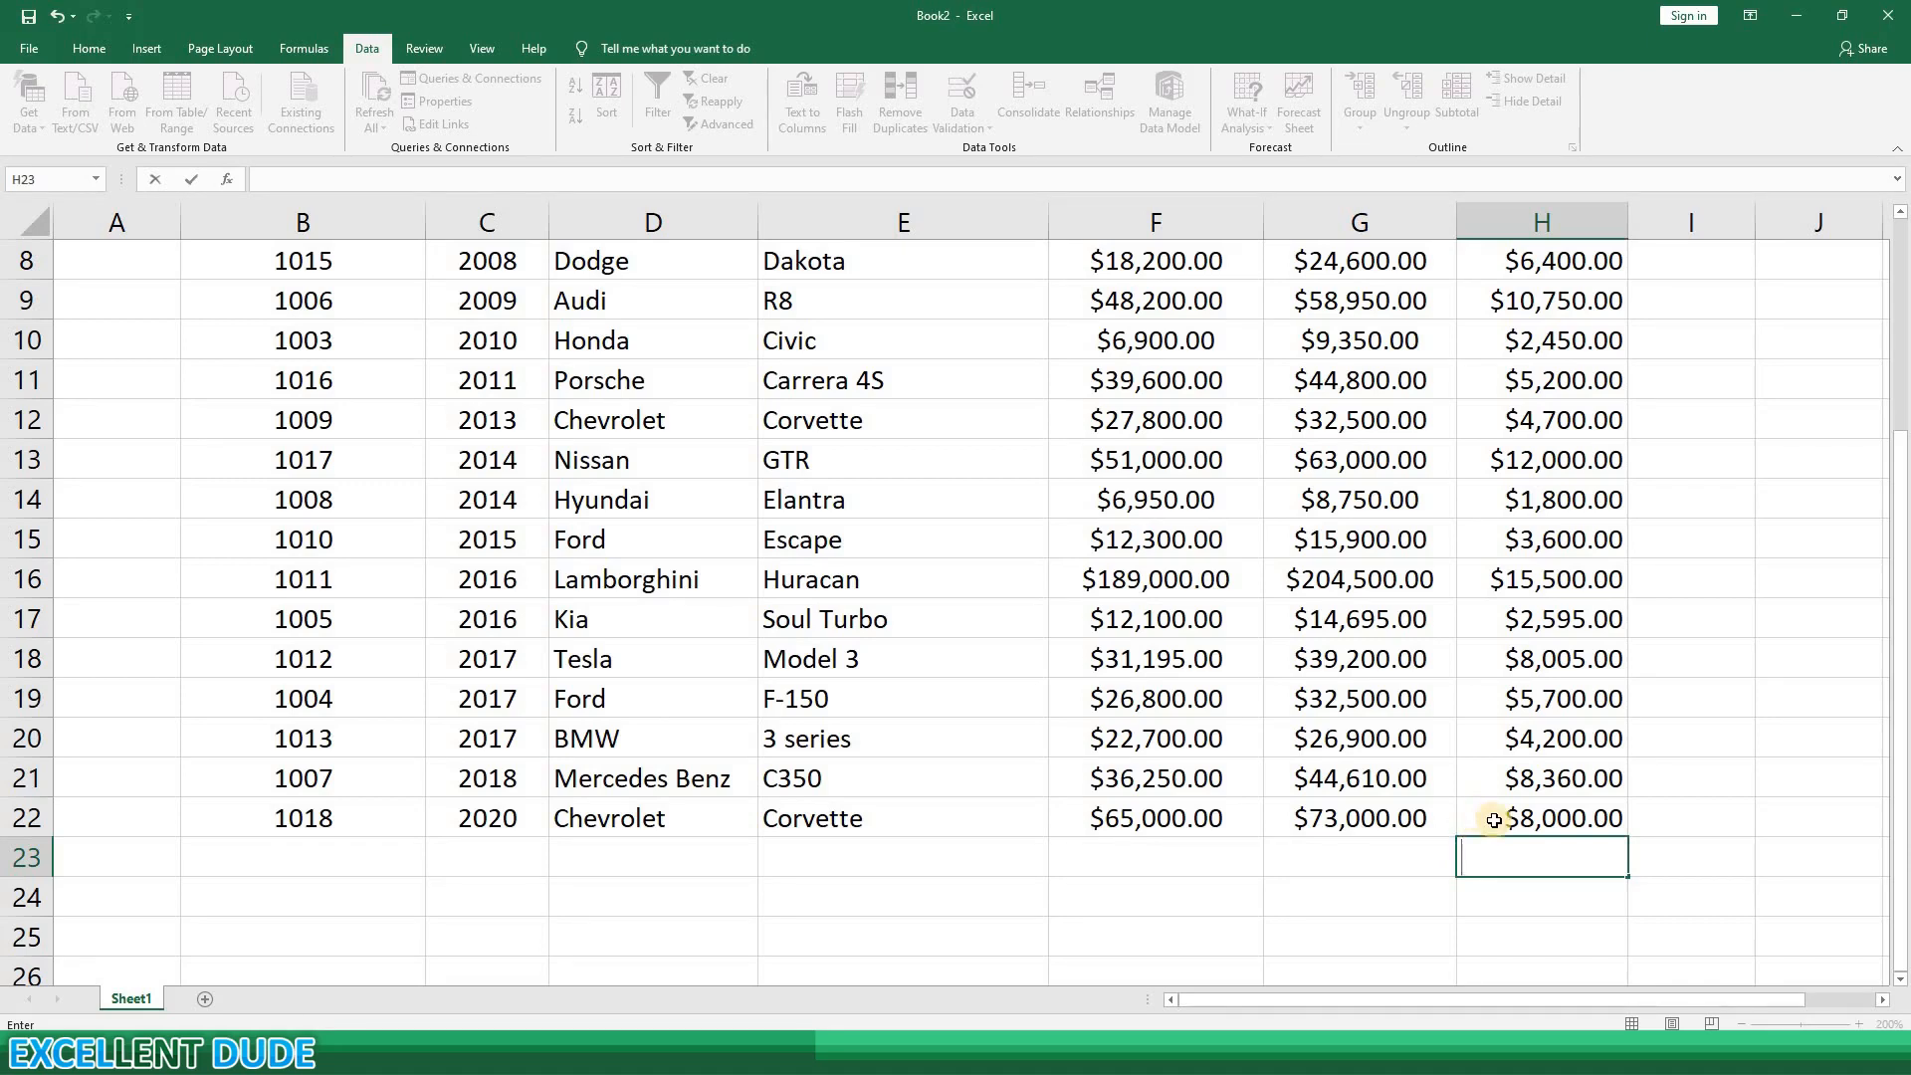
type("=")
type("SUM(")
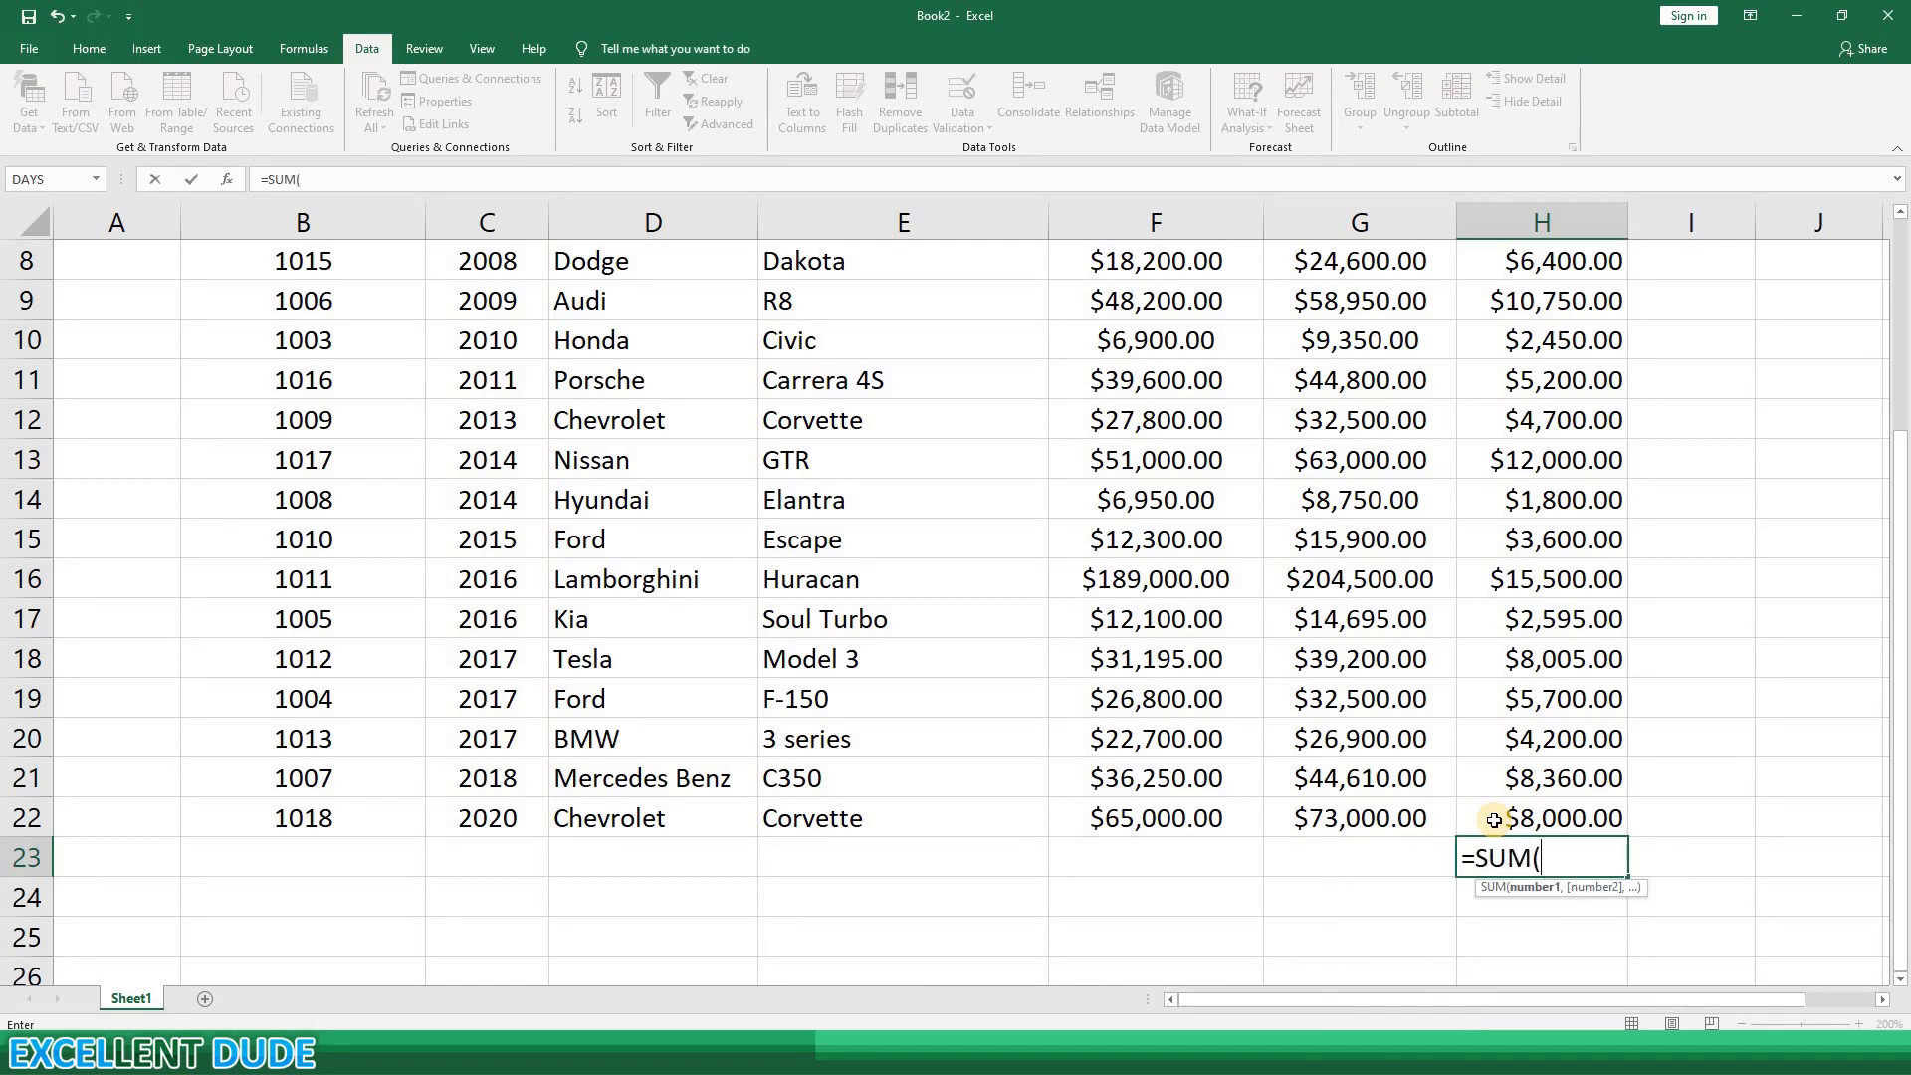
scroll(1565, 657, "up", 3)
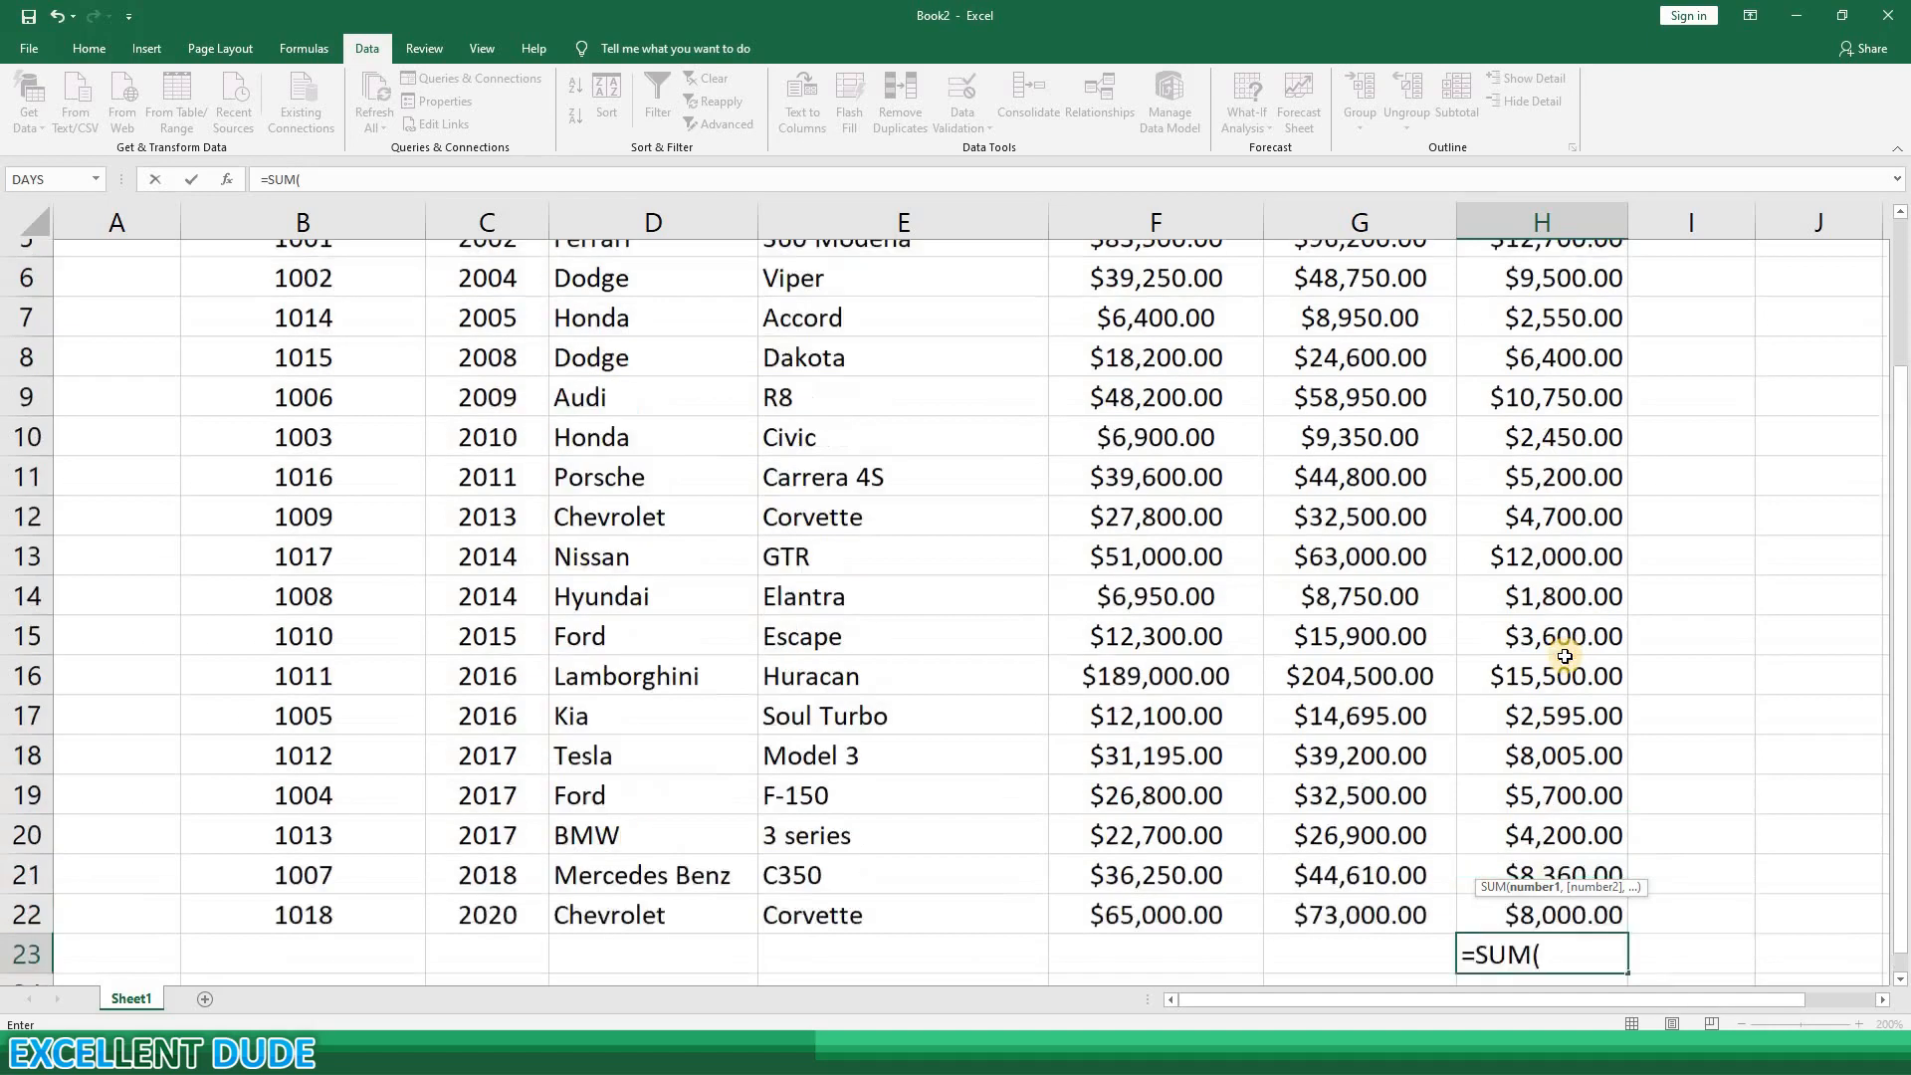
left_click_drag(1556, 433, 1559, 921)
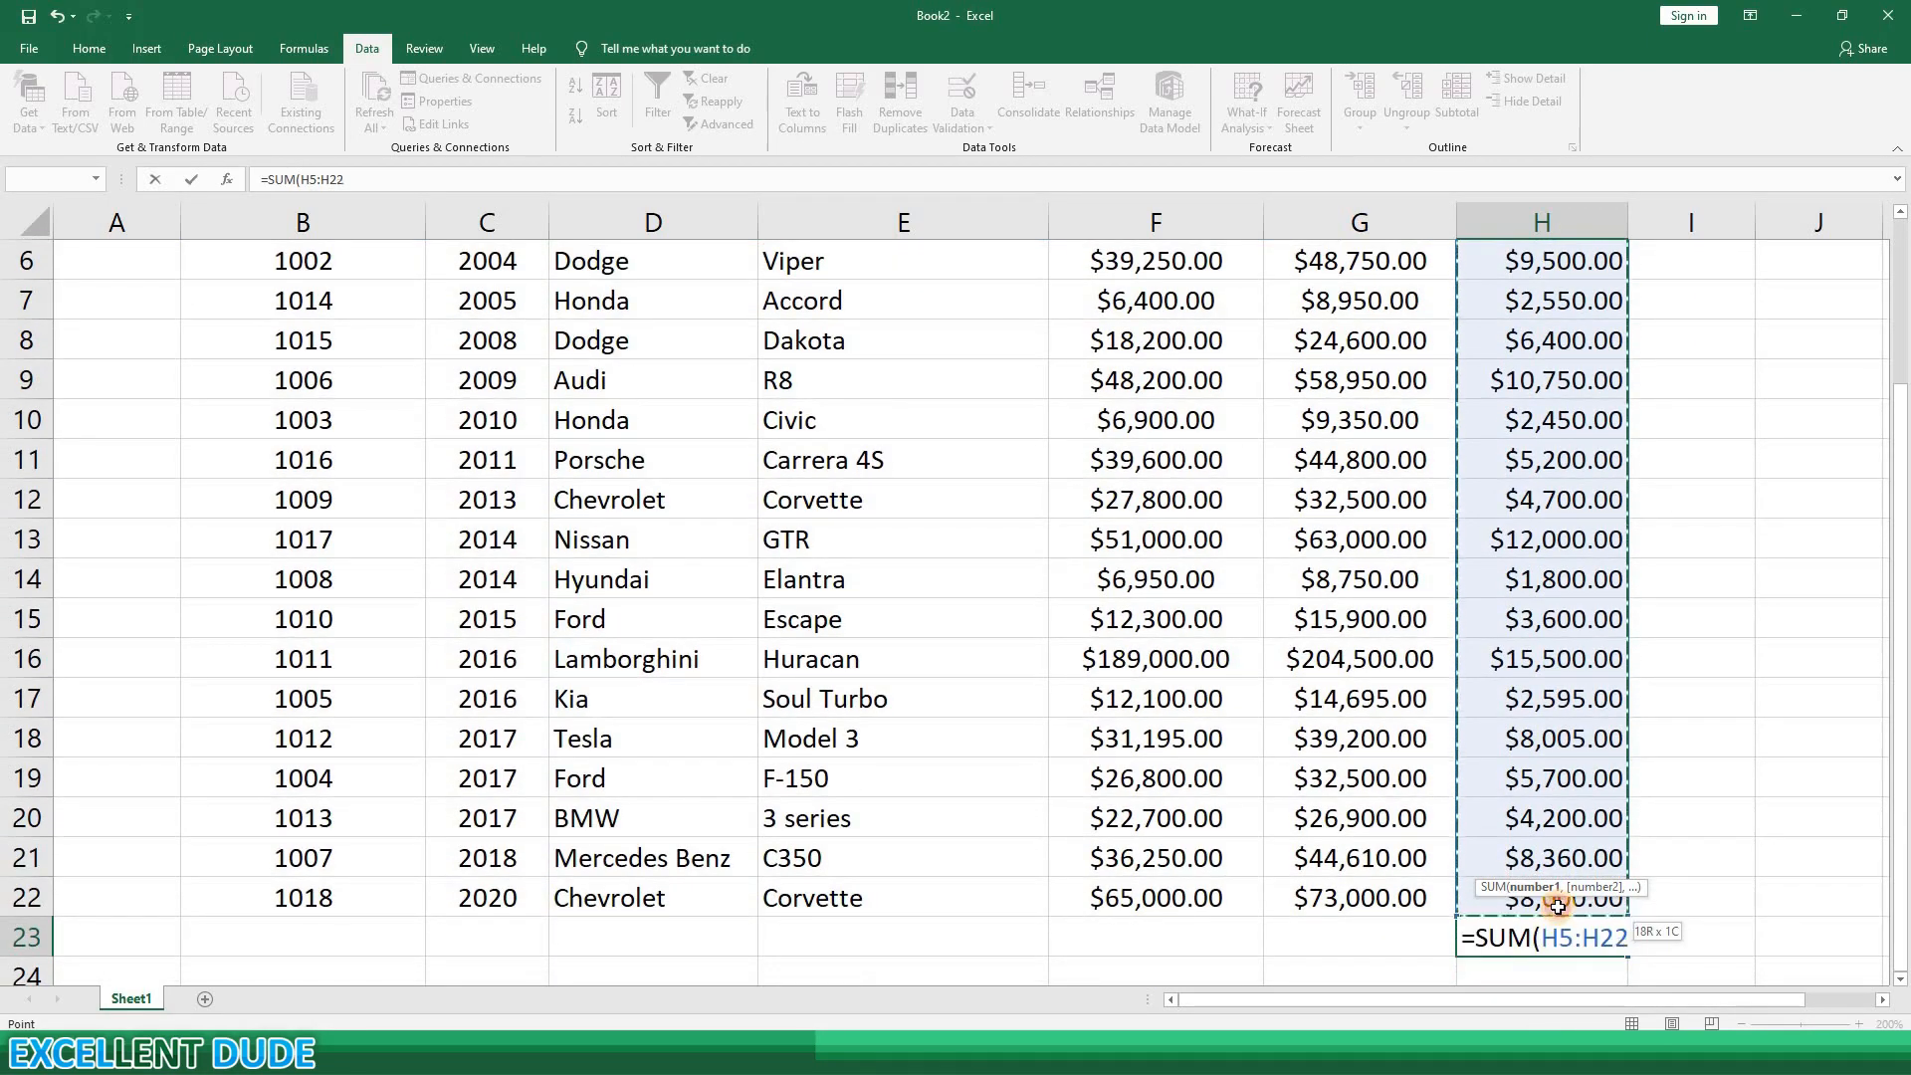
key("Return")
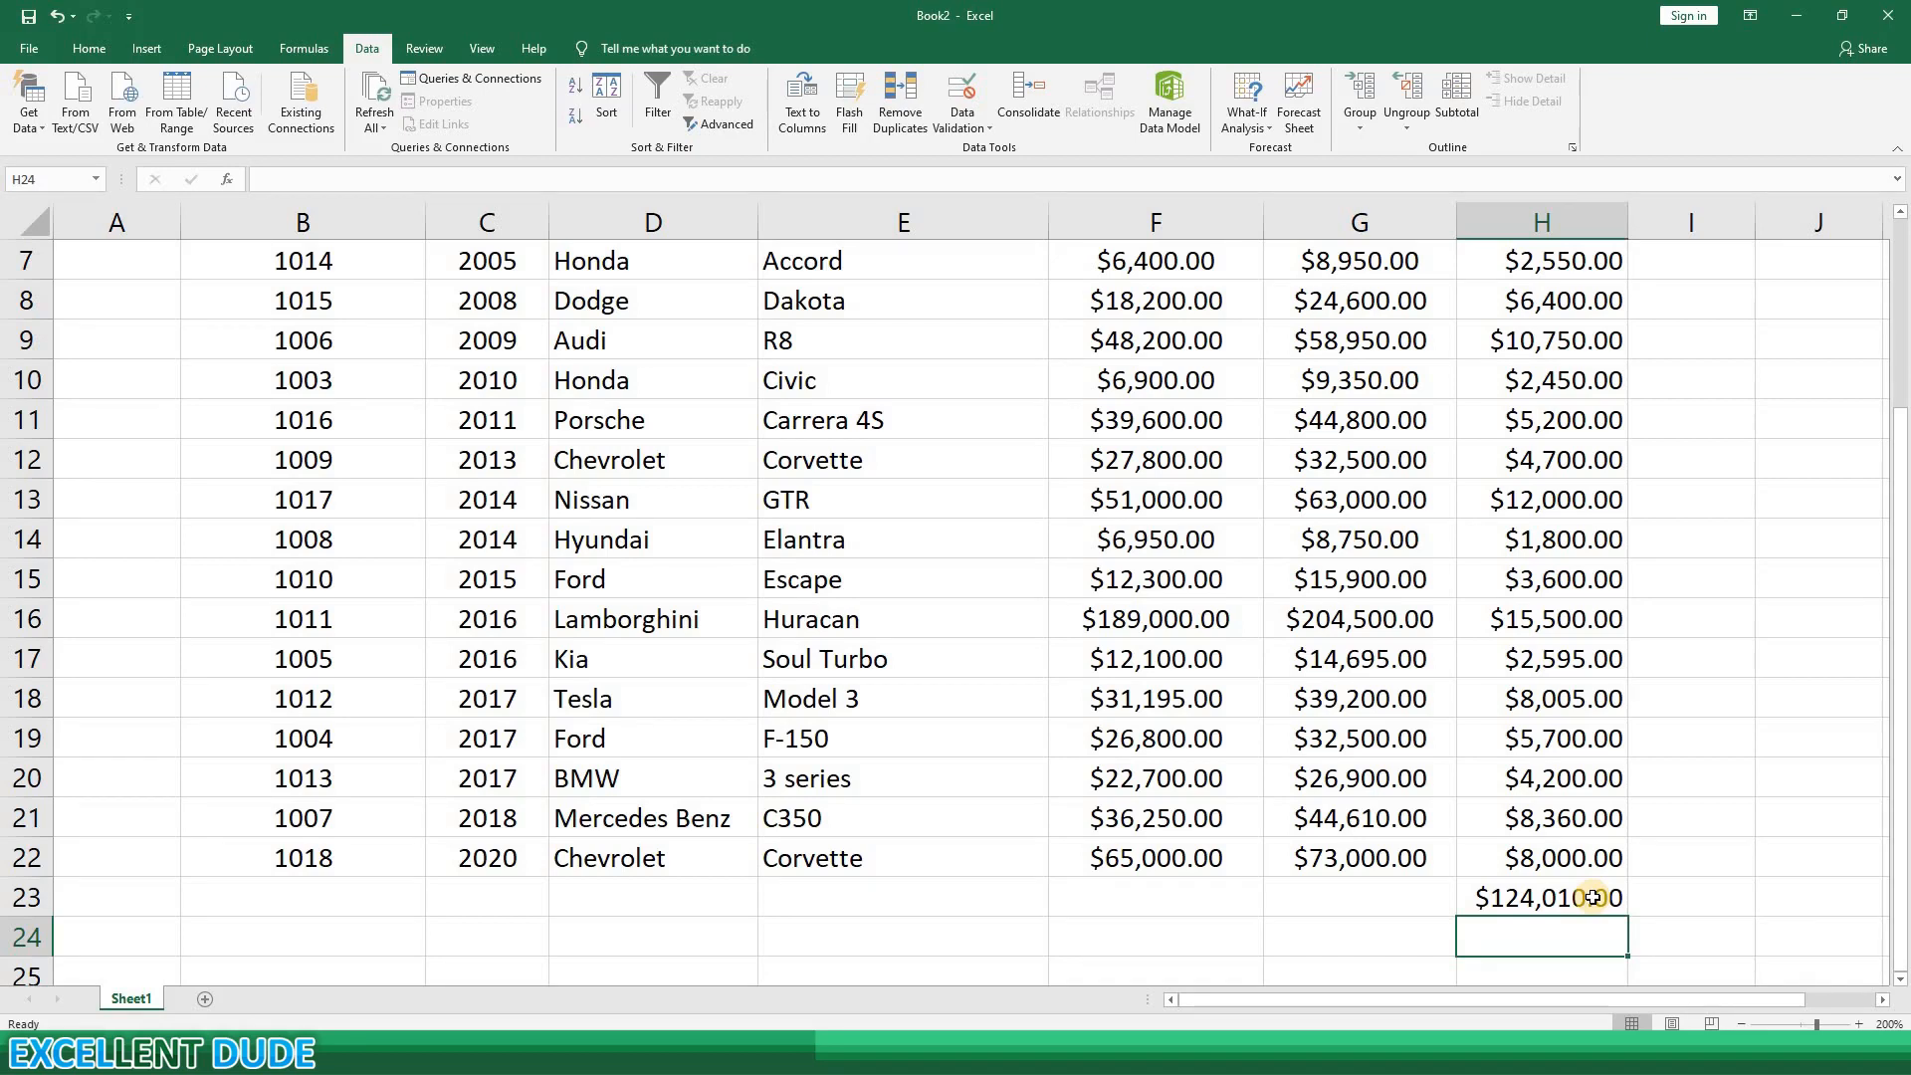
key("Up")
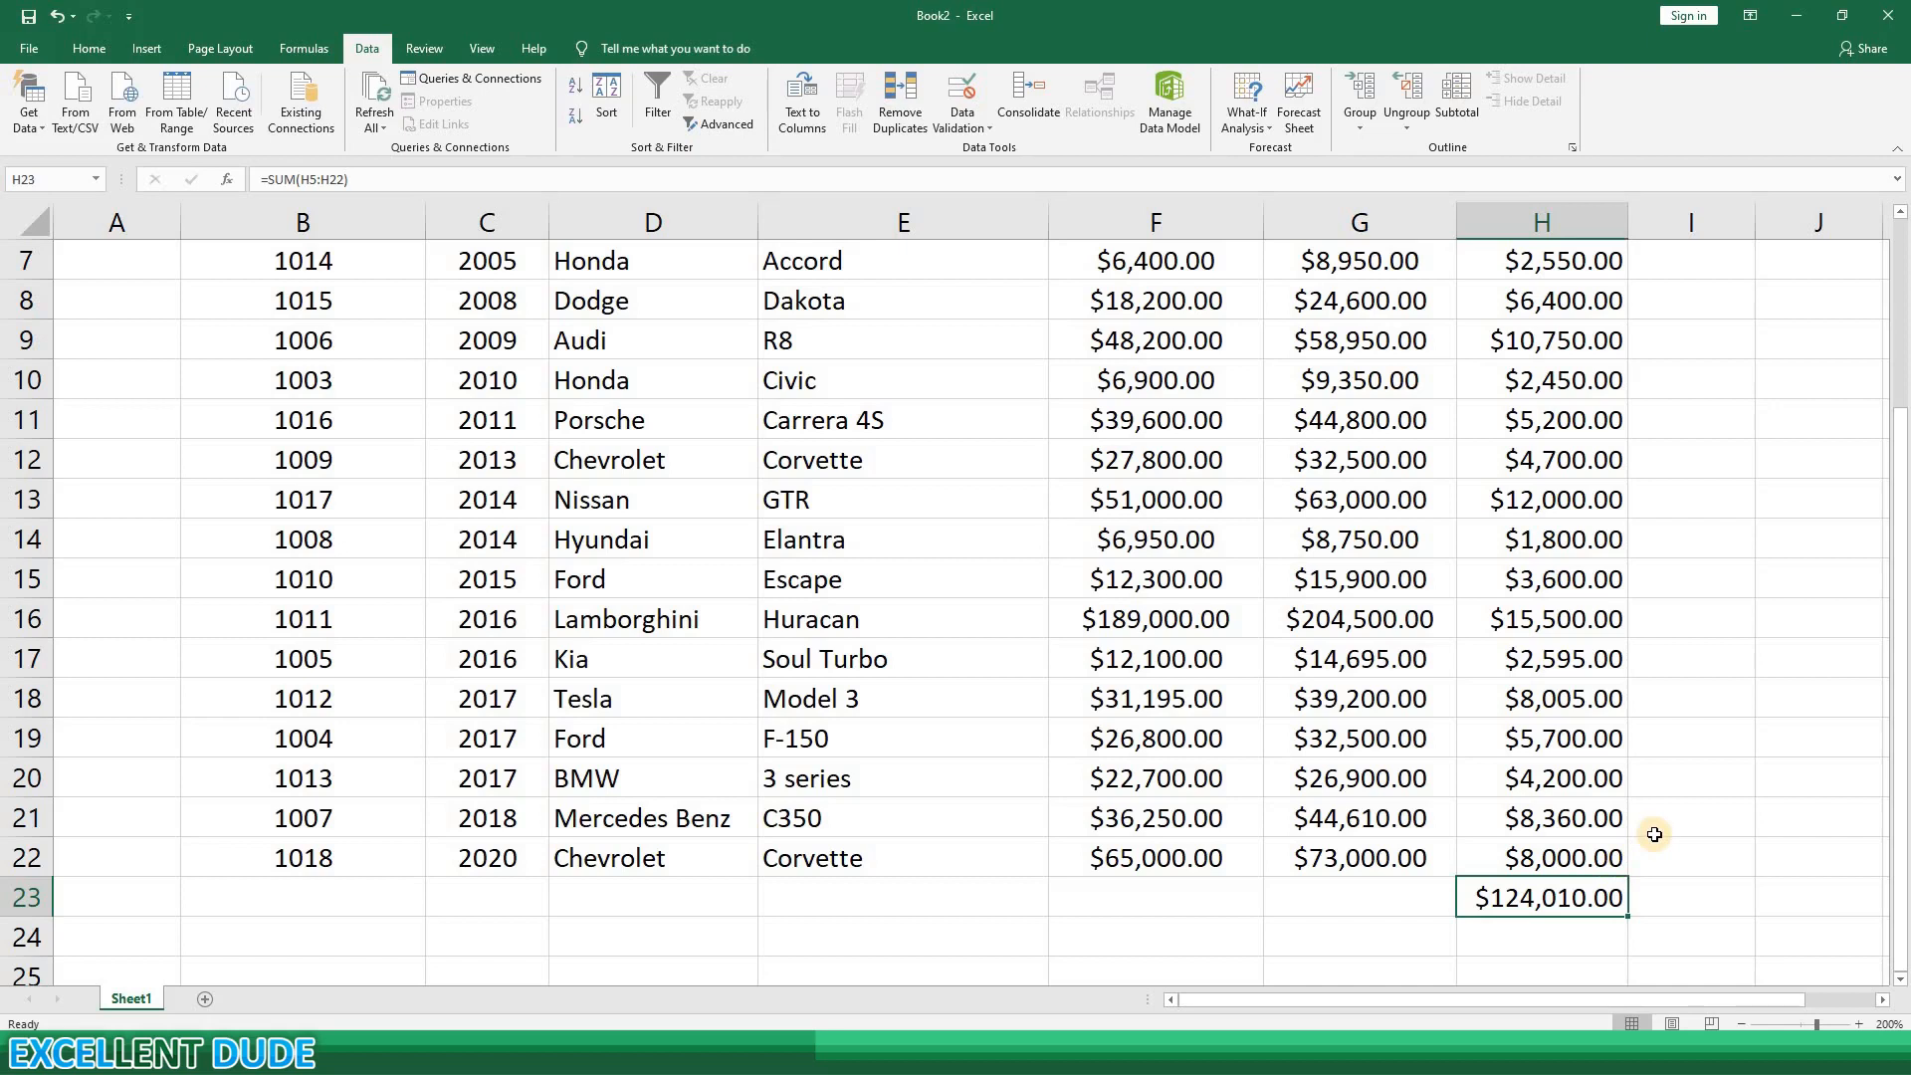
key("Delete")
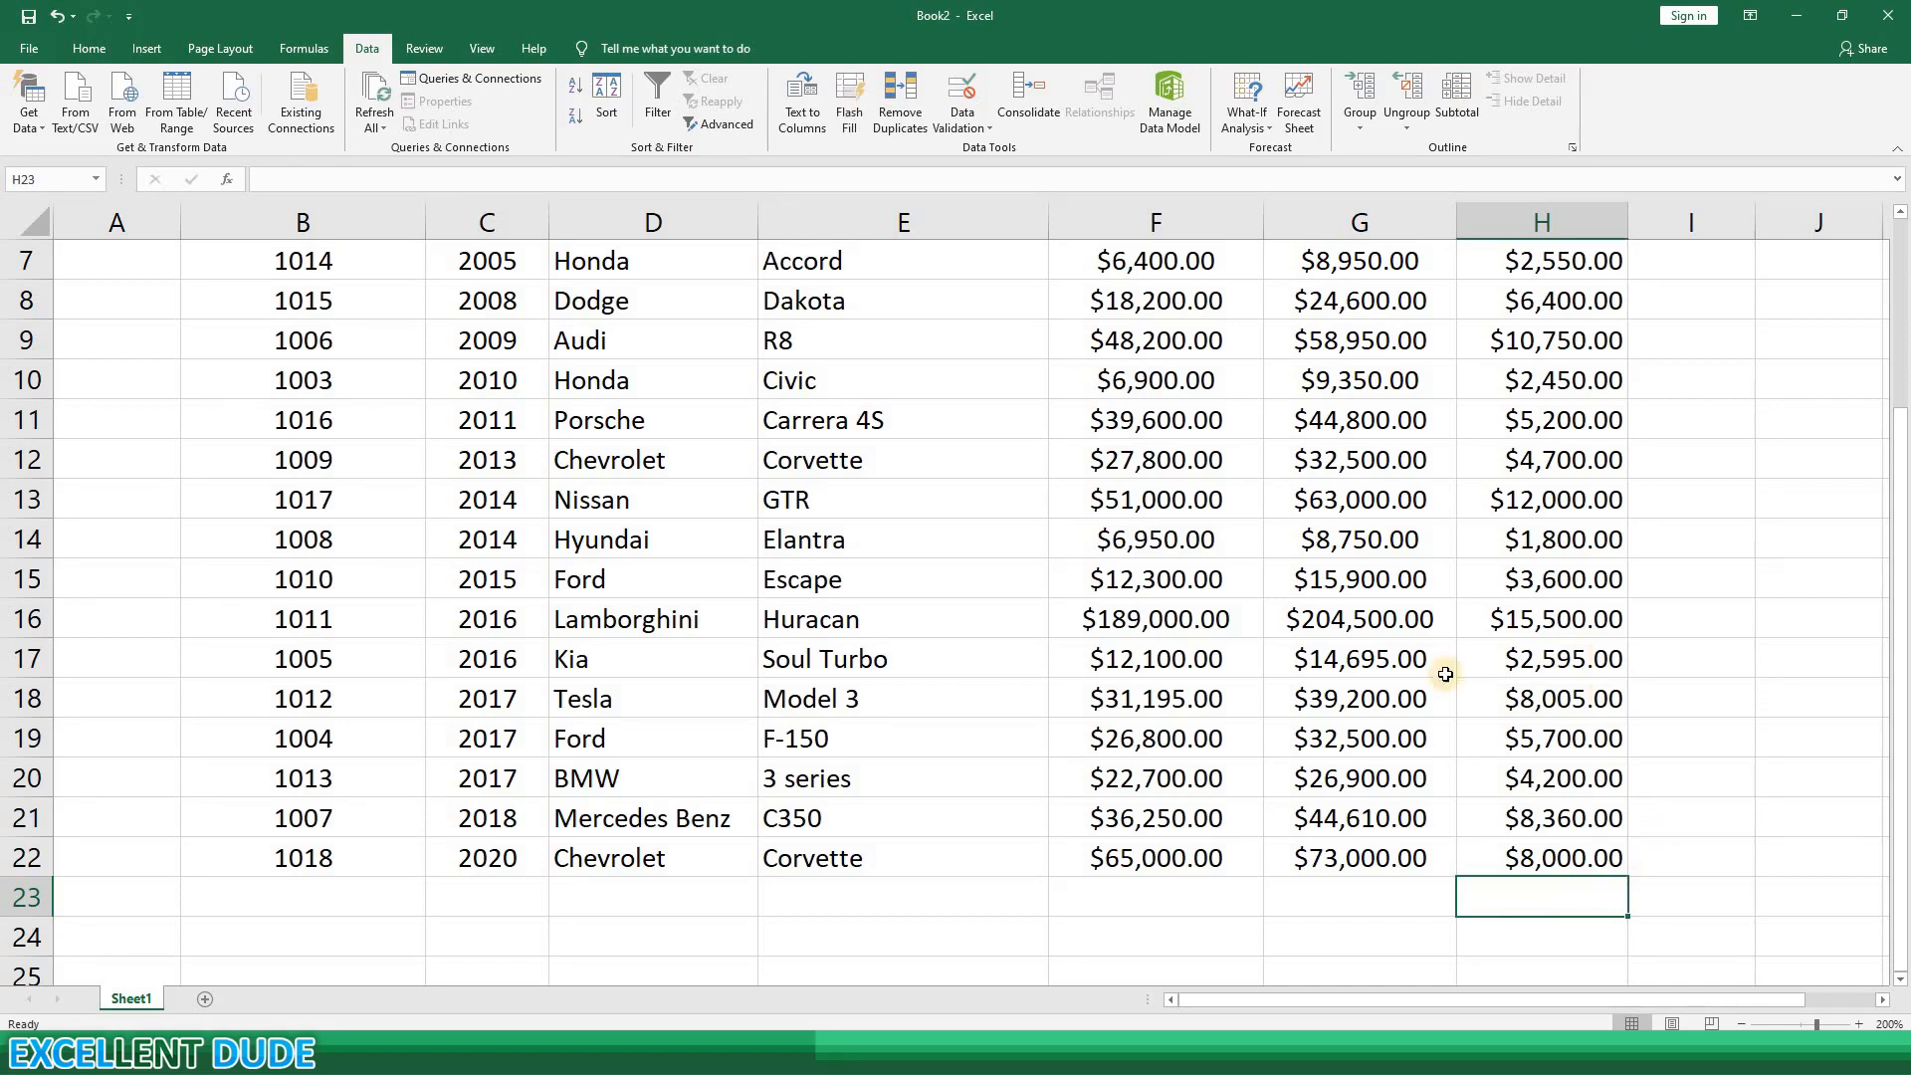
Step: Total the Profit column in cell H23 with AutoSum, and clear the cell again
left_click(97, 48)
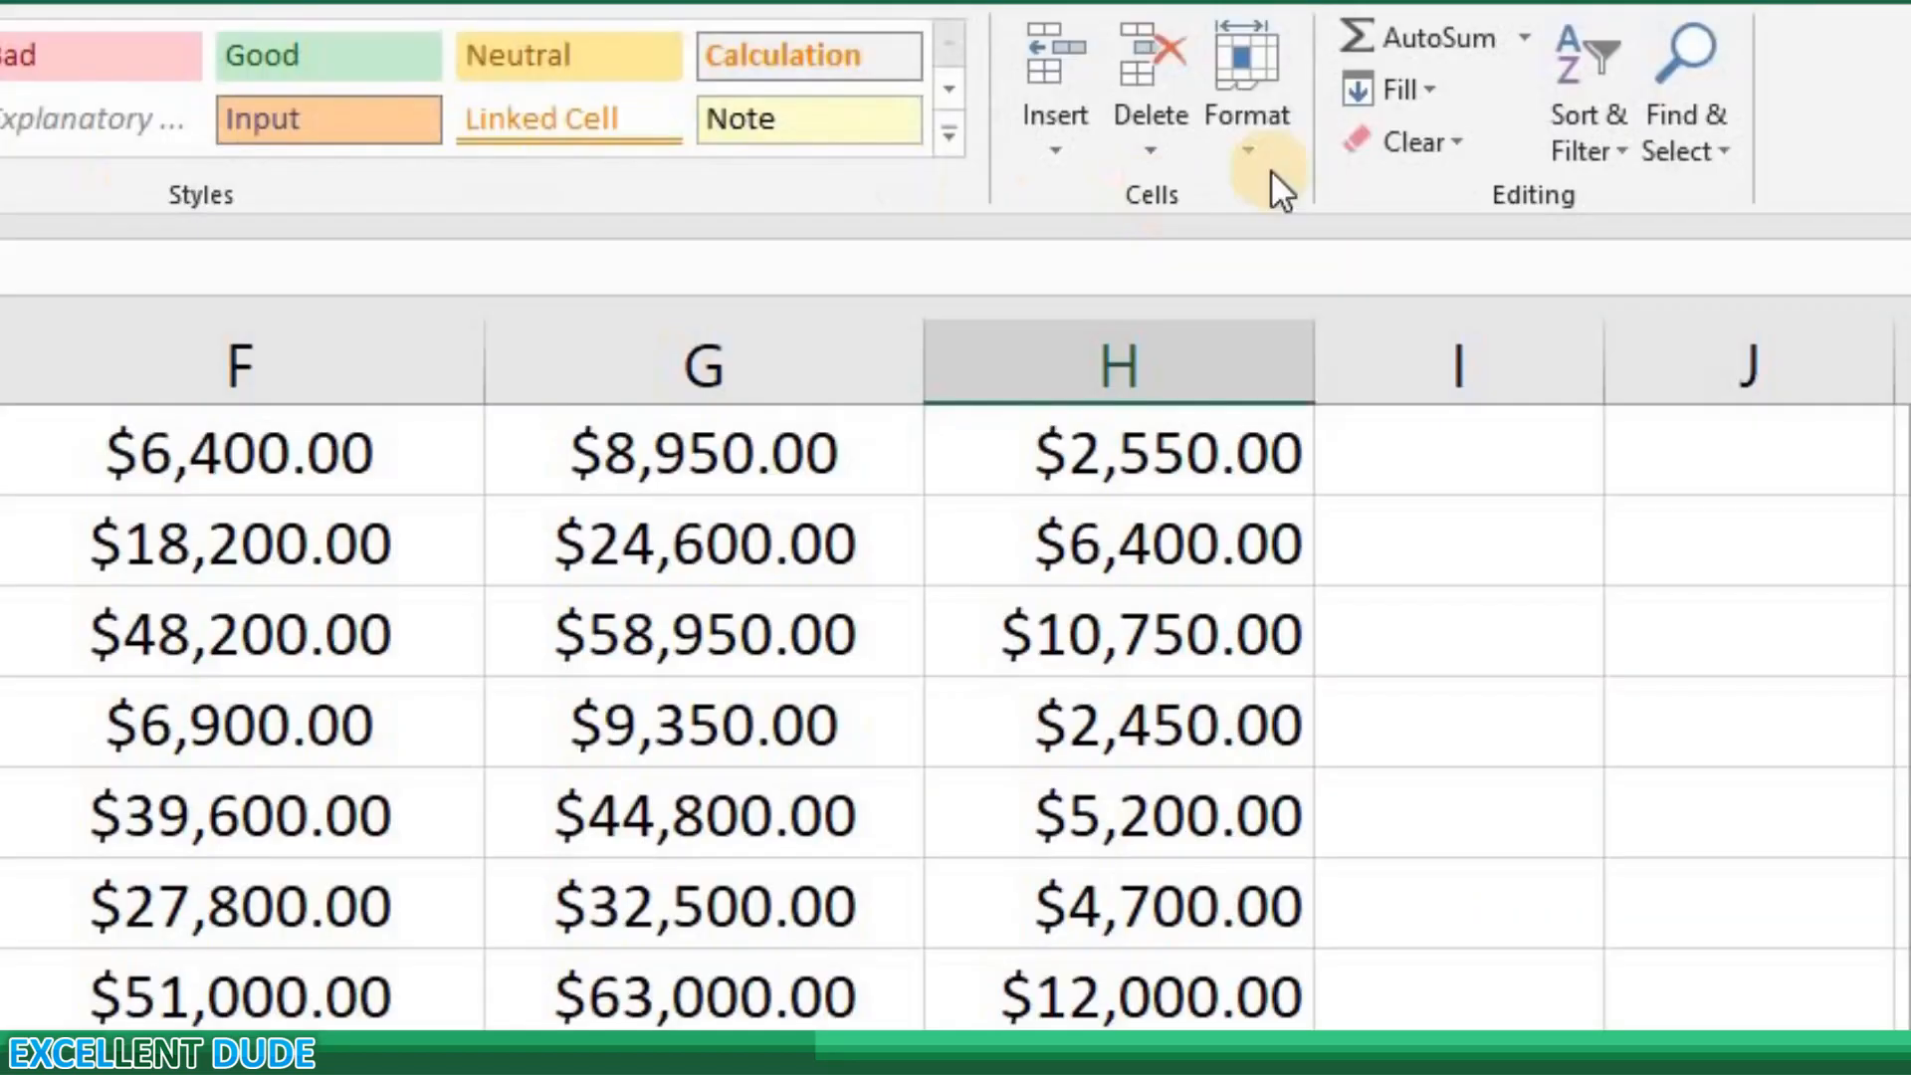
left_click(1419, 37)
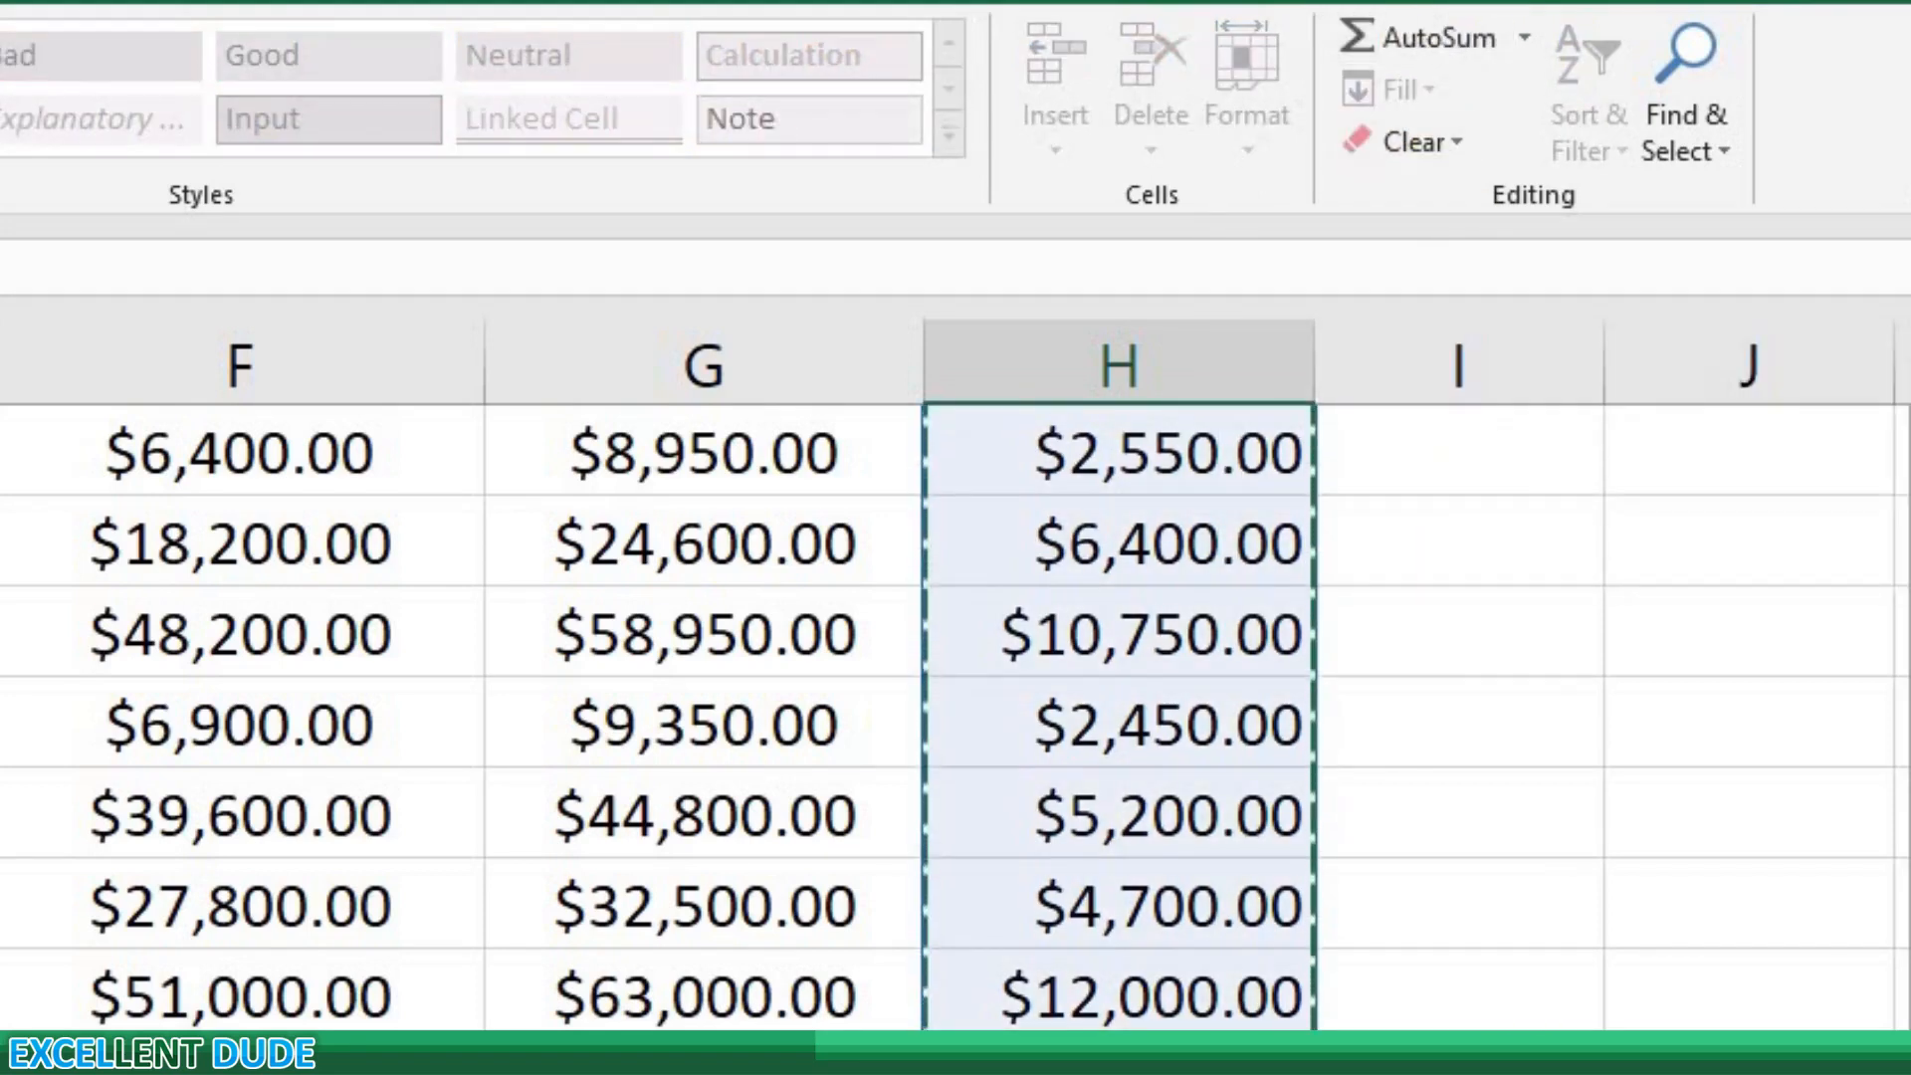
key("Return")
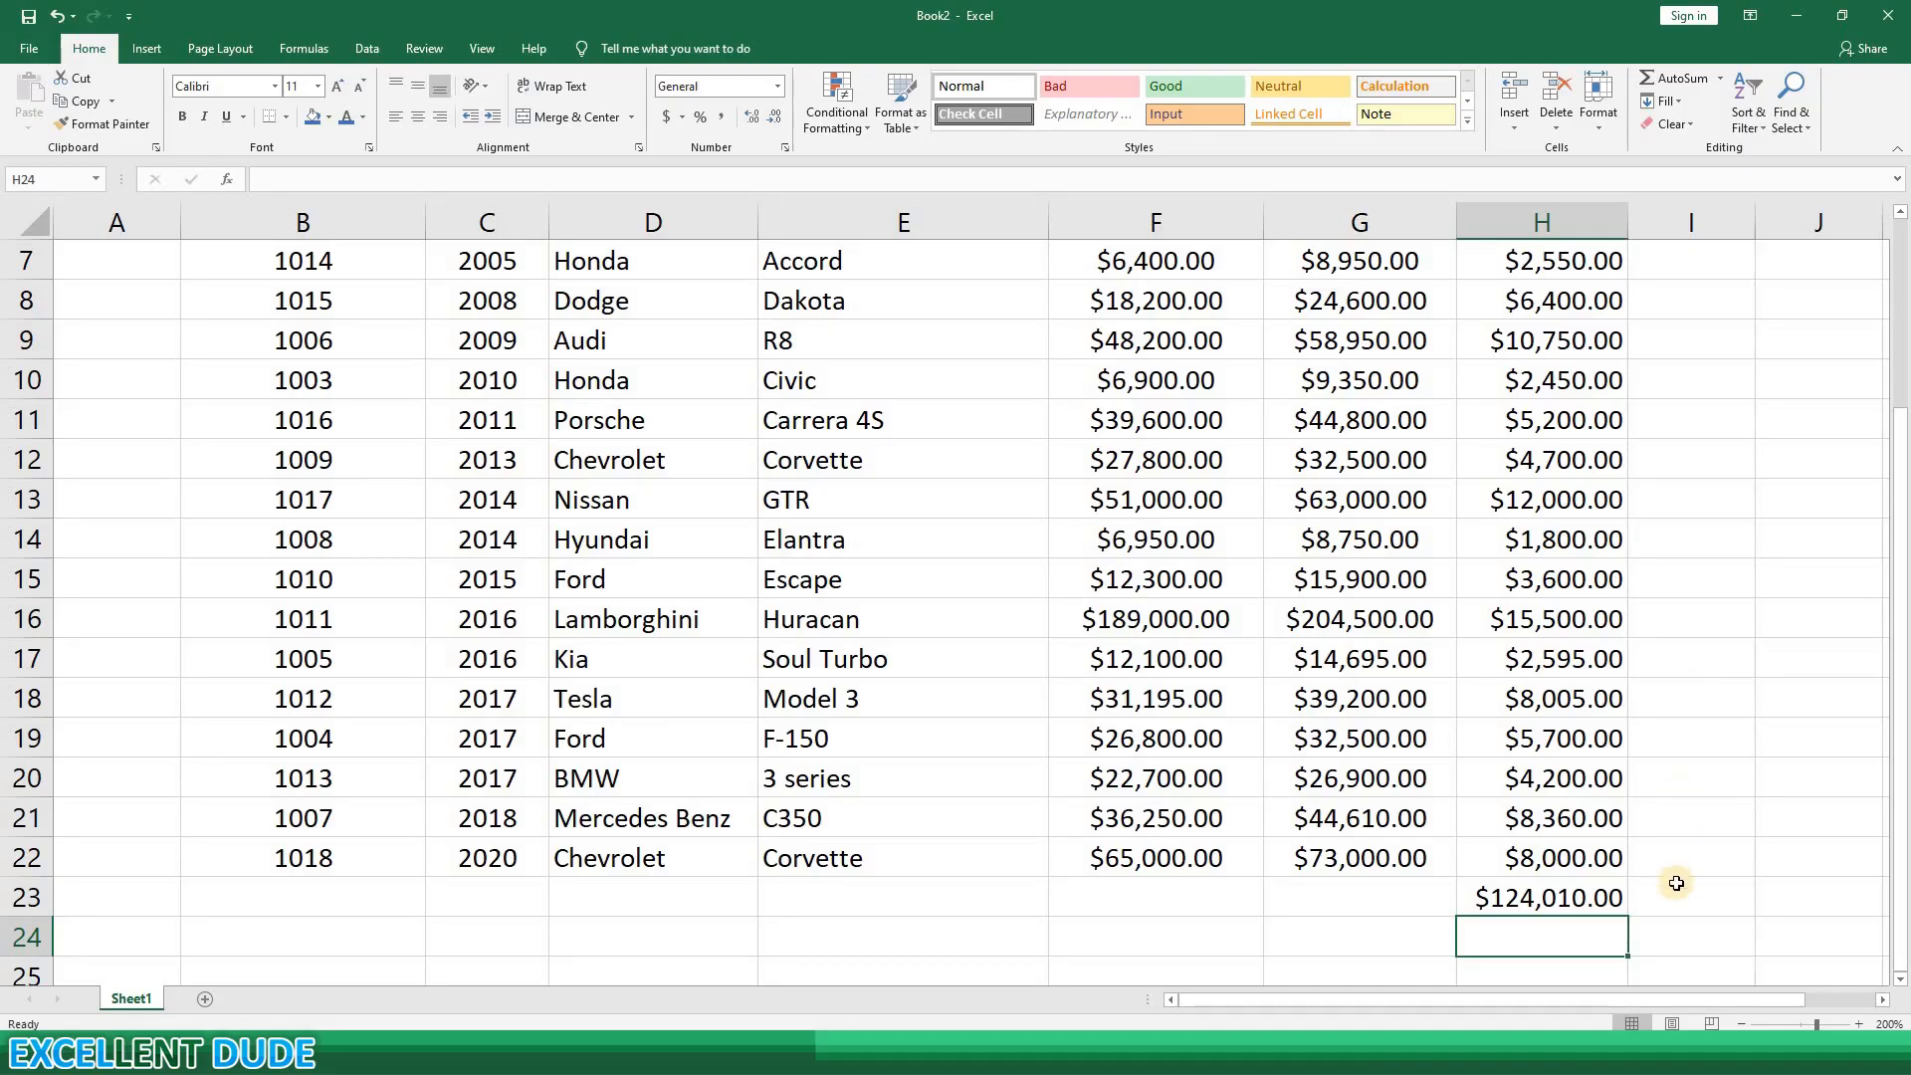
left_click(1589, 903)
key("Delete")
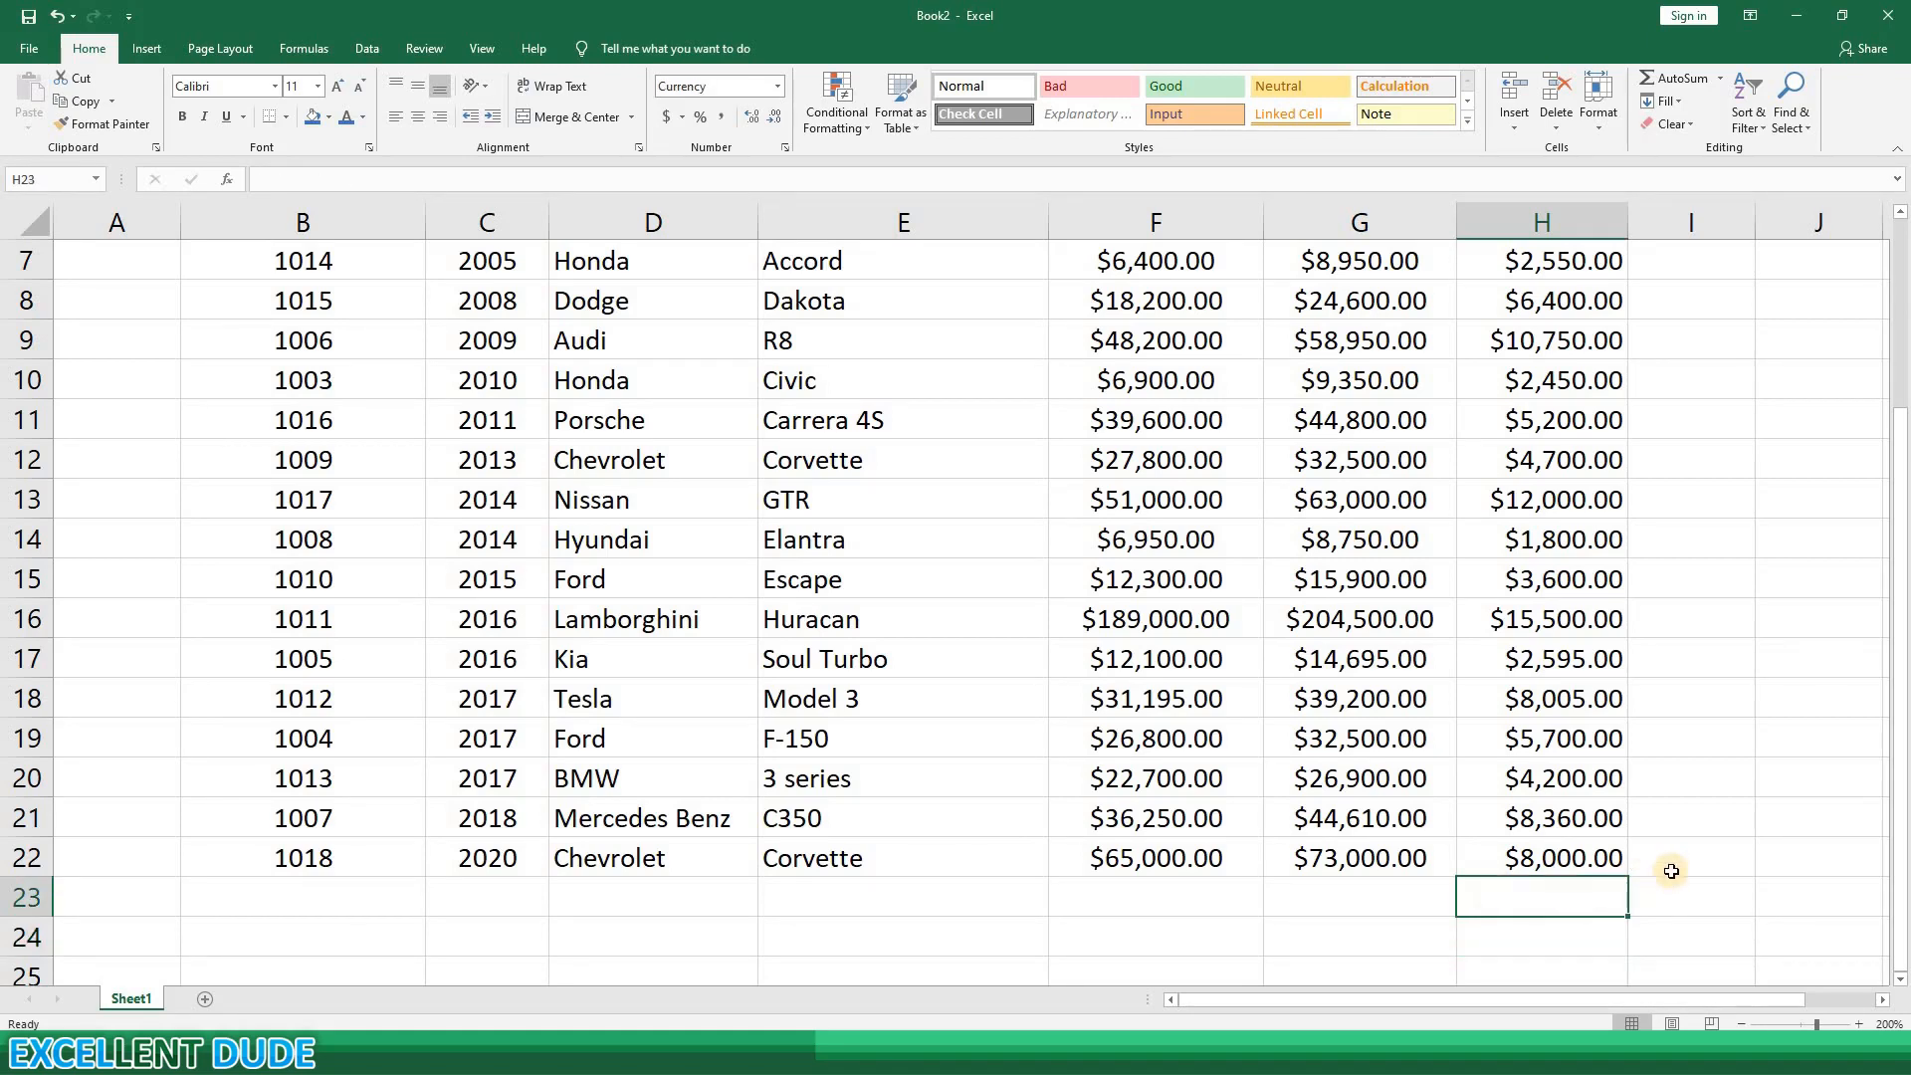
Step: Select the Profit values in H5:H22 to read their average, count and sum without a formula
scroll(1674, 856, "up", 2)
left_click_drag(1569, 430, 1554, 911)
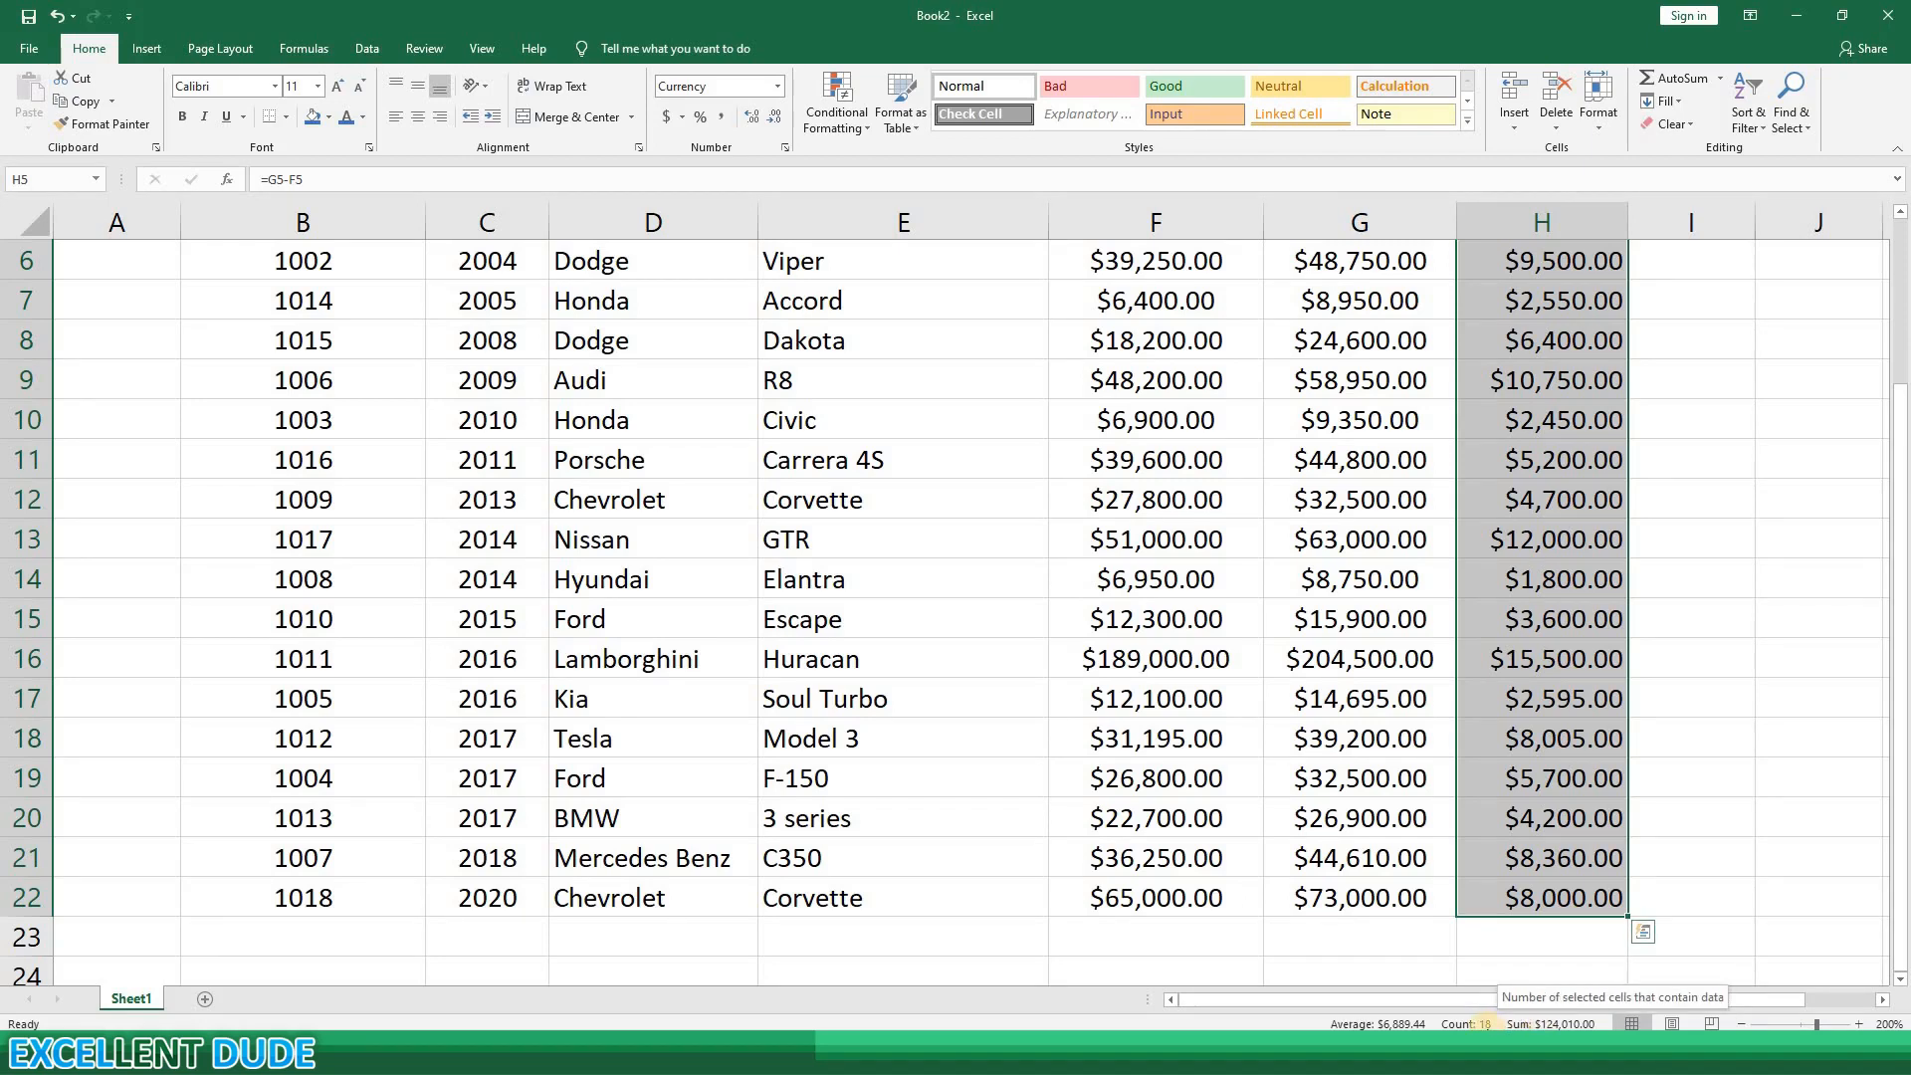
left_click(1679, 737)
scroll(1632, 747, "up", 2)
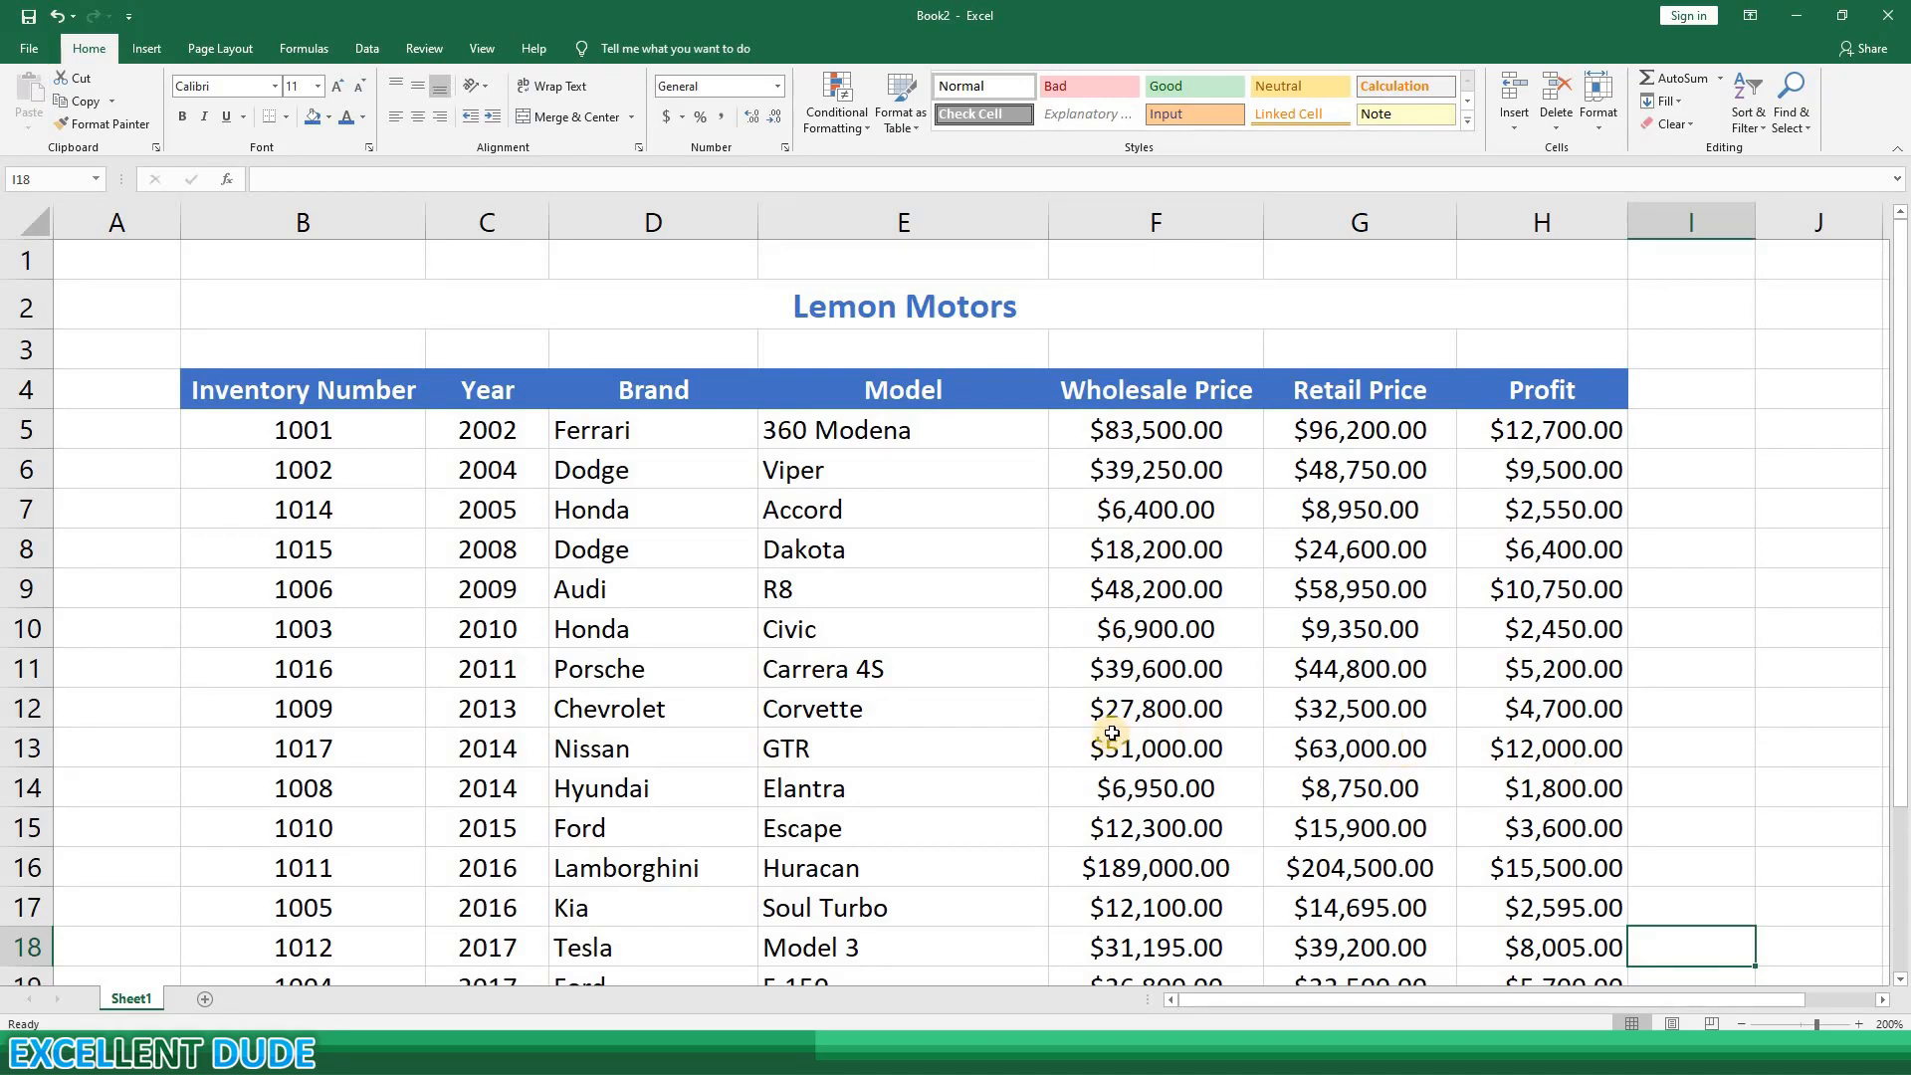
Step: Examine how the table's header row behaves while moving between the first and last car rows
scroll(1112, 734, "down", 2)
scroll(1111, 734, "up", 2)
scroll(1111, 734, "down", 3)
scroll(1108, 735, "up", 3)
scroll(1106, 737, "down", 2)
scroll(1107, 737, "up", 2)
scroll(1106, 736, "down", 1)
scroll(1107, 737, "down", 1)
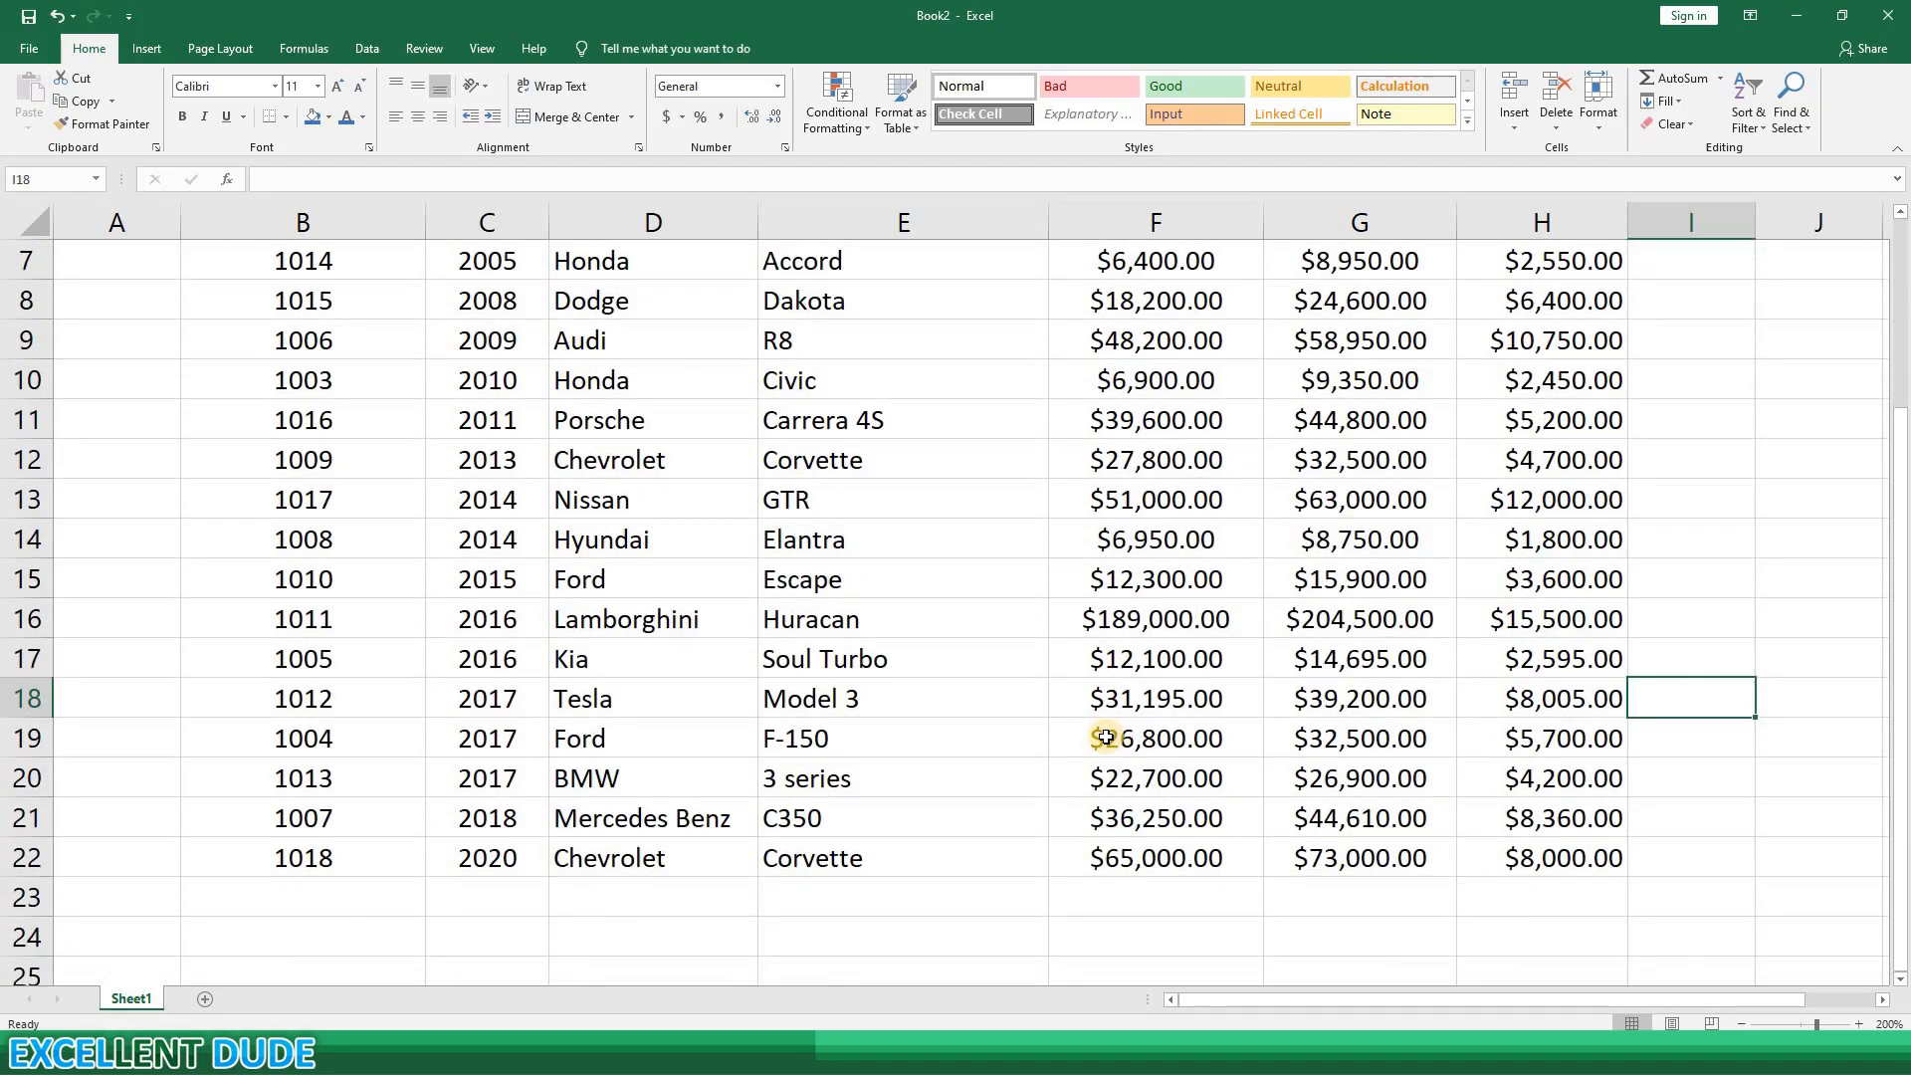
scroll(1106, 737, "up", 2)
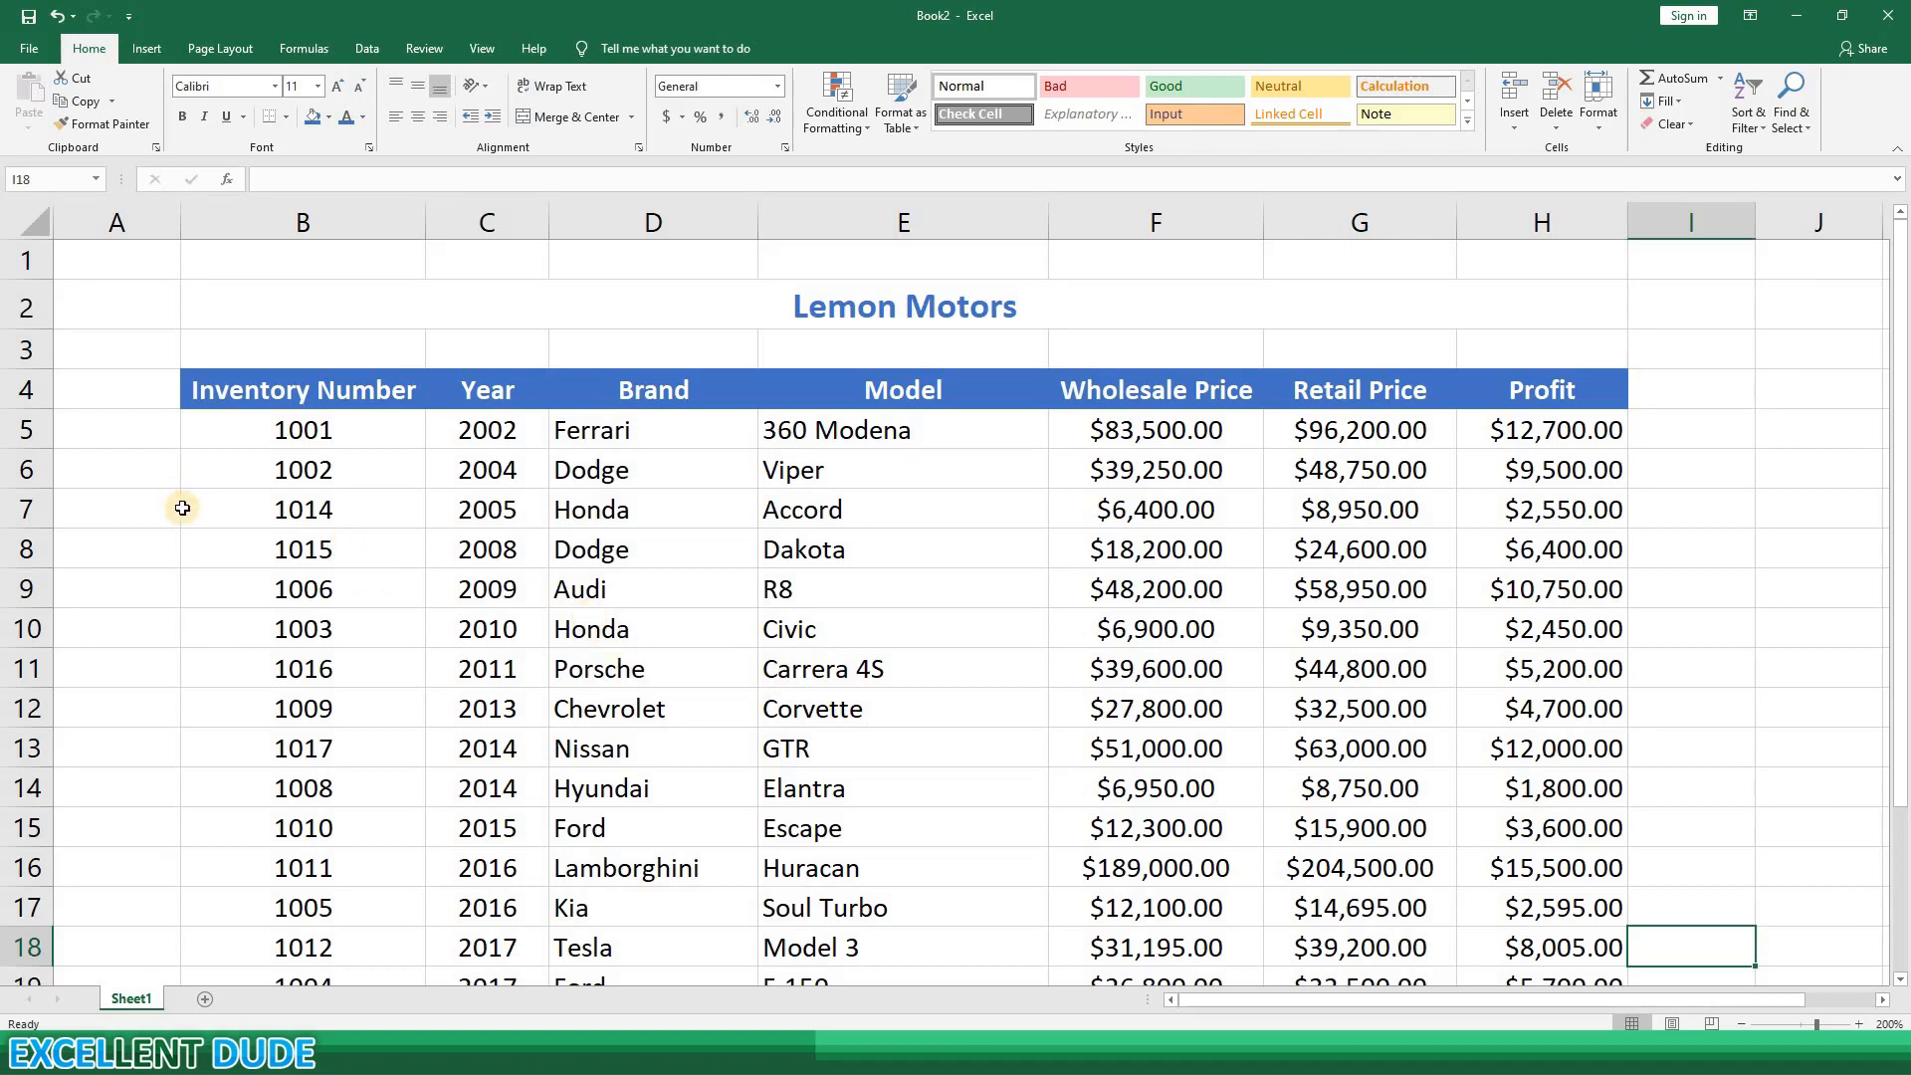
Step: Freeze the panes above row 5 and check the title and header rows against the scrolling car rows
left_click(27, 428)
left_click(76, 63)
left_click(410, 194)
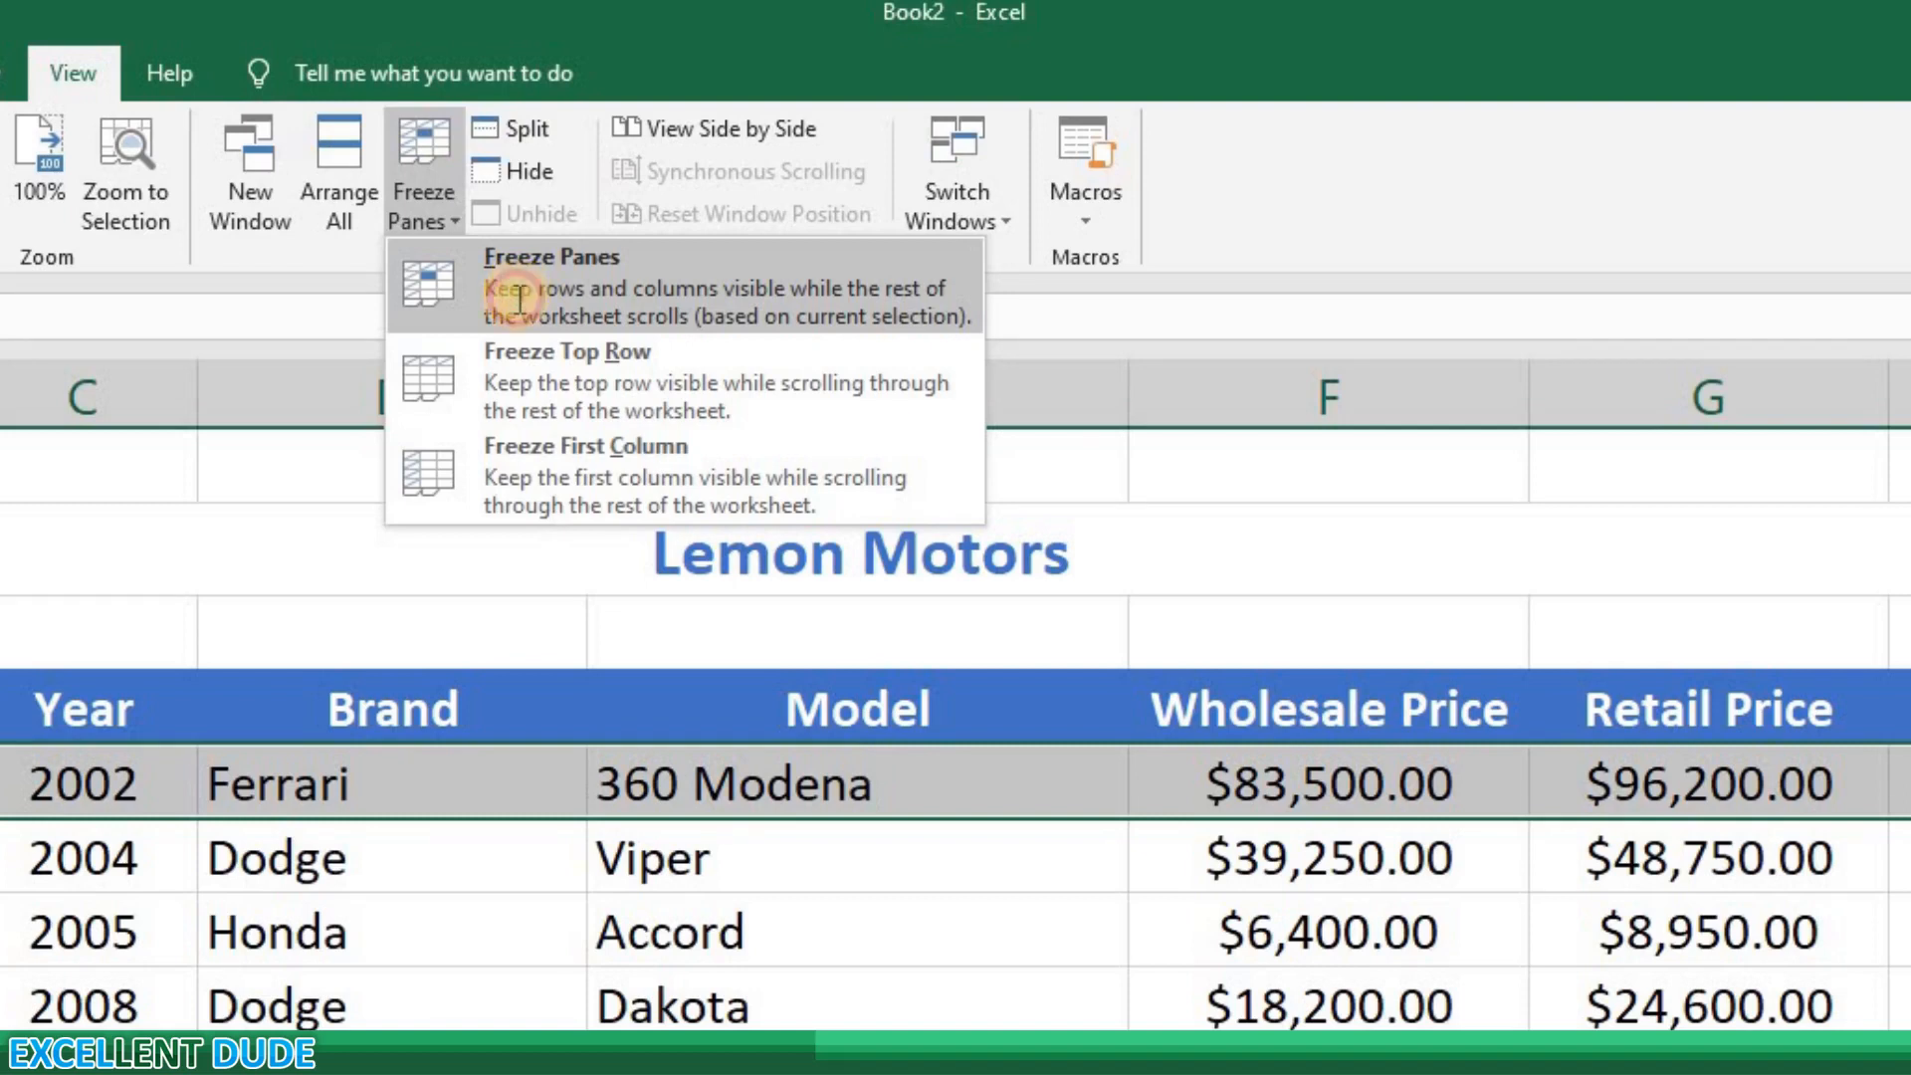
left_click(517, 291)
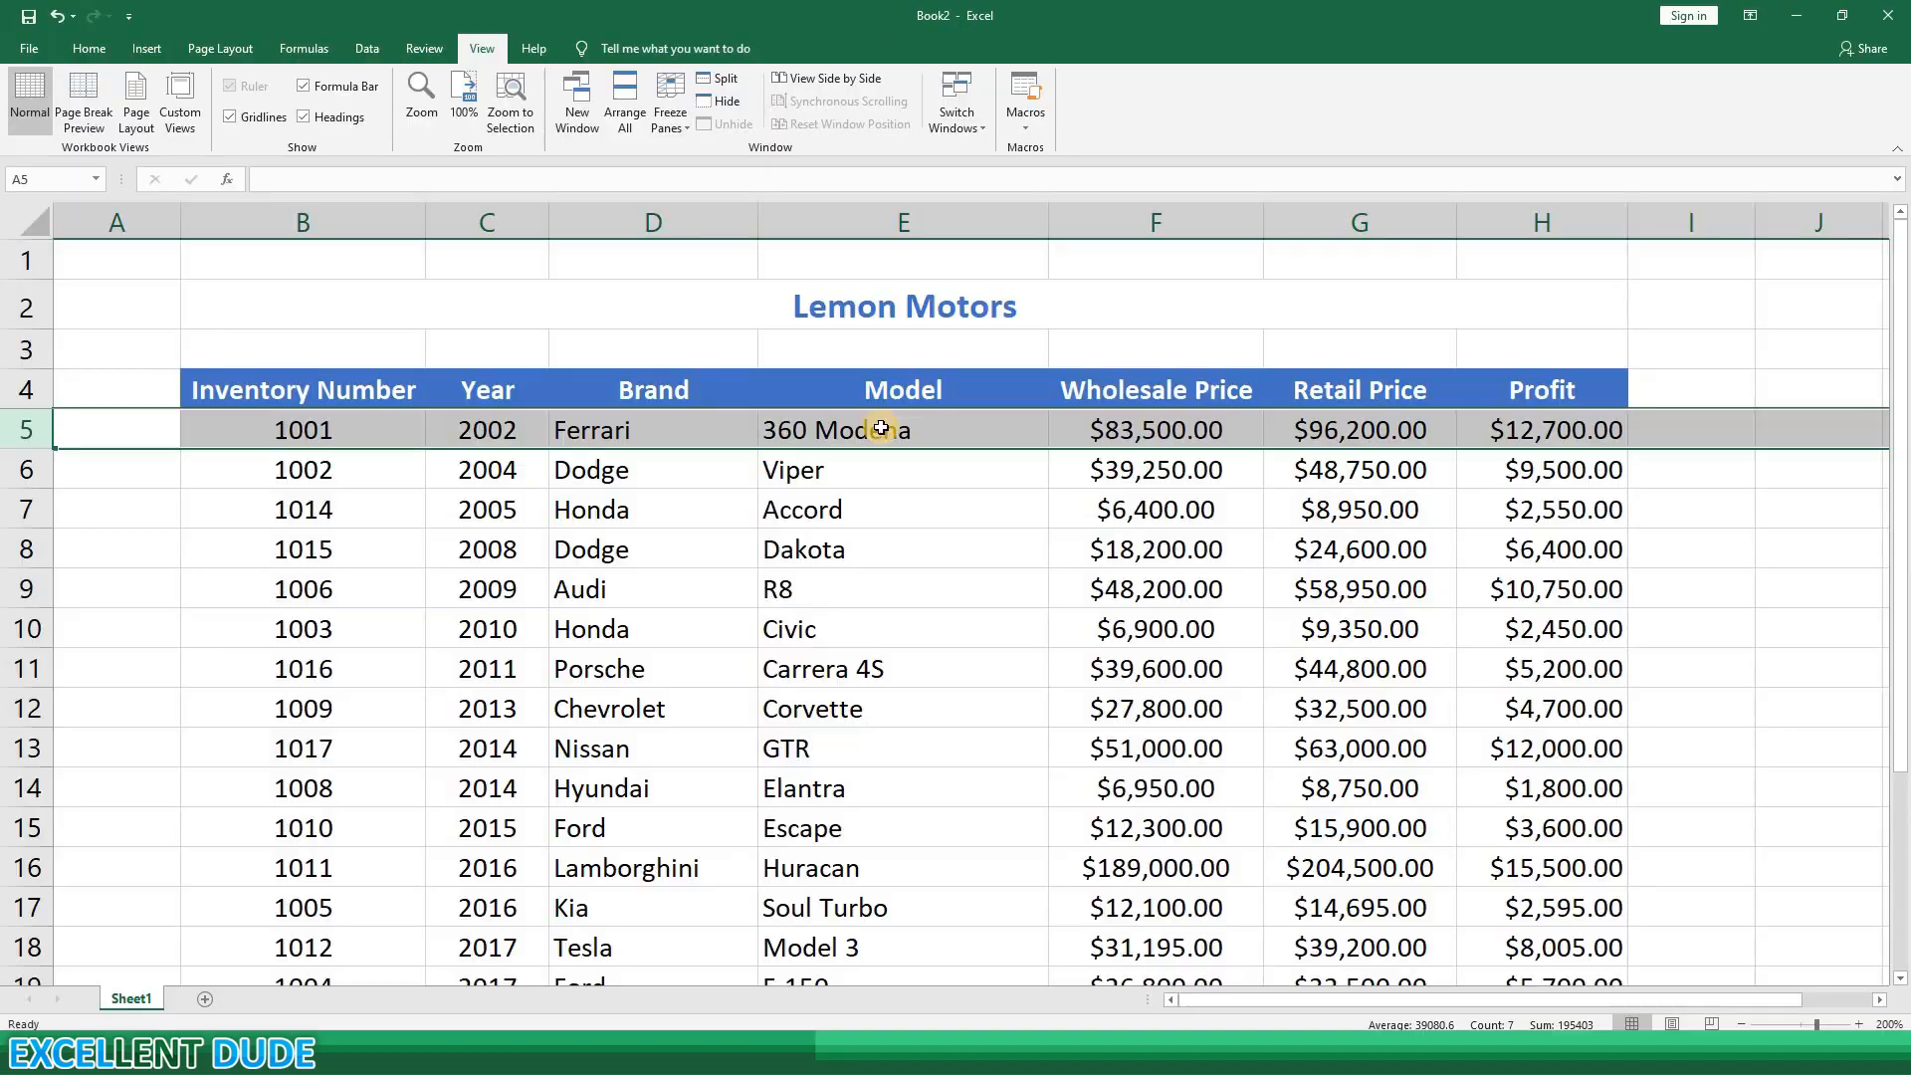
left_click(194, 579)
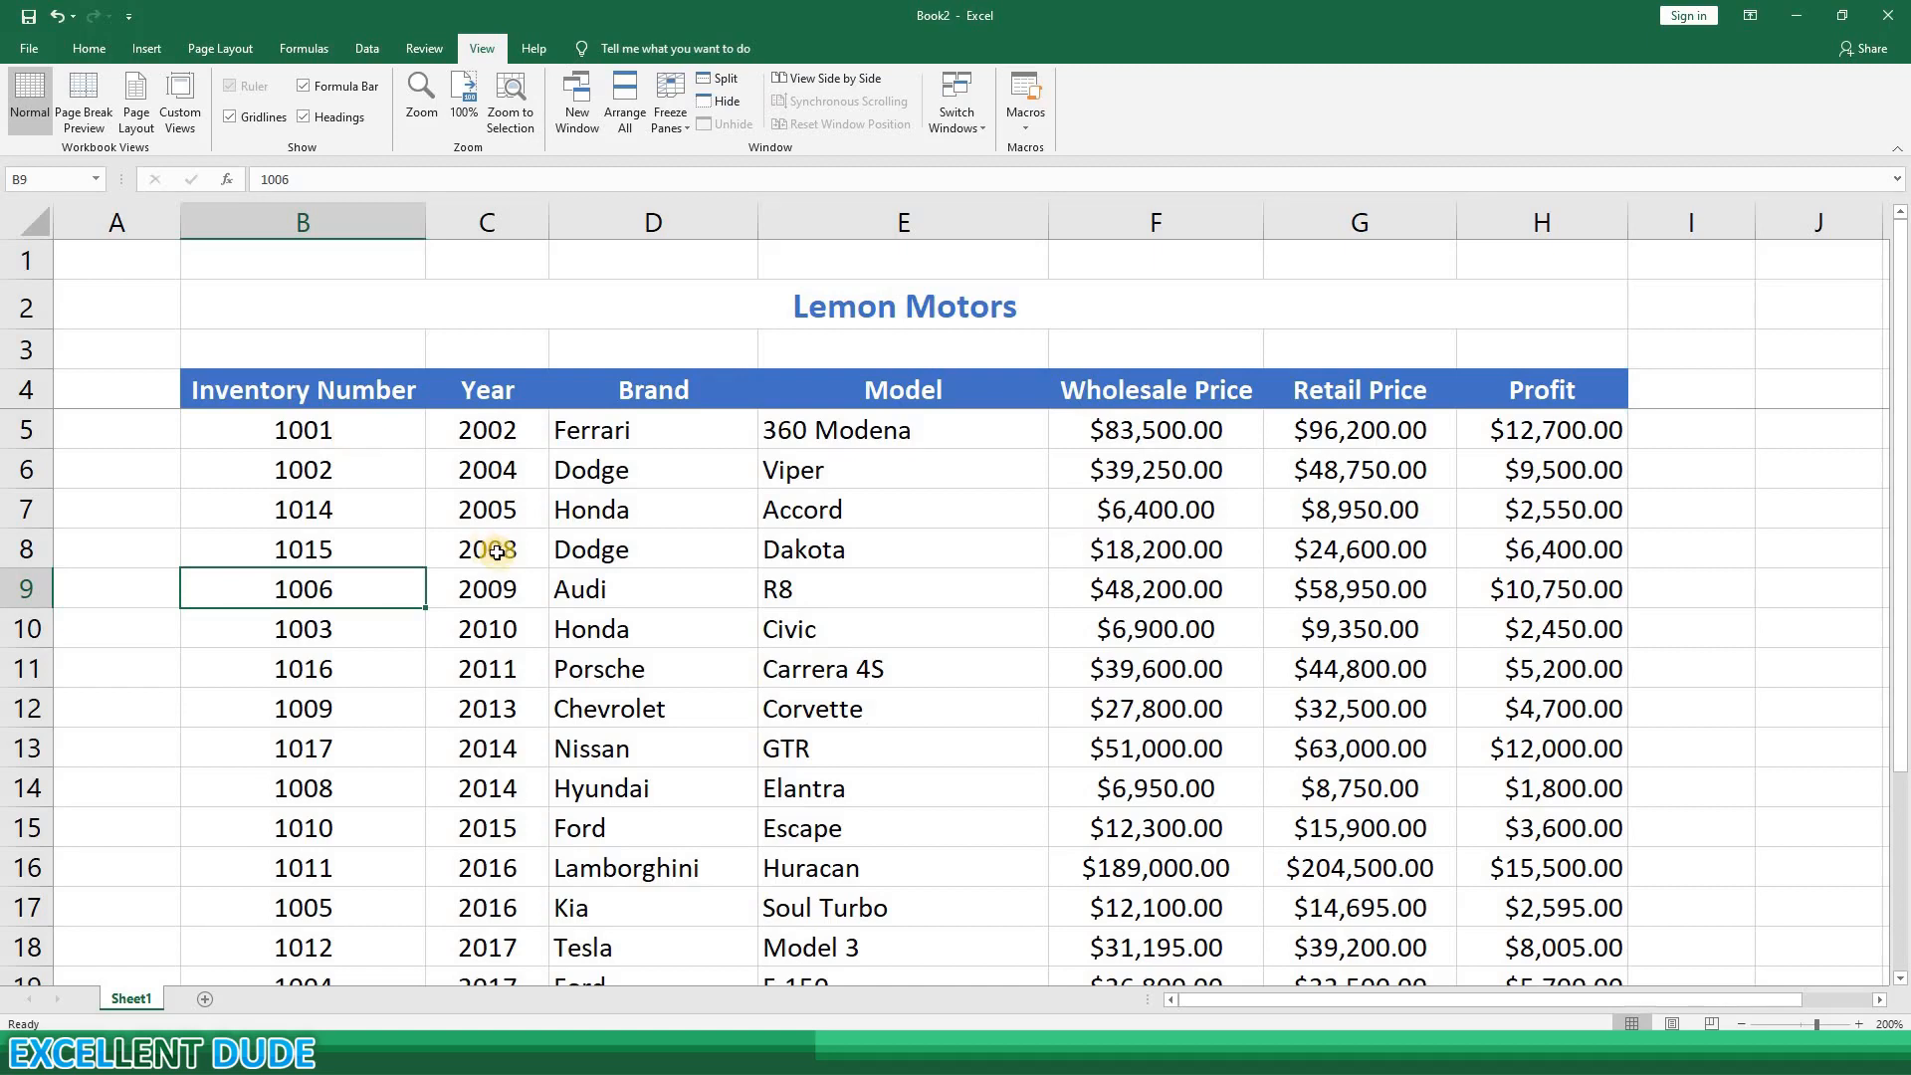
scroll(498, 554, "down", 6)
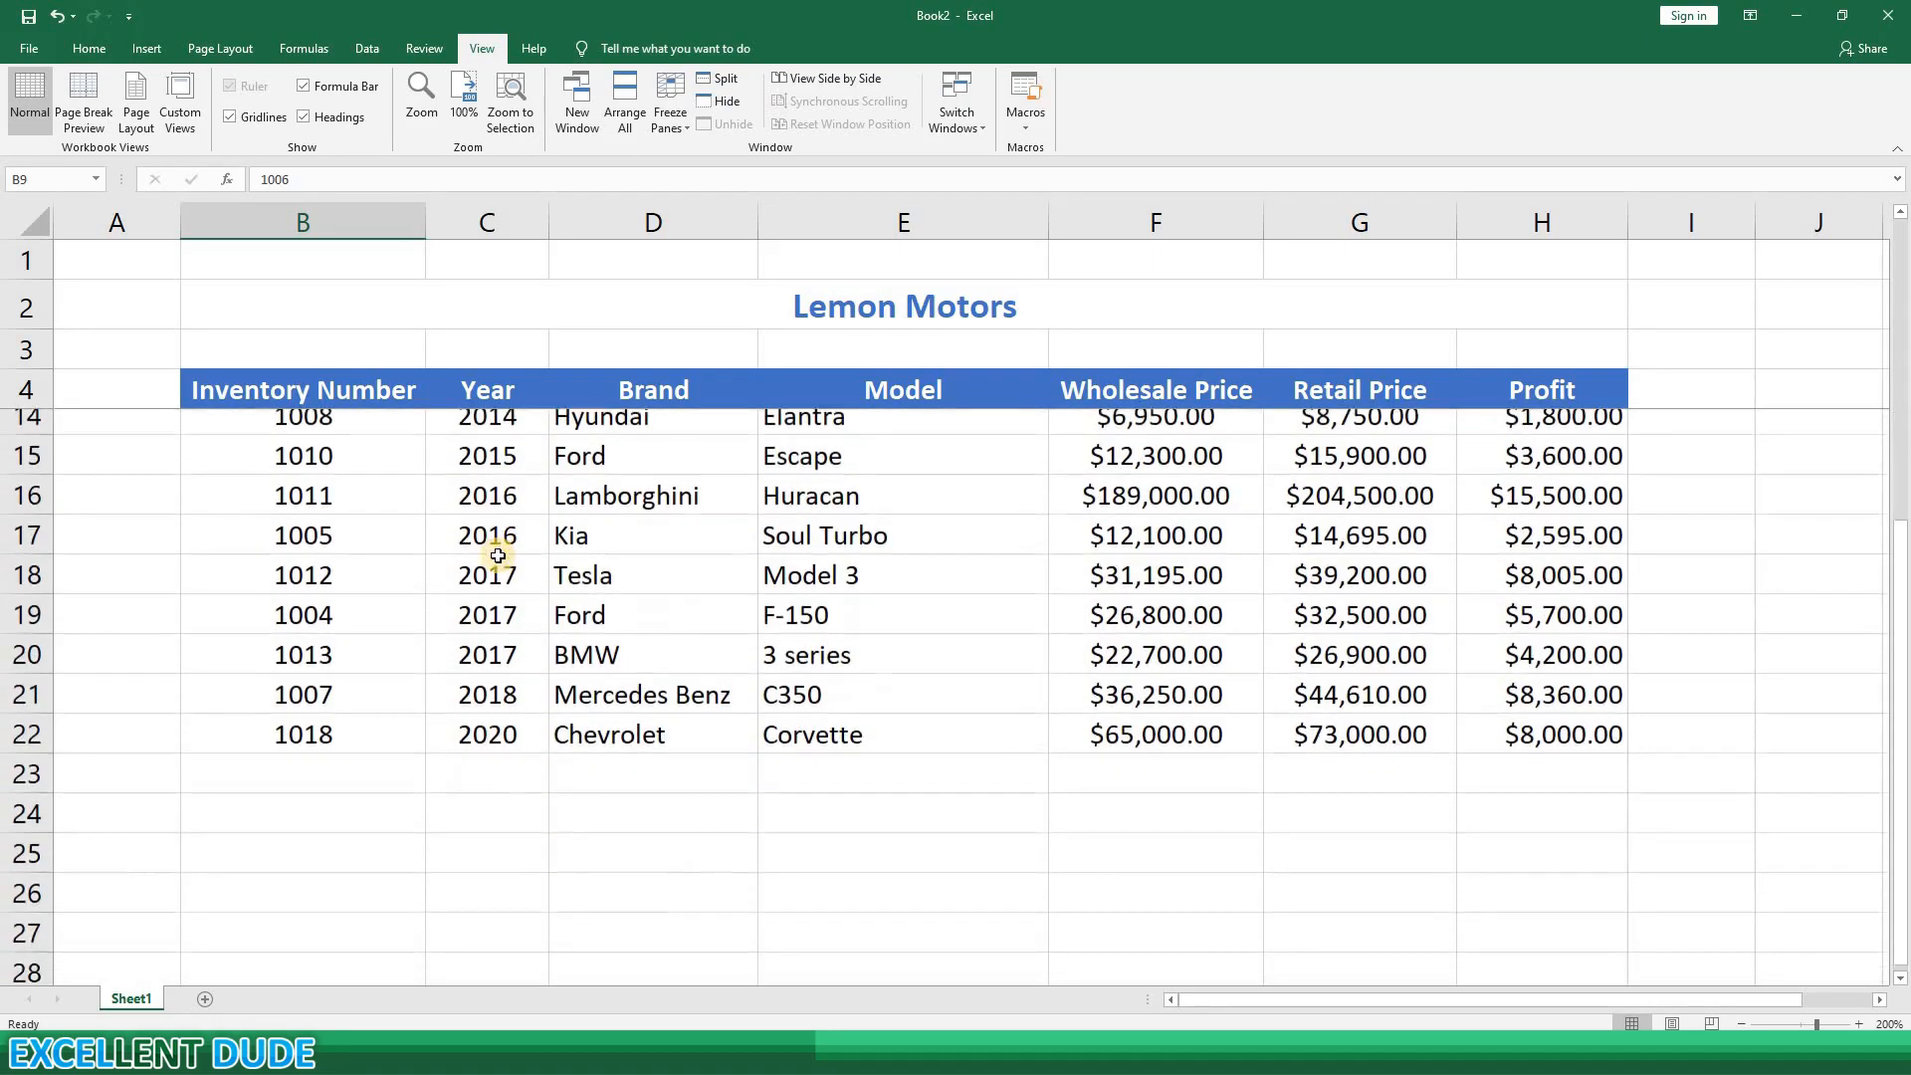
scroll(498, 555, "up", 5)
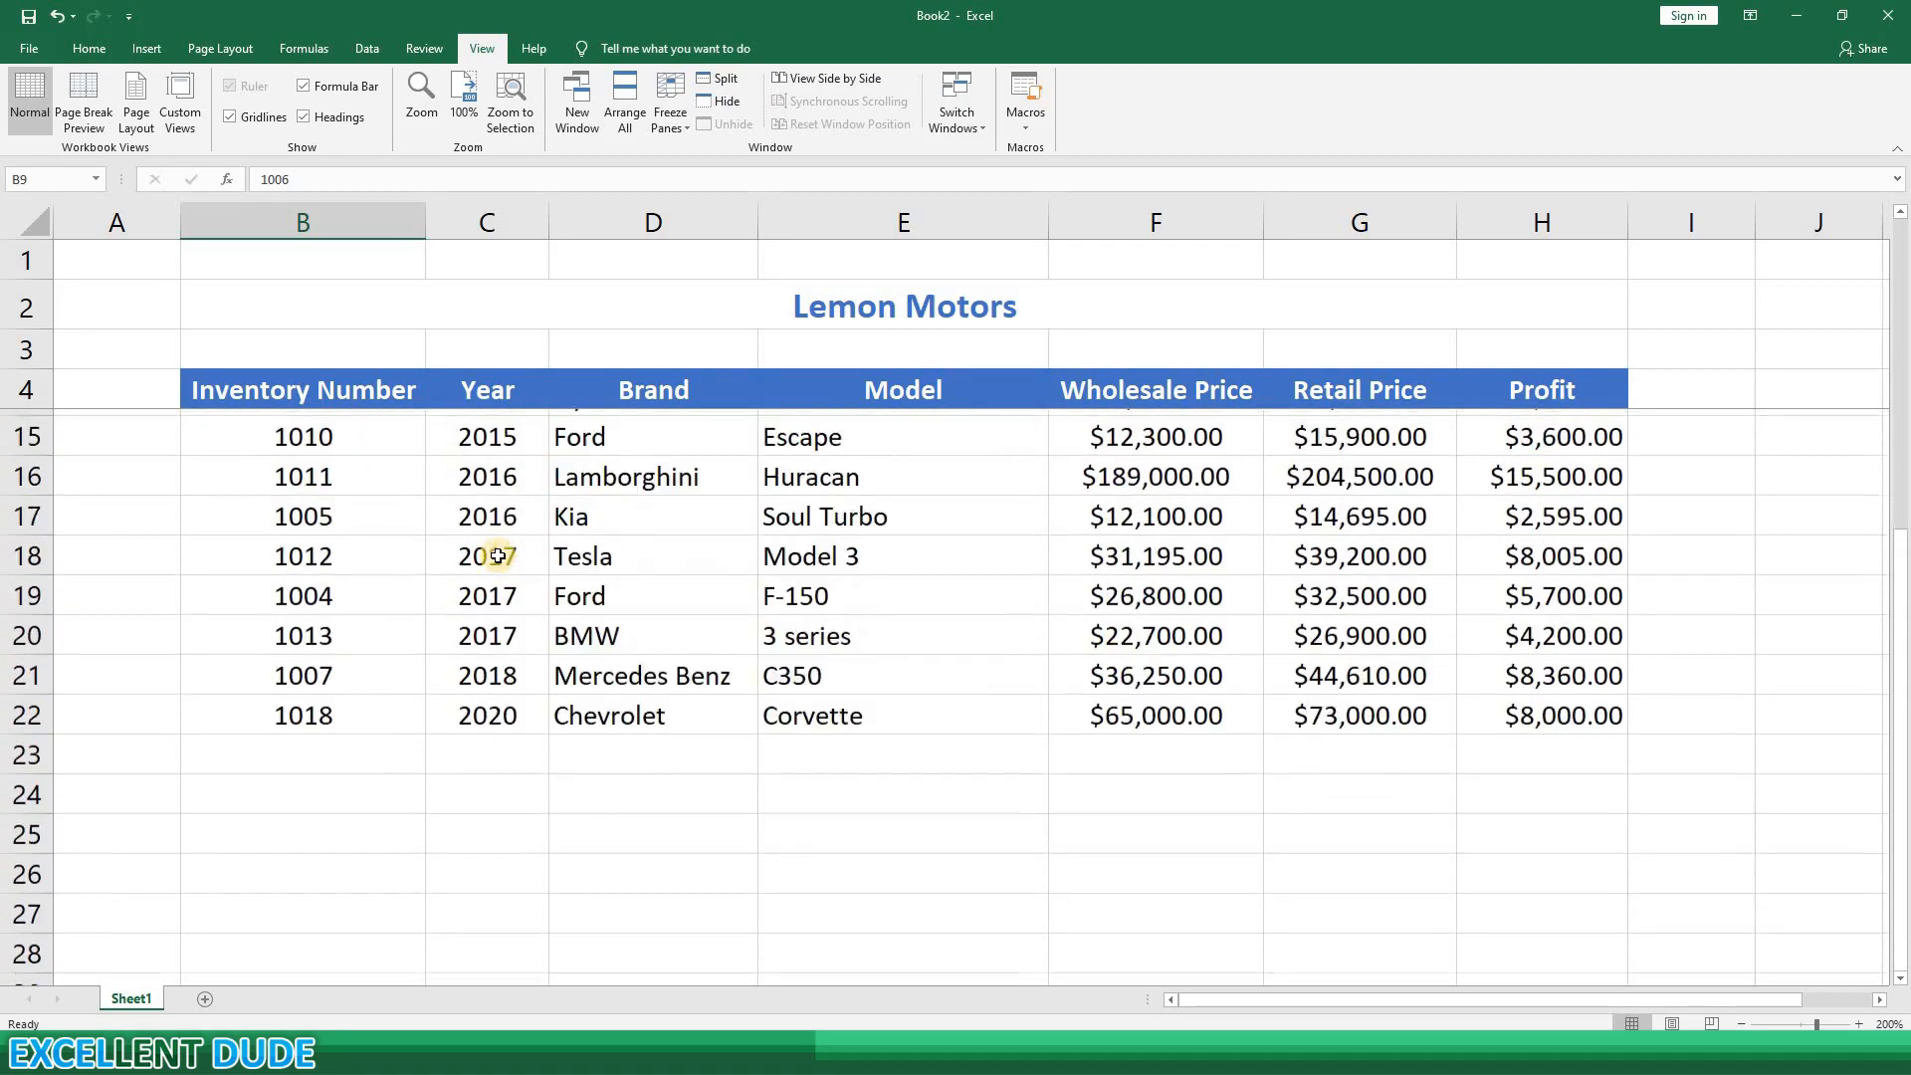
scroll(498, 554, "down", 5)
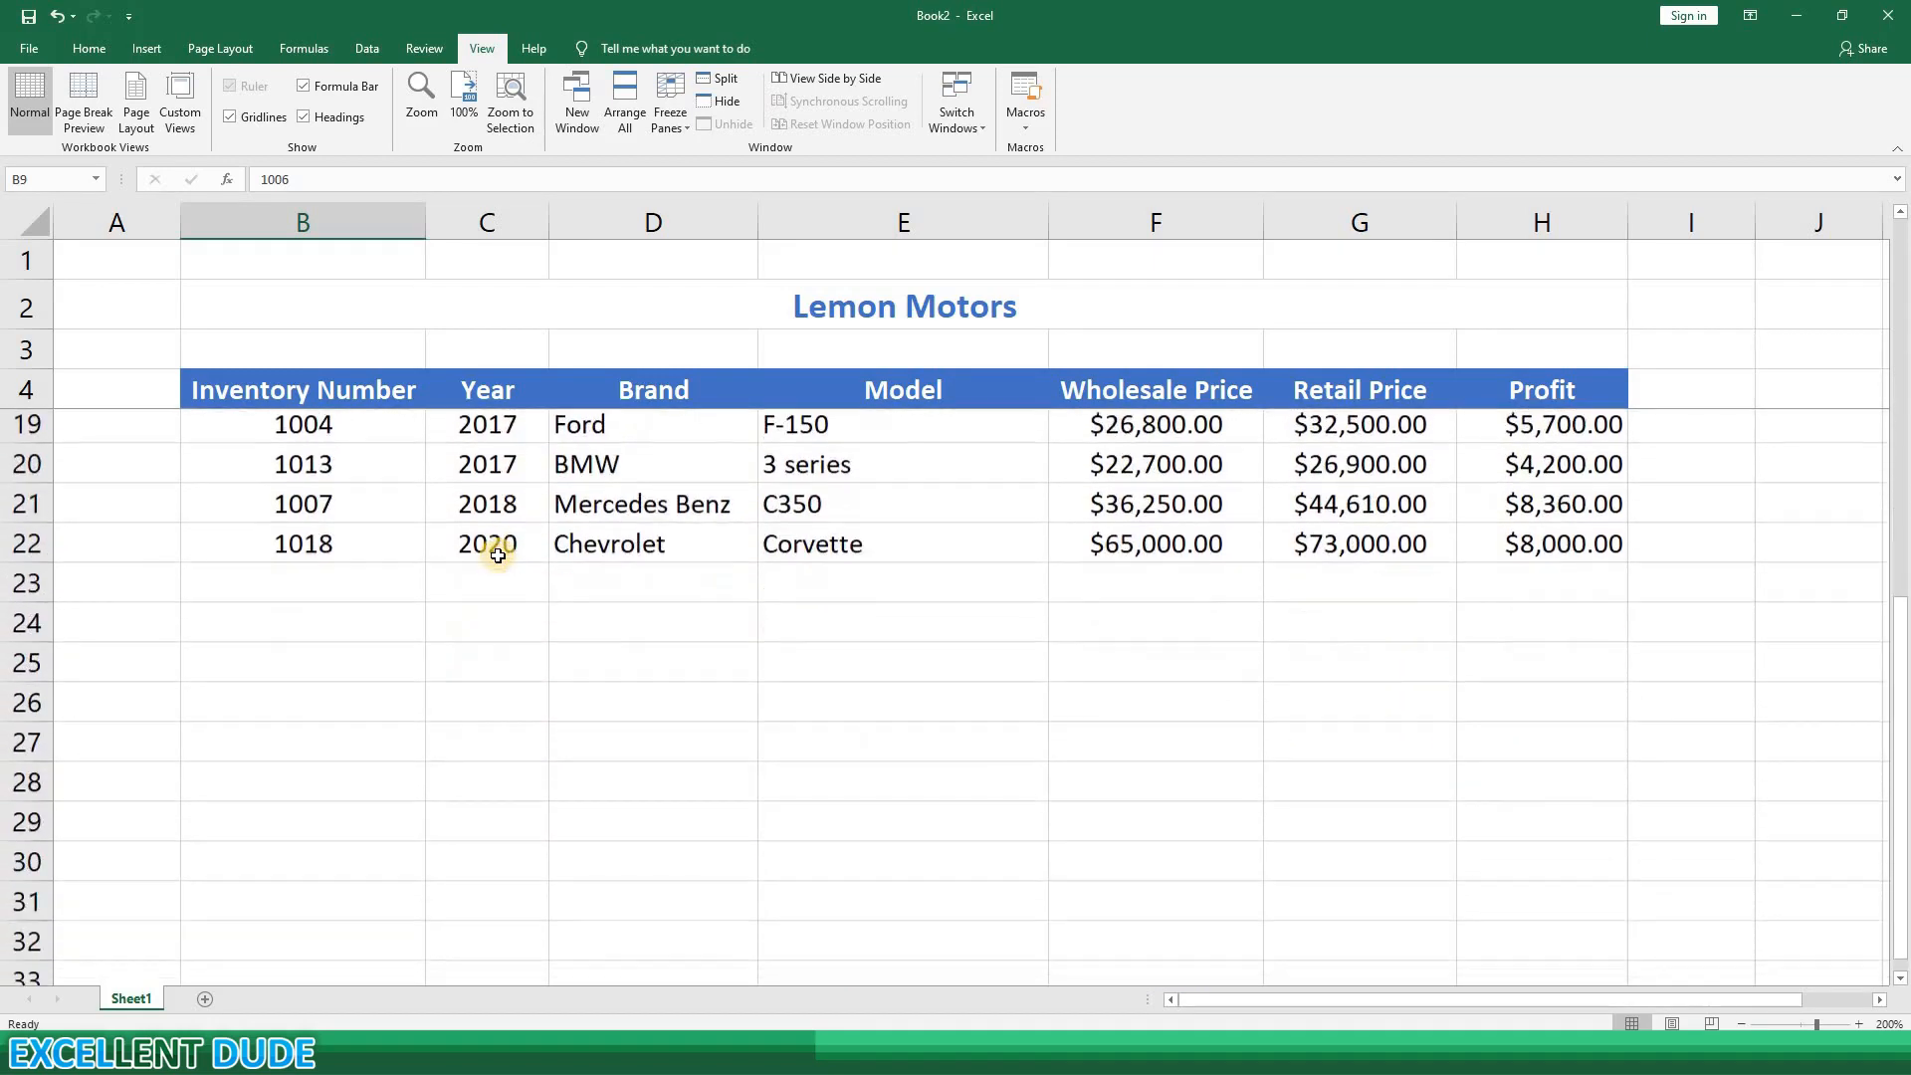
scroll(497, 554, "up", 6)
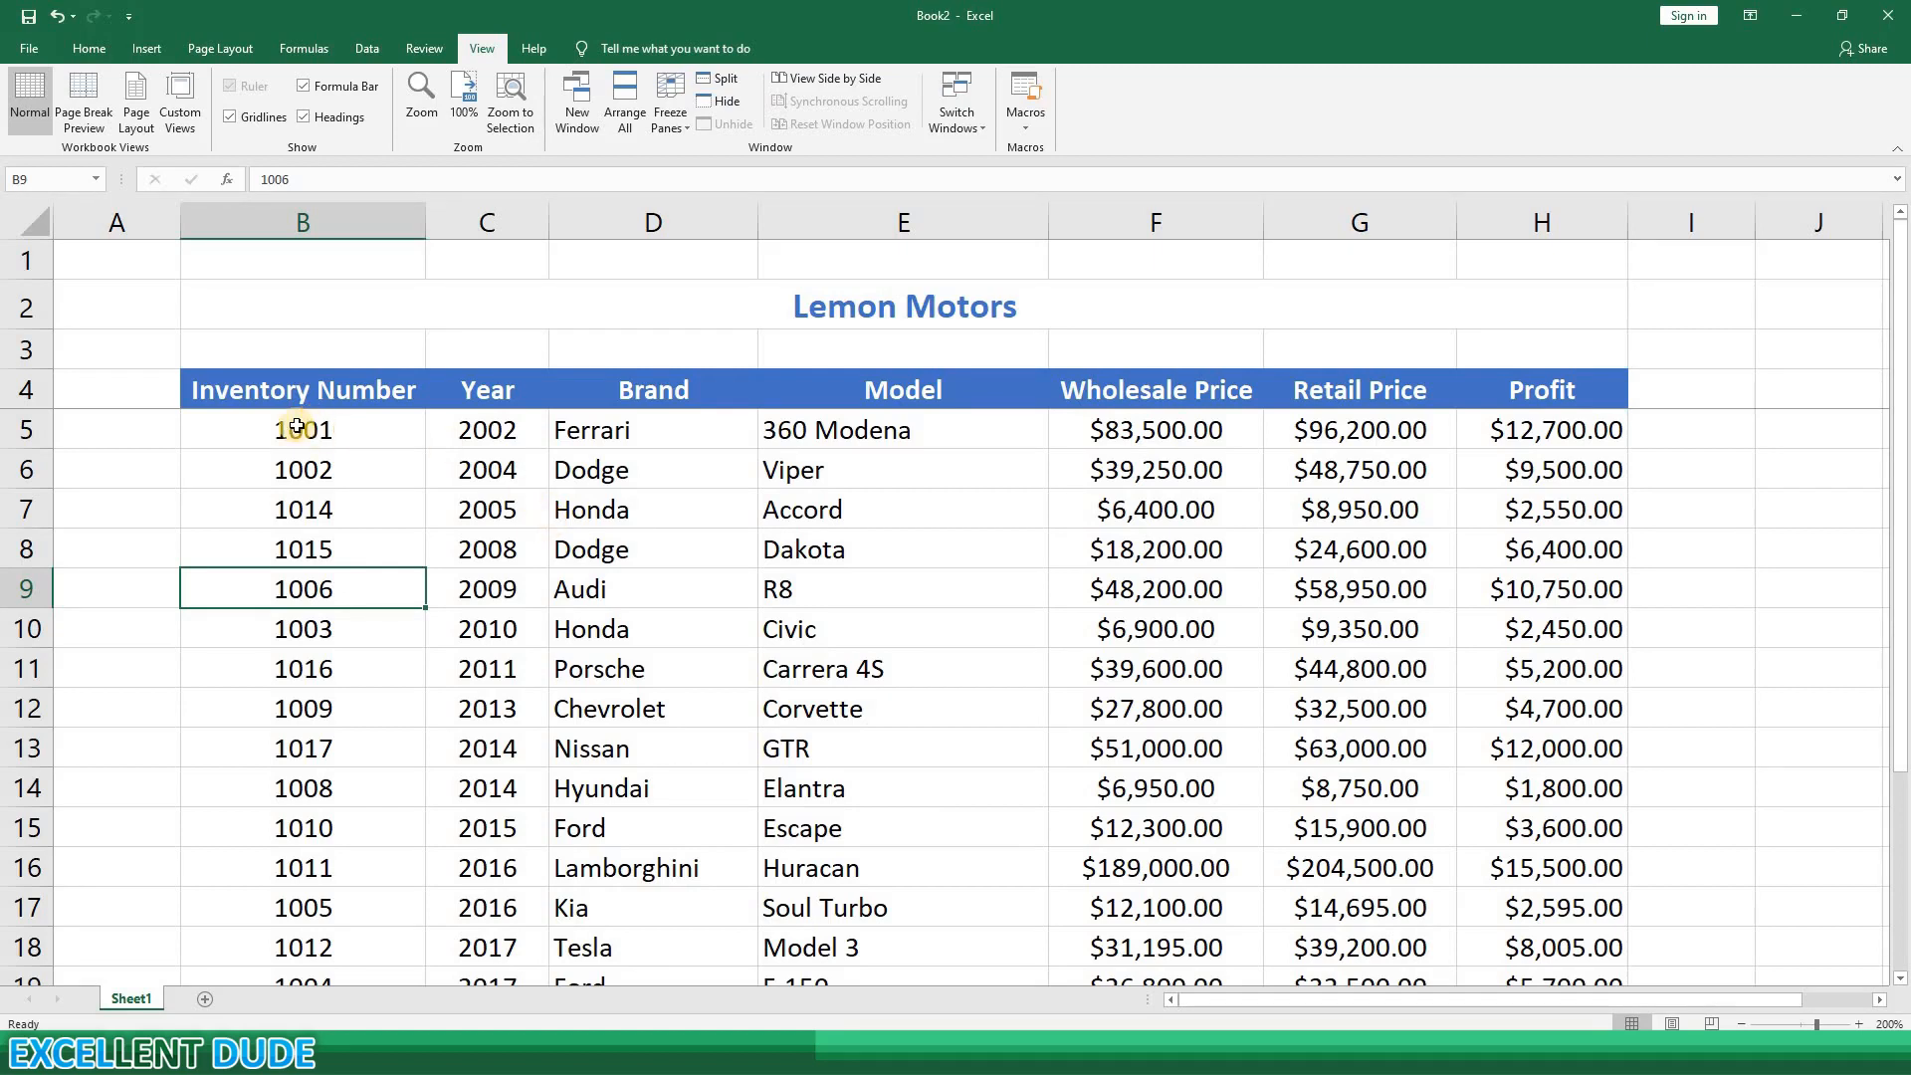
left_click(159, 475)
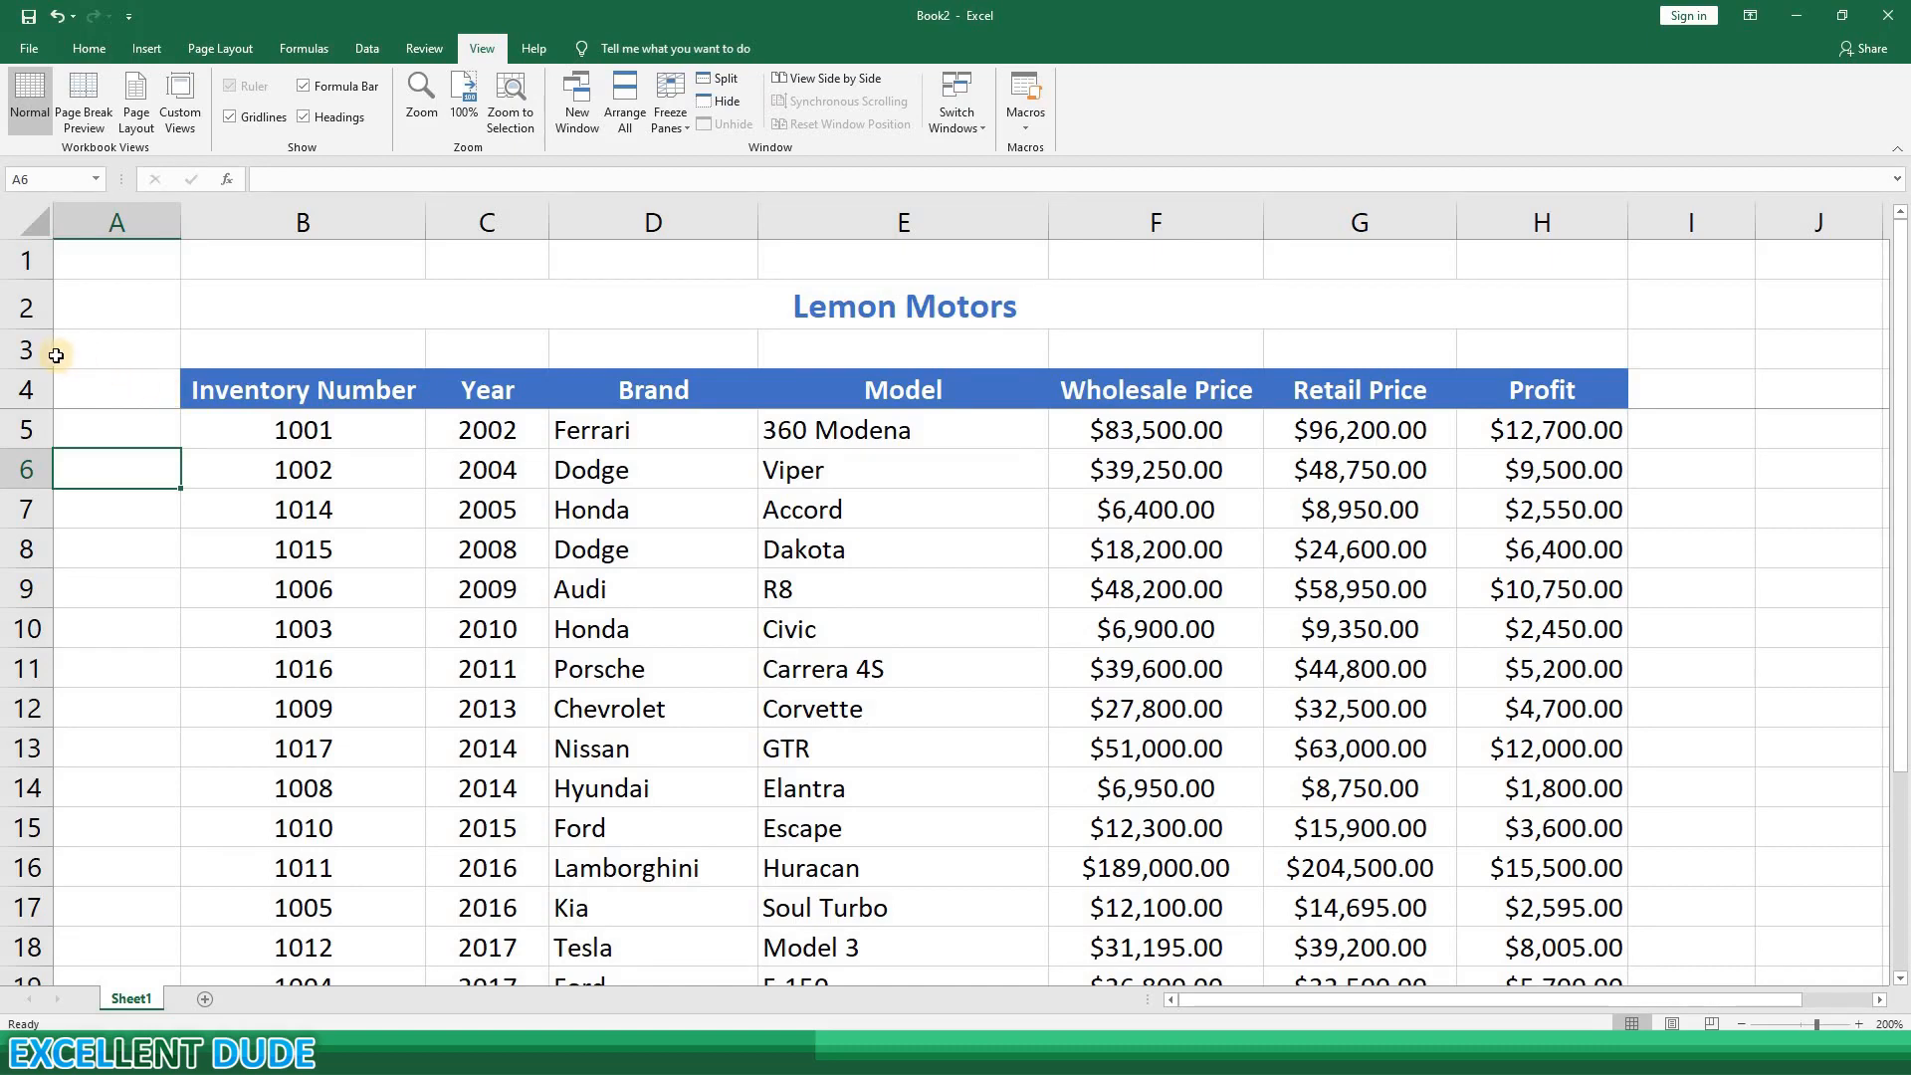
Step: Insert three blank rows above row 3, between the Lemon Motors title and the table header
left_click(26, 352)
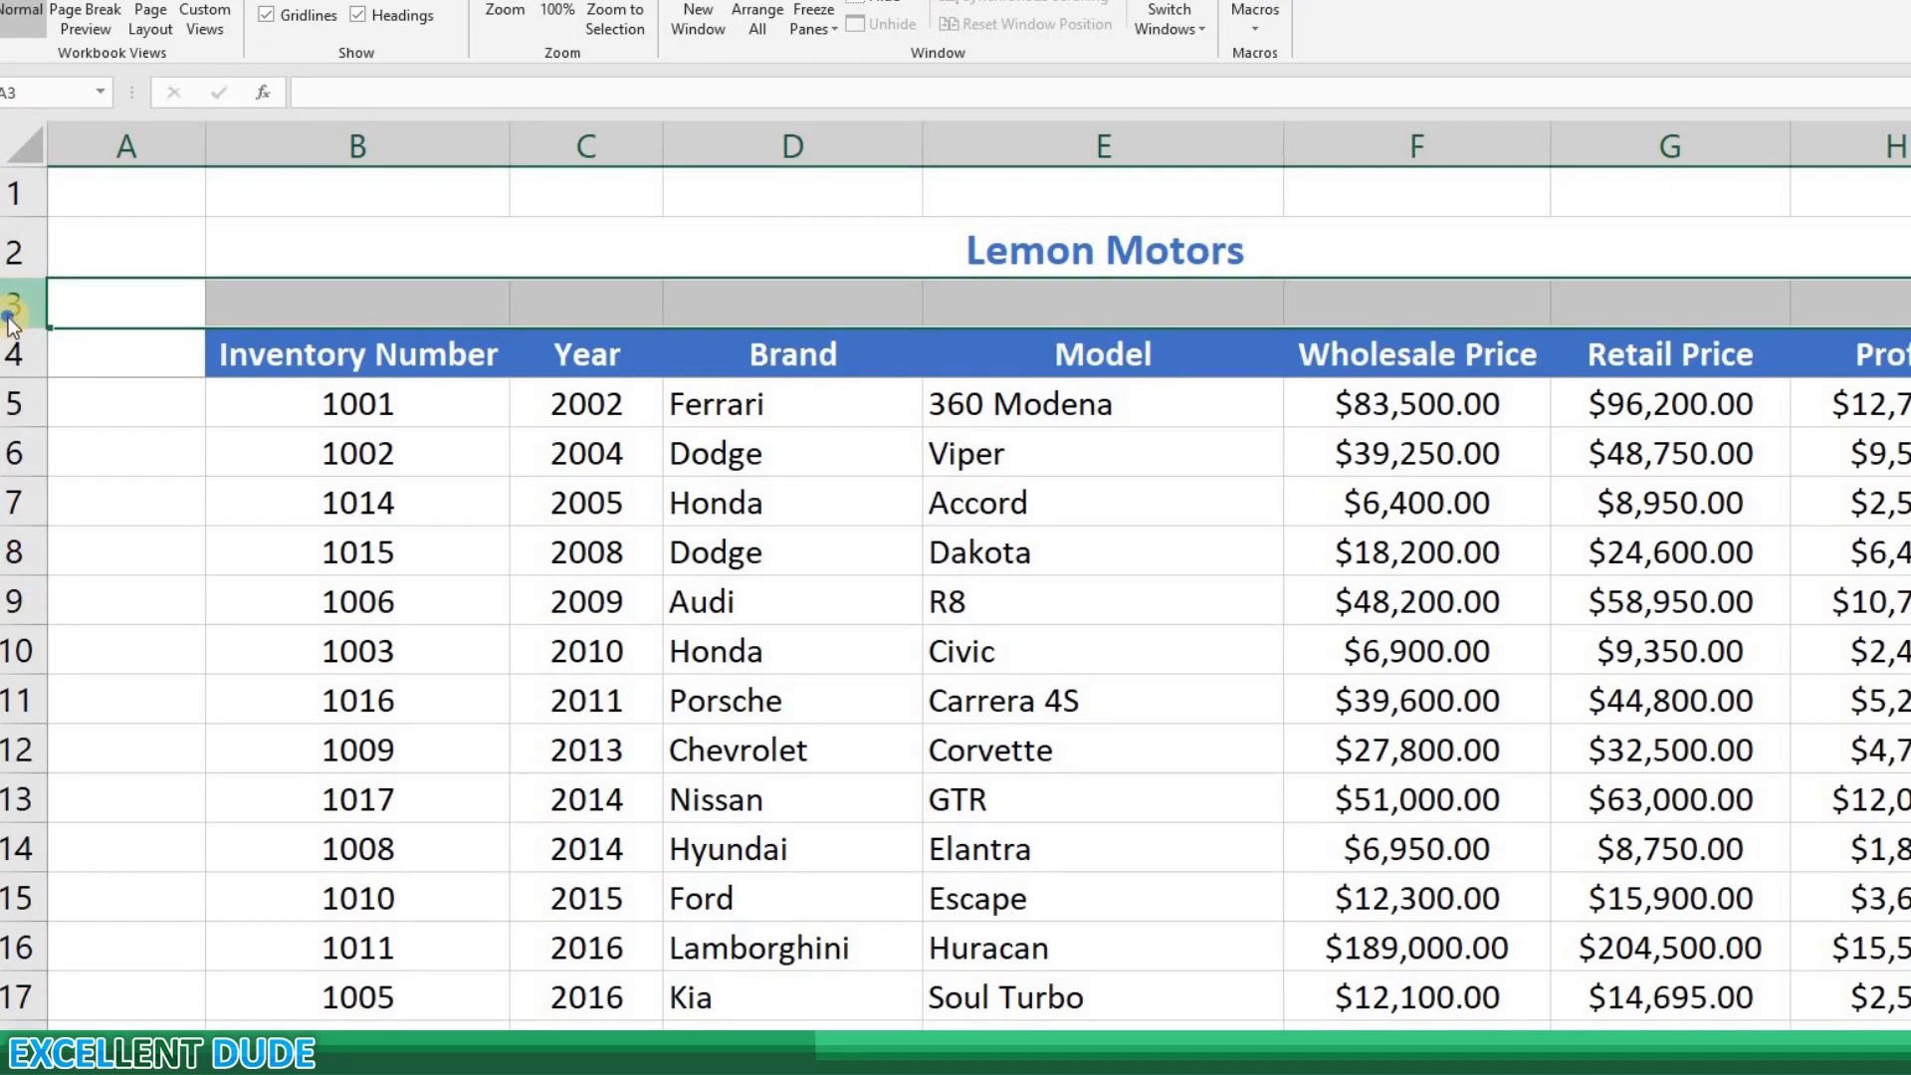
right_click(5, 314)
left_click(88, 486)
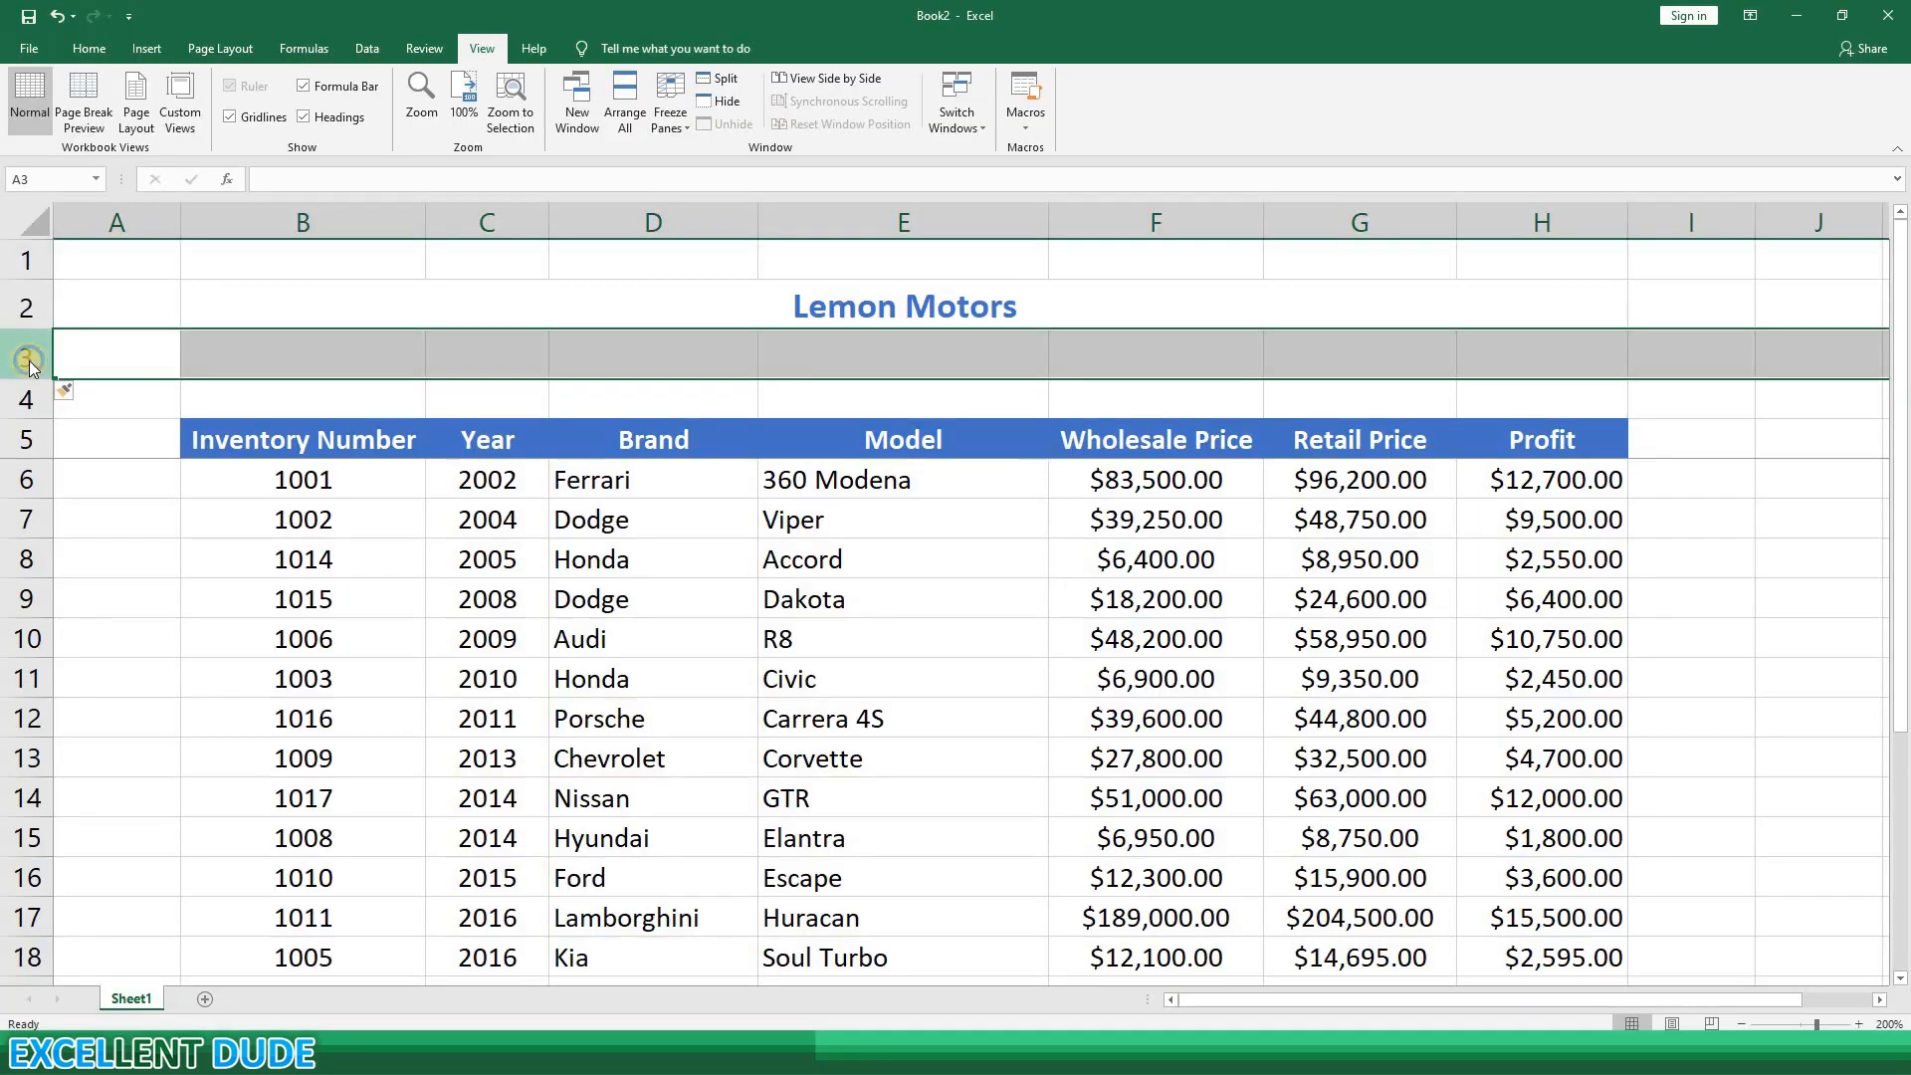
right_click(13, 319)
left_click(16, 327)
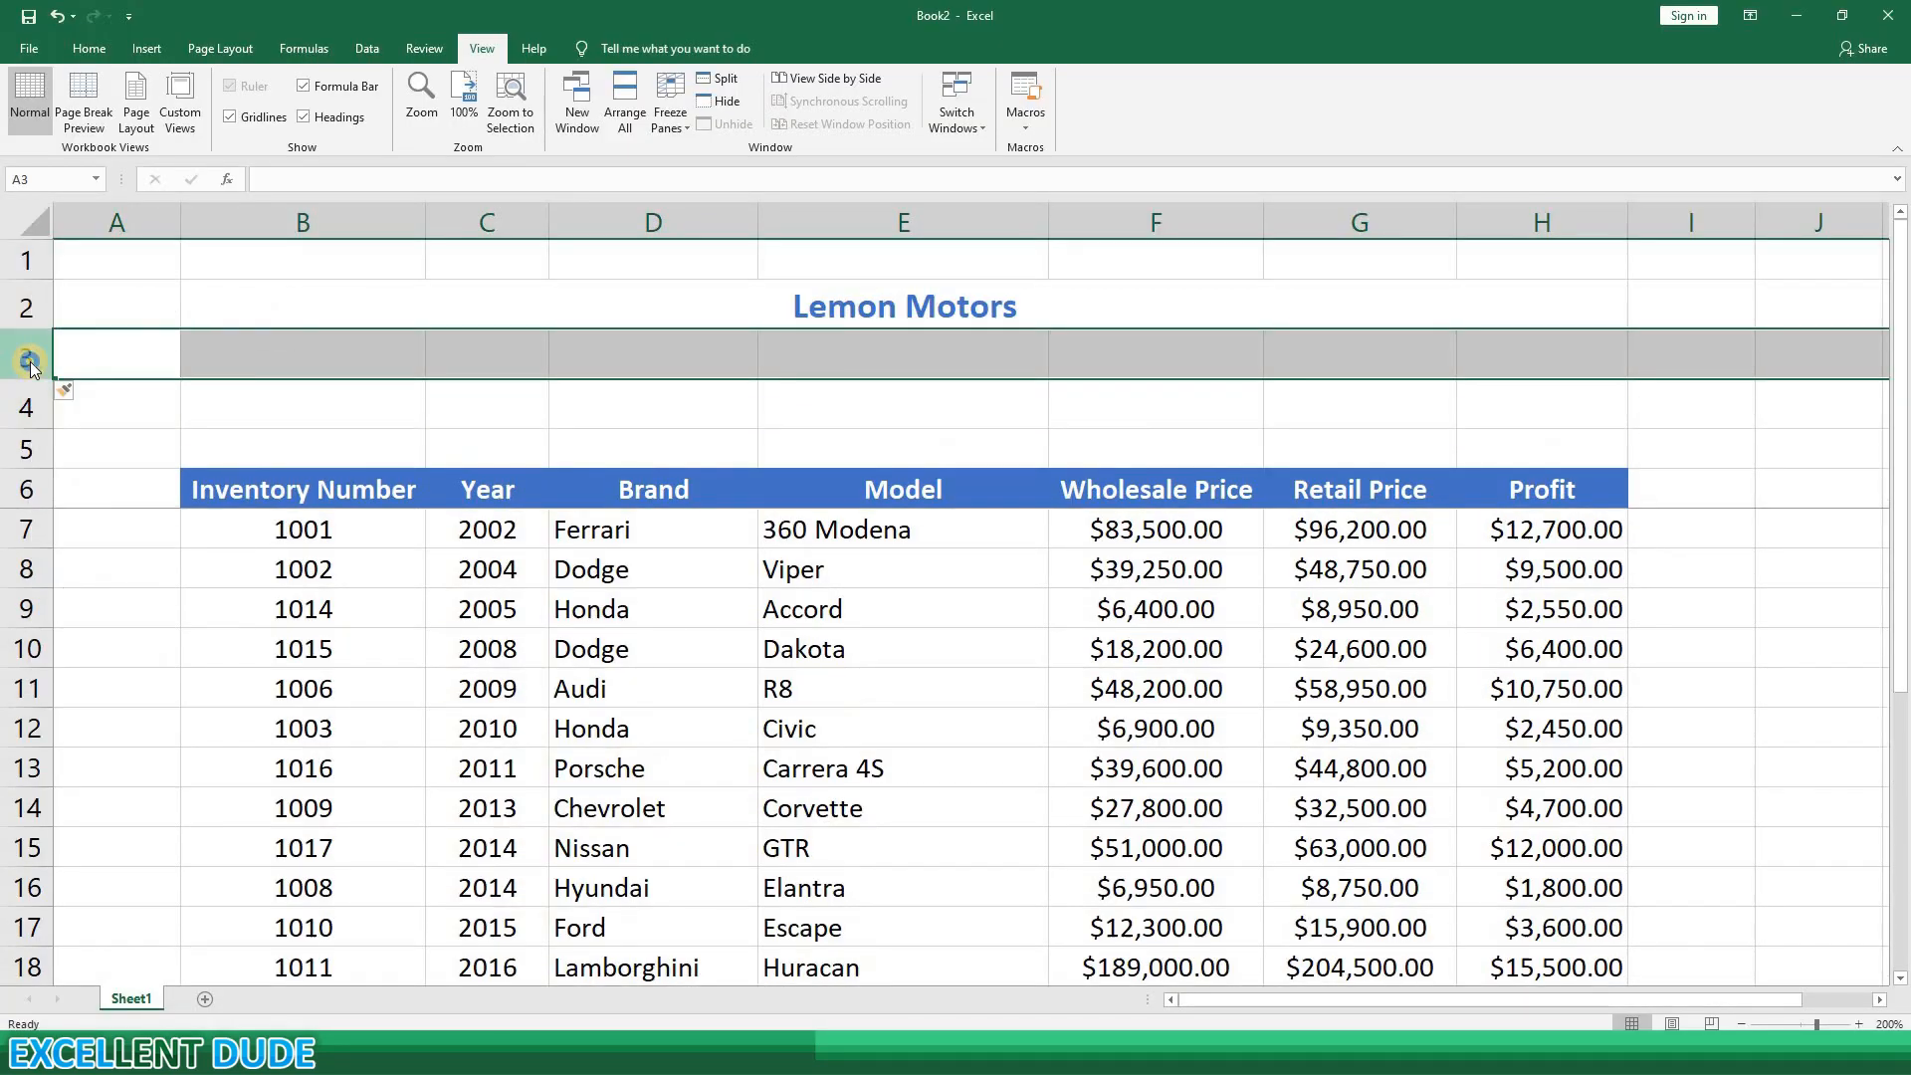
right_click(29, 362)
key("i")
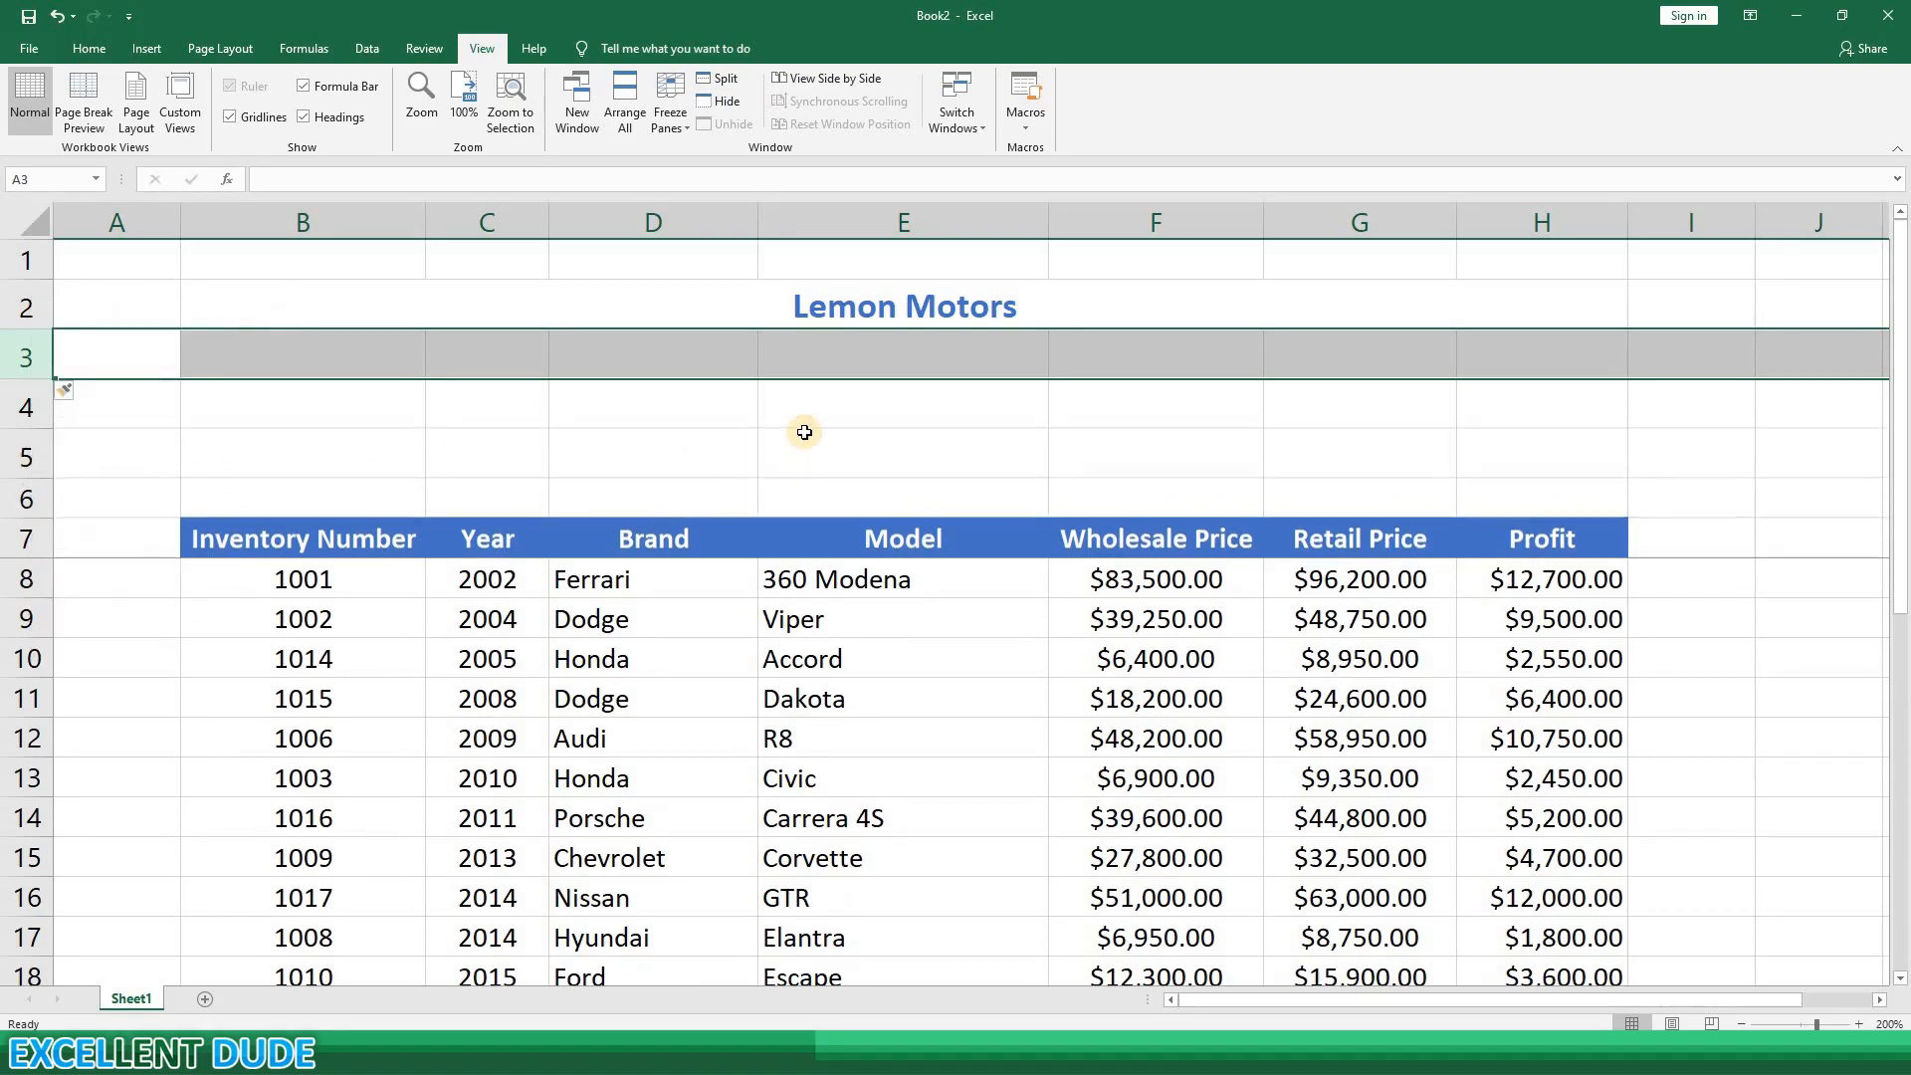
Step: Enter the label Average in cell G3, below the Lemon Motors title
left_click(876, 423)
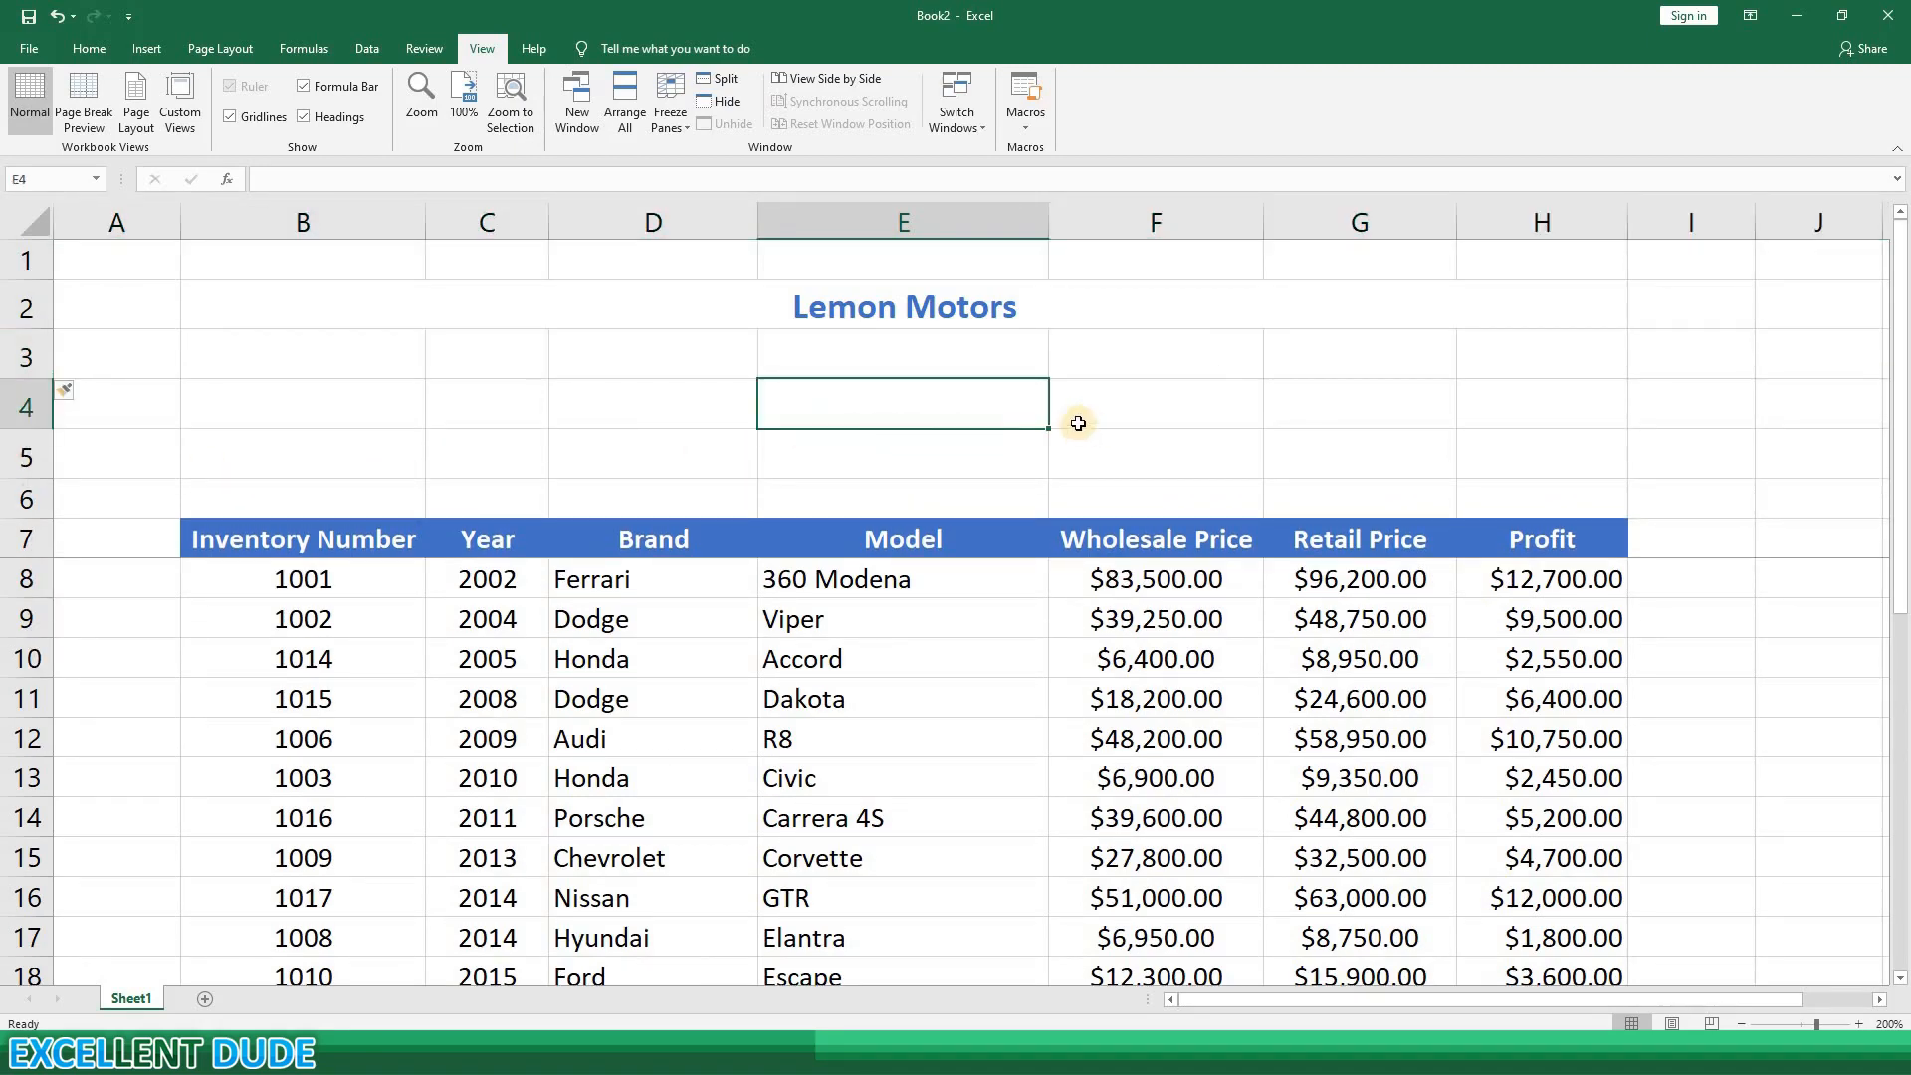
left_click(1297, 368)
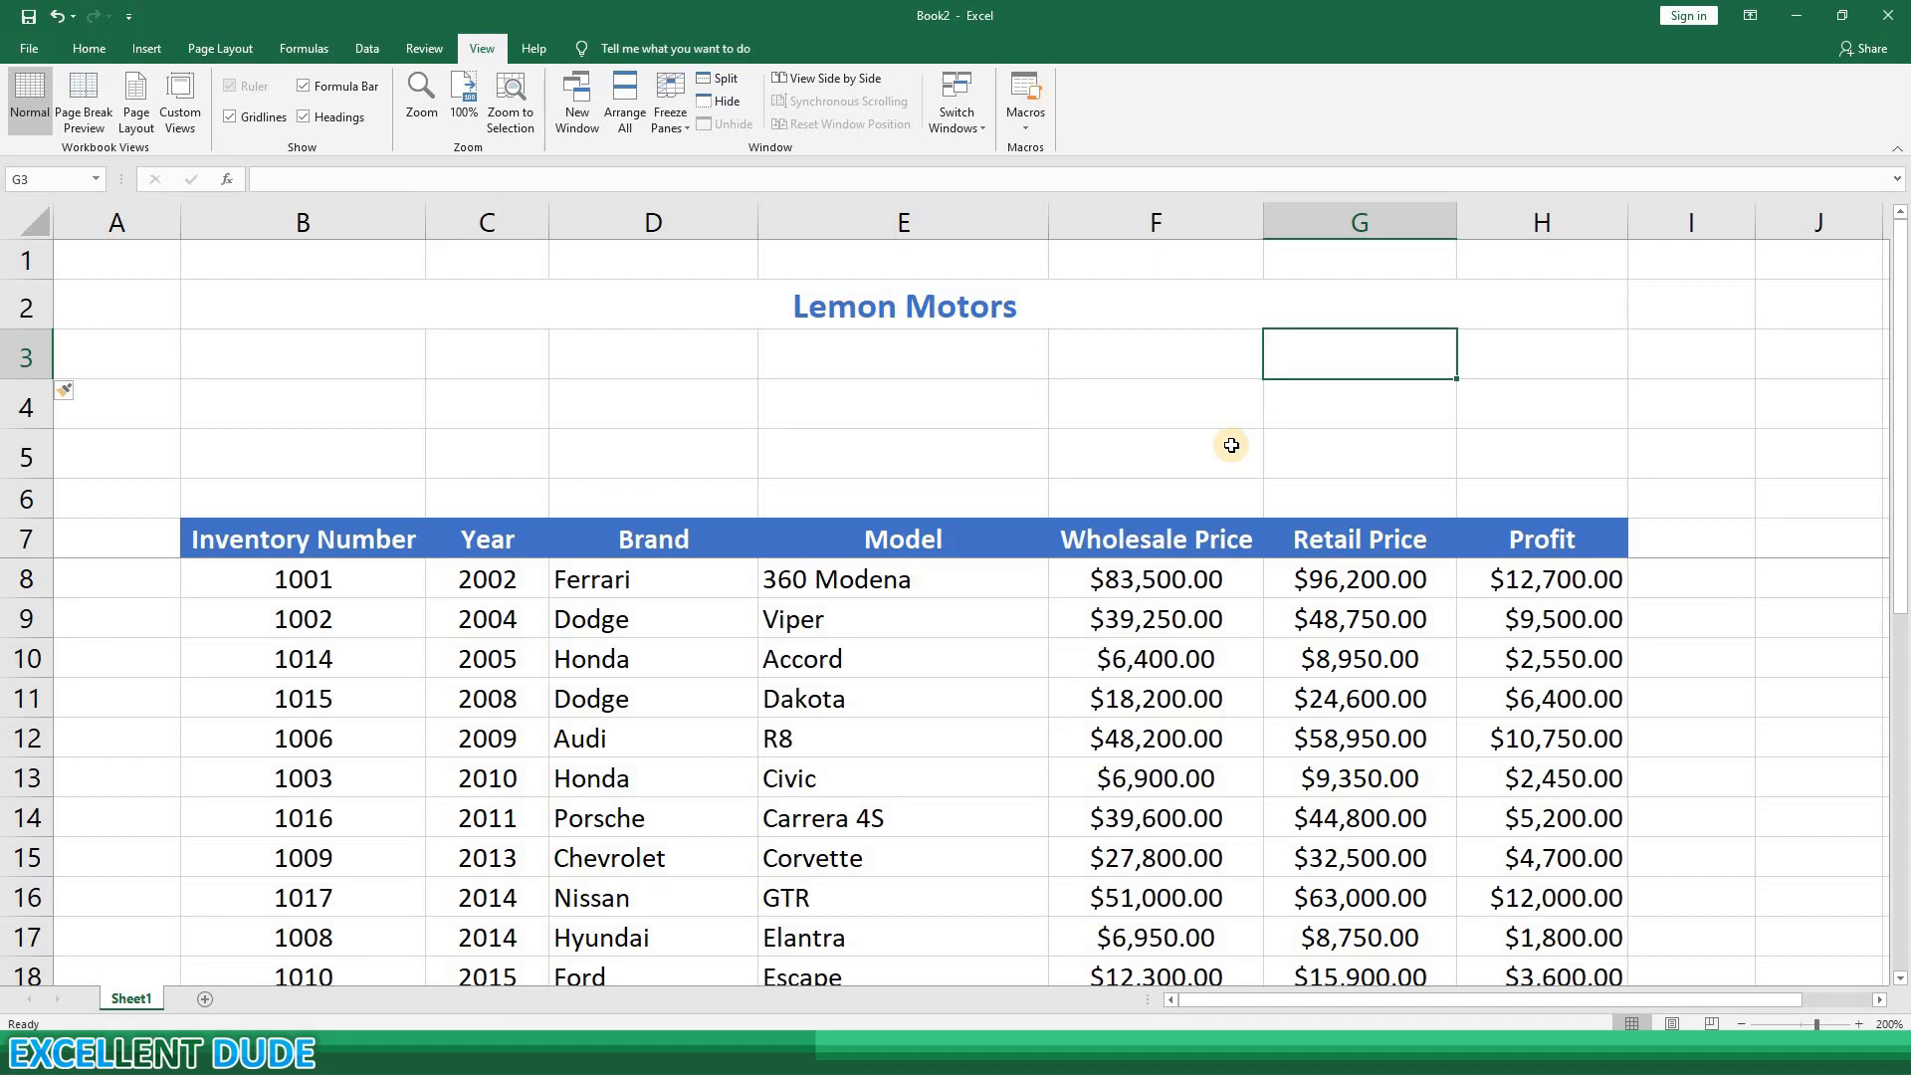
type("Average")
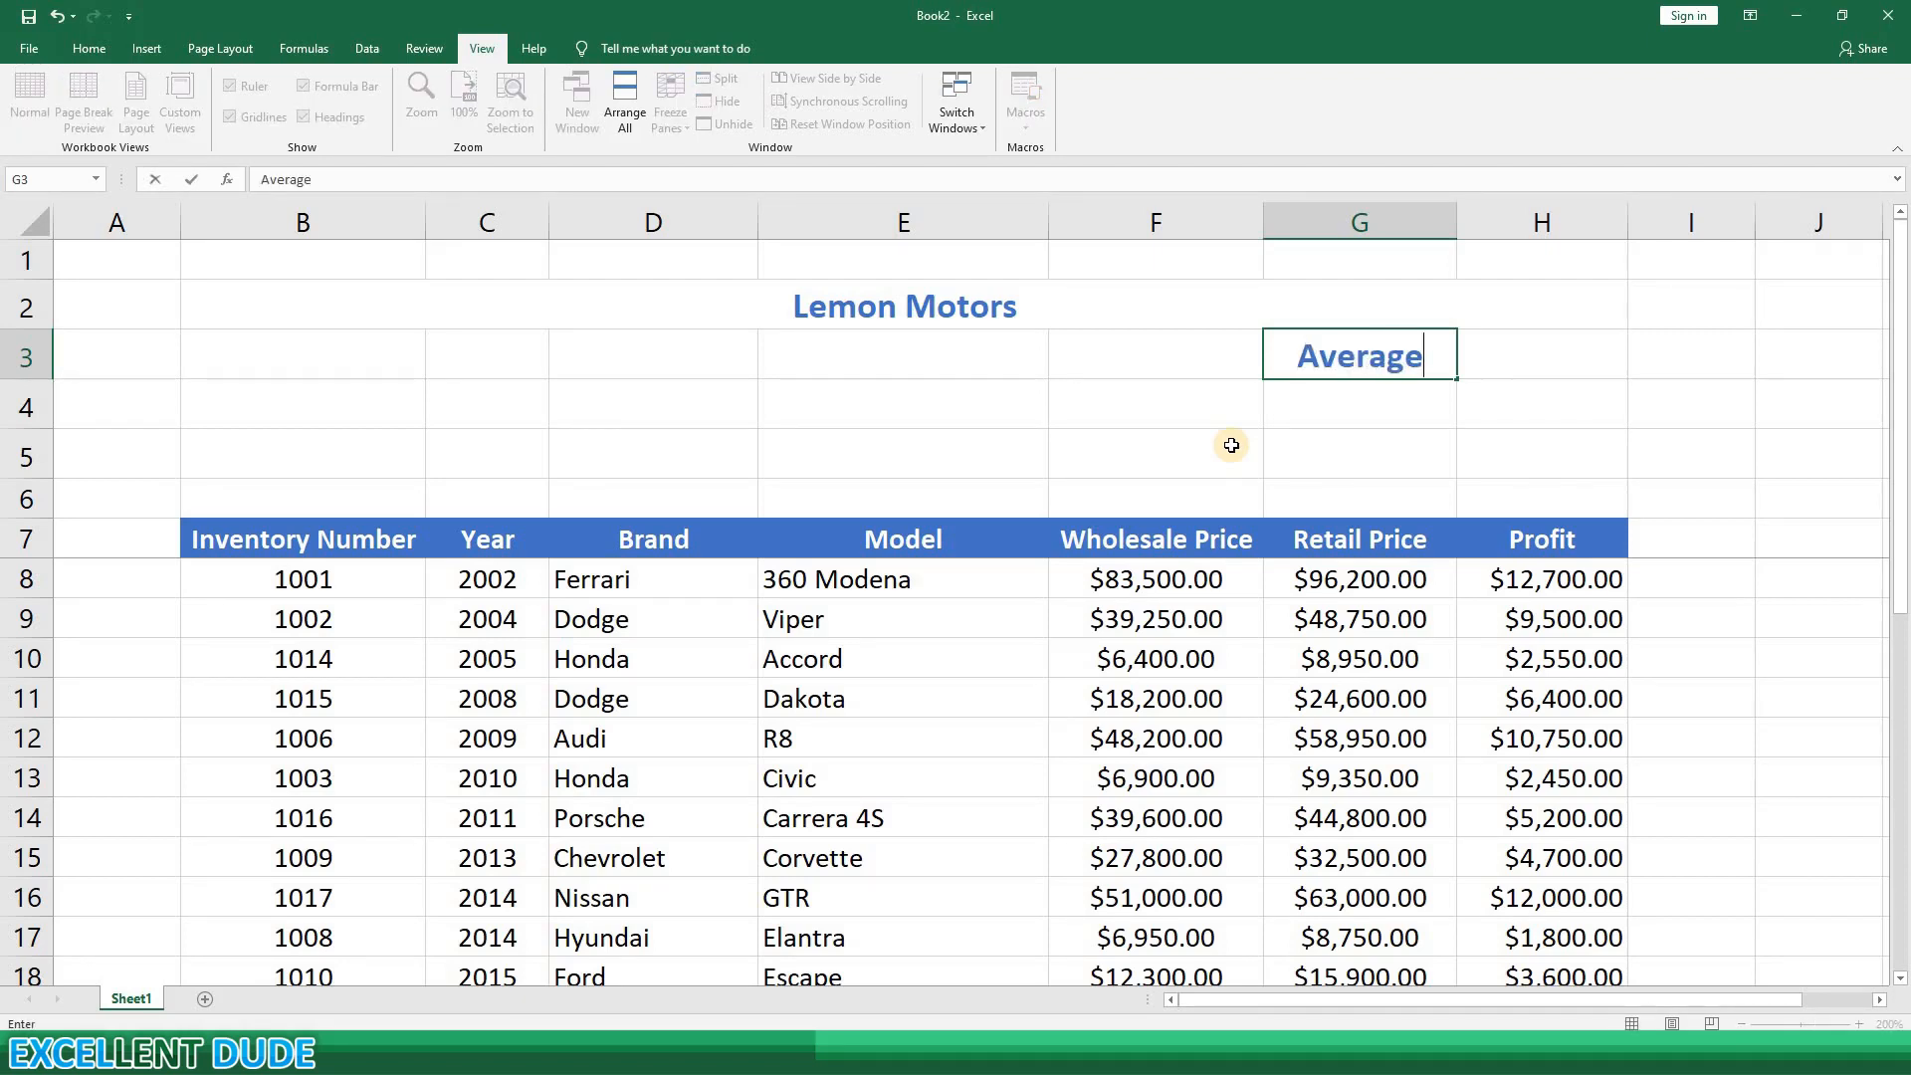
key("Return")
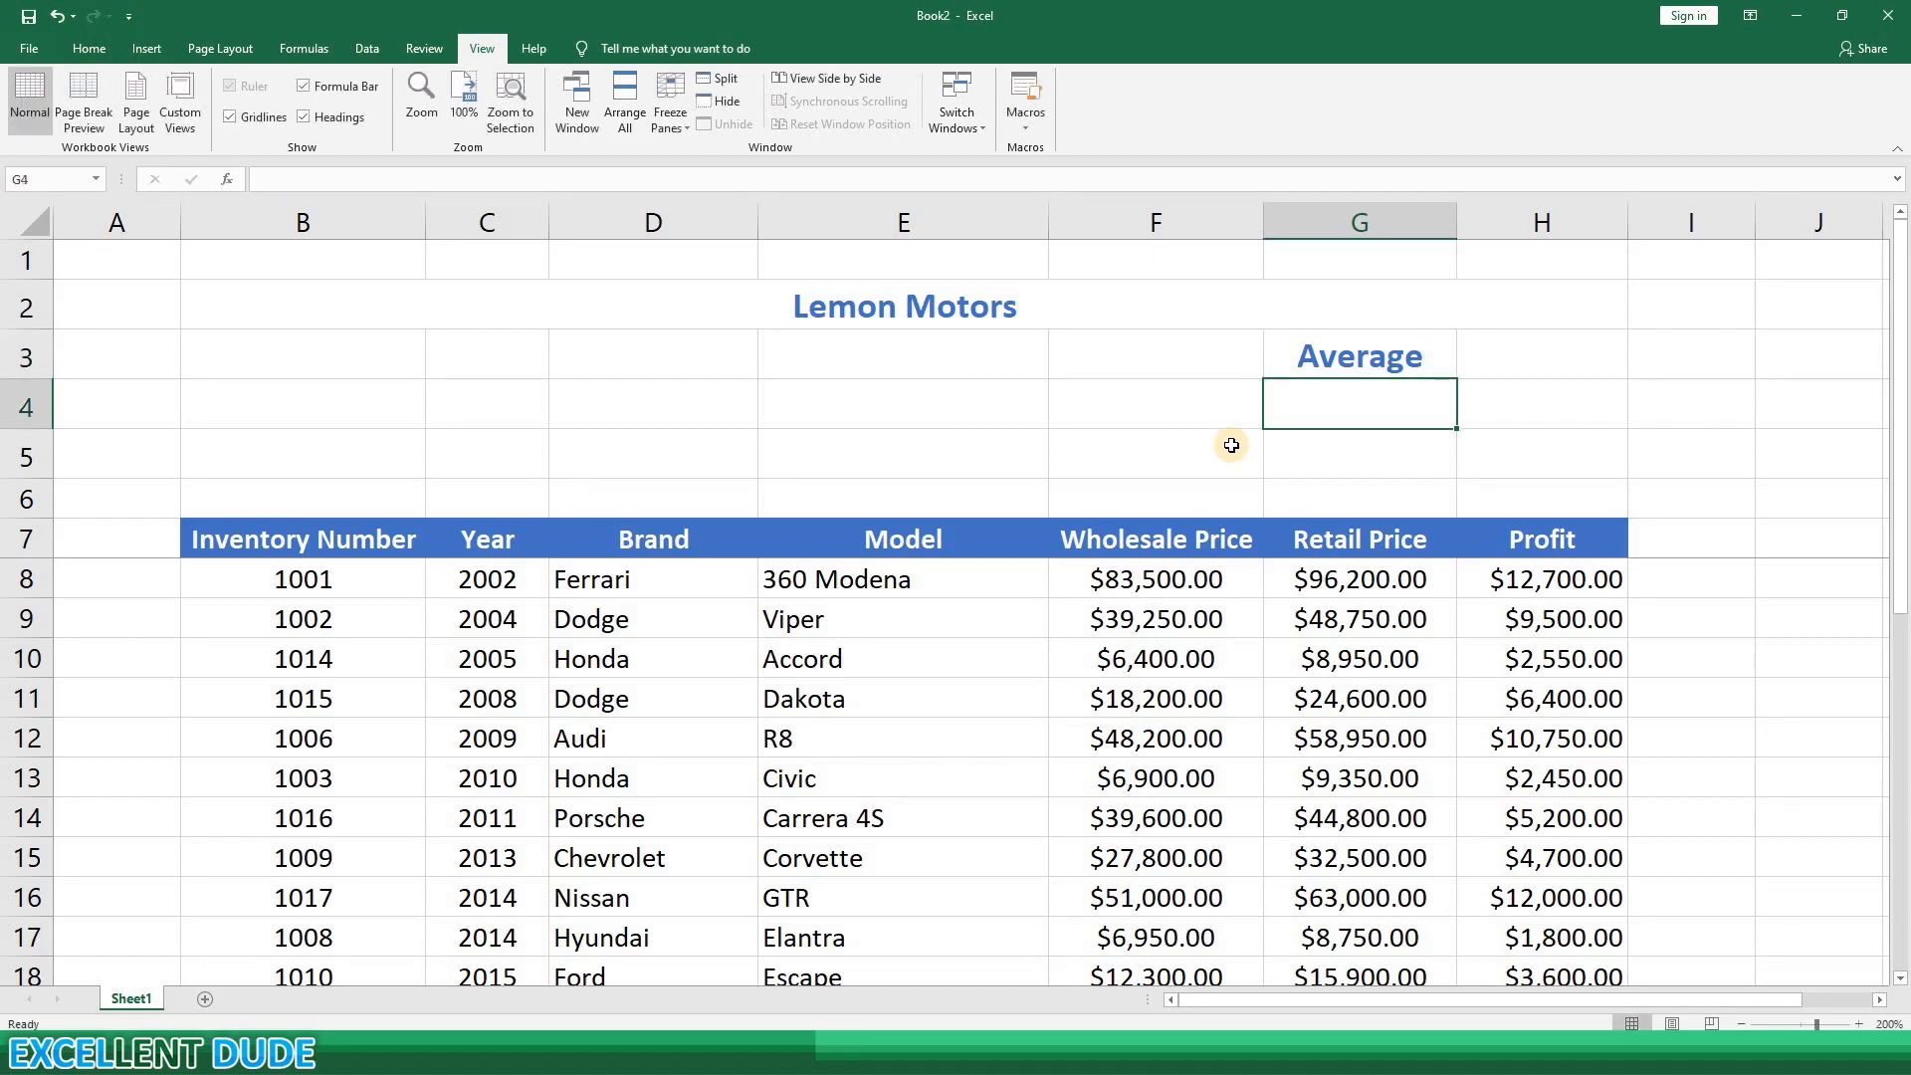
Step: Check the font size of the Wholesale Price header and set the Average label in G3 to size 11
left_click(1315, 370)
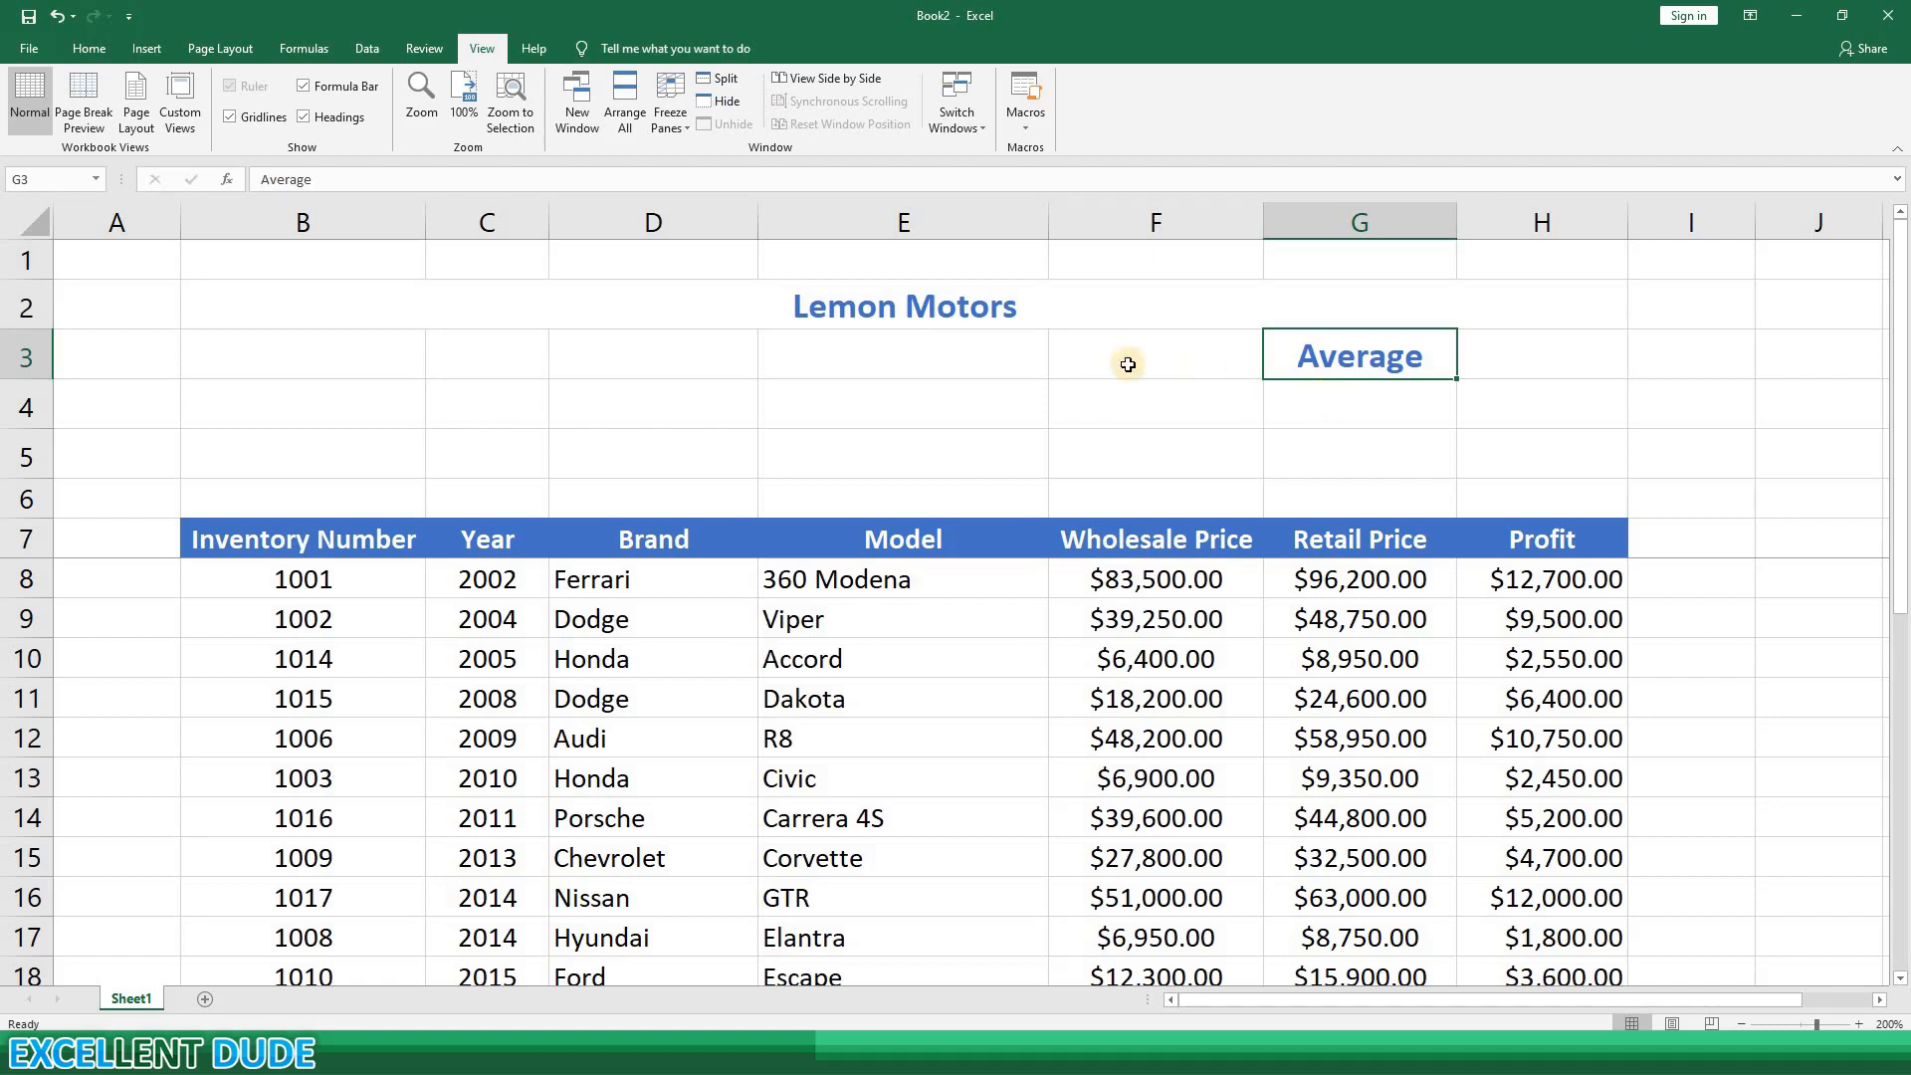
left_click(88, 50)
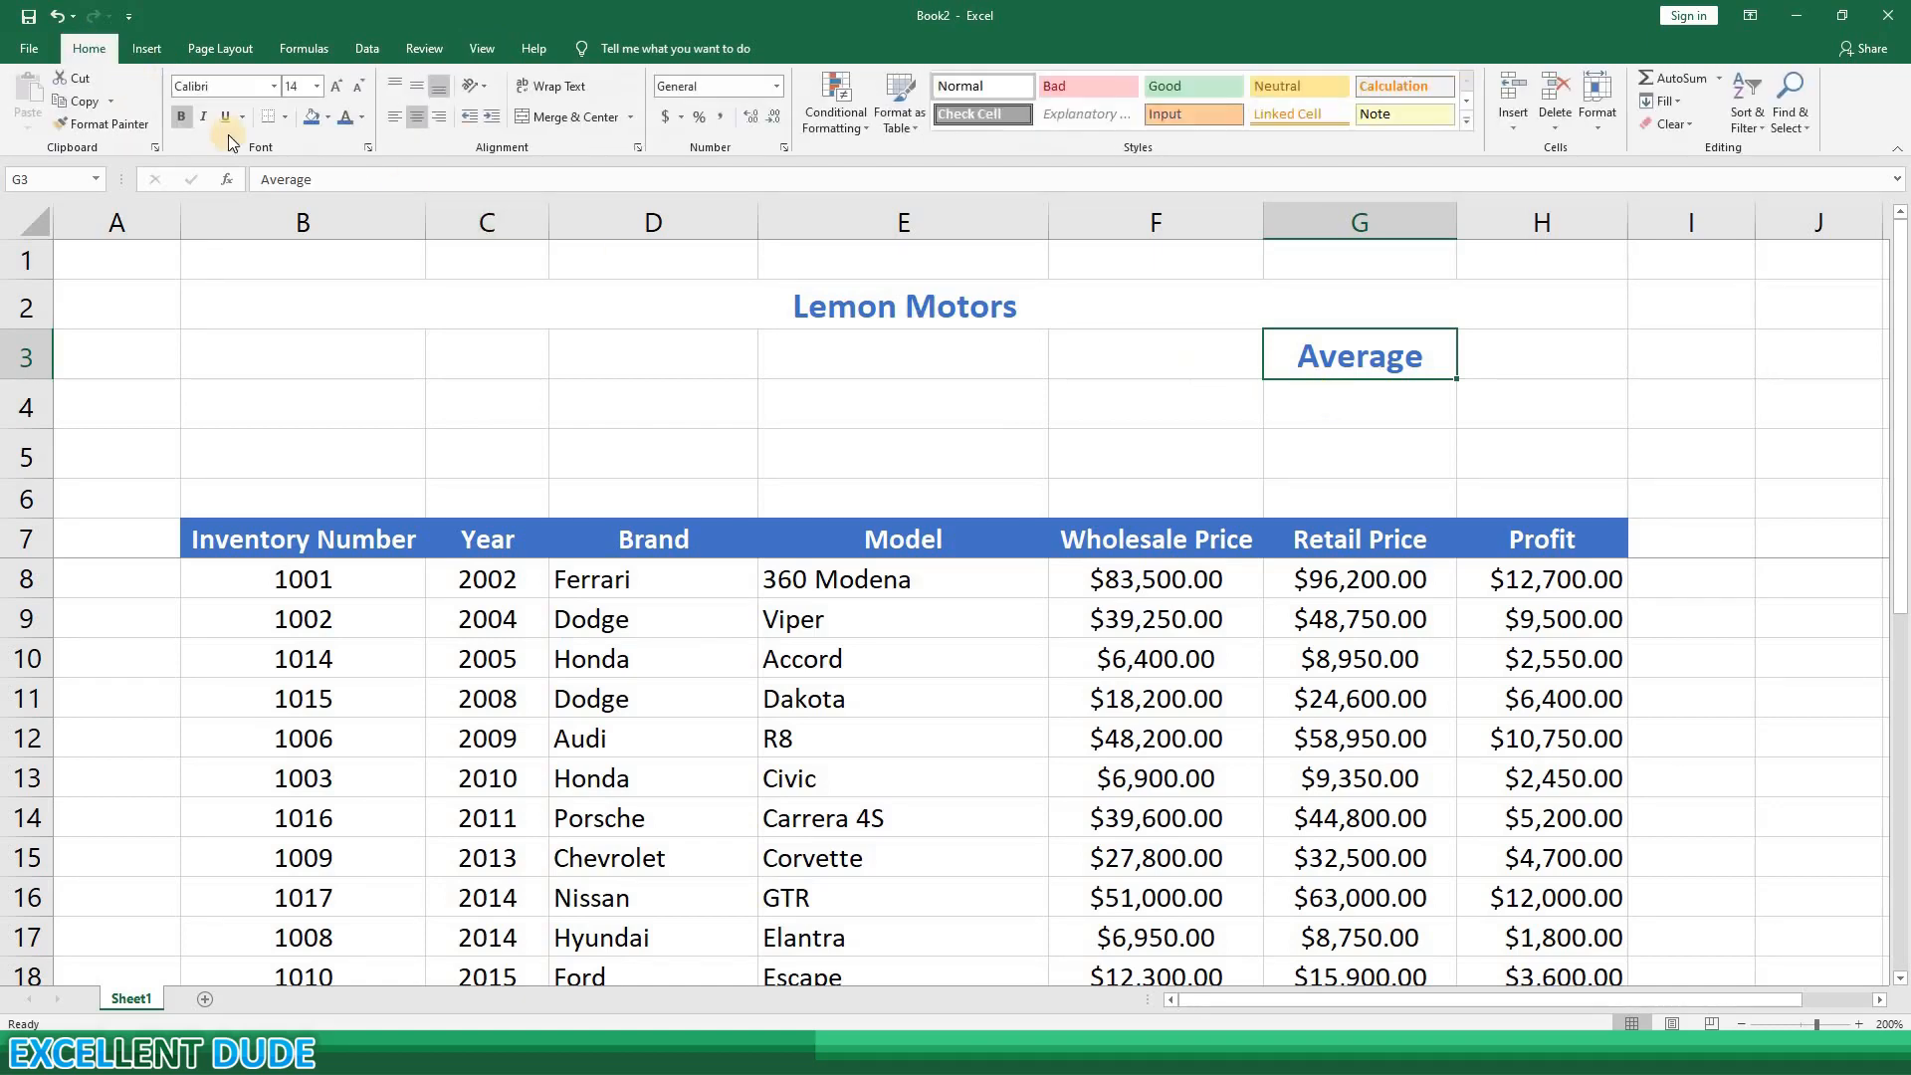
left_click(1171, 534)
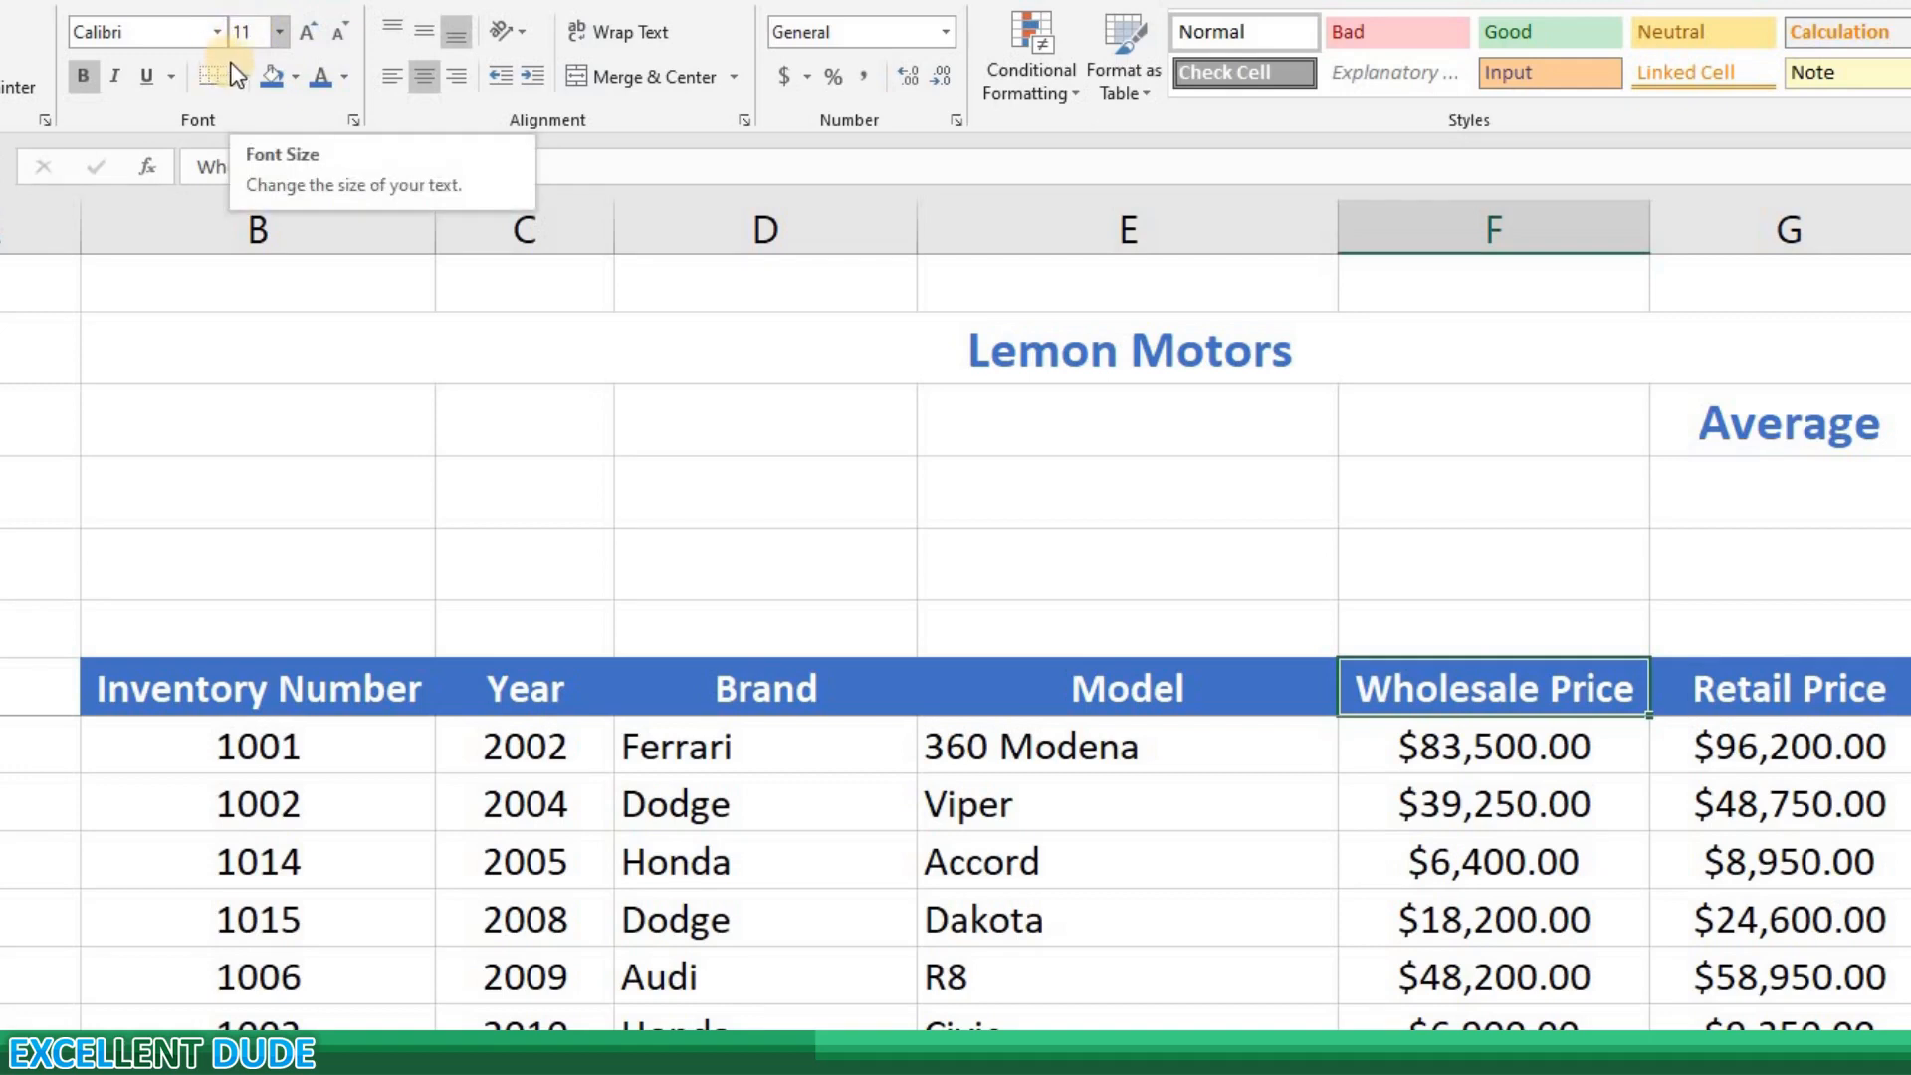
left_click(1750, 429)
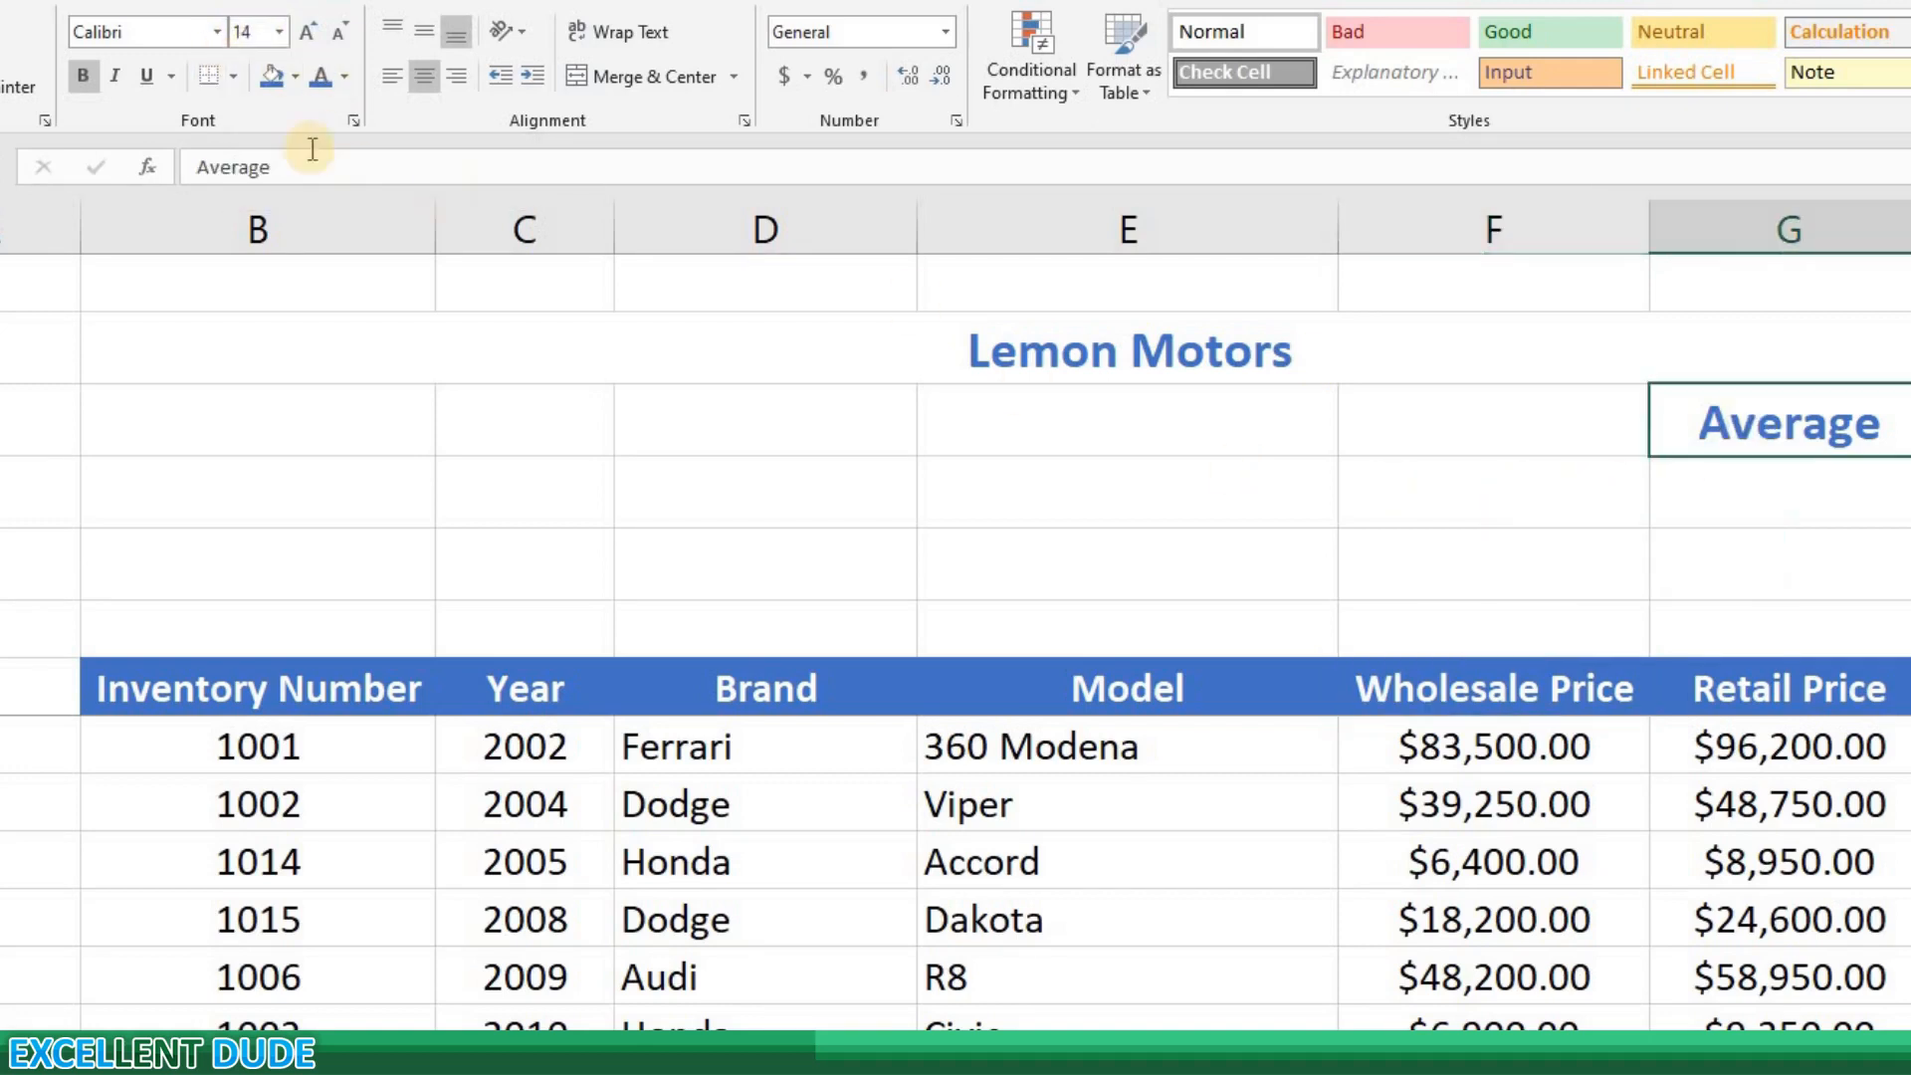
left_click(278, 37)
left_click(252, 139)
Step: Enter the labels Most Profit in G4 and Min Profit in G5
left_click(1693, 504)
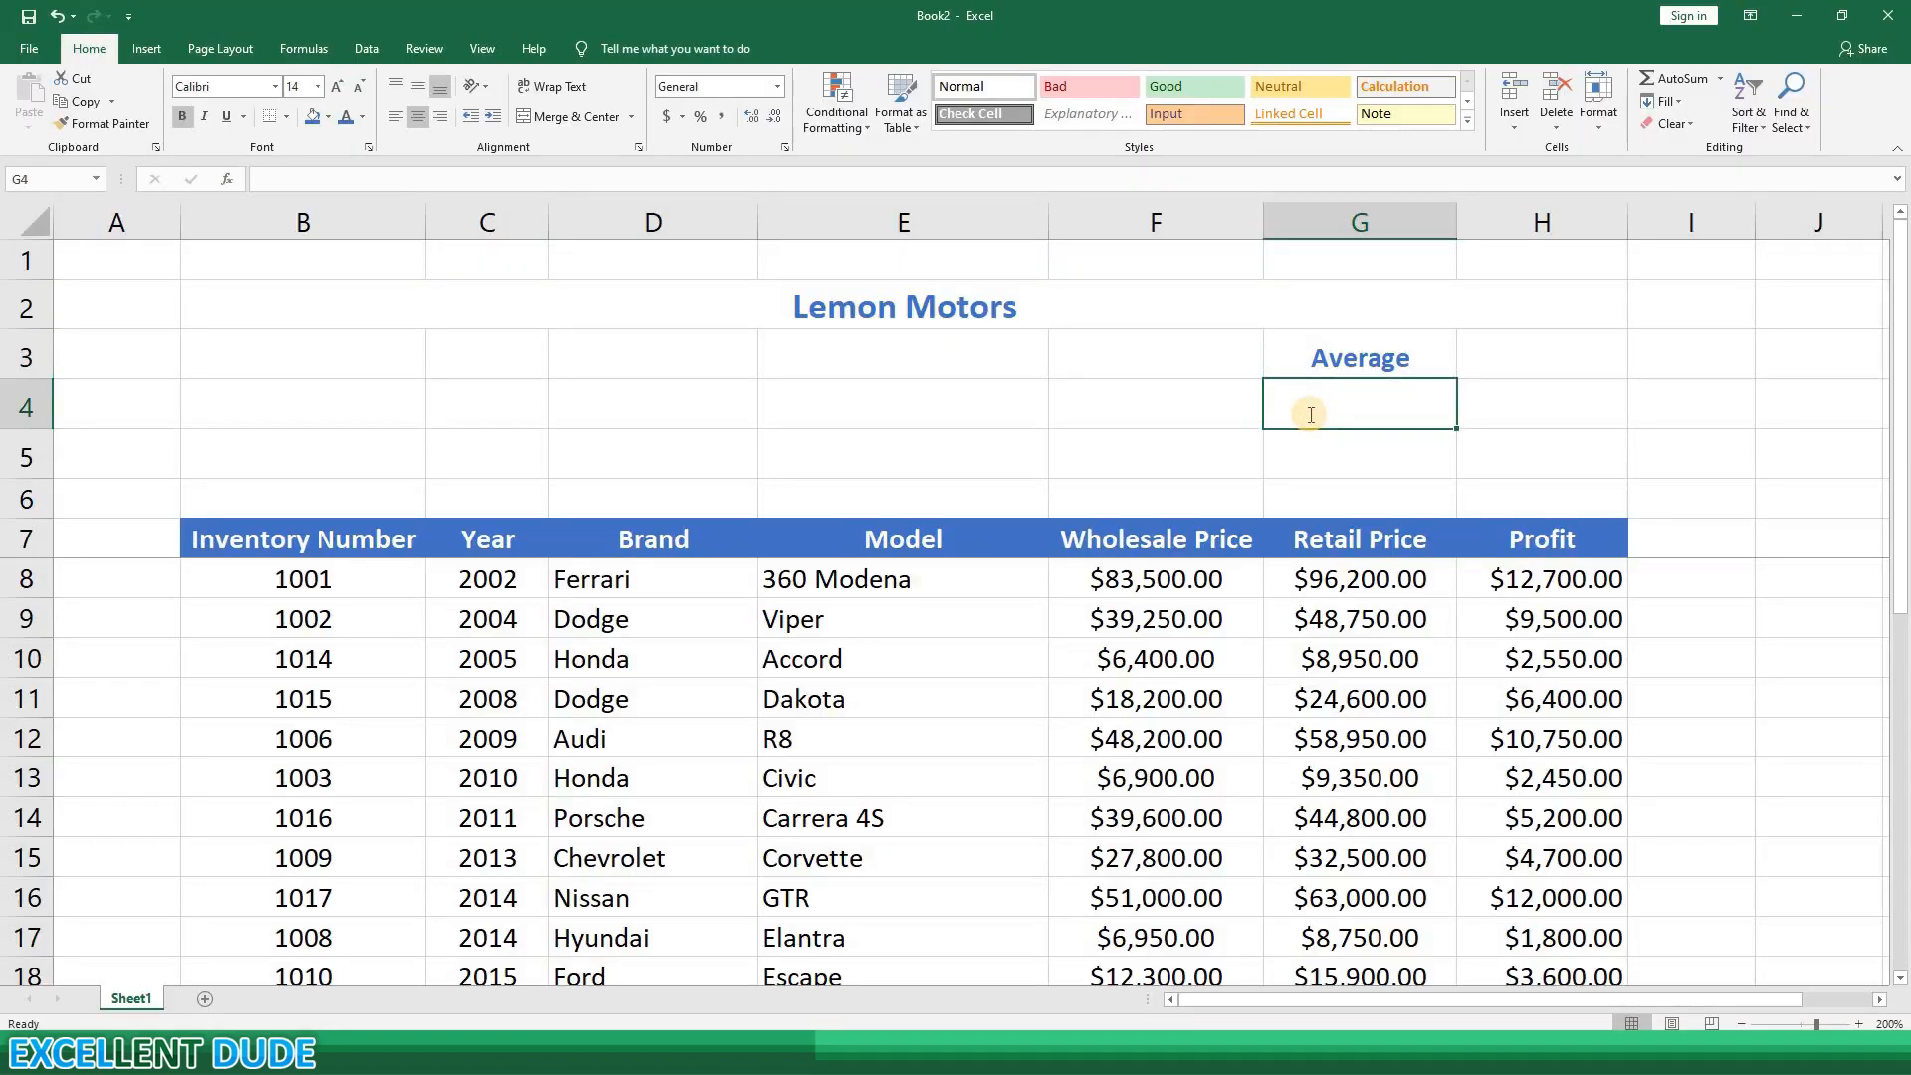
type("Mos")
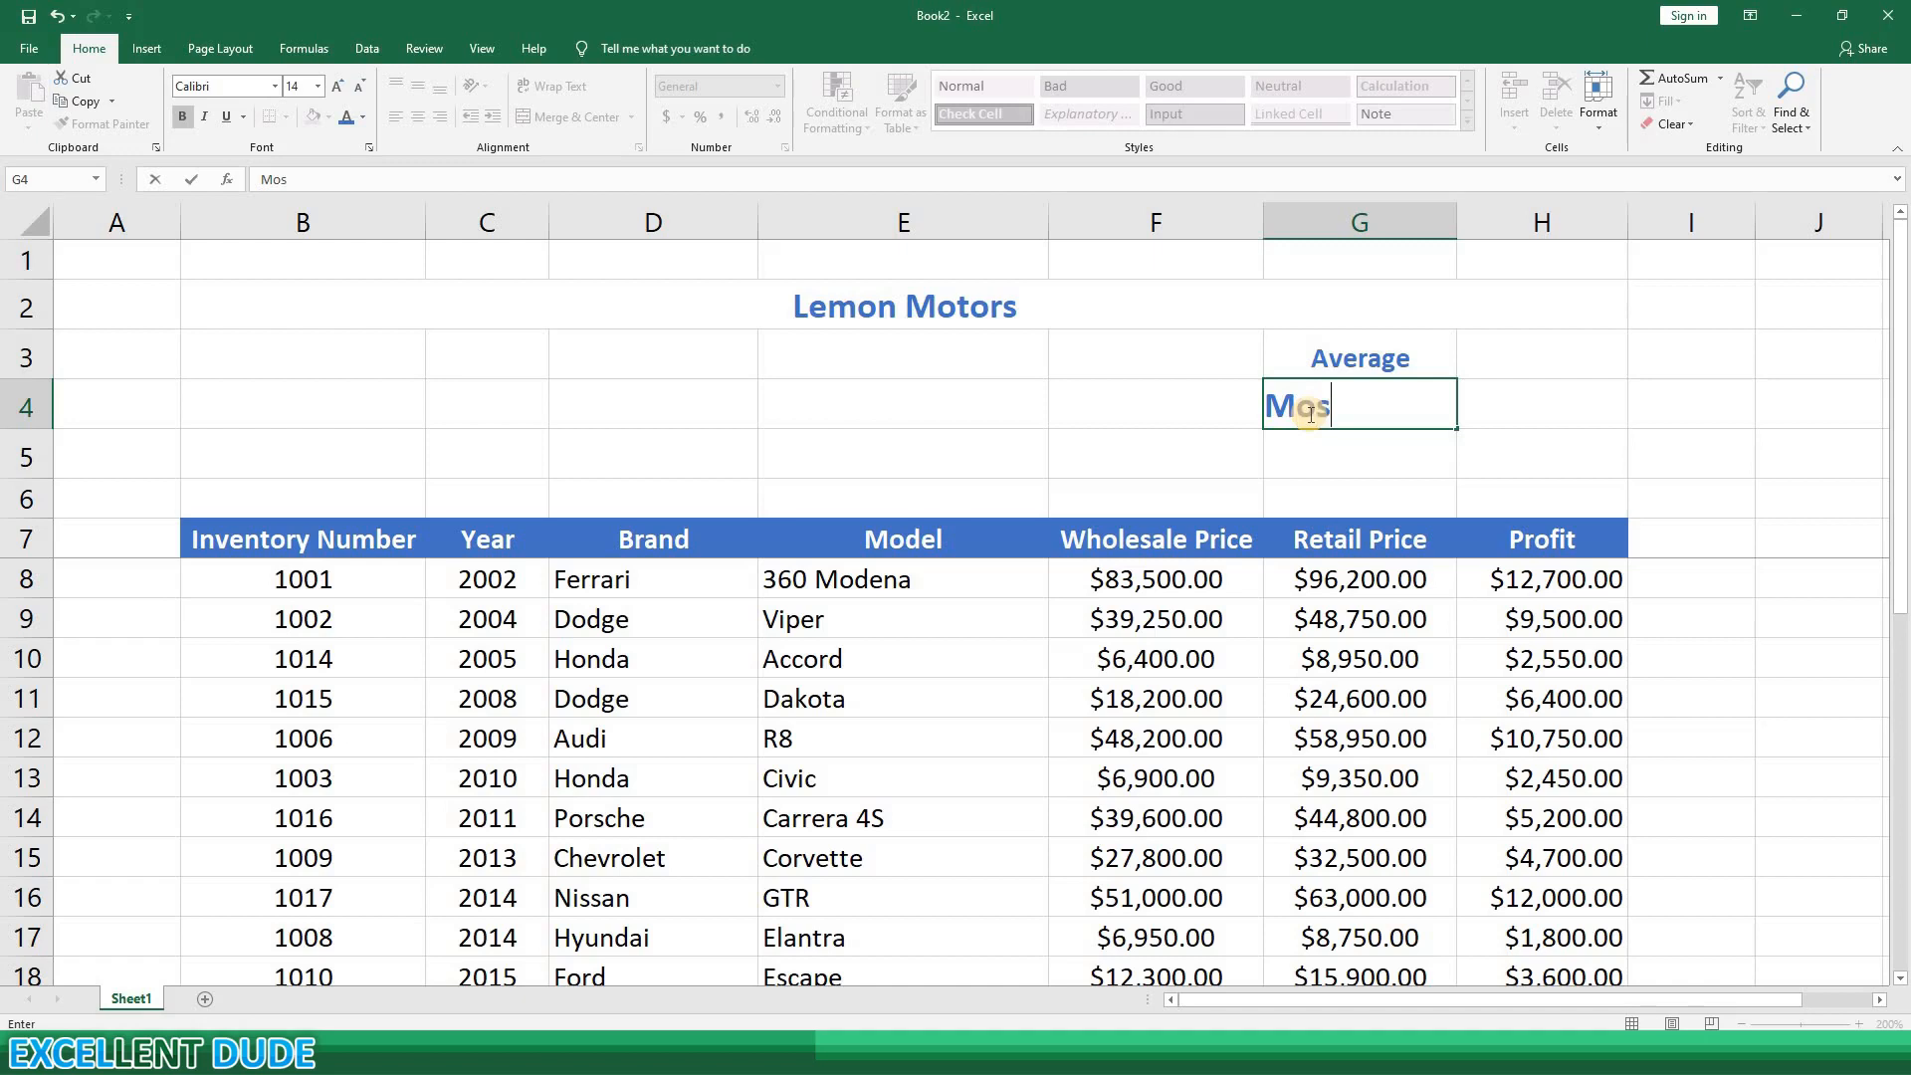
type("t Profit")
key("Return")
type("M")
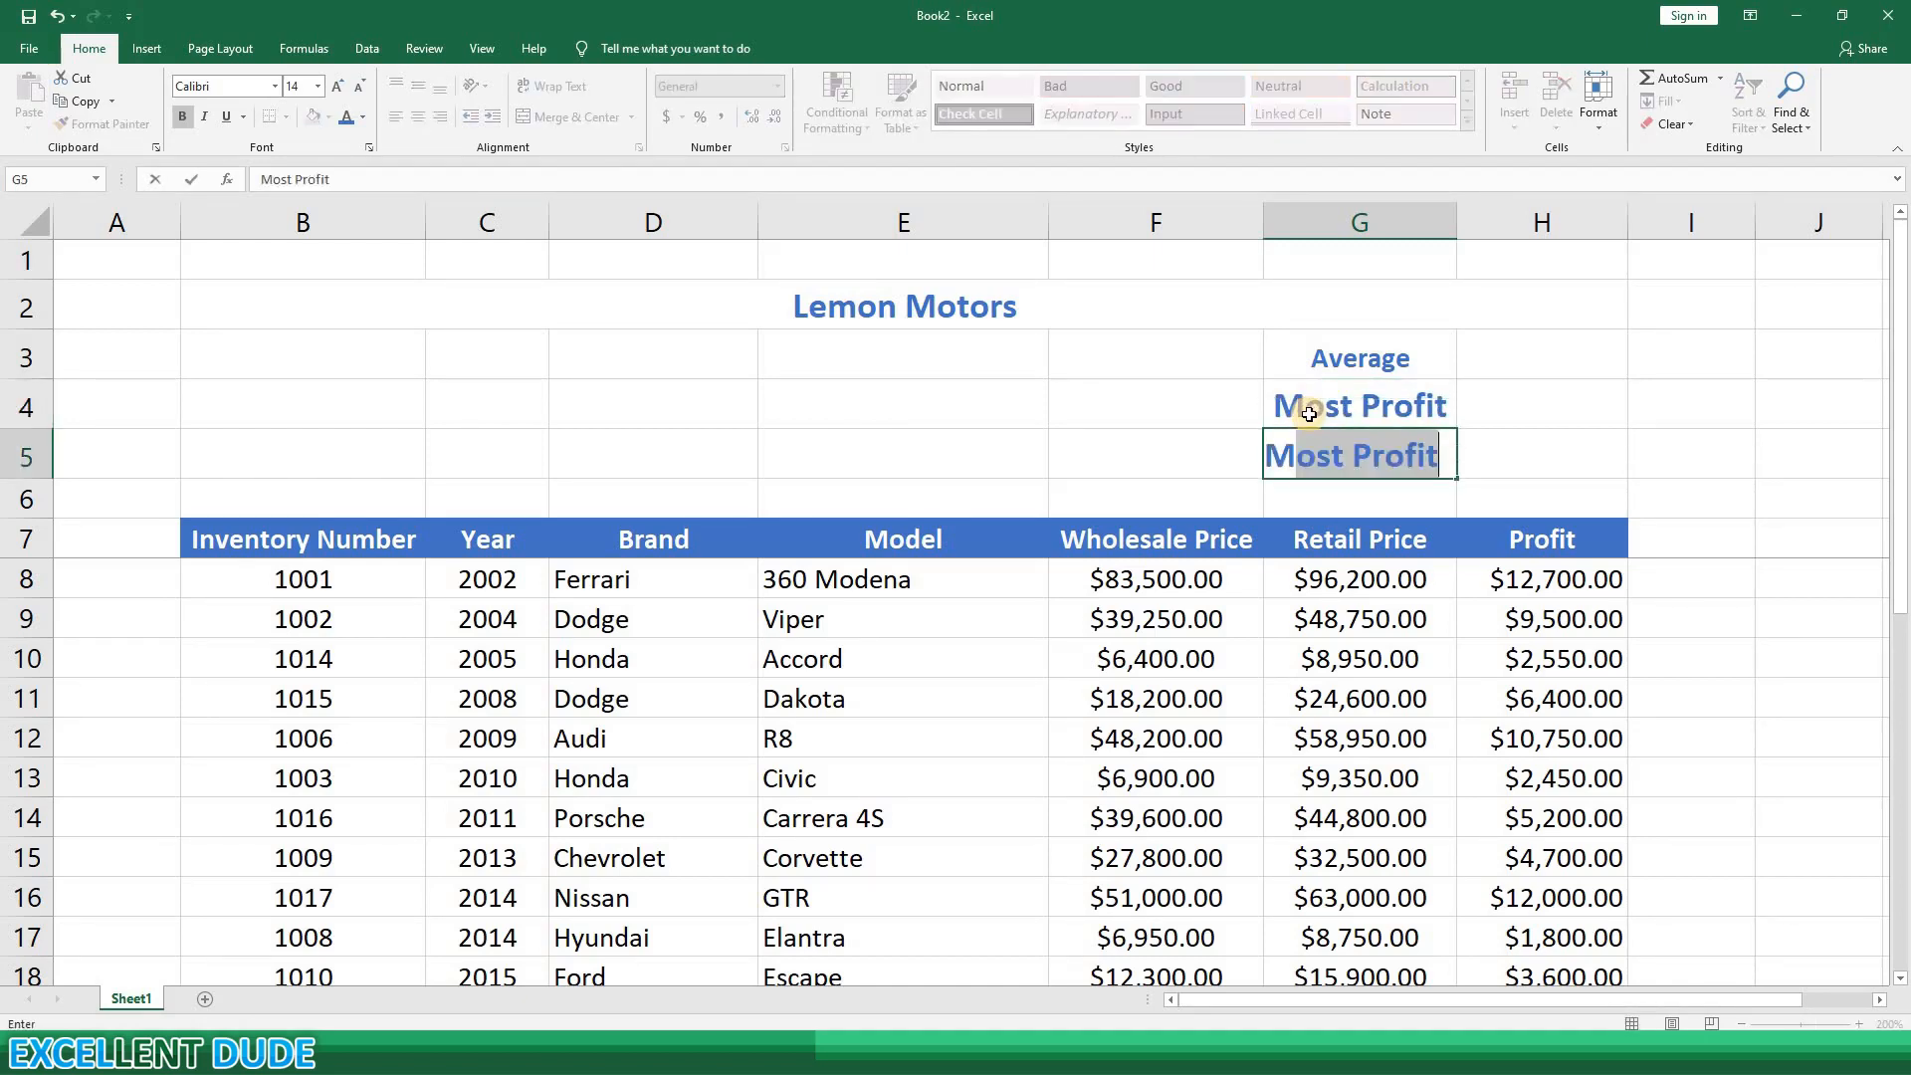
type("in Prodit")
key("BackSpace")
key("BackSpace")
key("BackSpace")
type("fit")
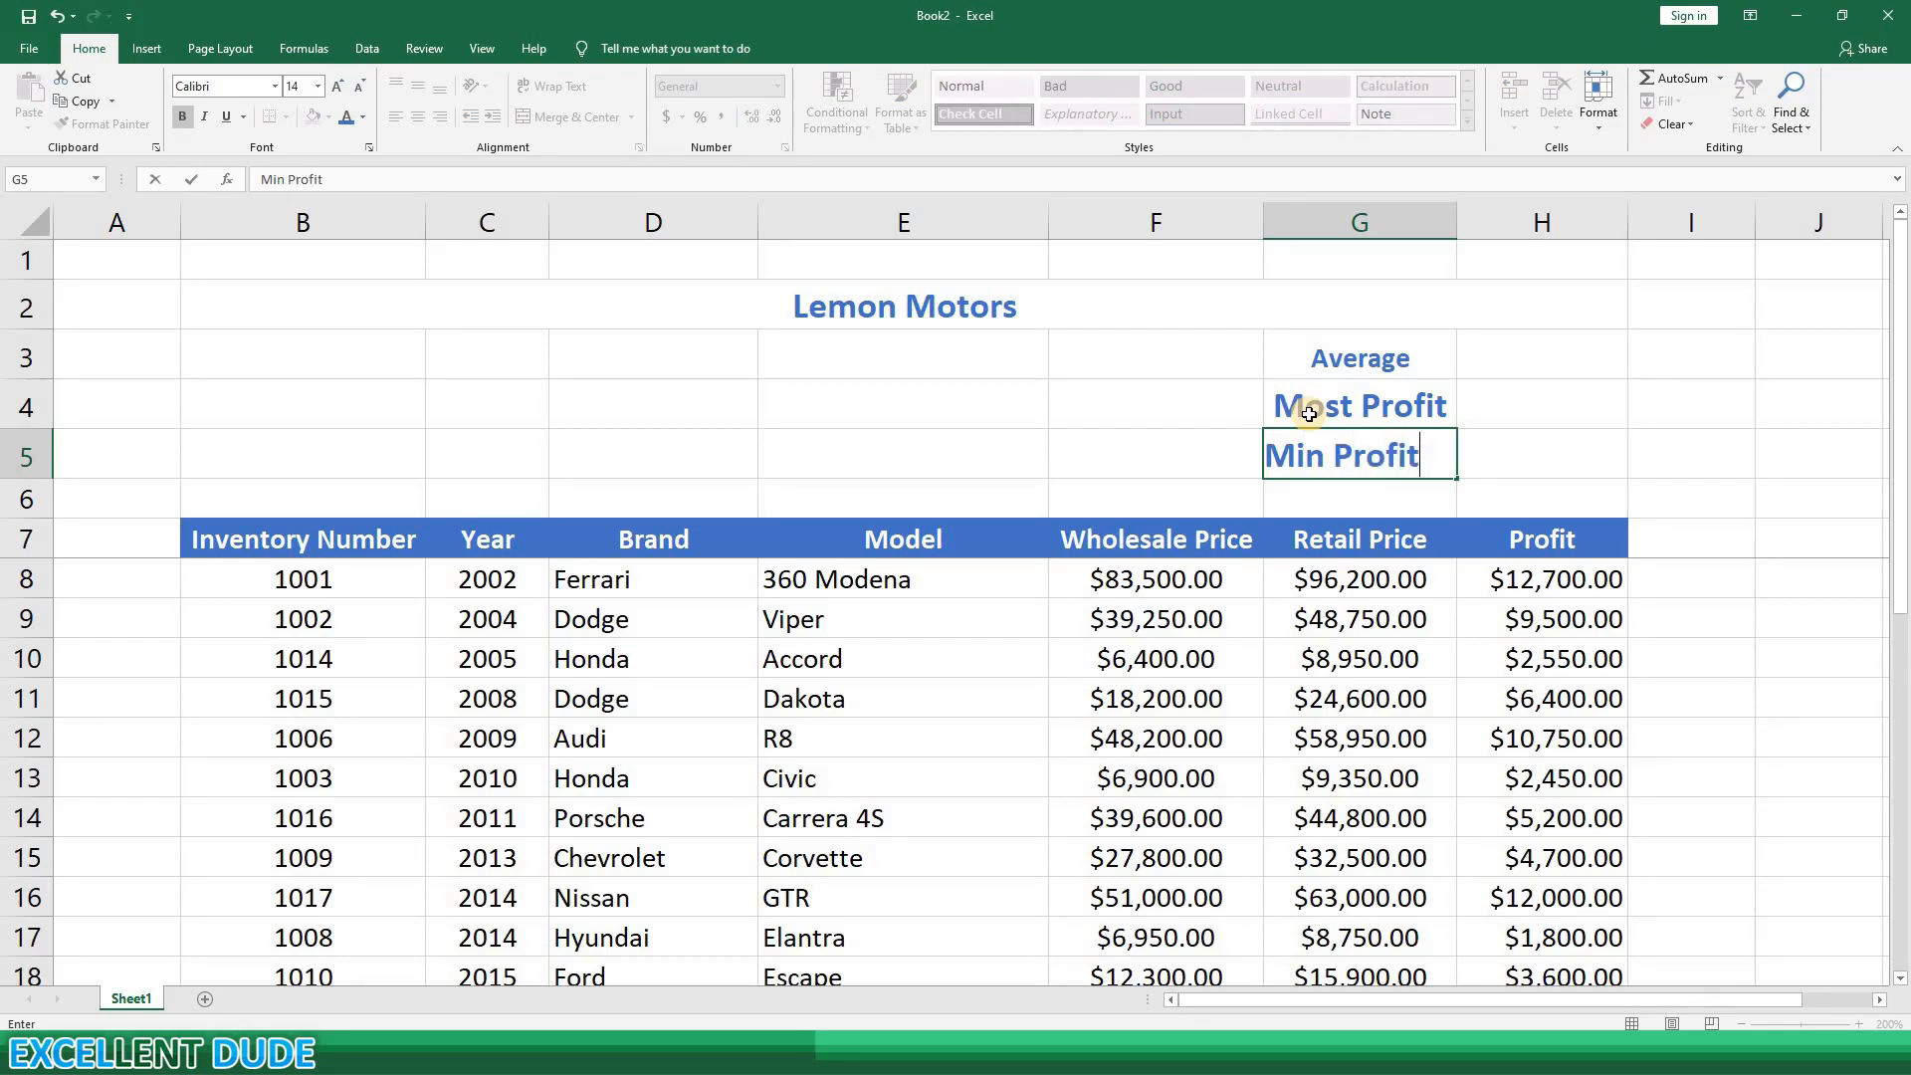
key("Return")
Step: Set the font size of the label block G3:H6 to 11
key("shift+Up")
key("shift+Up")
key("shift+Up")
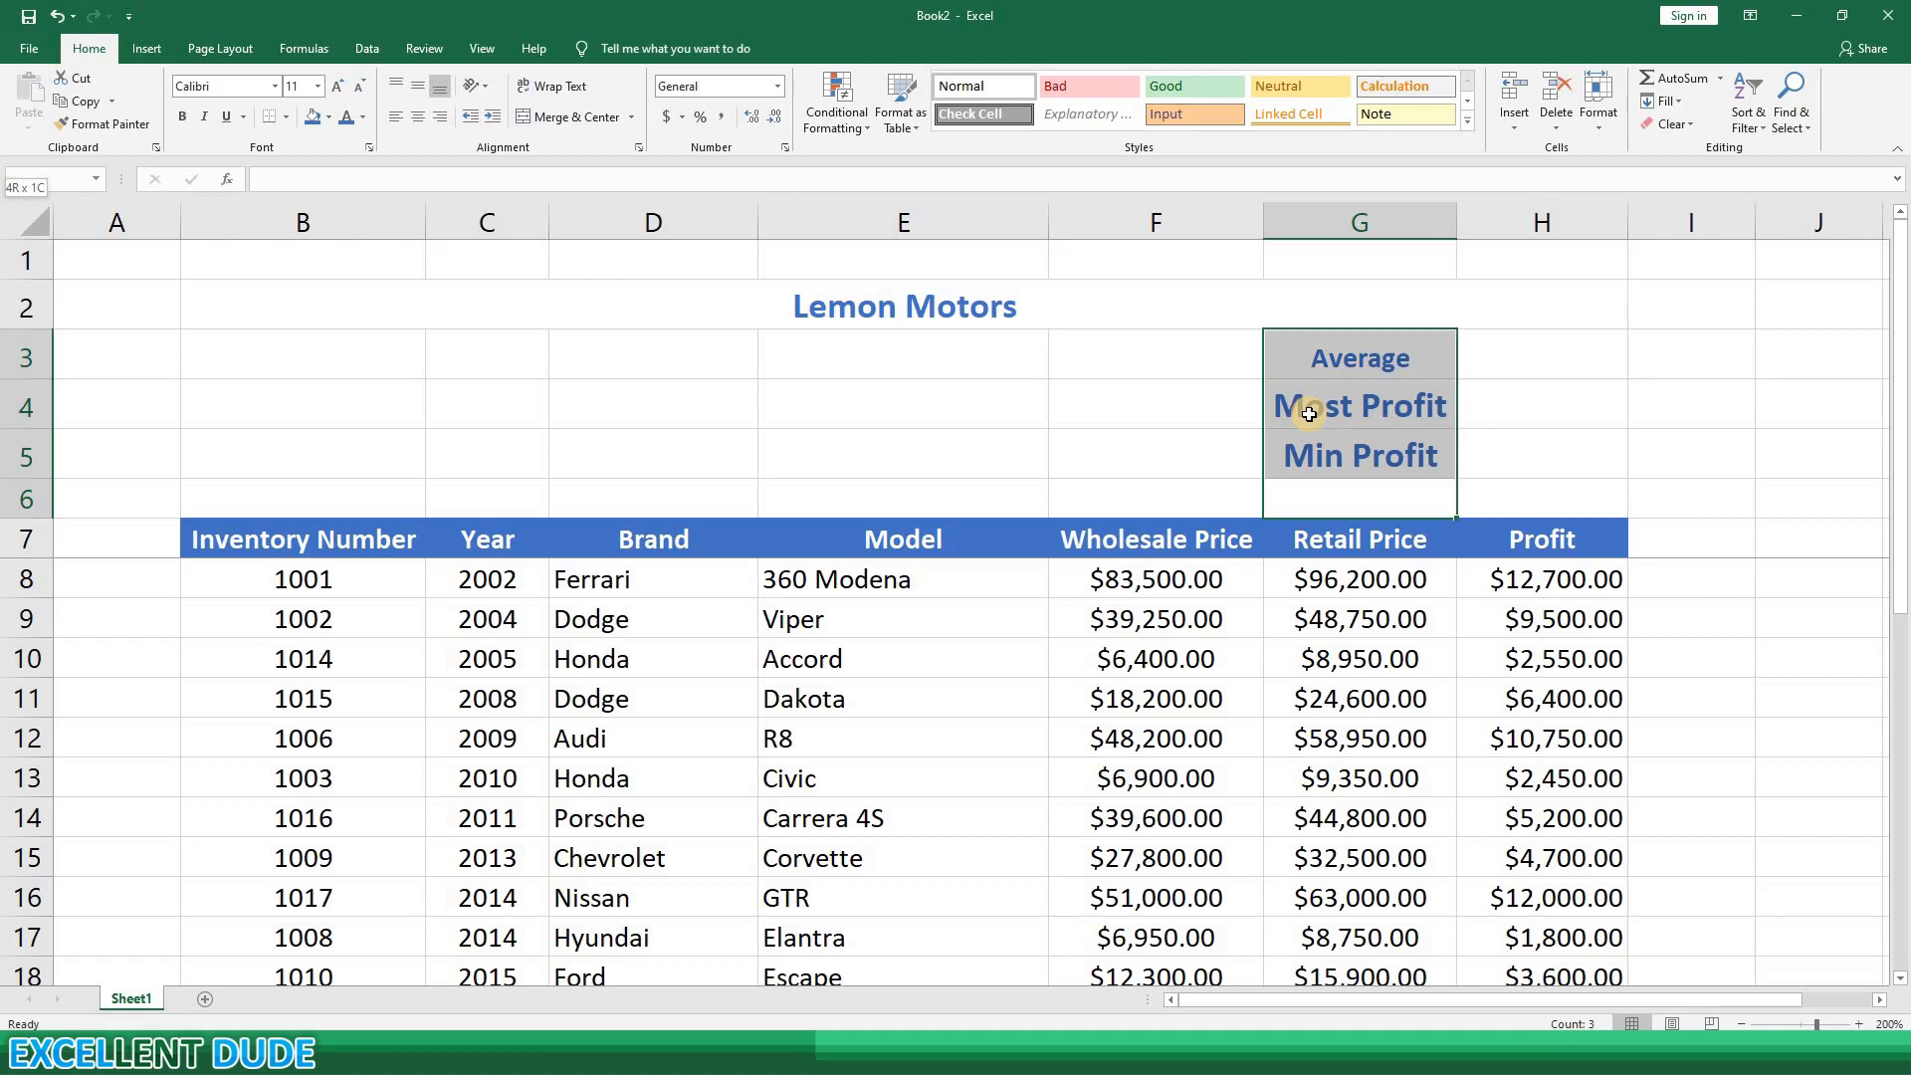
key("shift+Right")
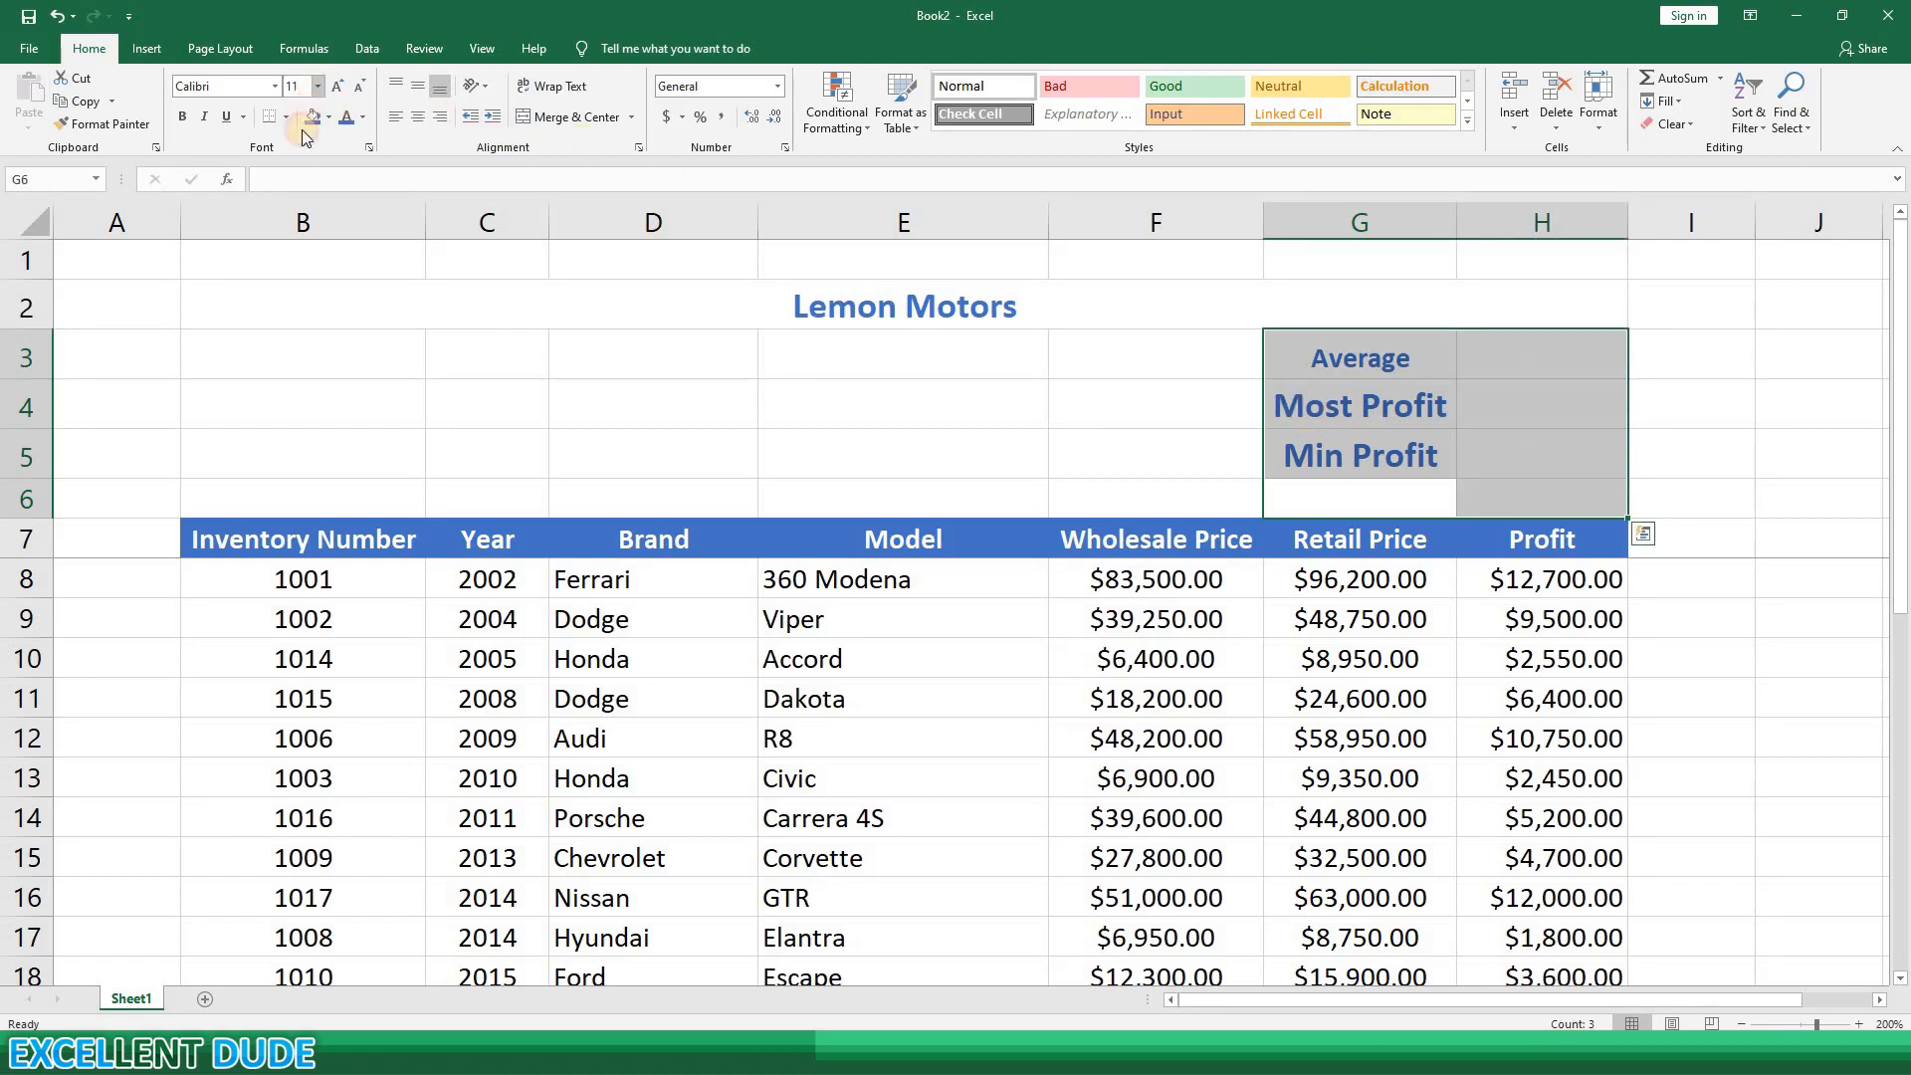
left_click(302, 161)
Step: Calculate the average of the Profit values H8:H25 in cell H3 with the AVERAGE function
left_click(1510, 361)
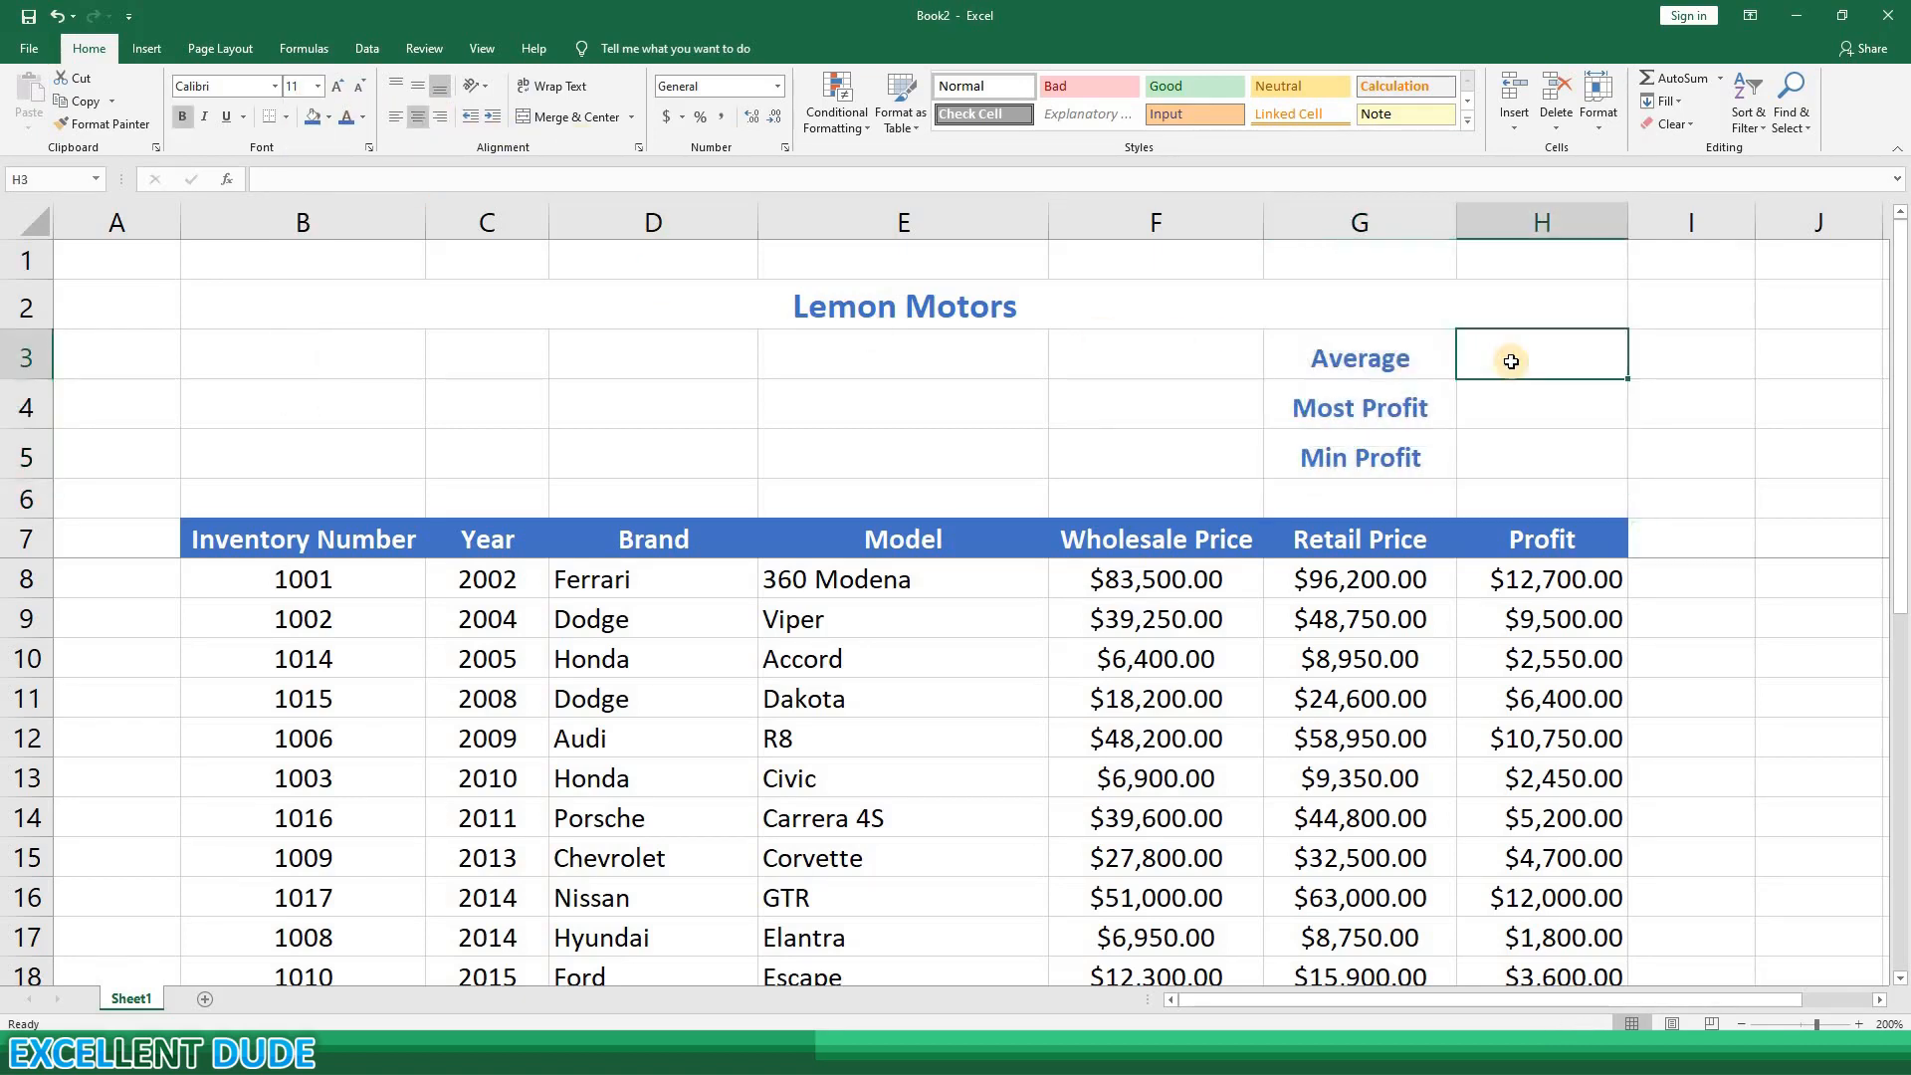
type("=AVERA")
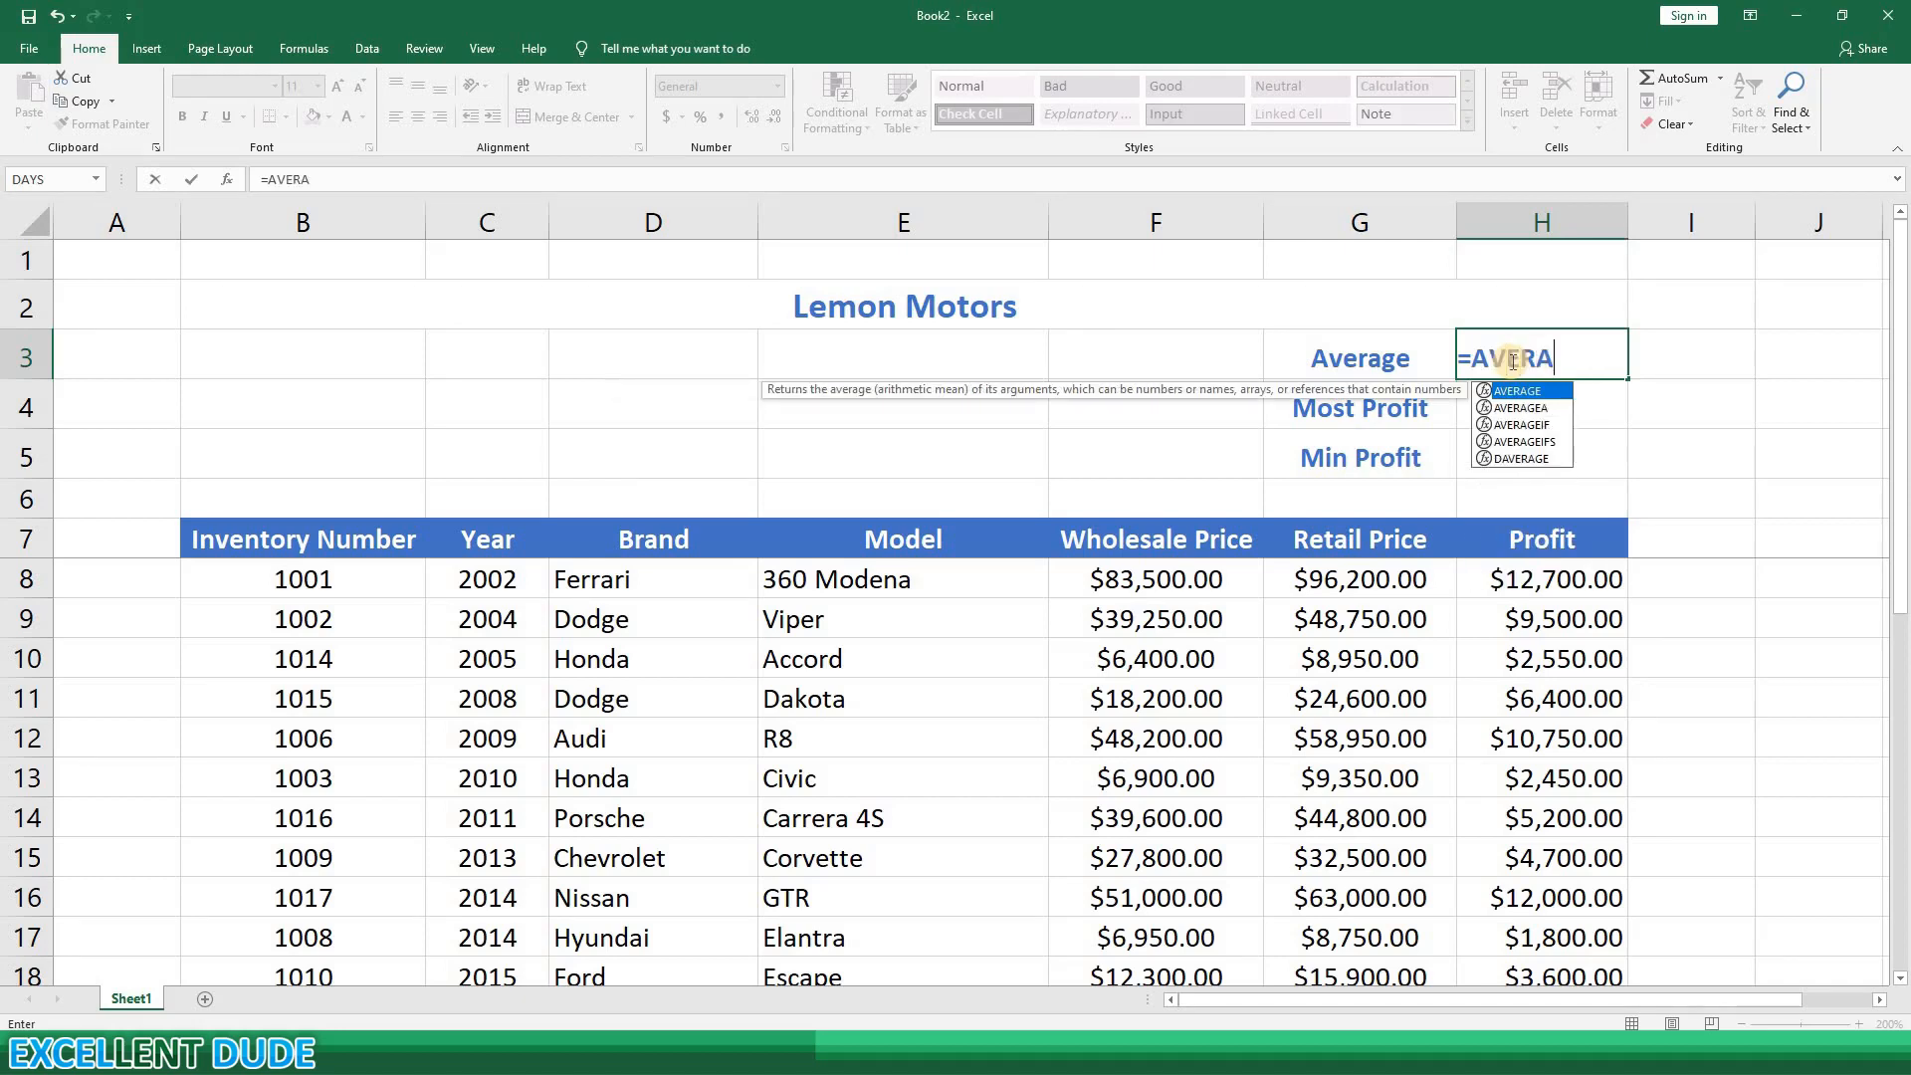
type("GE(")
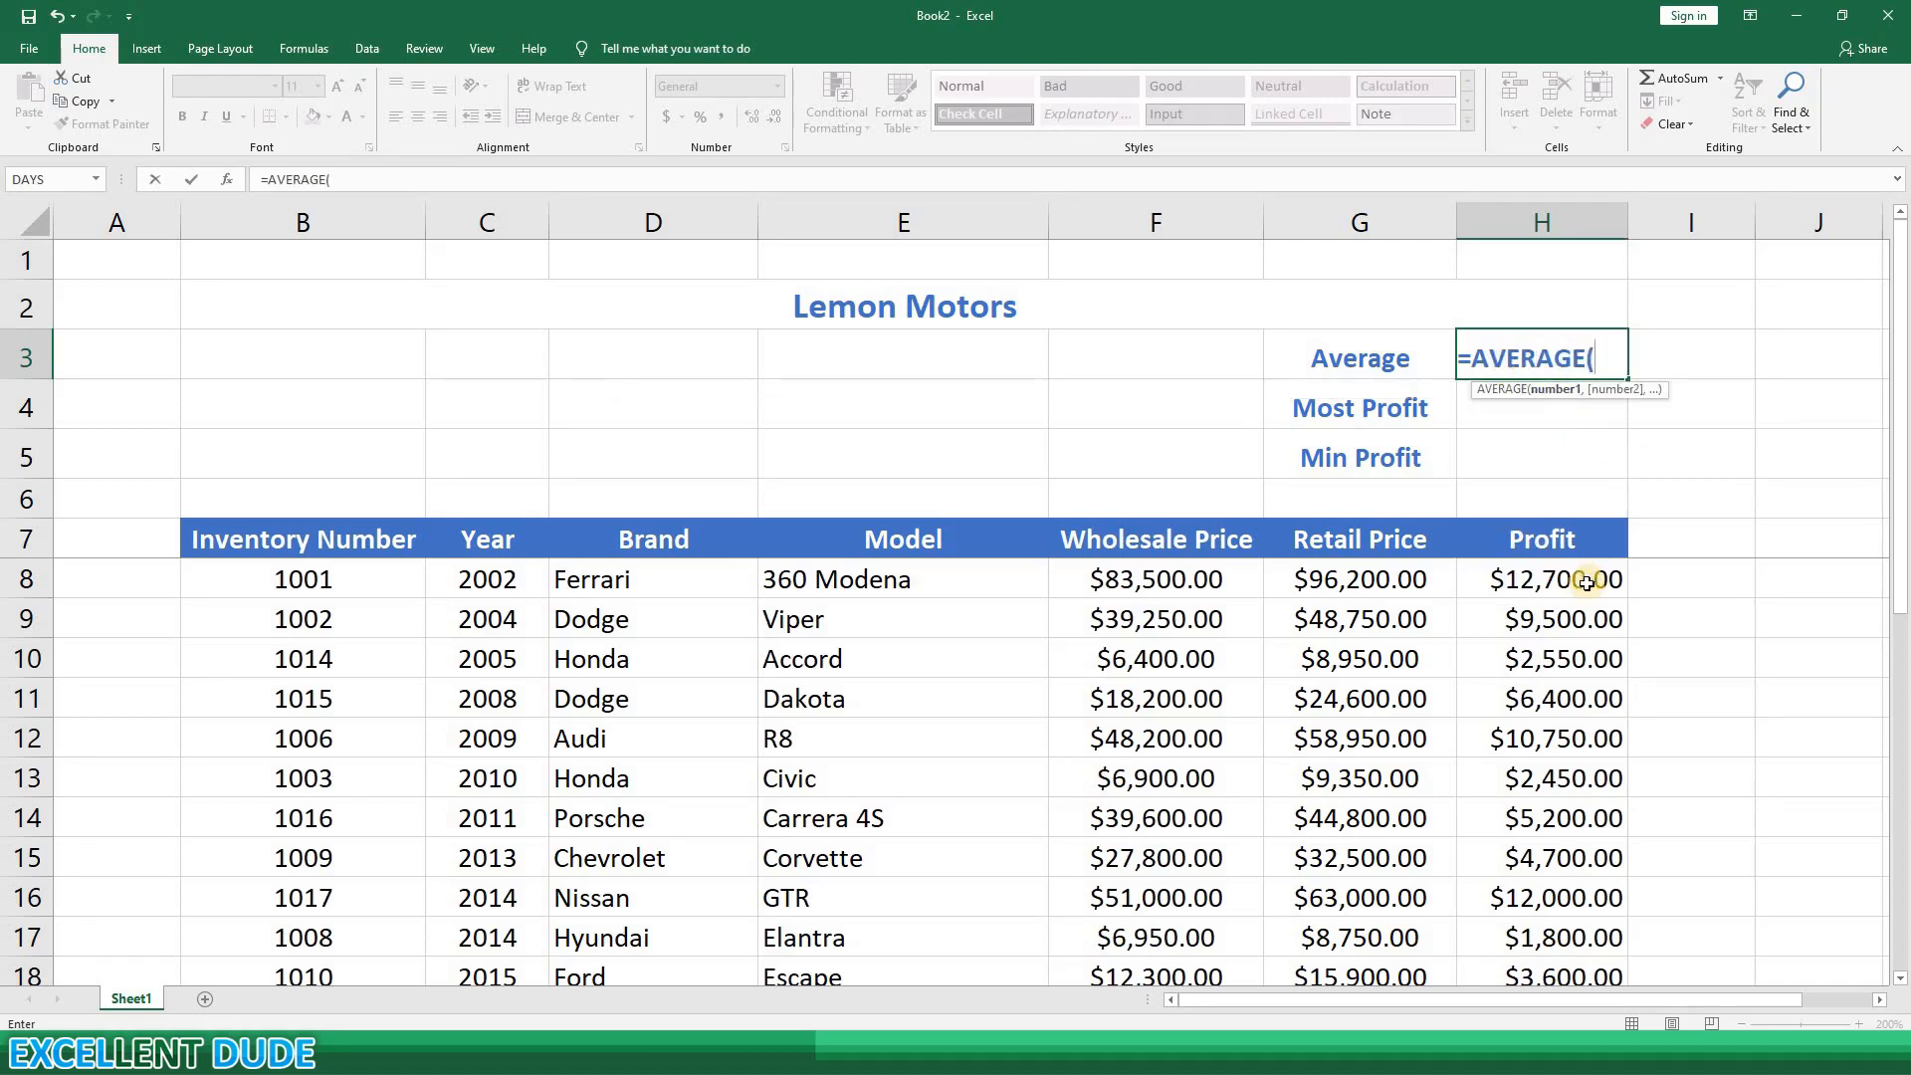
left_click_drag(1532, 580, 1574, 918)
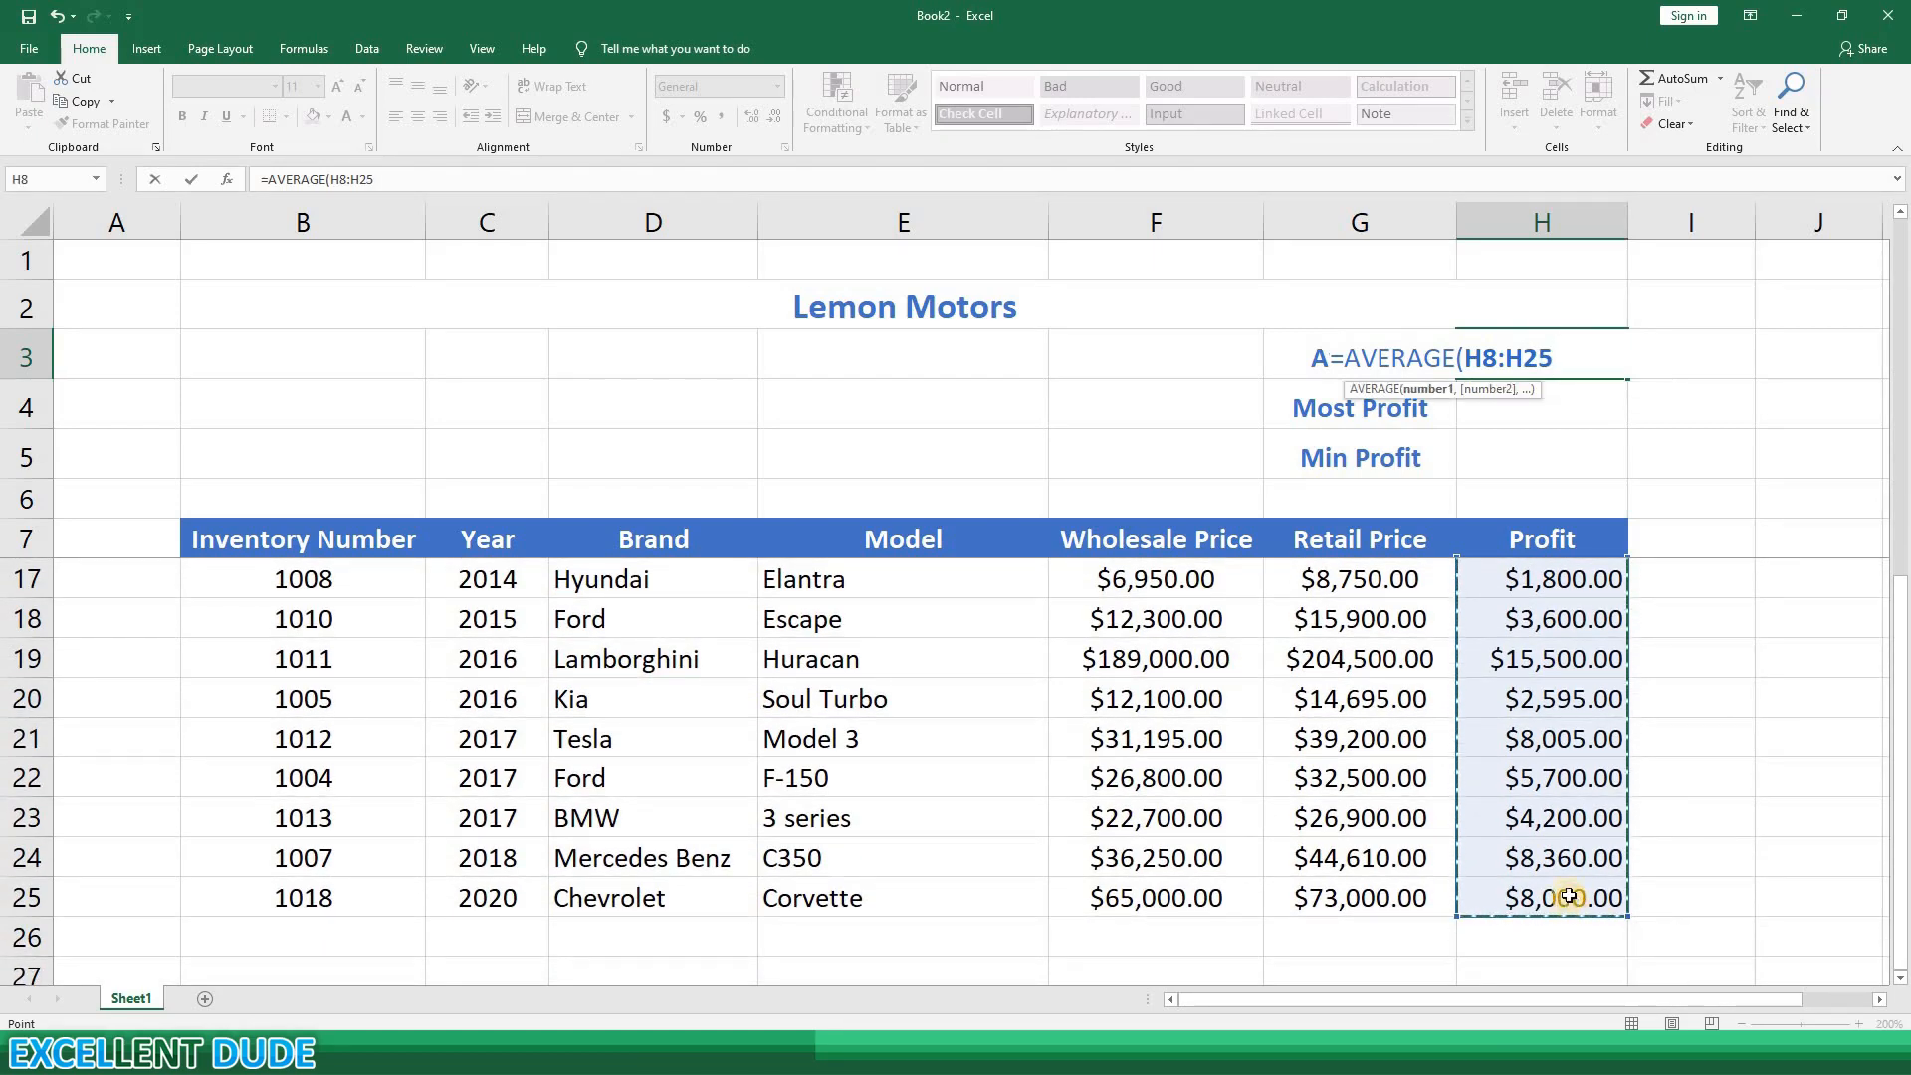
key("Return")
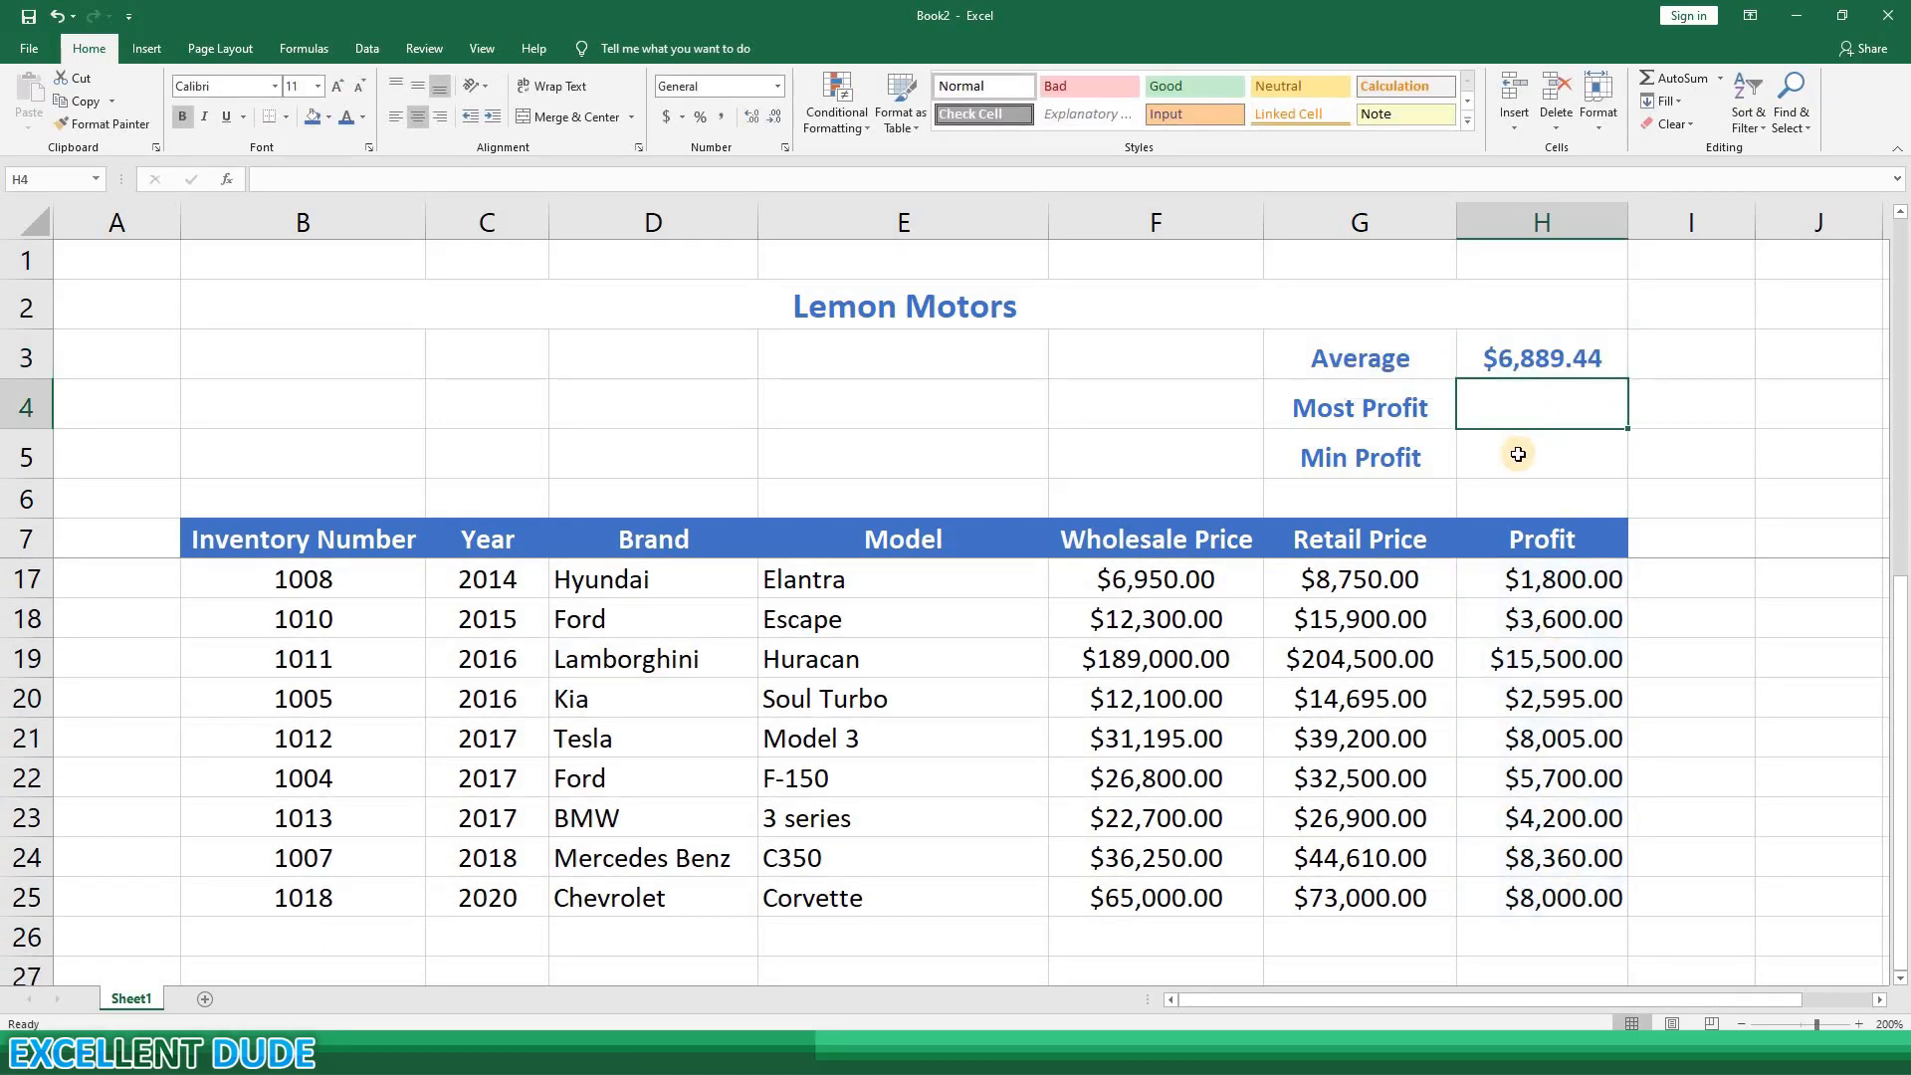
Step: Calculate the highest of the Profit values H8:H25 in cell H4 with the MAX function
scroll(1629, 521, "up", 3)
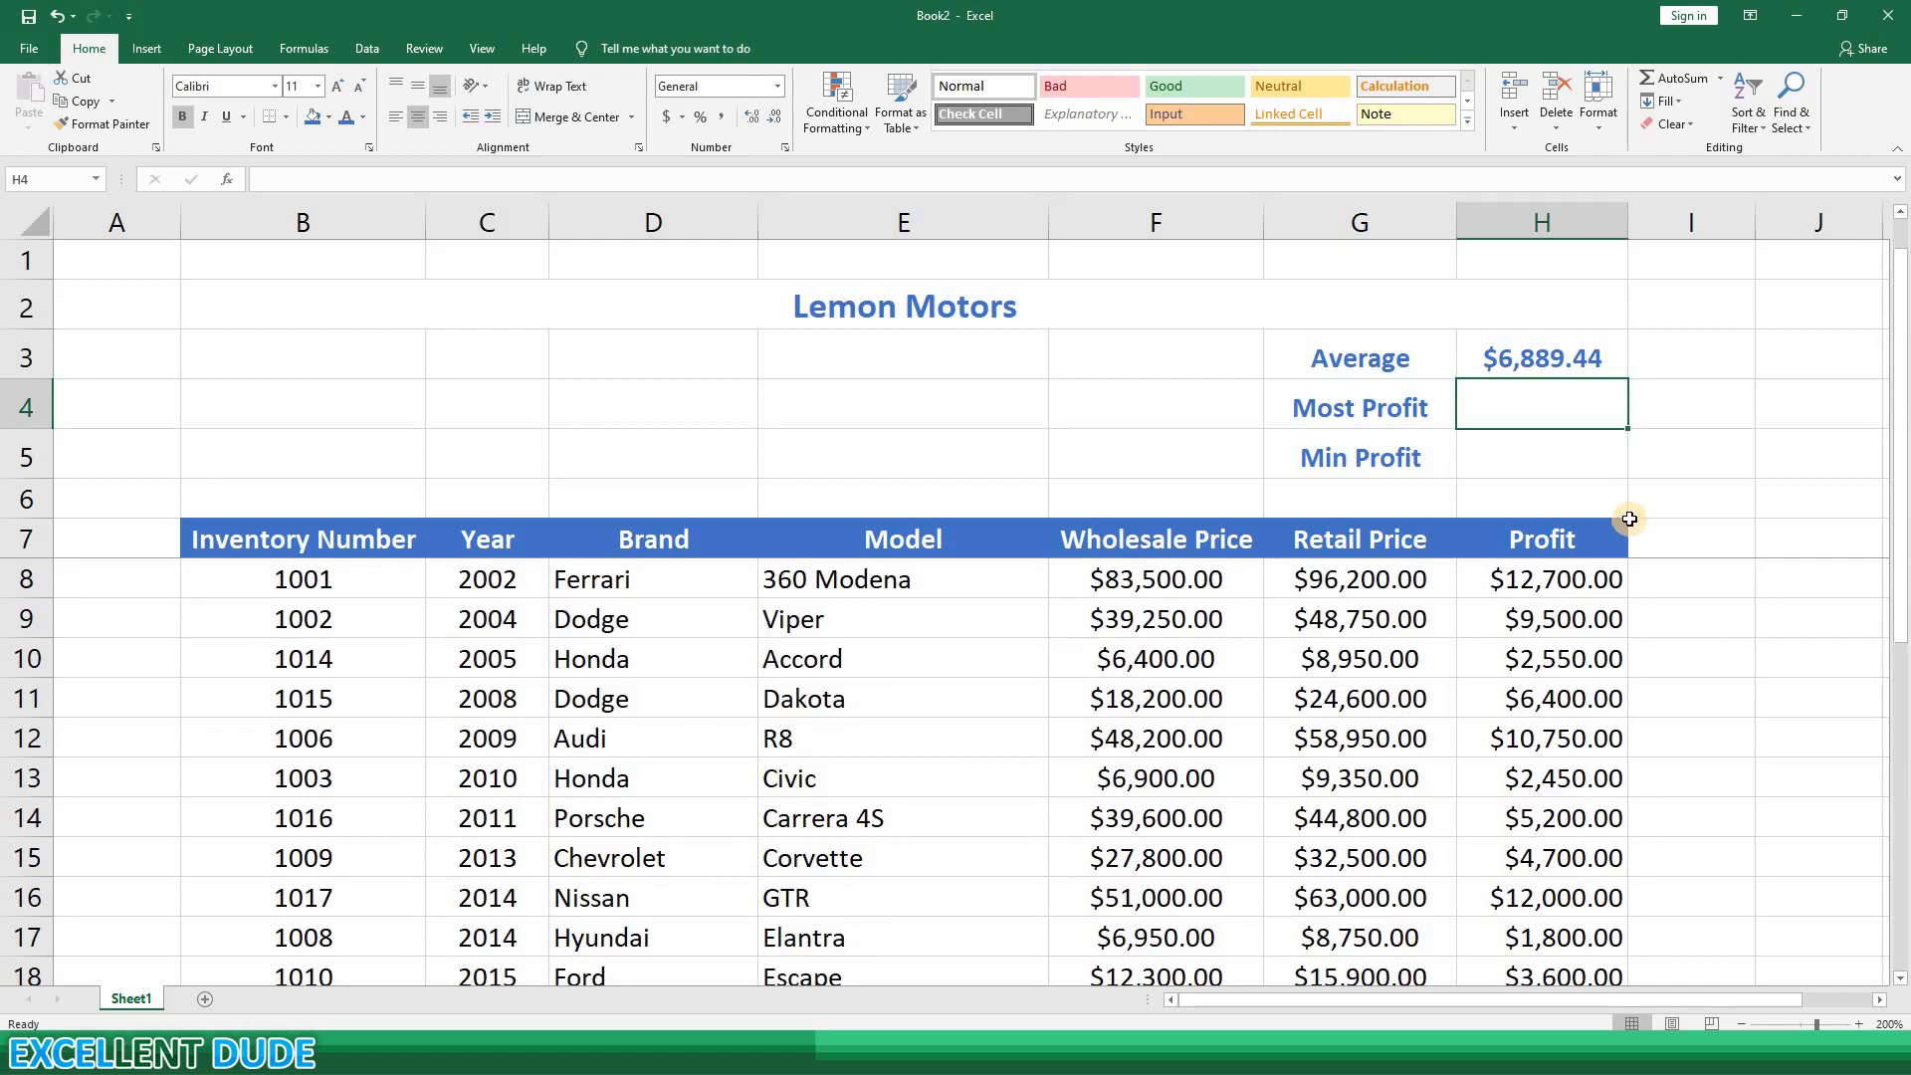
left_click(1530, 450)
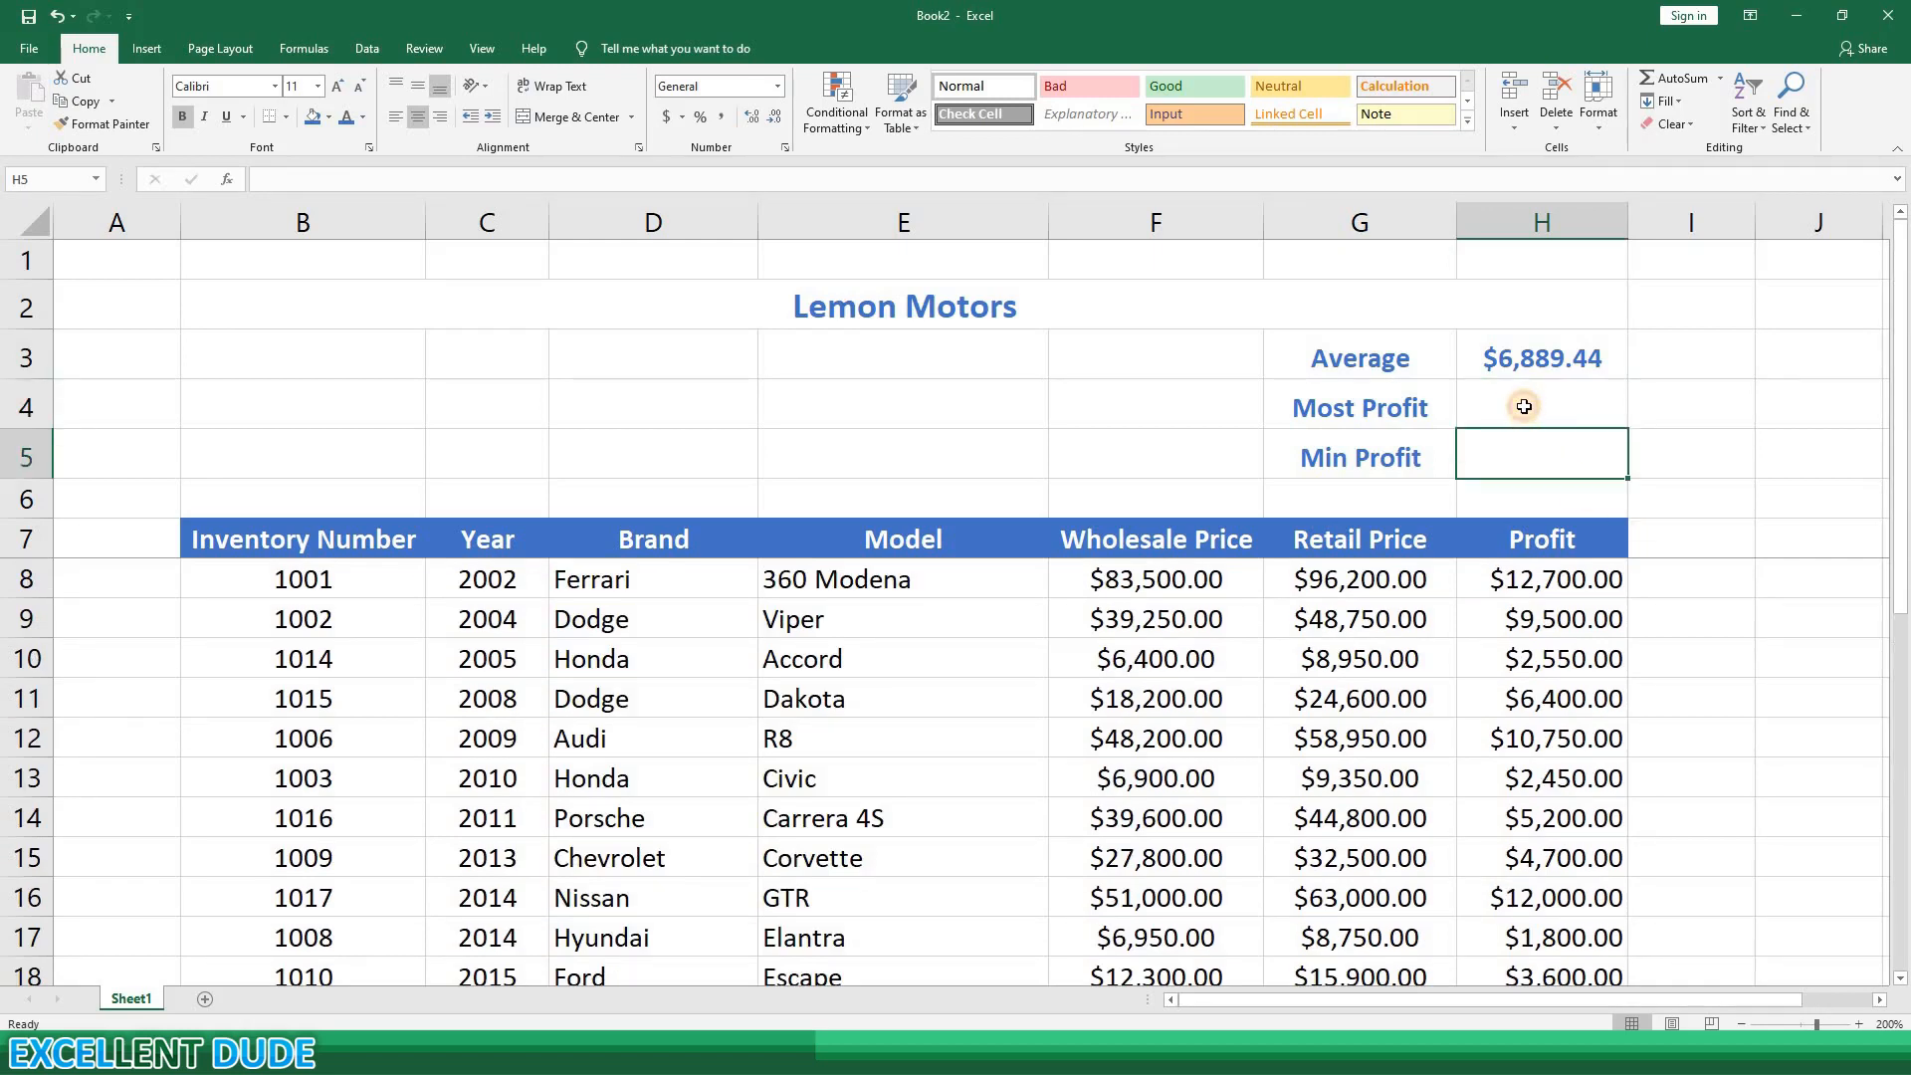
left_click(1533, 406)
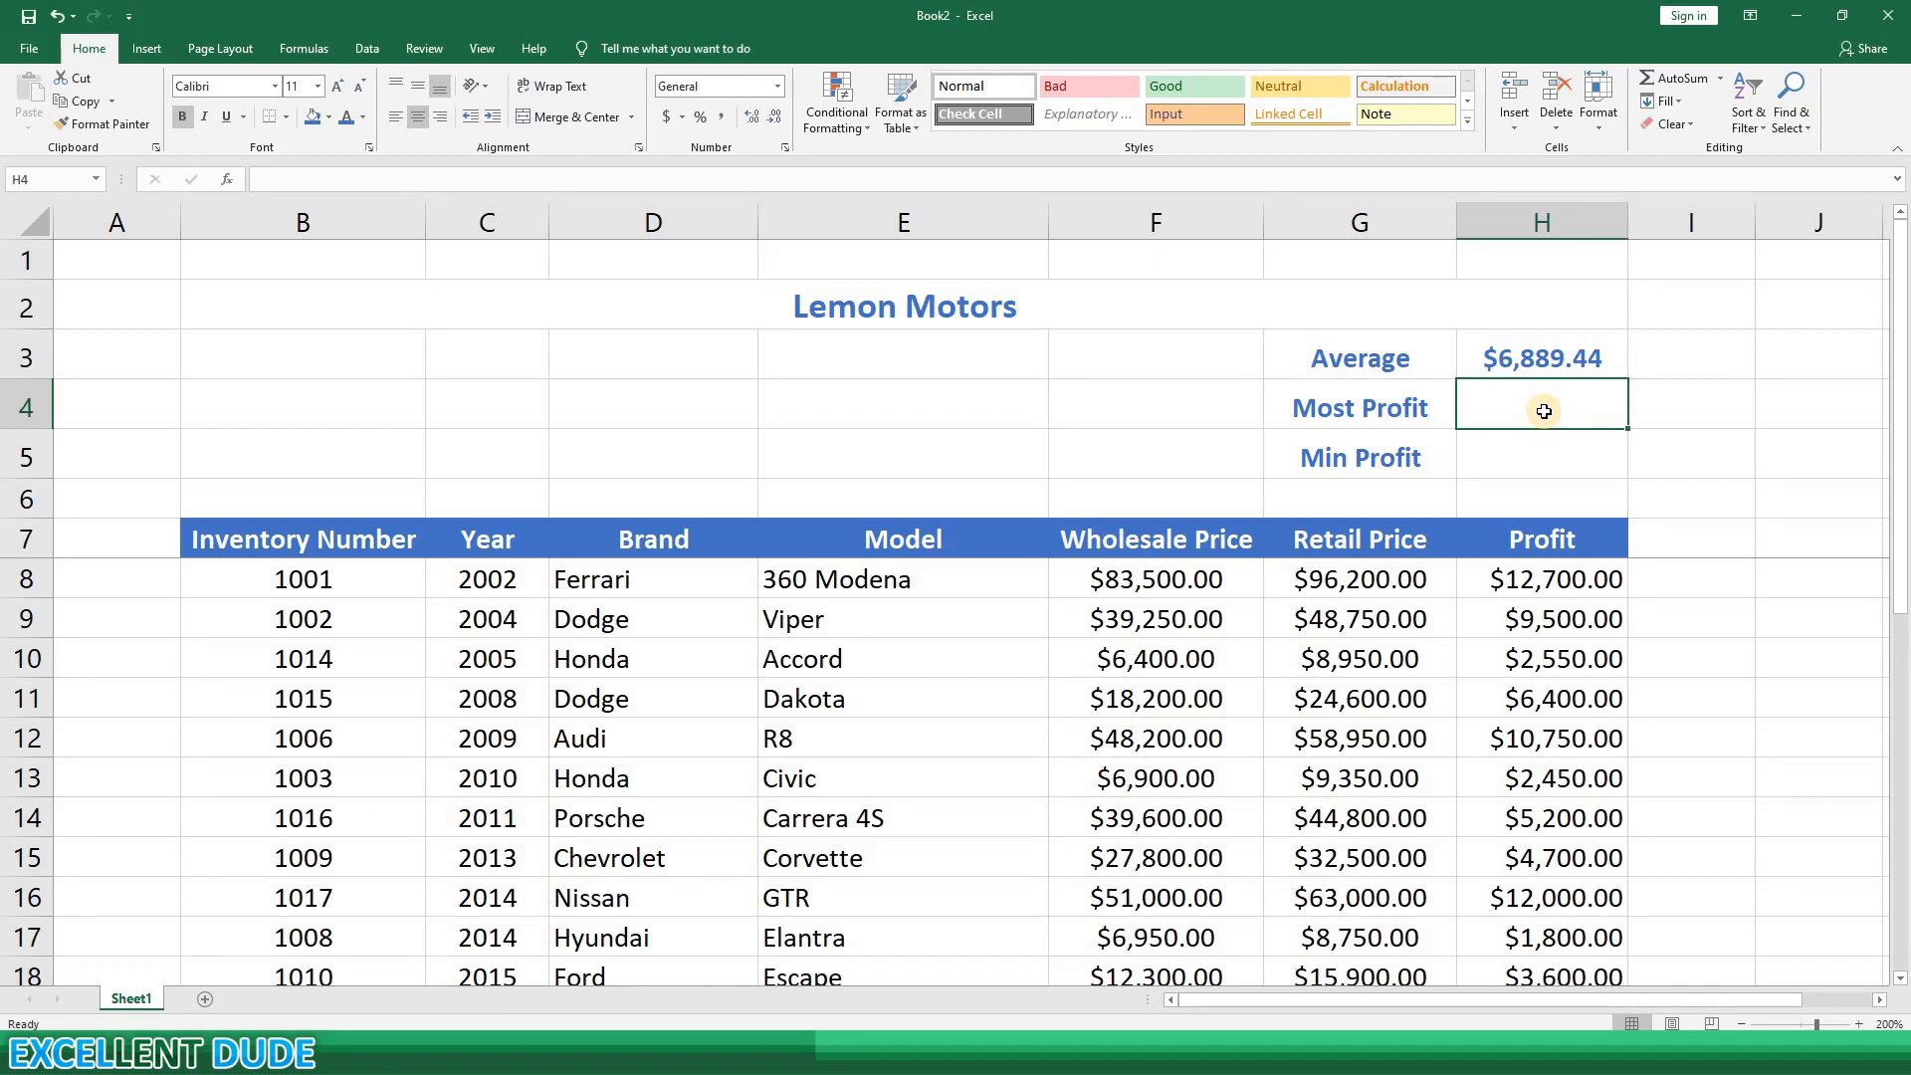
type("=")
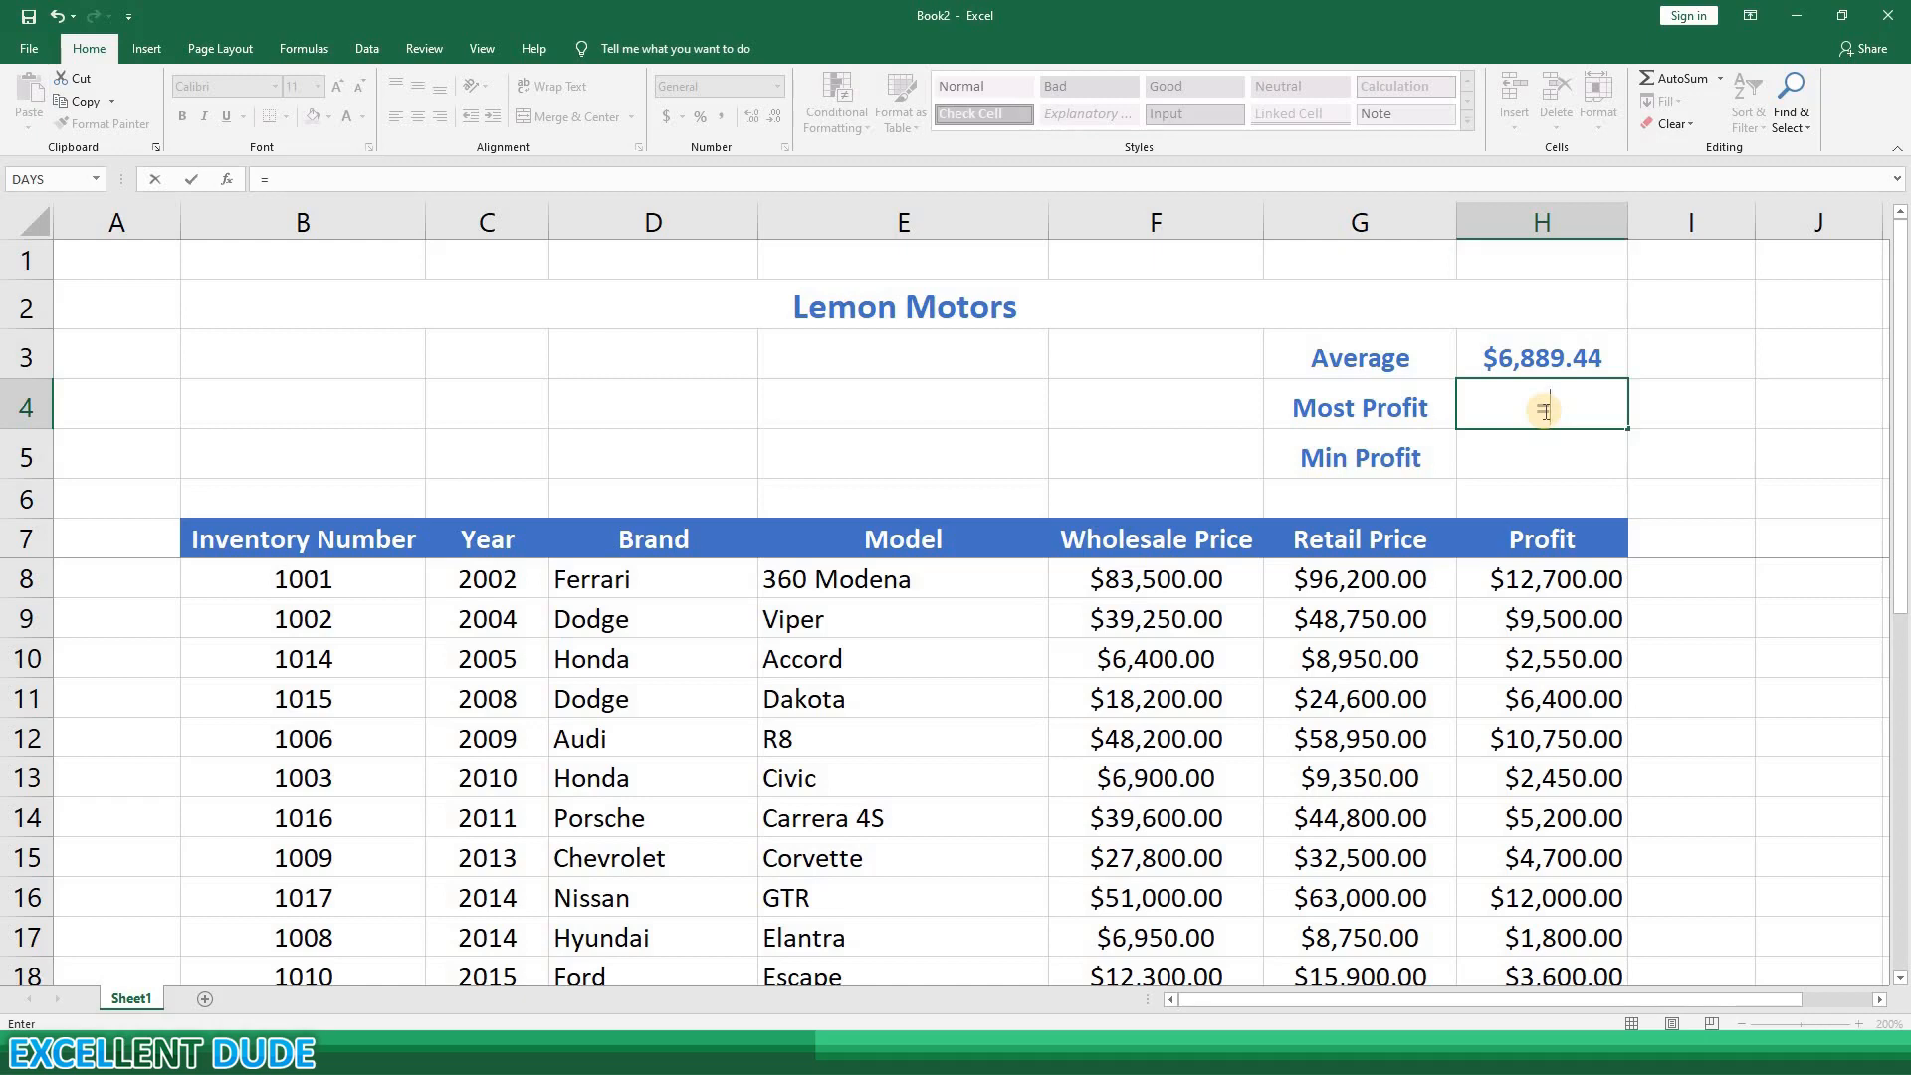
type("MAX(")
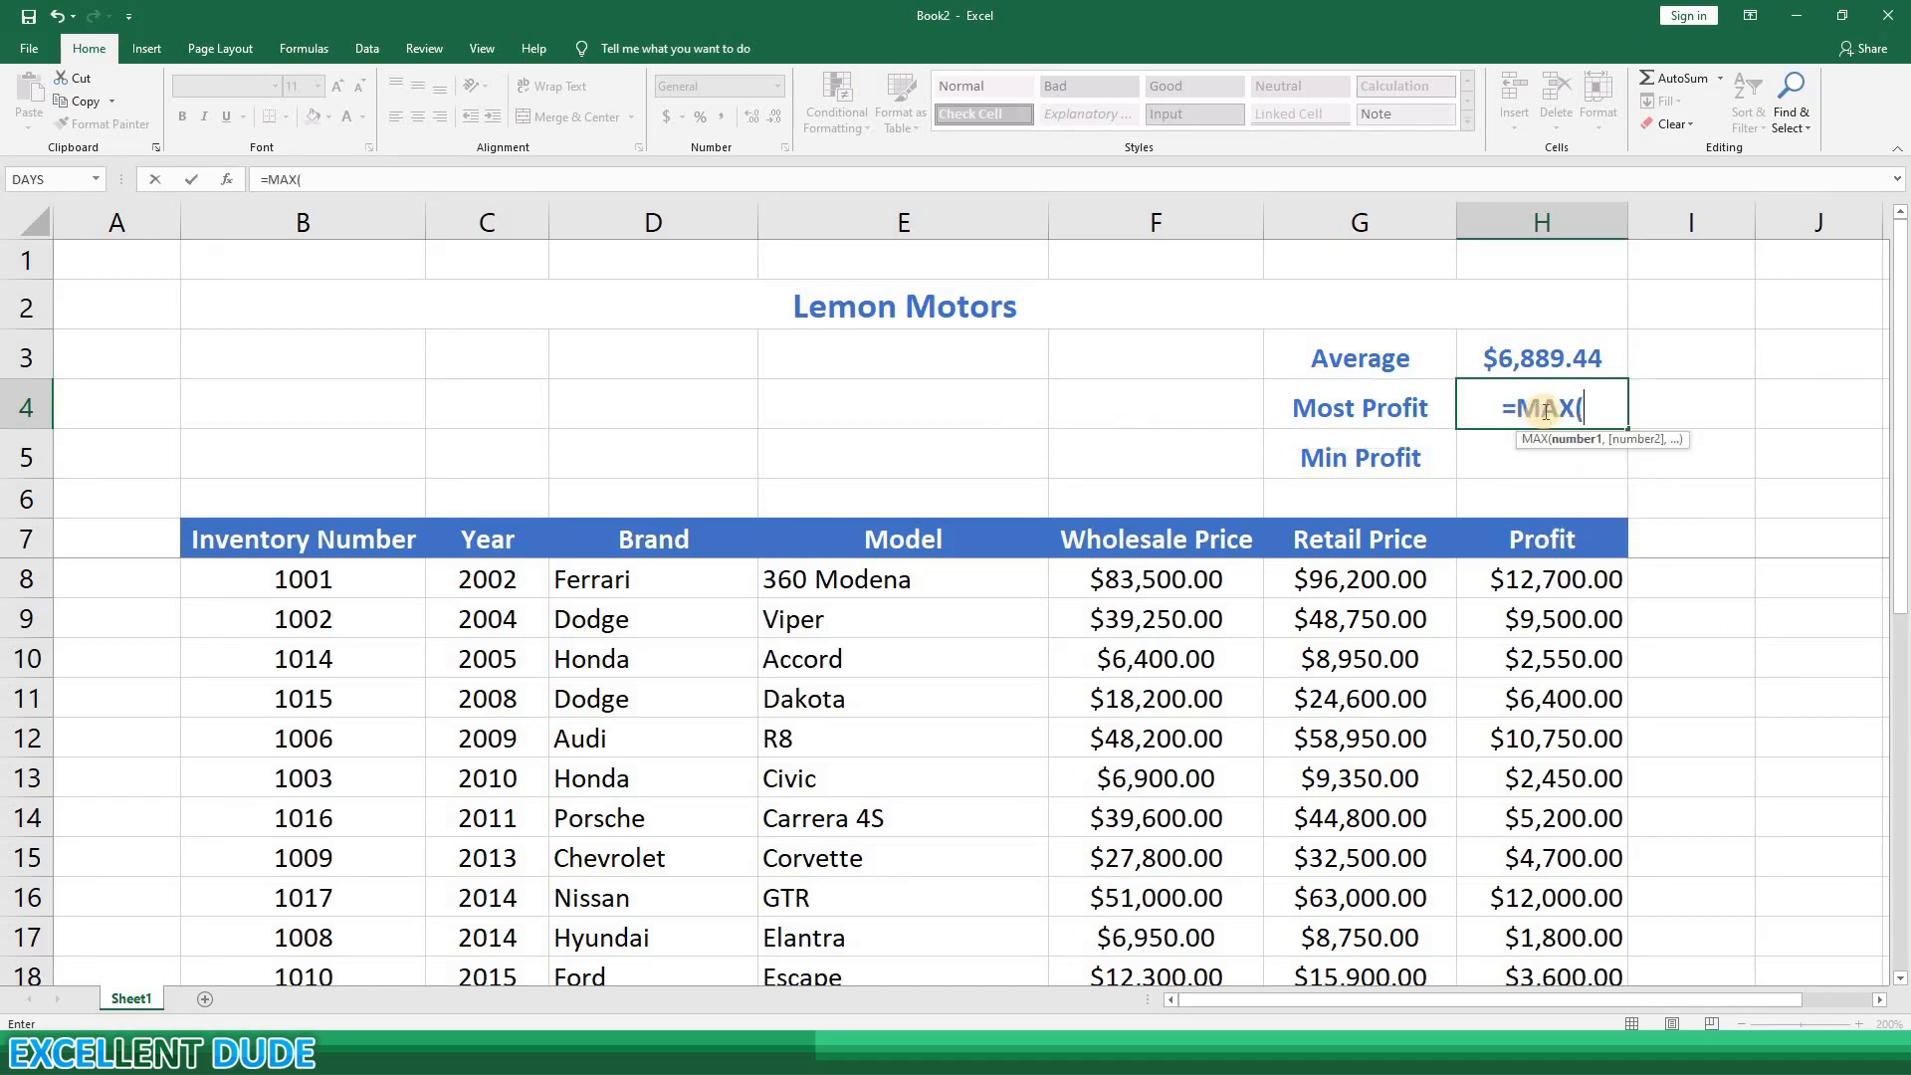
left_click_drag(1574, 577, 1573, 901)
key("Return")
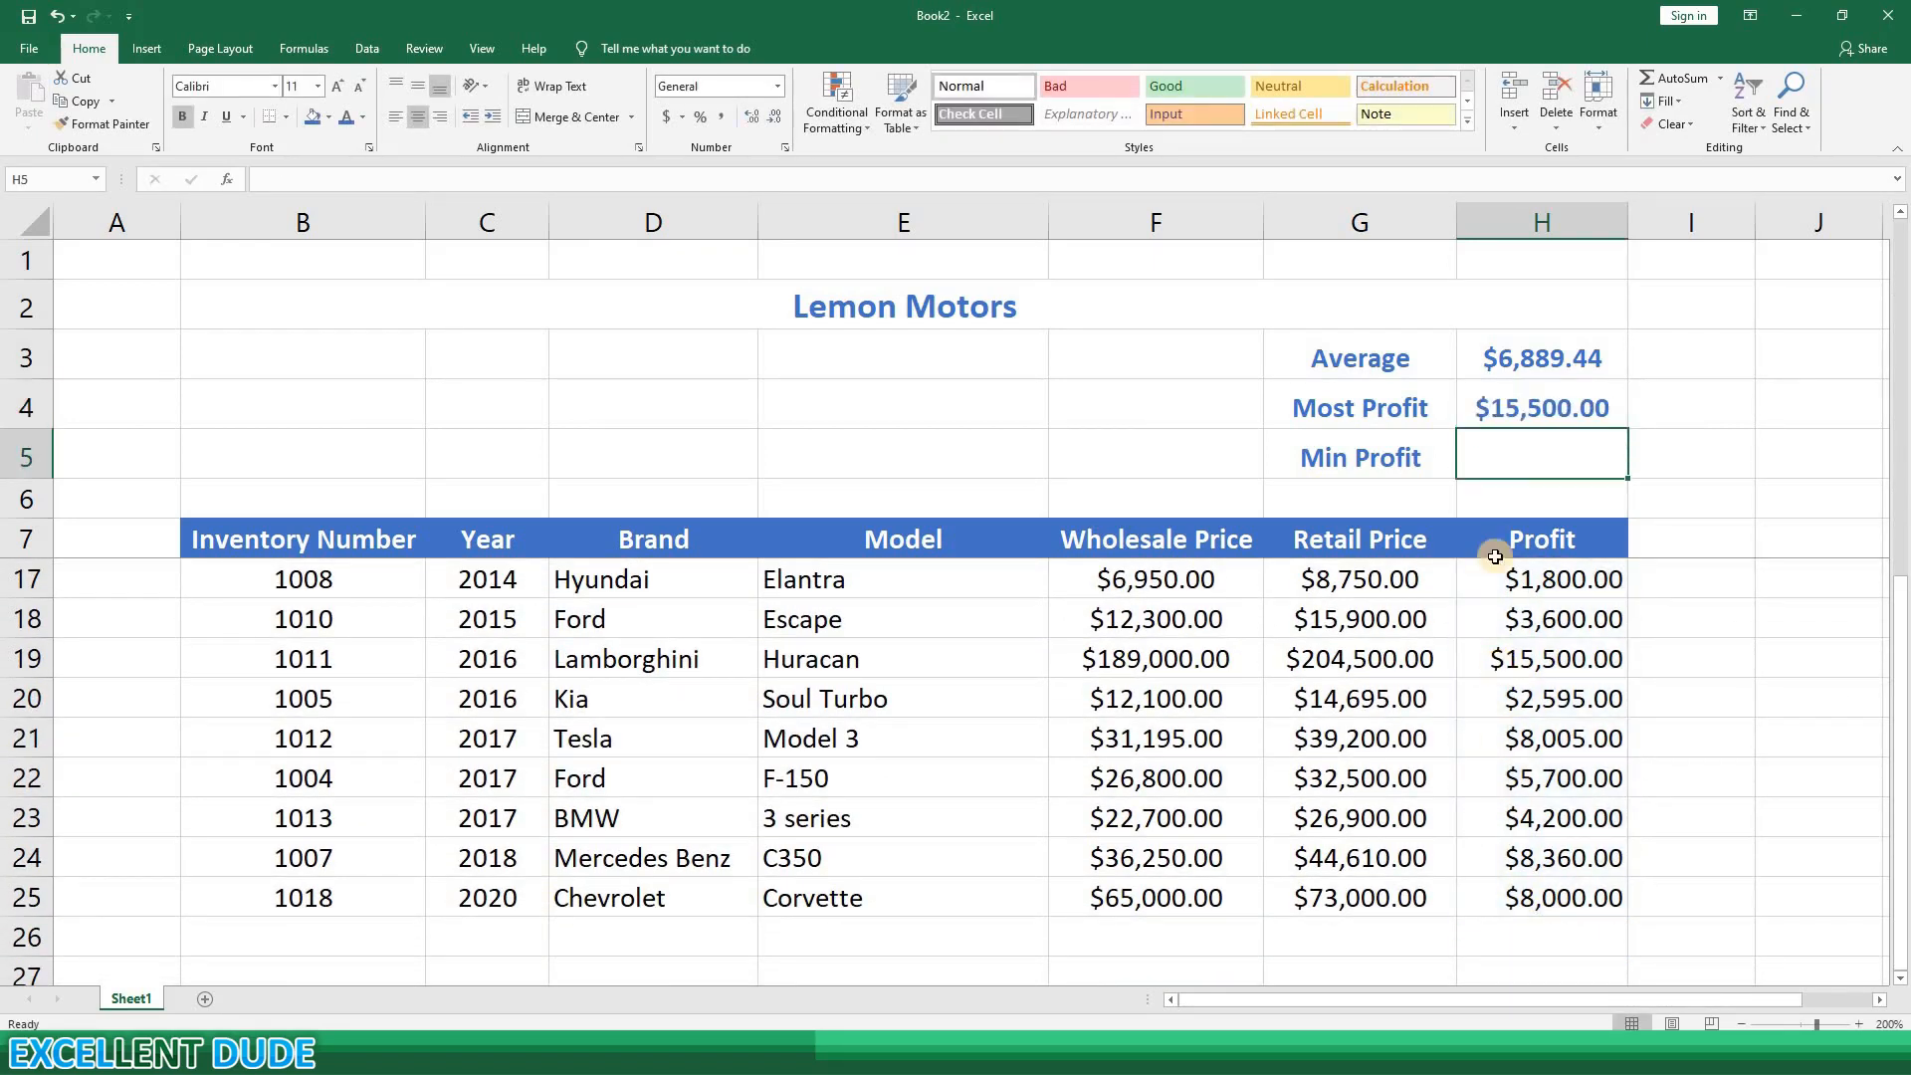
Step: Find the car row whose profit matches the Most Profit value and select that whole row to examine it
scroll(1464, 701, "up", 3)
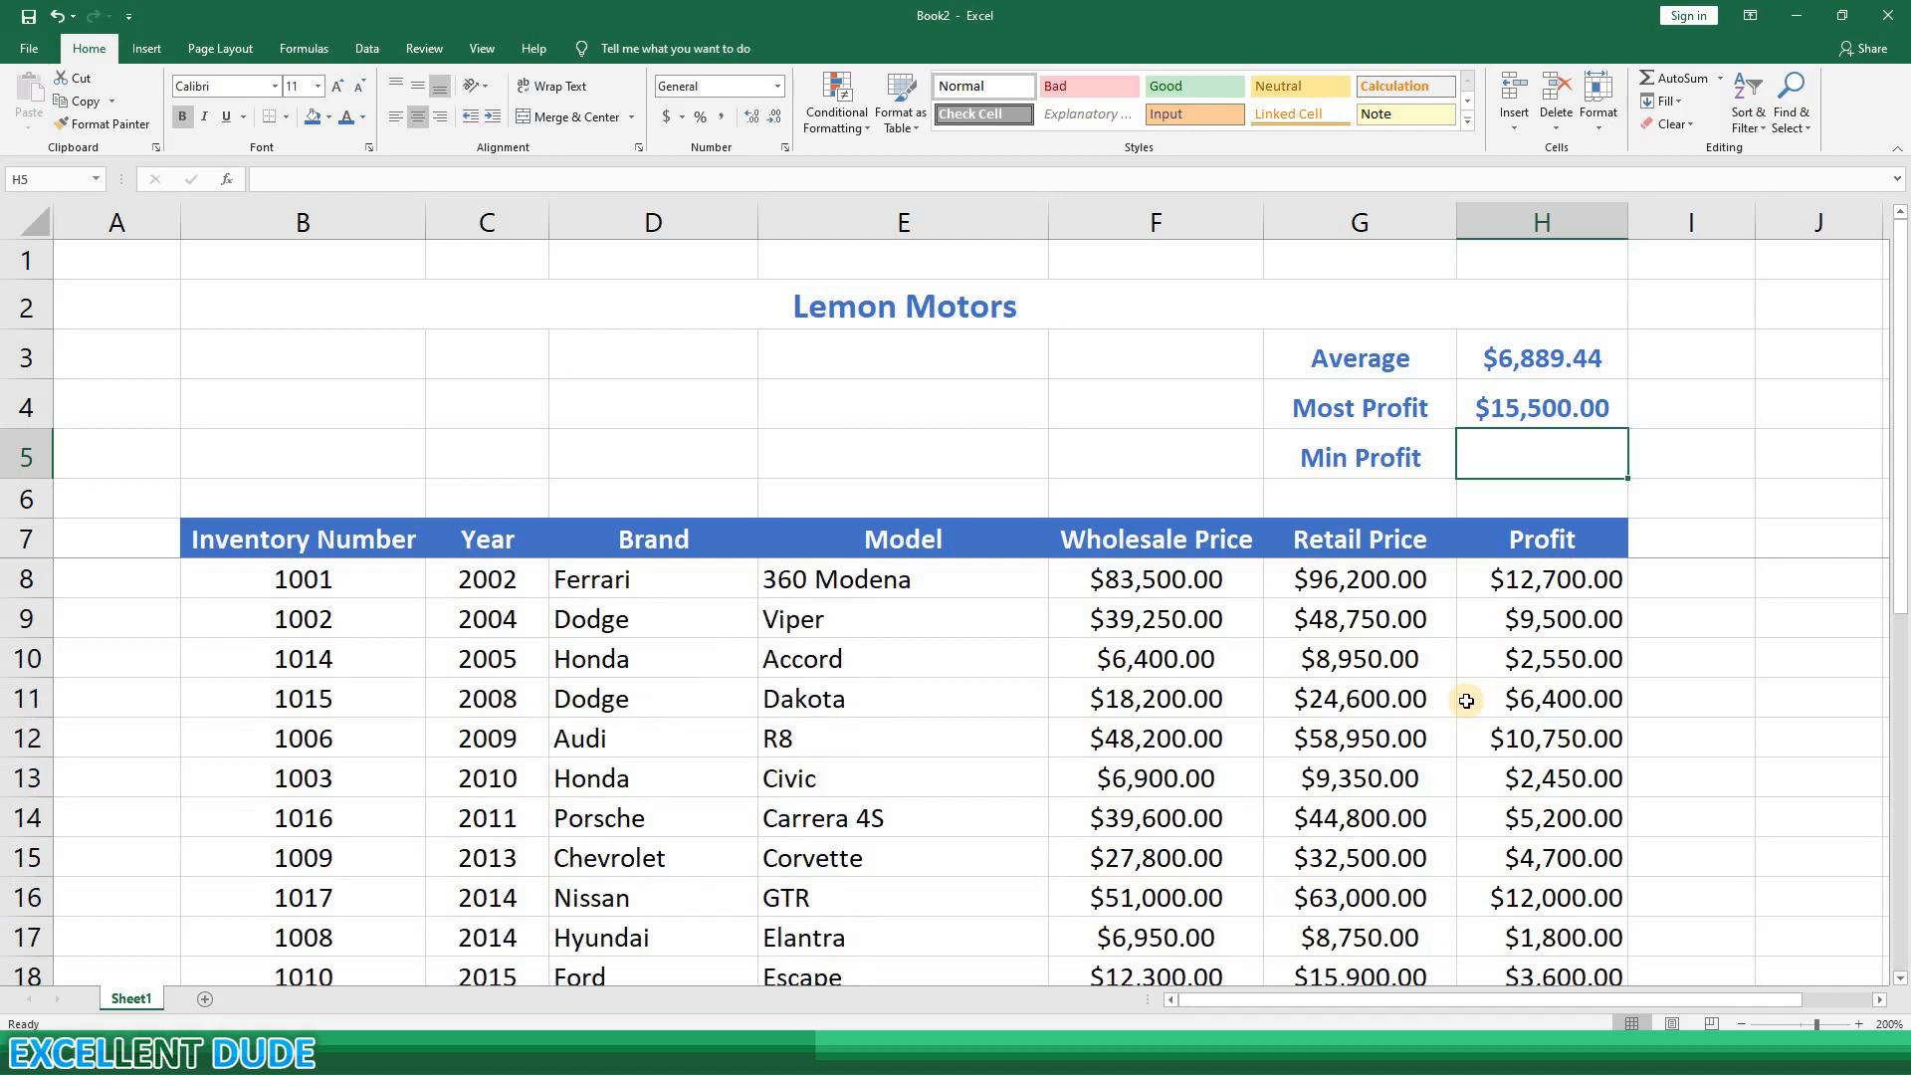
scroll(1466, 700, "down", 3)
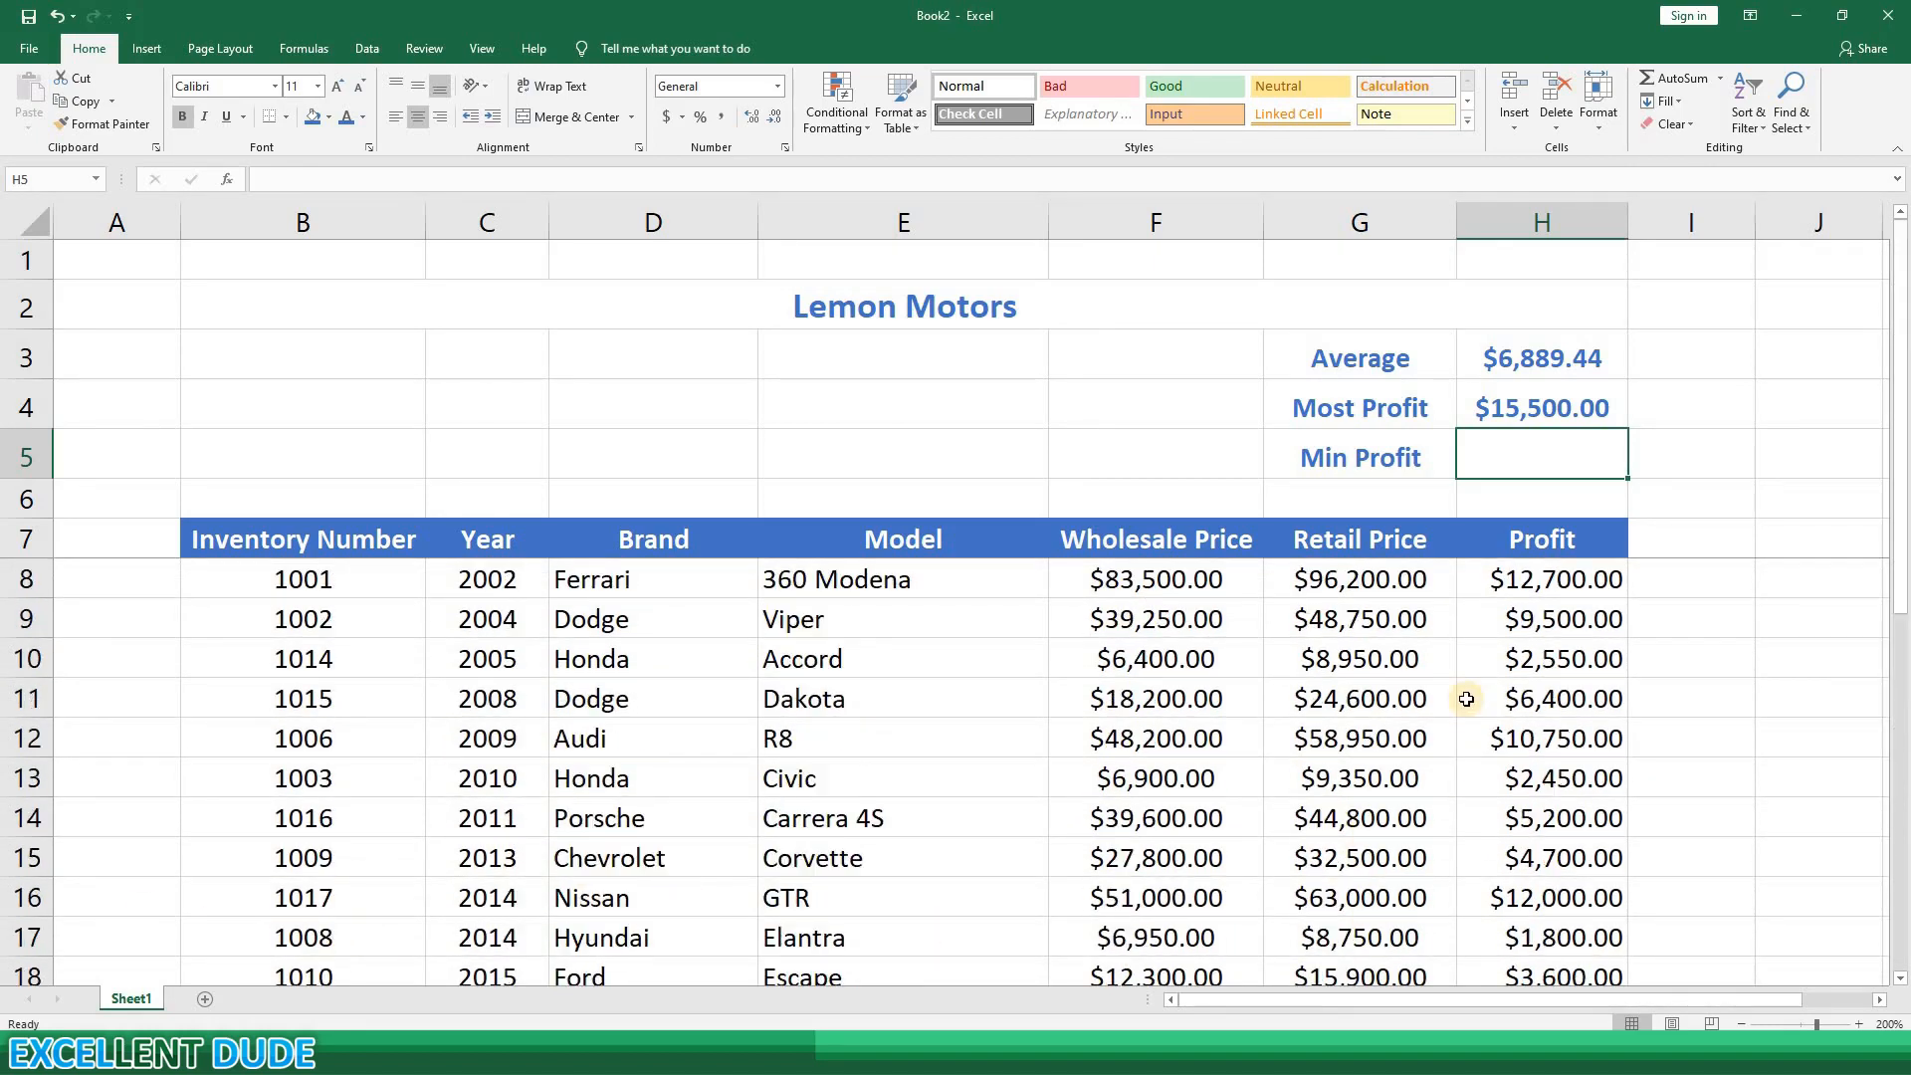
scroll(1466, 700, "down", 3)
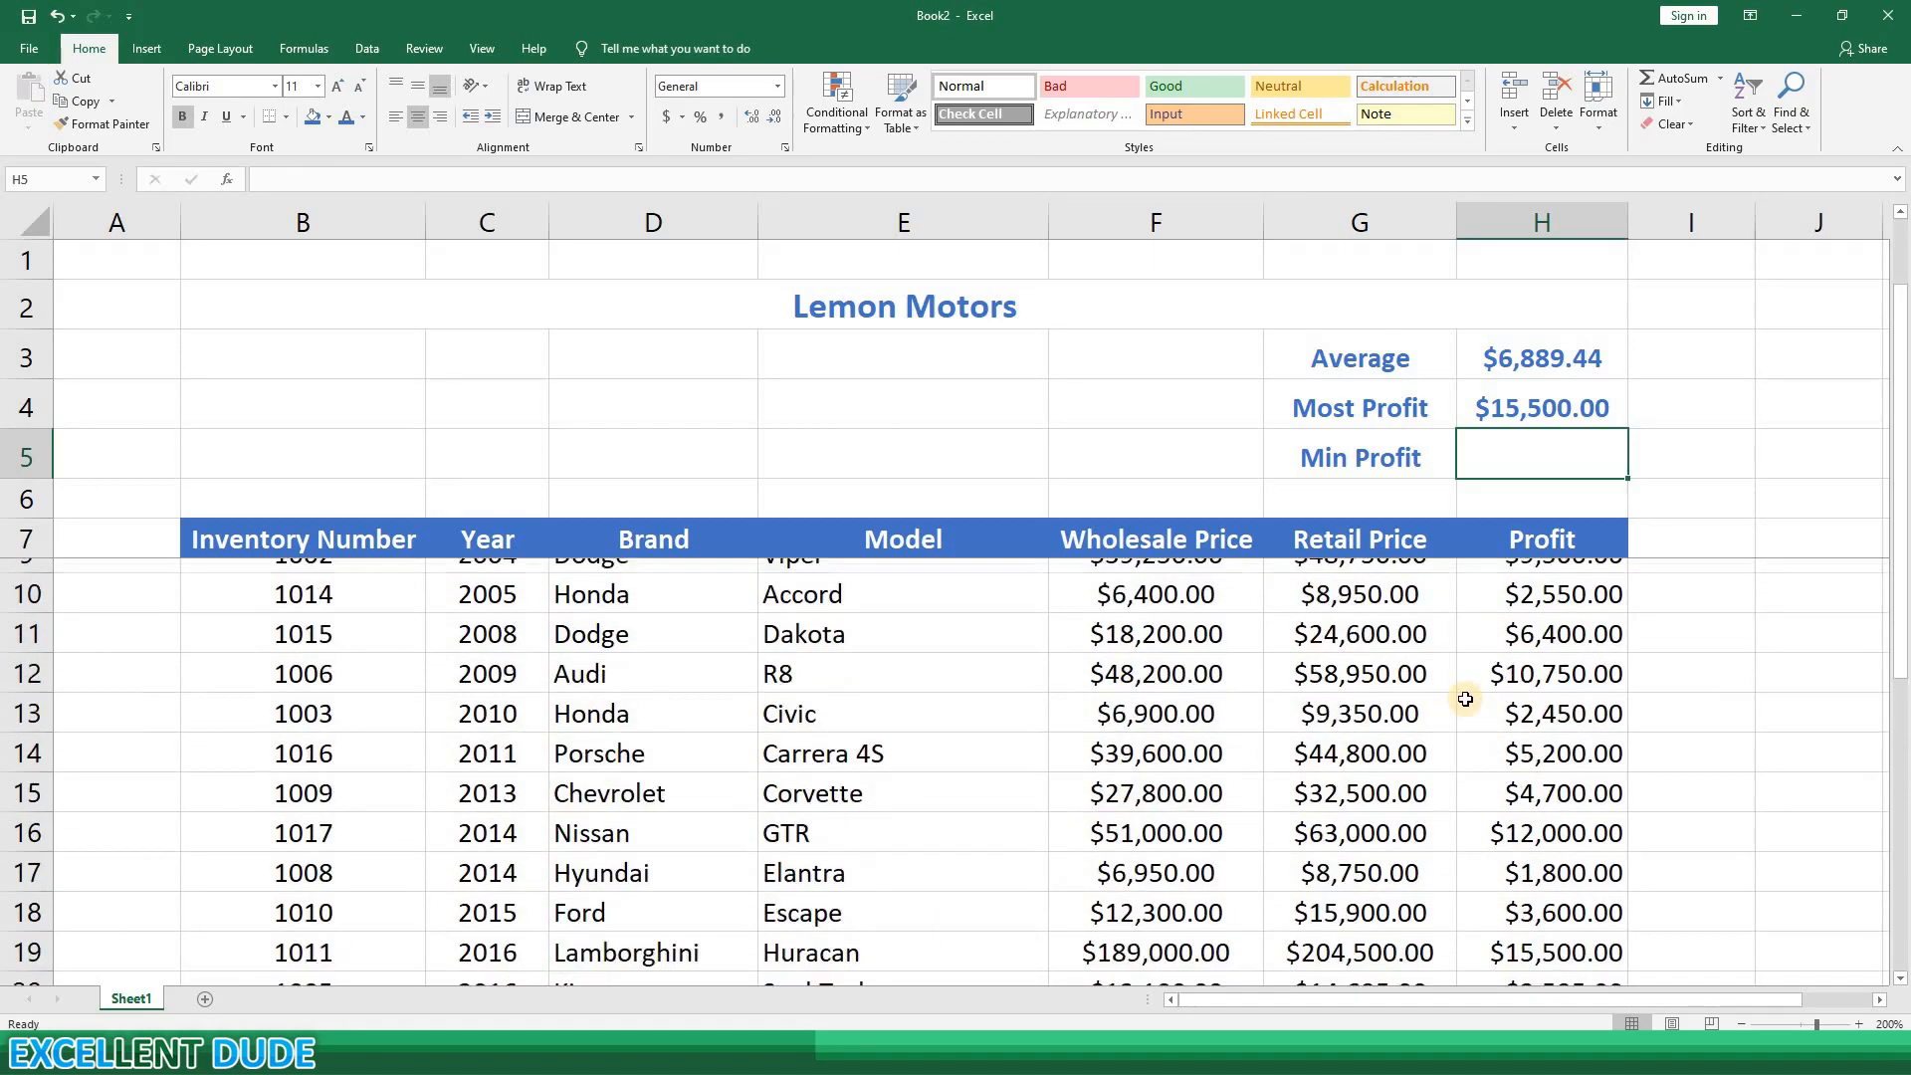
left_click(29, 897)
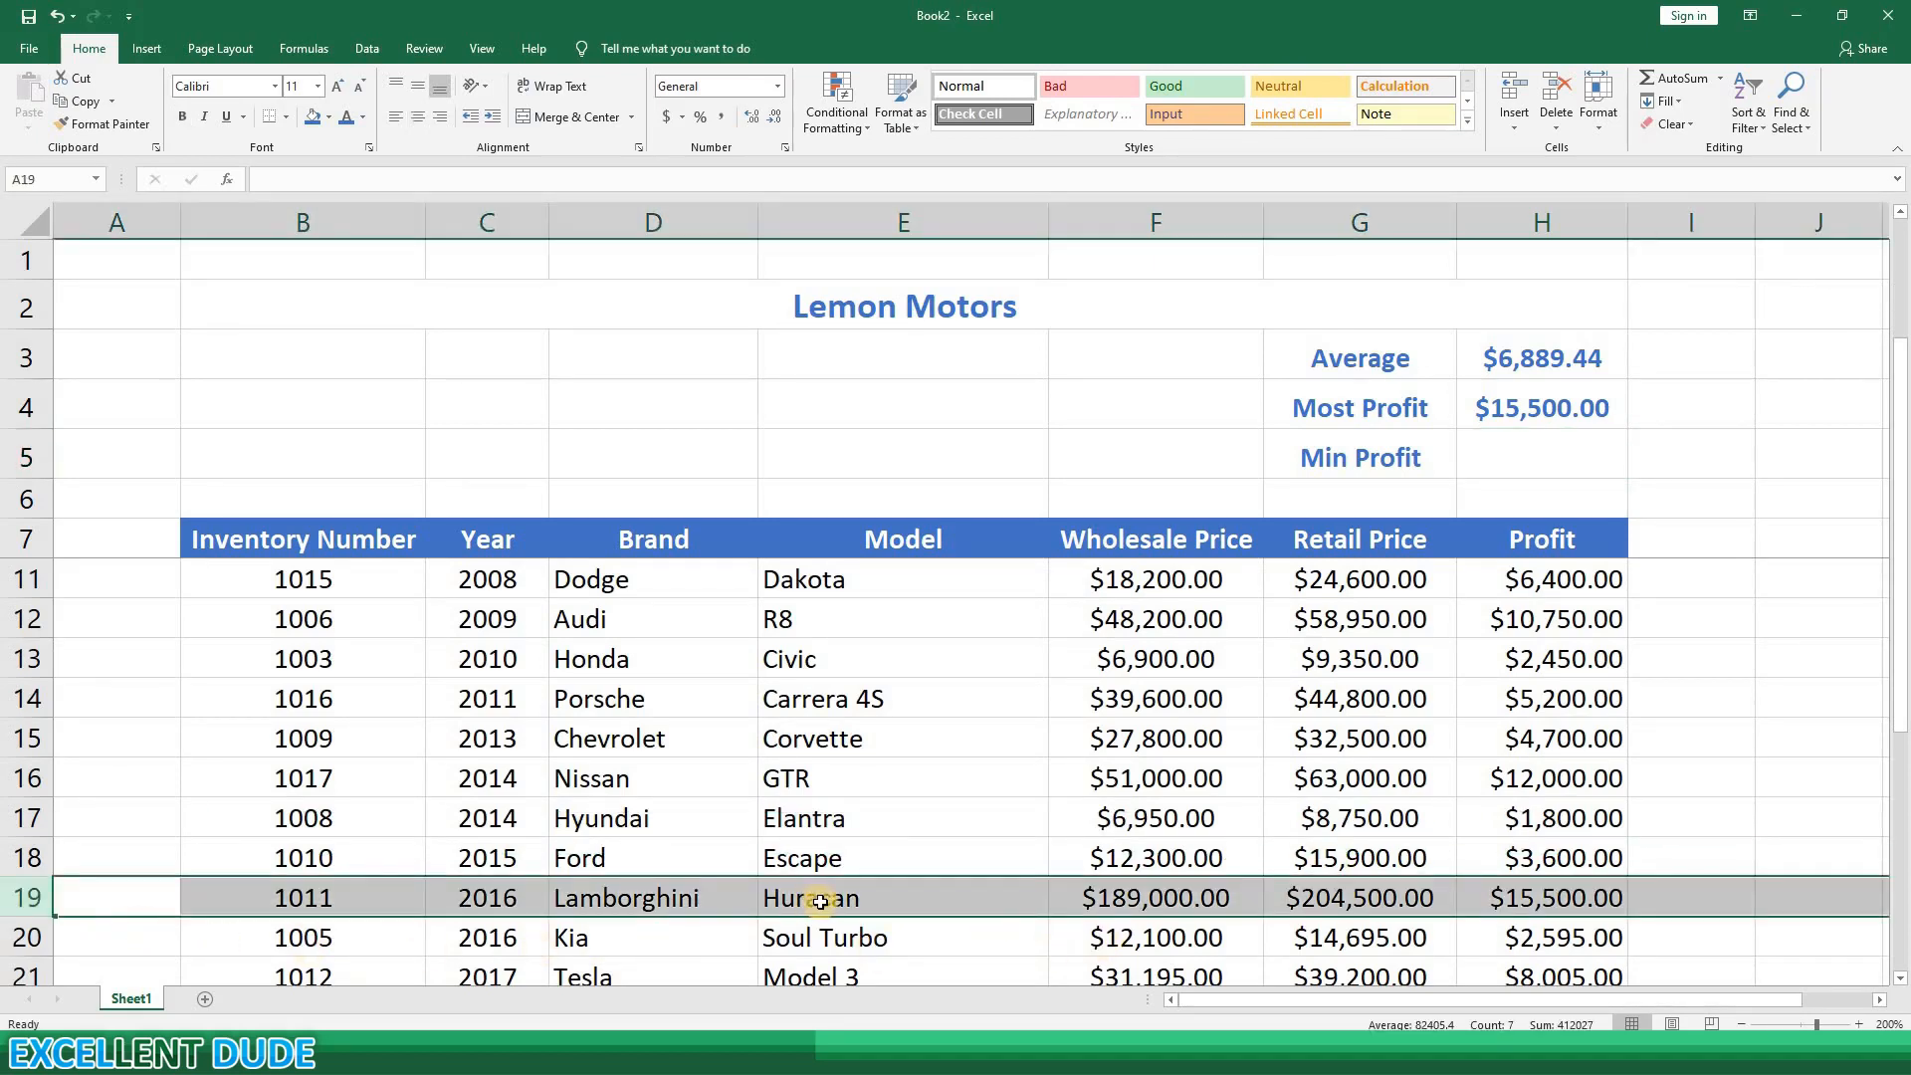
scroll(1668, 753, "up", 3)
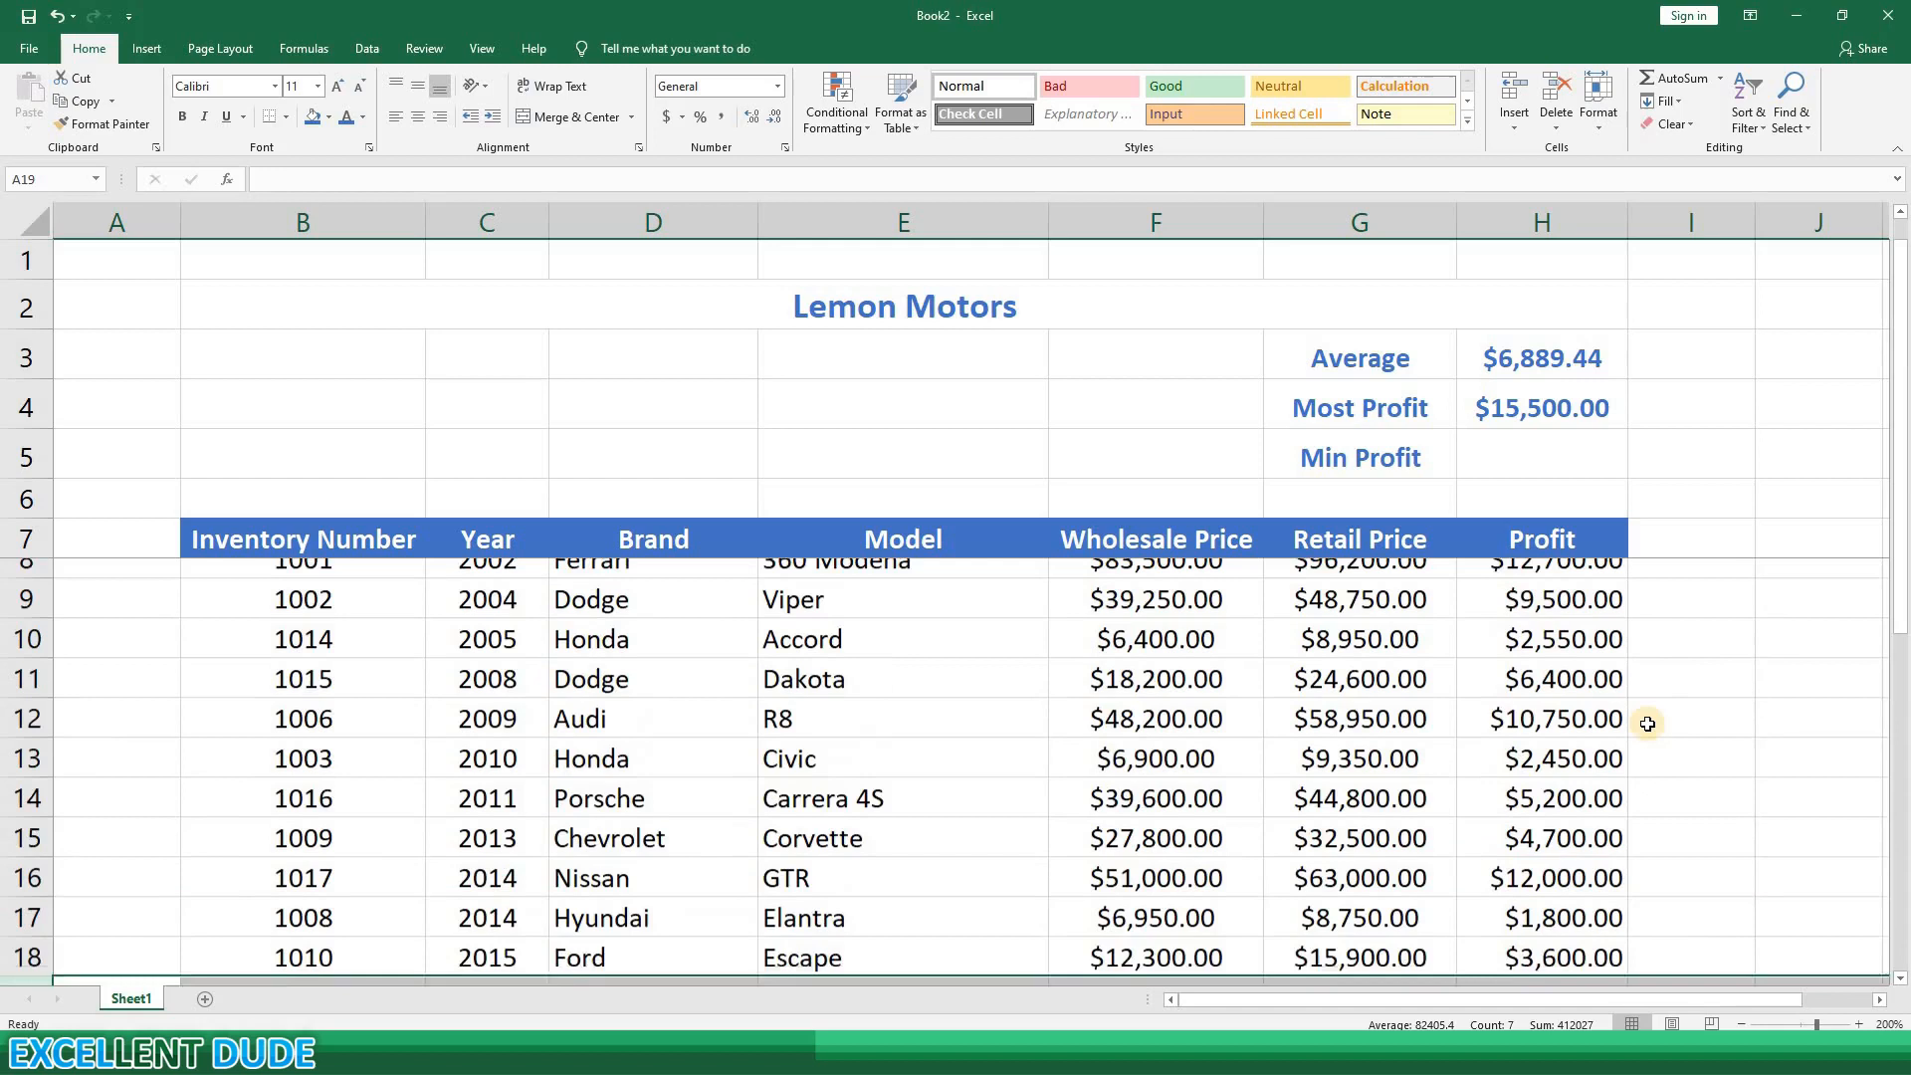
Step: Calculate the lowest of the Profit values H8:H25 in cell H5 with the MIN function
left_click(1607, 466)
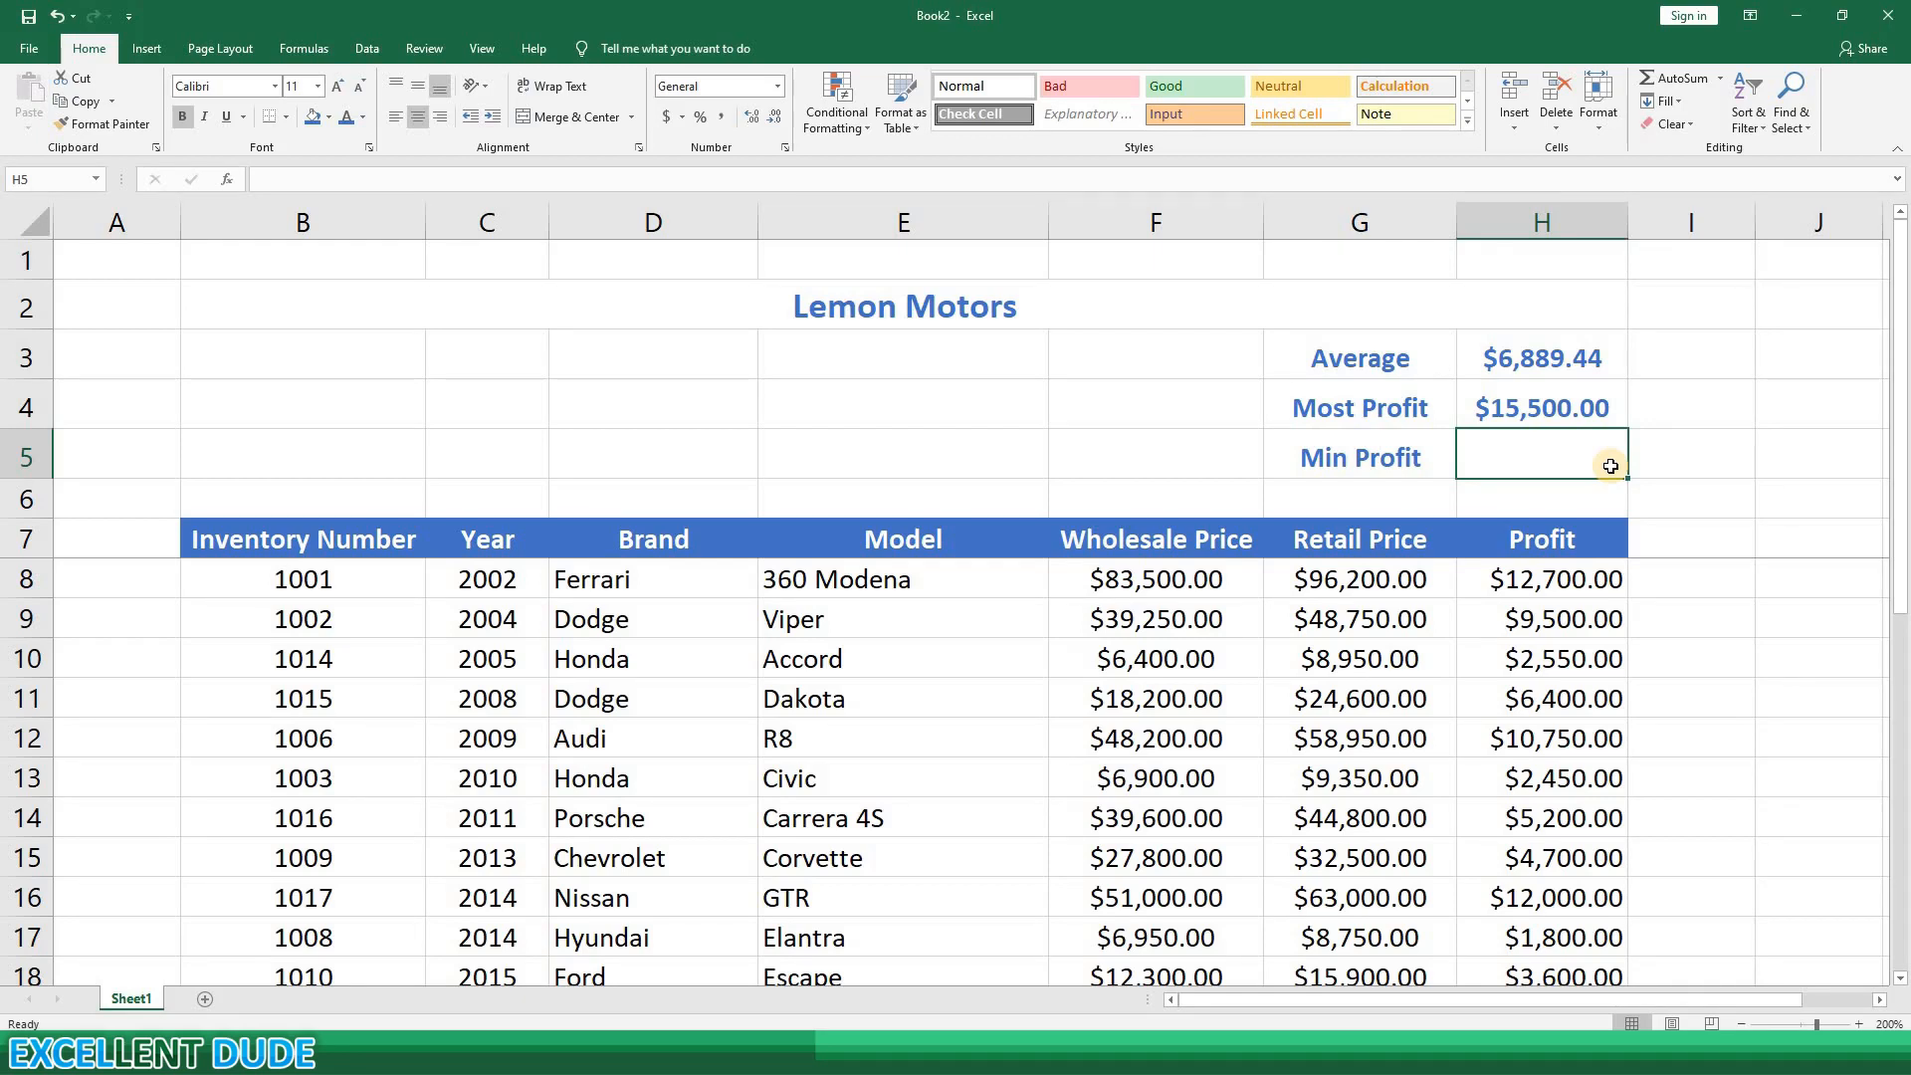
type("=")
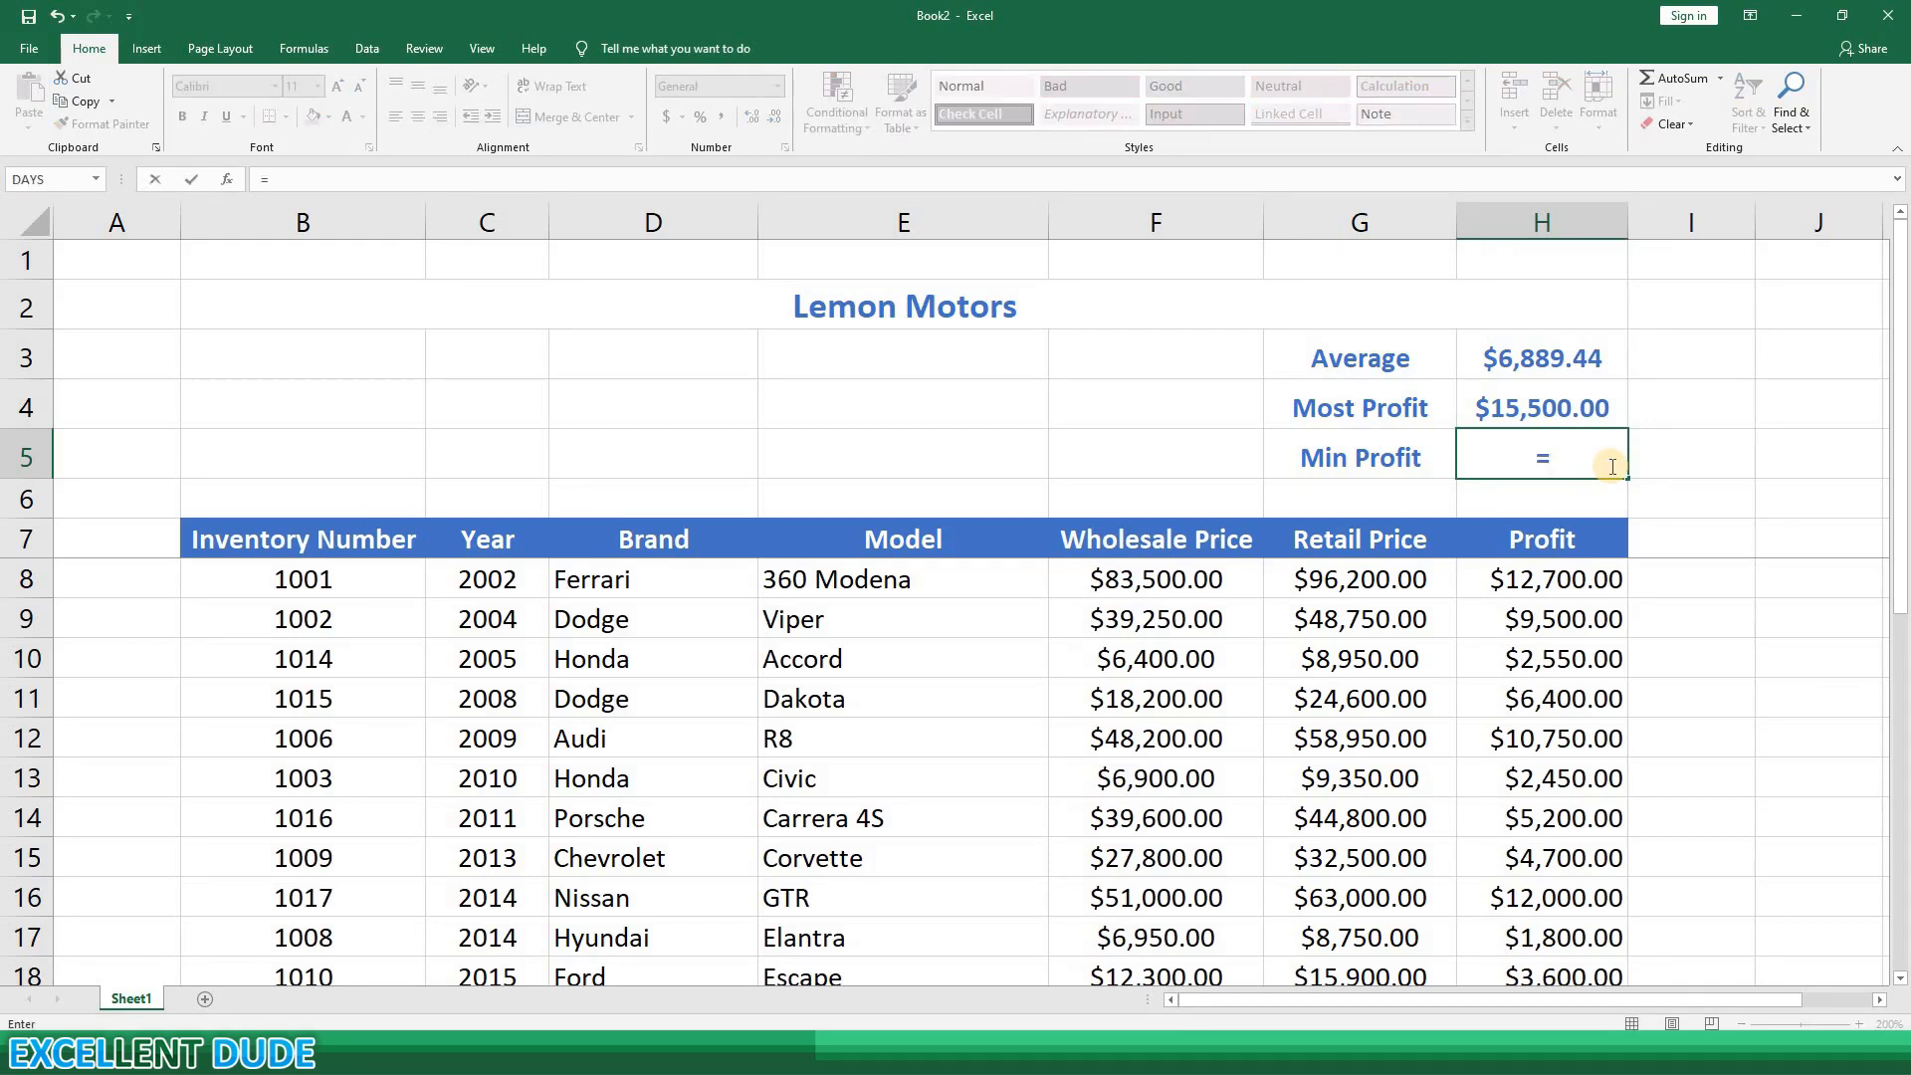
type("MIN(")
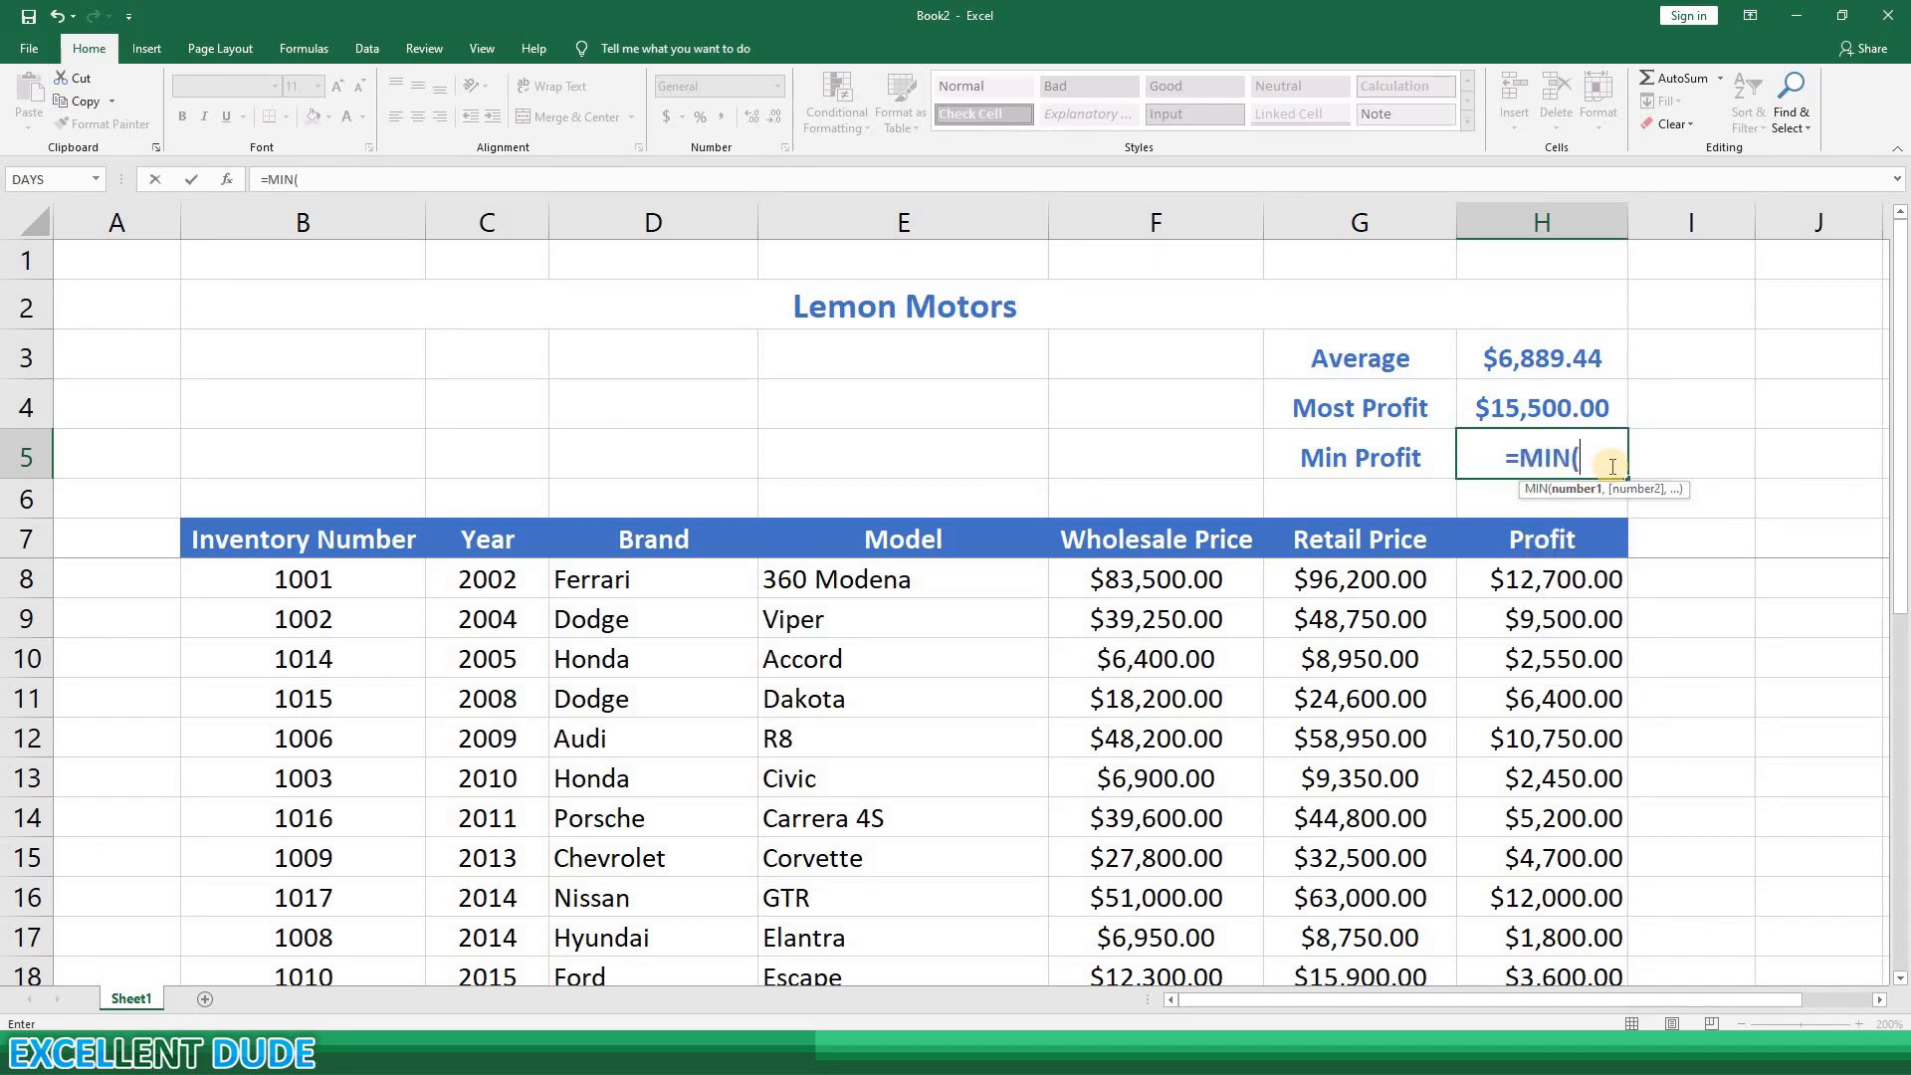
left_click_drag(1542, 580, 1571, 903)
key("Return")
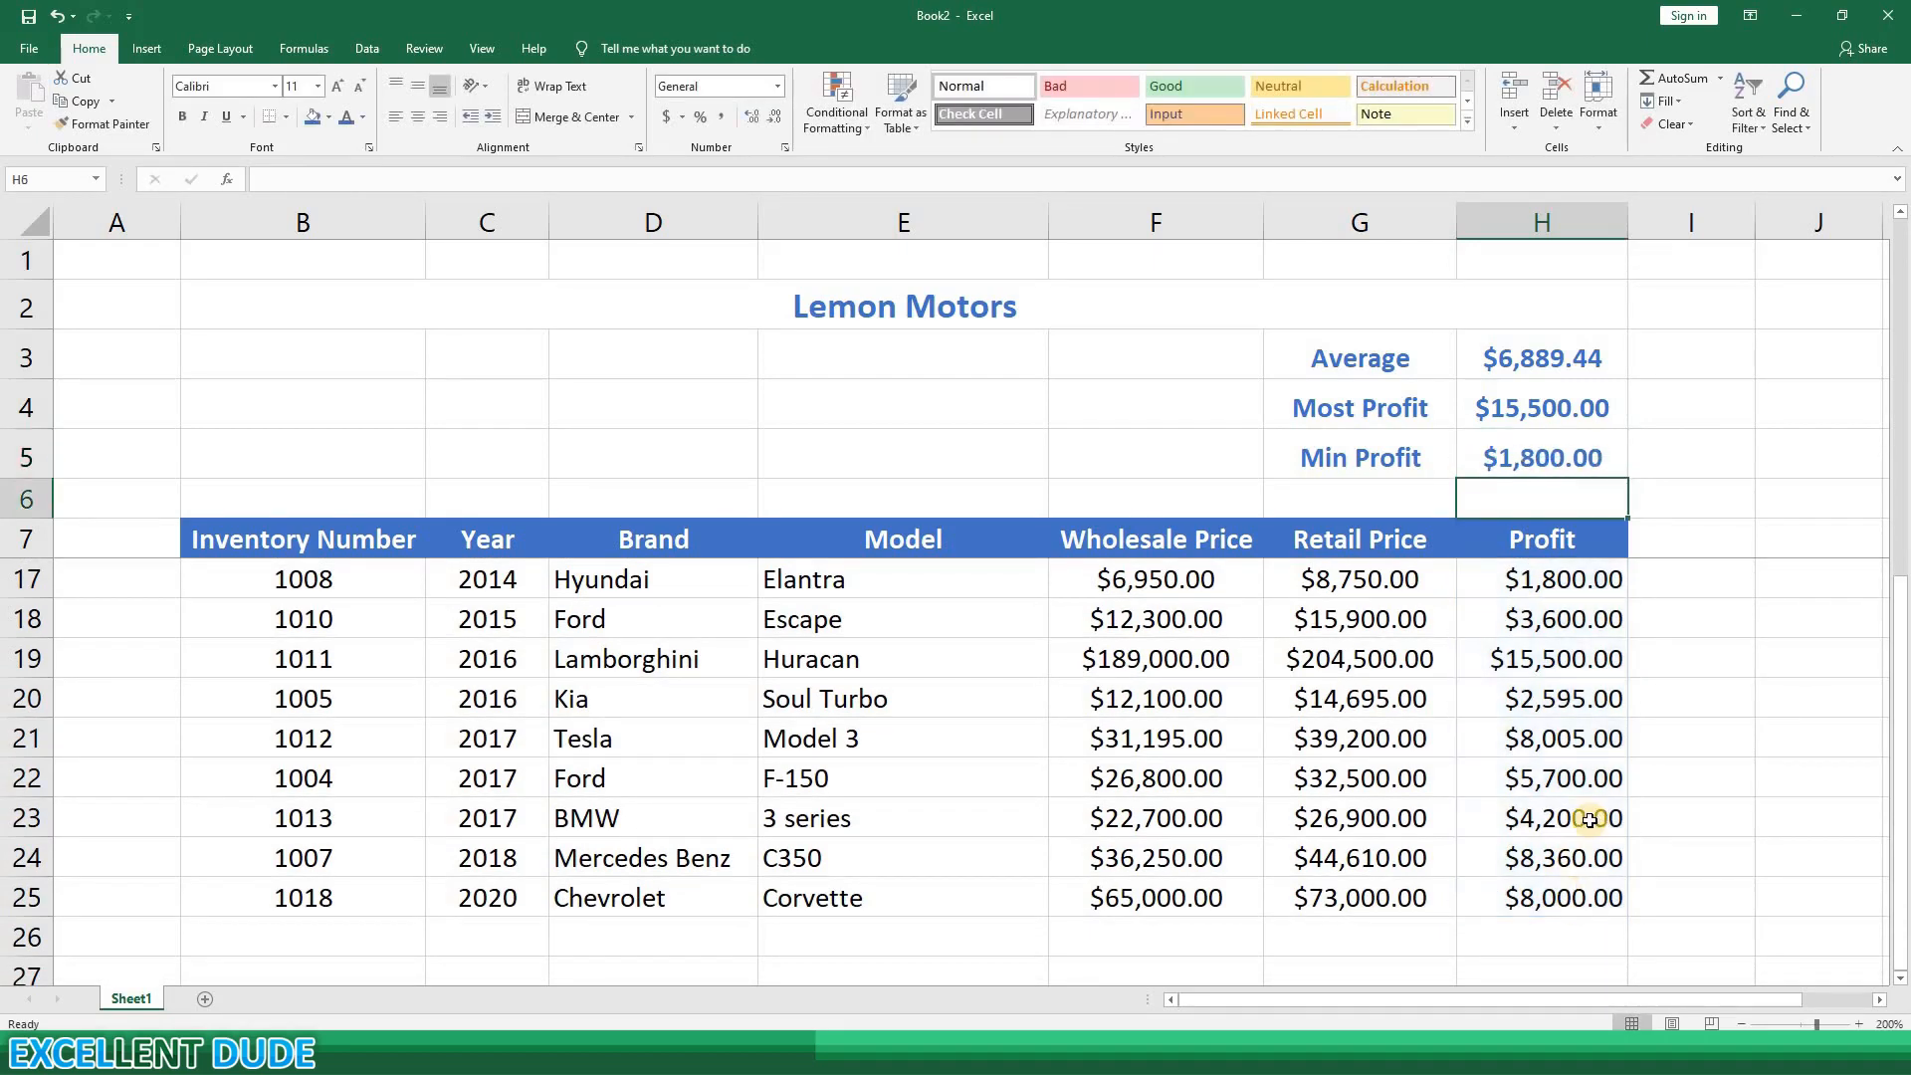
scroll(1592, 789, "up", 1)
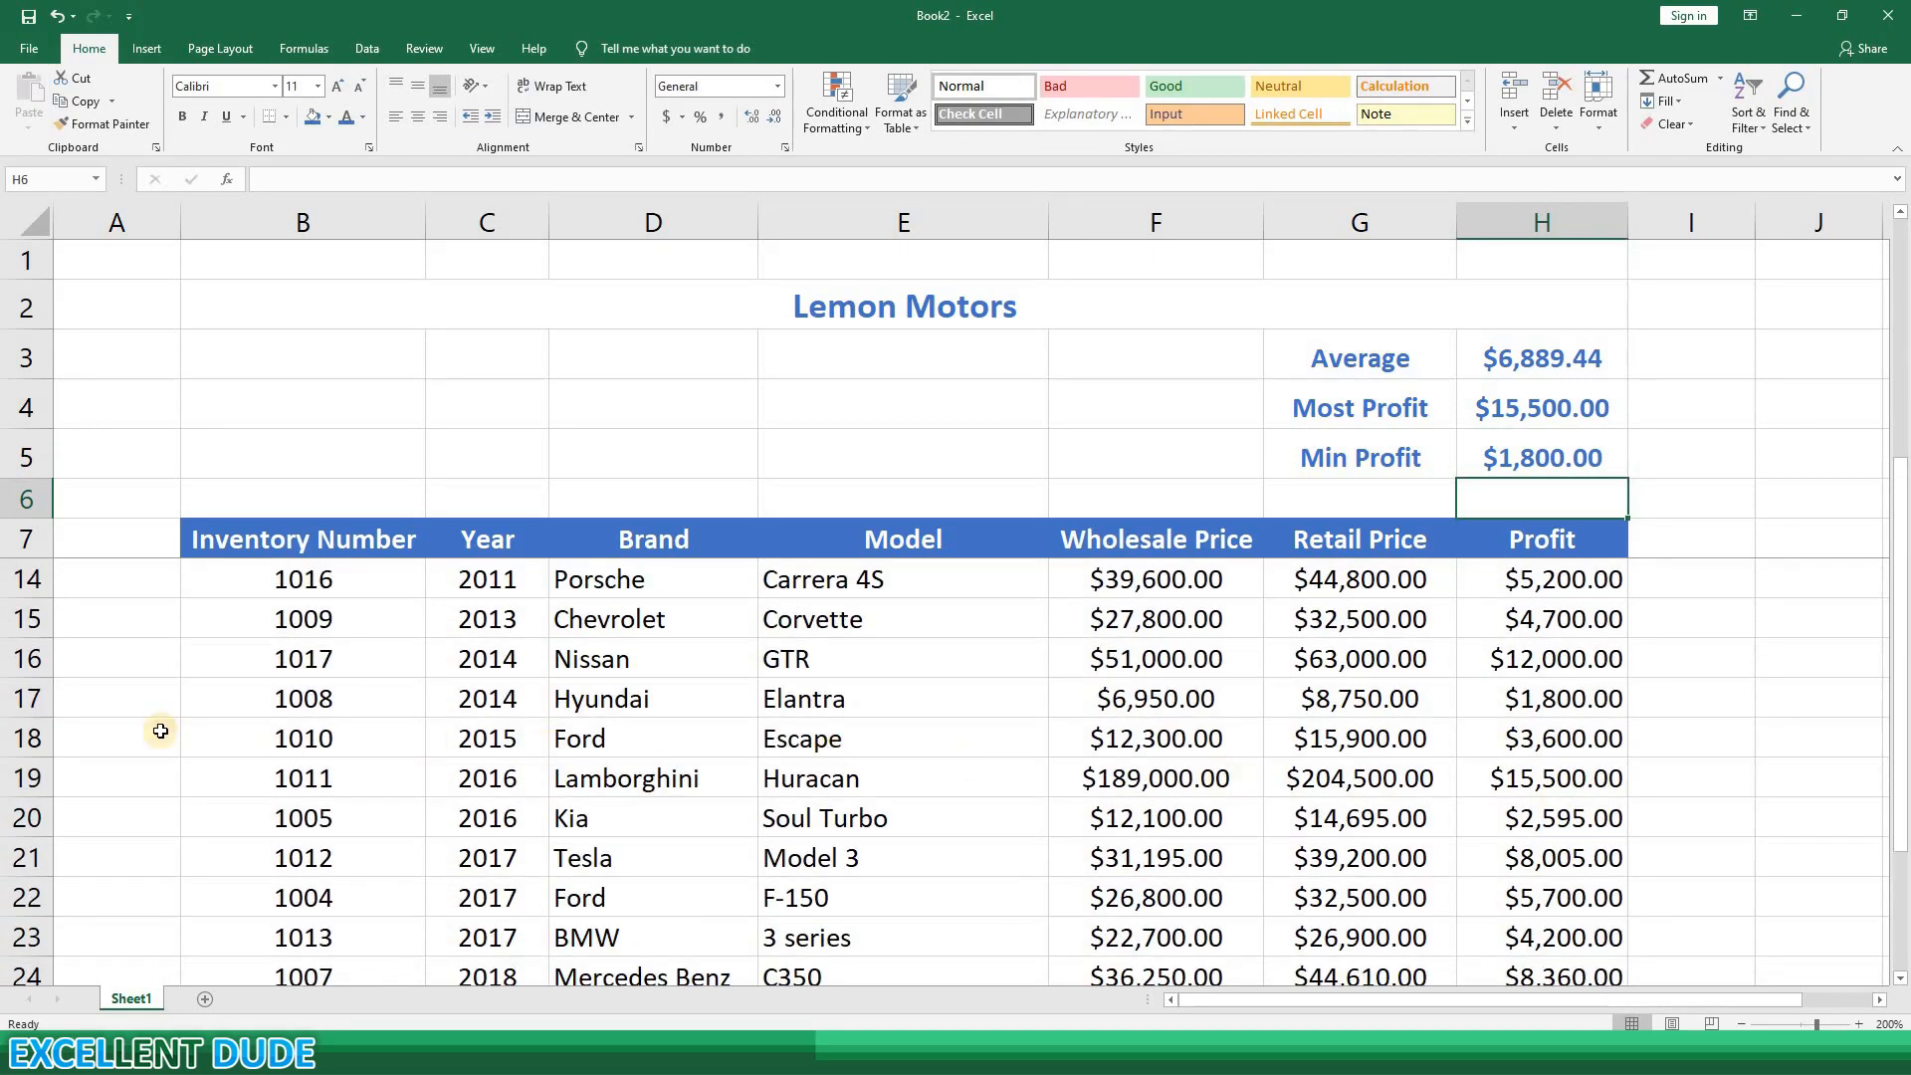
Step: Select the entire row of the car whose profit matches the Min Profit value to examine it
left_click(39, 698)
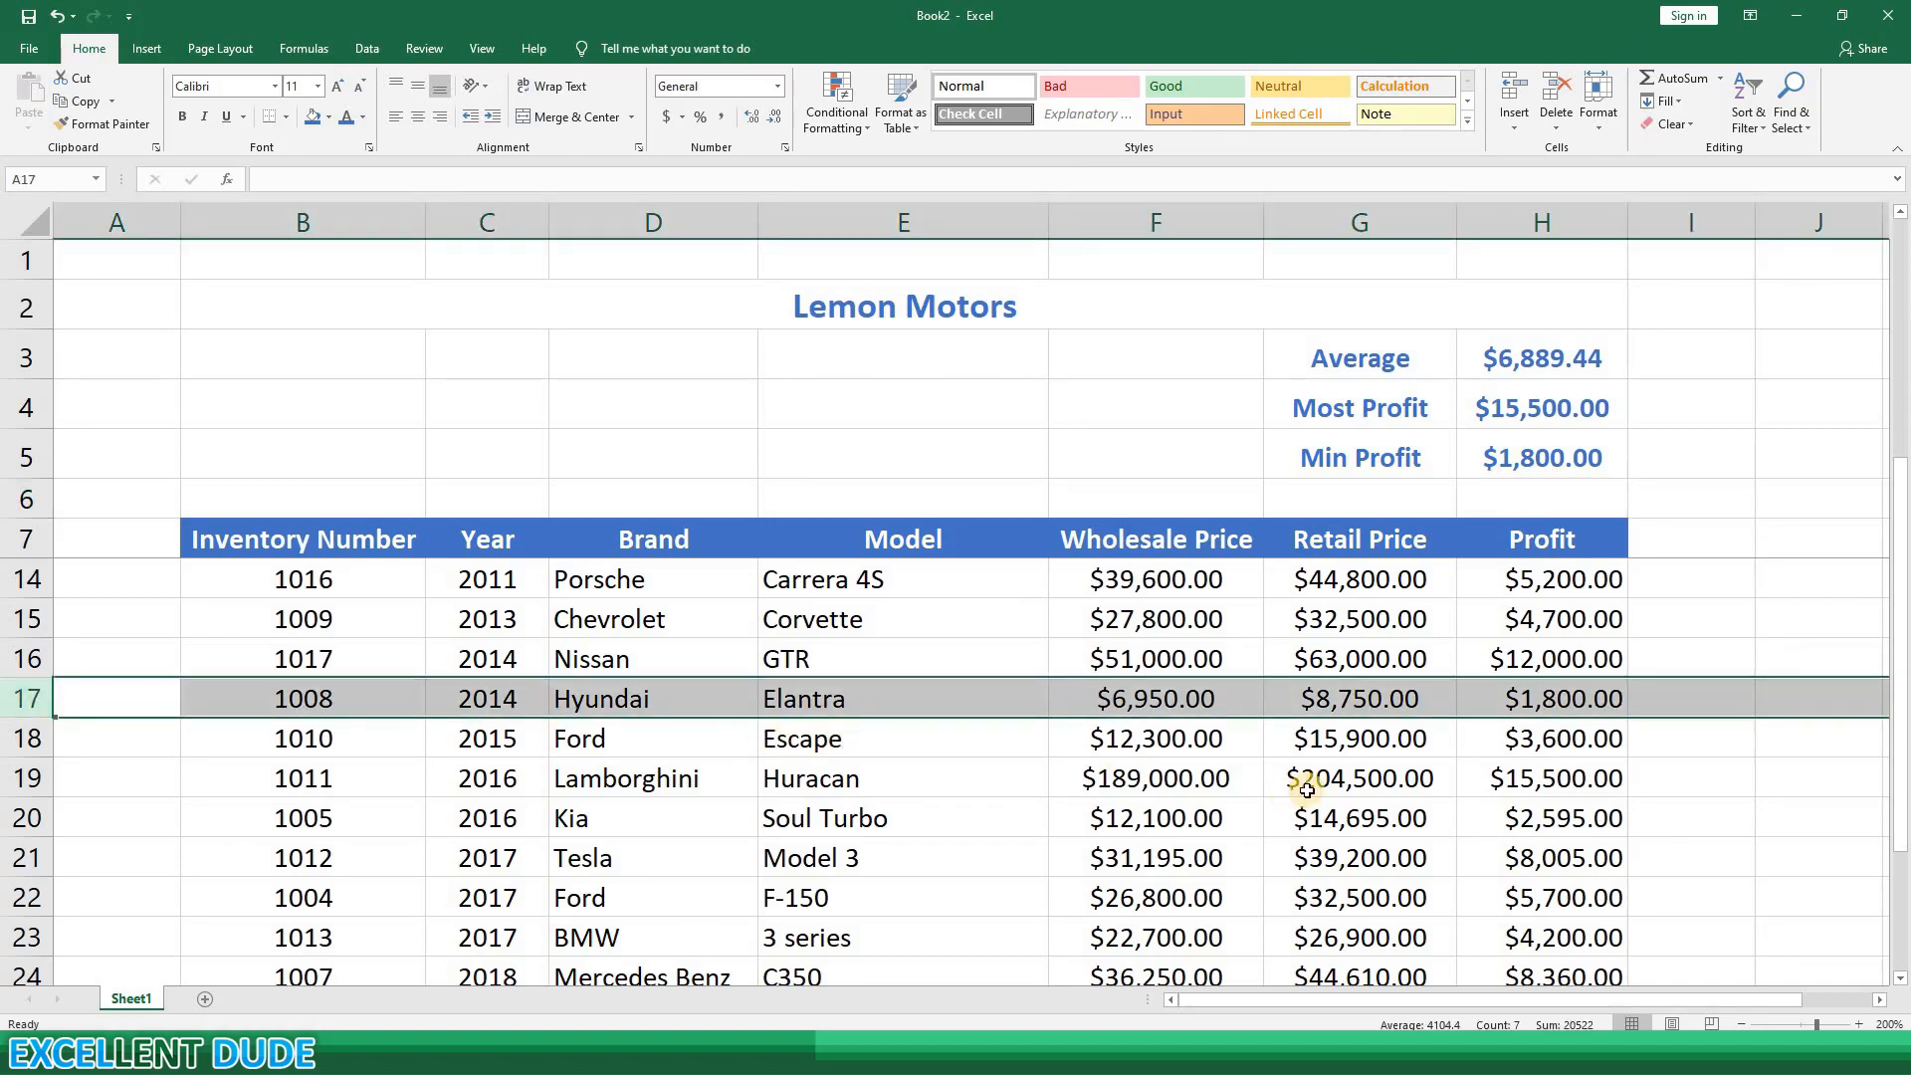
left_click(1660, 775)
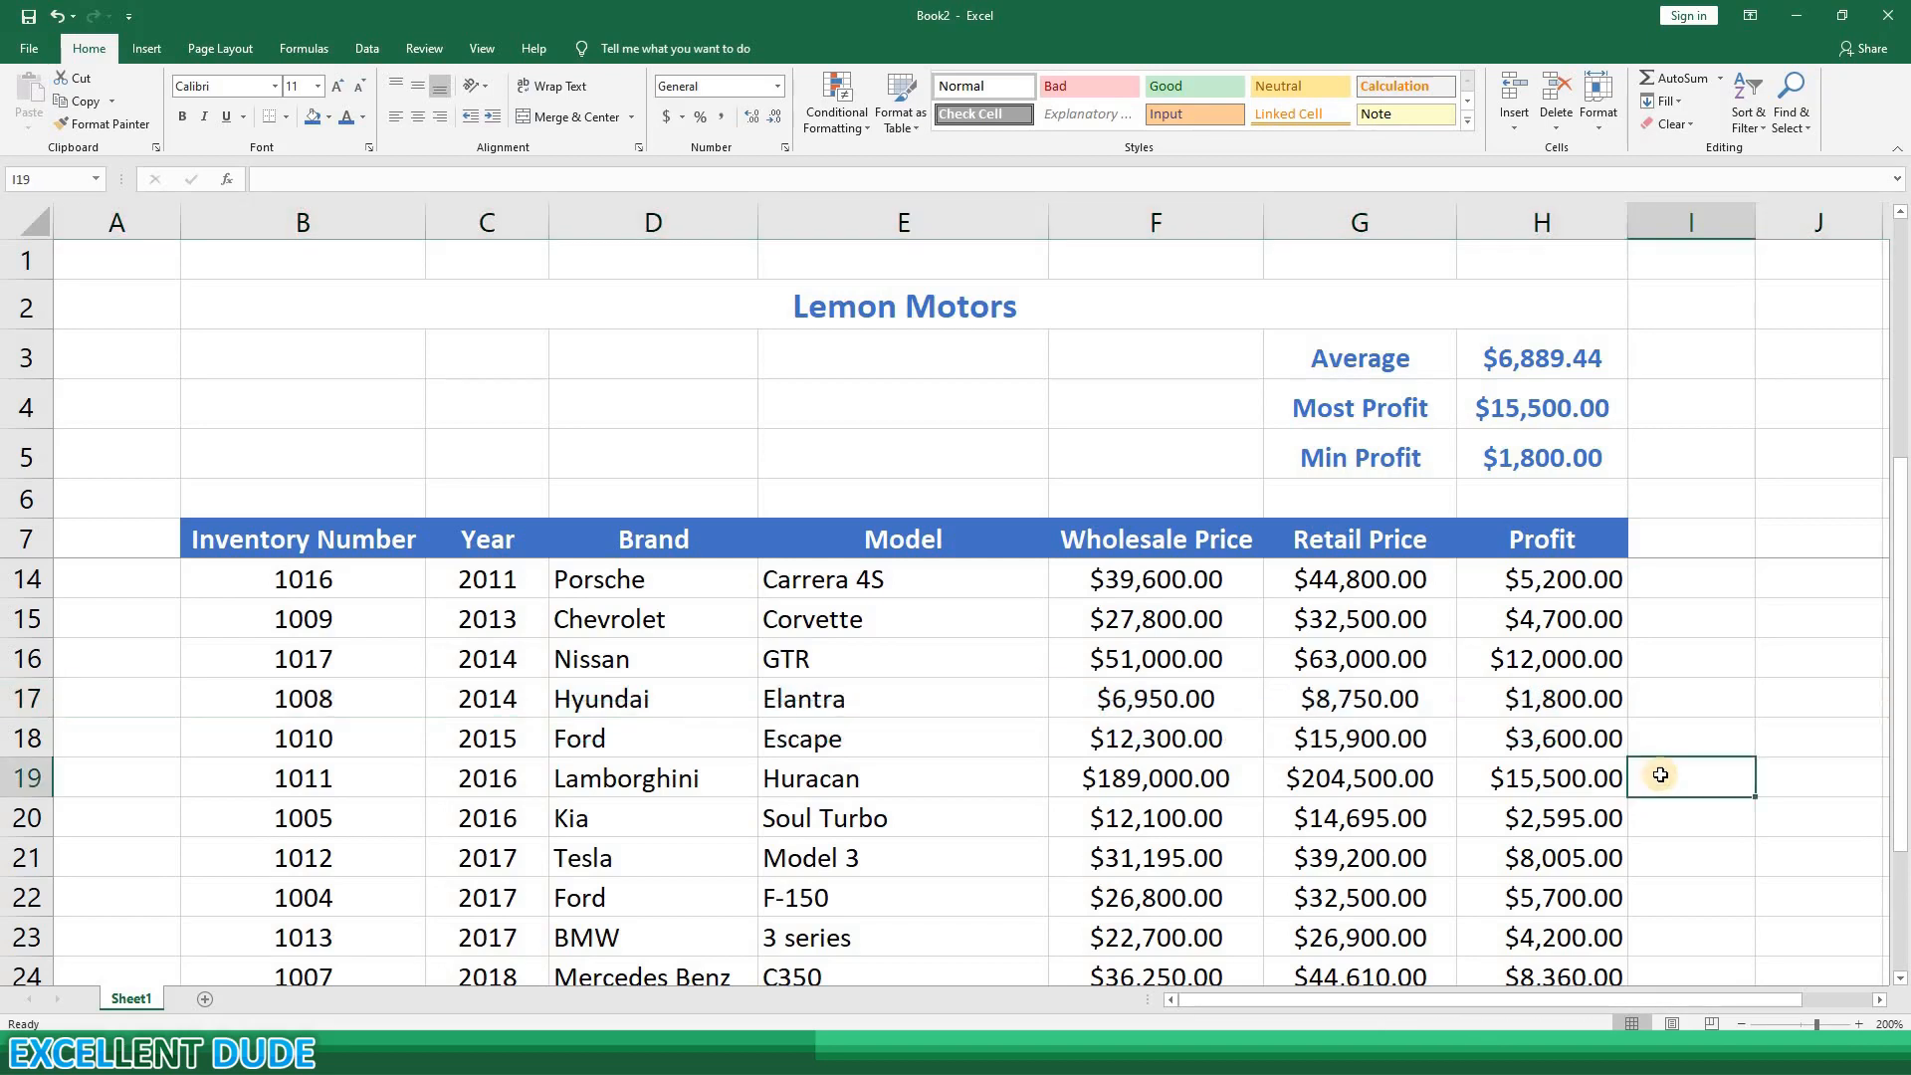
scroll(1660, 775, "up", 2)
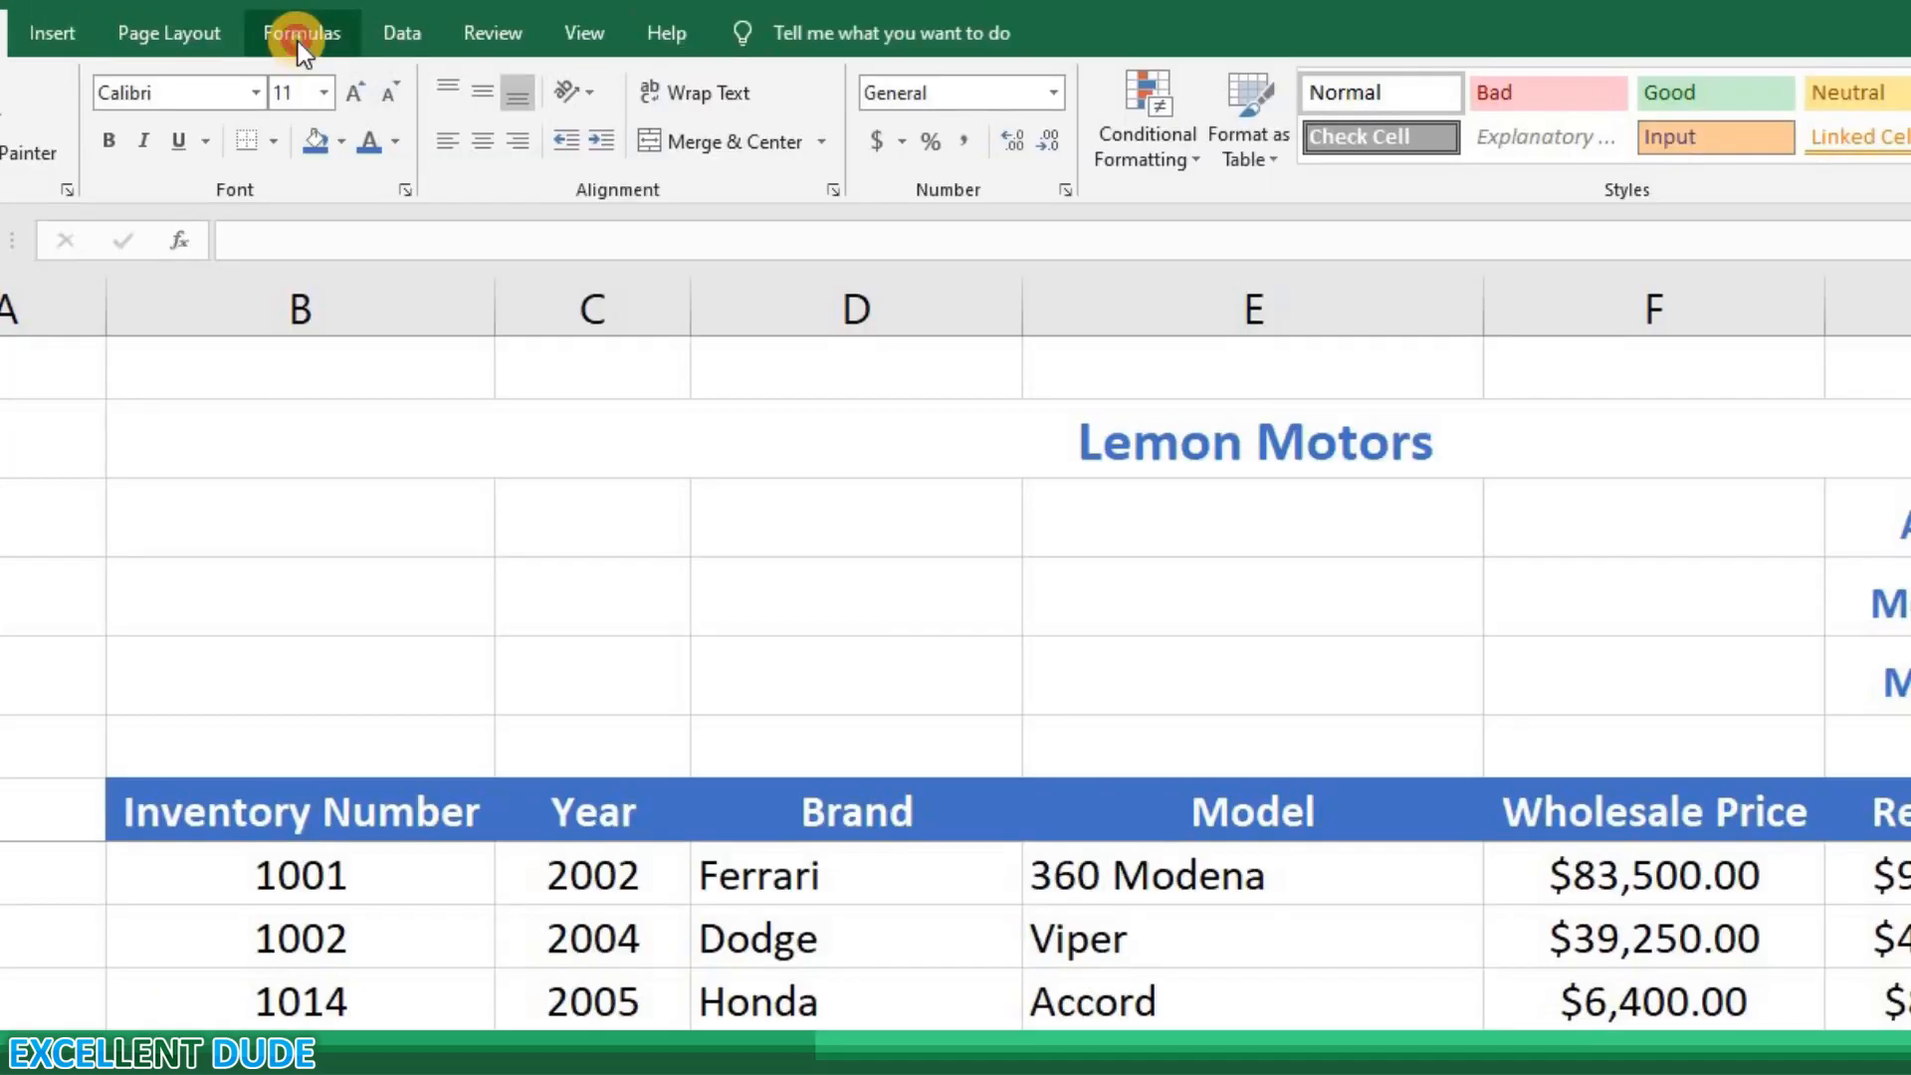
Step: Browse the function library's Financial and Date & Time categories to examine the available functions
left_click(297, 36)
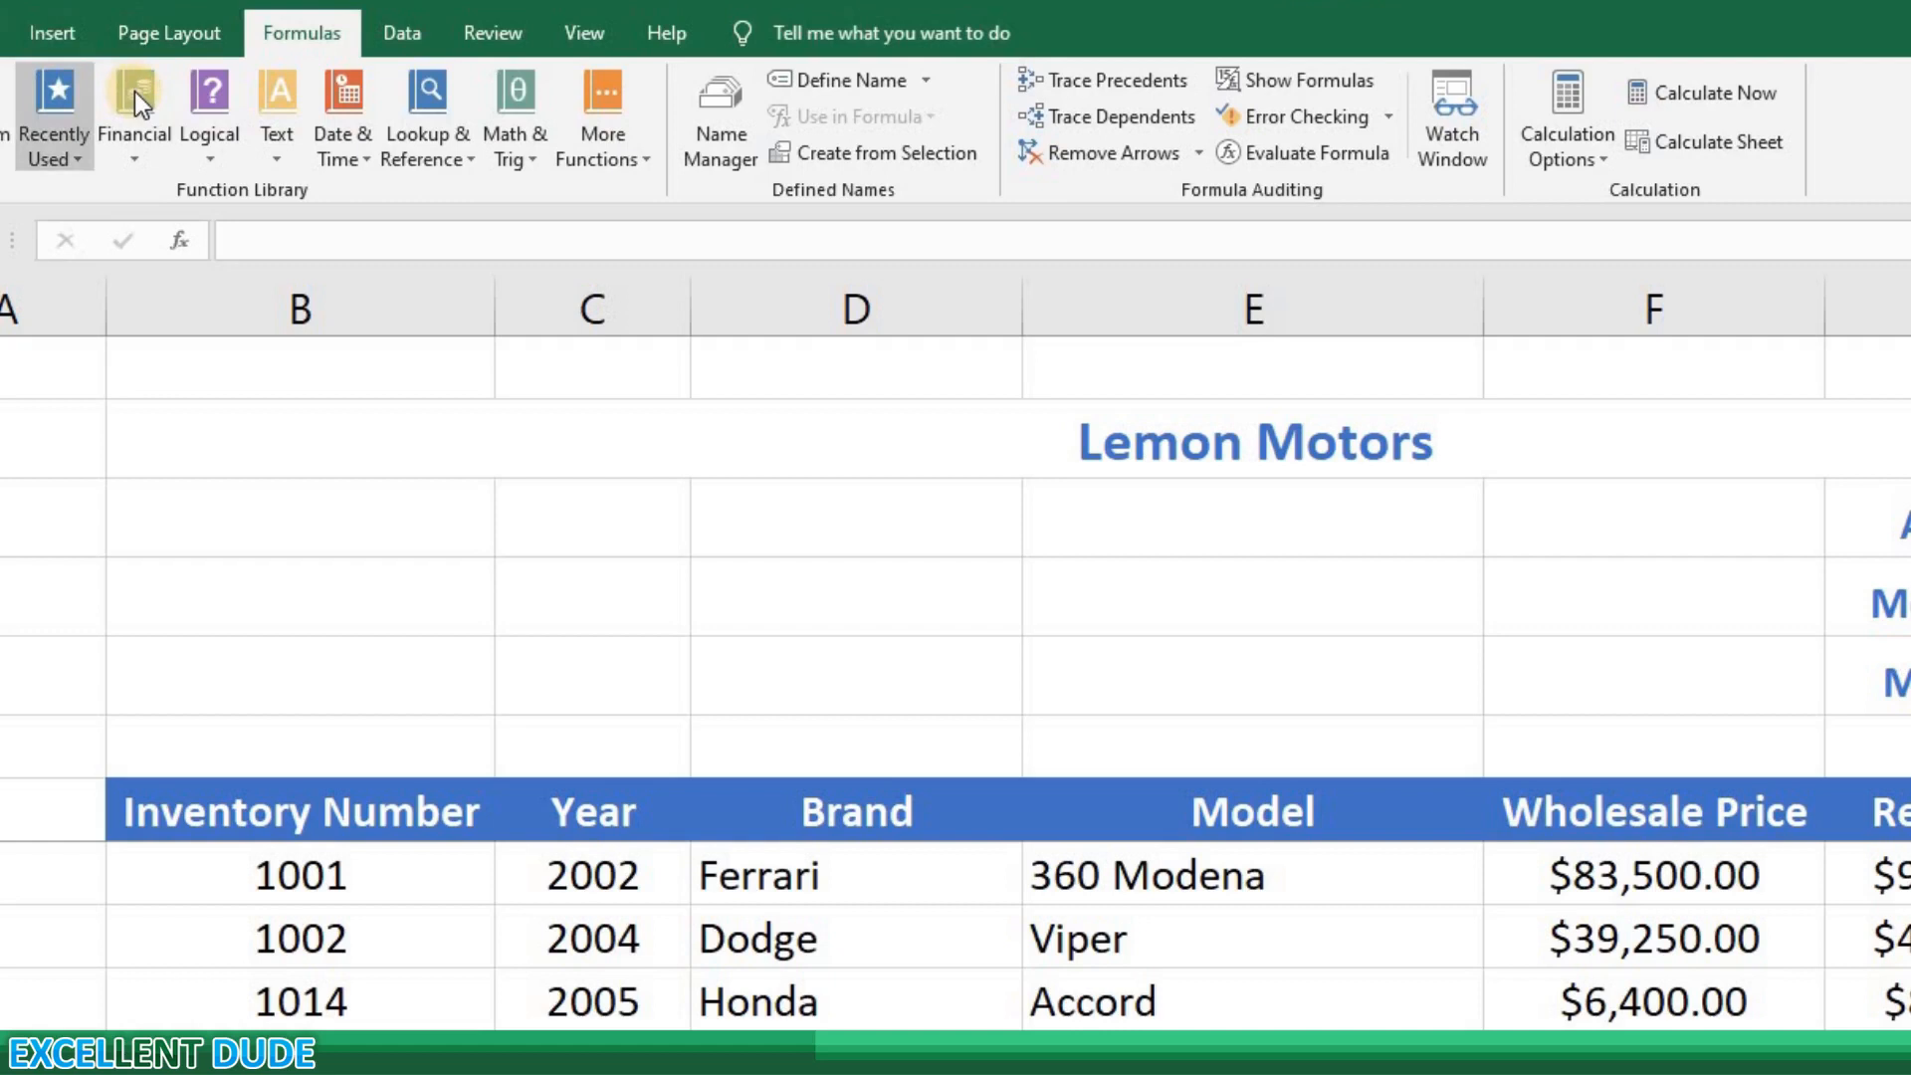
left_click(134, 156)
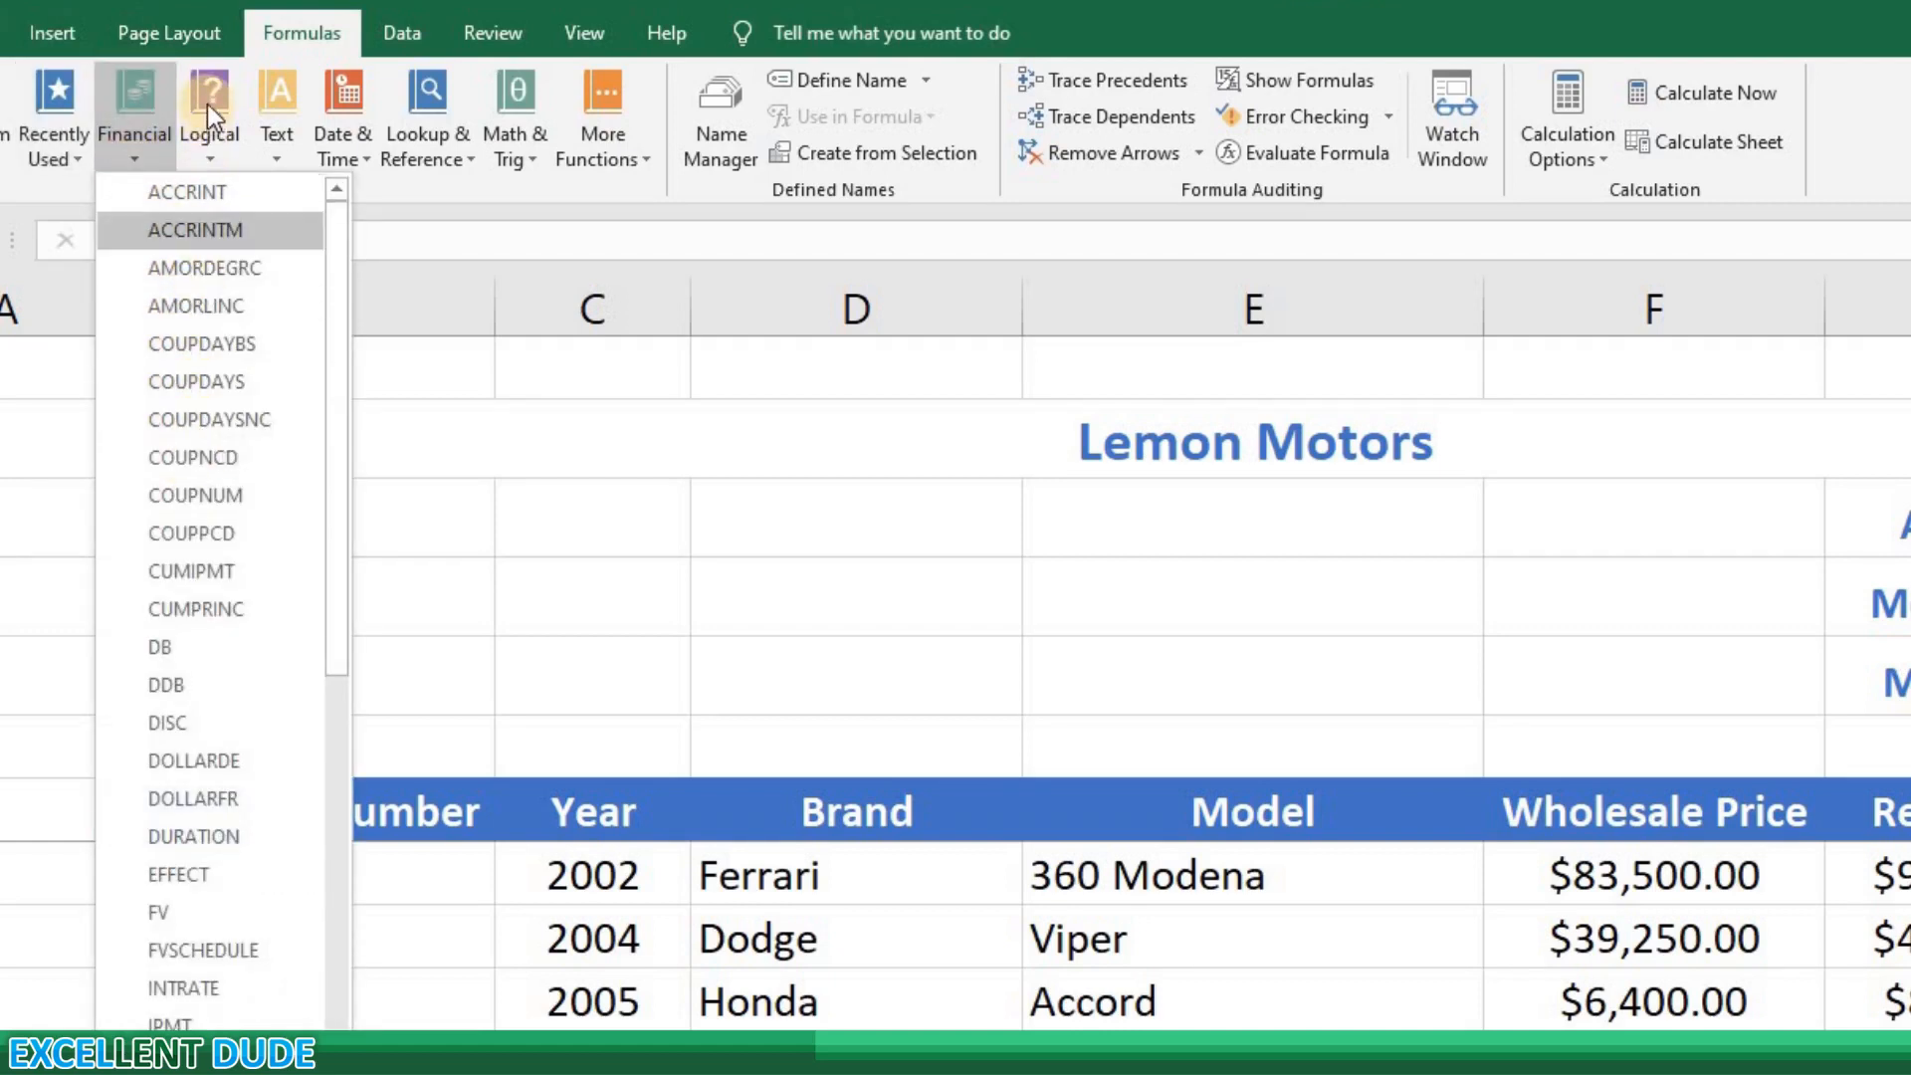
left_click(325, 98)
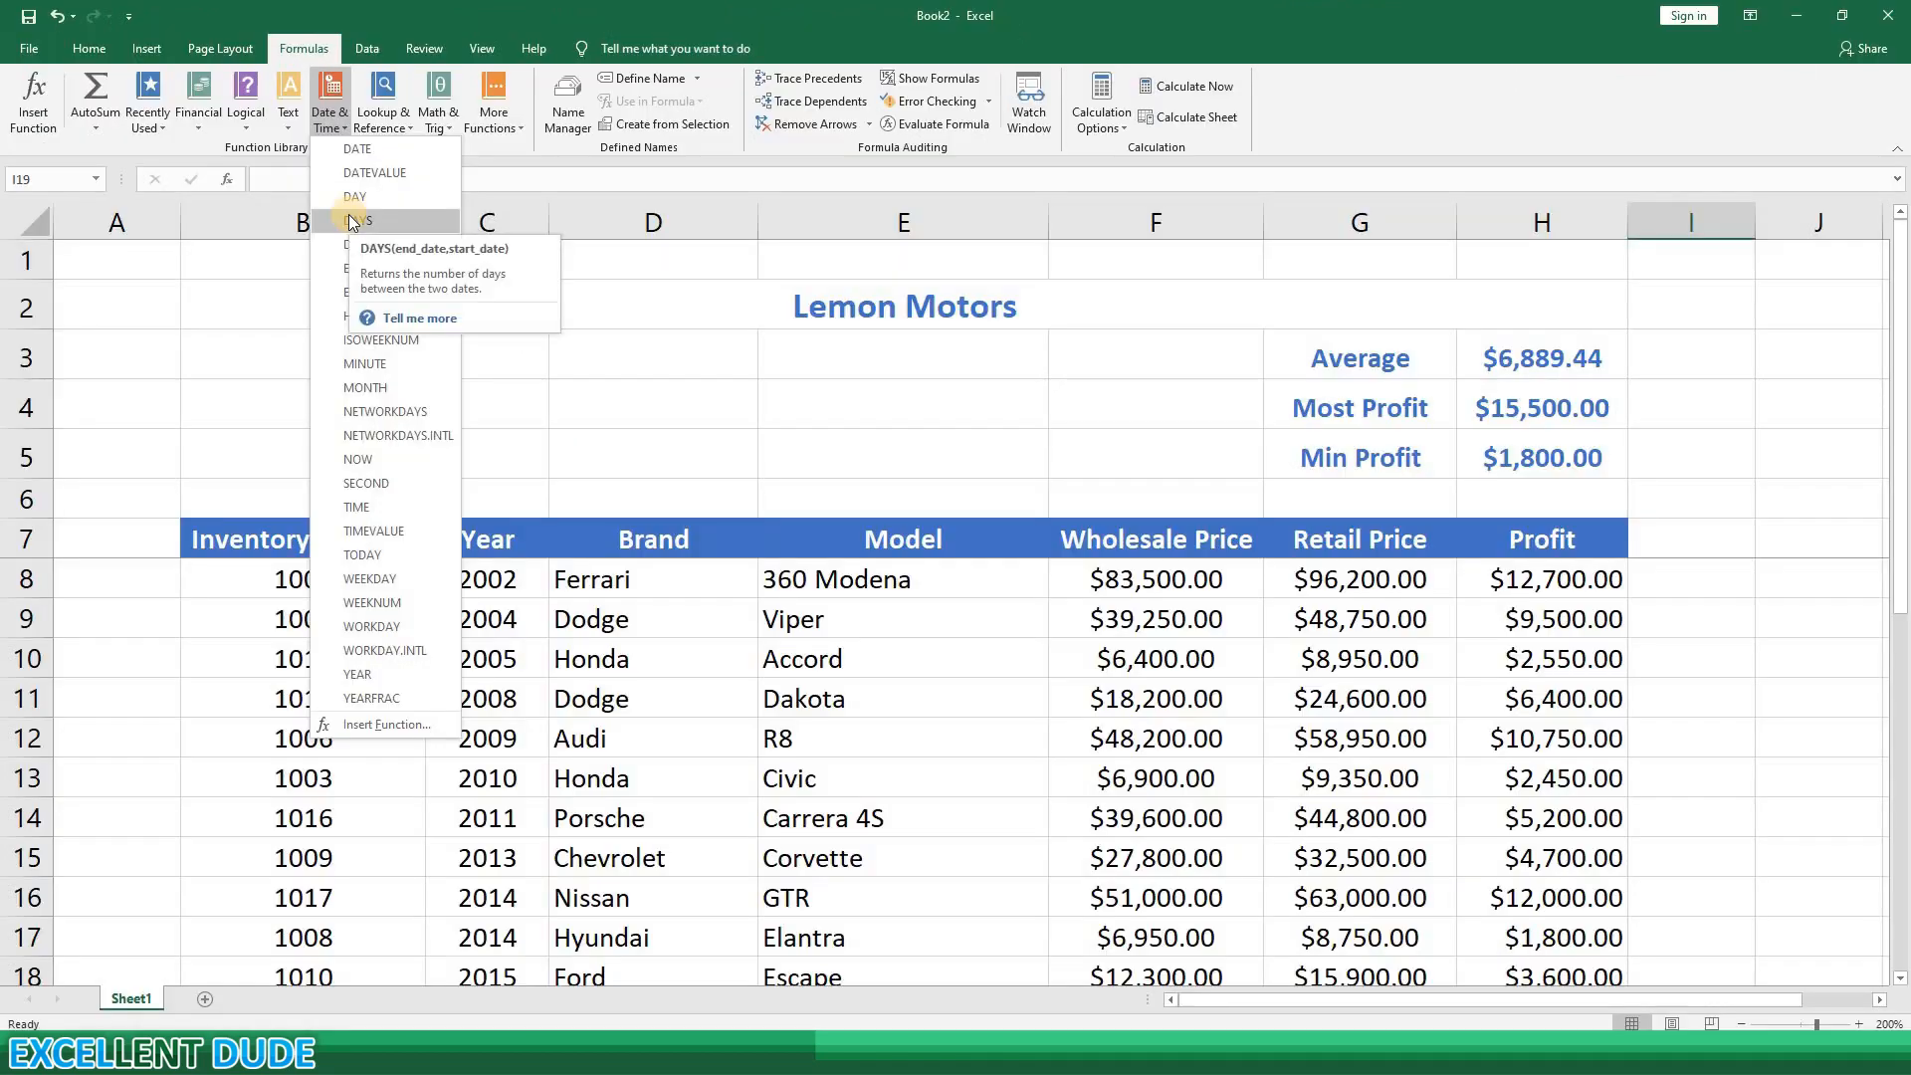
left_click(1183, 412)
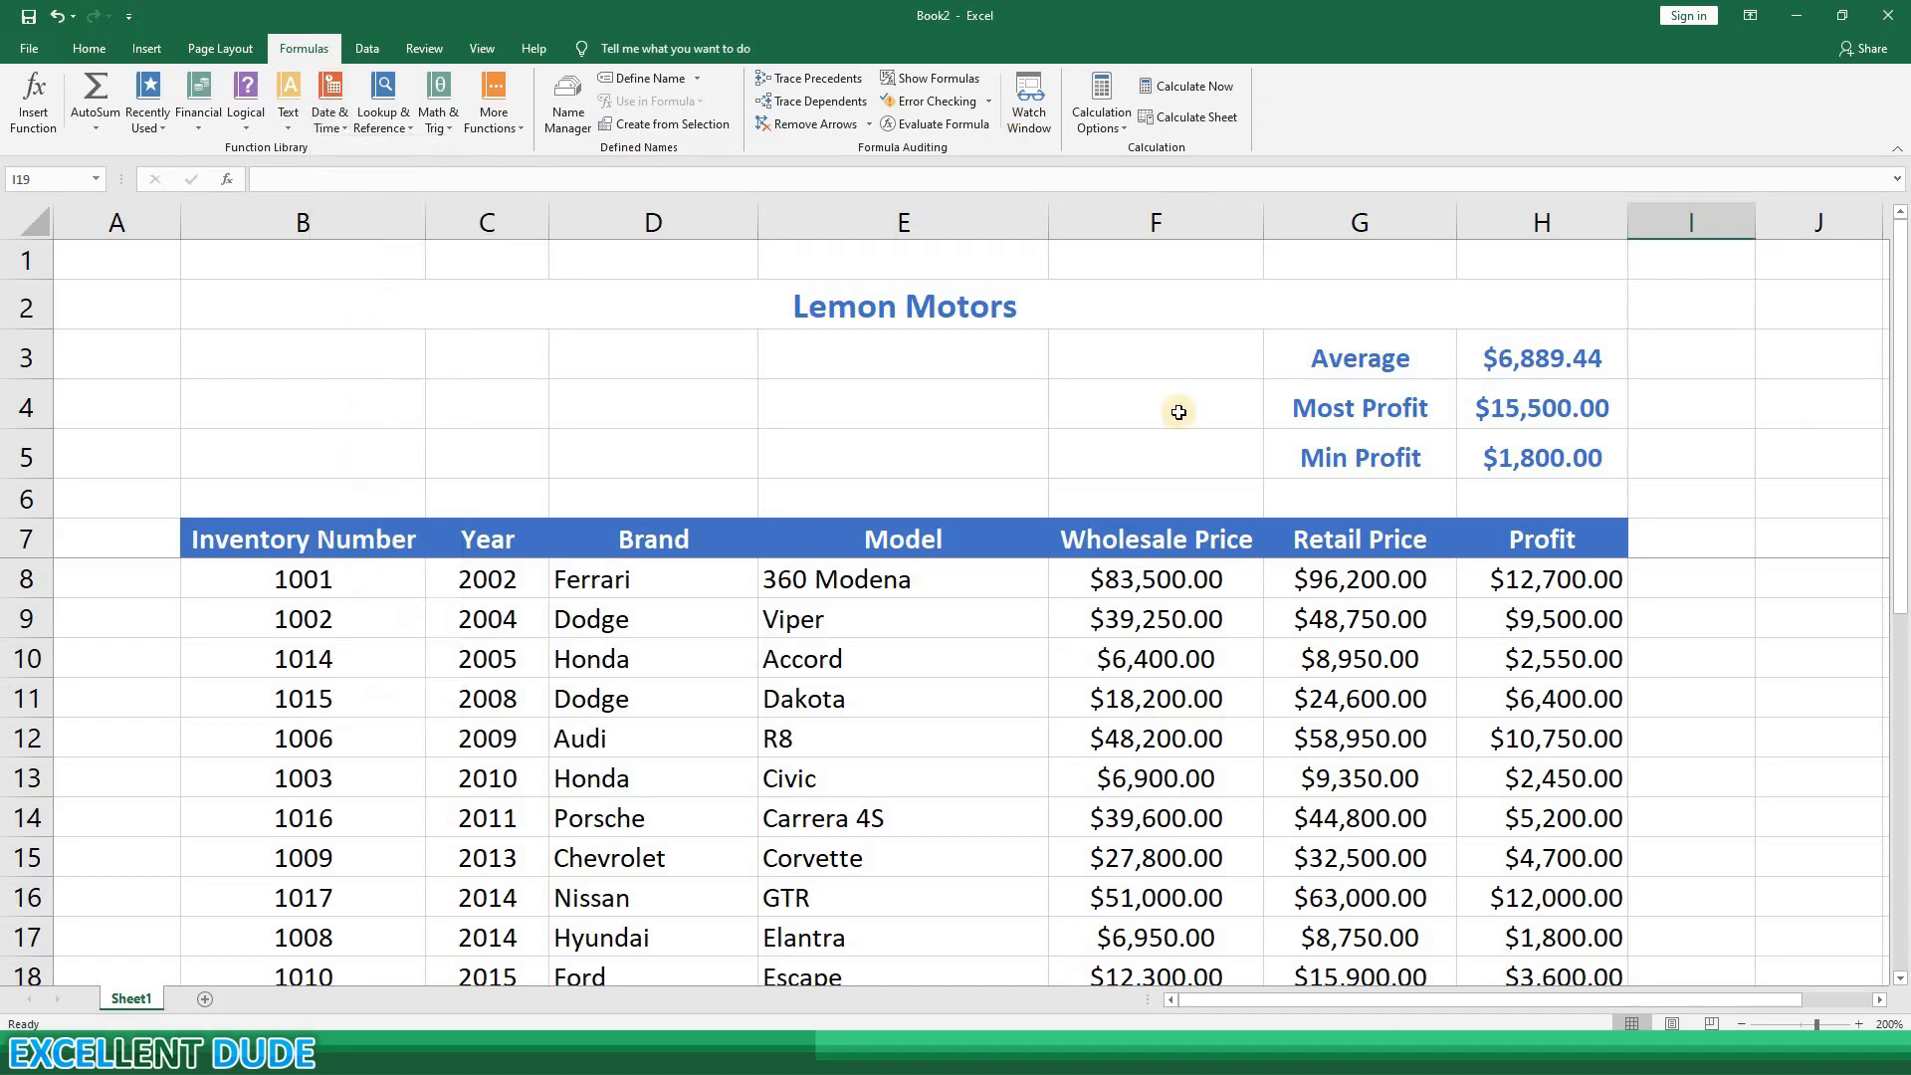
Step: Apply a green-yellow-red color scale to the Profit values H8:H25 with conditional formatting
left_click(82, 45)
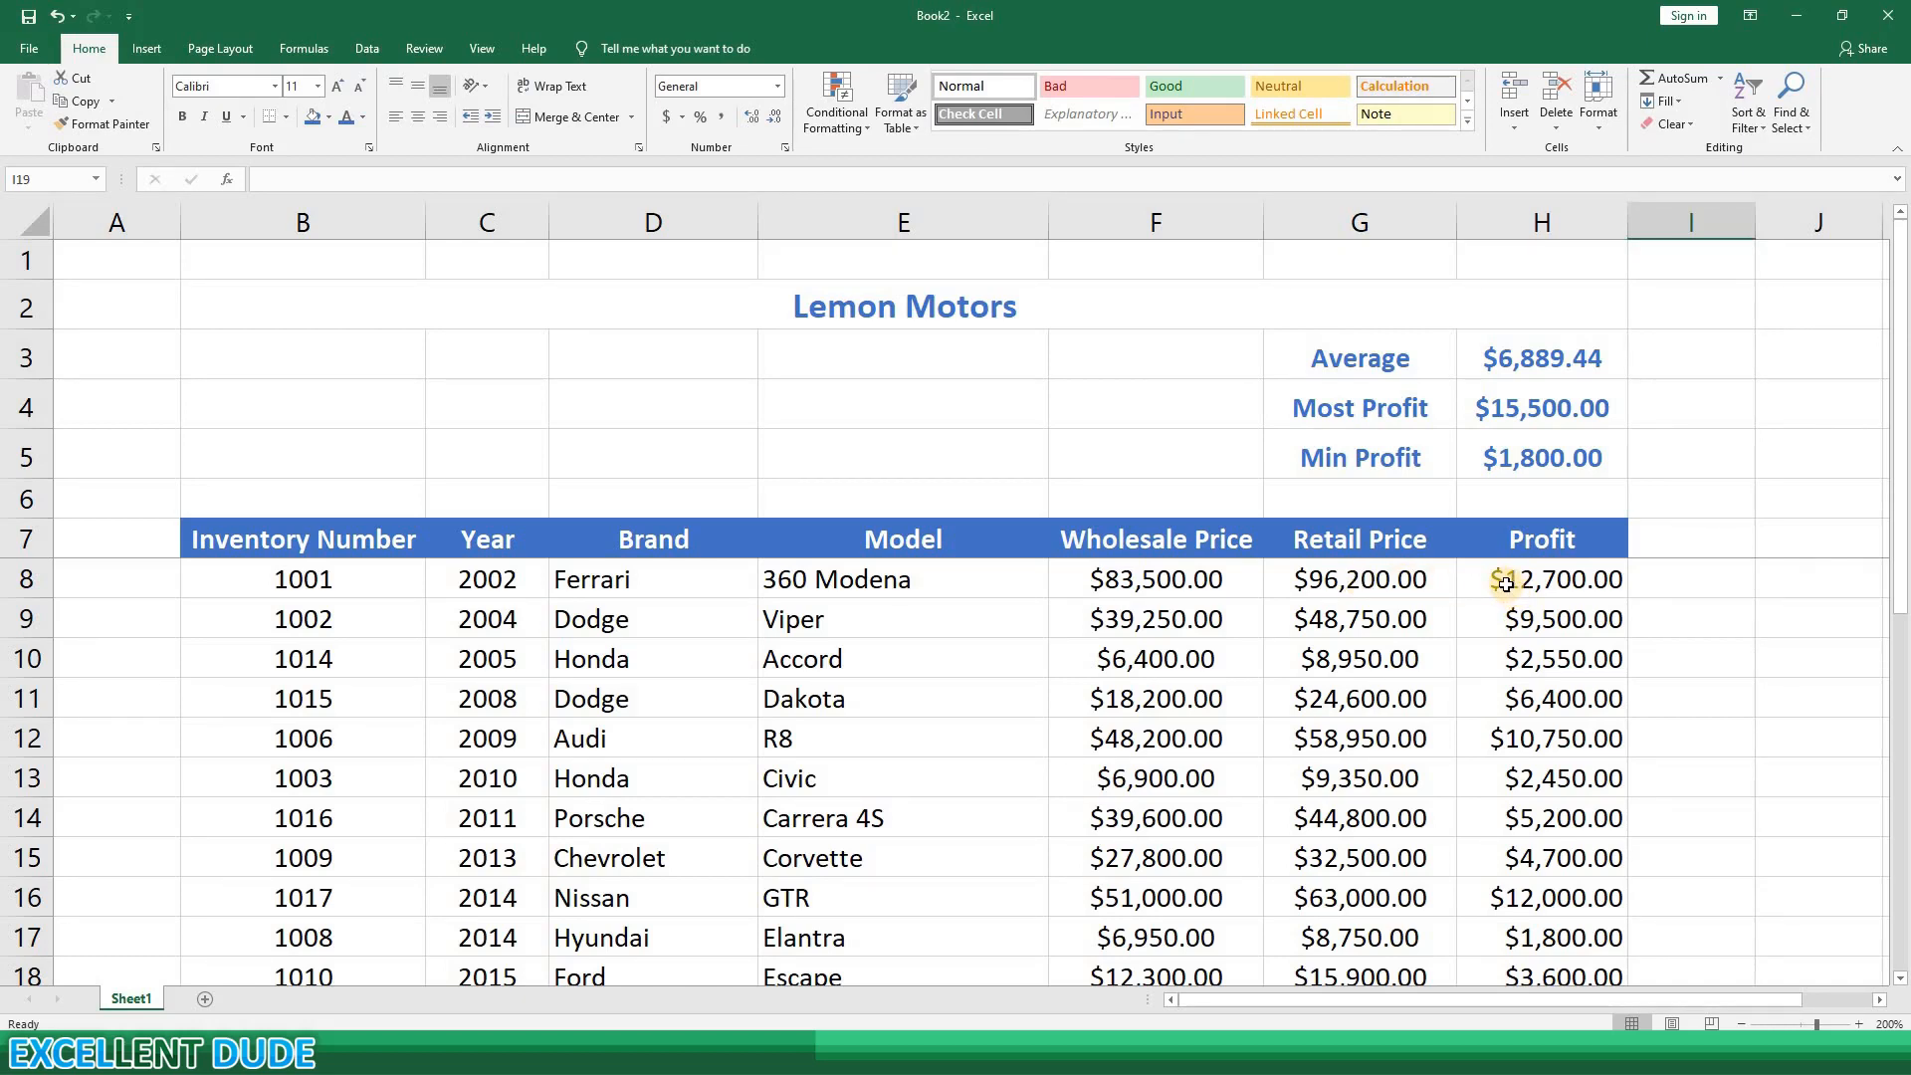
left_click(1507, 583)
scroll(1537, 637, "down", 5)
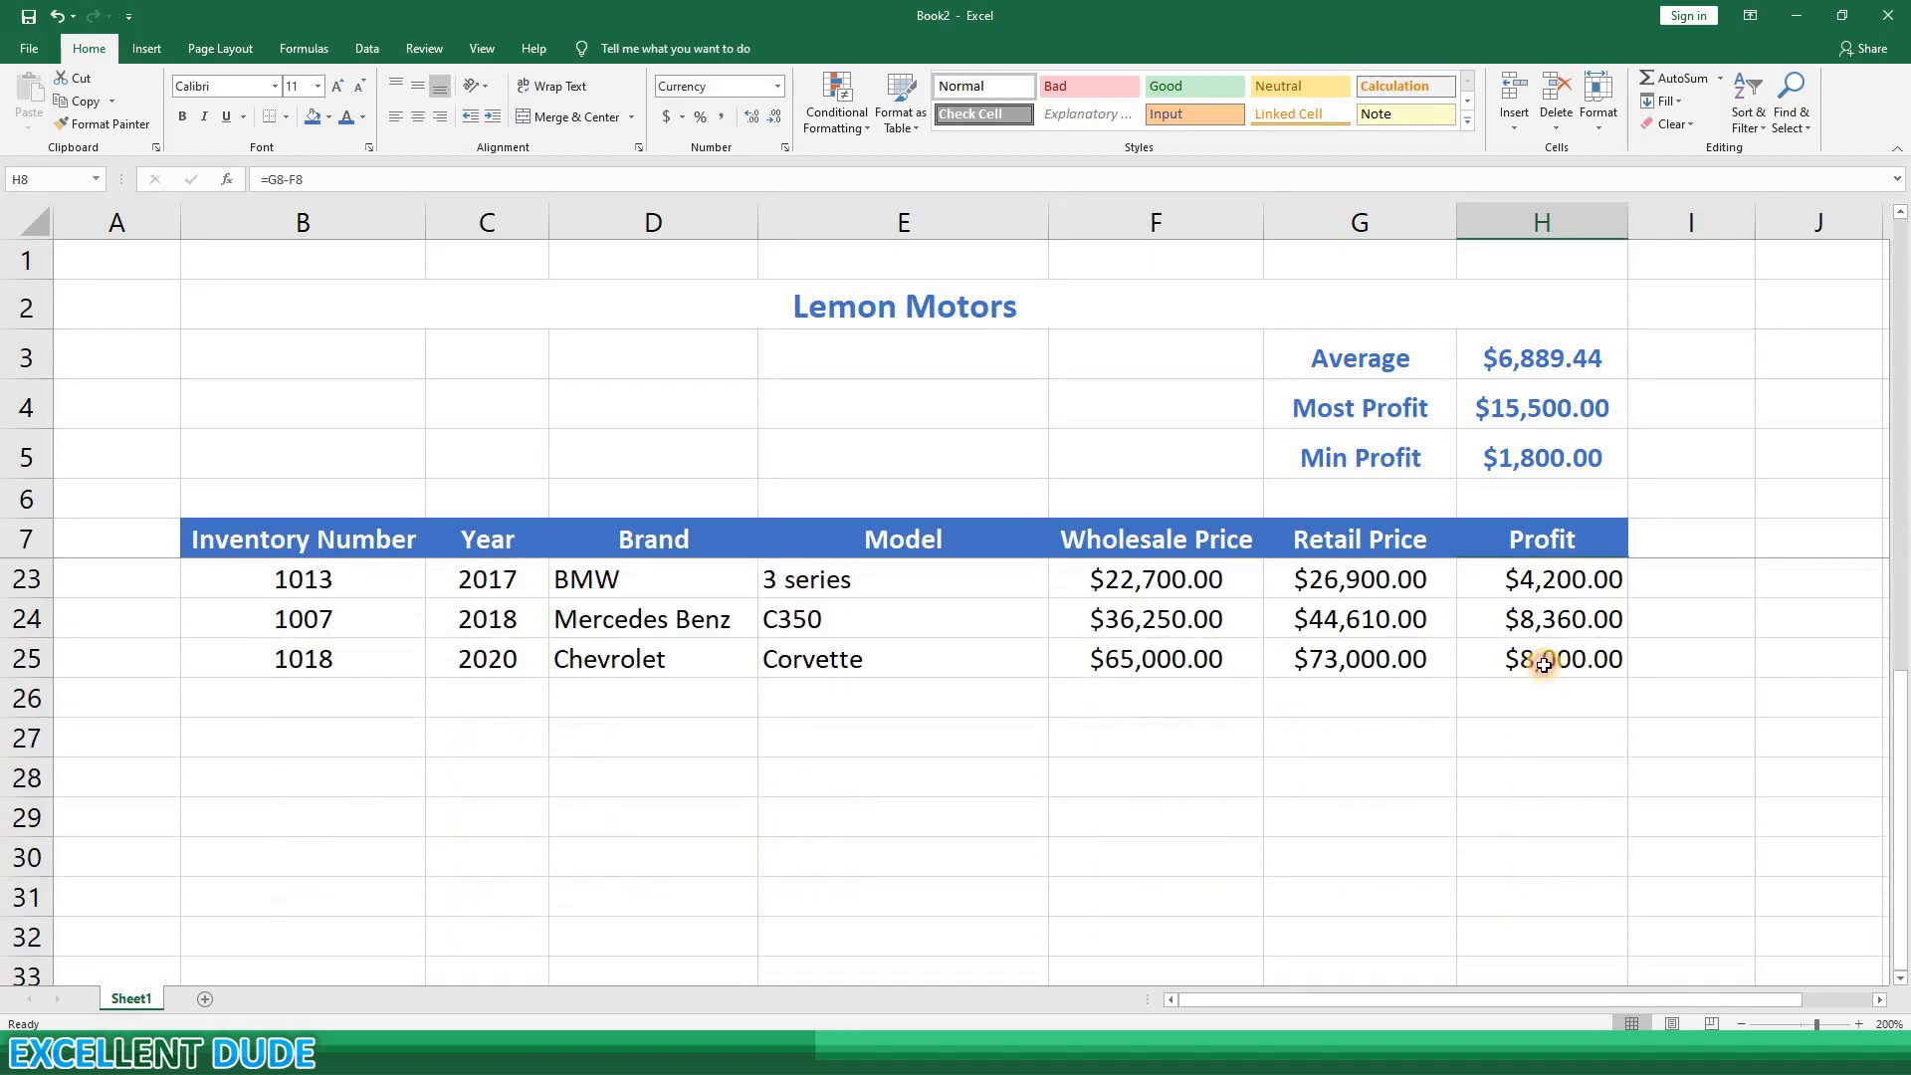
left_click(1543, 665, "shift")
scroll(1608, 665, "up", 5)
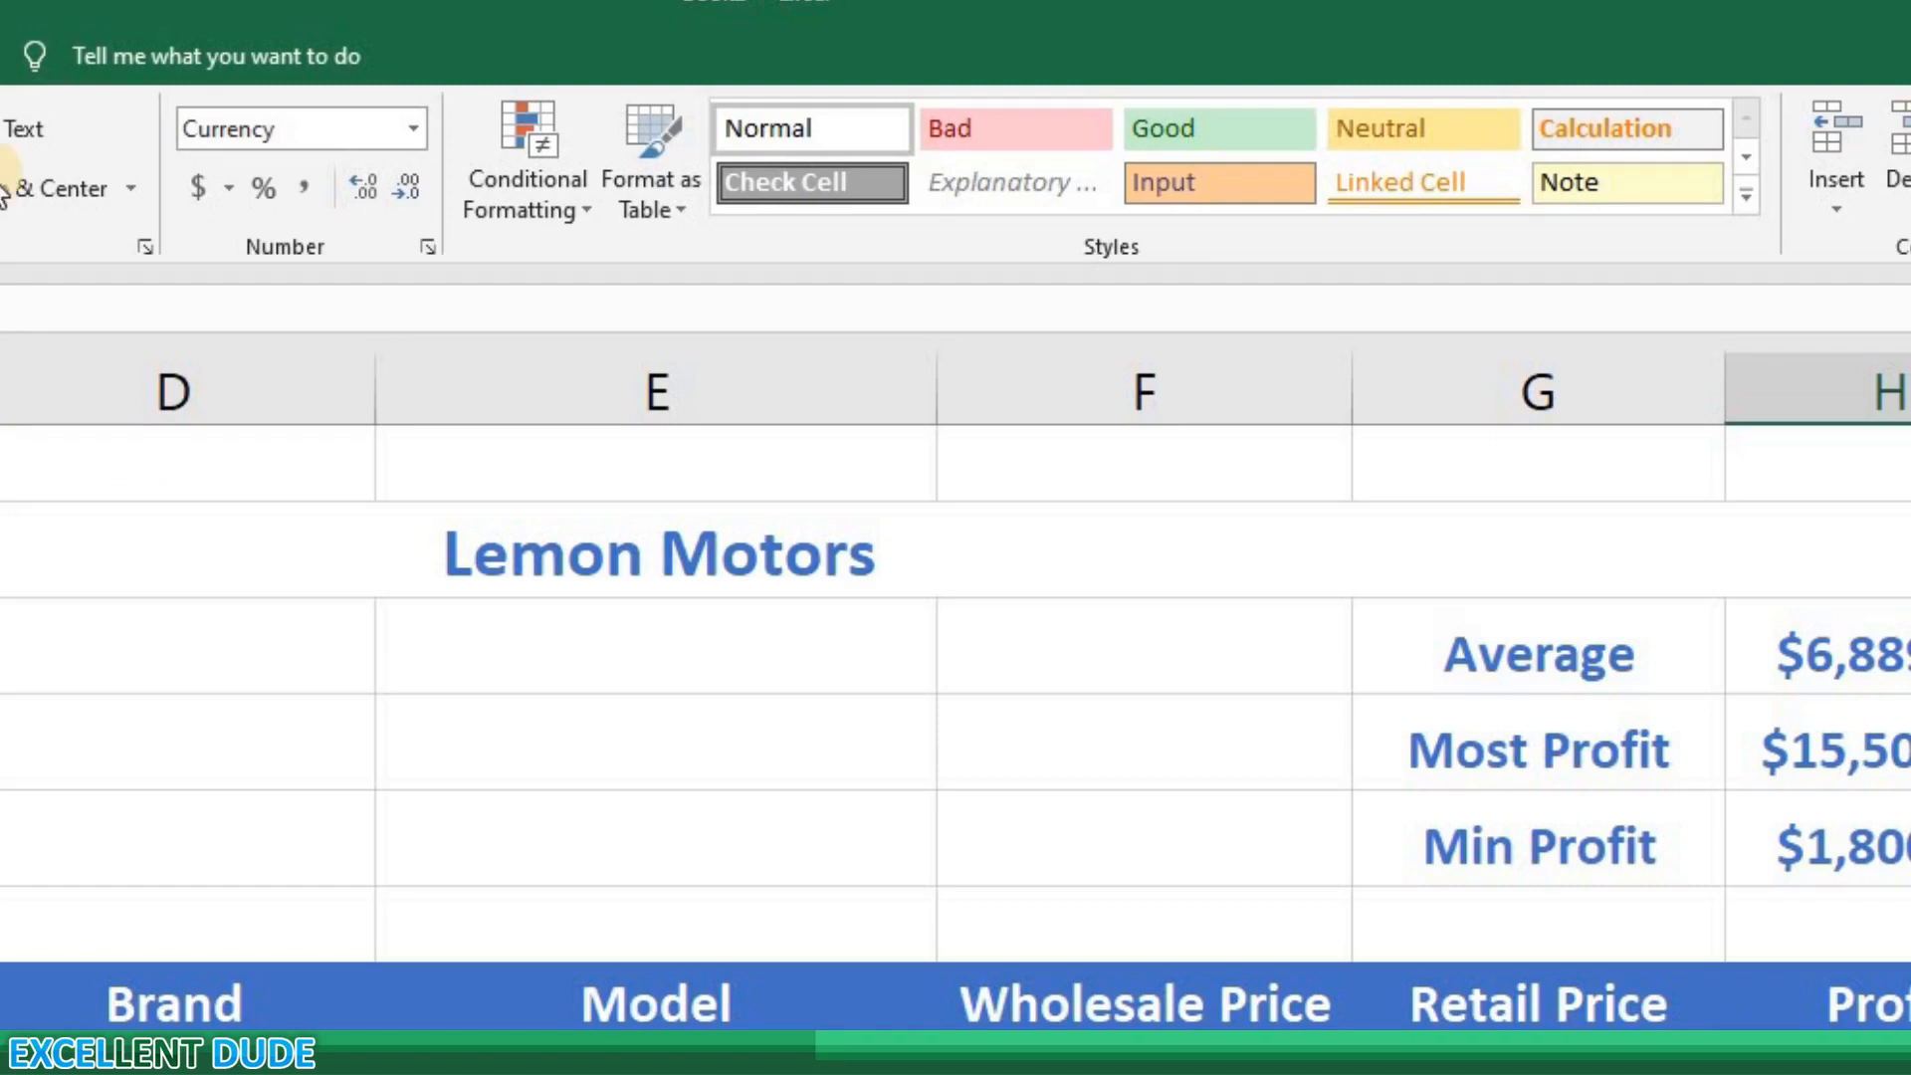
left_click(582, 193)
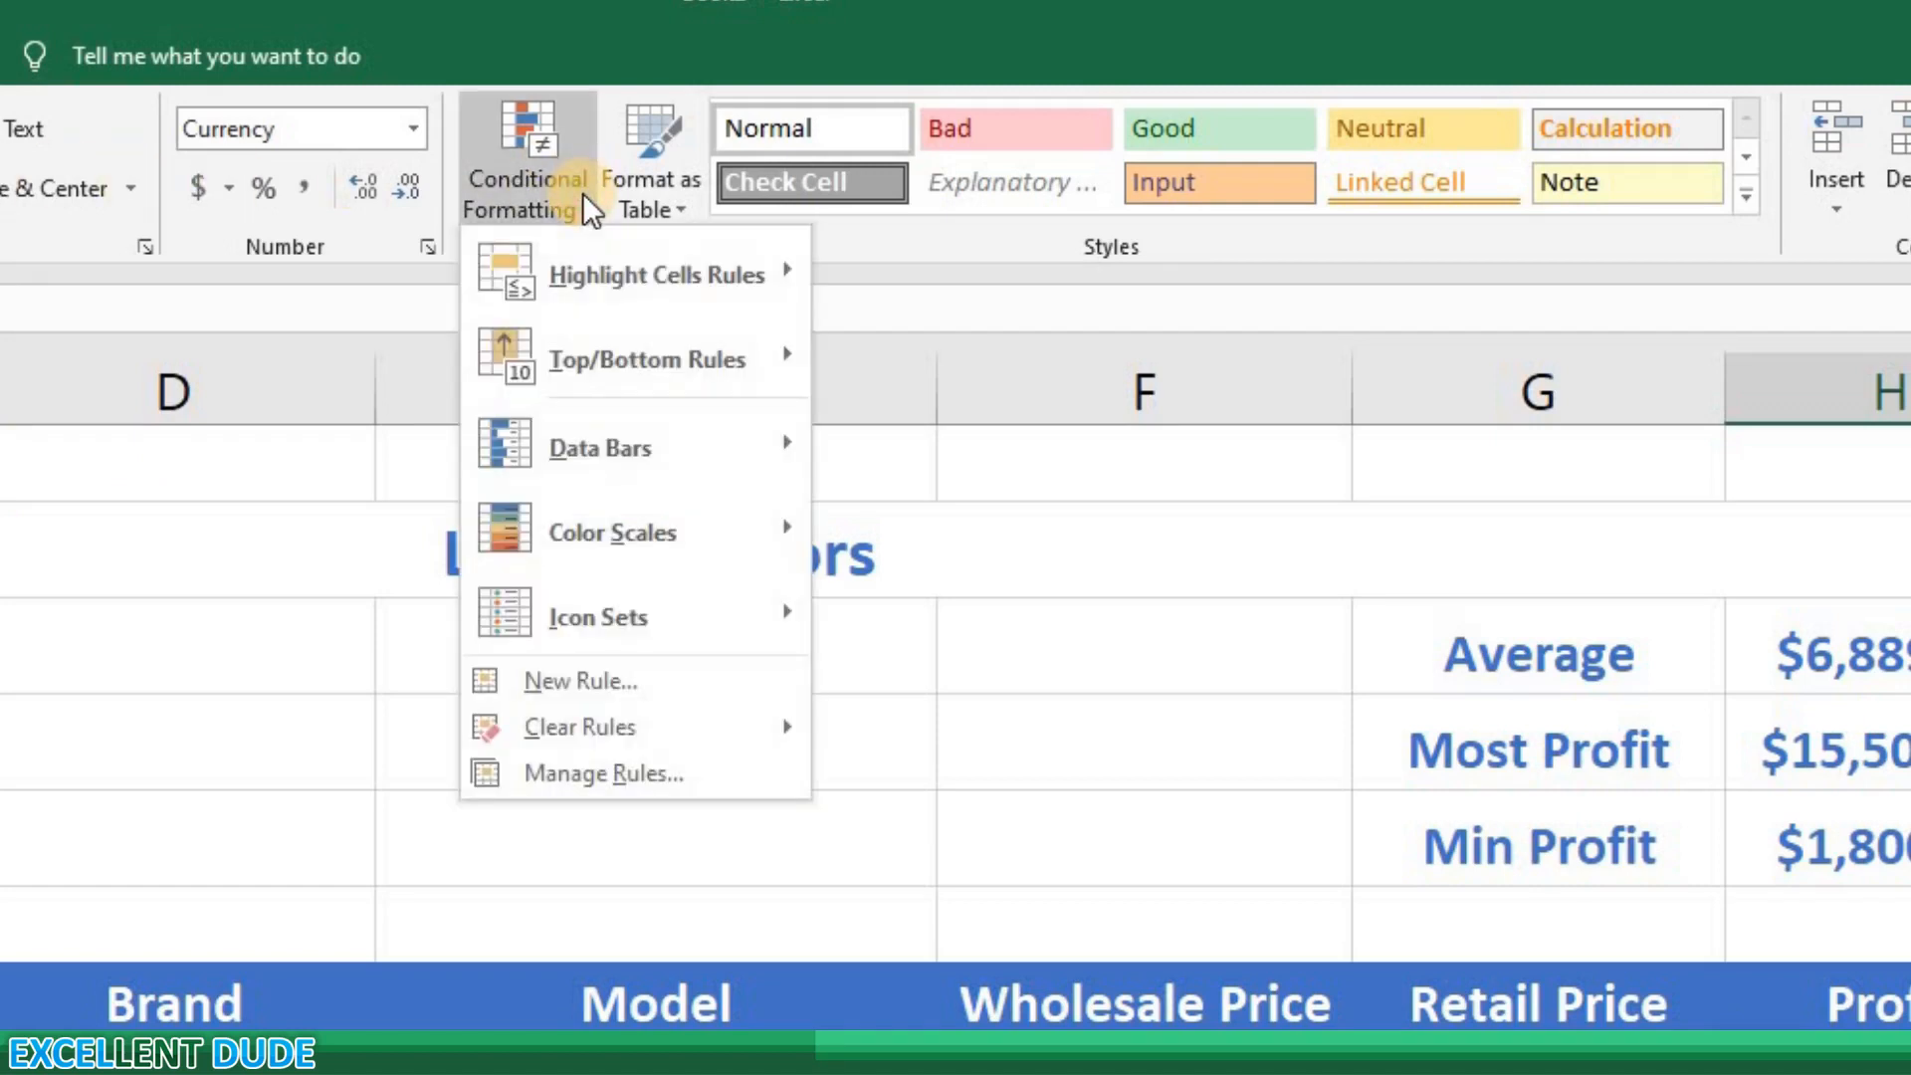
mouse_move(641, 505)
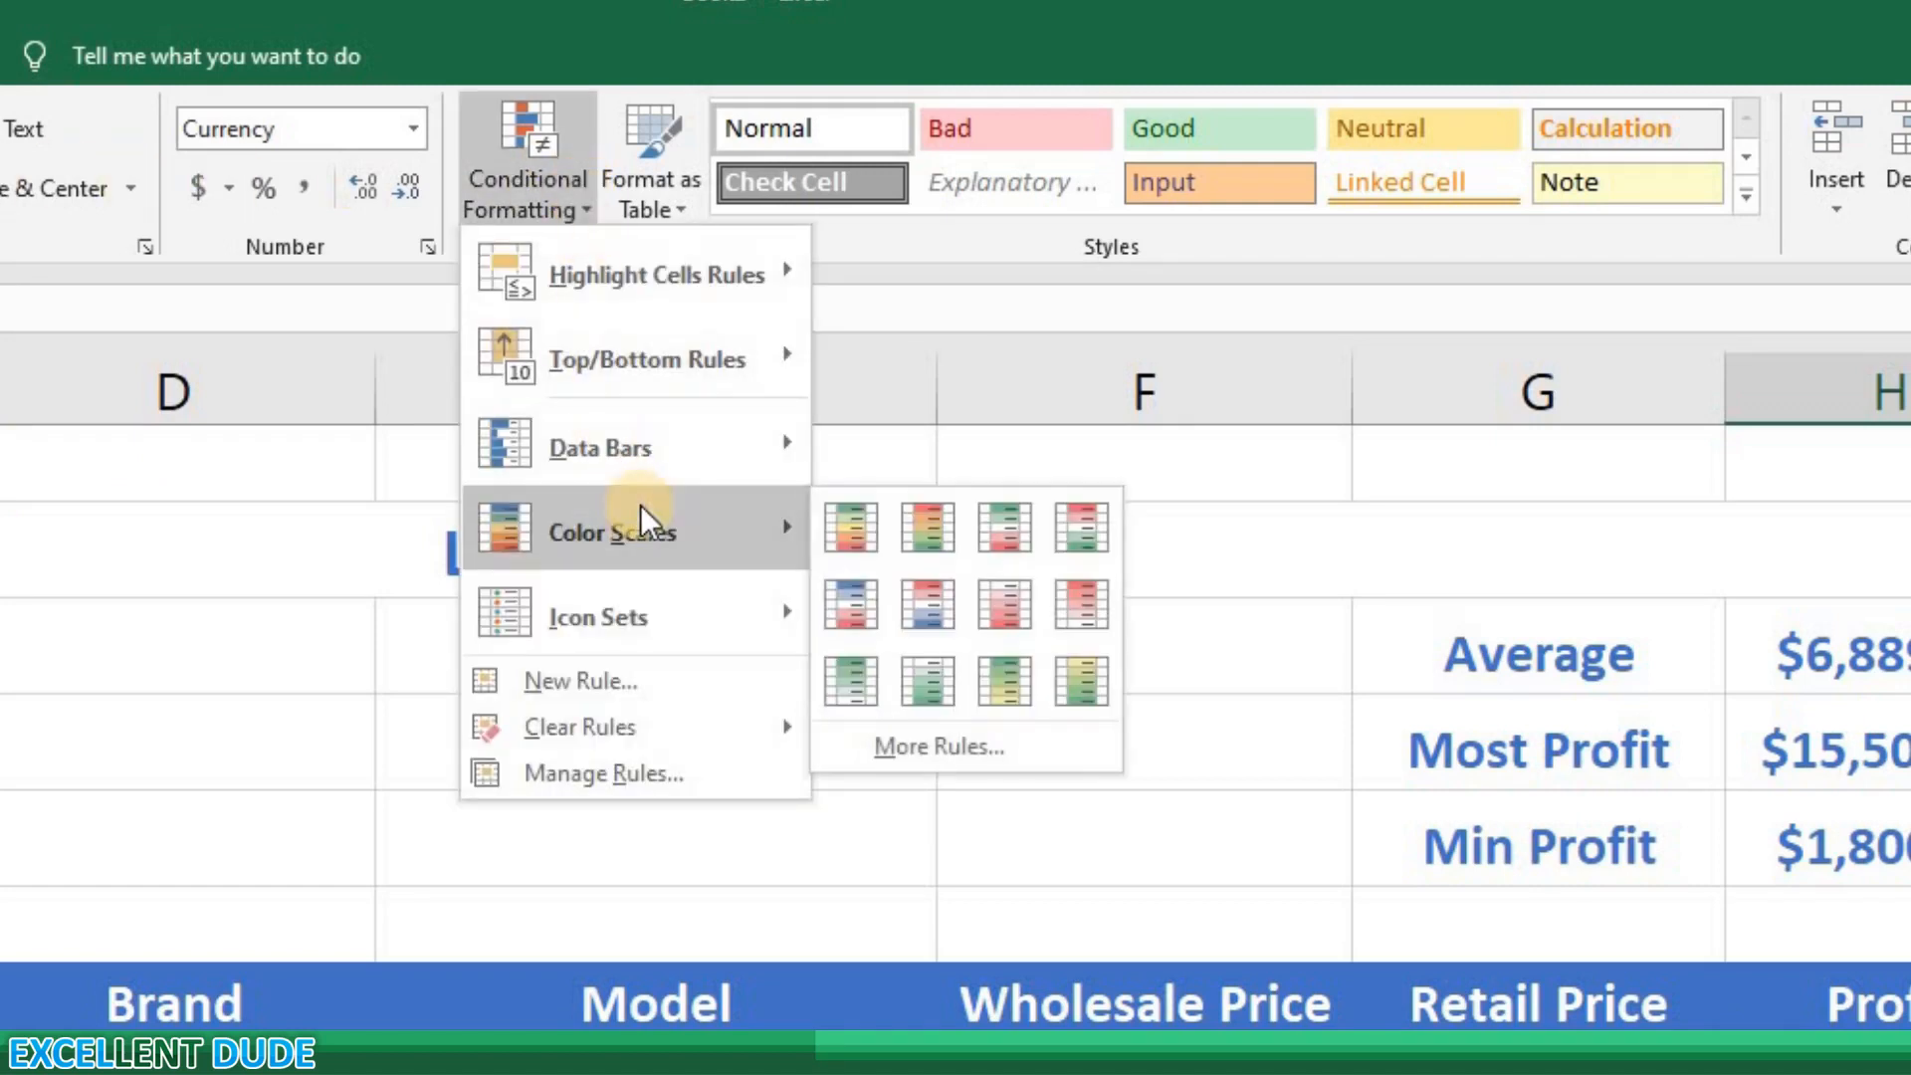
left_click(848, 524)
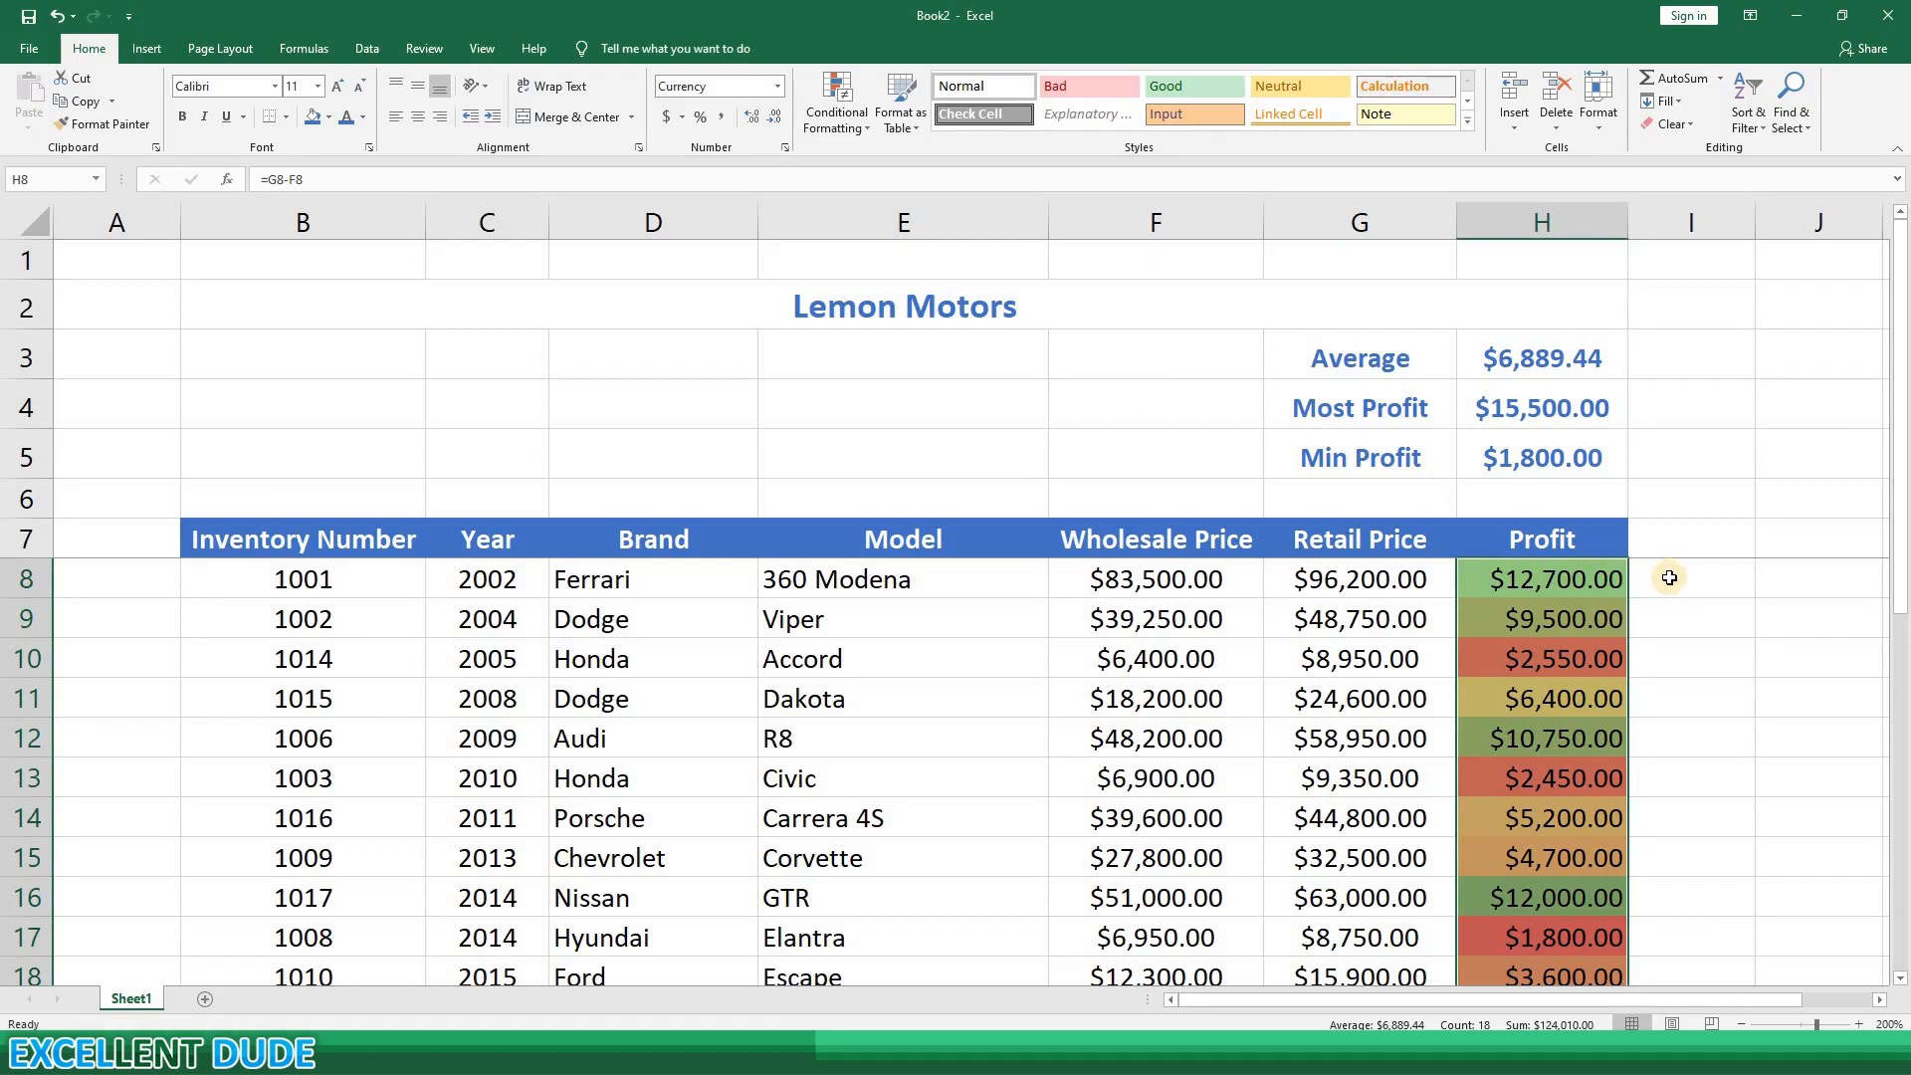
left_click(1684, 595)
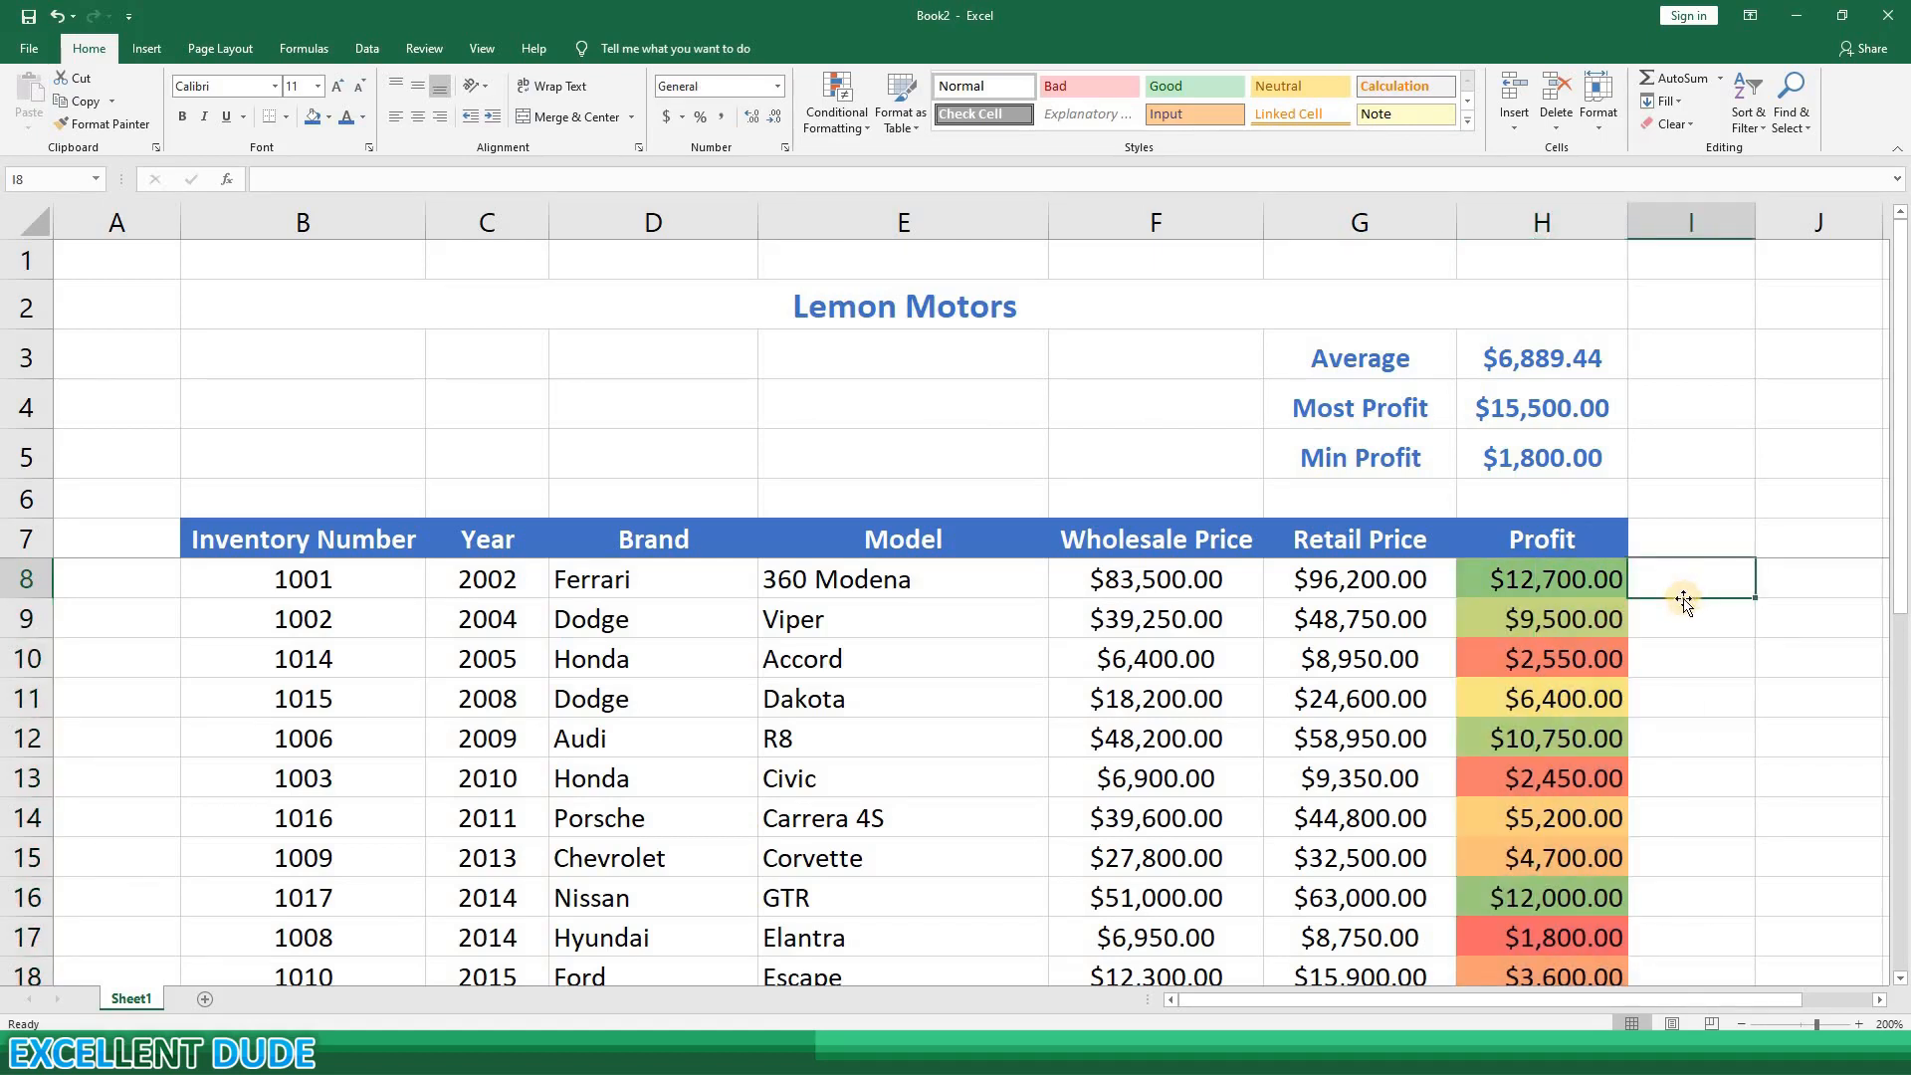
Step: Sort the car inventory rows by Profit from largest to smallest and review the sorted list
scroll(1632, 622, "down", 3)
scroll(1632, 622, "down", 1)
scroll(1633, 619, "up", 4)
left_click(1575, 580)
left_click(368, 52)
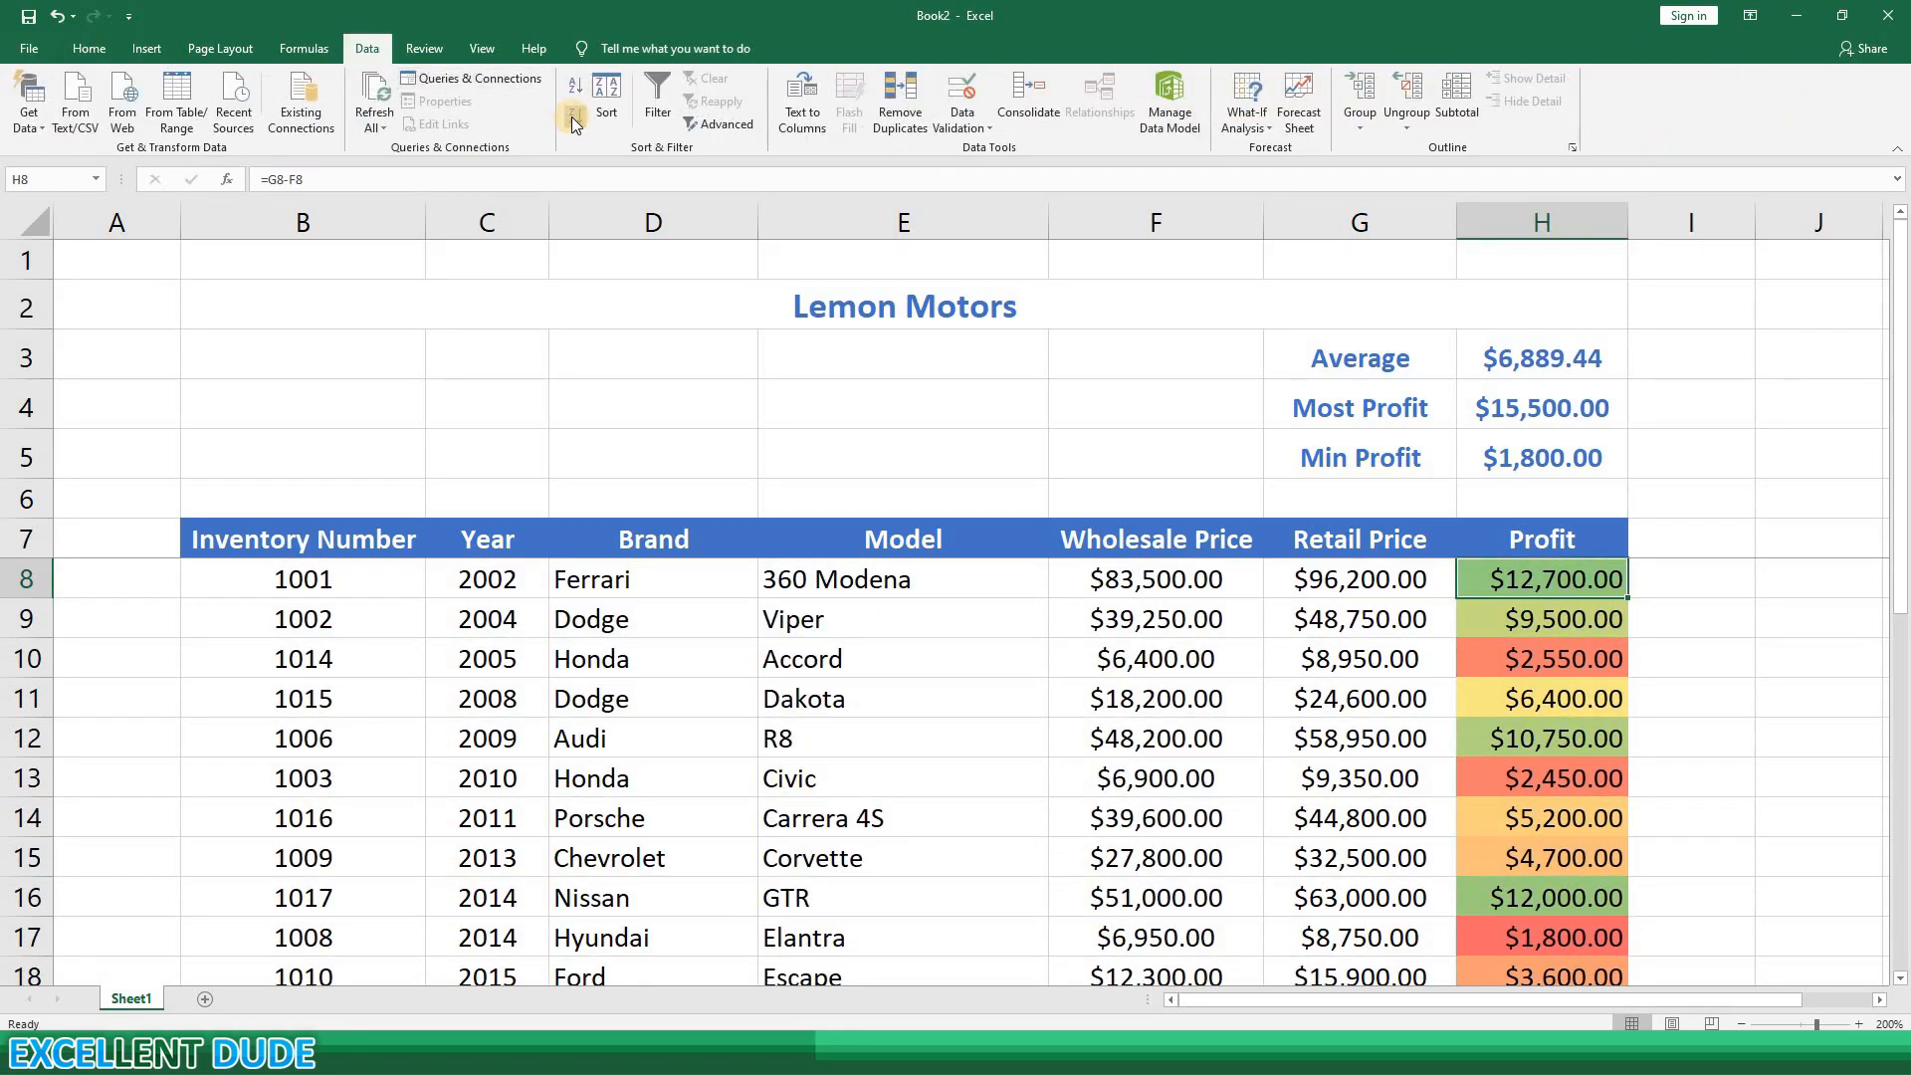
left_click(572, 116)
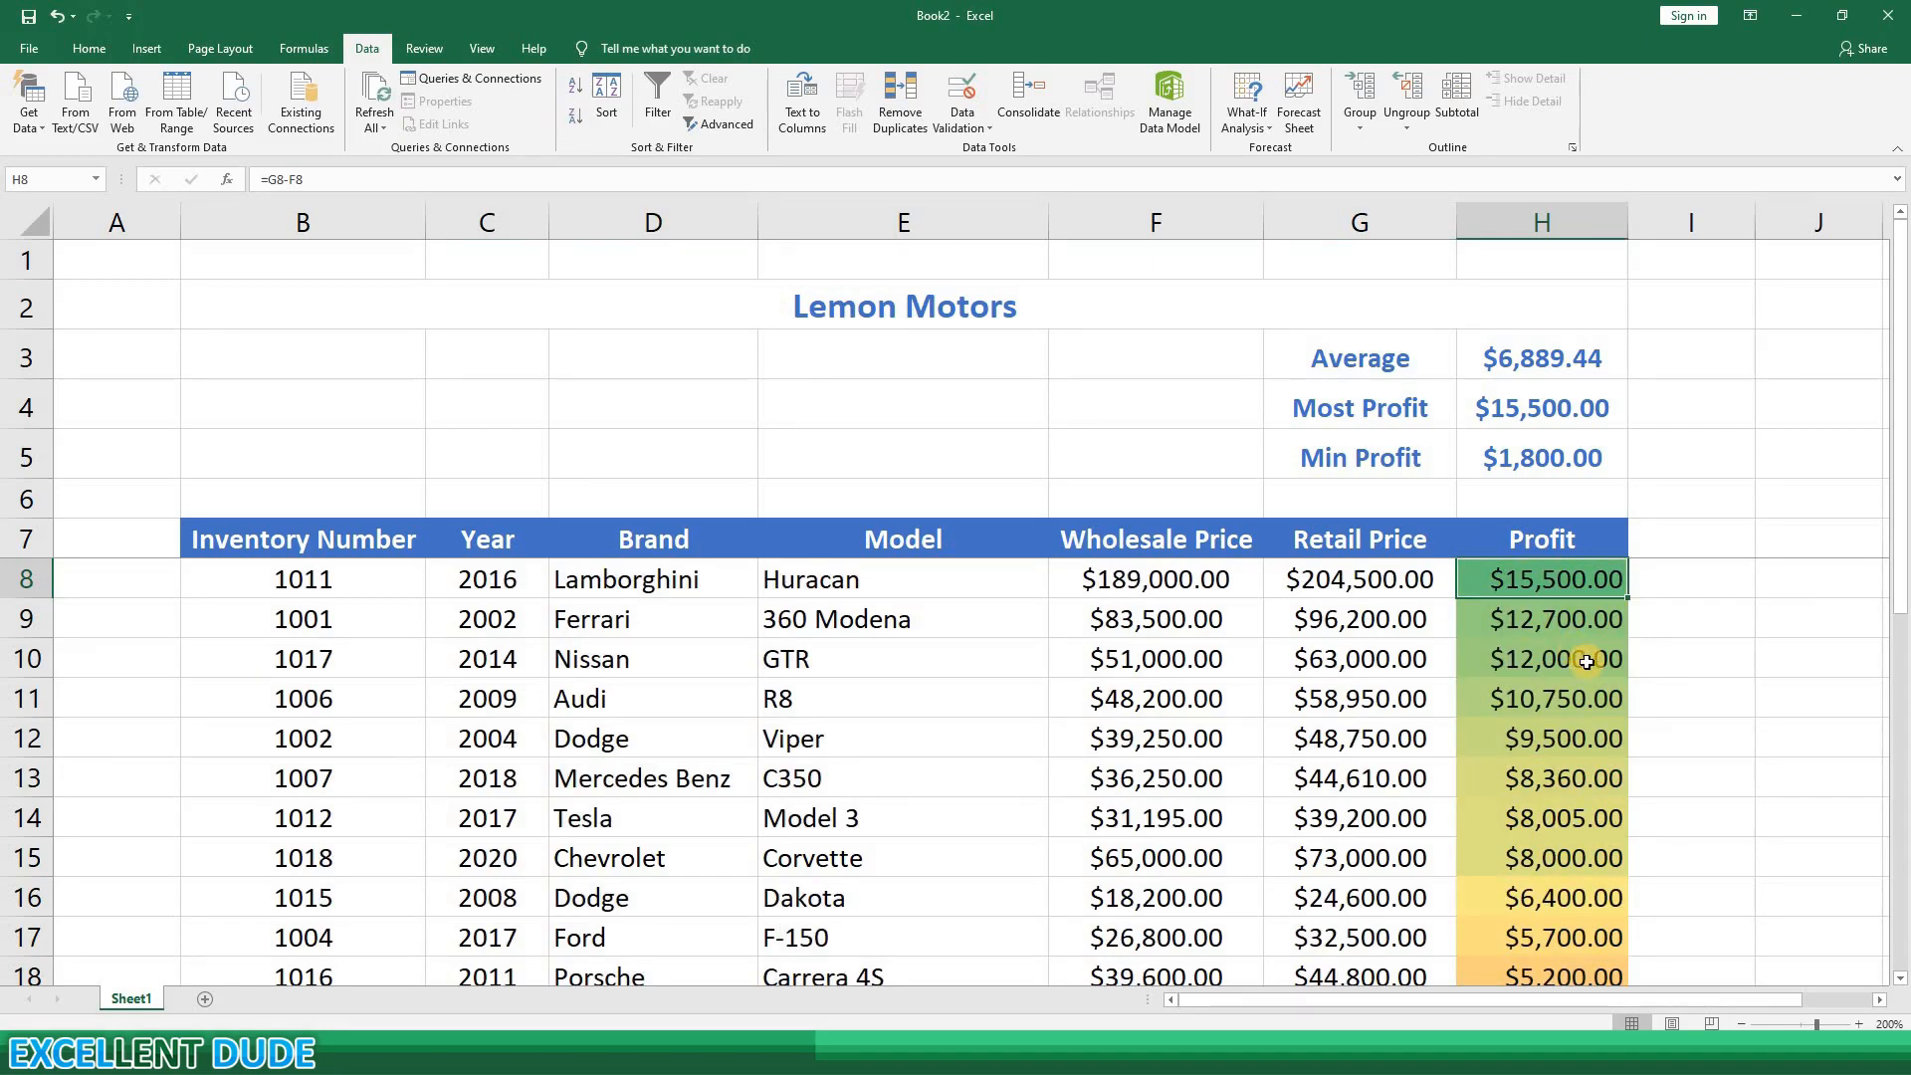
scroll(1587, 661, "down", 4)
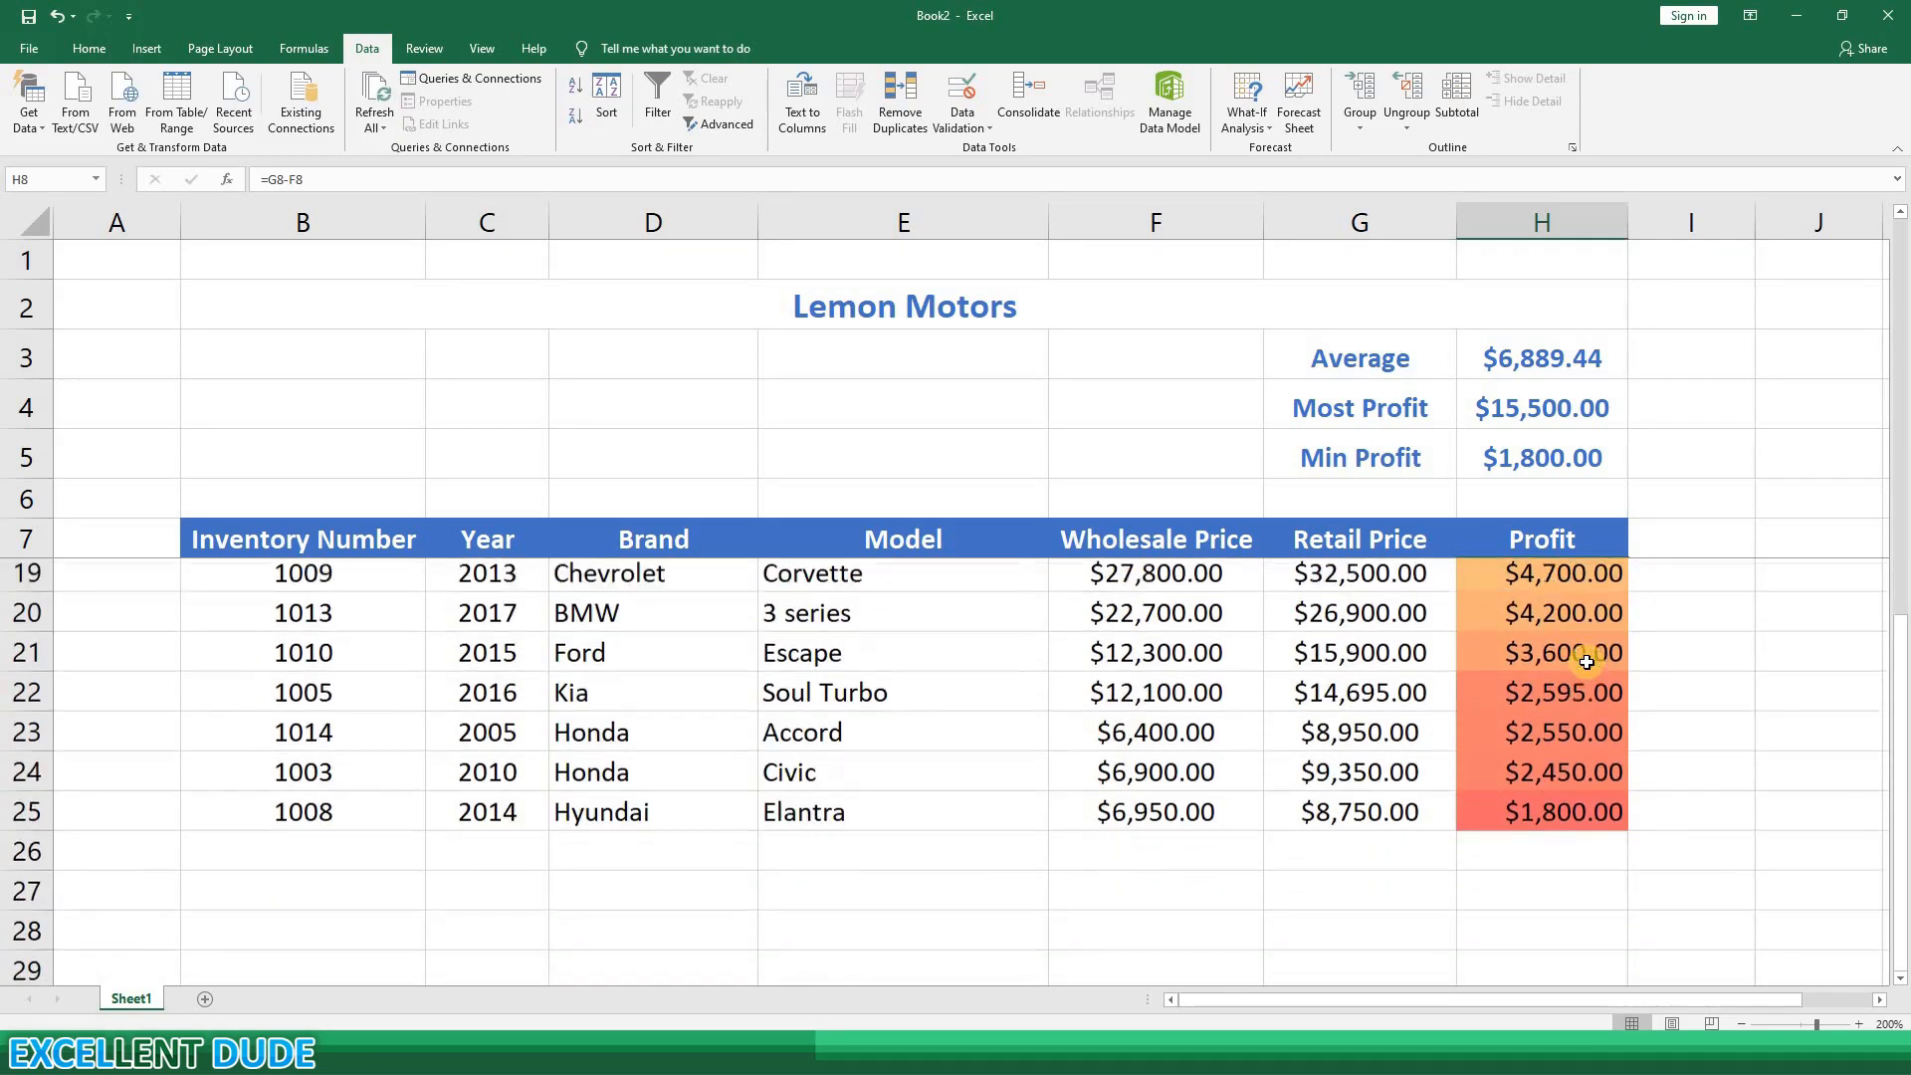
scroll(1587, 661, "up", 4)
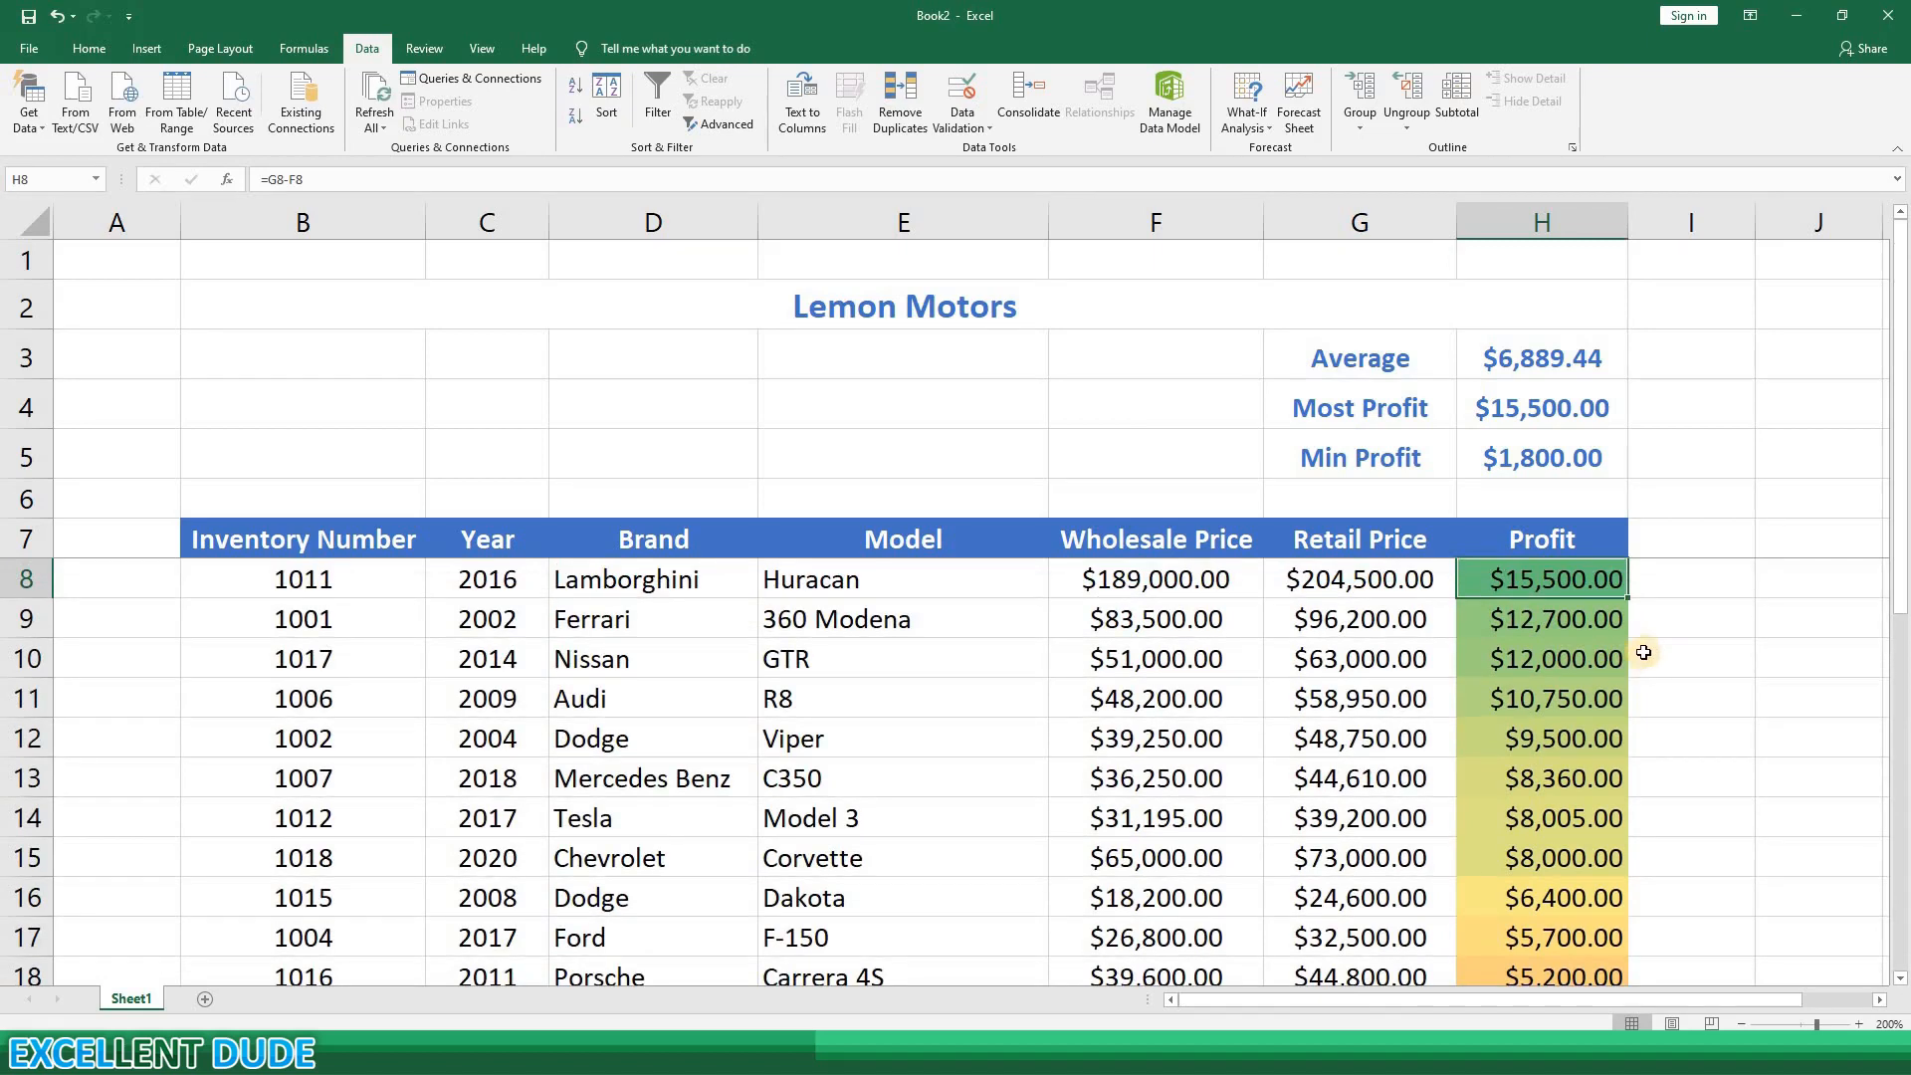
left_click(1646, 653)
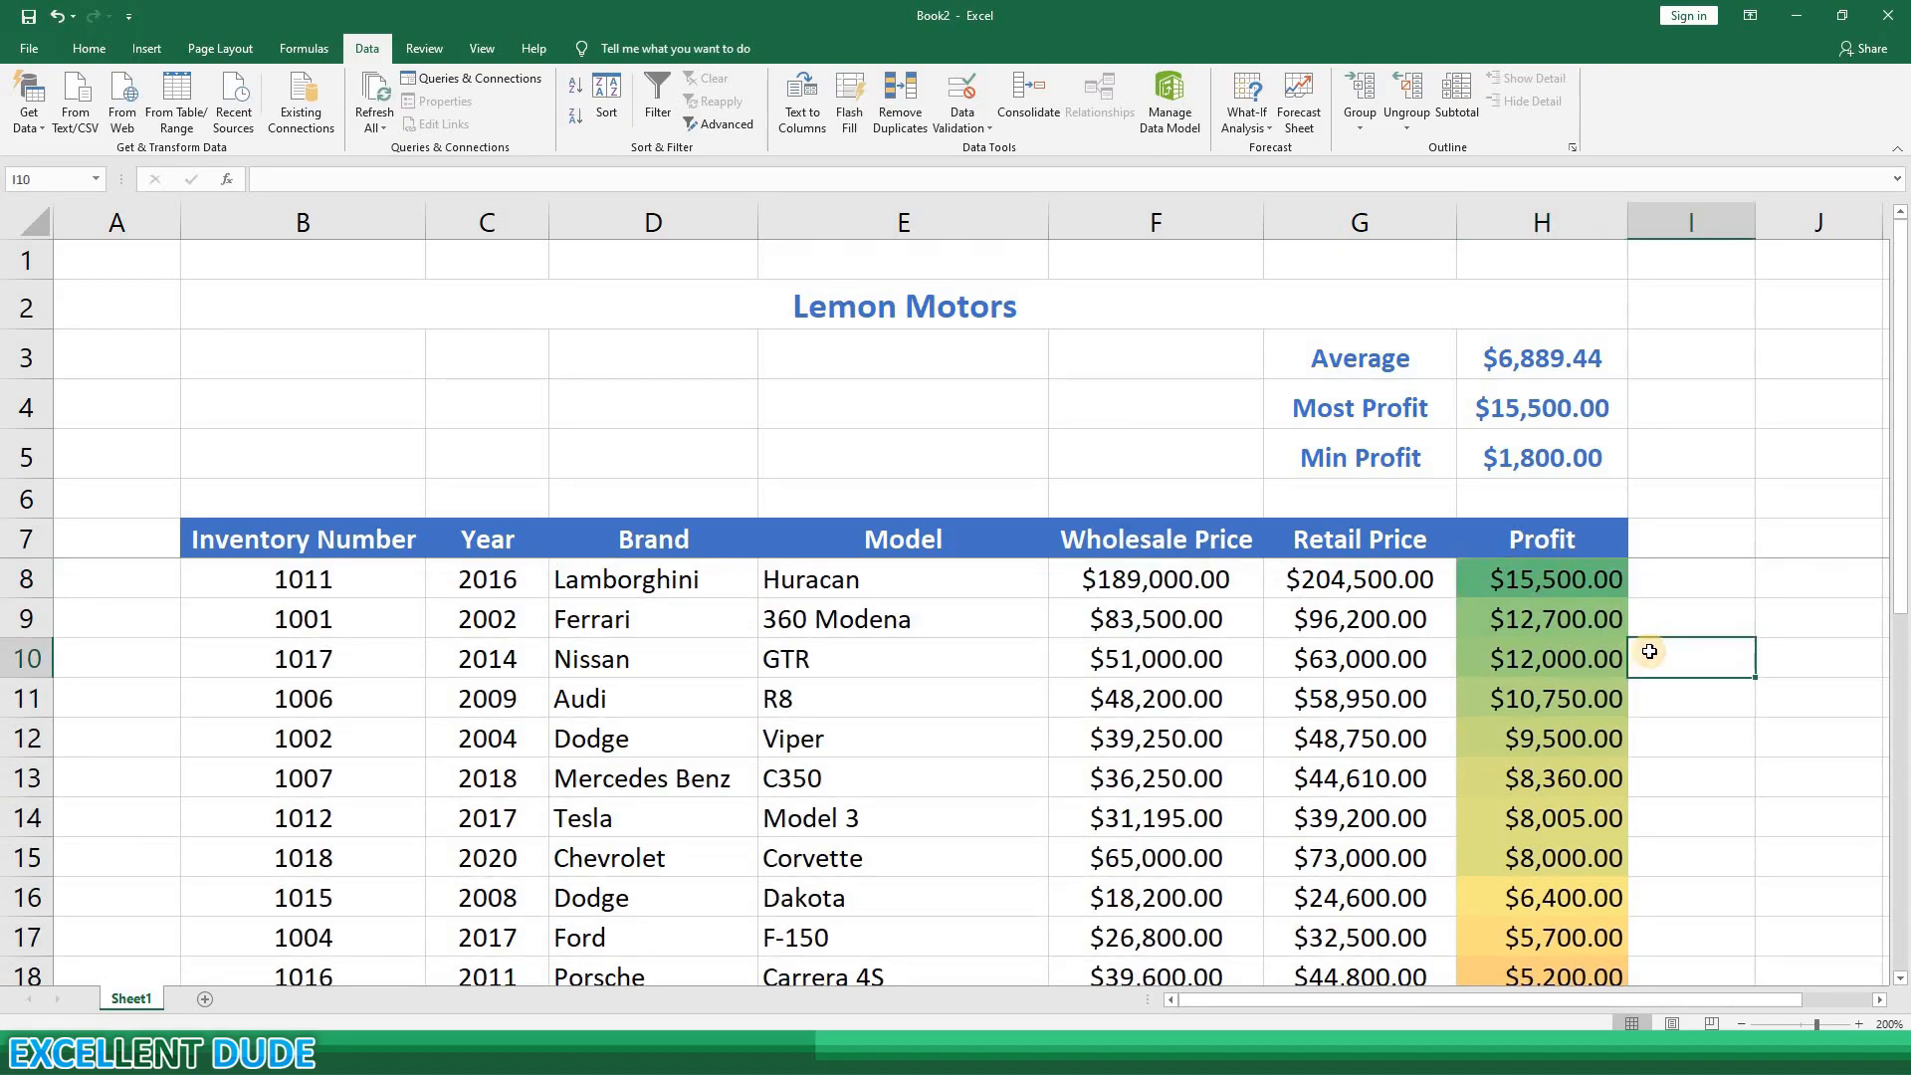